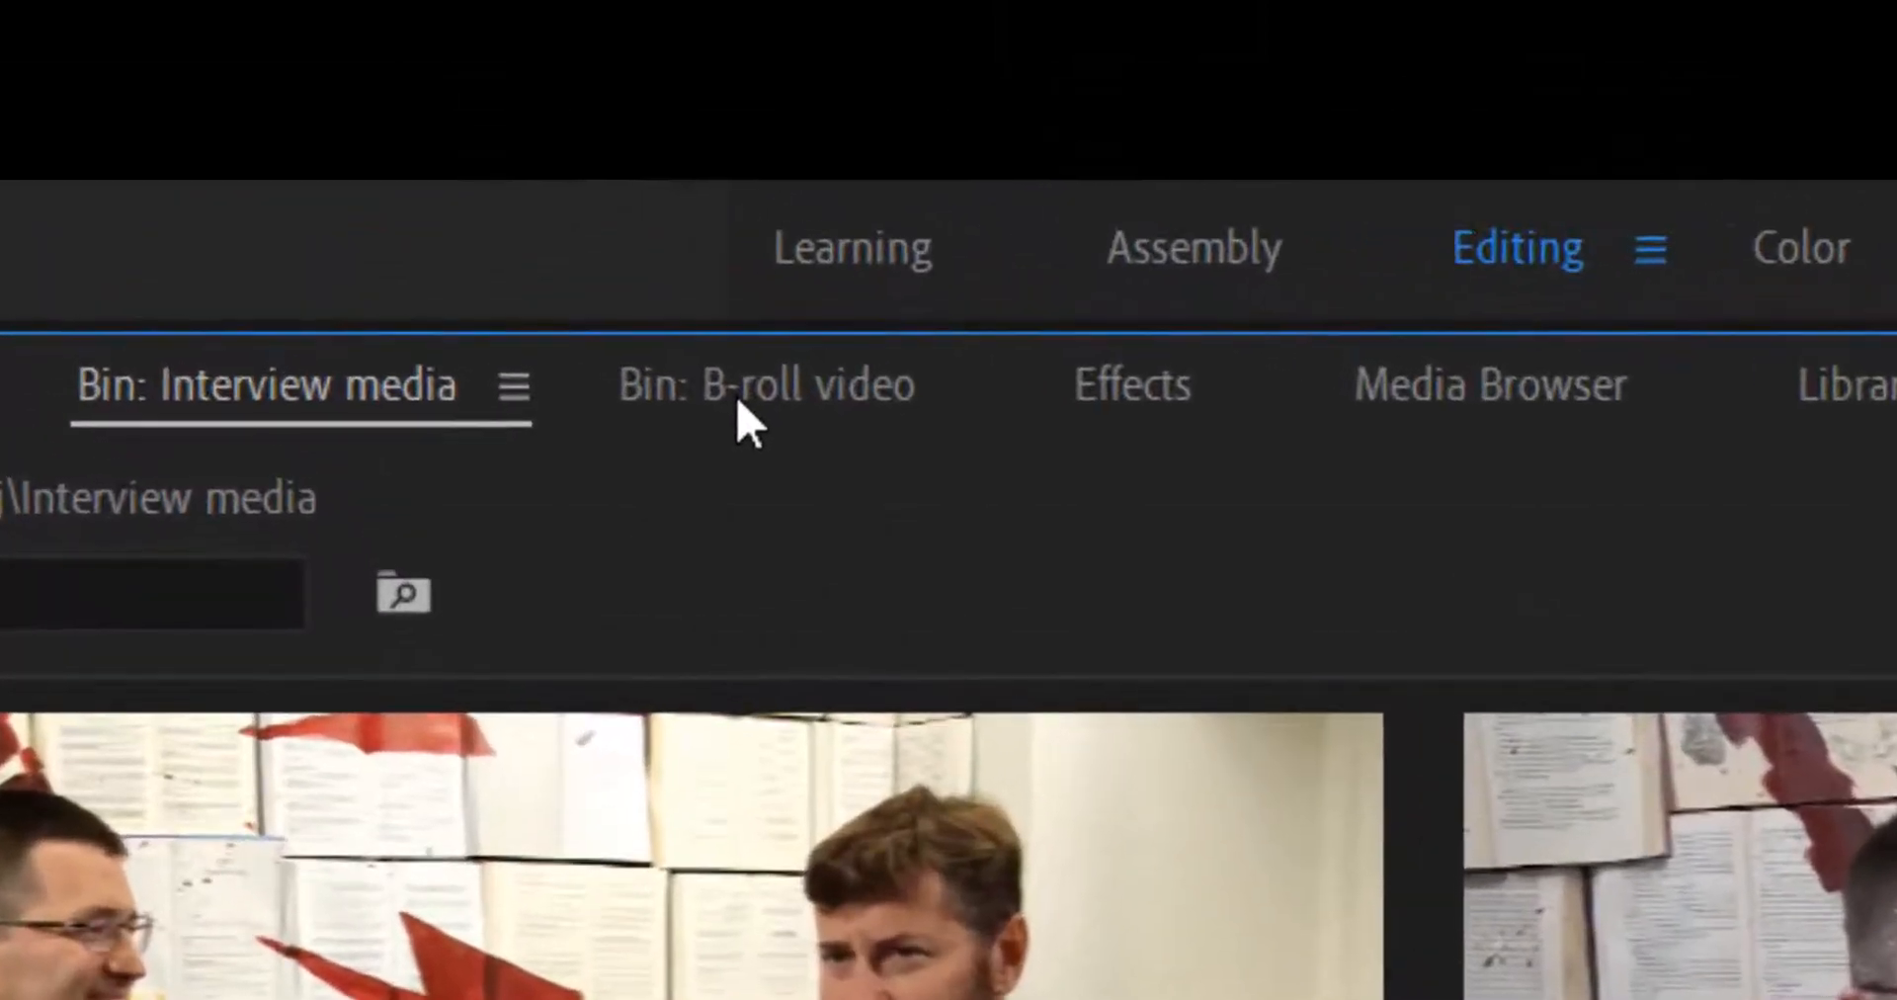
# Return from the B-roll video bin to the Lesson 3_1 project's top-level bins and restore the maximized panel to its normal size
pyautogui.click(462, 126)
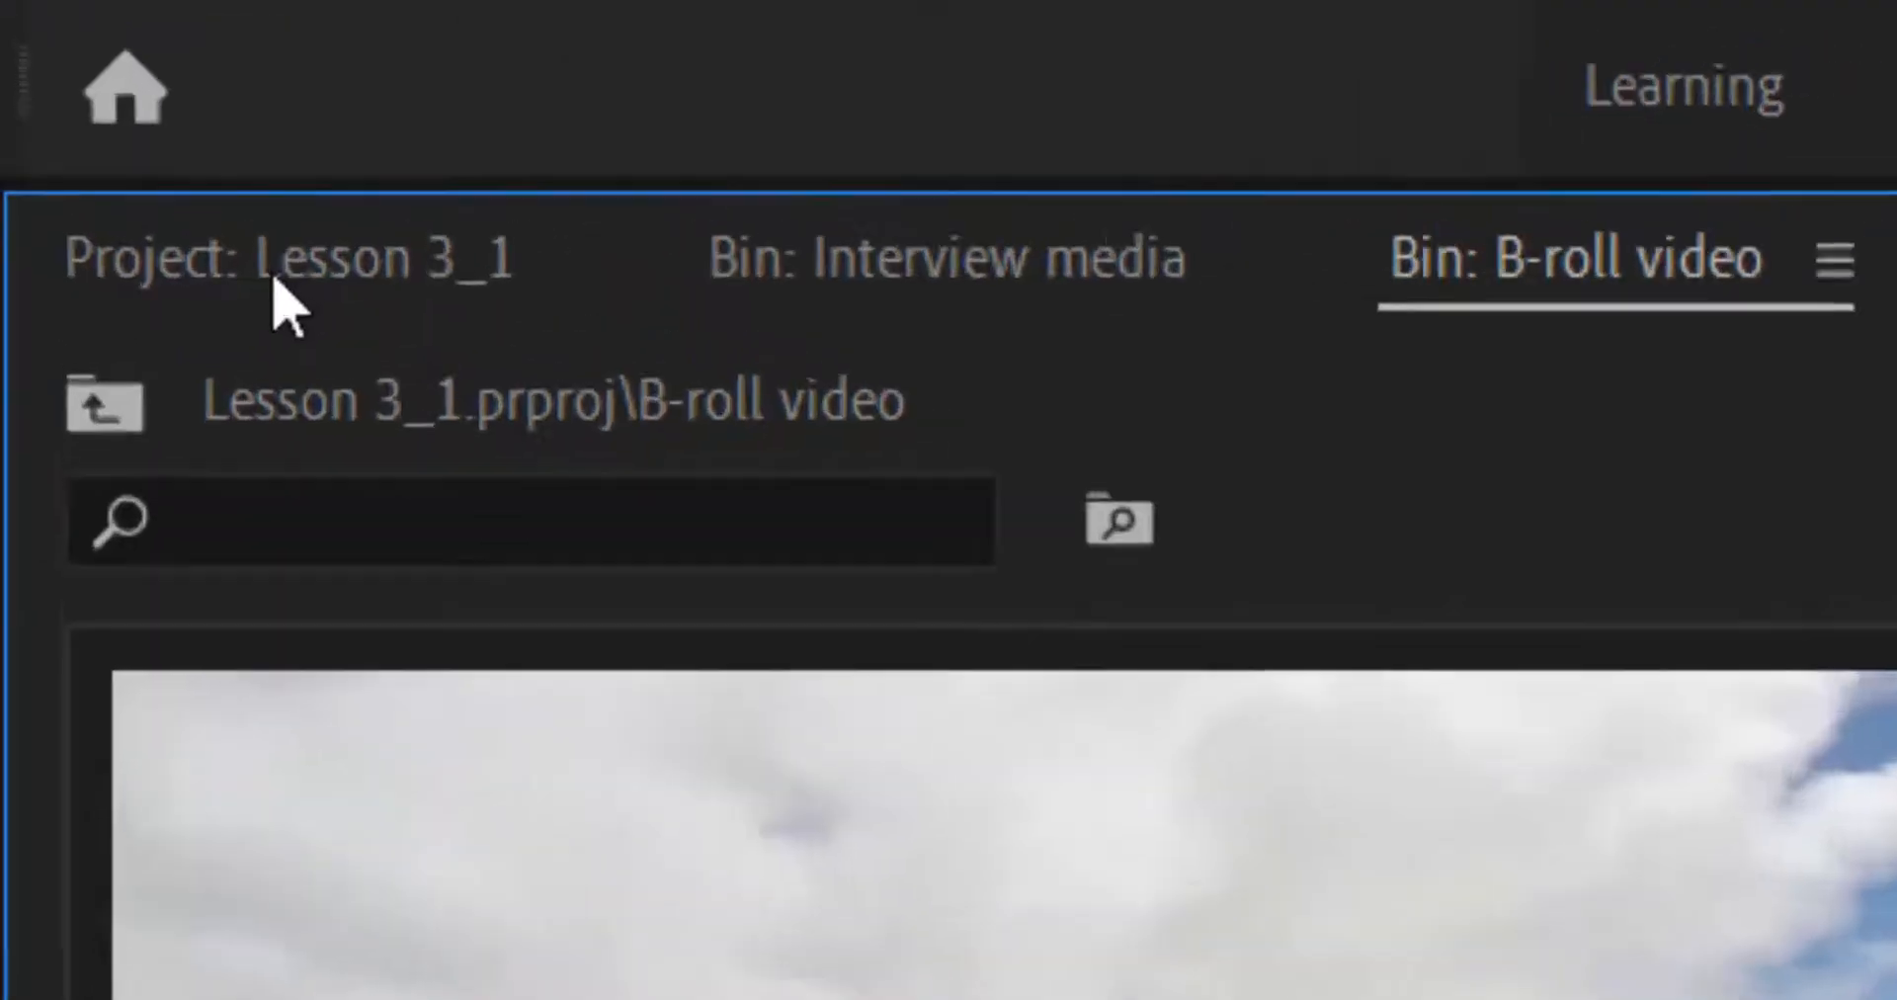
pyautogui.click(84, 67)
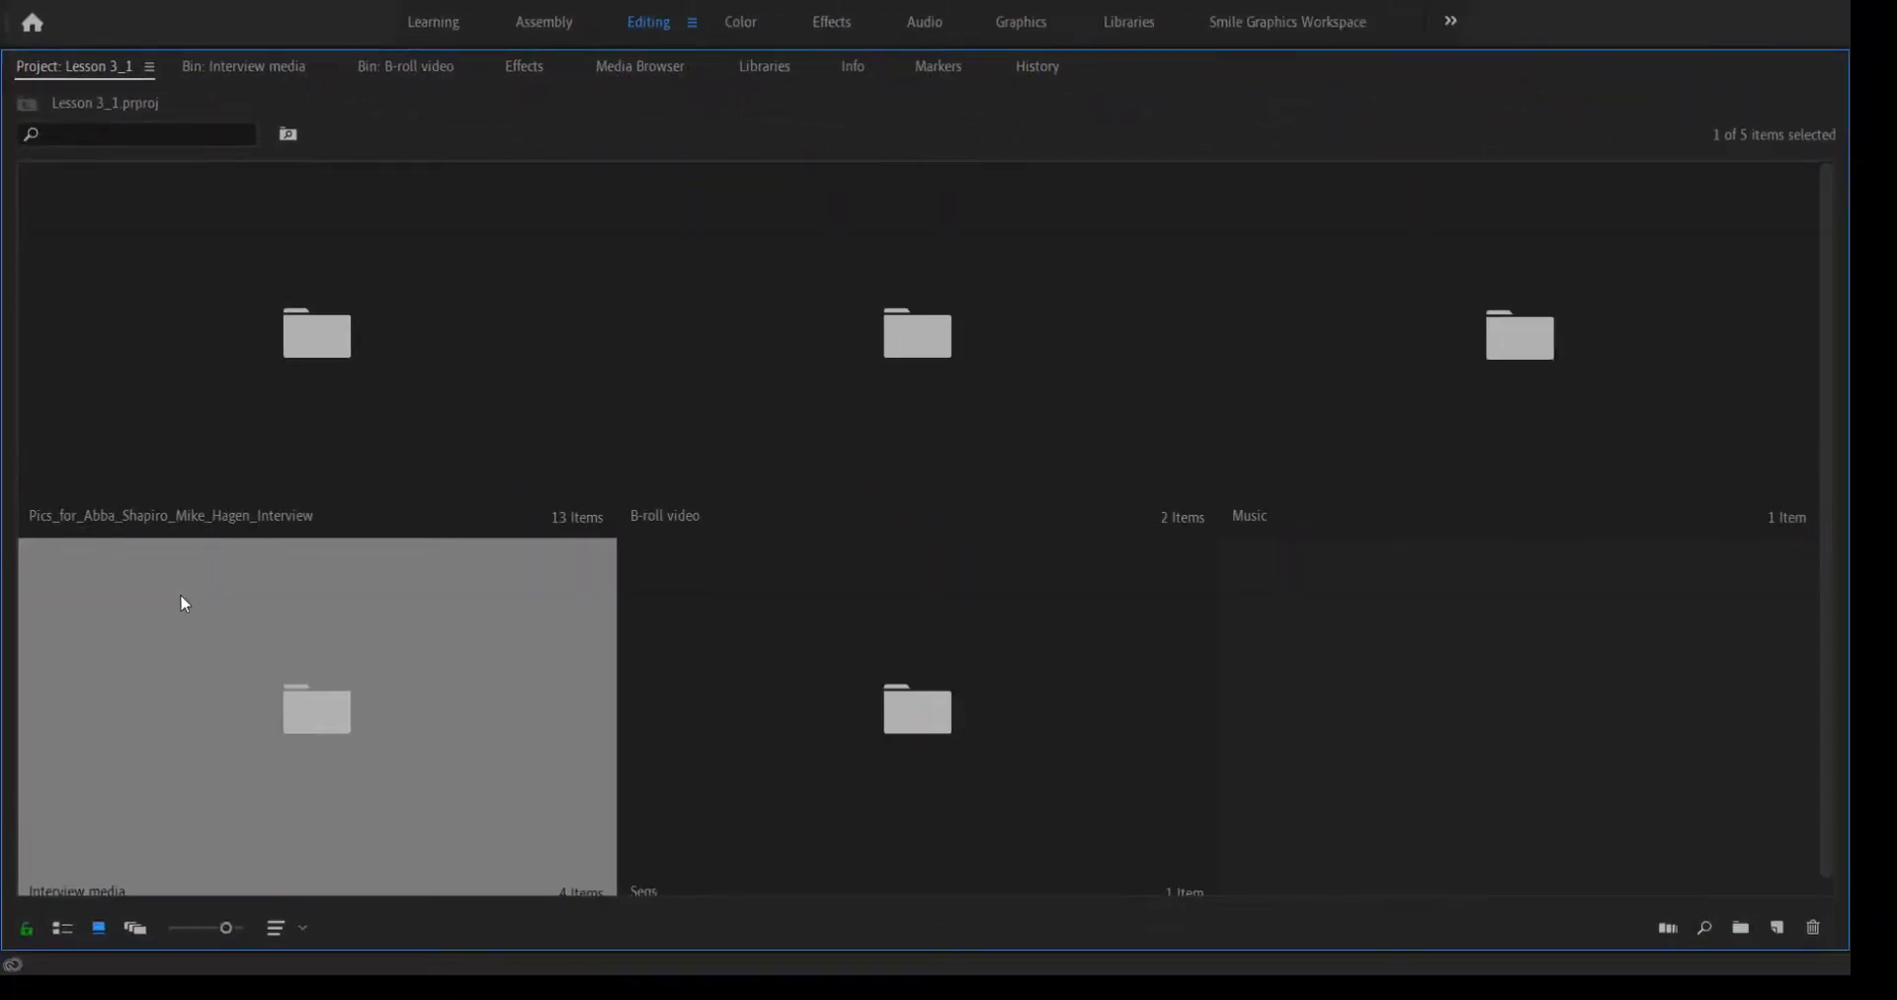
pyautogui.press('`')
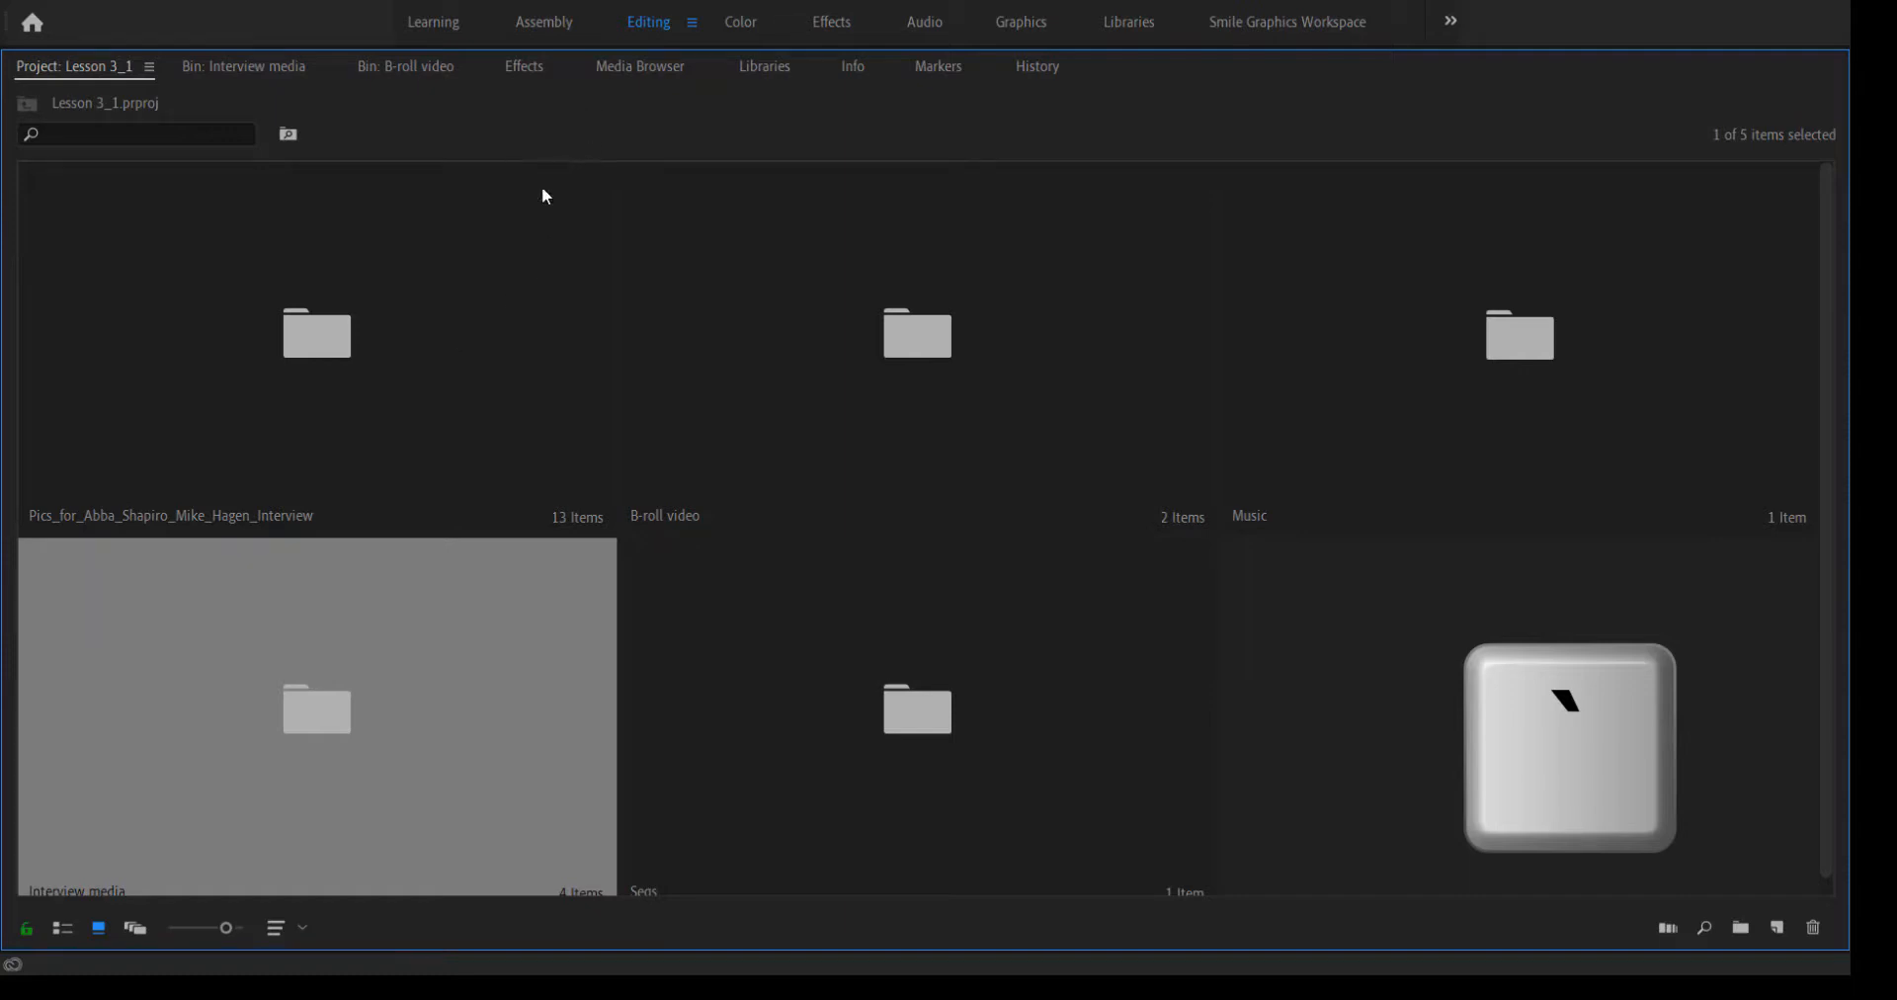
pyautogui.press('`')
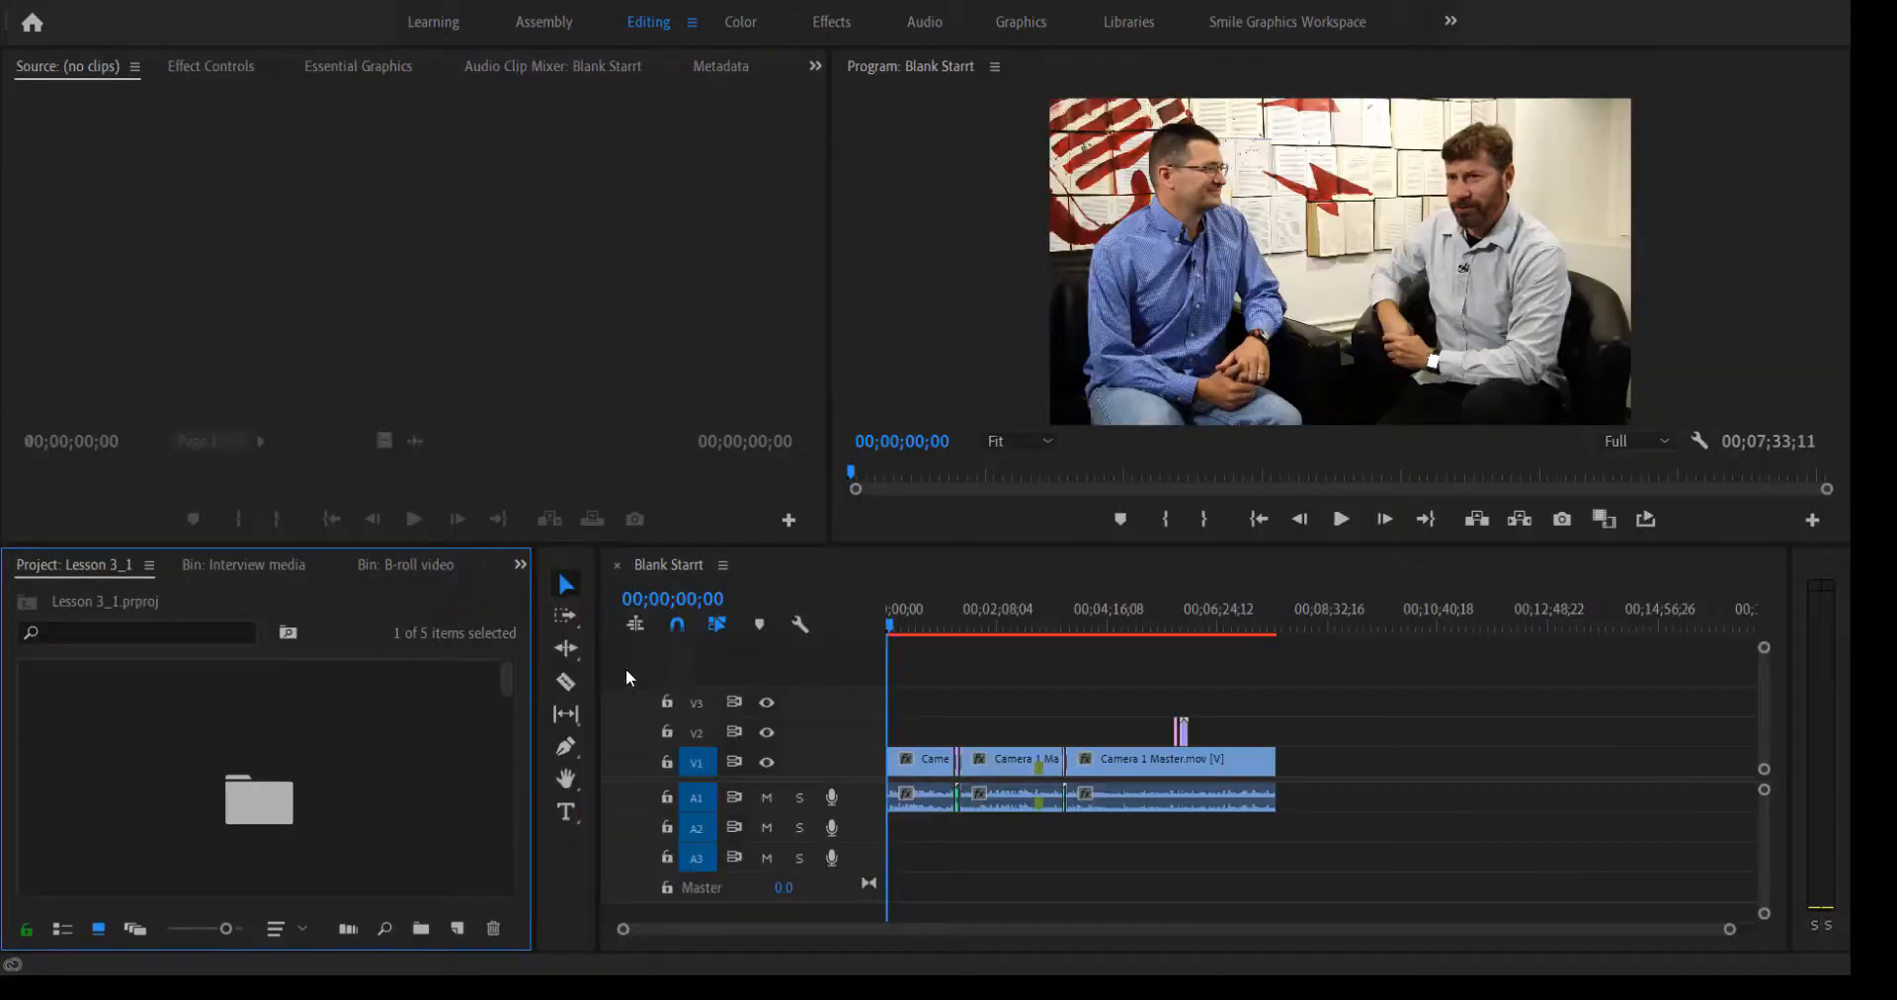
pyautogui.click(555, 397)
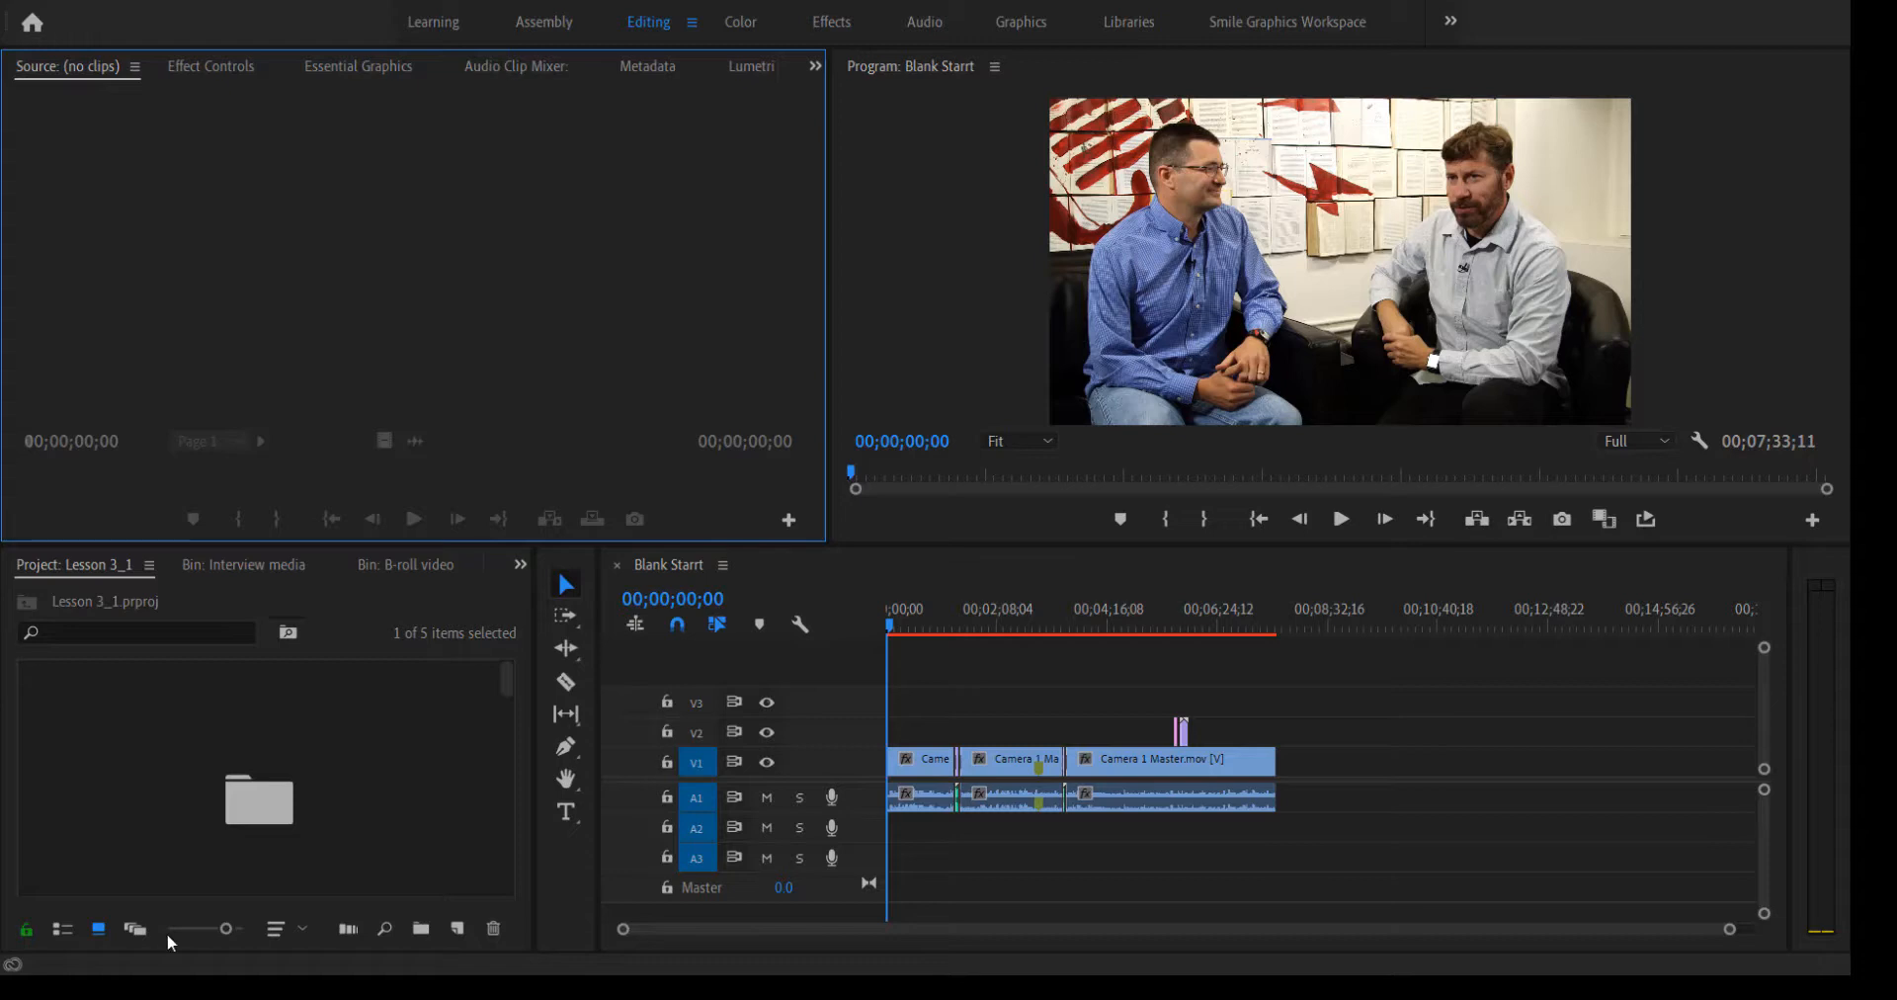
# Switch the project items to list view and expand the Interview media bin to show its clips
pyautogui.click(62, 929)
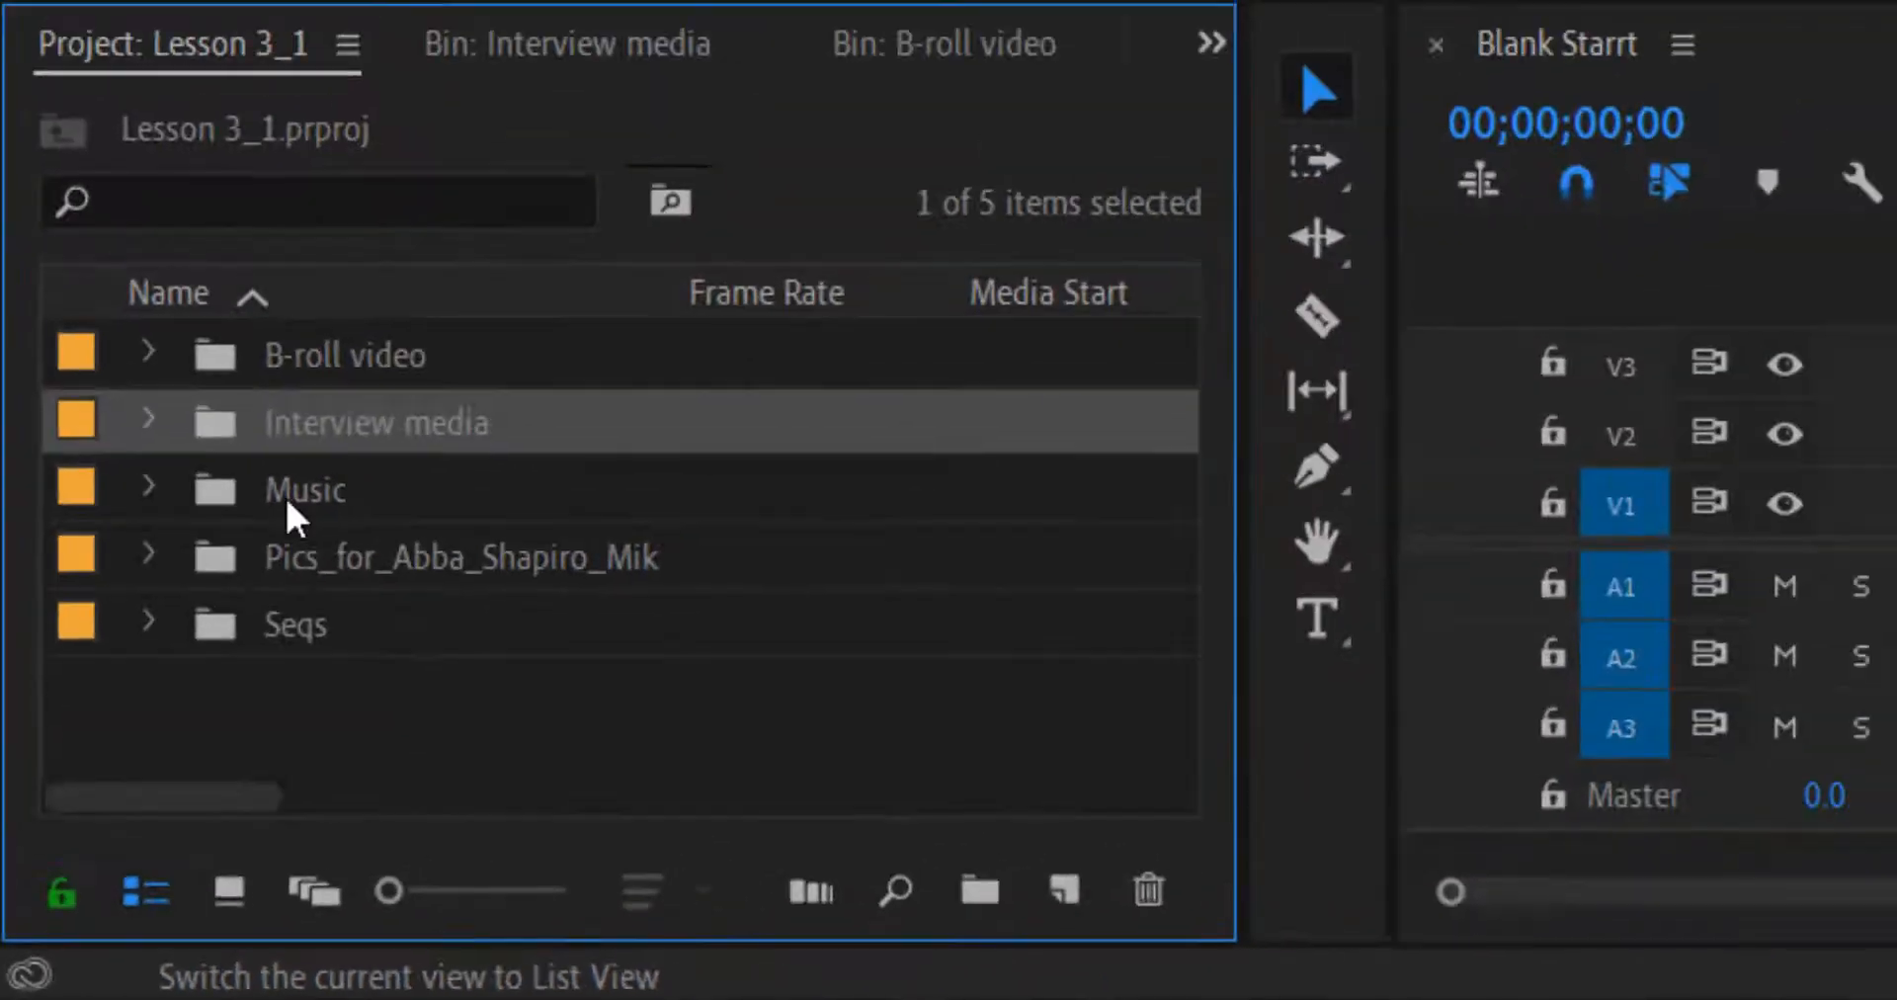
pyautogui.click(150, 353)
pyautogui.click(152, 352)
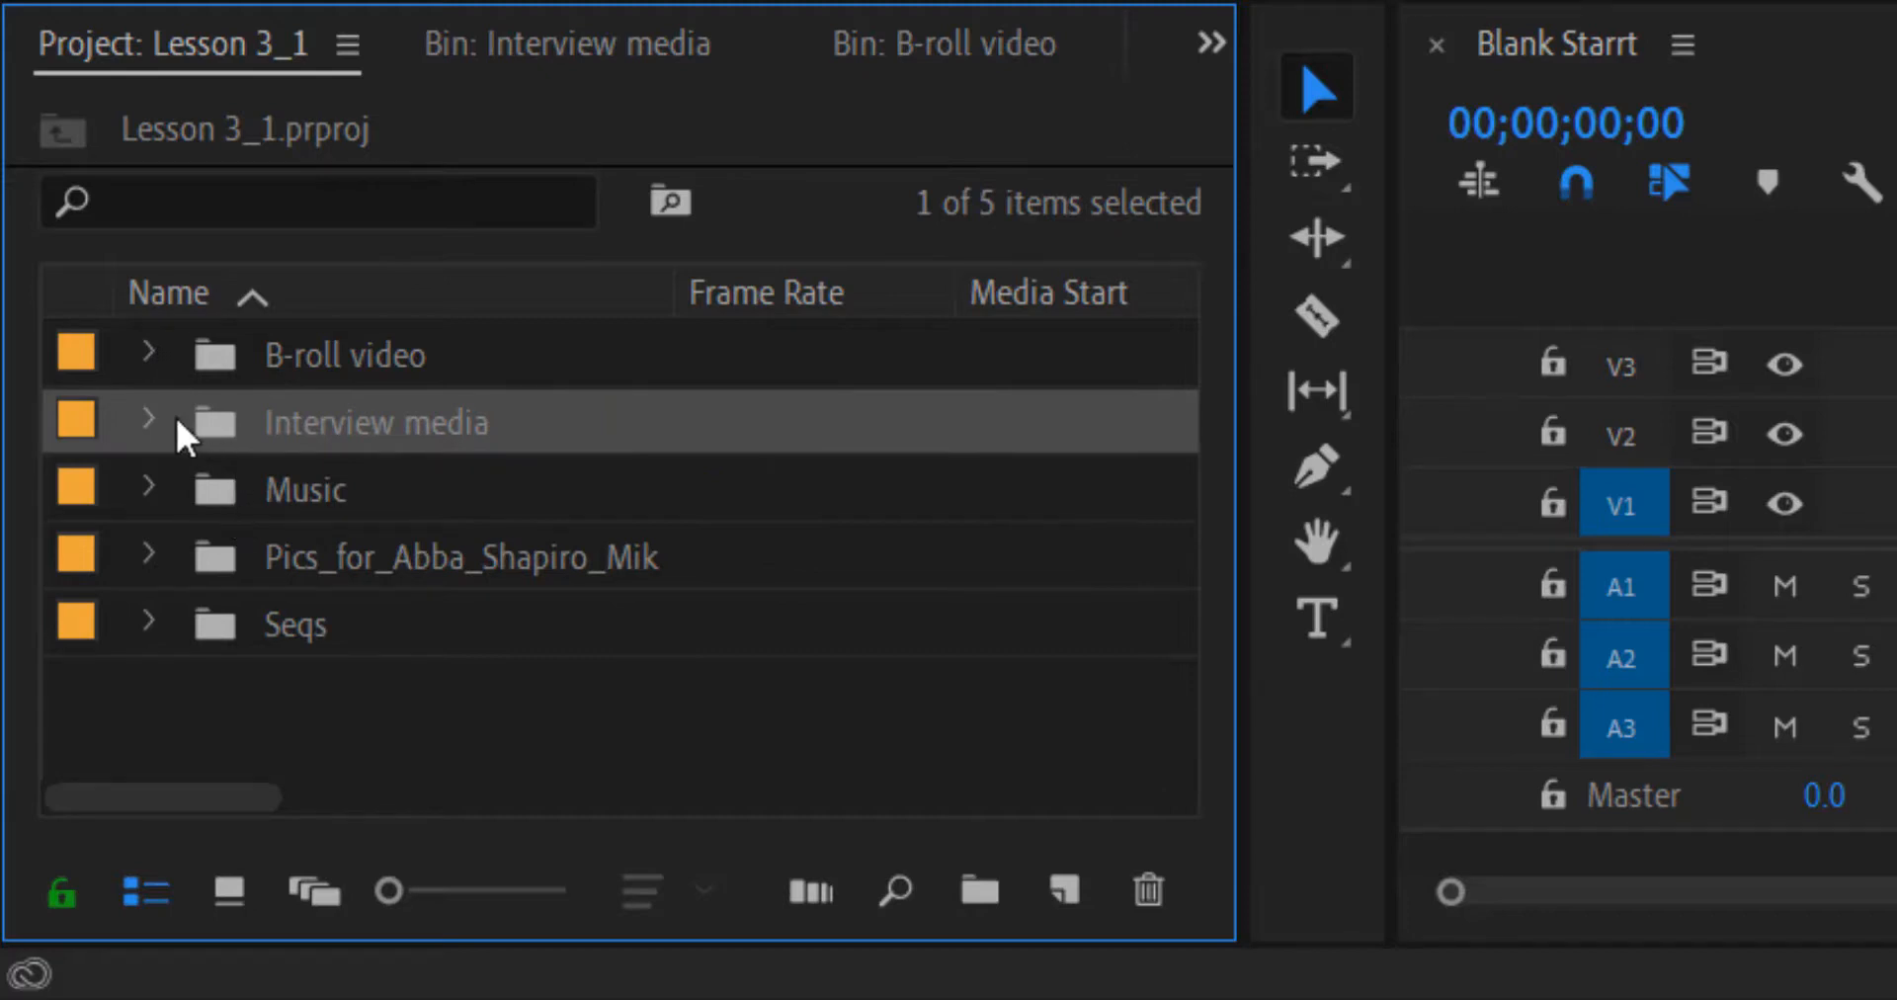
pyautogui.click(144, 417)
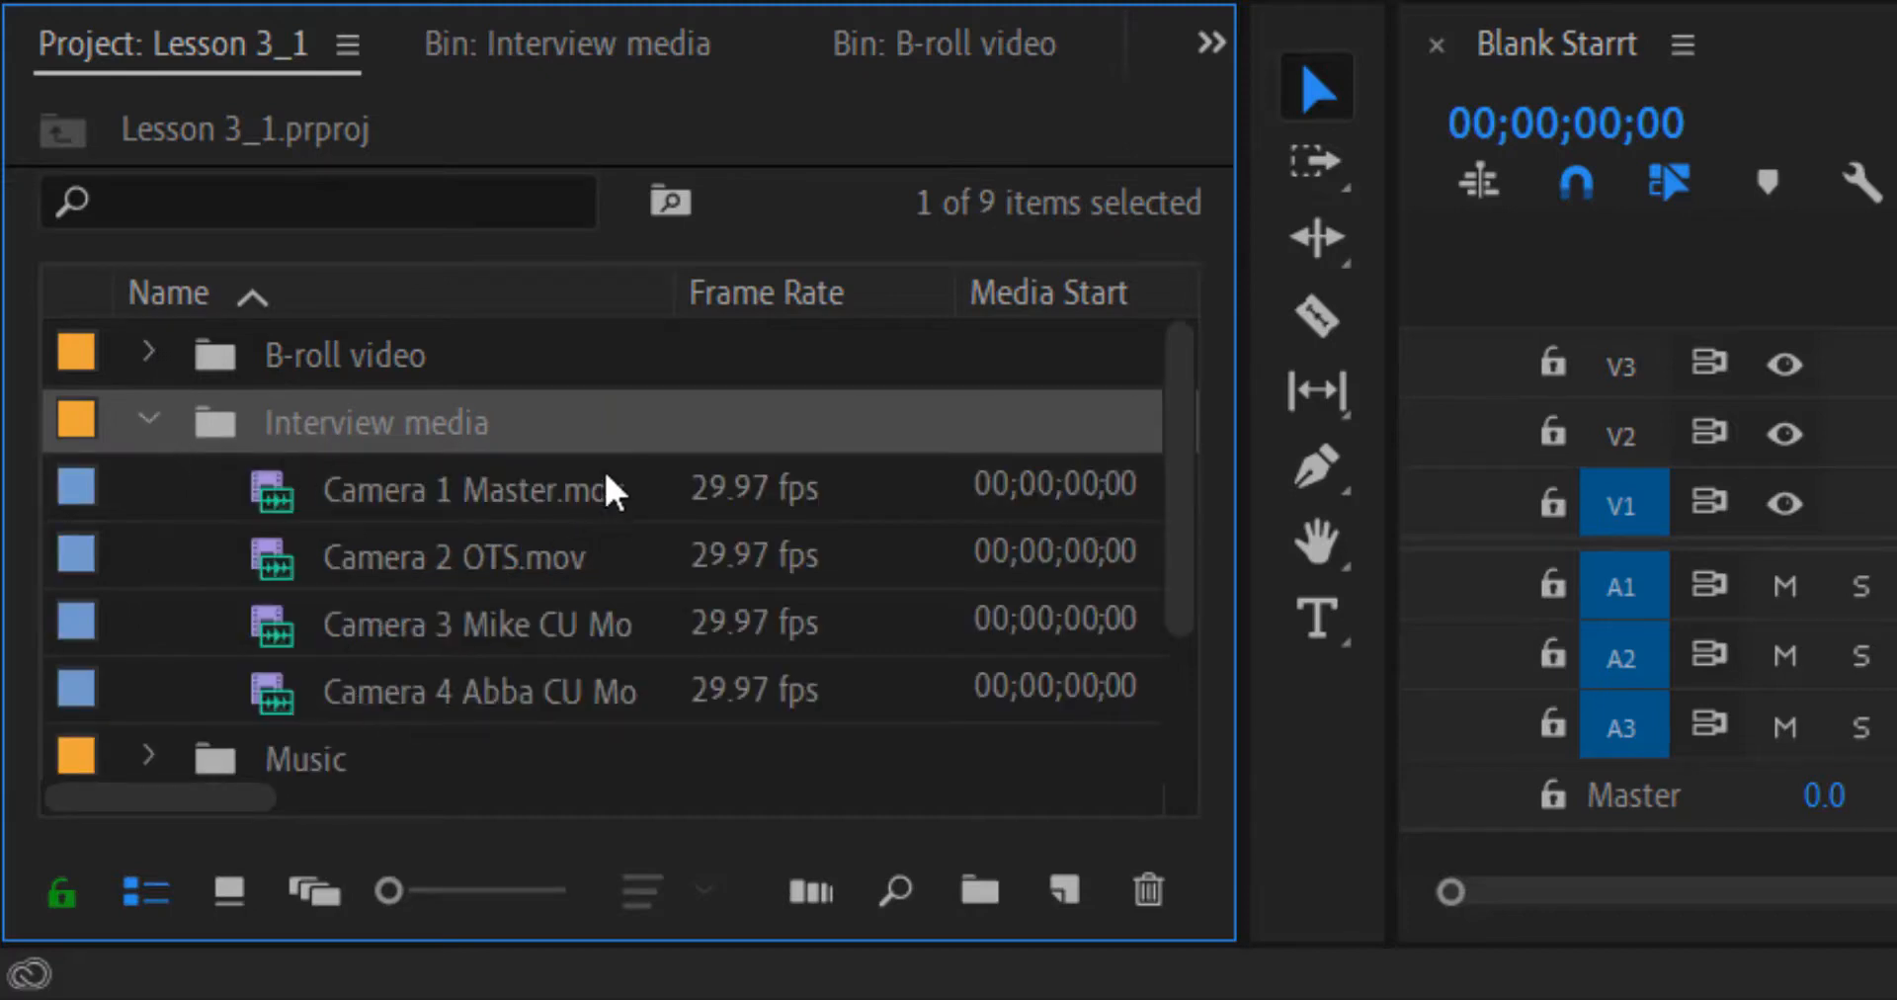
pyautogui.moveTo(593, 678)
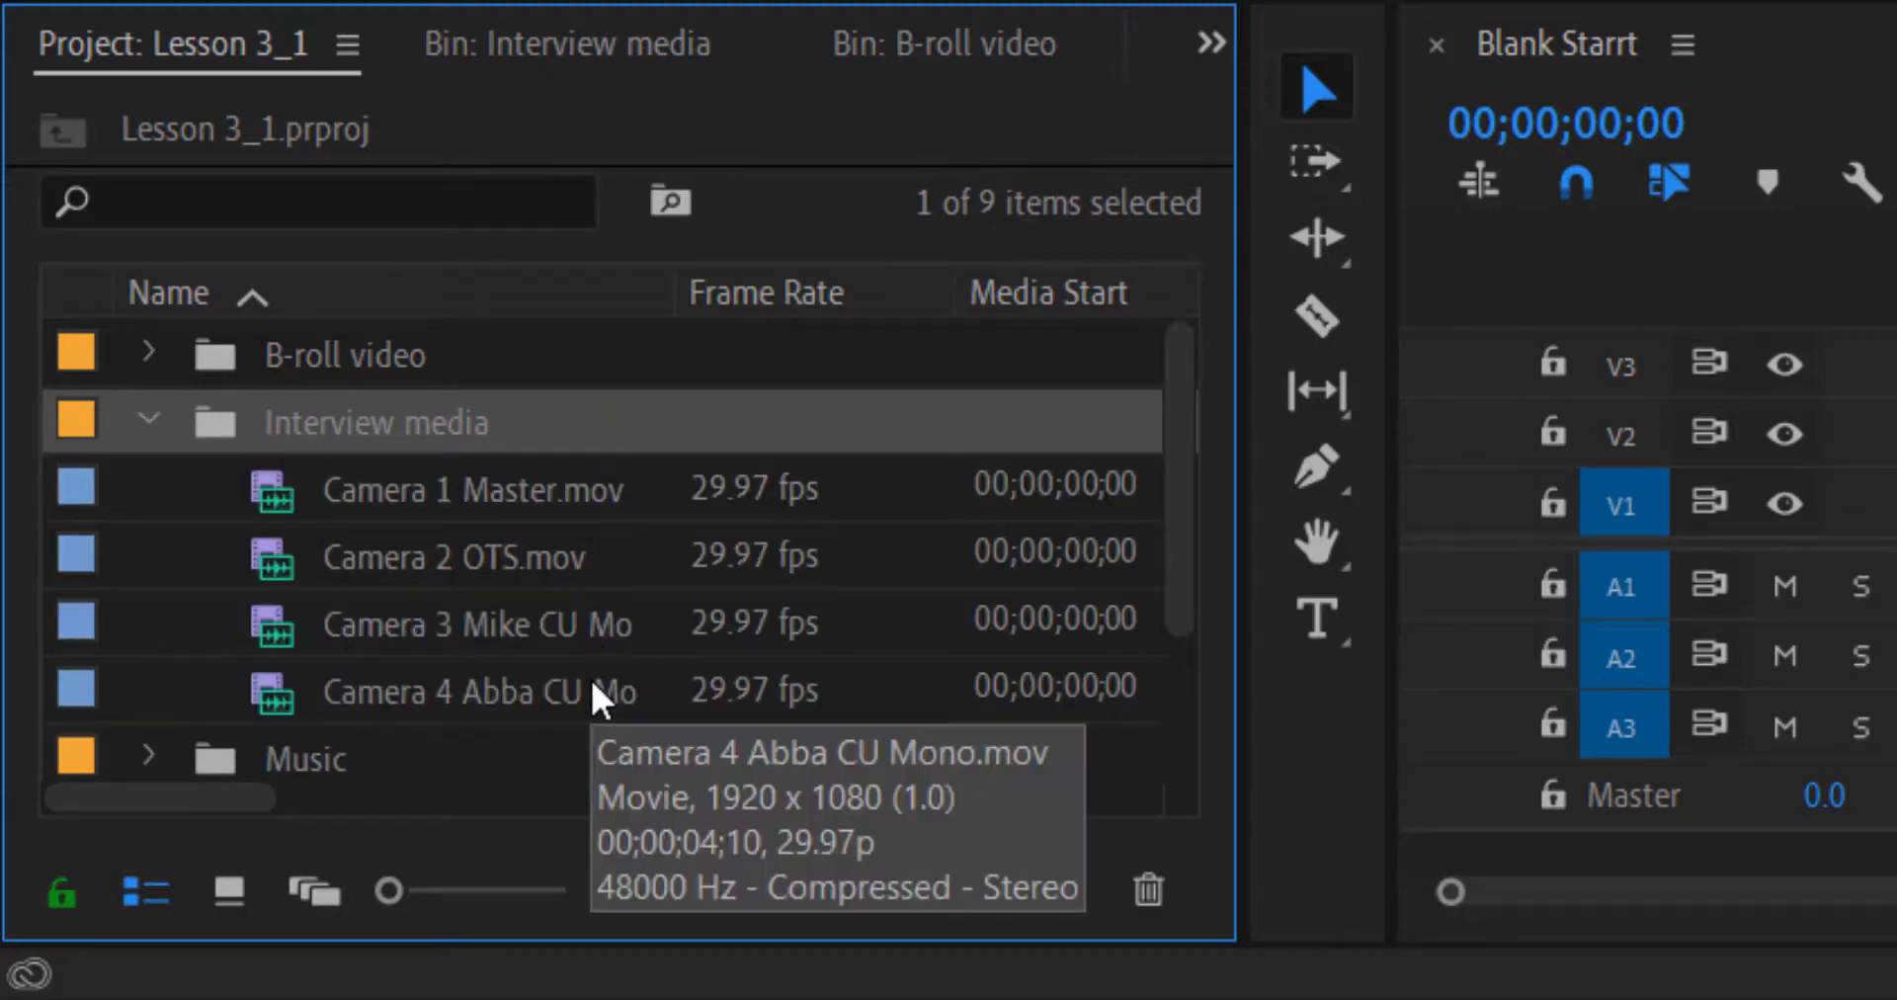
# Load Camera 1 Master.mov in the Source Monitor and shift its Out point for a marked duration of about 00;07;43;11
pyautogui.click(617, 488)
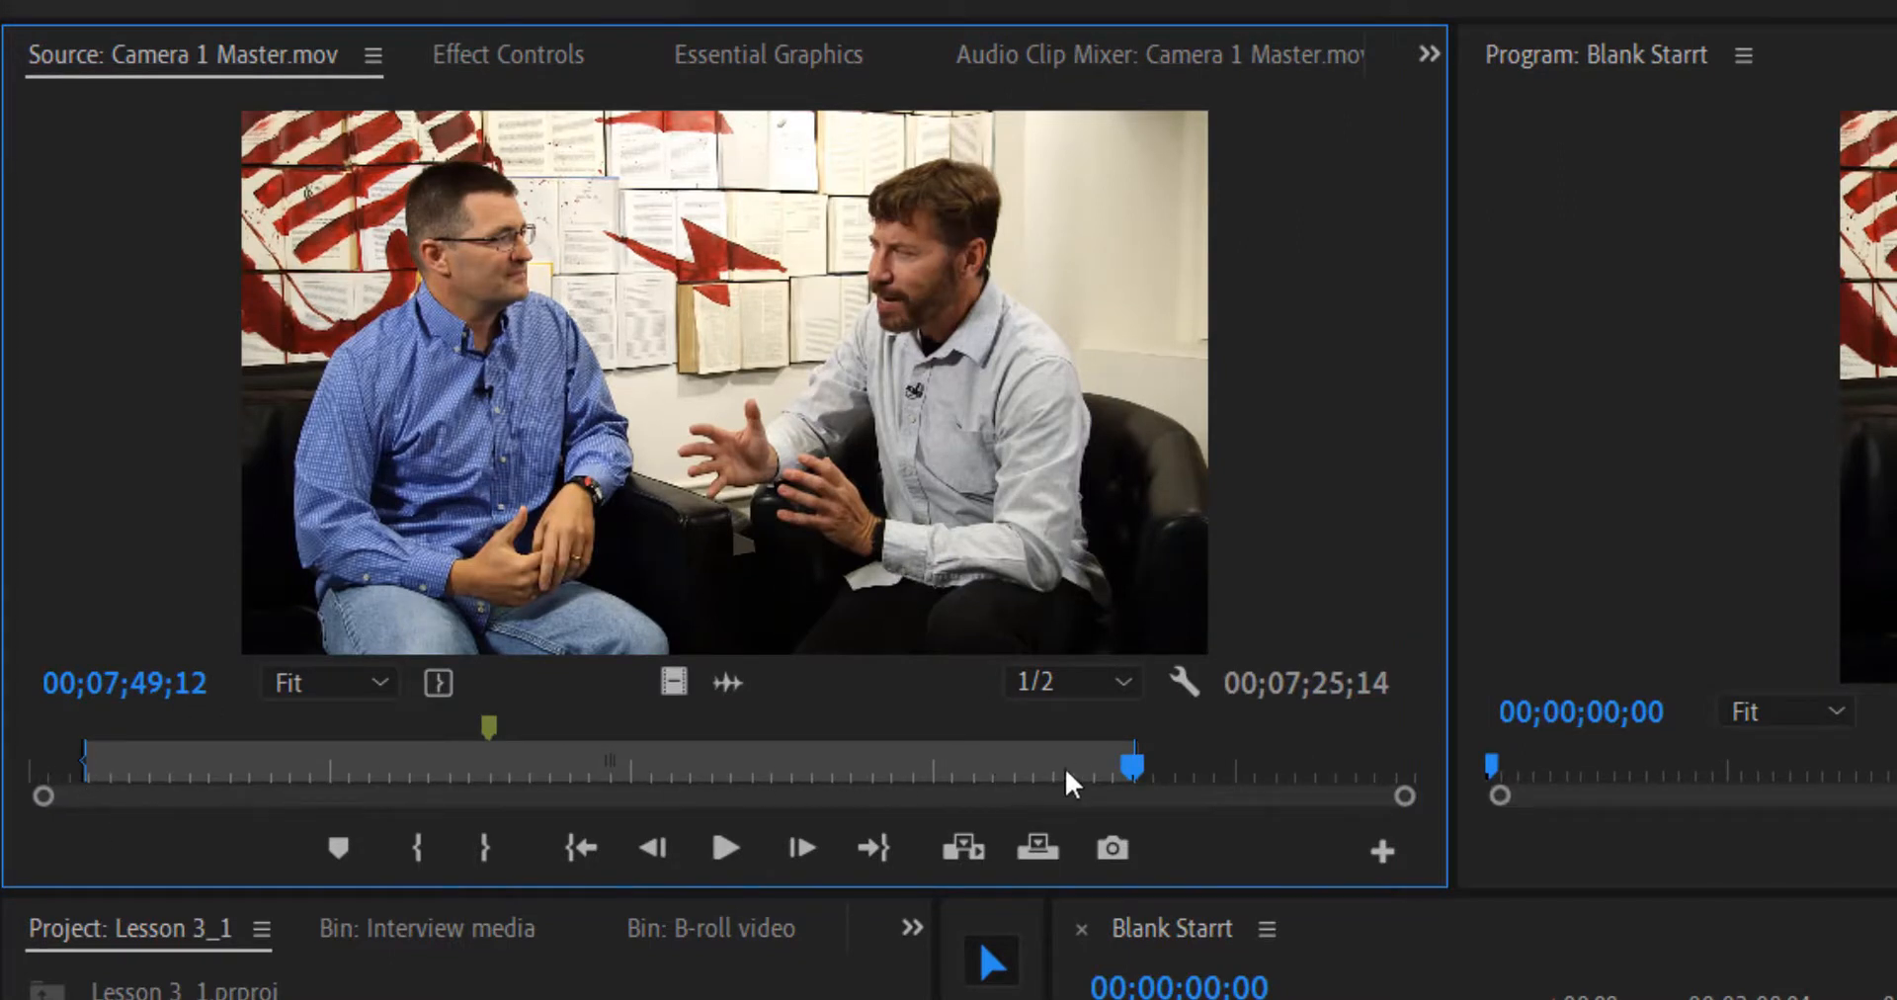
pyautogui.moveTo(1130, 768); pyautogui.dragTo(1045, 769)
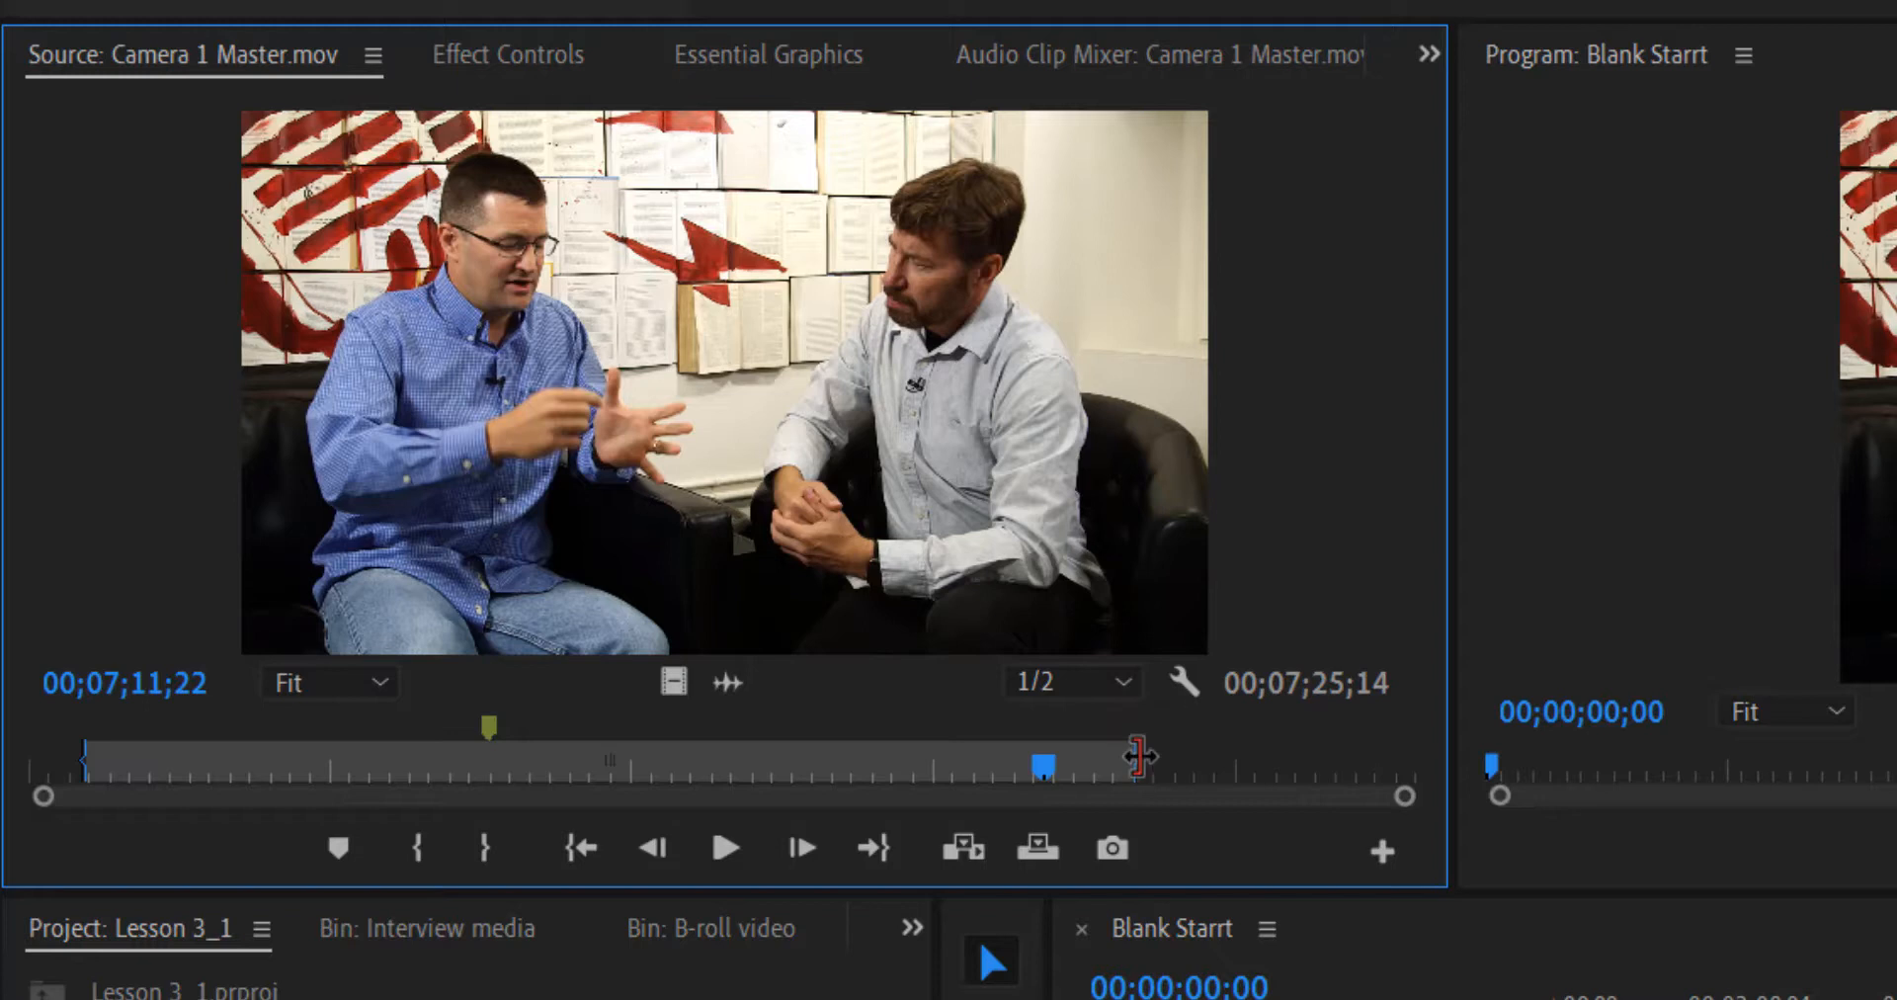
pyautogui.moveTo(1135, 769); pyautogui.dragTo(1259, 757)
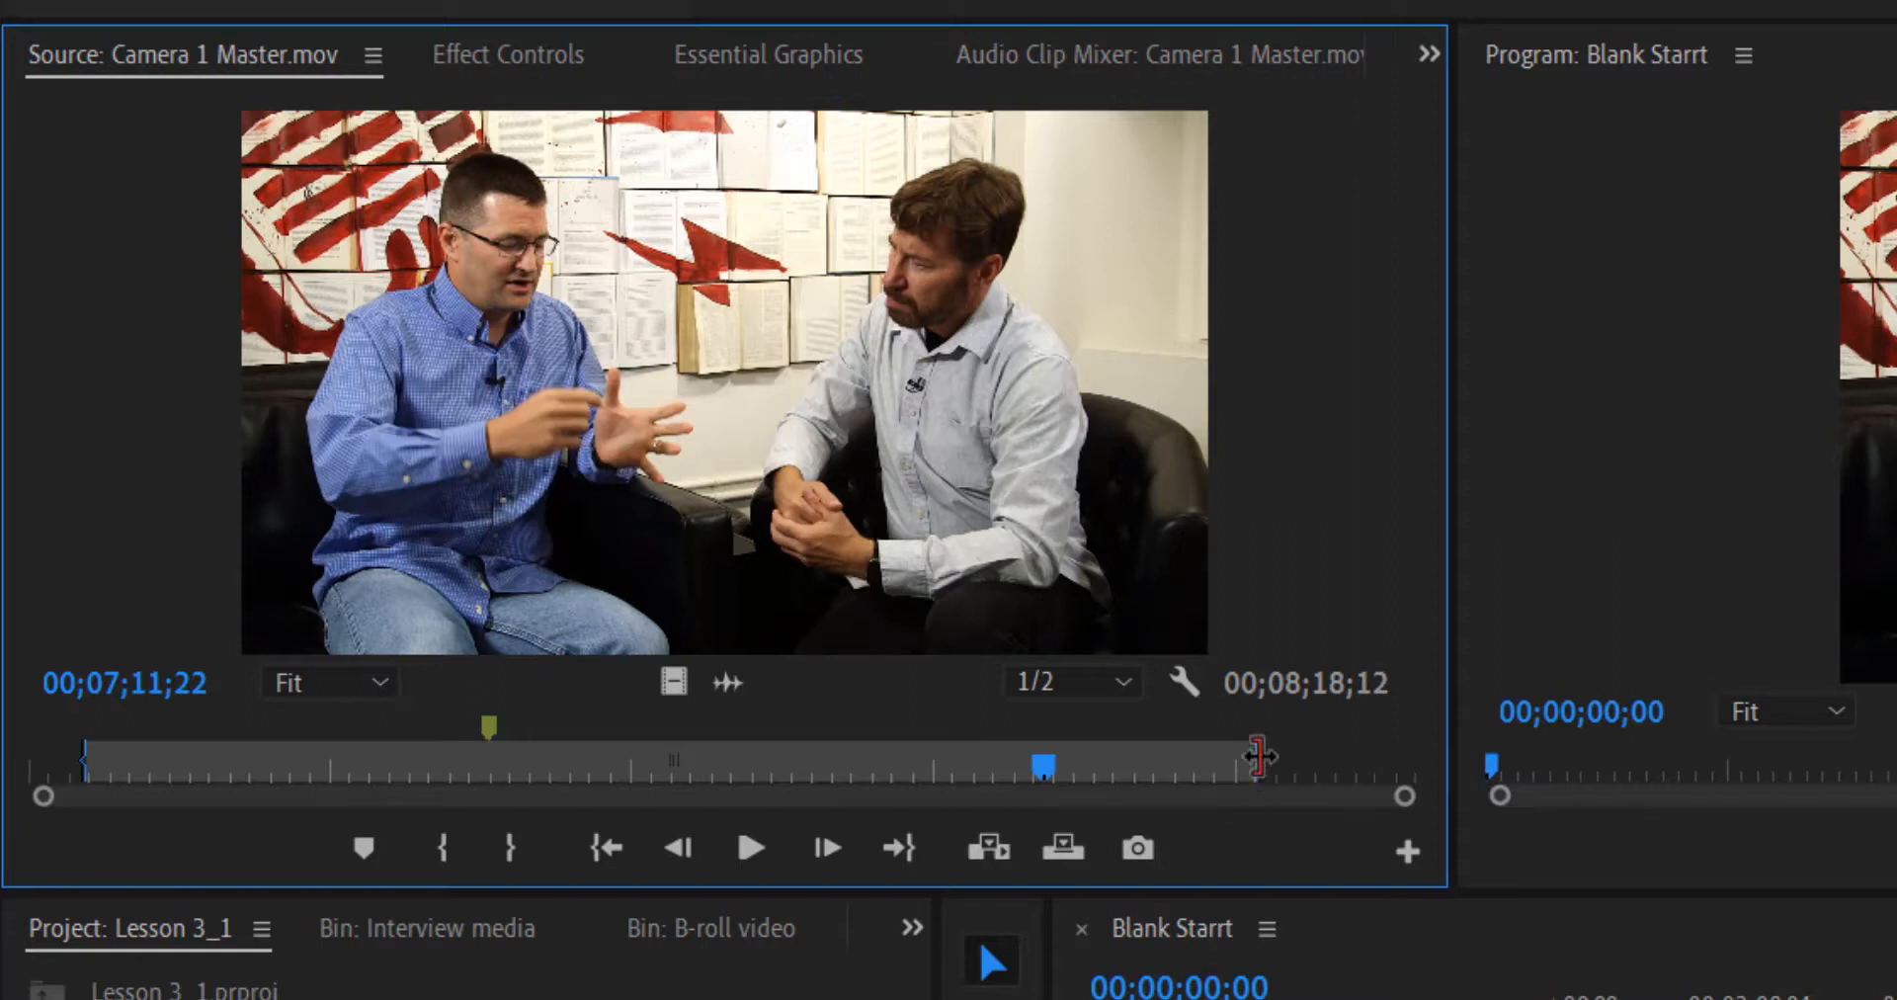
pyautogui.moveTo(1258, 762); pyautogui.dragTo(1175, 763)
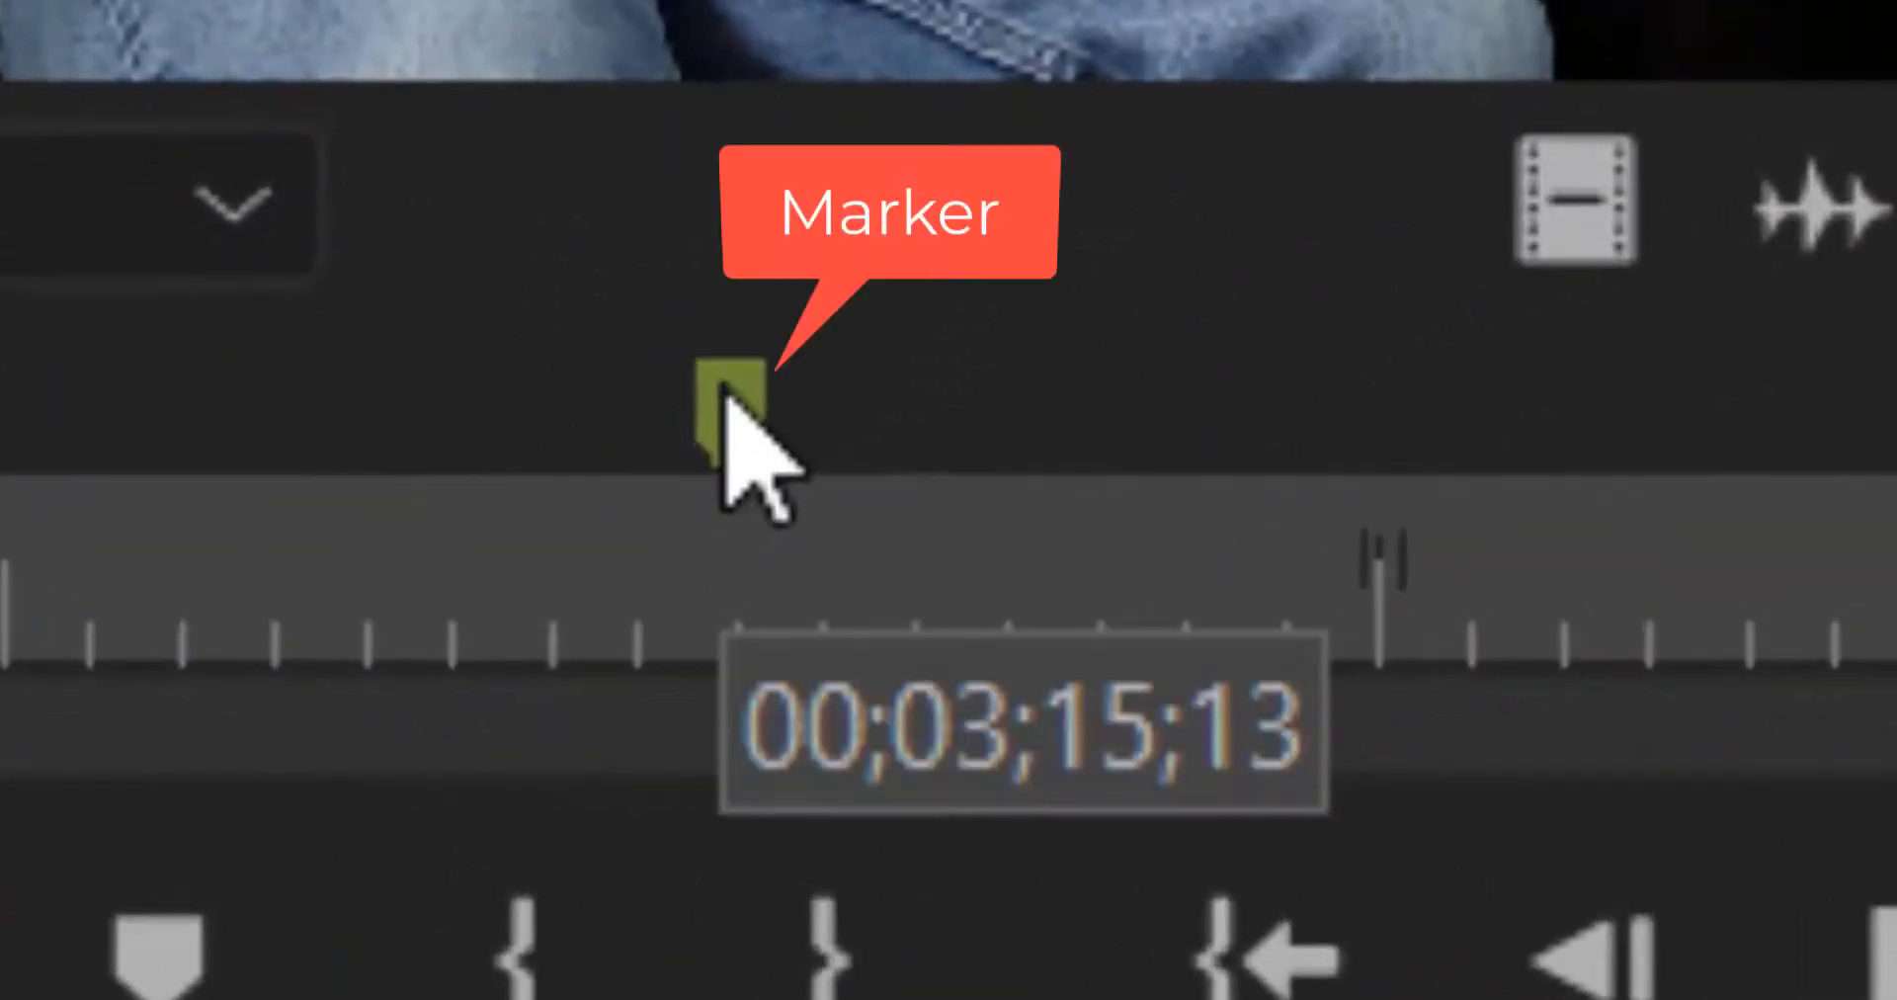
# Go to the source clip's existing marker, and add another marker further along at about 00;04;43;18
pyautogui.click(728, 400)
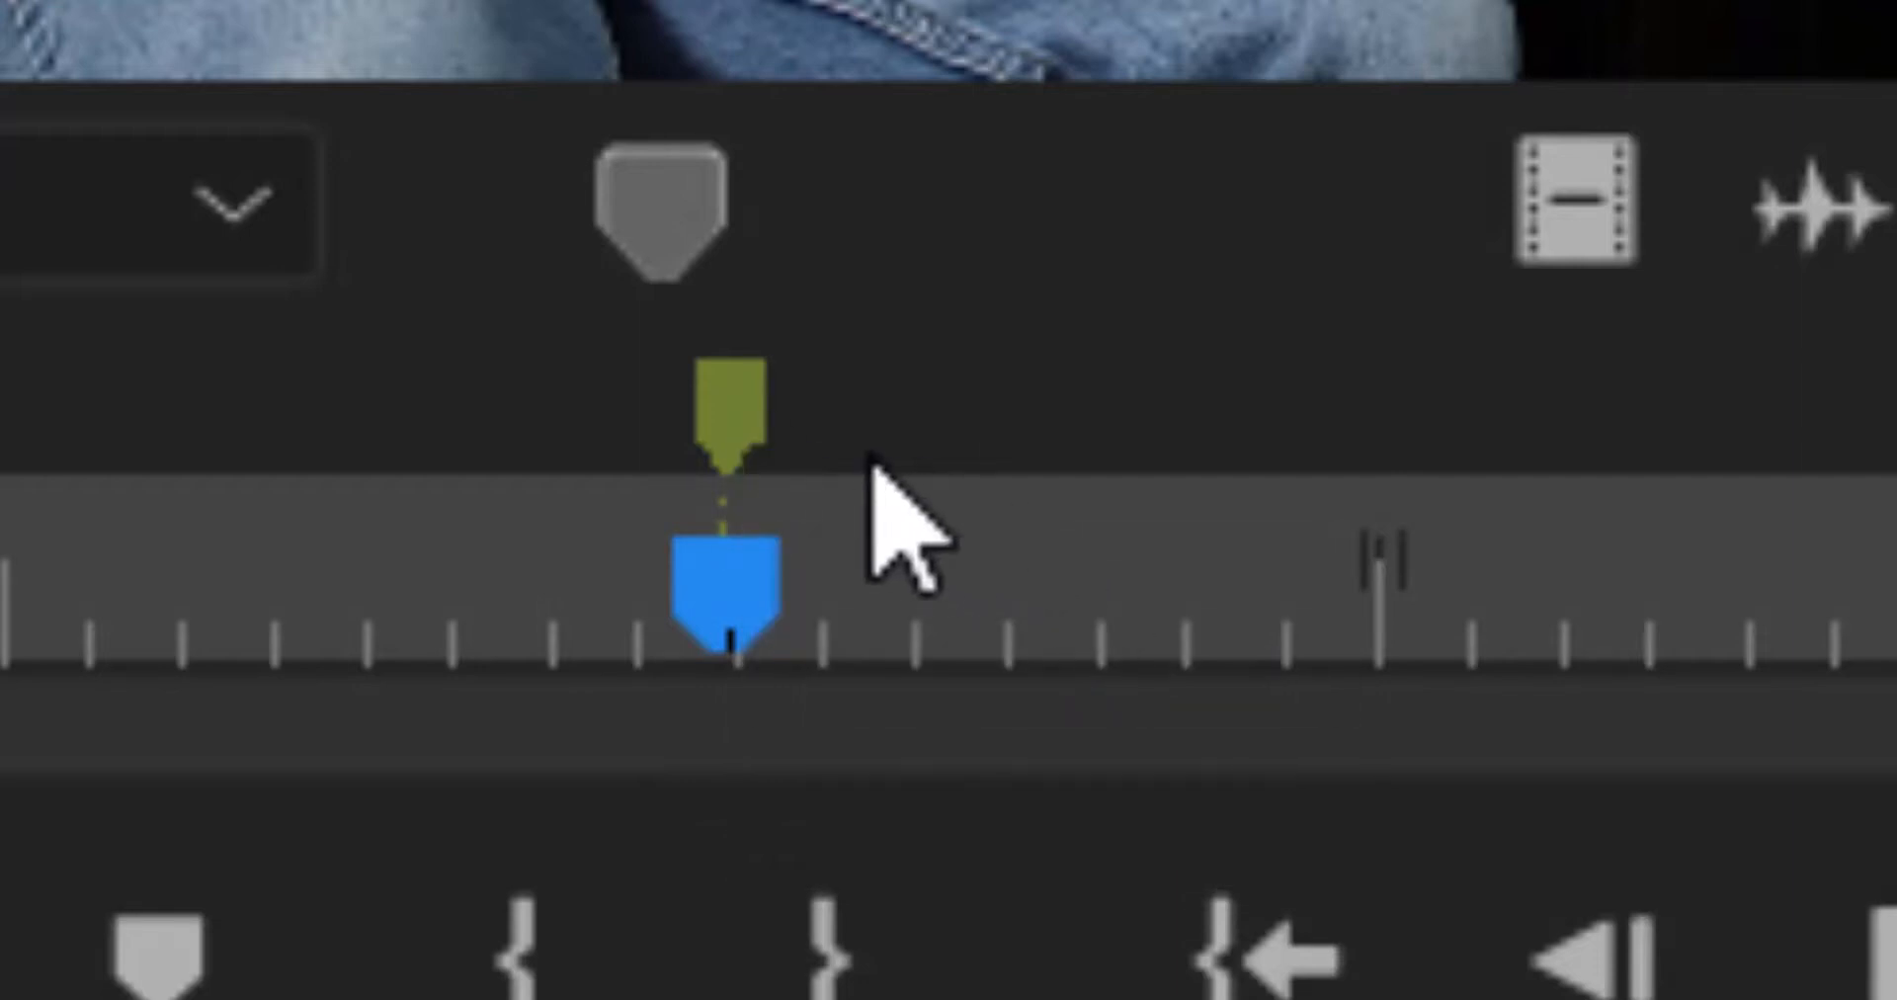
pyautogui.press('m')
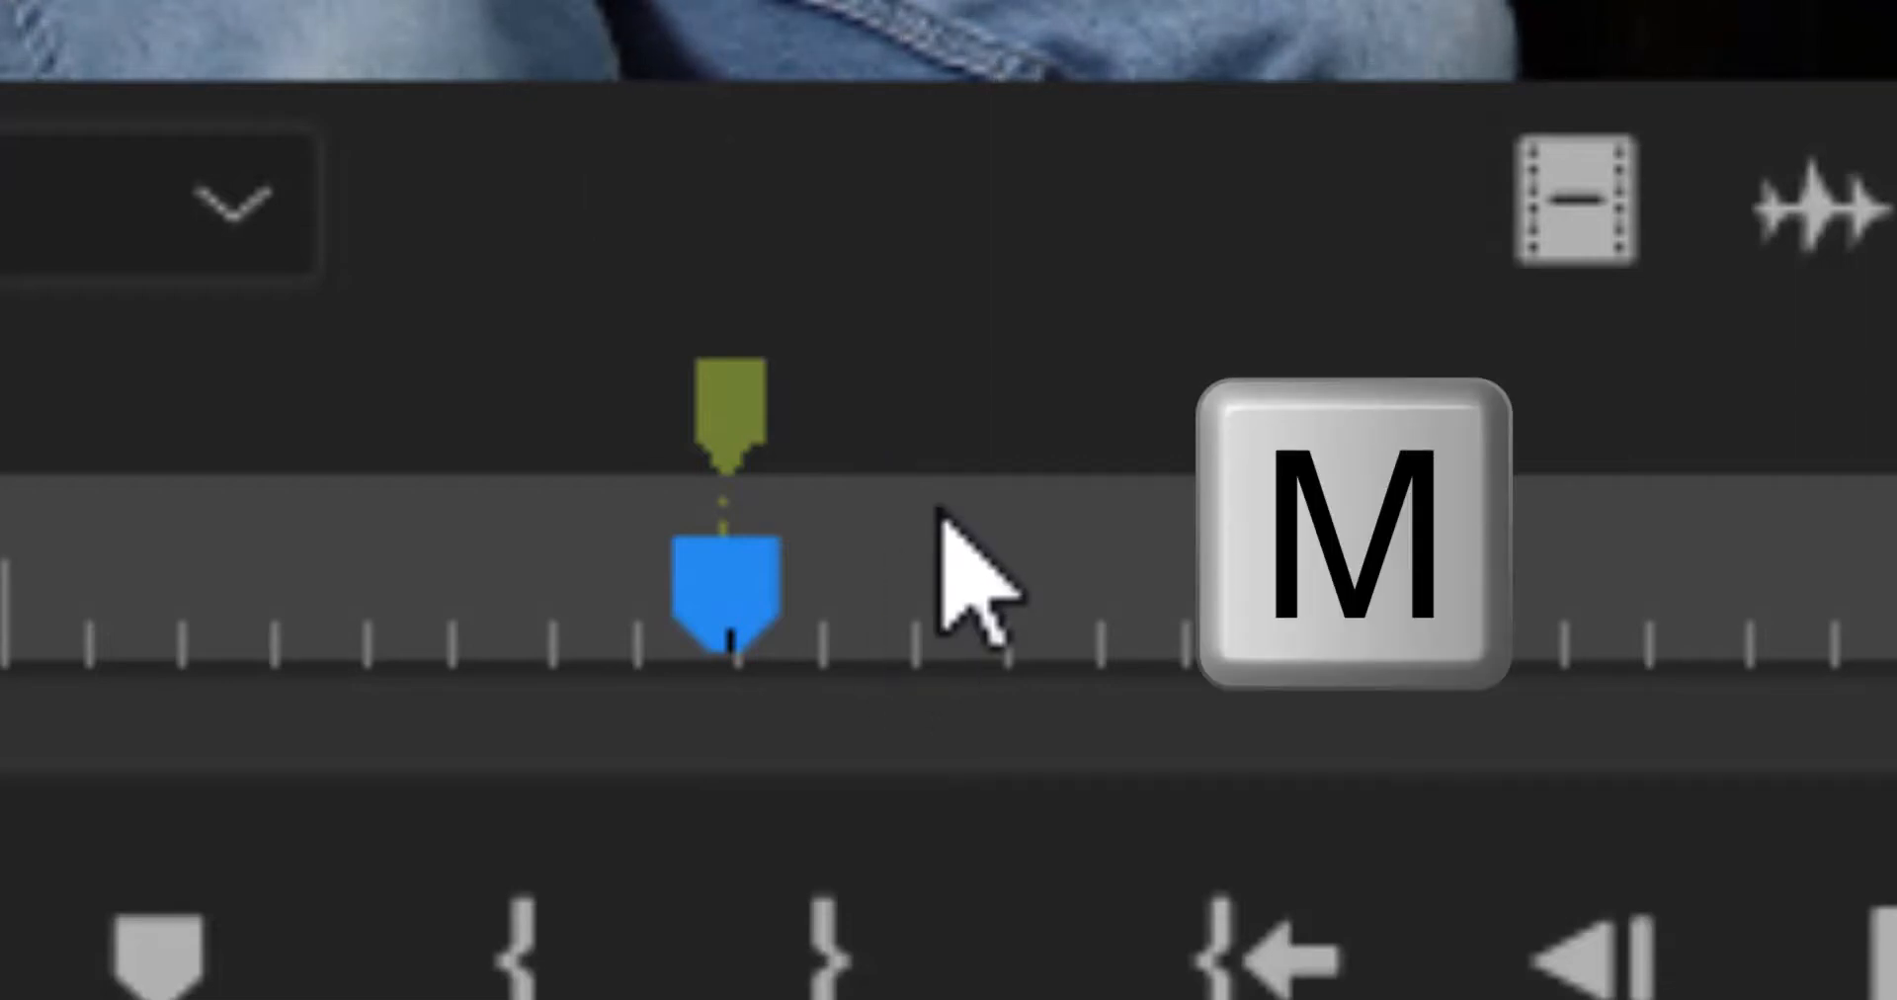
pyautogui.moveTo(1127, 543); pyautogui.dragTo(1706, 539)
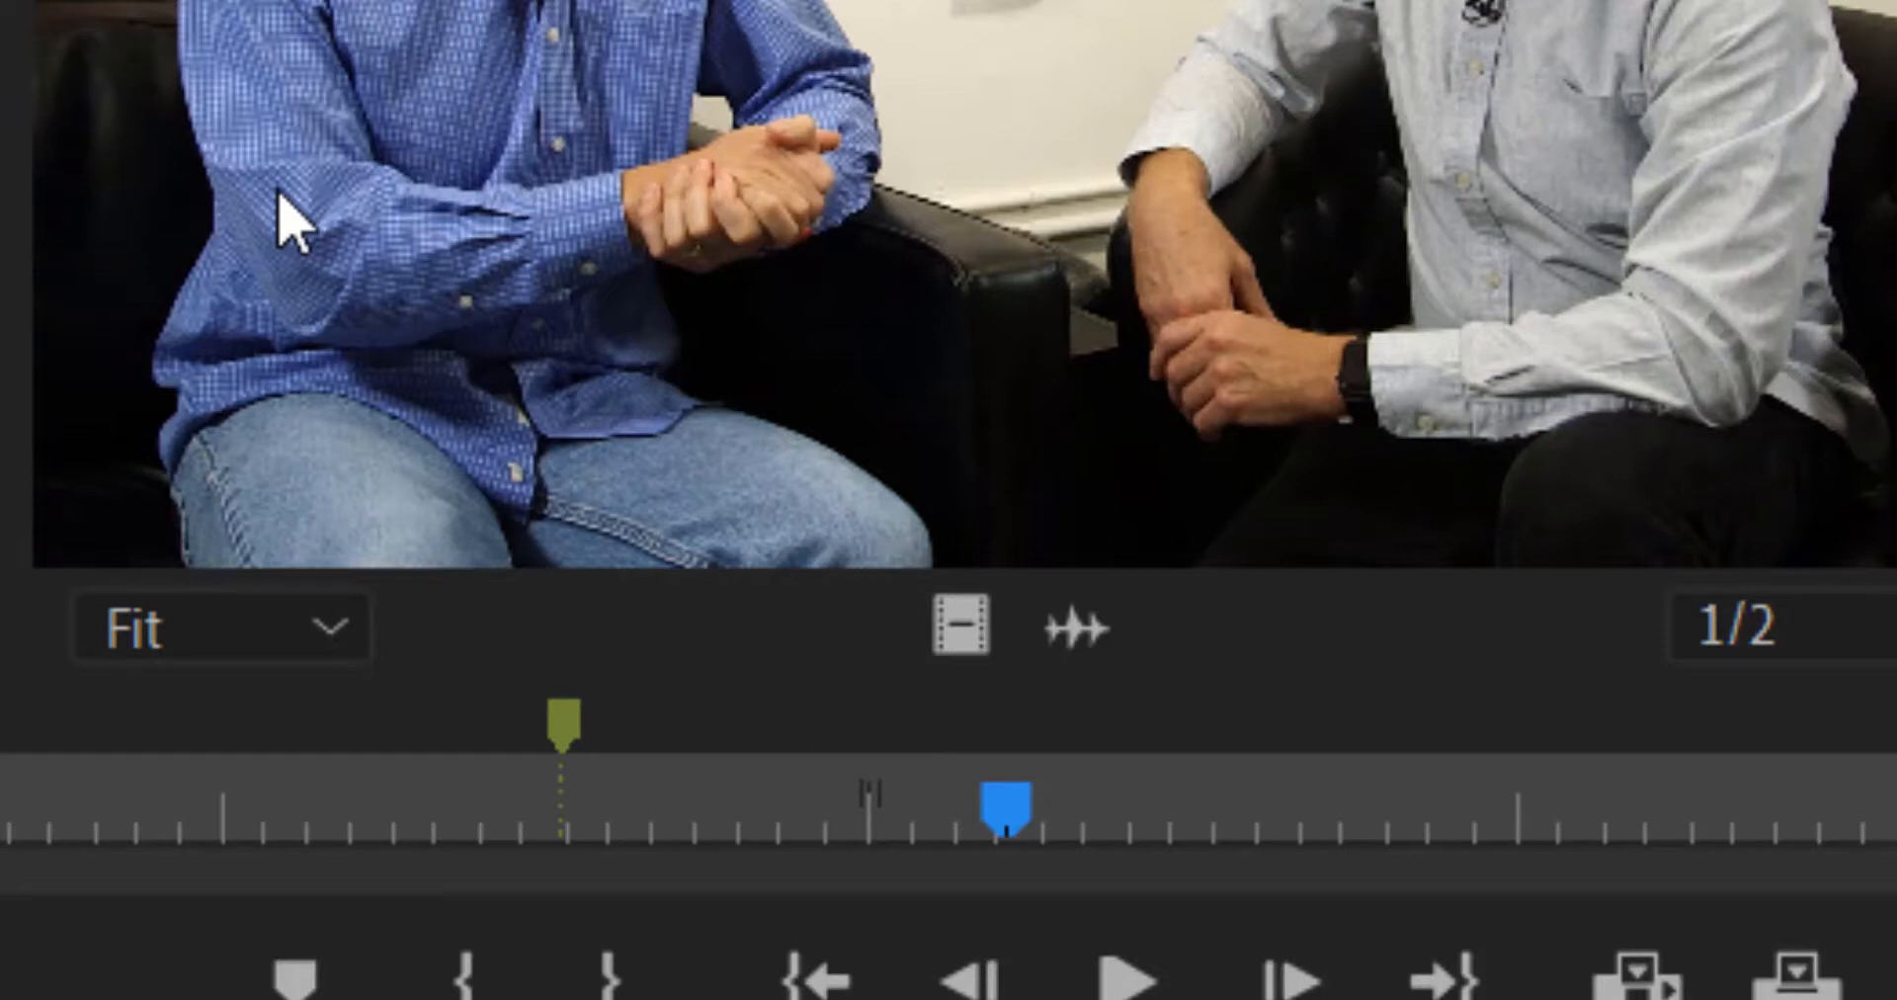
pyautogui.press('m')
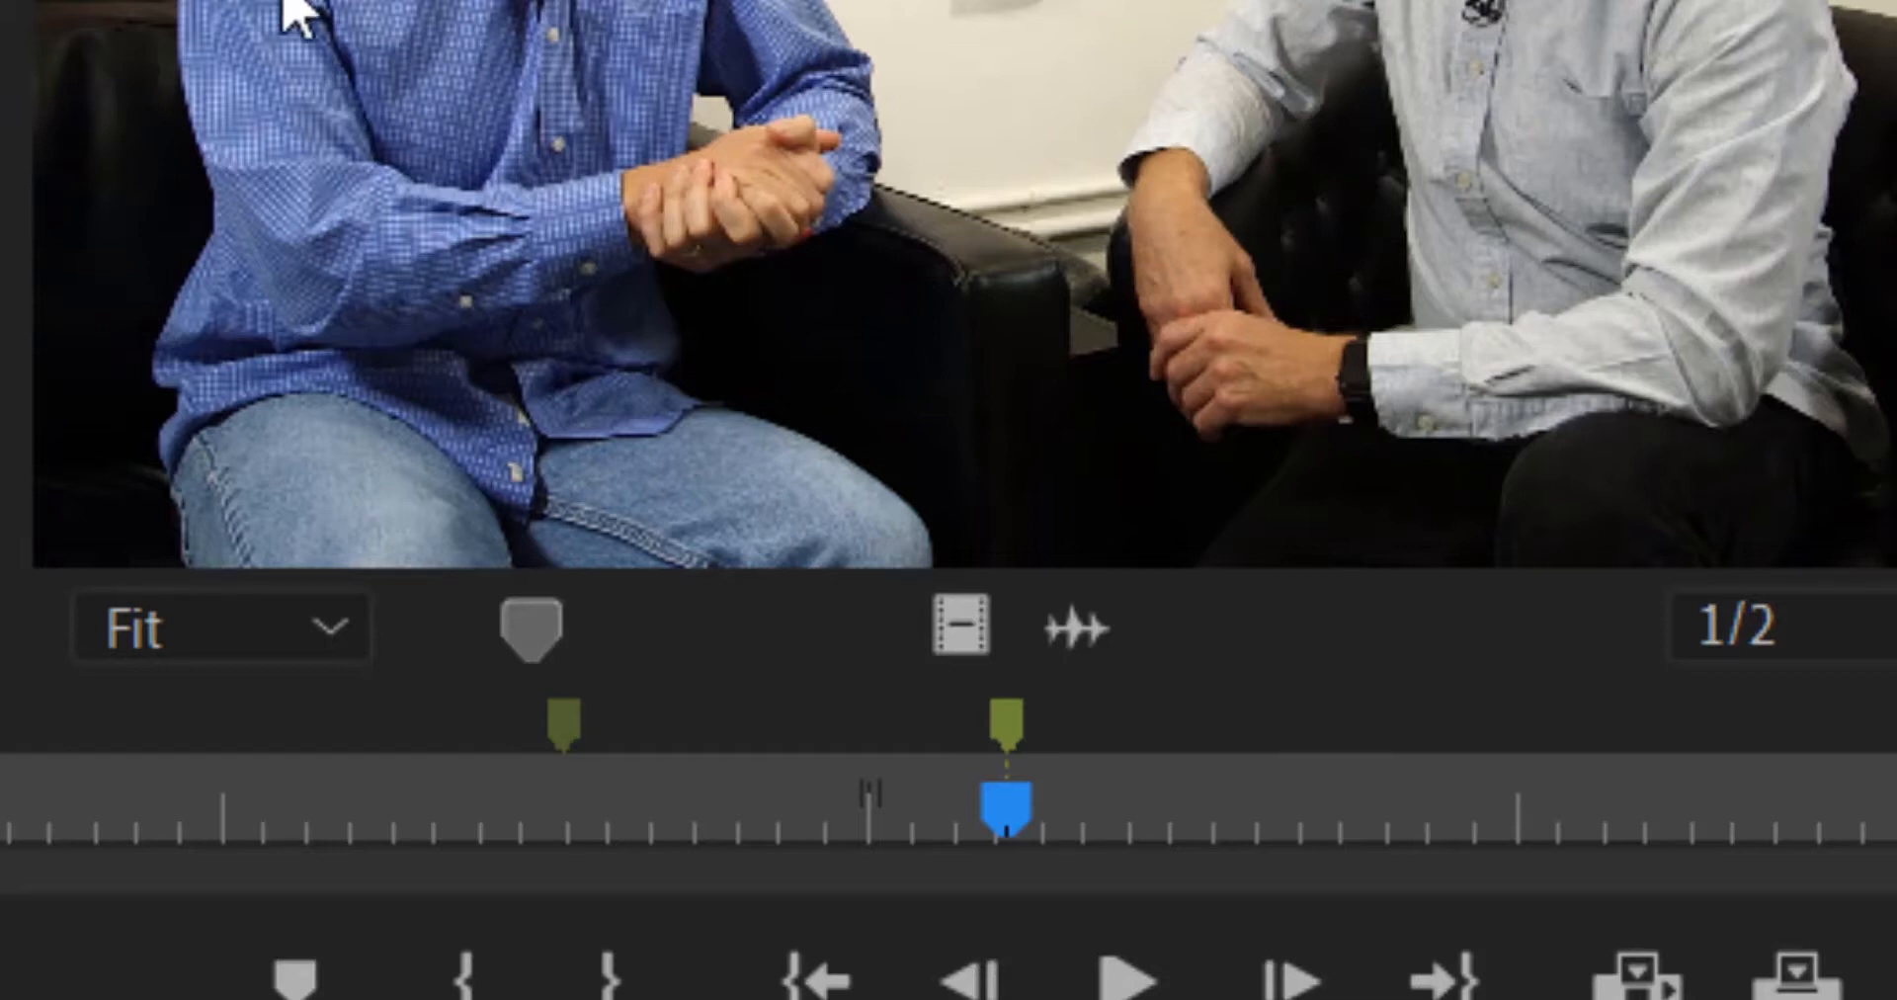
# Clear only the second marker from the source clip and park the playhead past the Out point at about 00;08;32;15
pyautogui.rightClick(1005, 716)
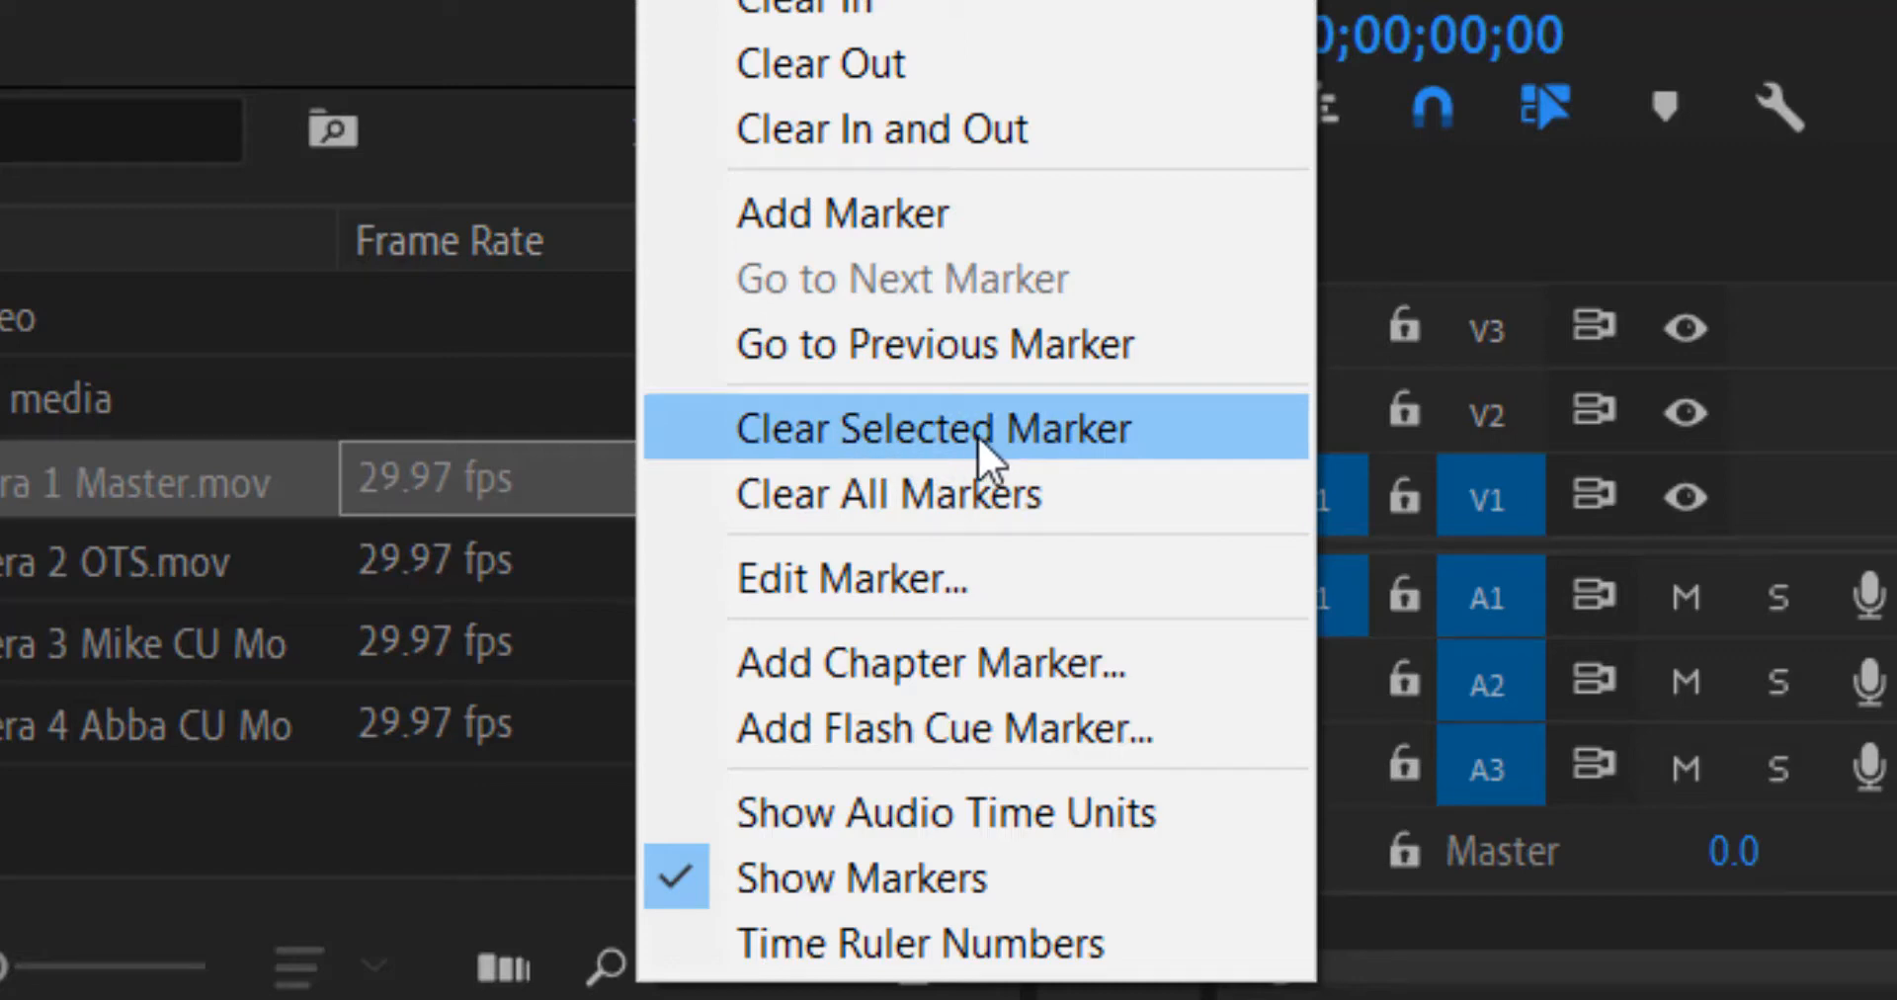
pyautogui.click(820, 436)
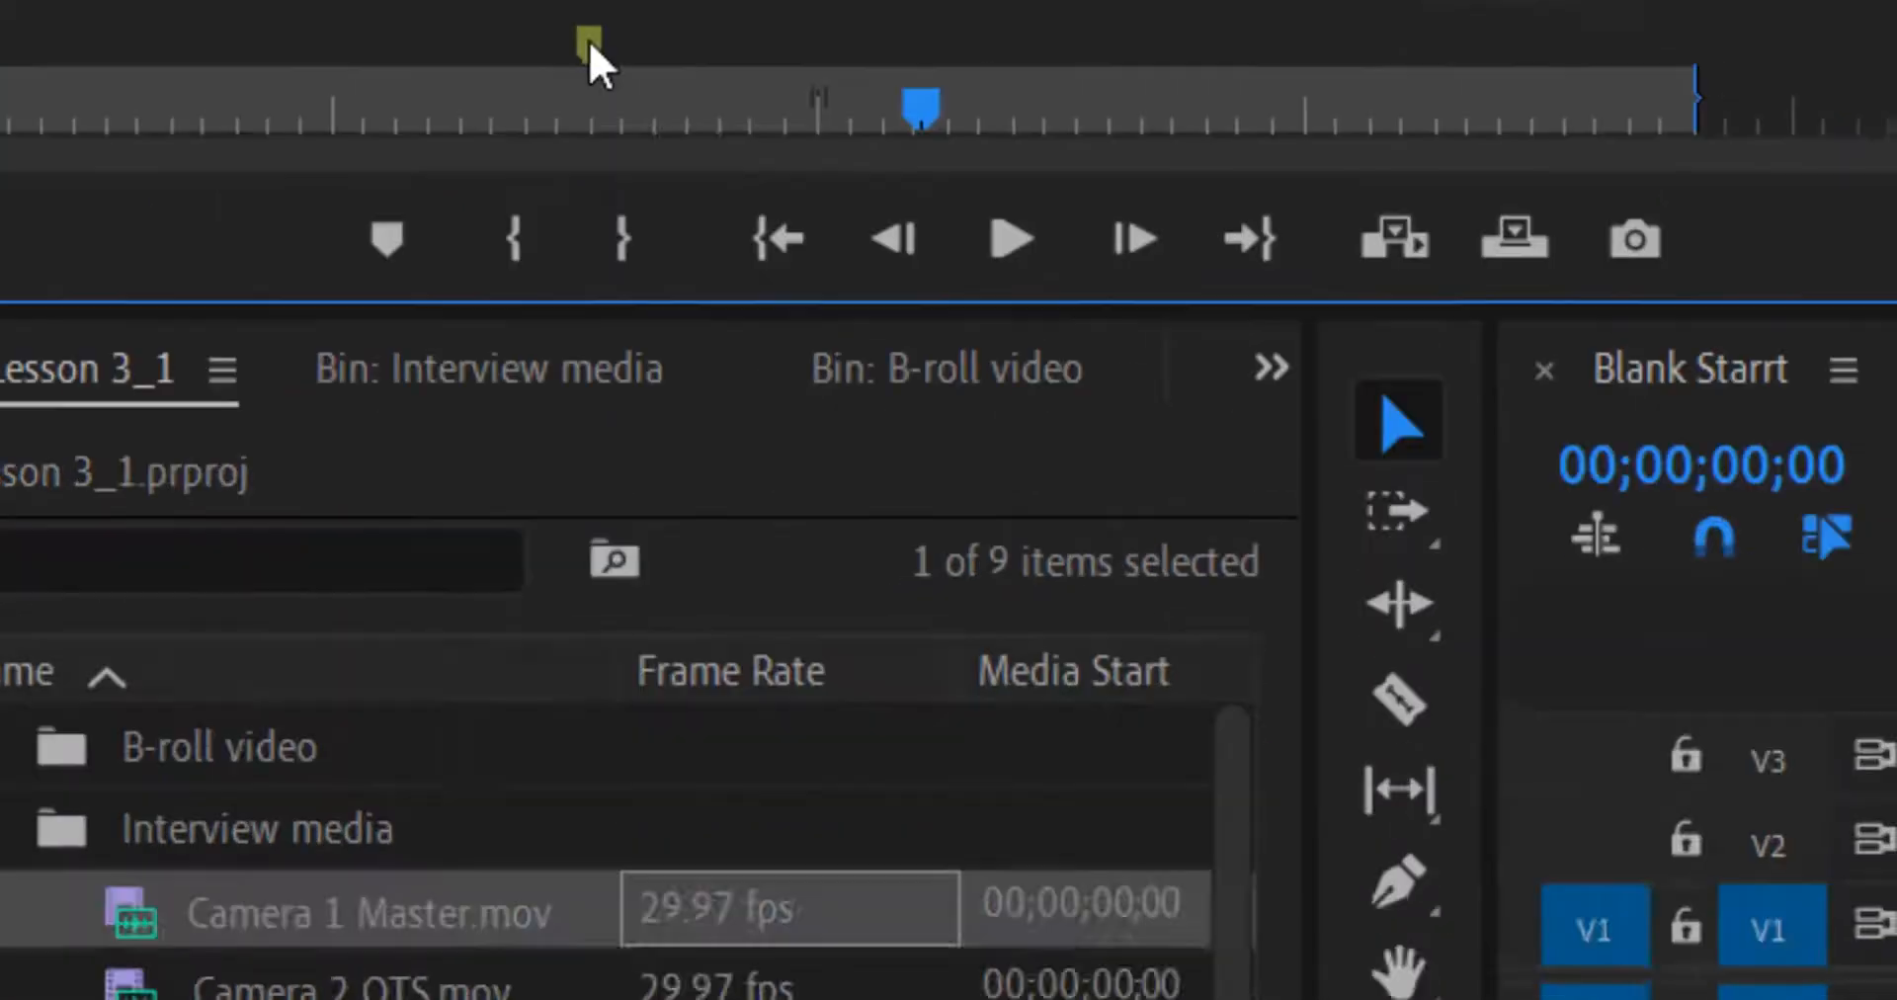
pyautogui.rightClick(624, 682)
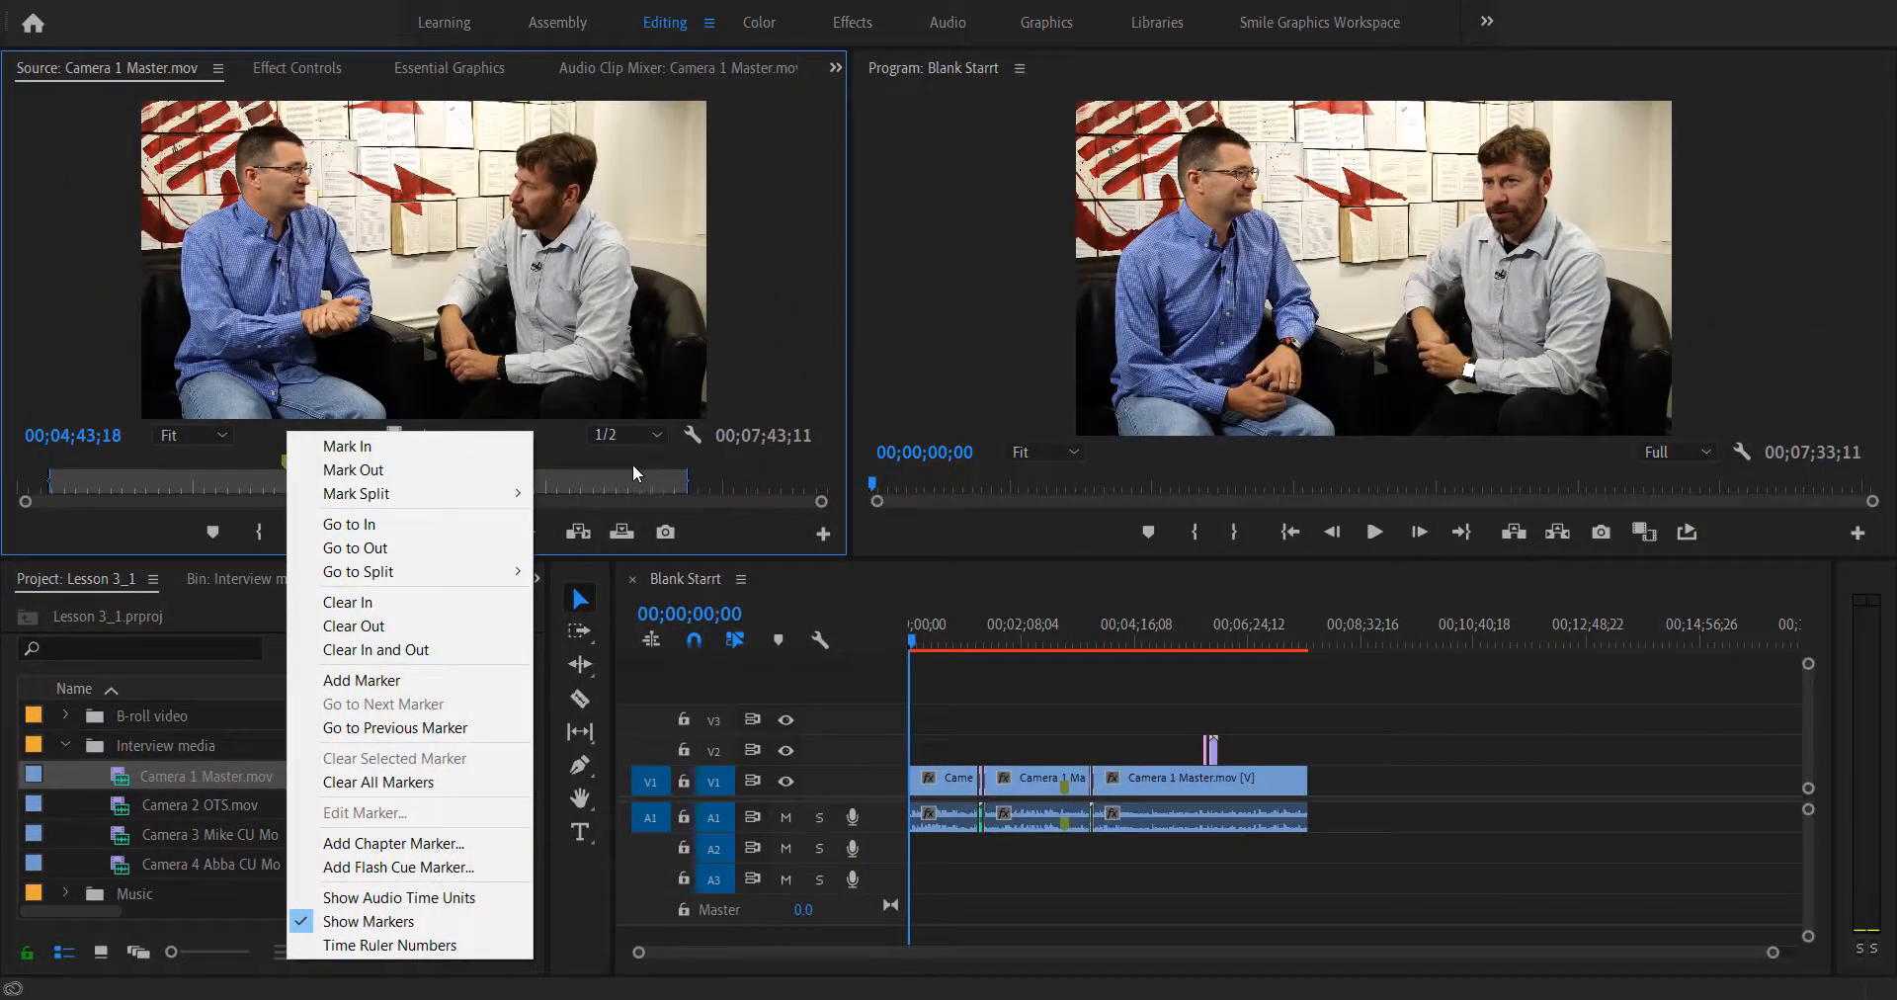
pyautogui.click(715, 488)
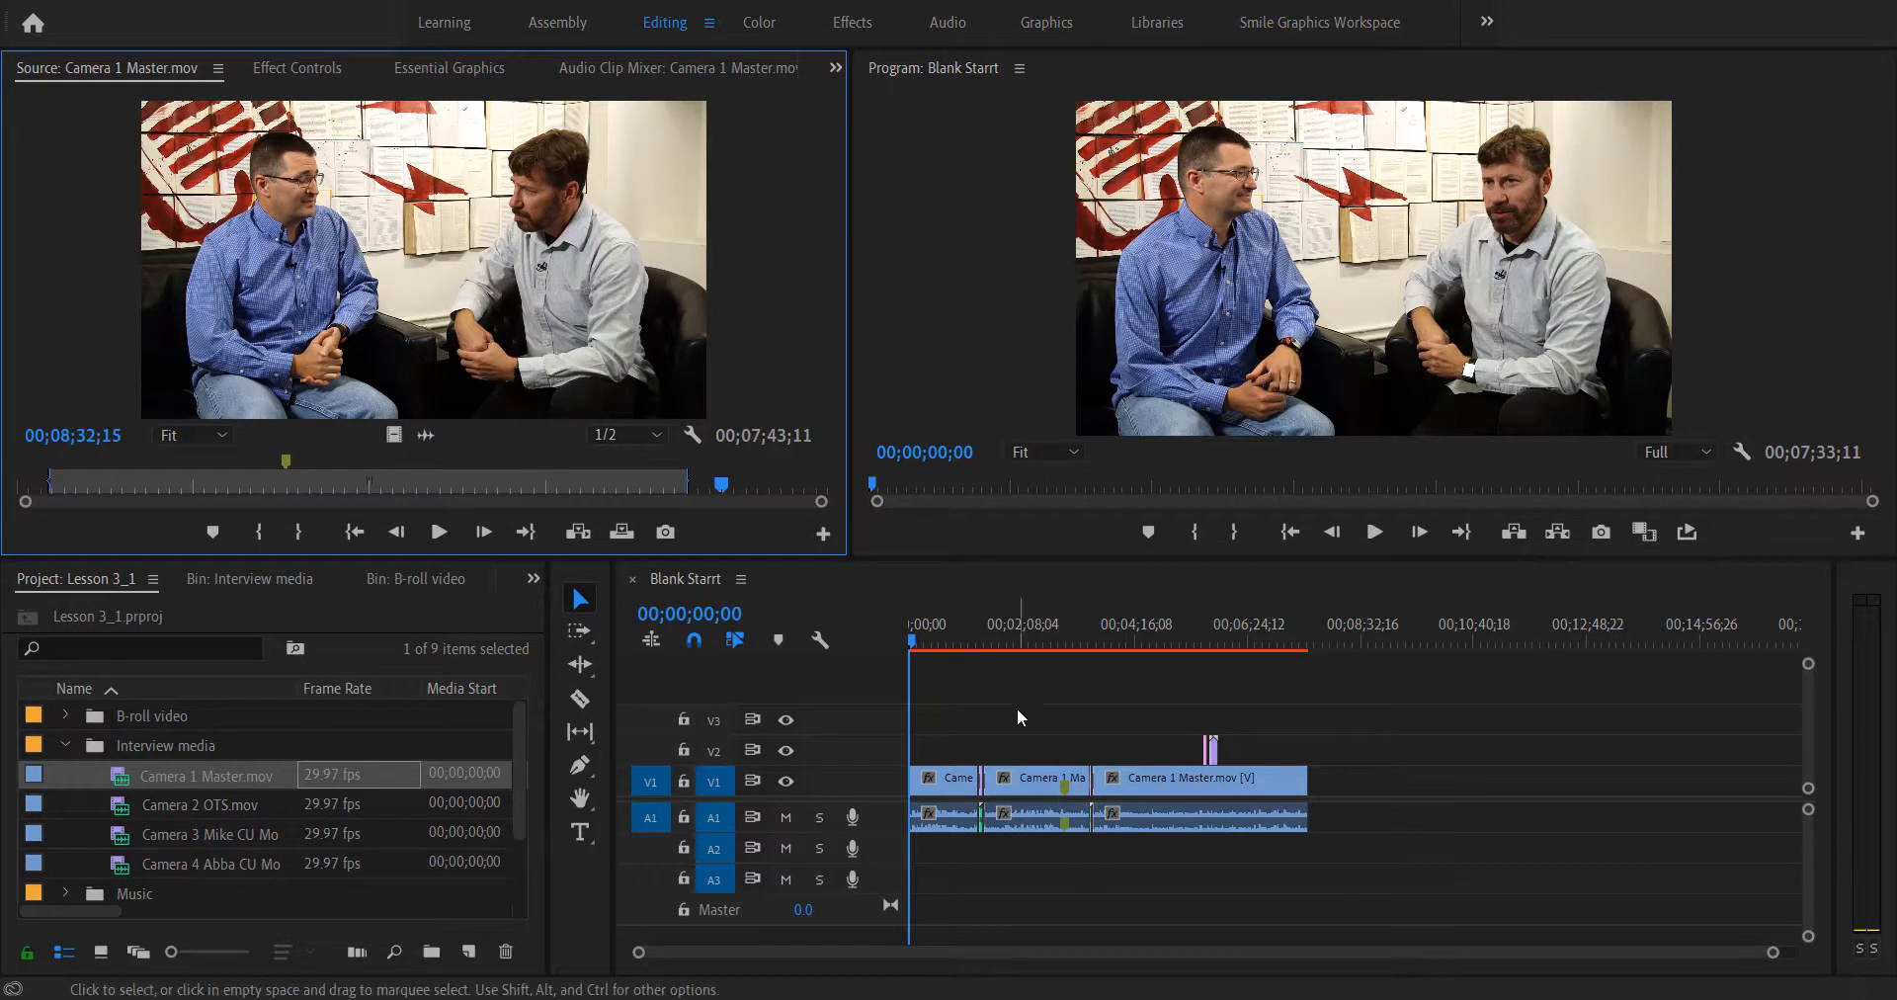
# Delete all clips from the Blank Starrt sequence
pyautogui.click(1379, 856)
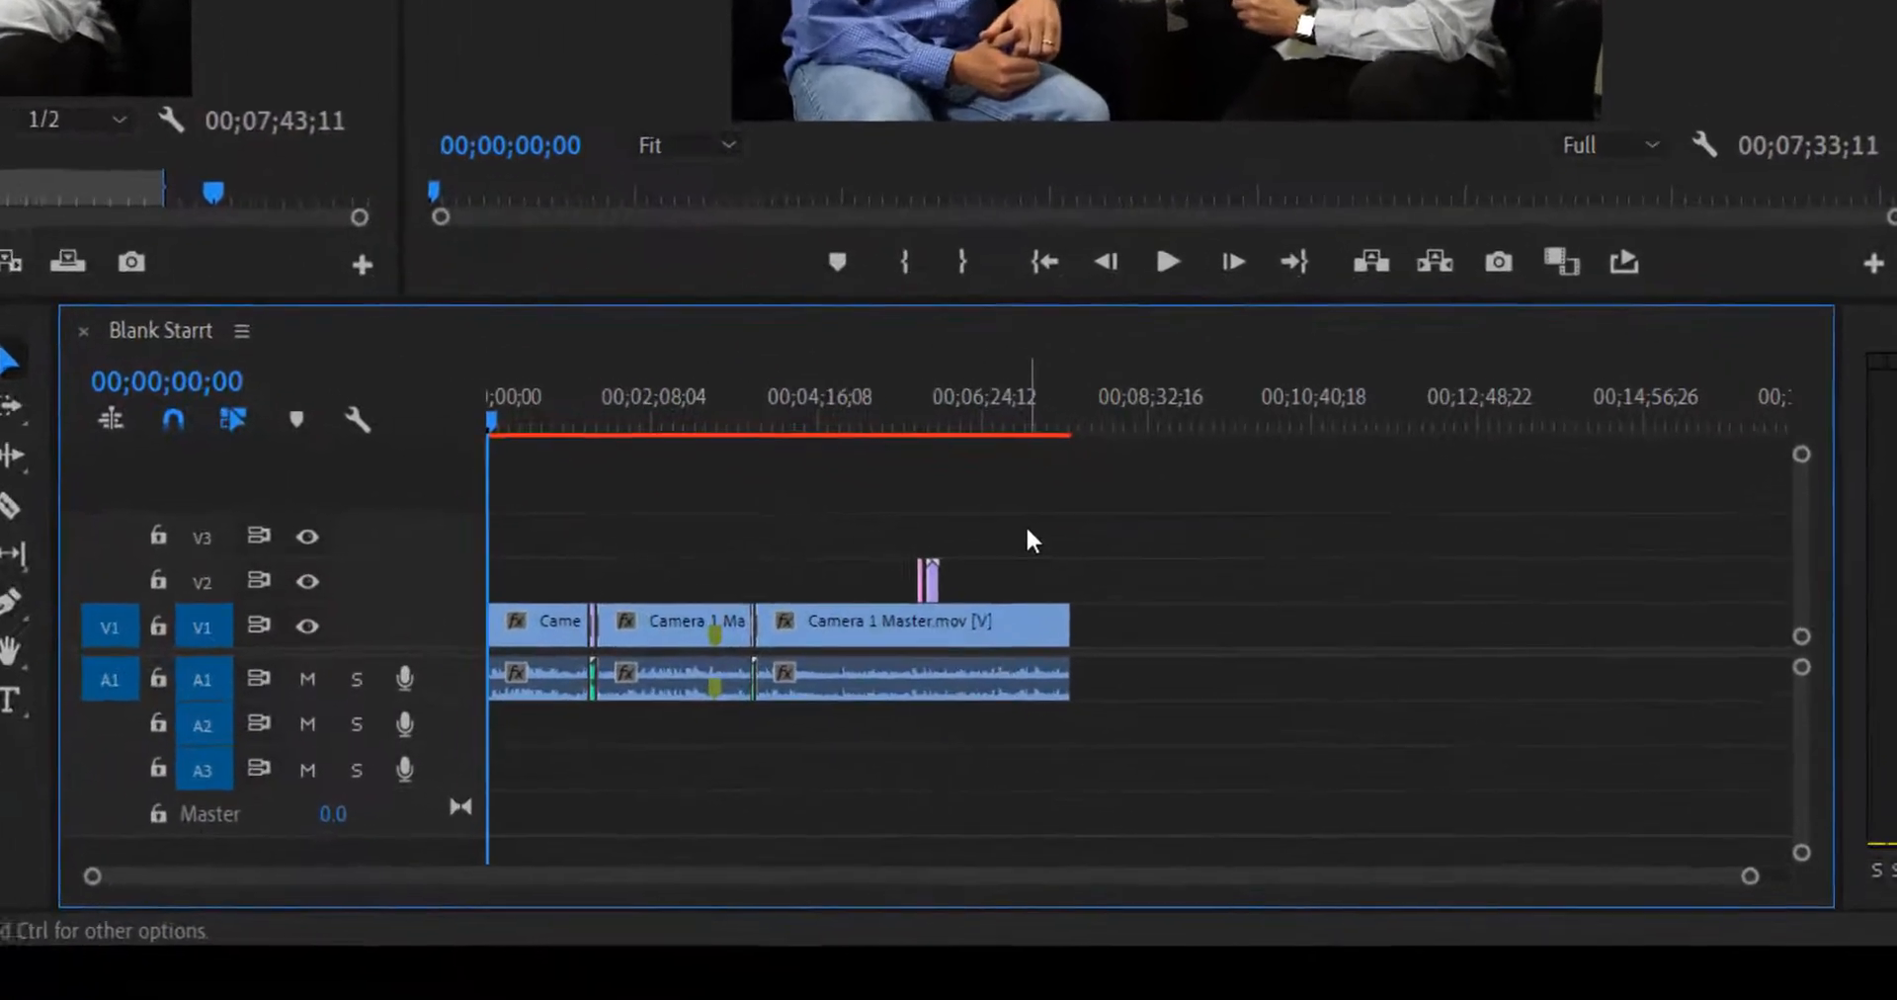
pyautogui.hotkey('ctrl', 'a')
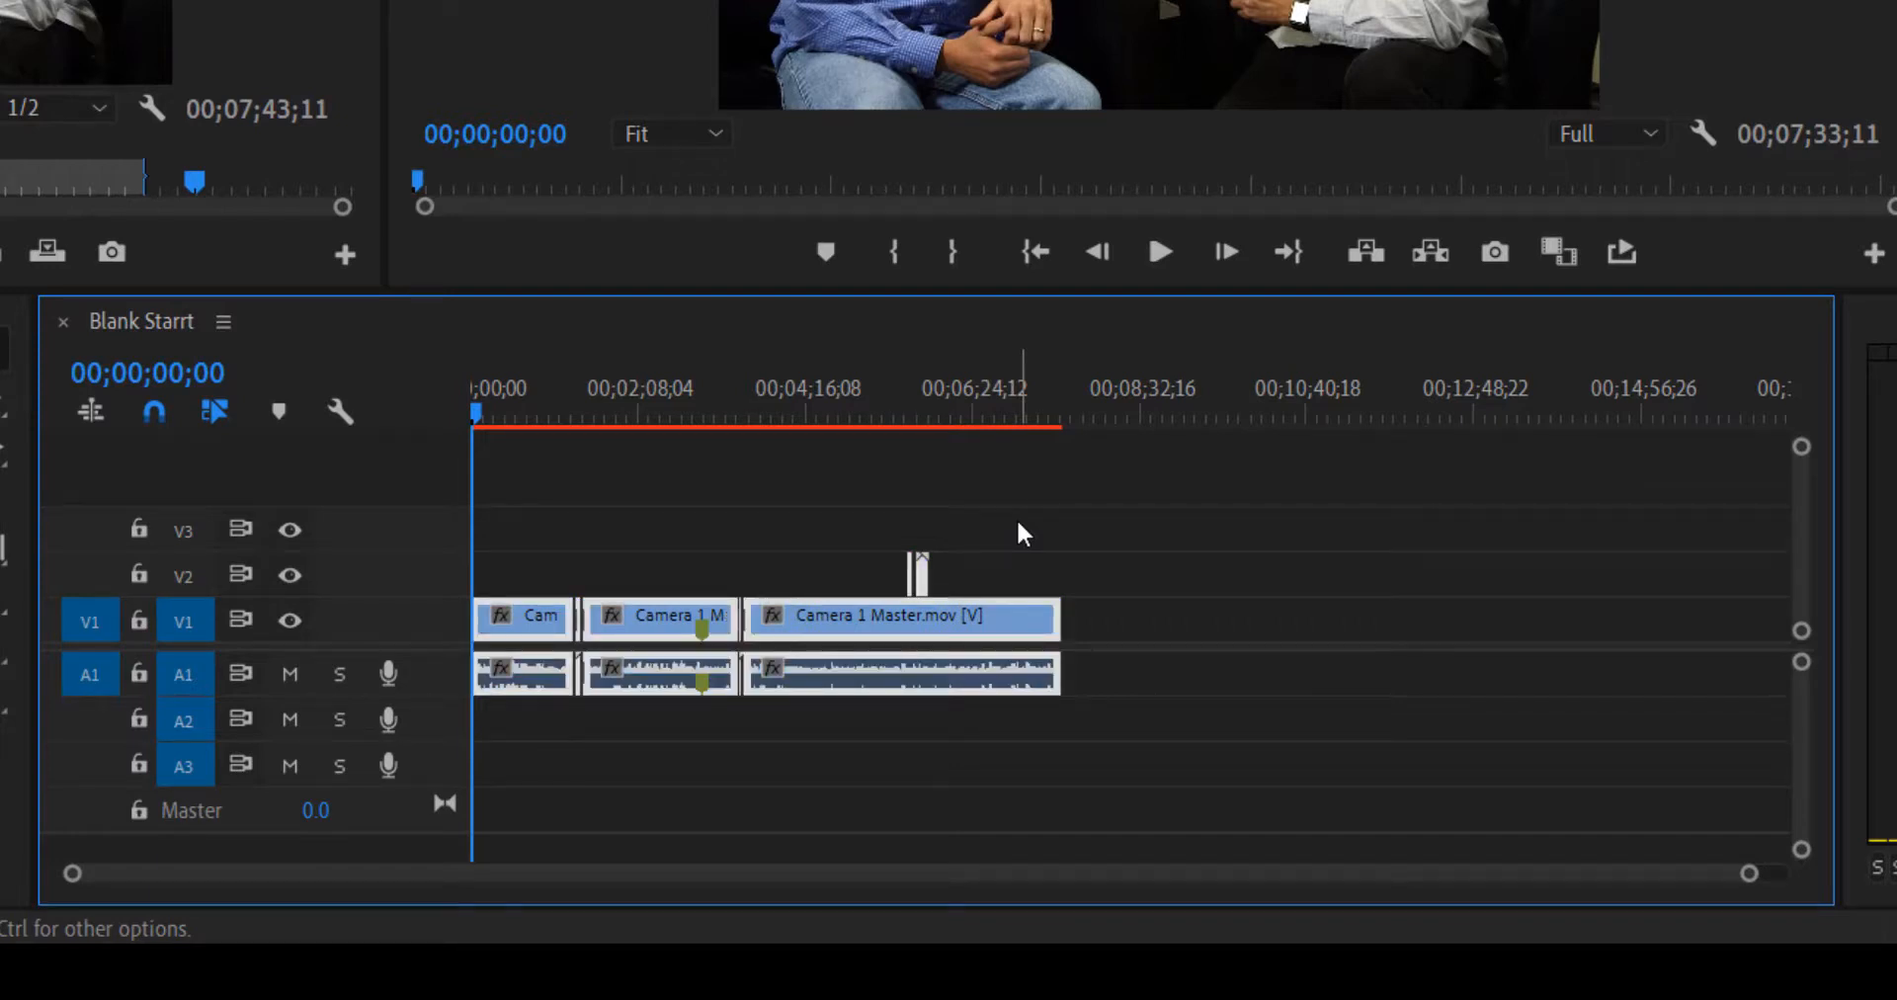
pyautogui.press('Delete')
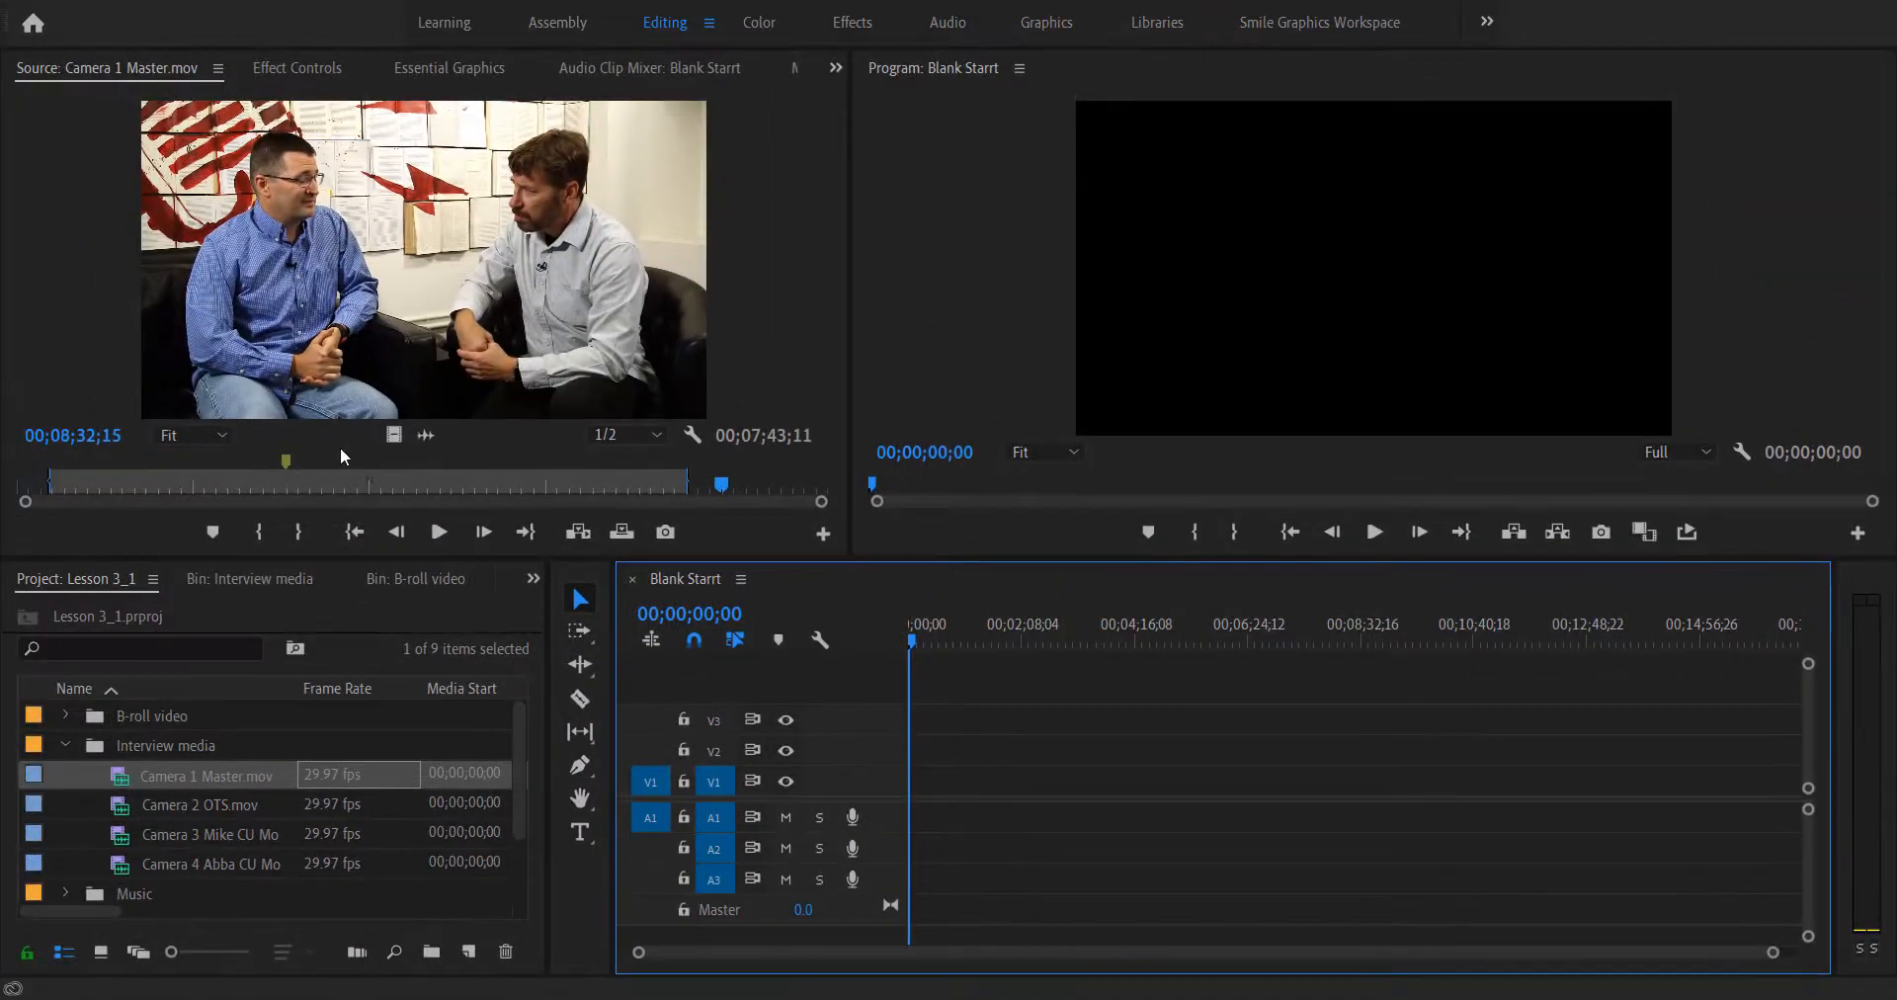
# Place only the audio of Camera 1 Master.mov on track A2 at the sequence start, and delete it again
pyautogui.click(436, 302)
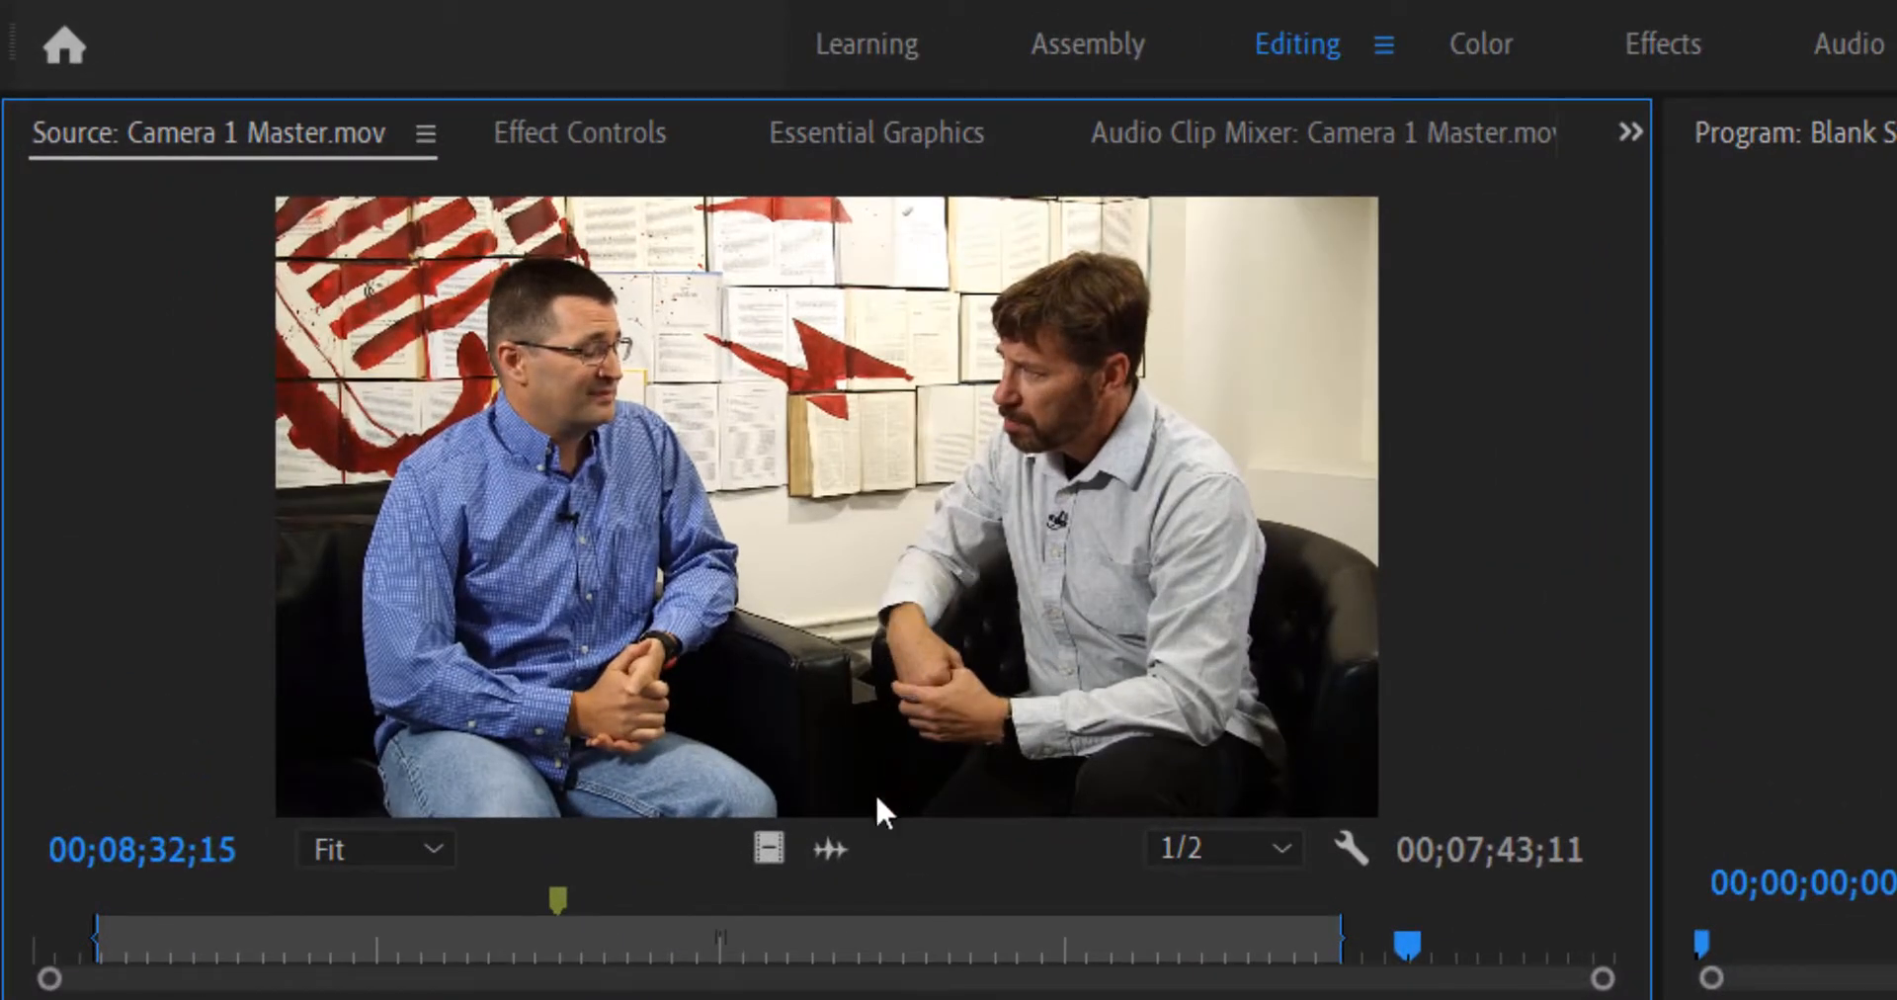
pyautogui.moveTo(835, 845); pyautogui.dragTo(766, 842)
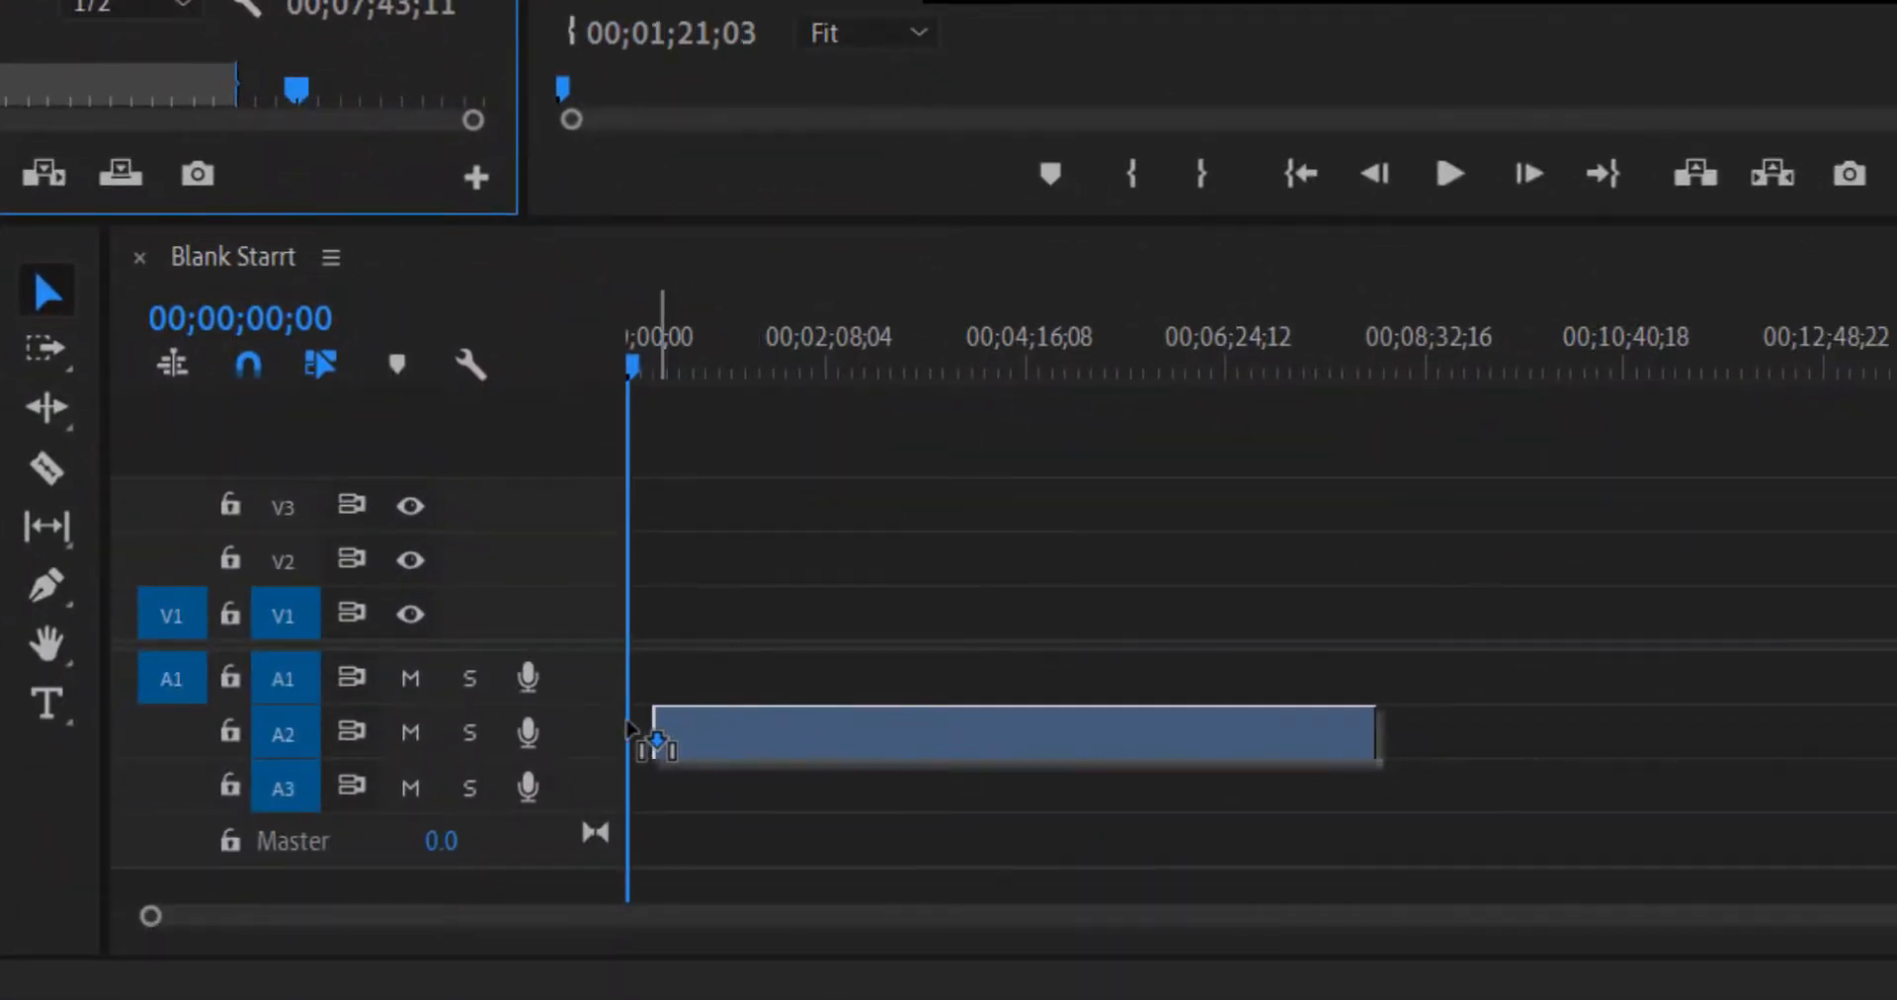
pyautogui.click(741, 739)
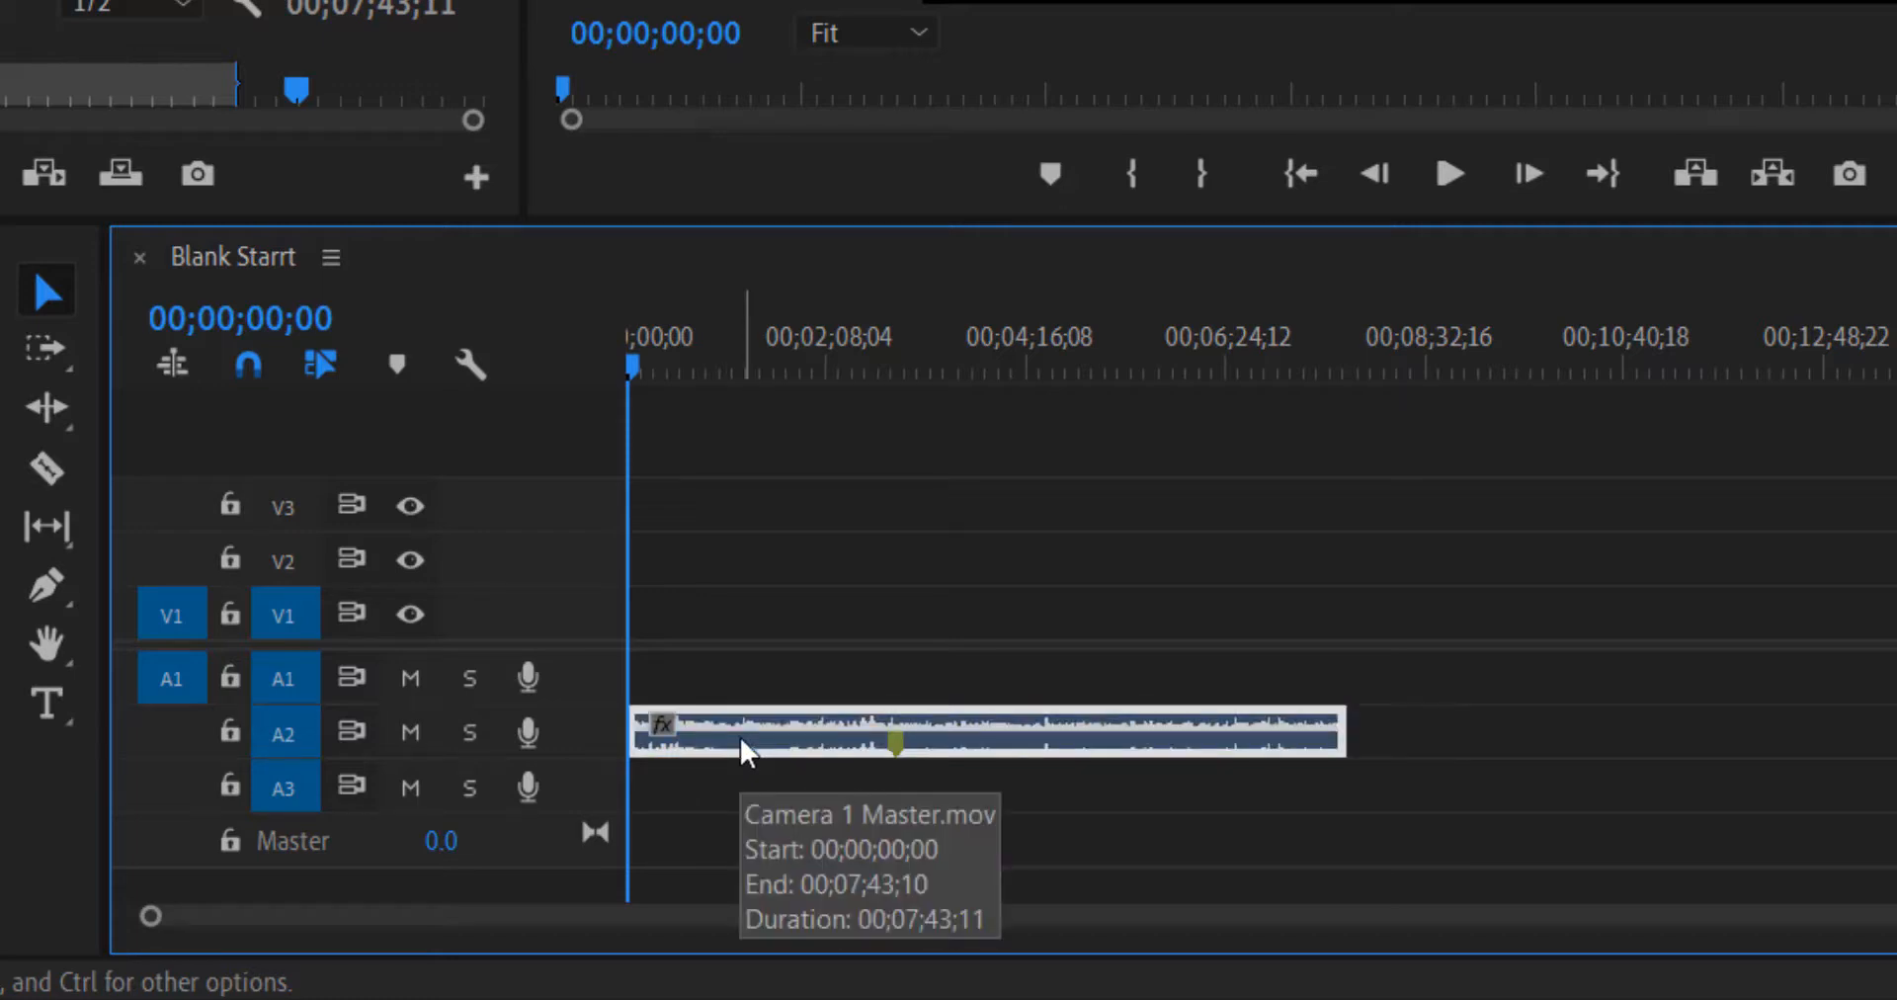
pyautogui.press('Delete')
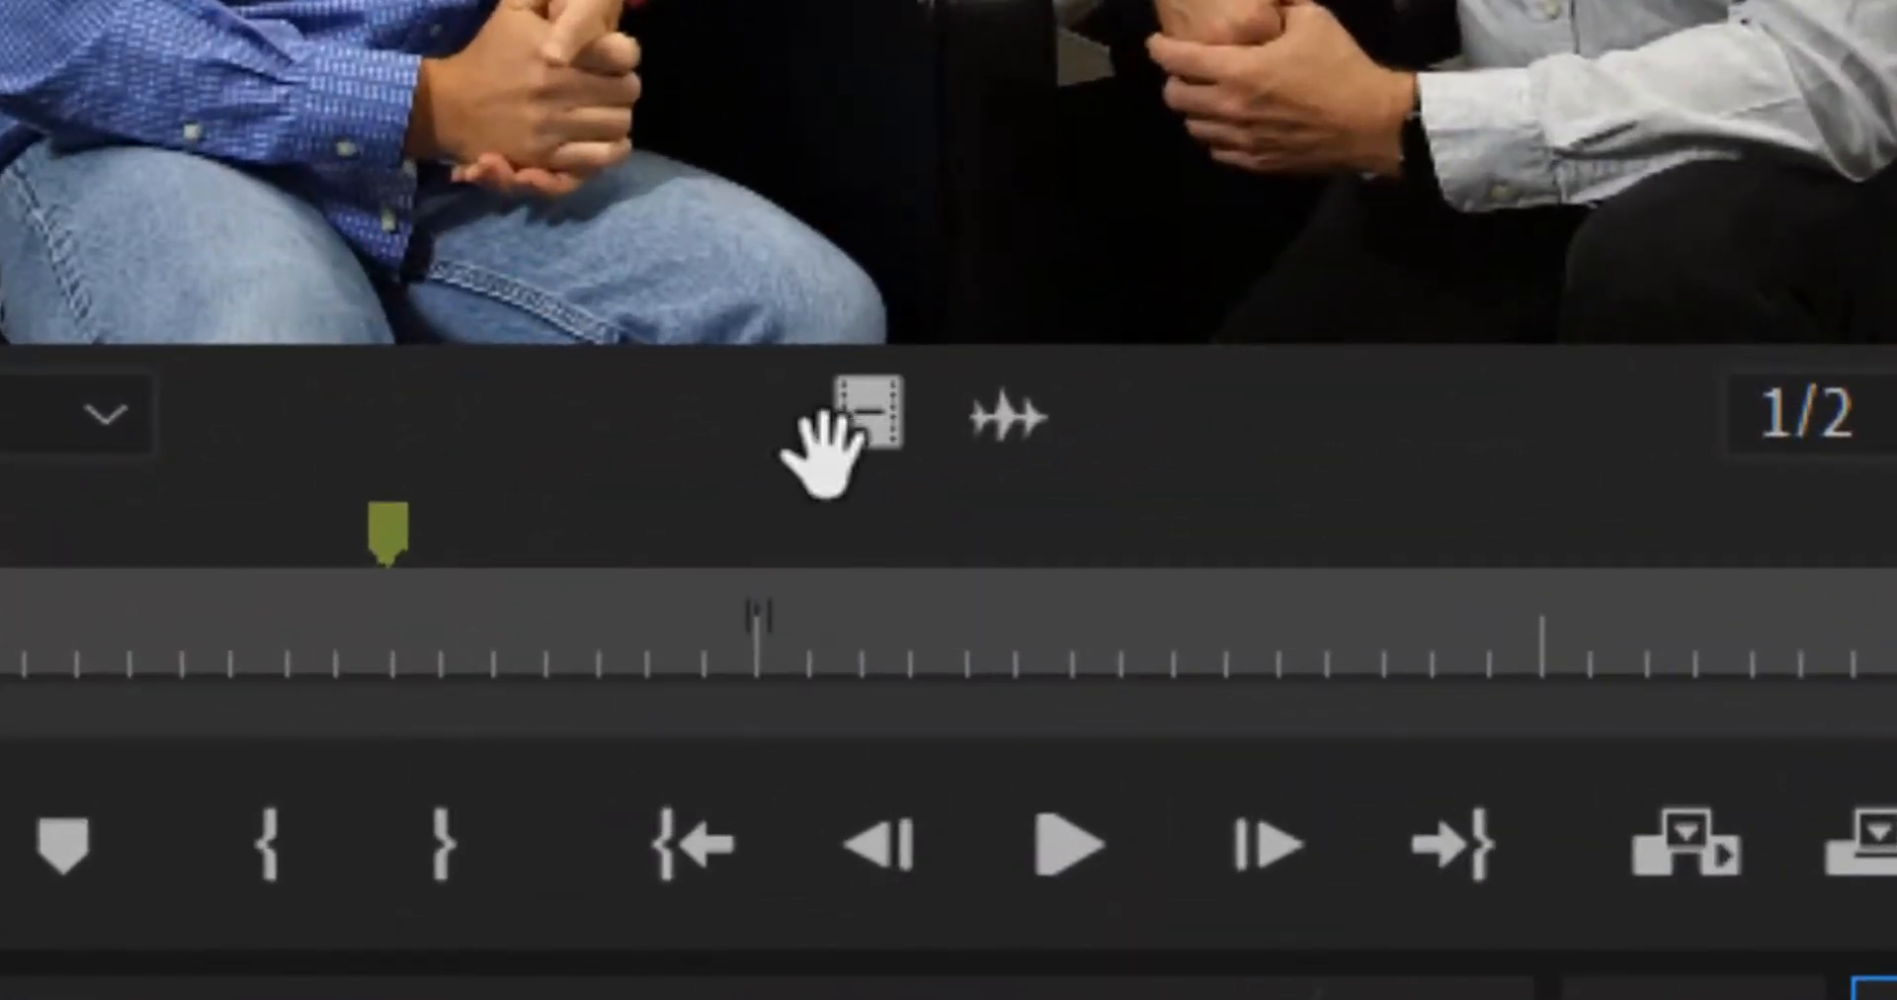
# Place only the video of Camera 1 Master.mov on track V1 at the sequence start, and delete it again
pyautogui.moveTo(848, 425); pyautogui.dragTo(828, 680)
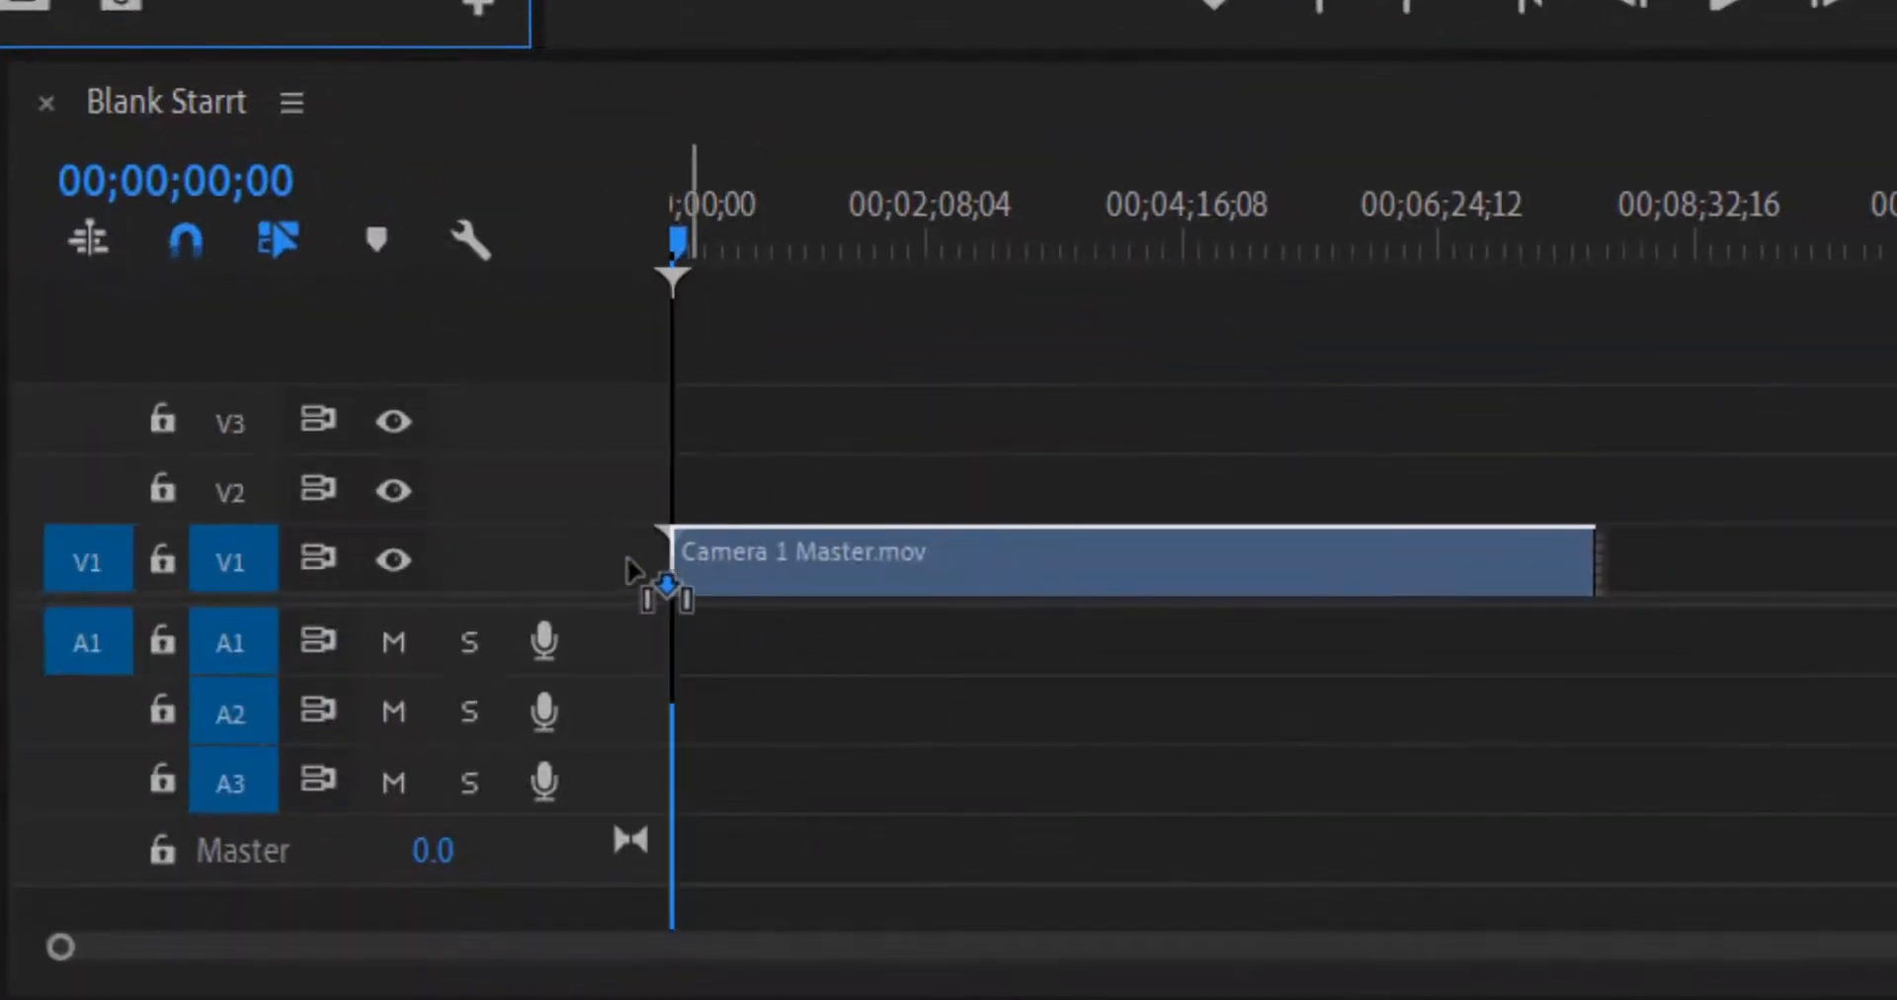
pyautogui.moveTo(627, 560); pyautogui.dragTo(628, 560)
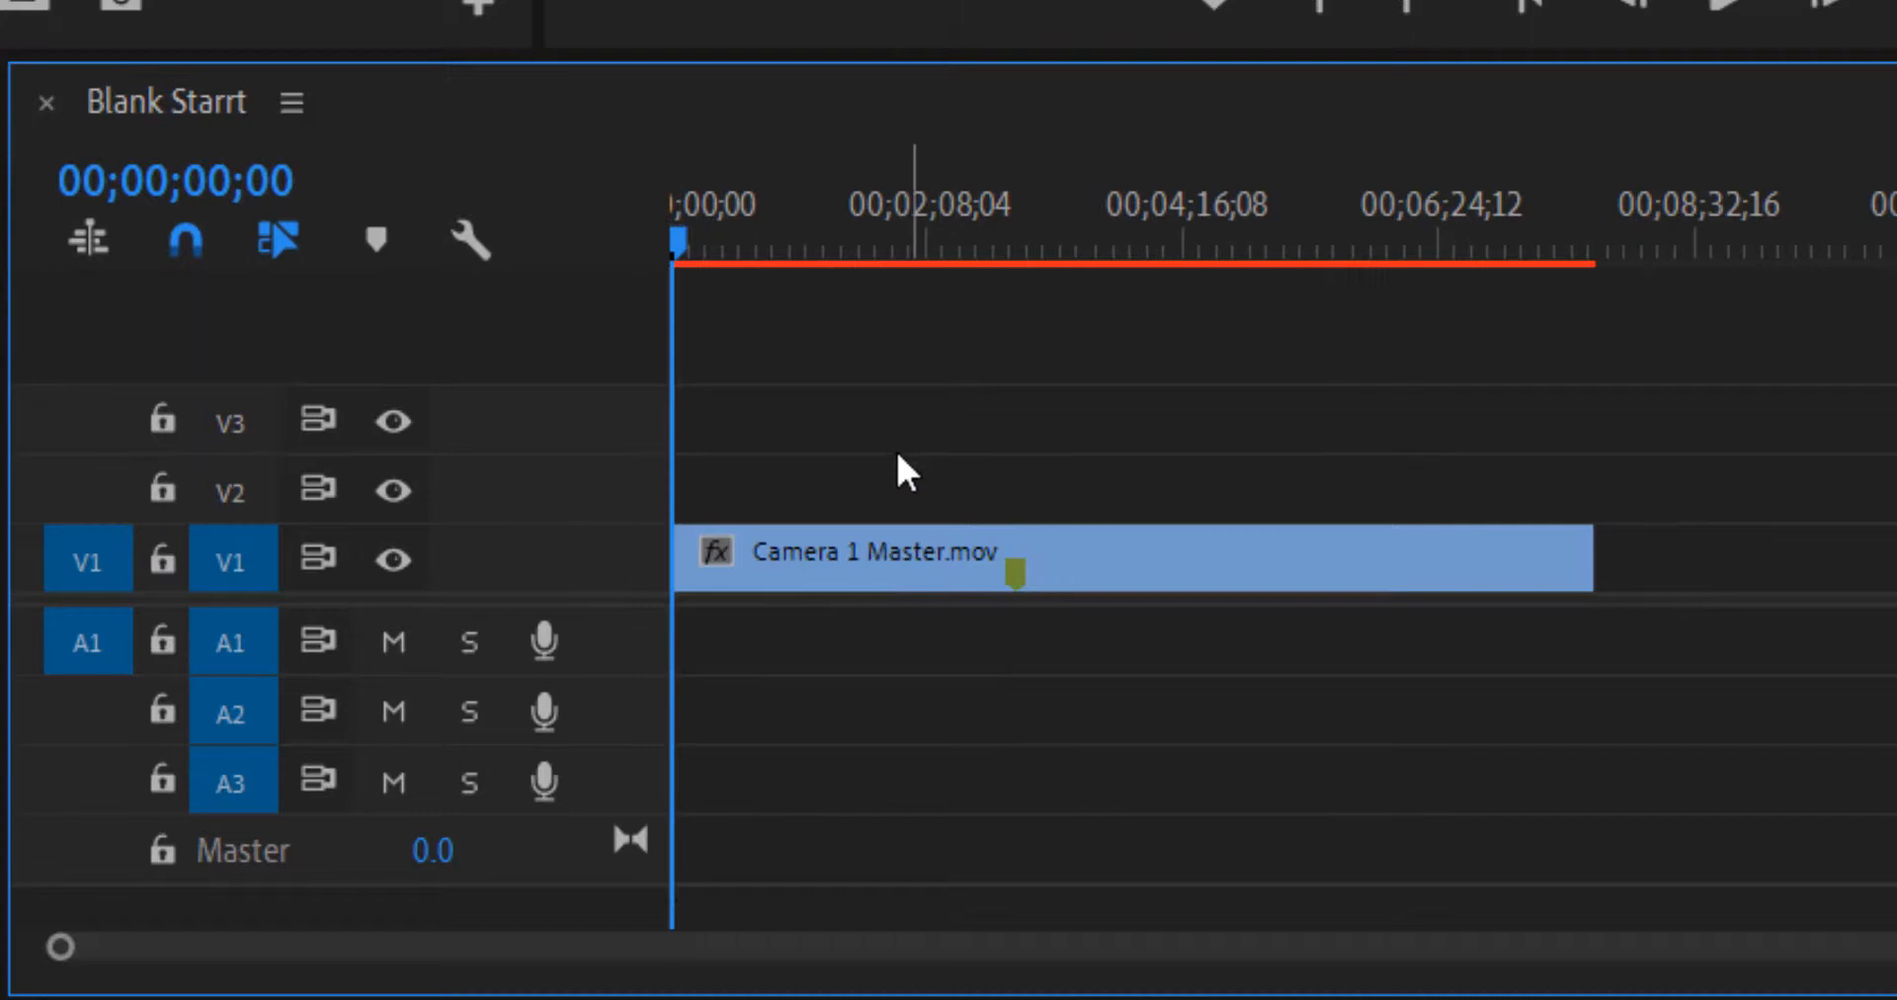
pyautogui.click(843, 537)
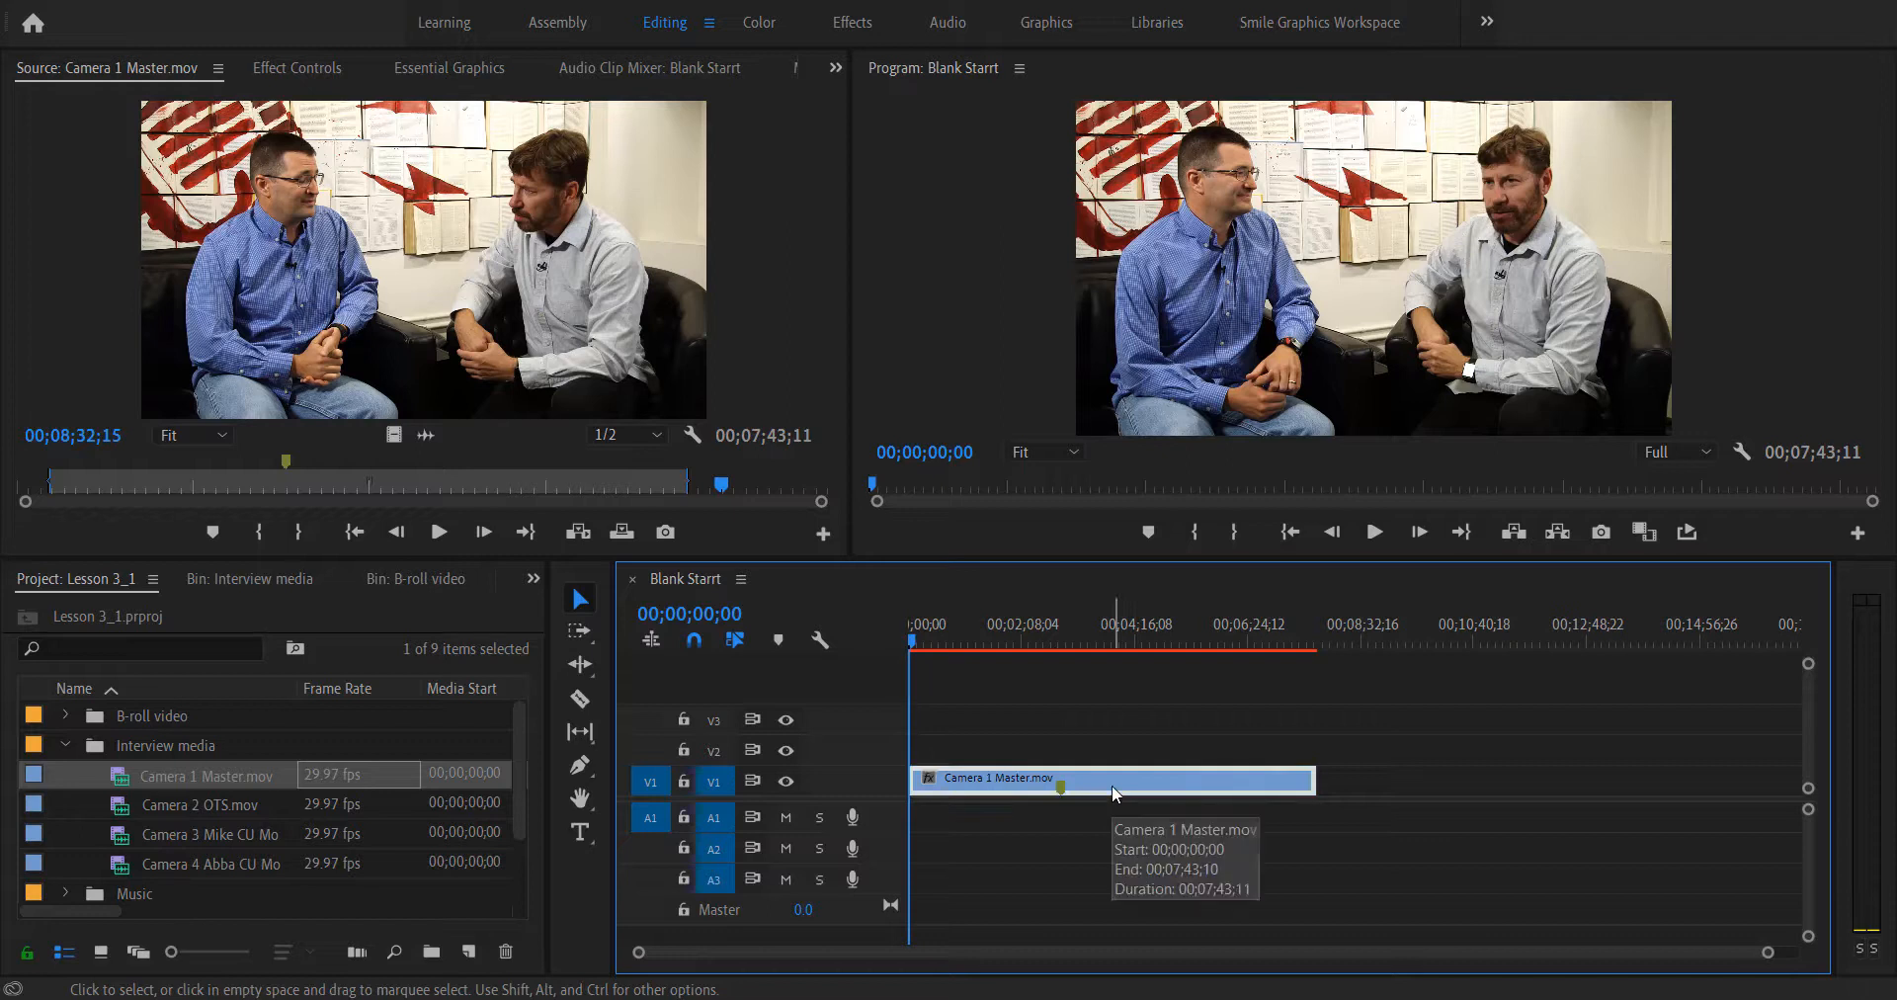
pyautogui.press('Delete')
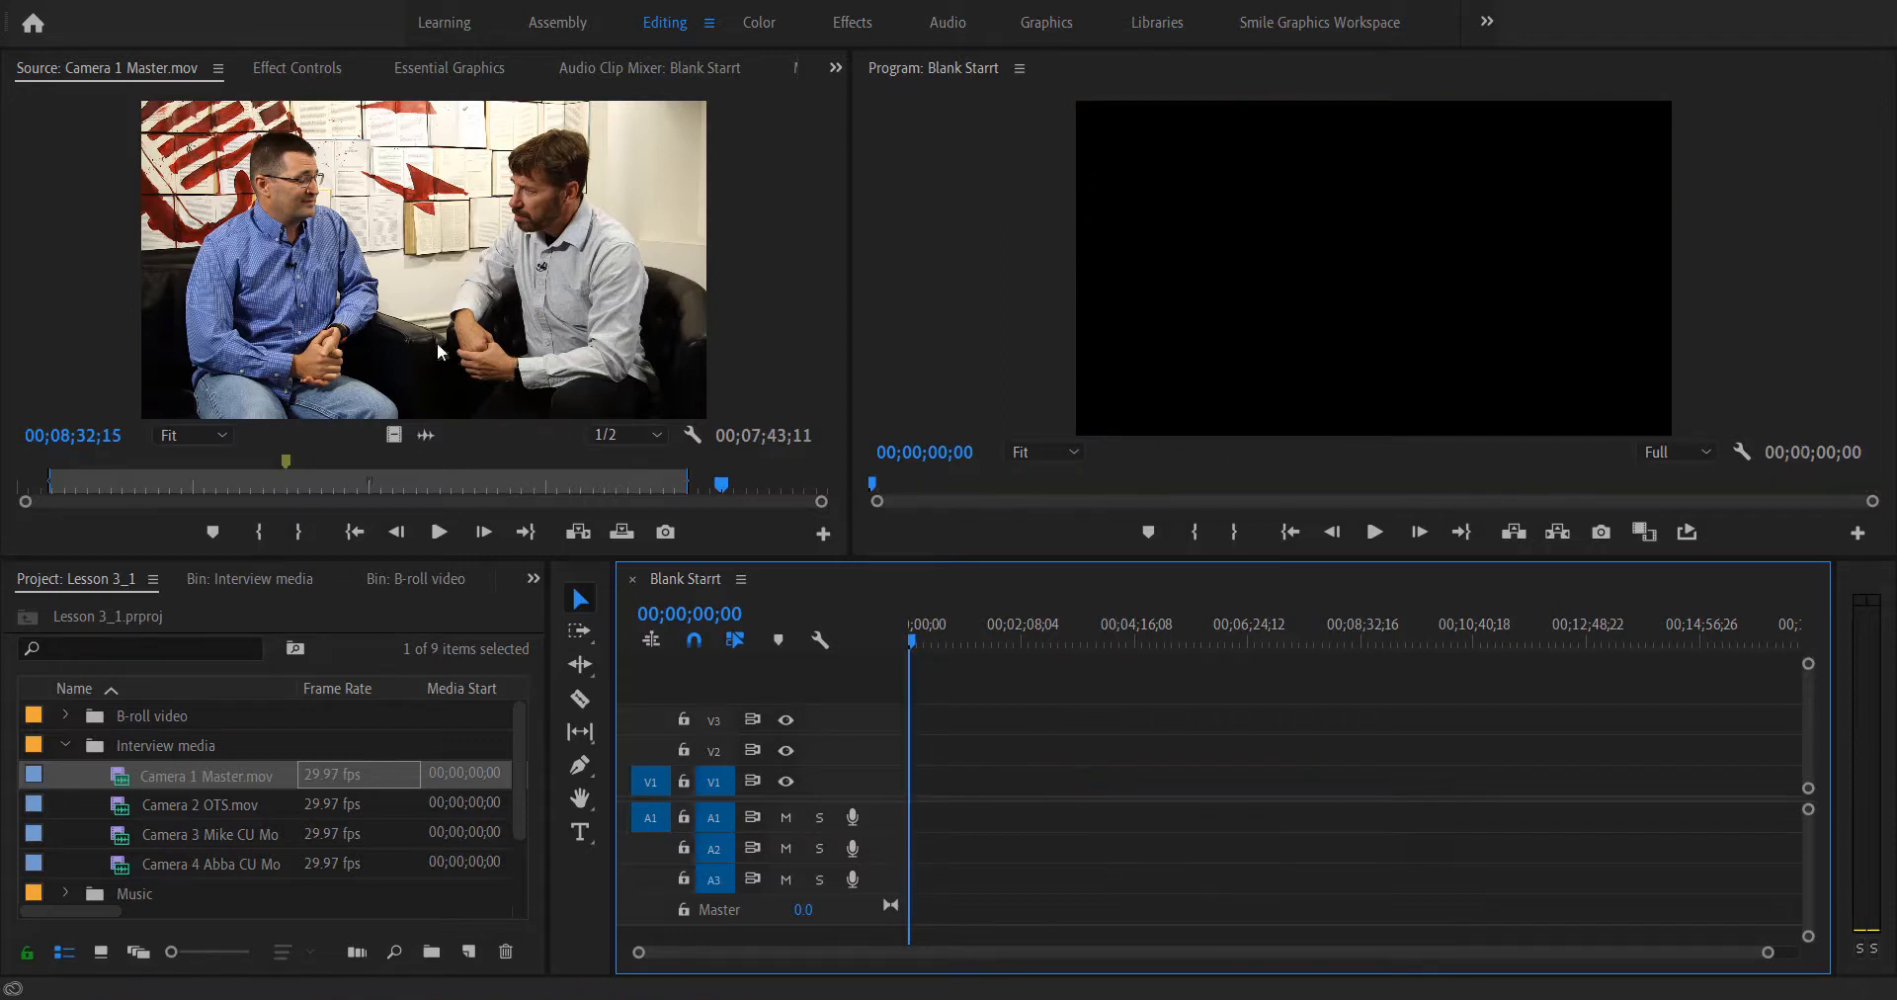
# Place Camera 1 Master.mov with both video and audio on tracks V1 and A1 at the sequence start, and select it
pyautogui.click(420, 324)
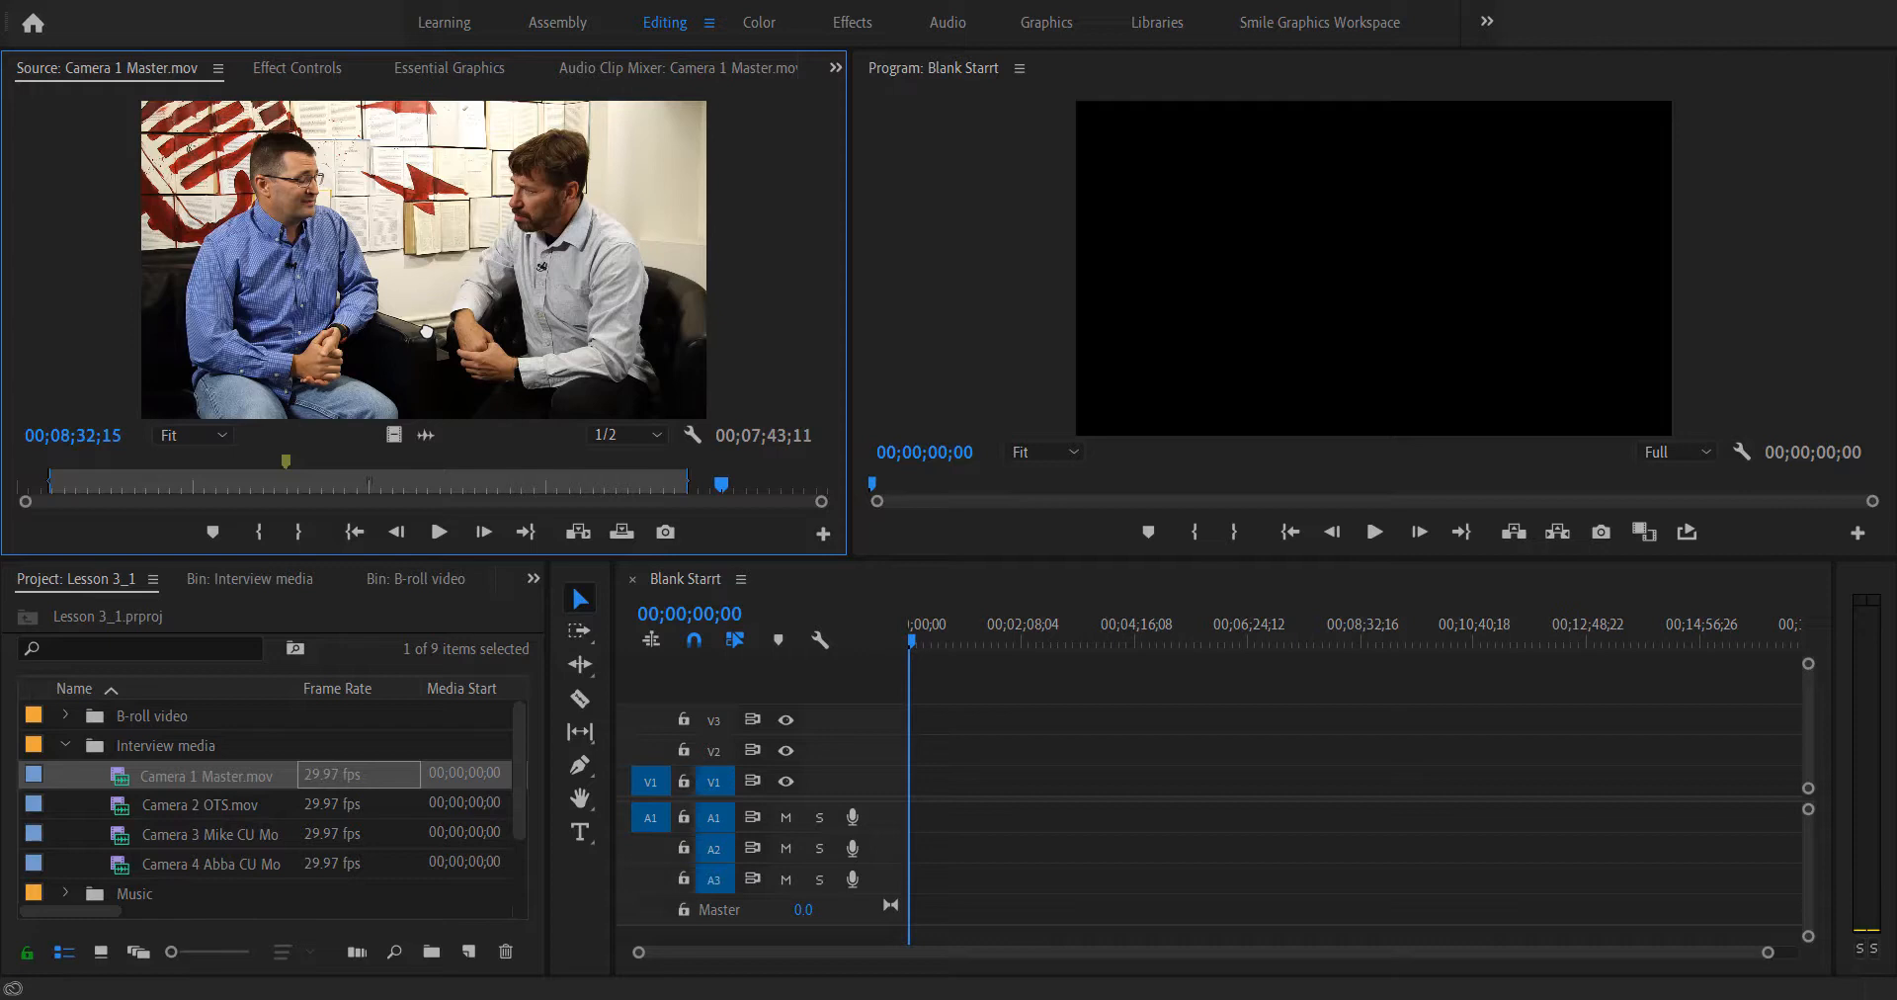
pyautogui.moveTo(426, 350); pyautogui.dragTo(1035, 812)
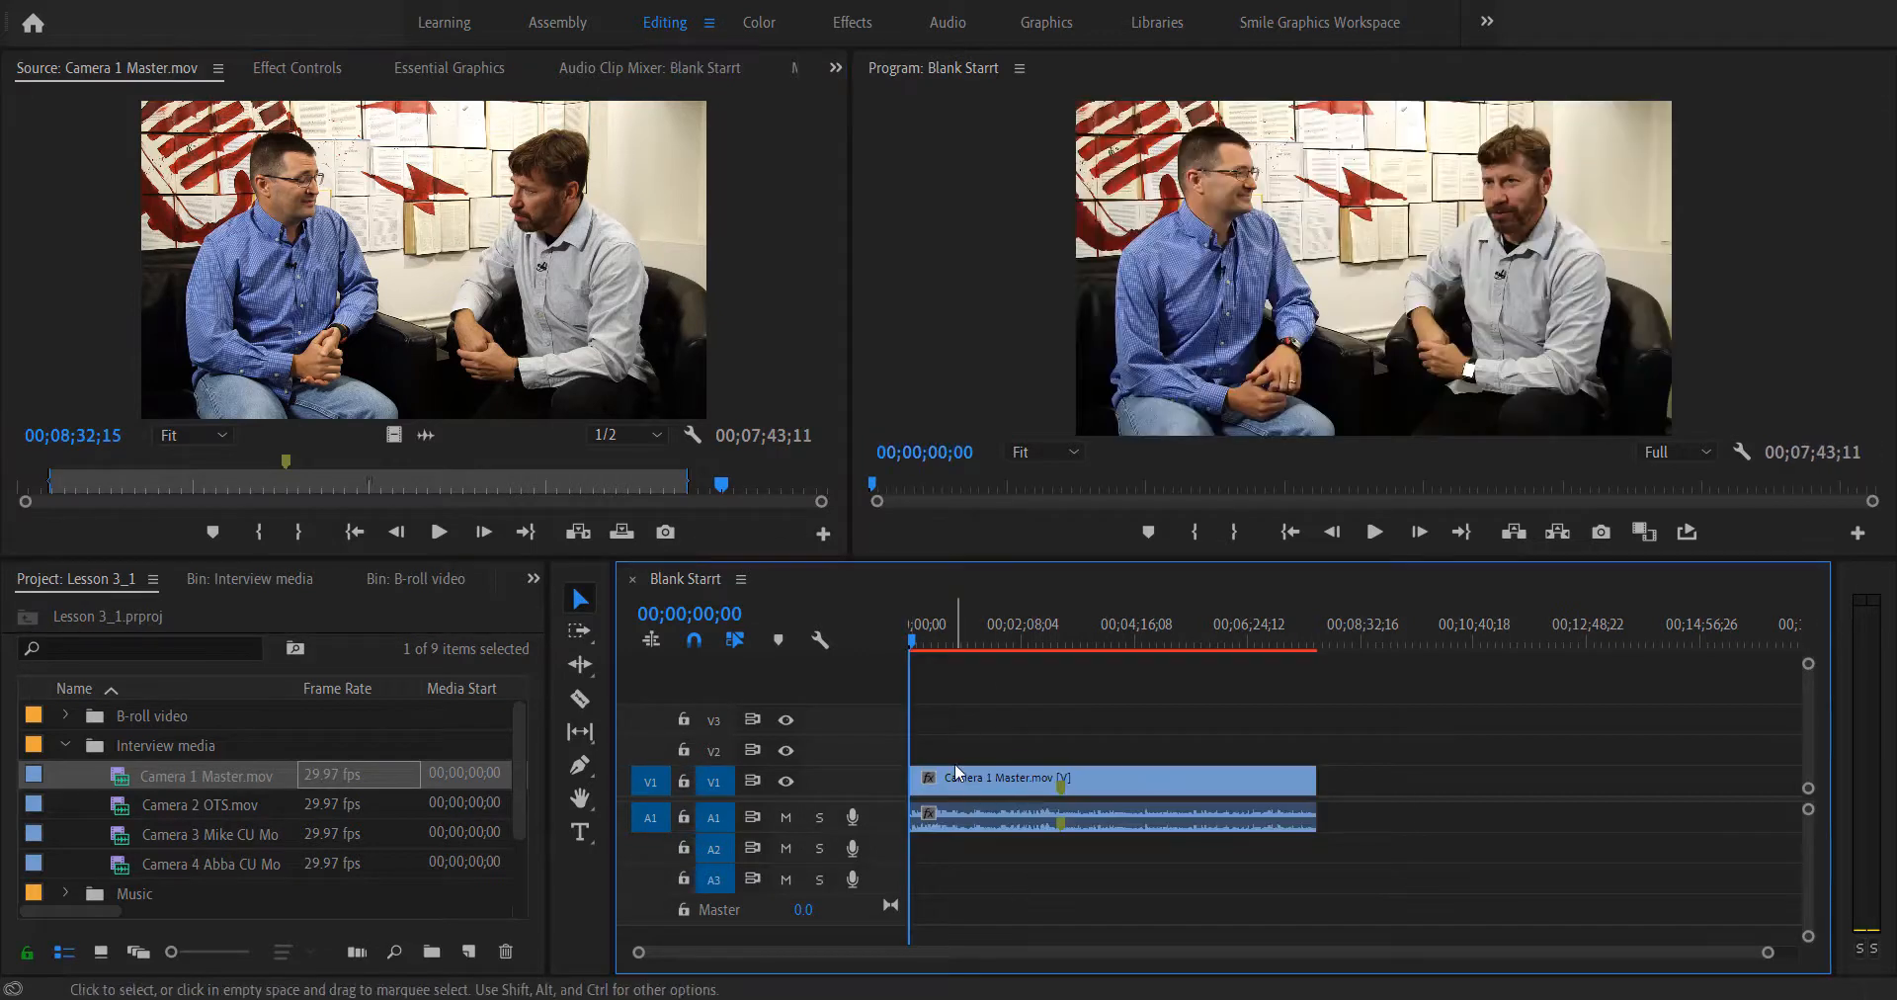
pyautogui.click(971, 781)
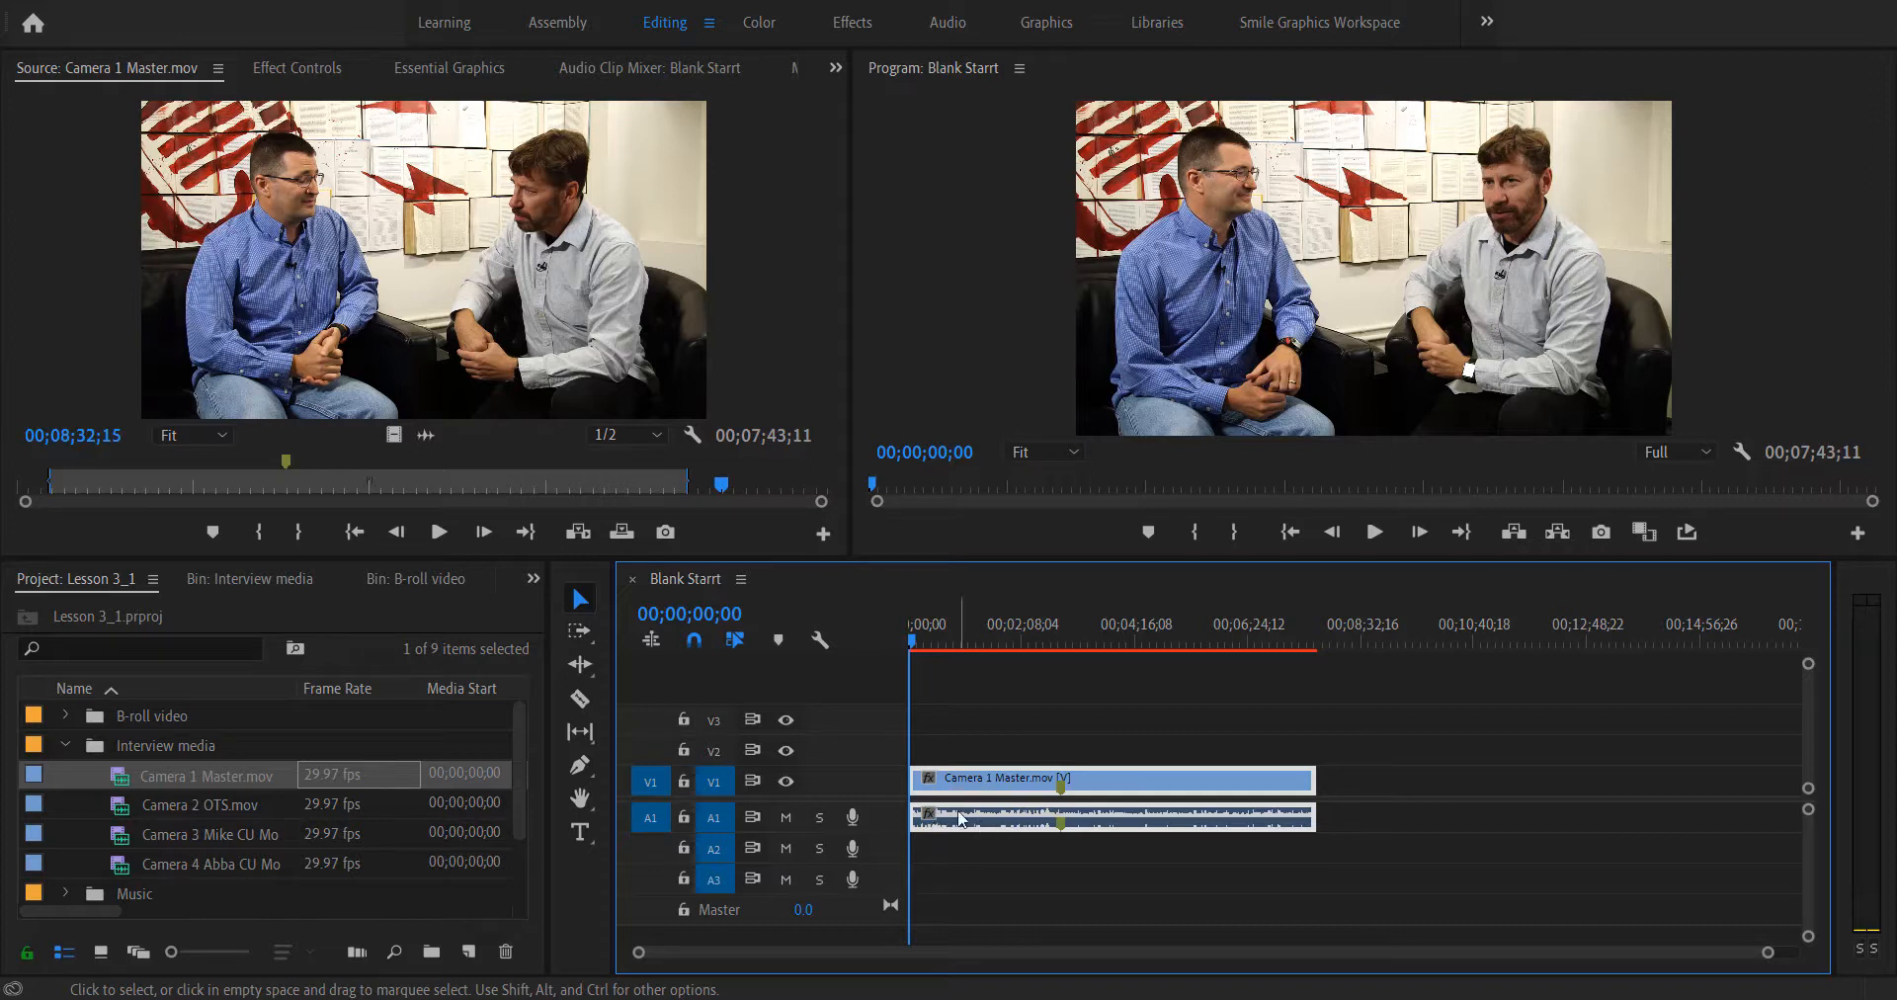
# Append the marked sections of Camera 2 OTS.mov and Camera 3 Mike CU Mono.mov after Camera 1 Master.mov on tracks V1 and A1
pyautogui.click(1023, 727)
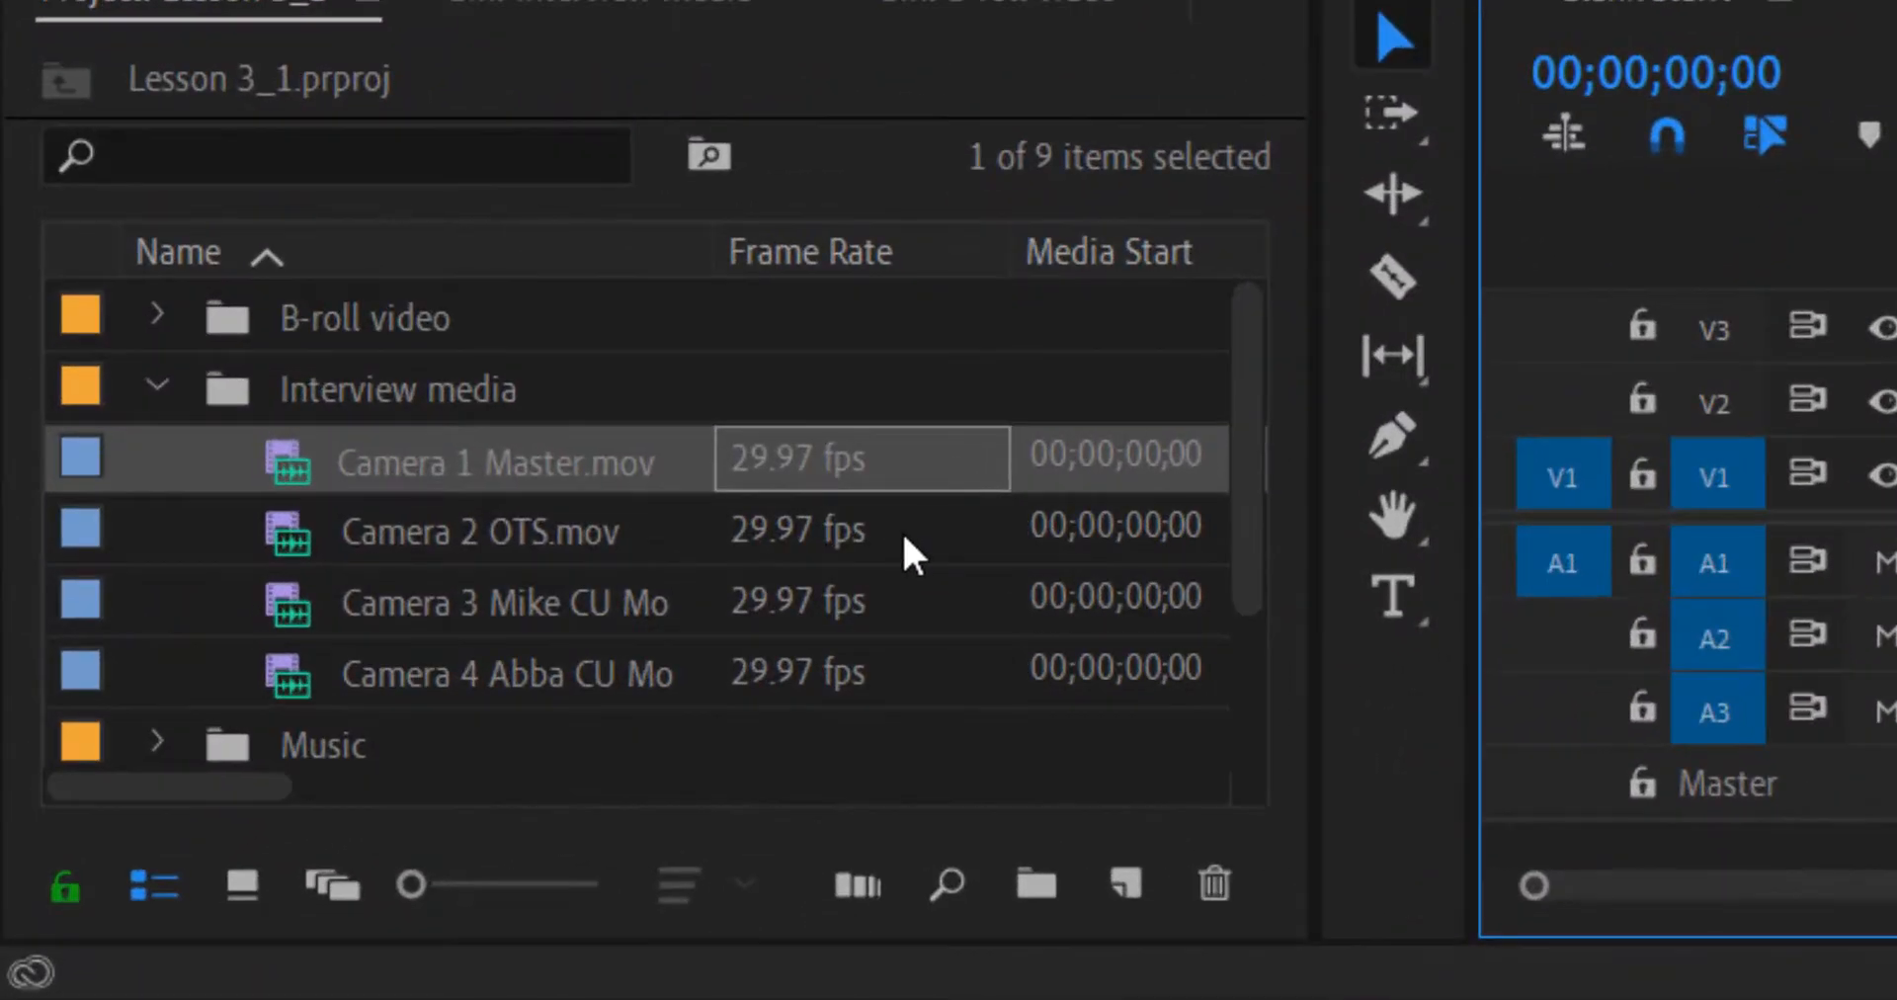
pyautogui.click(375, 805)
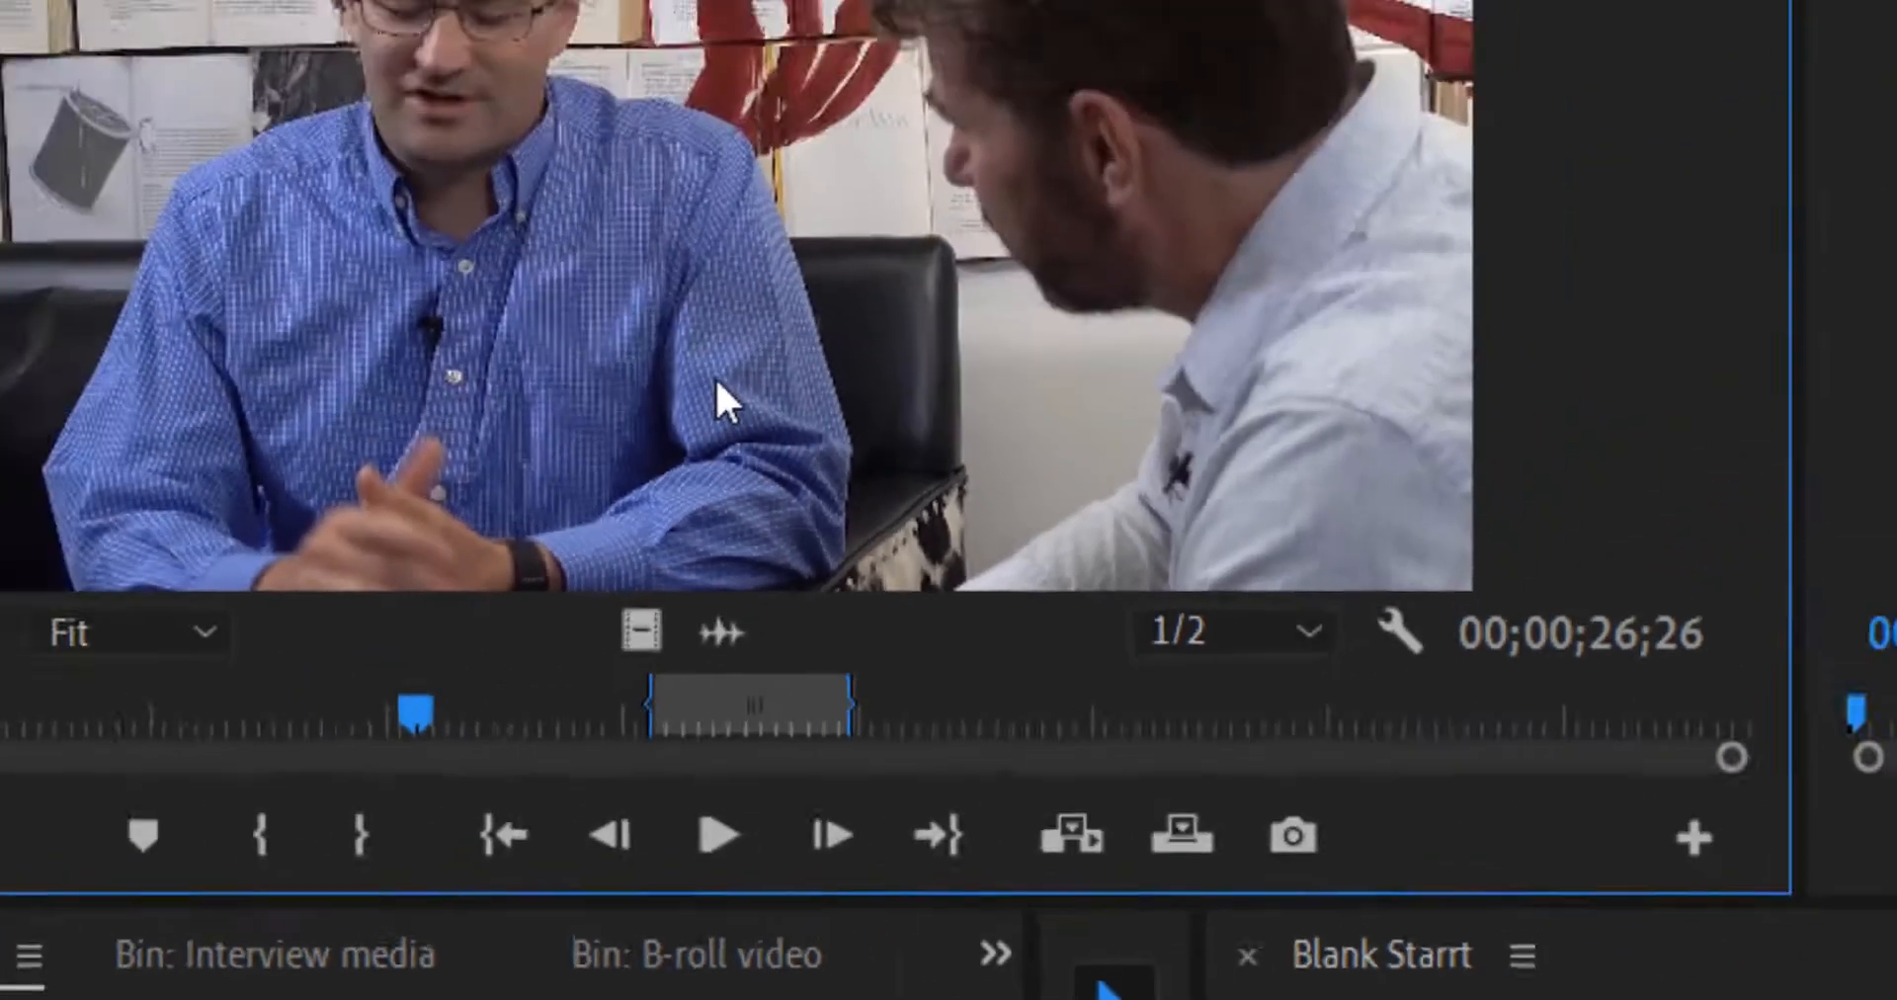
pyautogui.moveTo(727, 47); pyautogui.dragTo(928, 573)
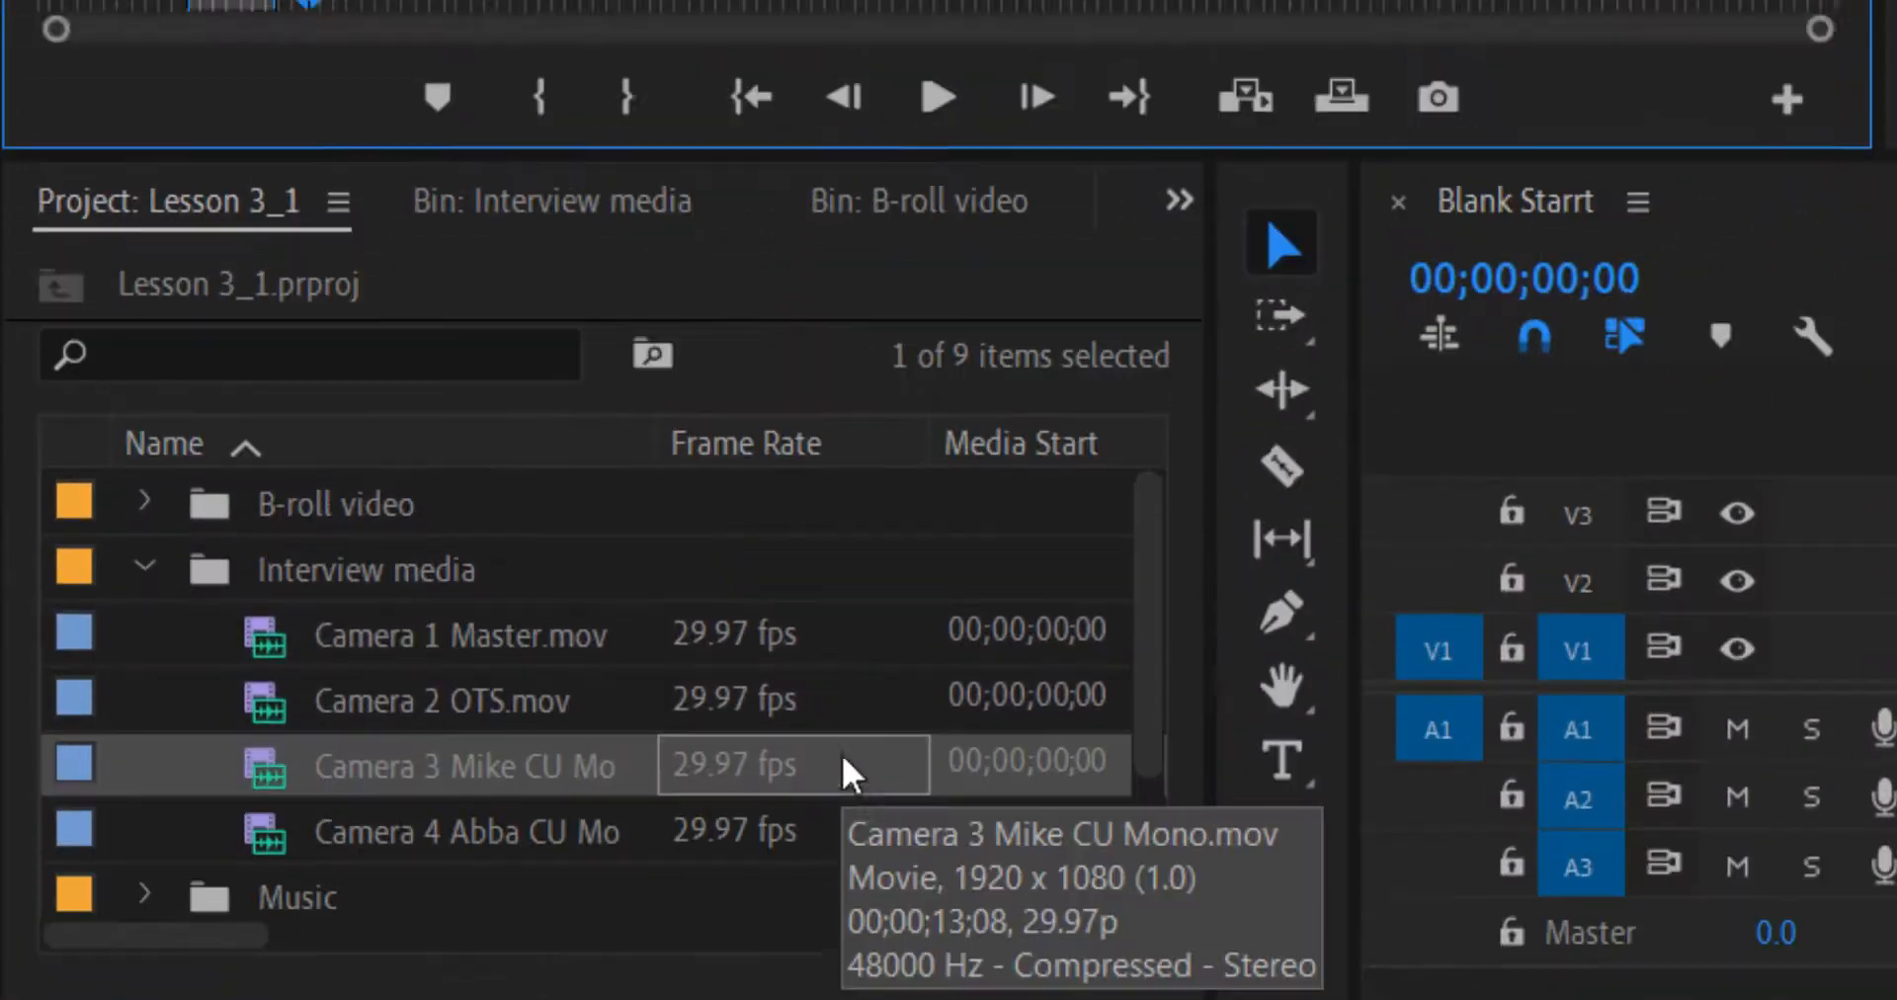
pyautogui.doubleClick(784, 649)
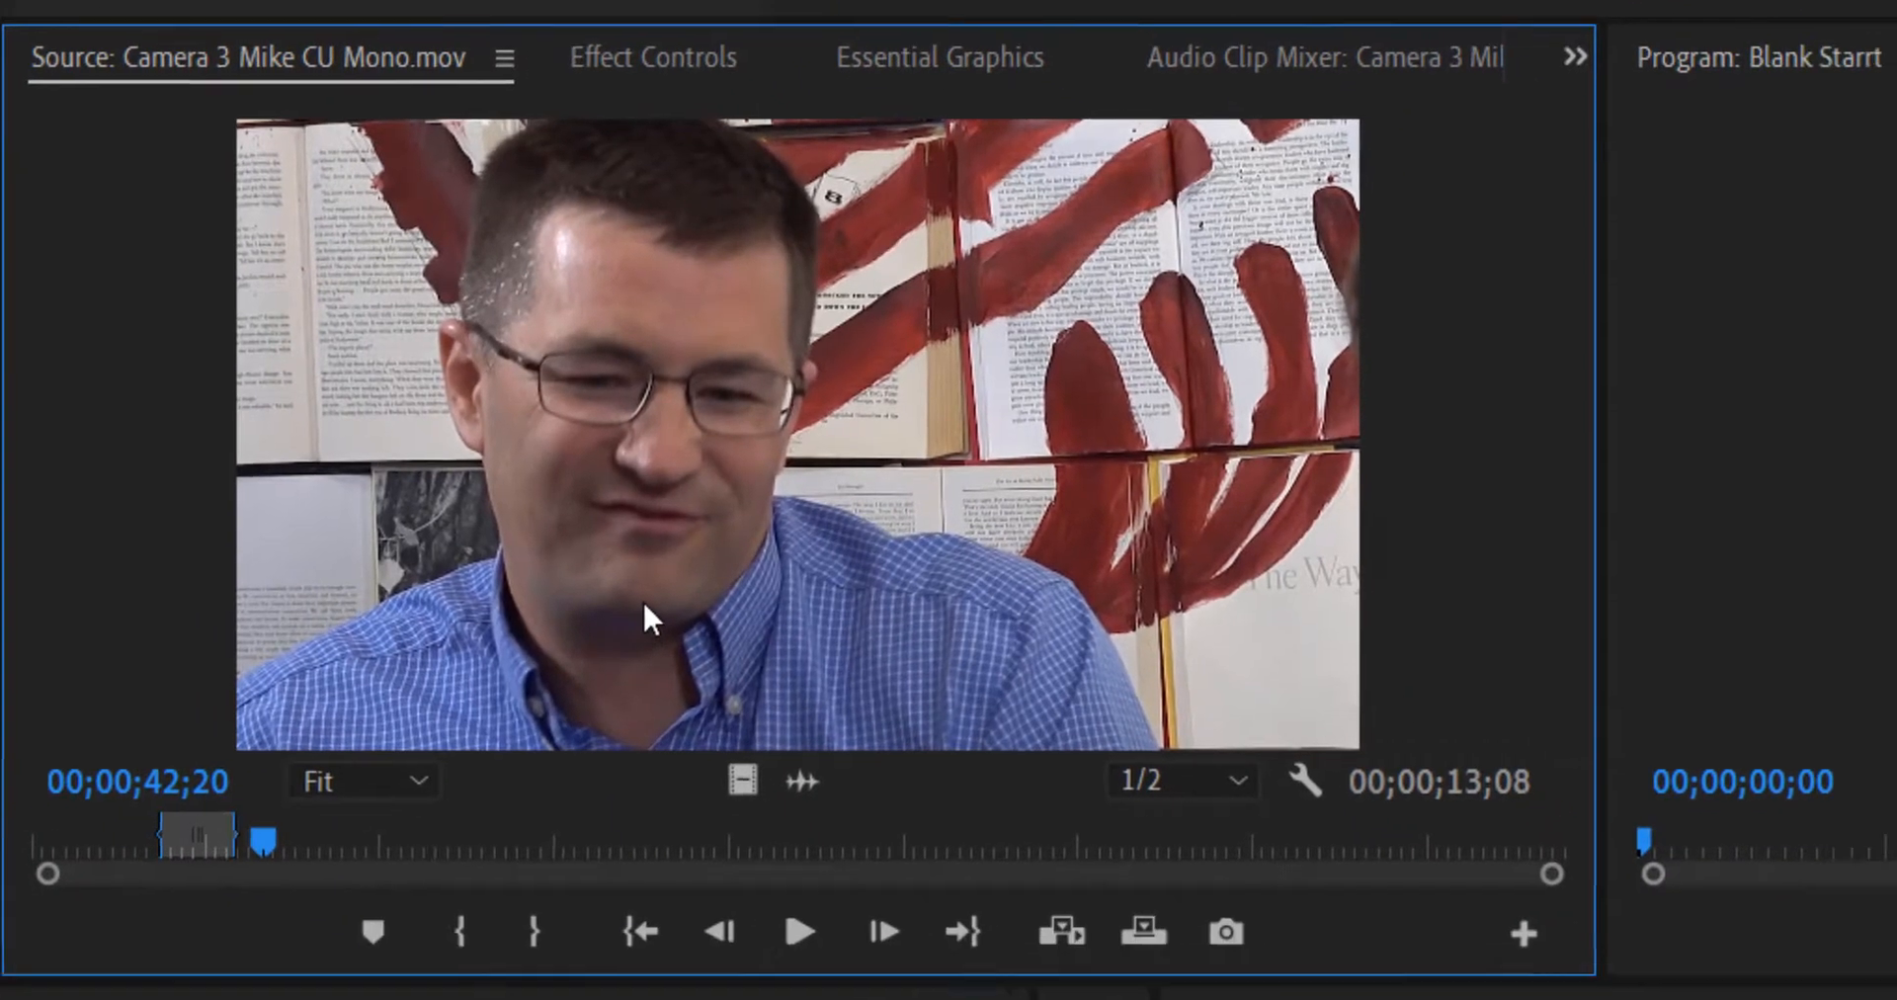
pyautogui.moveTo(731, 670); pyautogui.dragTo(1516, 597)
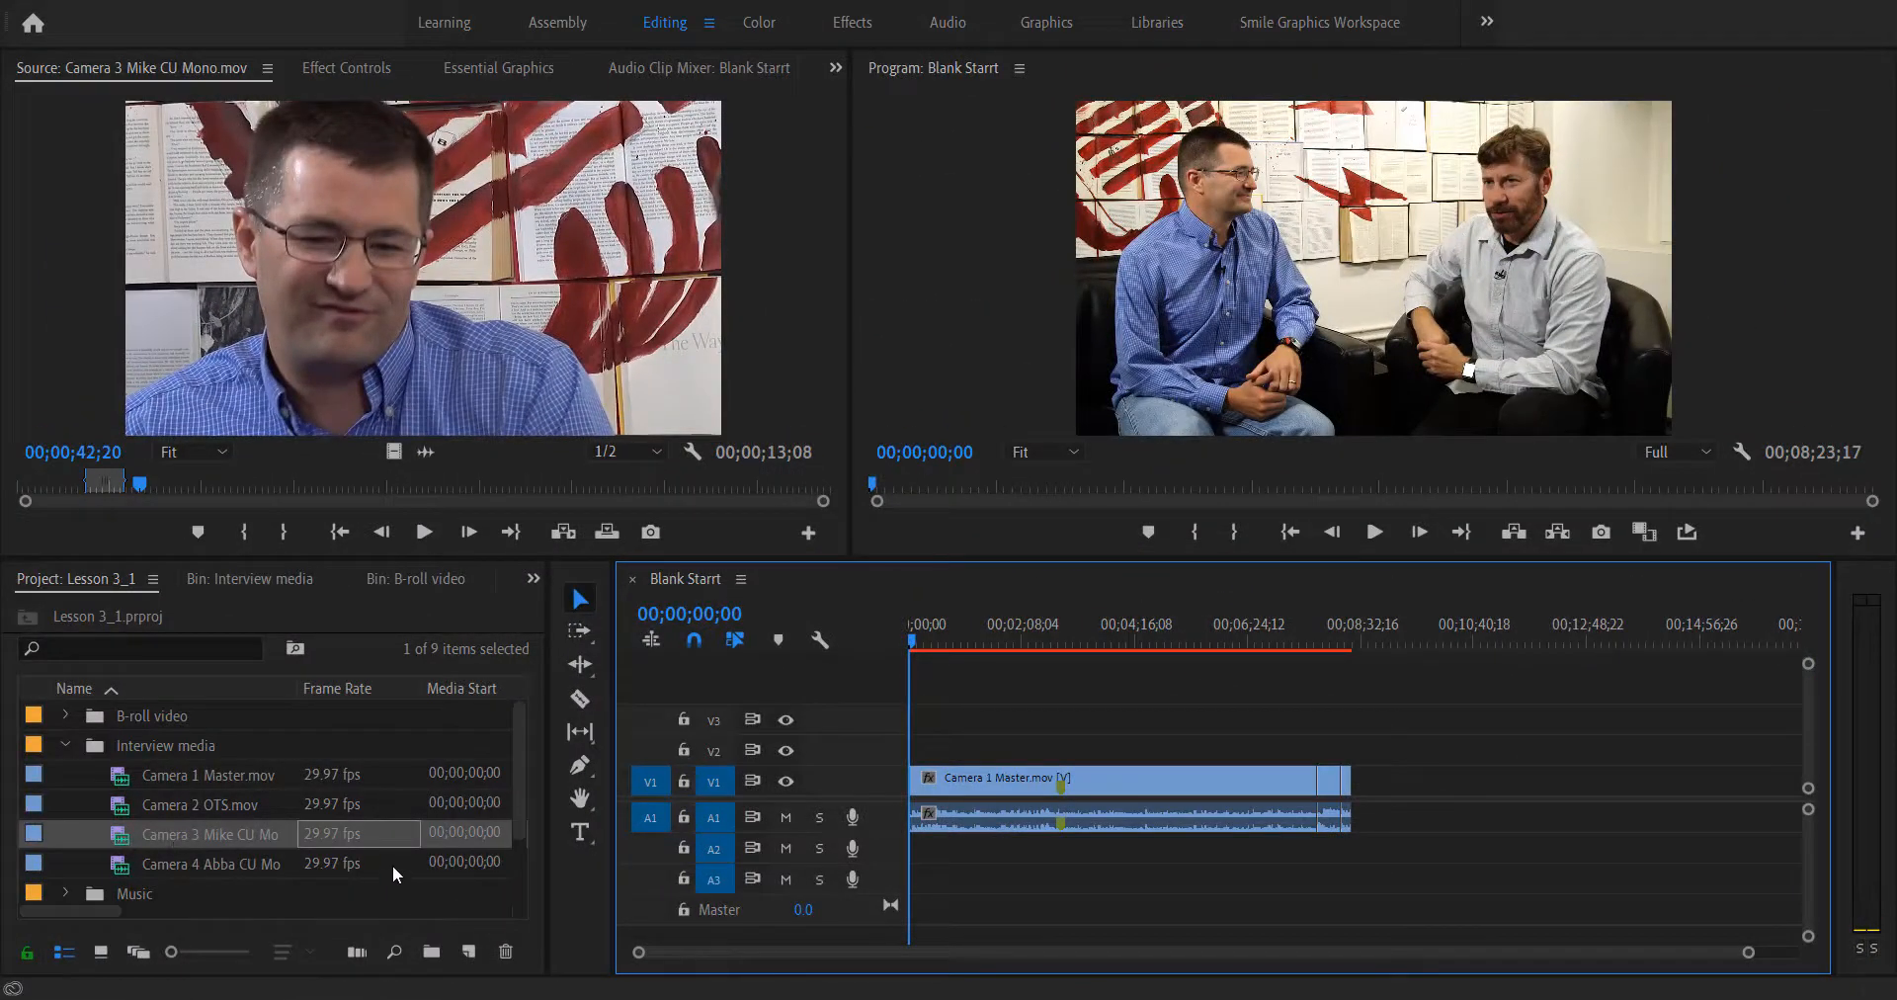
# Open Camera 4 Abba CU Mono.mov and append its marked section on V1 and A1, snapped to the end of the last clip
pyautogui.doubleClick(389, 863)
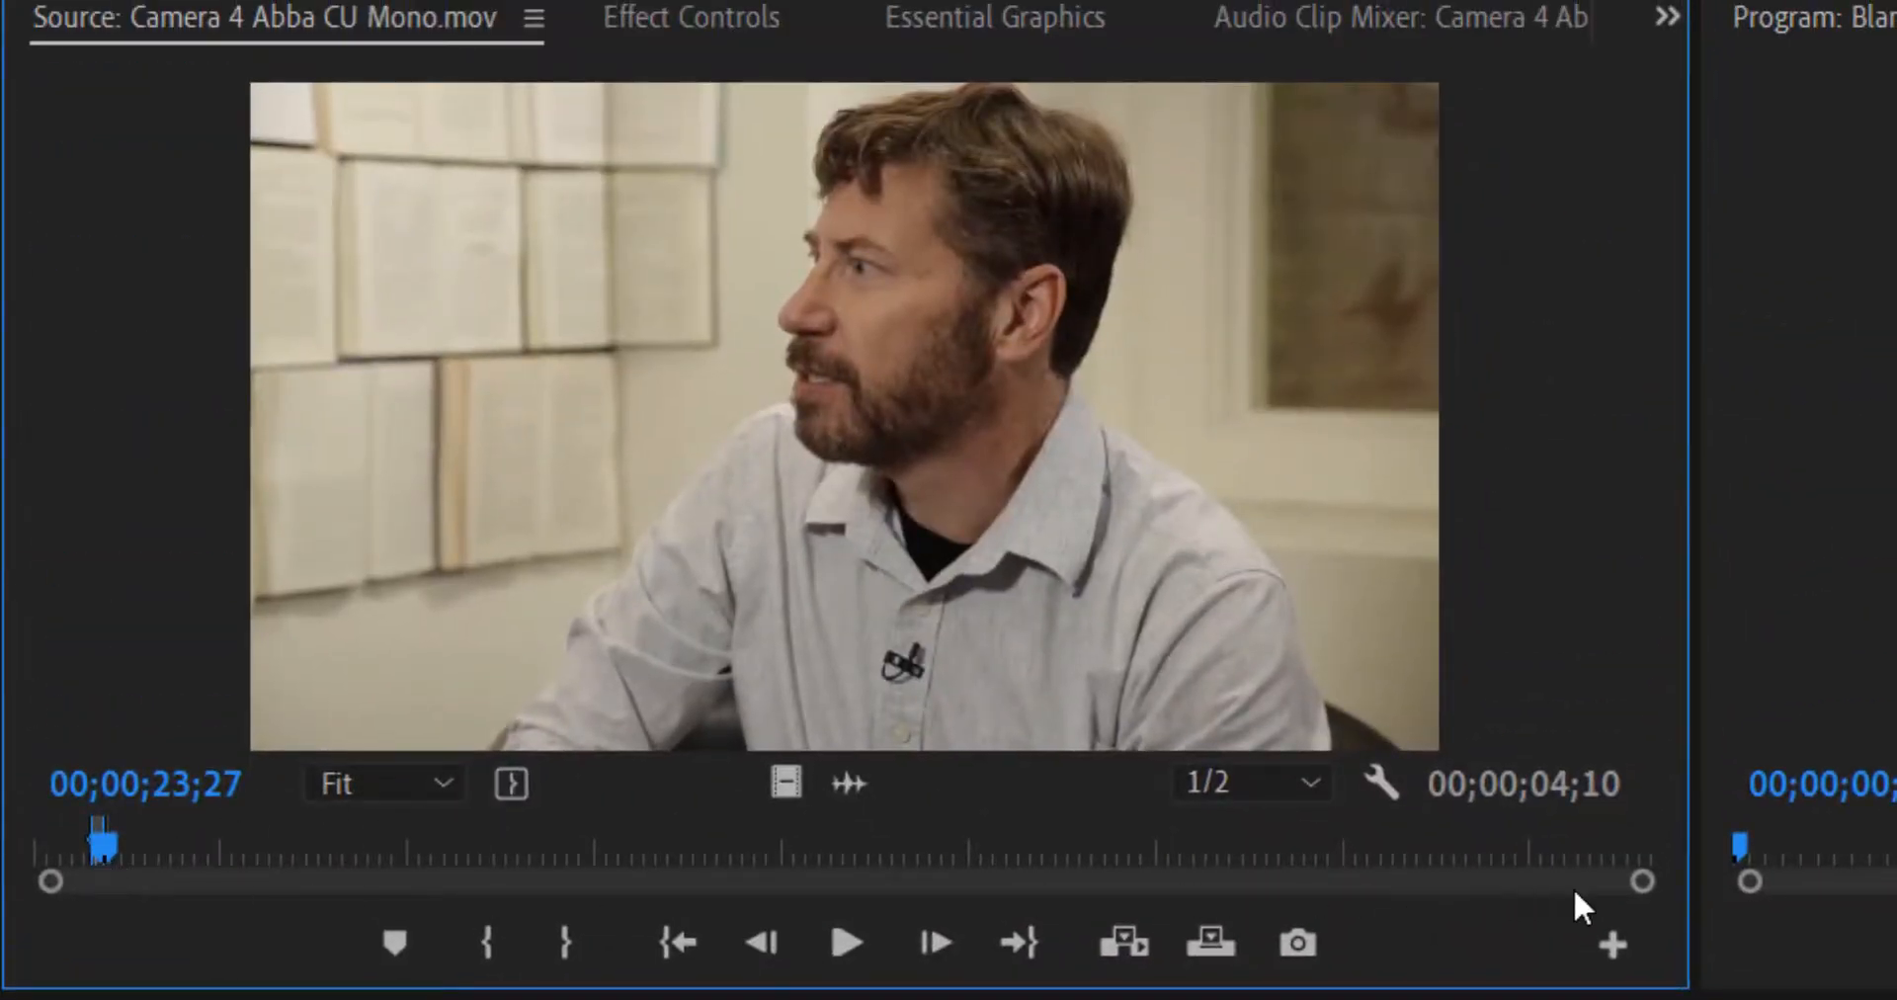
pyautogui.moveTo(1643, 881); pyautogui.dragTo(1254, 882)
pyautogui.moveTo(1579, 942); pyautogui.dragTo(1186, 909)
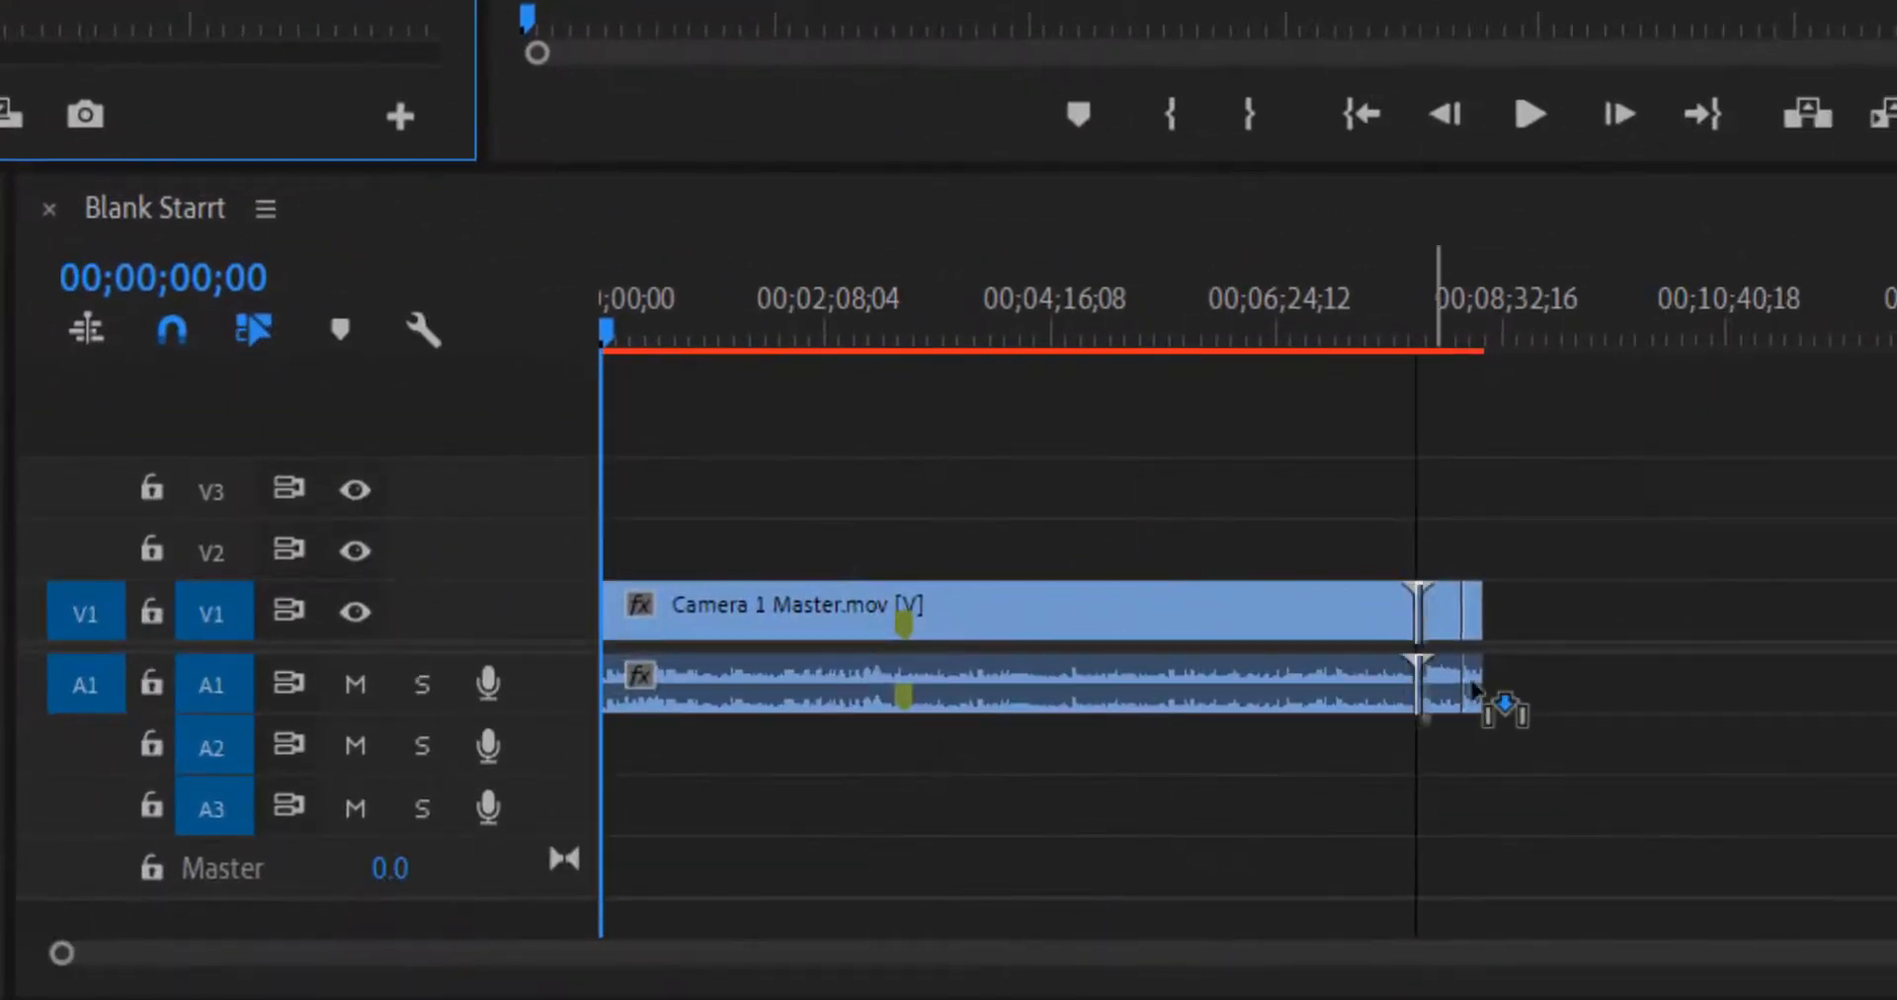
pyautogui.moveTo(1472, 689)
pyautogui.mouseDown()
pyautogui.moveTo(1526, 692)
pyautogui.moveTo(1446, 697)
pyautogui.mouseUp()
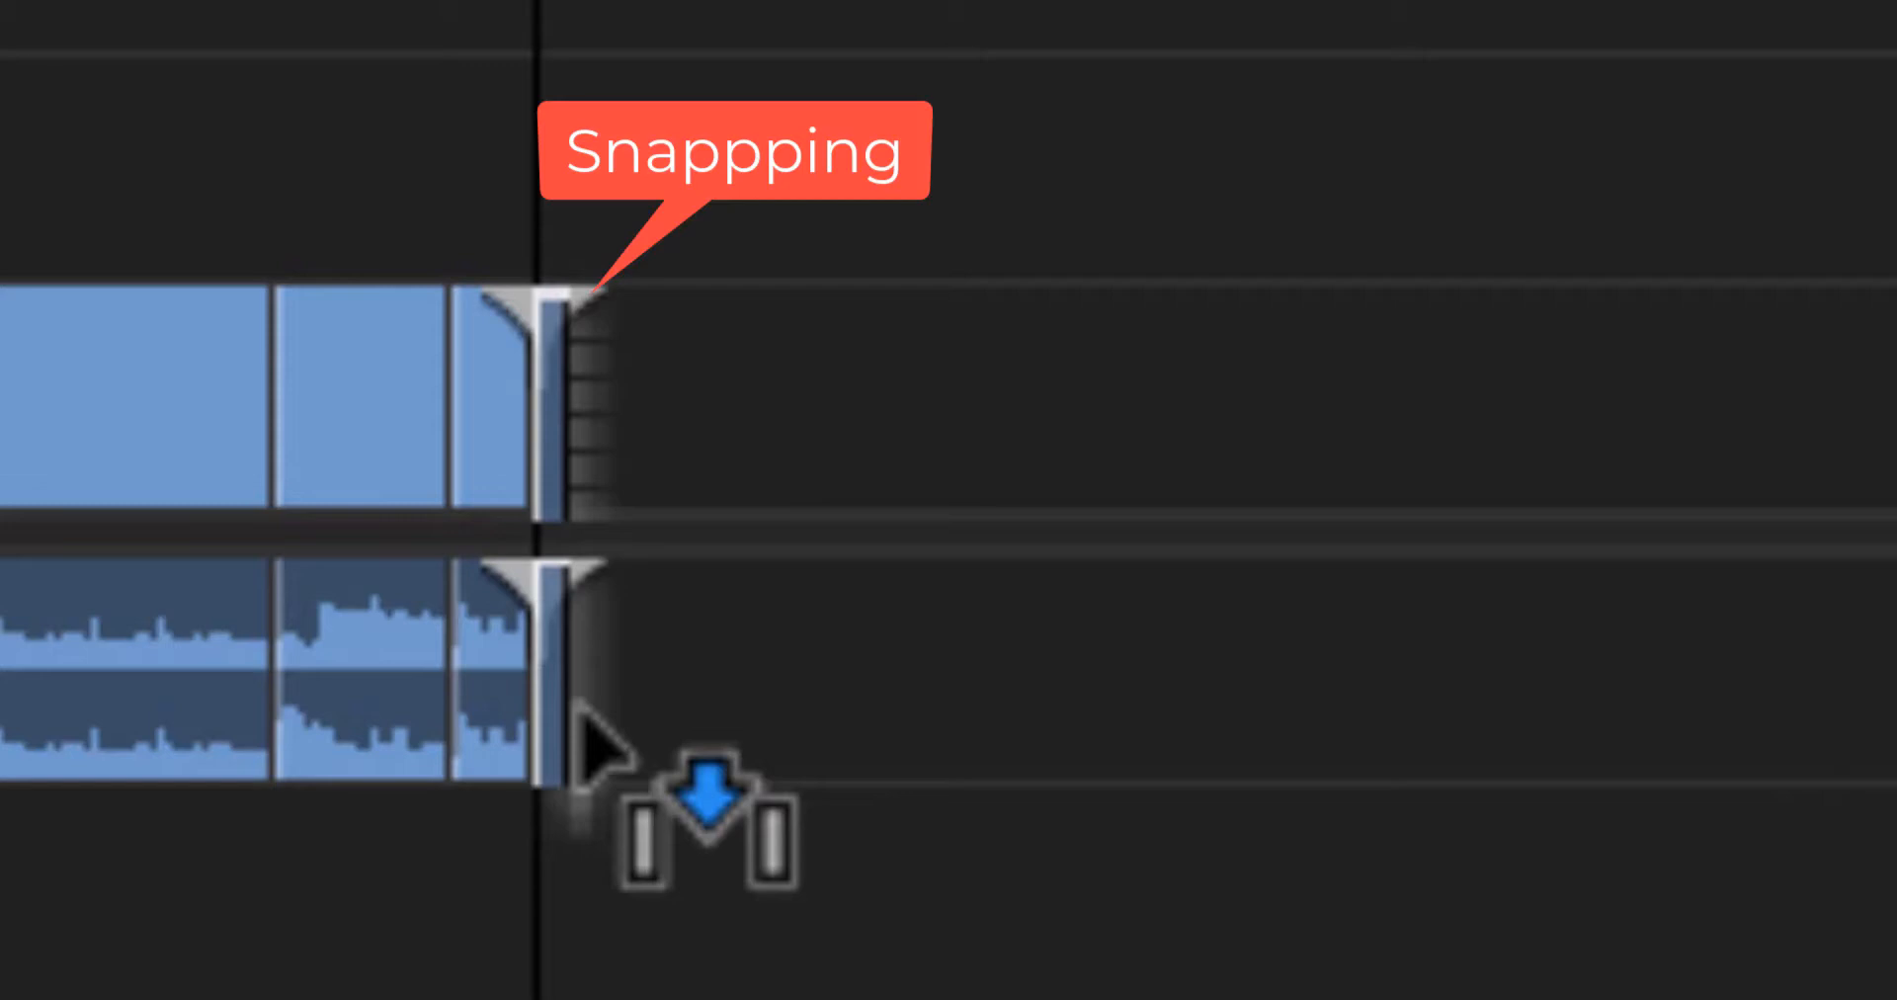
pyautogui.moveTo(581, 713); pyautogui.dragTo(583, 717)
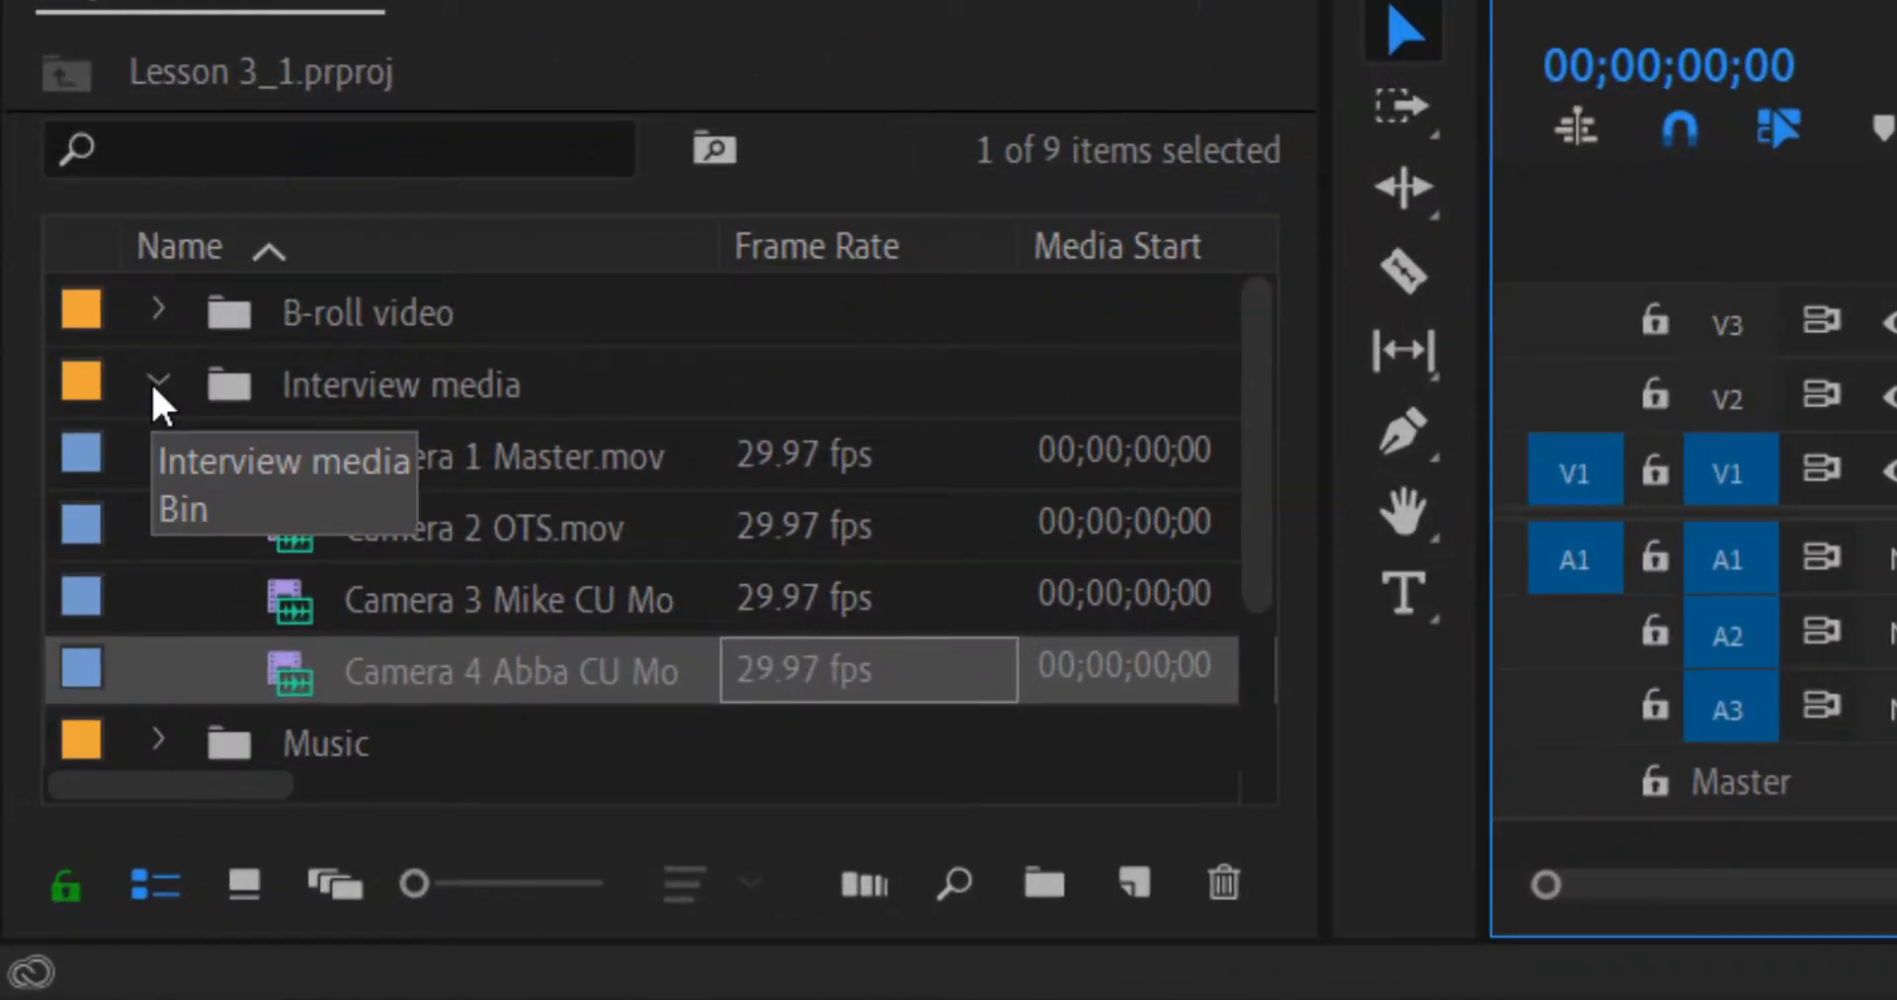
# Collapse the Interview media bin and check which audio file the Music bin contains
pyautogui.click(156, 381)
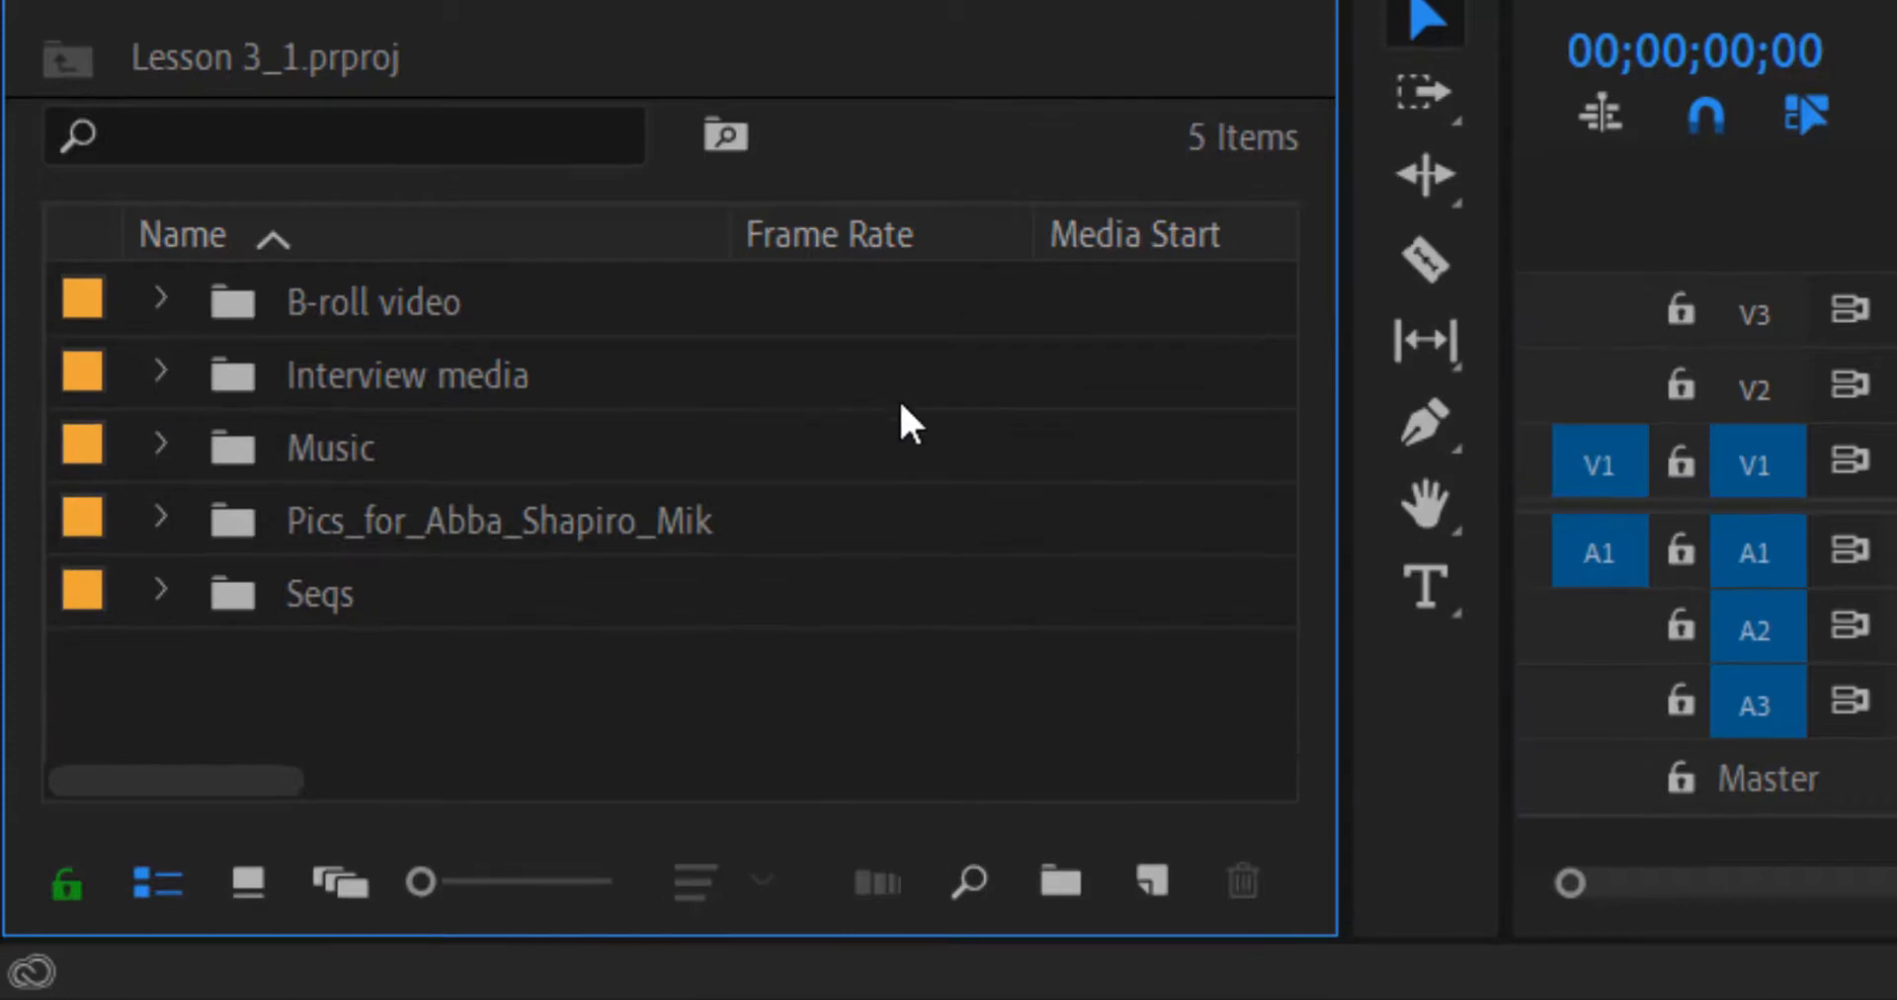
pyautogui.click(163, 435)
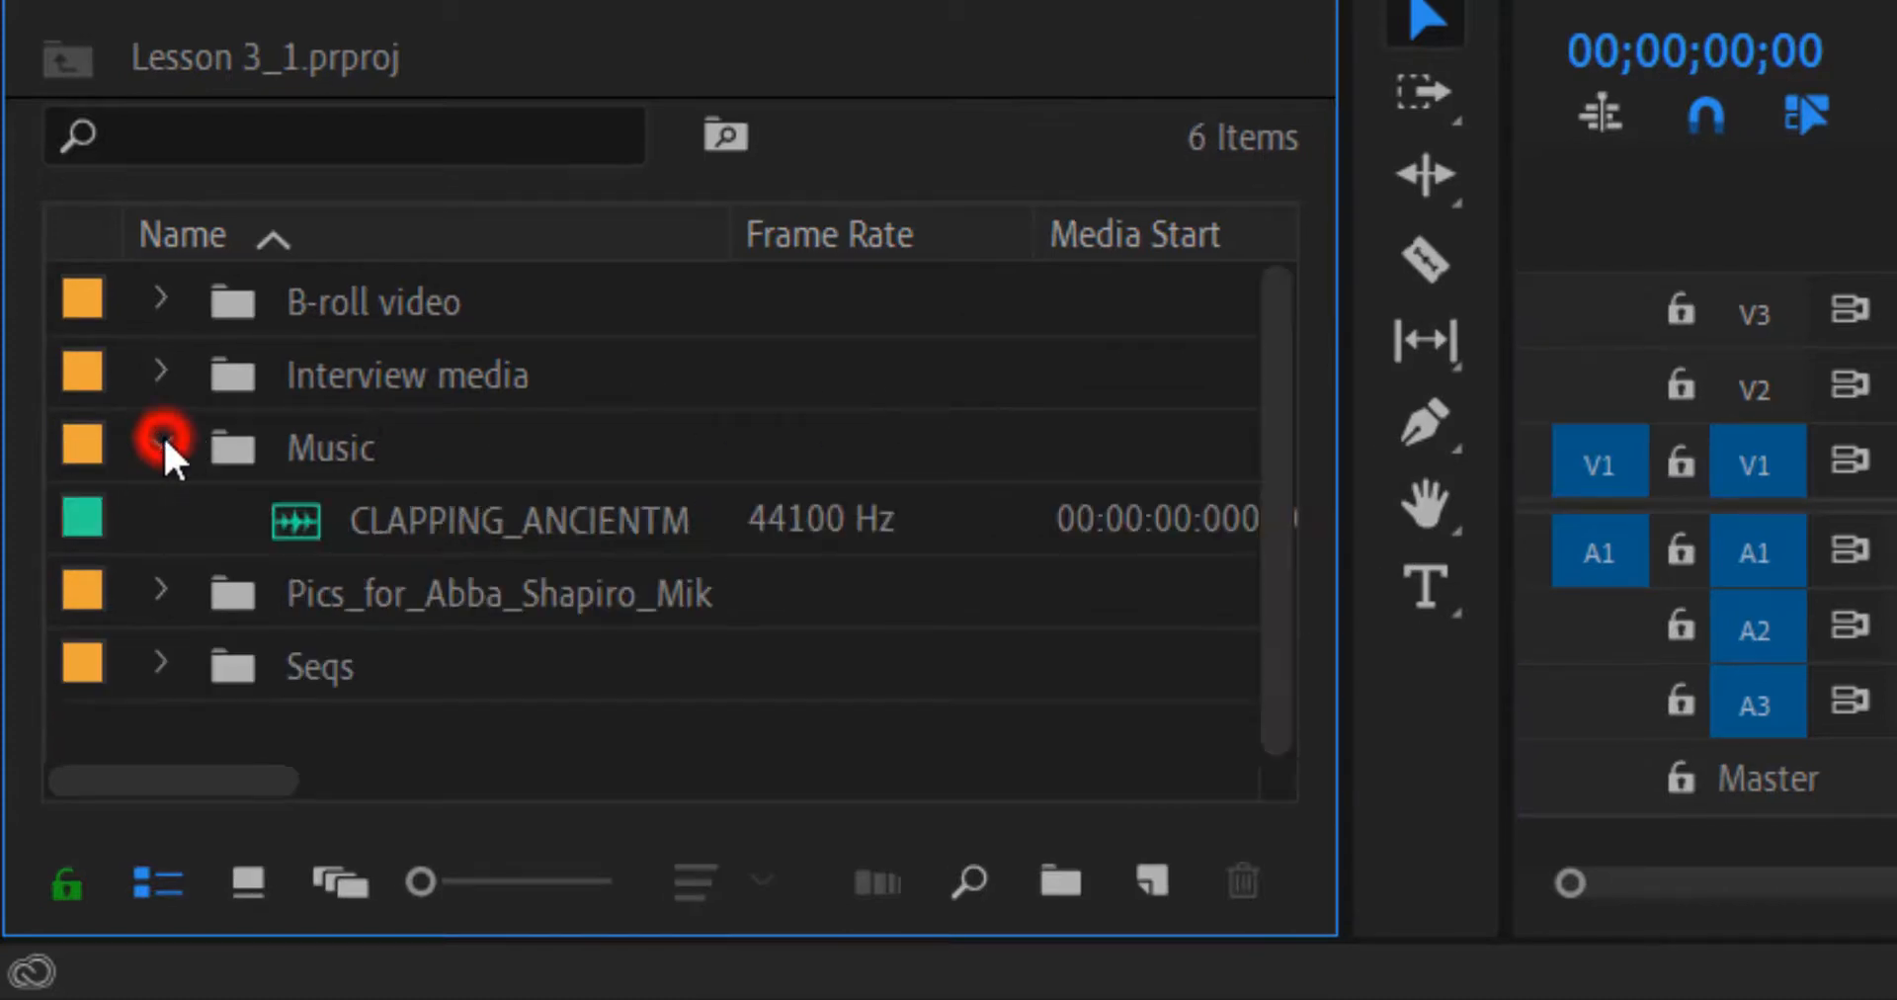
pyautogui.click(442, 528)
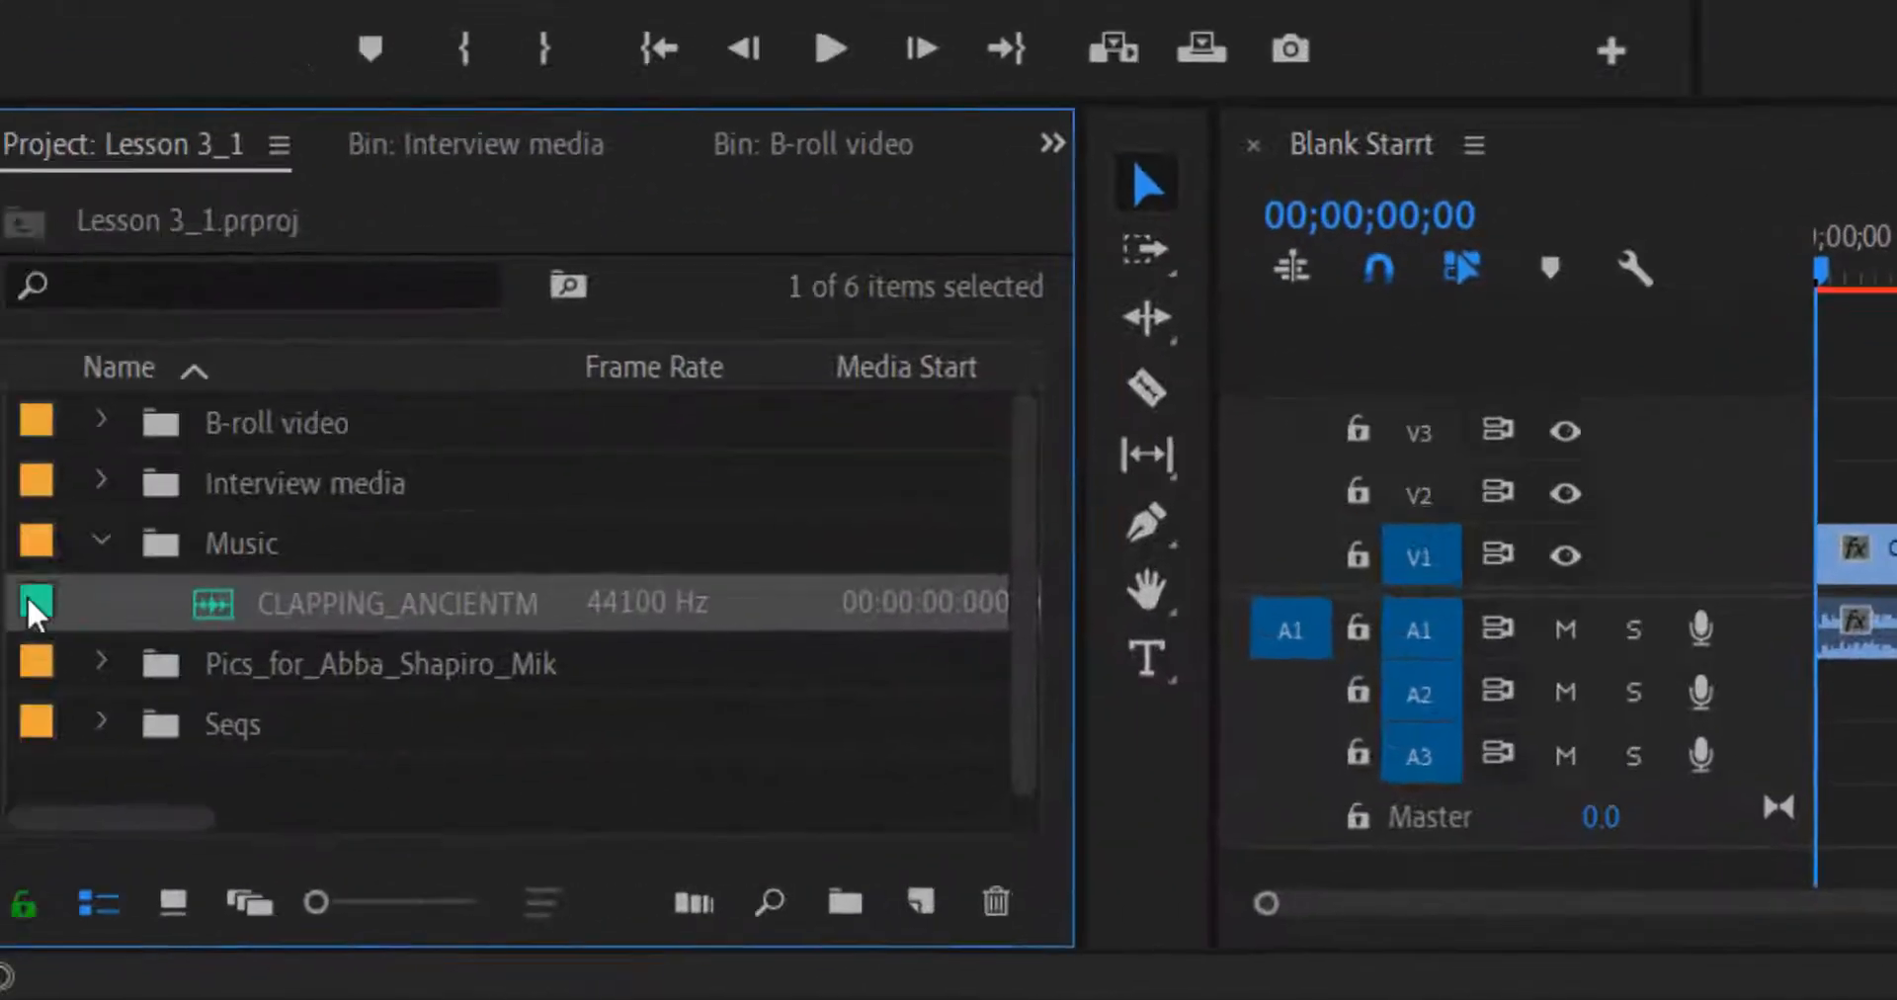
pyautogui.click(131, 528)
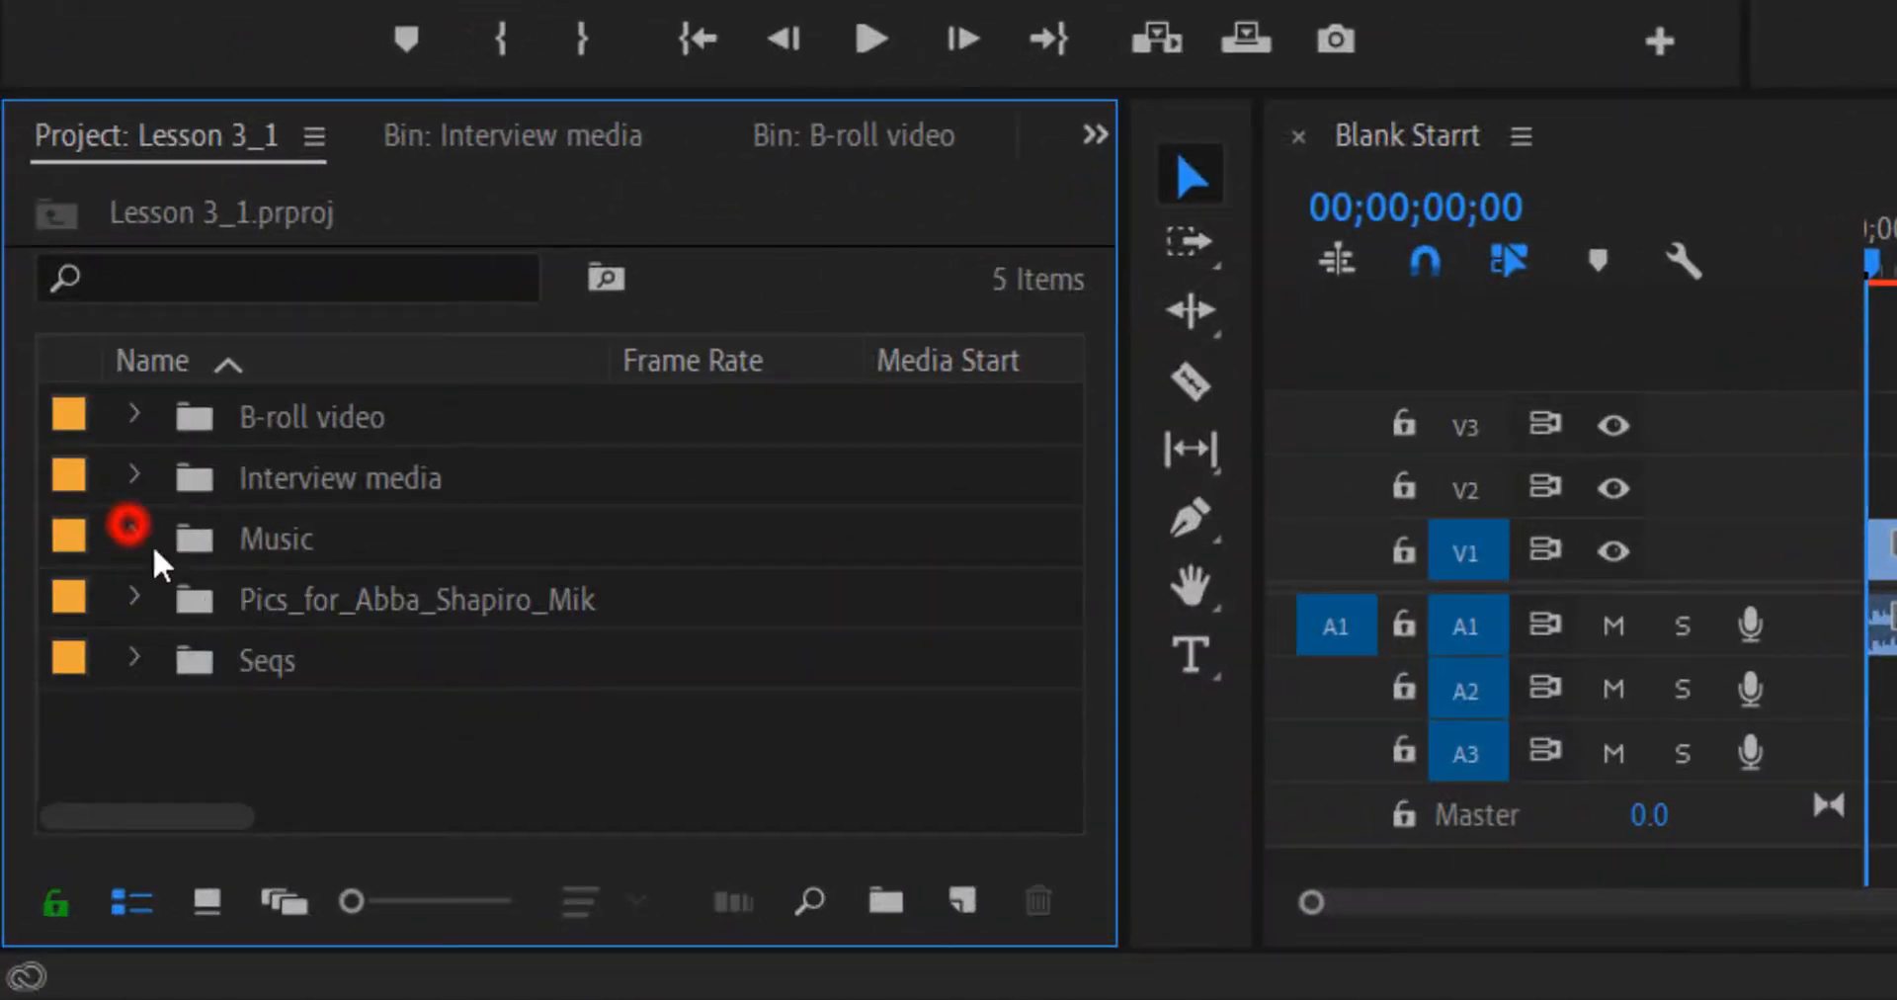
# Expand the pictures bin, browse its photos, and open hagen_131105_0624-Edit.jpg in the Source monitor
pyautogui.click(124, 596)
pyautogui.scroll(-3, 401, 690)
pyautogui.scroll(-1, 406, 692)
pyautogui.scroll(4, 406, 692)
pyautogui.scroll(-1, 406, 689)
pyautogui.scroll(1, 406, 690)
pyautogui.click(625, 662)
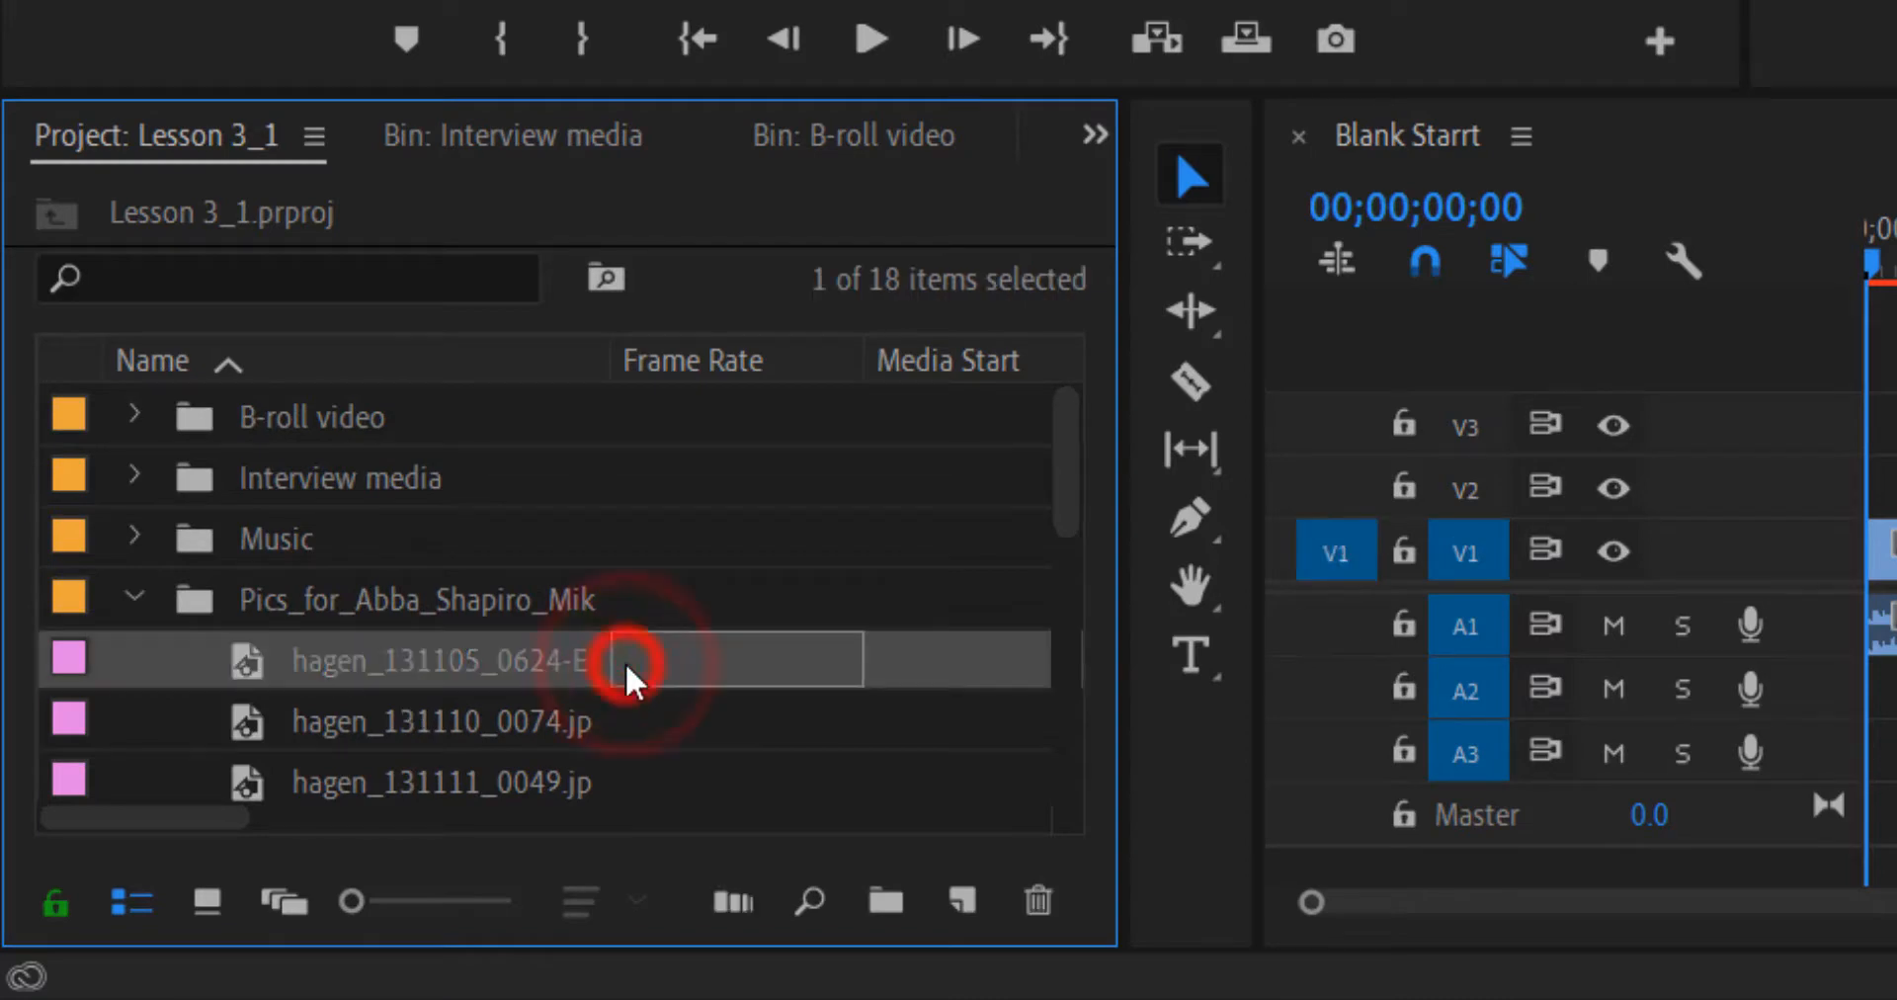
pyautogui.doubleClick(625, 662)
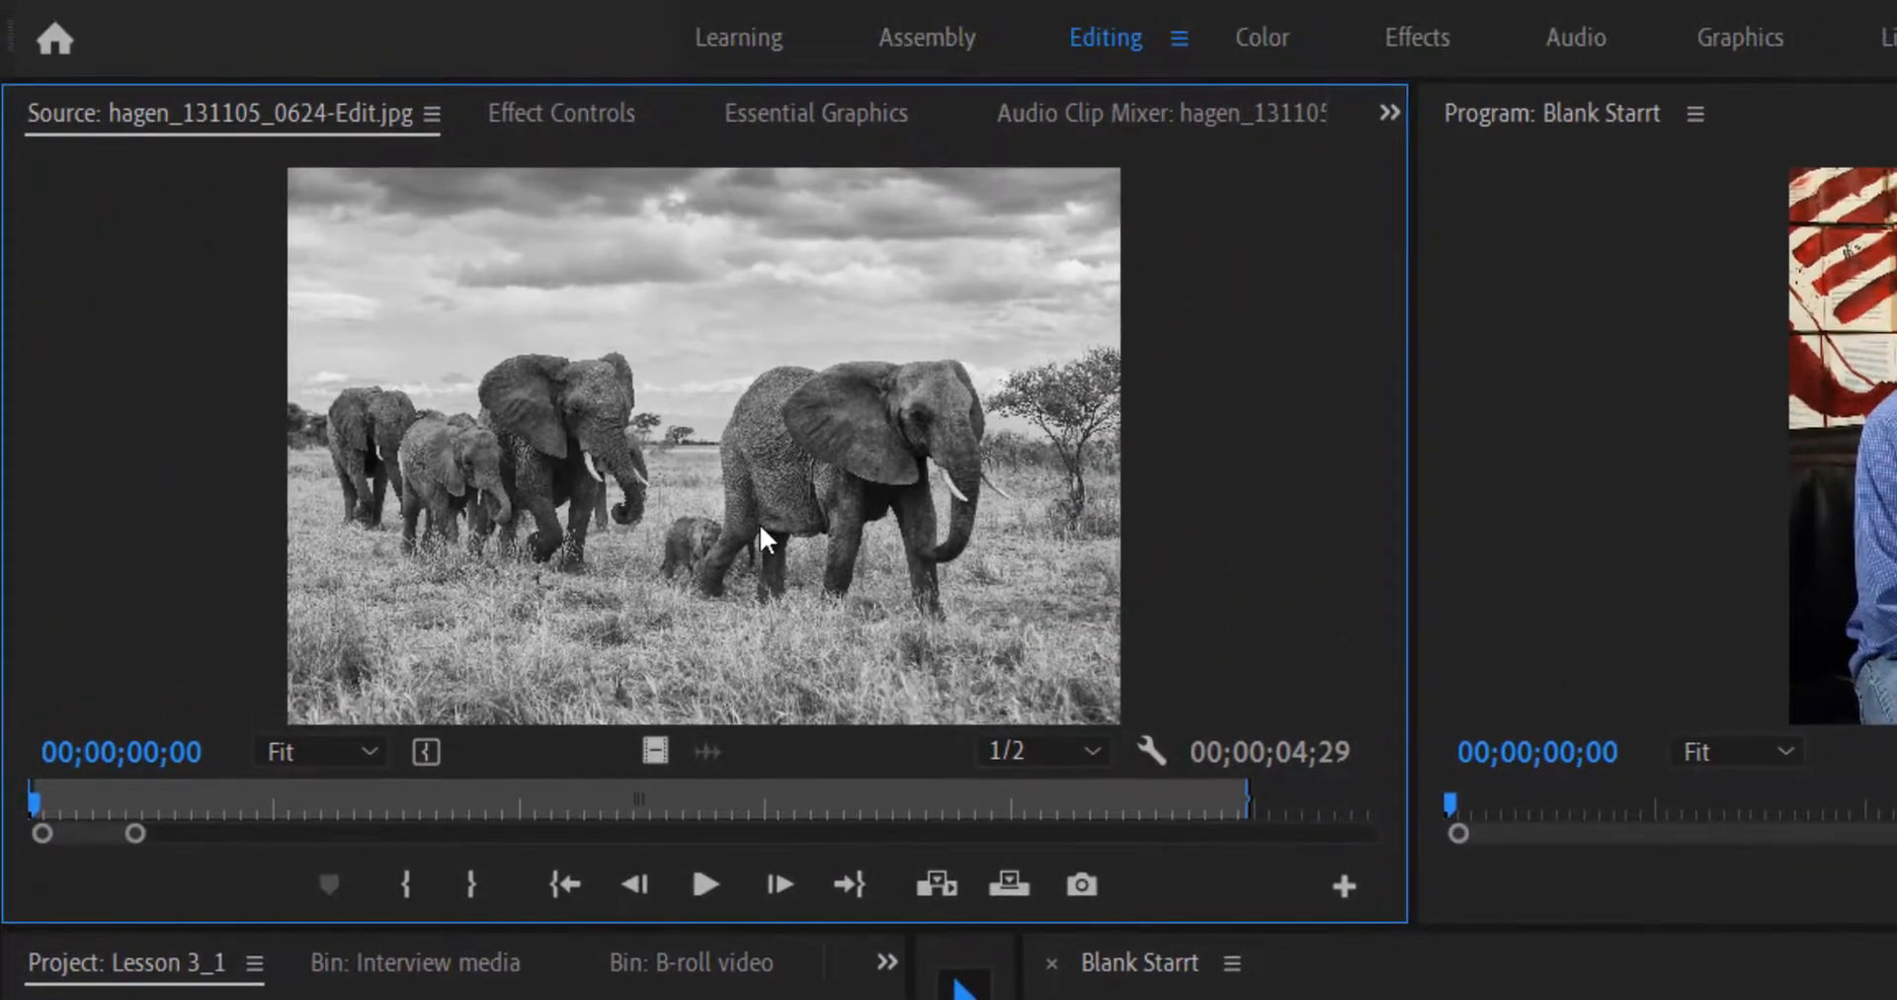
# Place hagen_131105_0624-Edit.jpg on track V2 above Camera 1 Master.mov, about 1 min 35 s into the sequence, and deselect it
pyautogui.moveTo(759, 534); pyautogui.dragTo(902, 524)
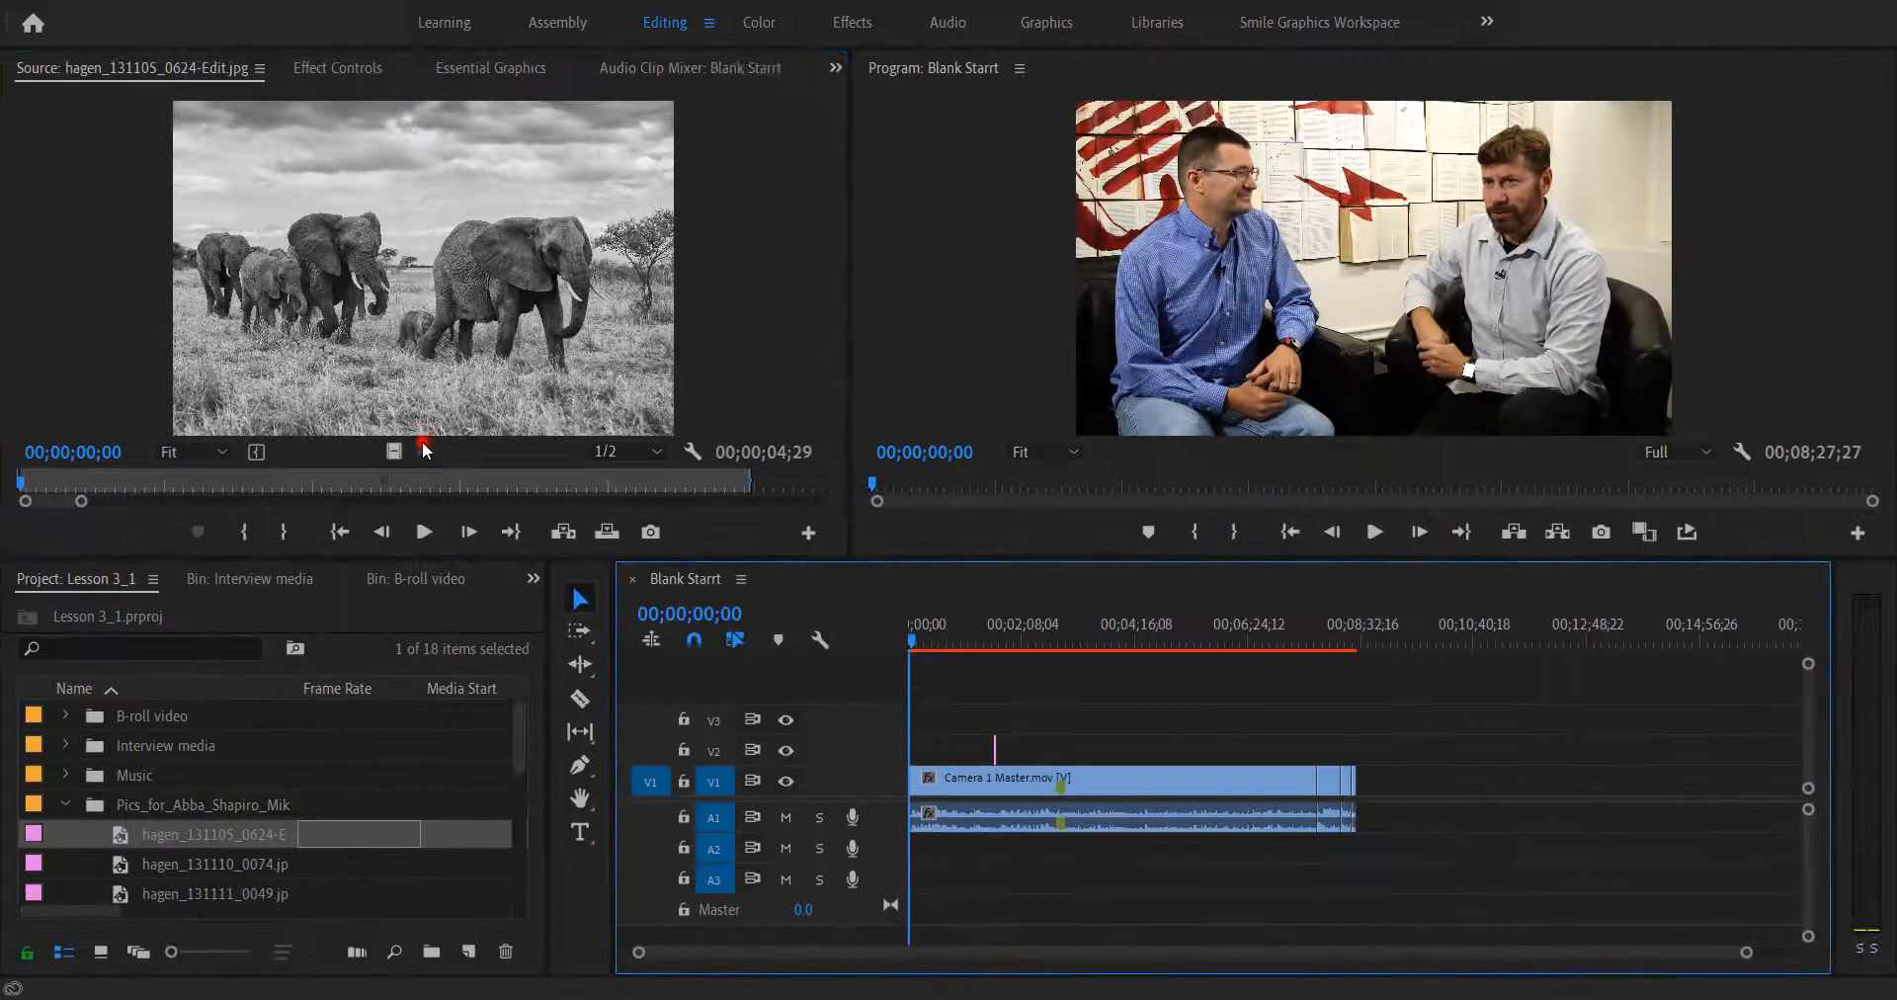
pyautogui.click(427, 445)
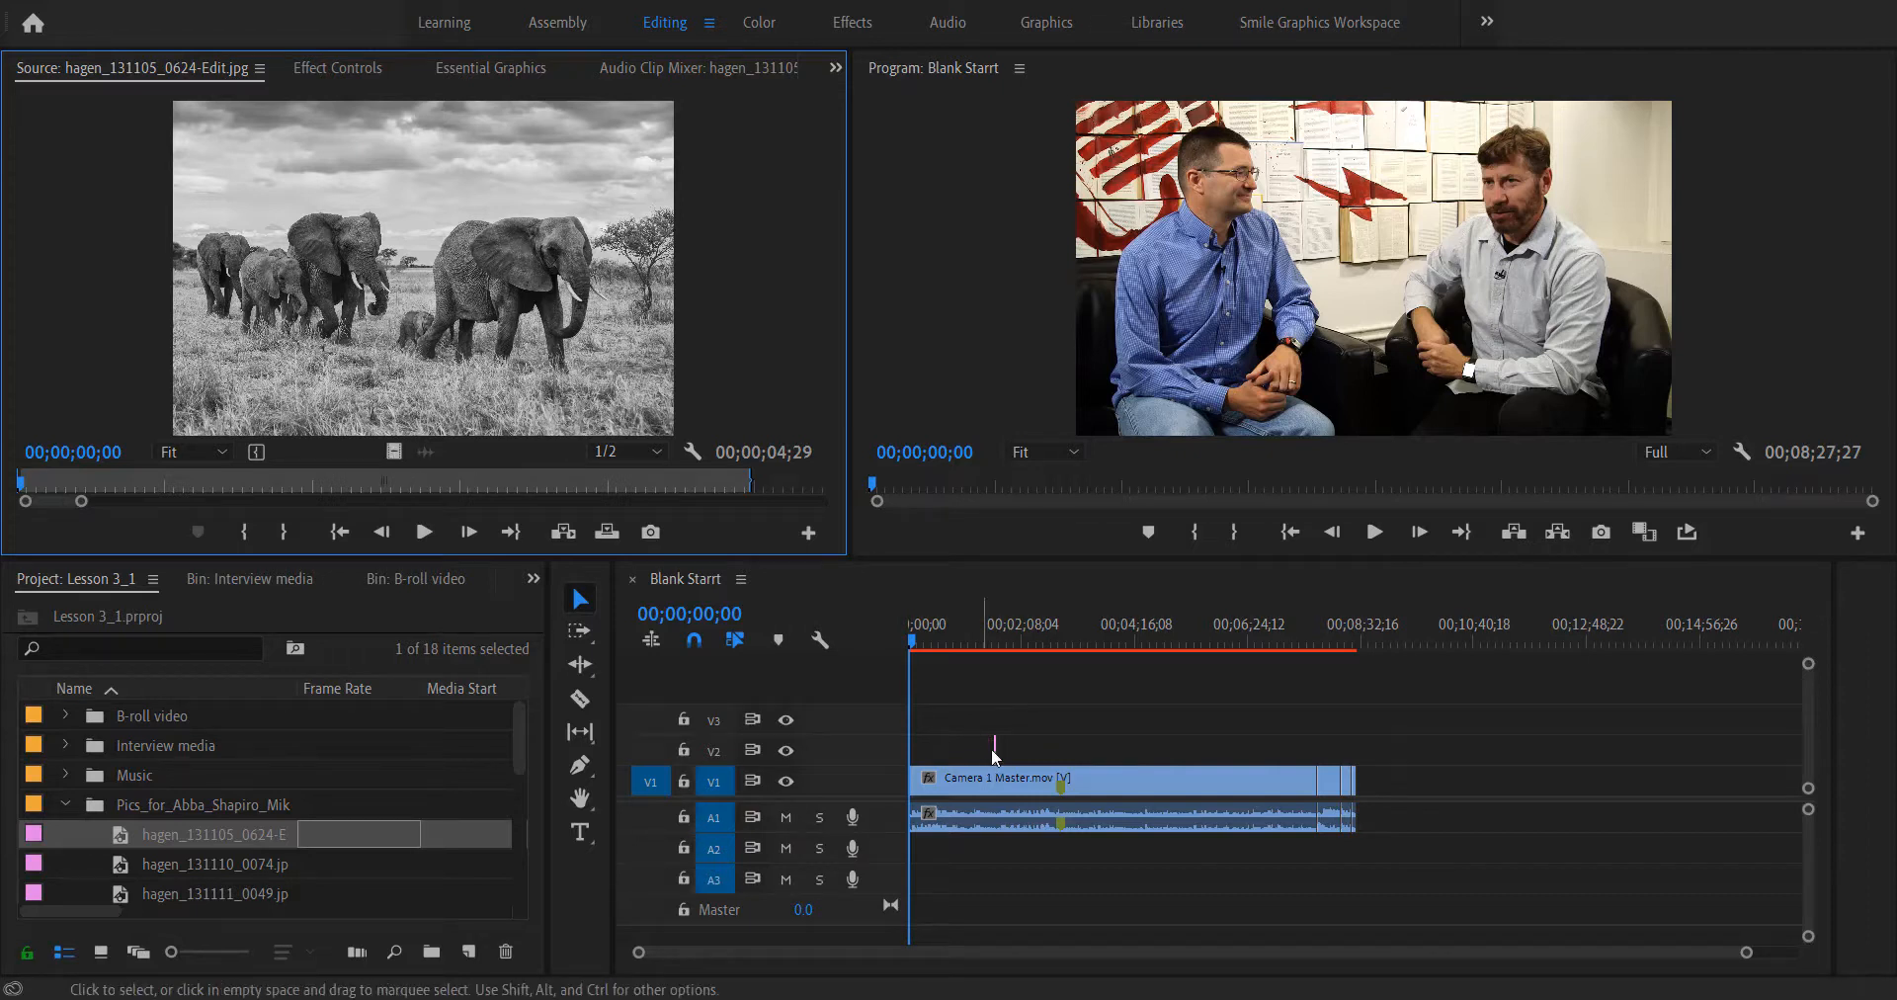
pyautogui.click(1038, 687)
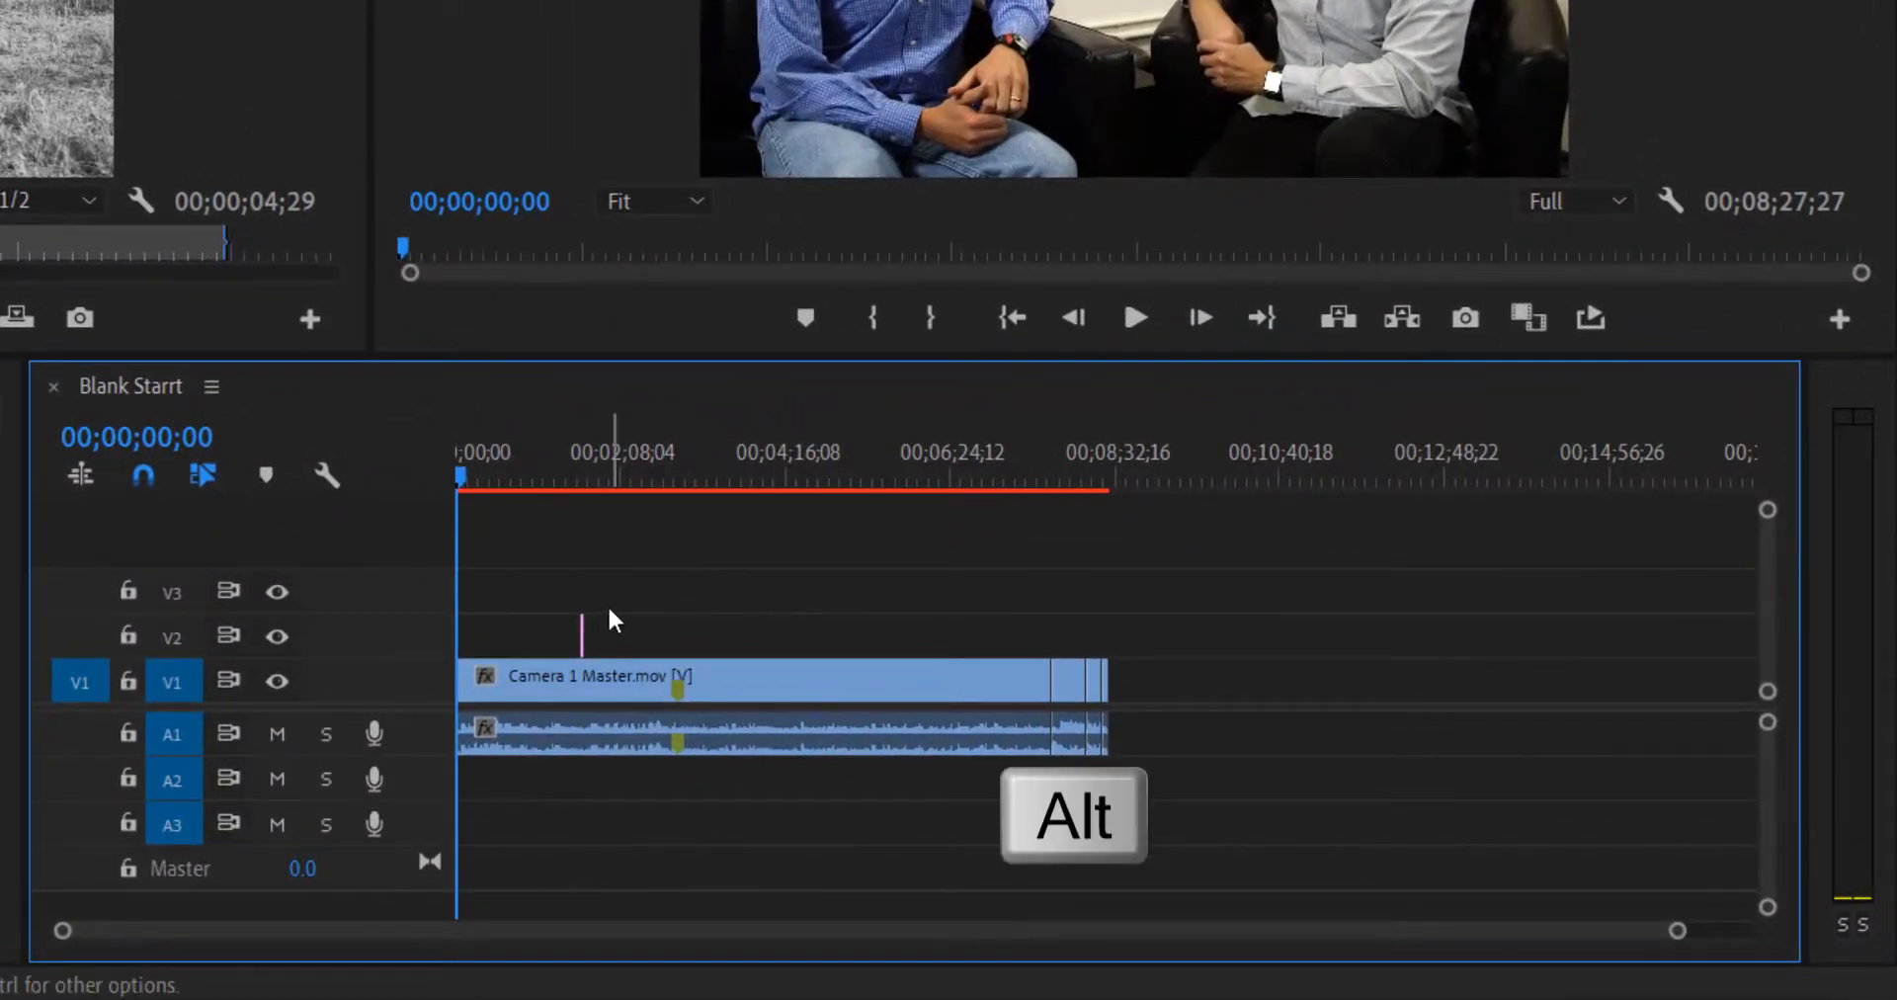
pyautogui.keyDown('alt'); pyautogui.scroll(5, 608, 604); pyautogui.keyUp('alt')
pyautogui.scroll(5, 608, 609)
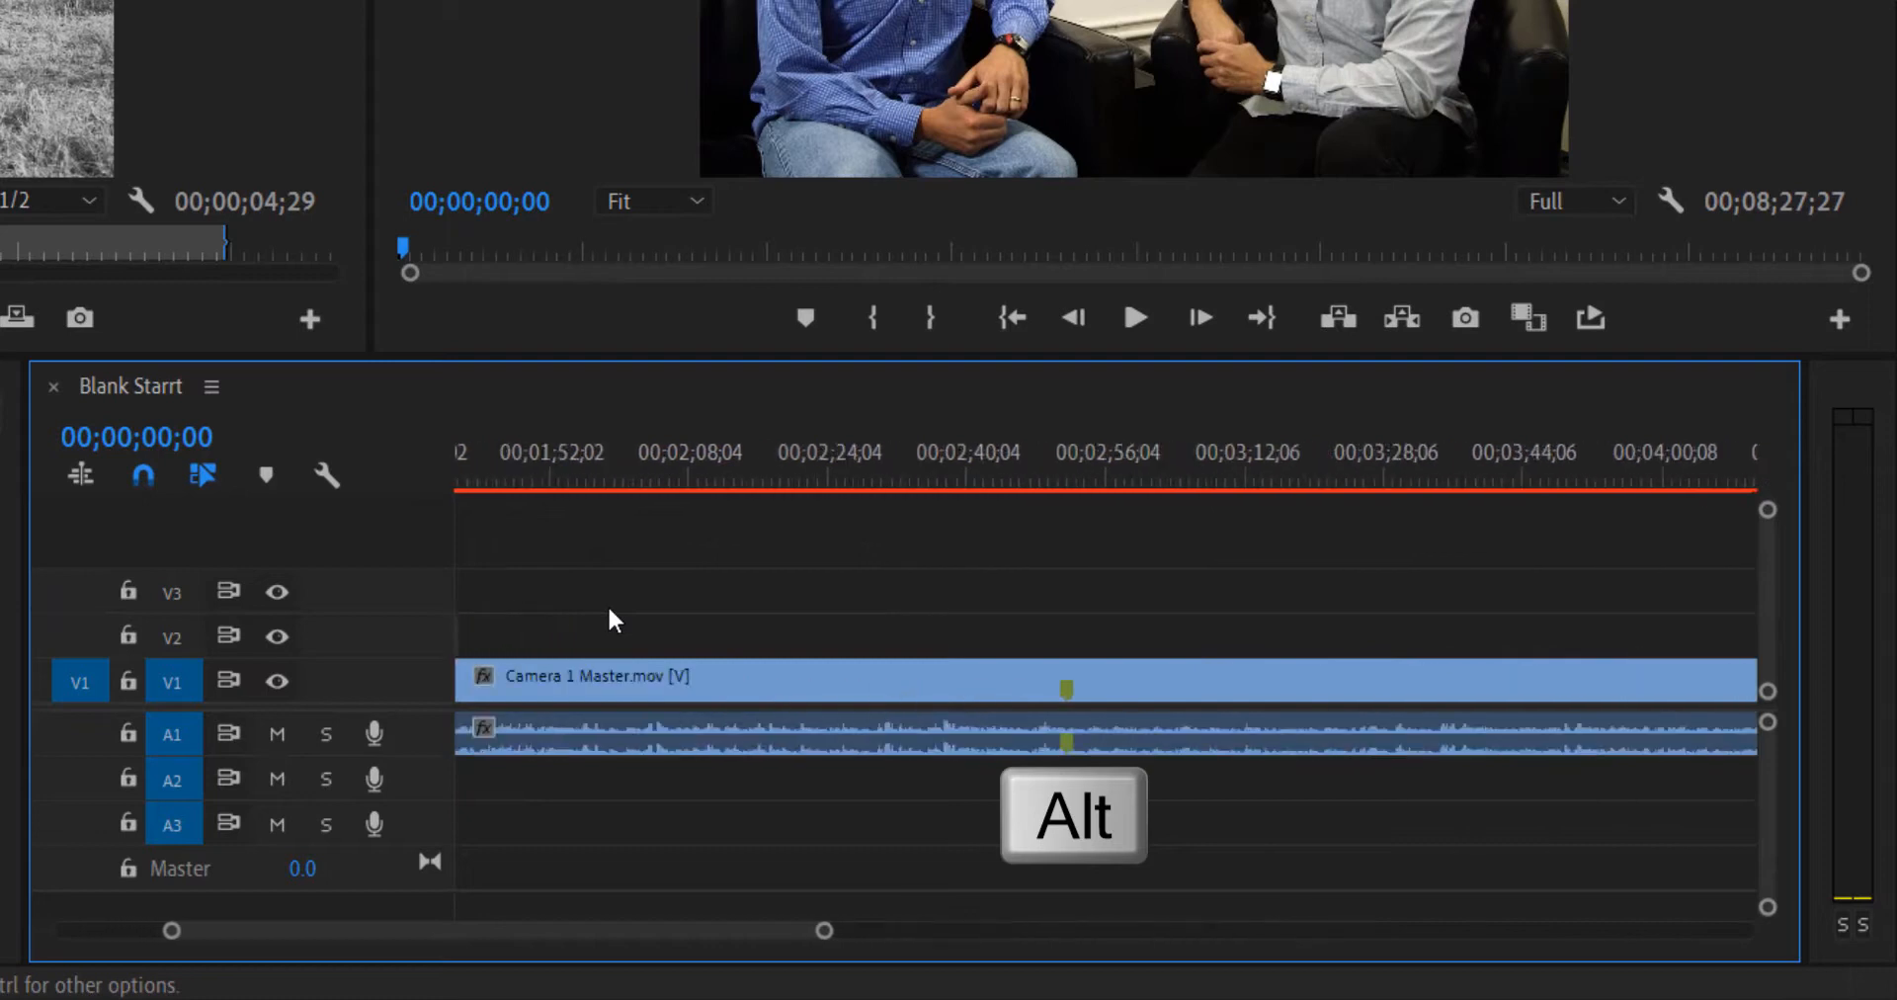
pyautogui.scroll(-8, 610, 612)
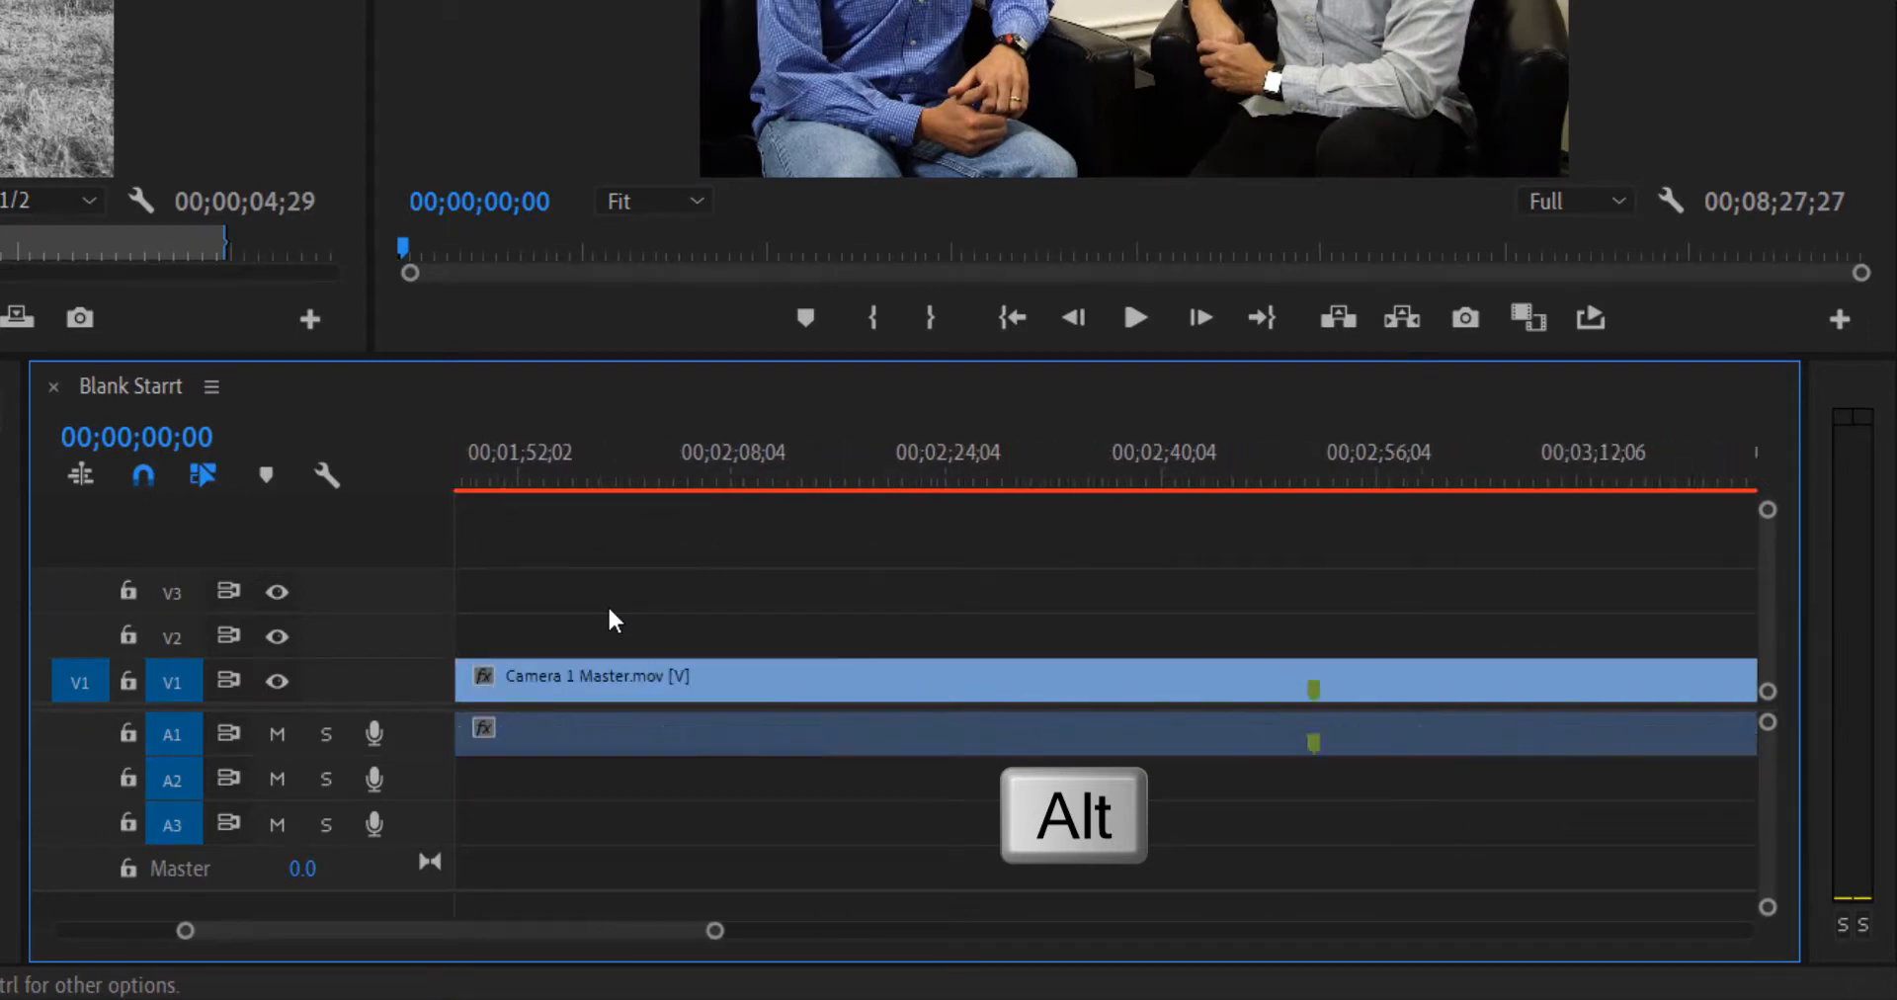
pyautogui.scroll(-2, 609, 611)
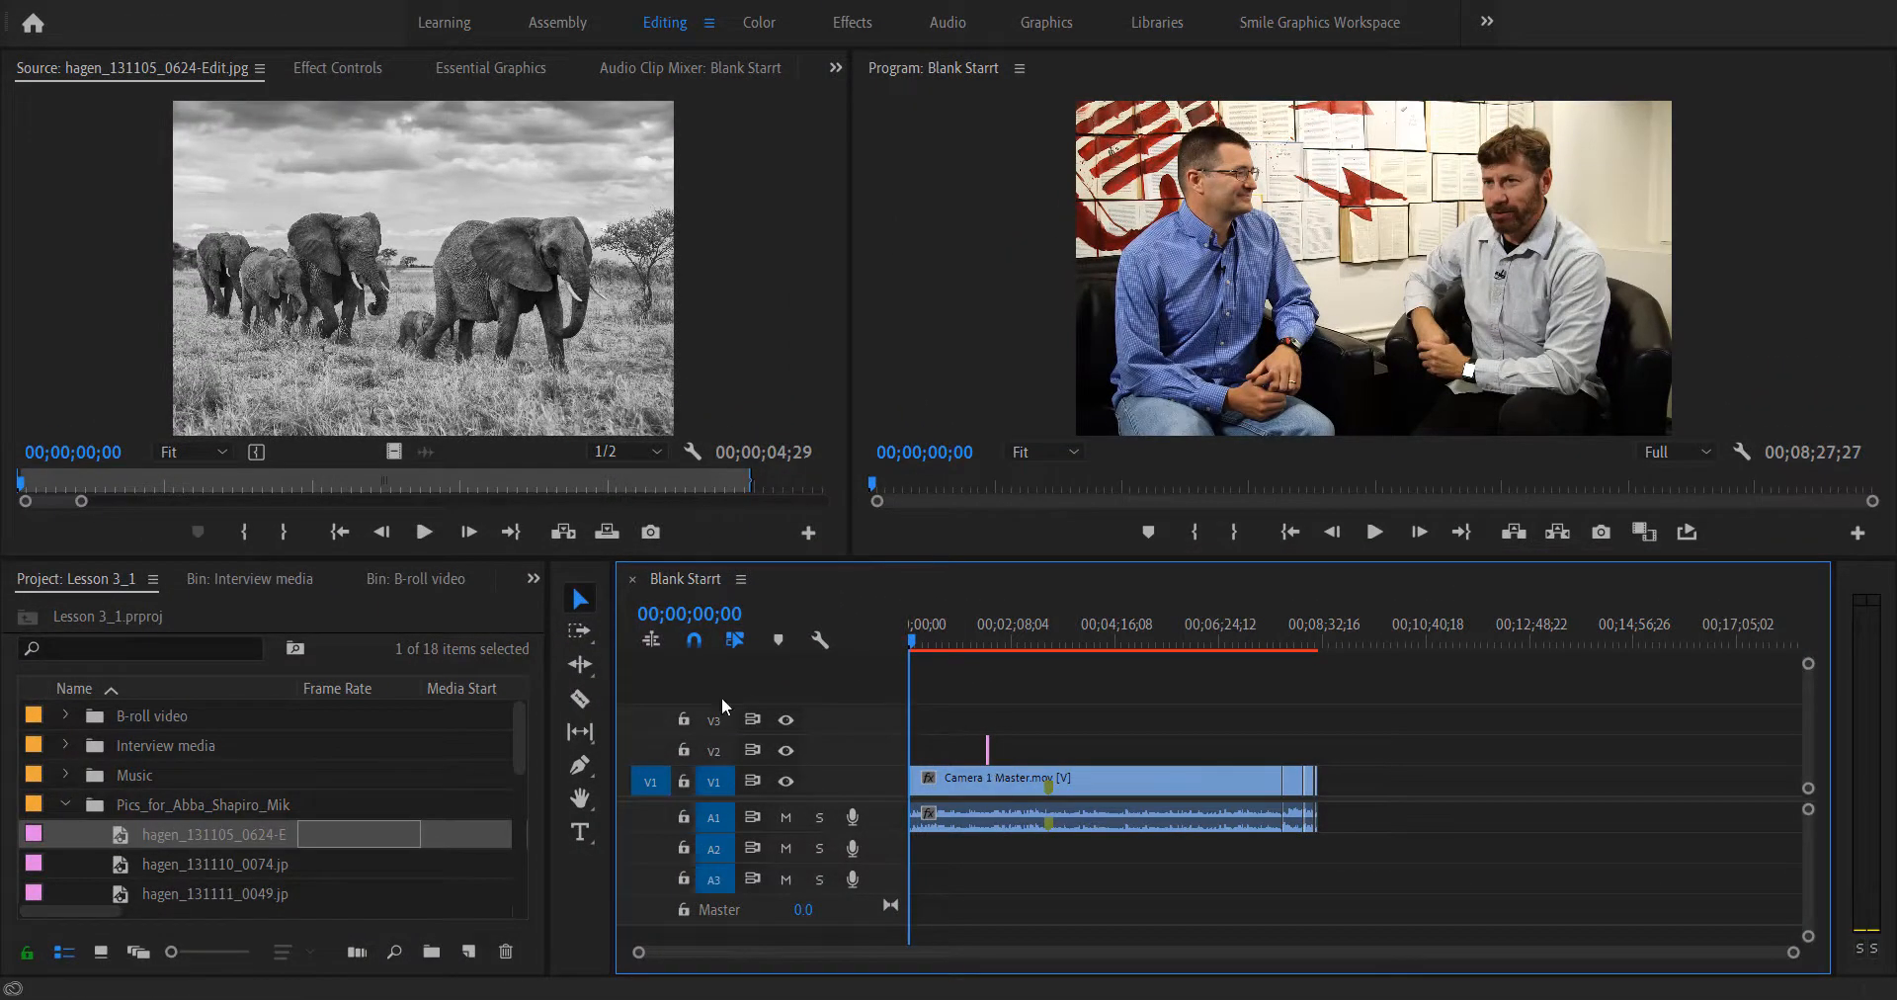
# Open hagen_131110_0074.jpg in the Source monitor and place it on track V2, about 3 min 35 s into the sequence
pyautogui.doubleClick(362, 861)
pyautogui.scroll(-1, 360, 862)
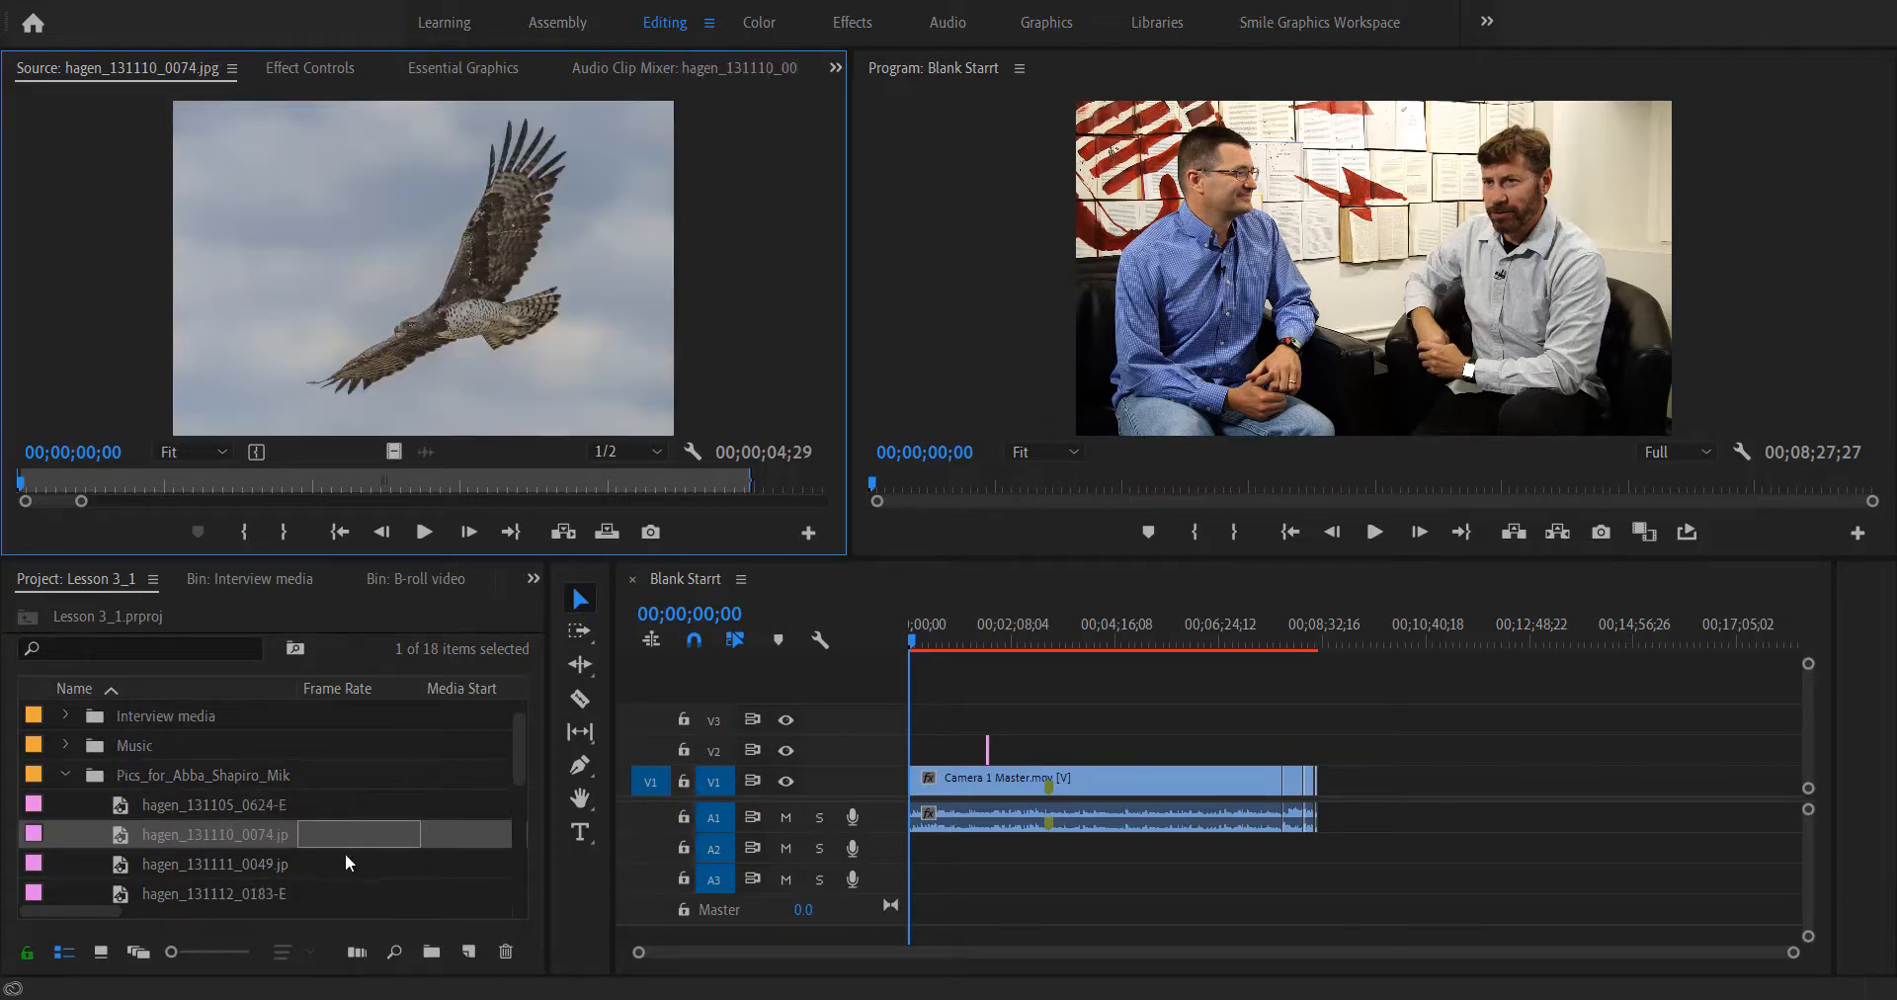
pyautogui.moveTo(424, 306)
pyautogui.mouseDown()
pyautogui.moveTo(1018, 800)
pyautogui.moveTo(1084, 756)
pyautogui.mouseUp()
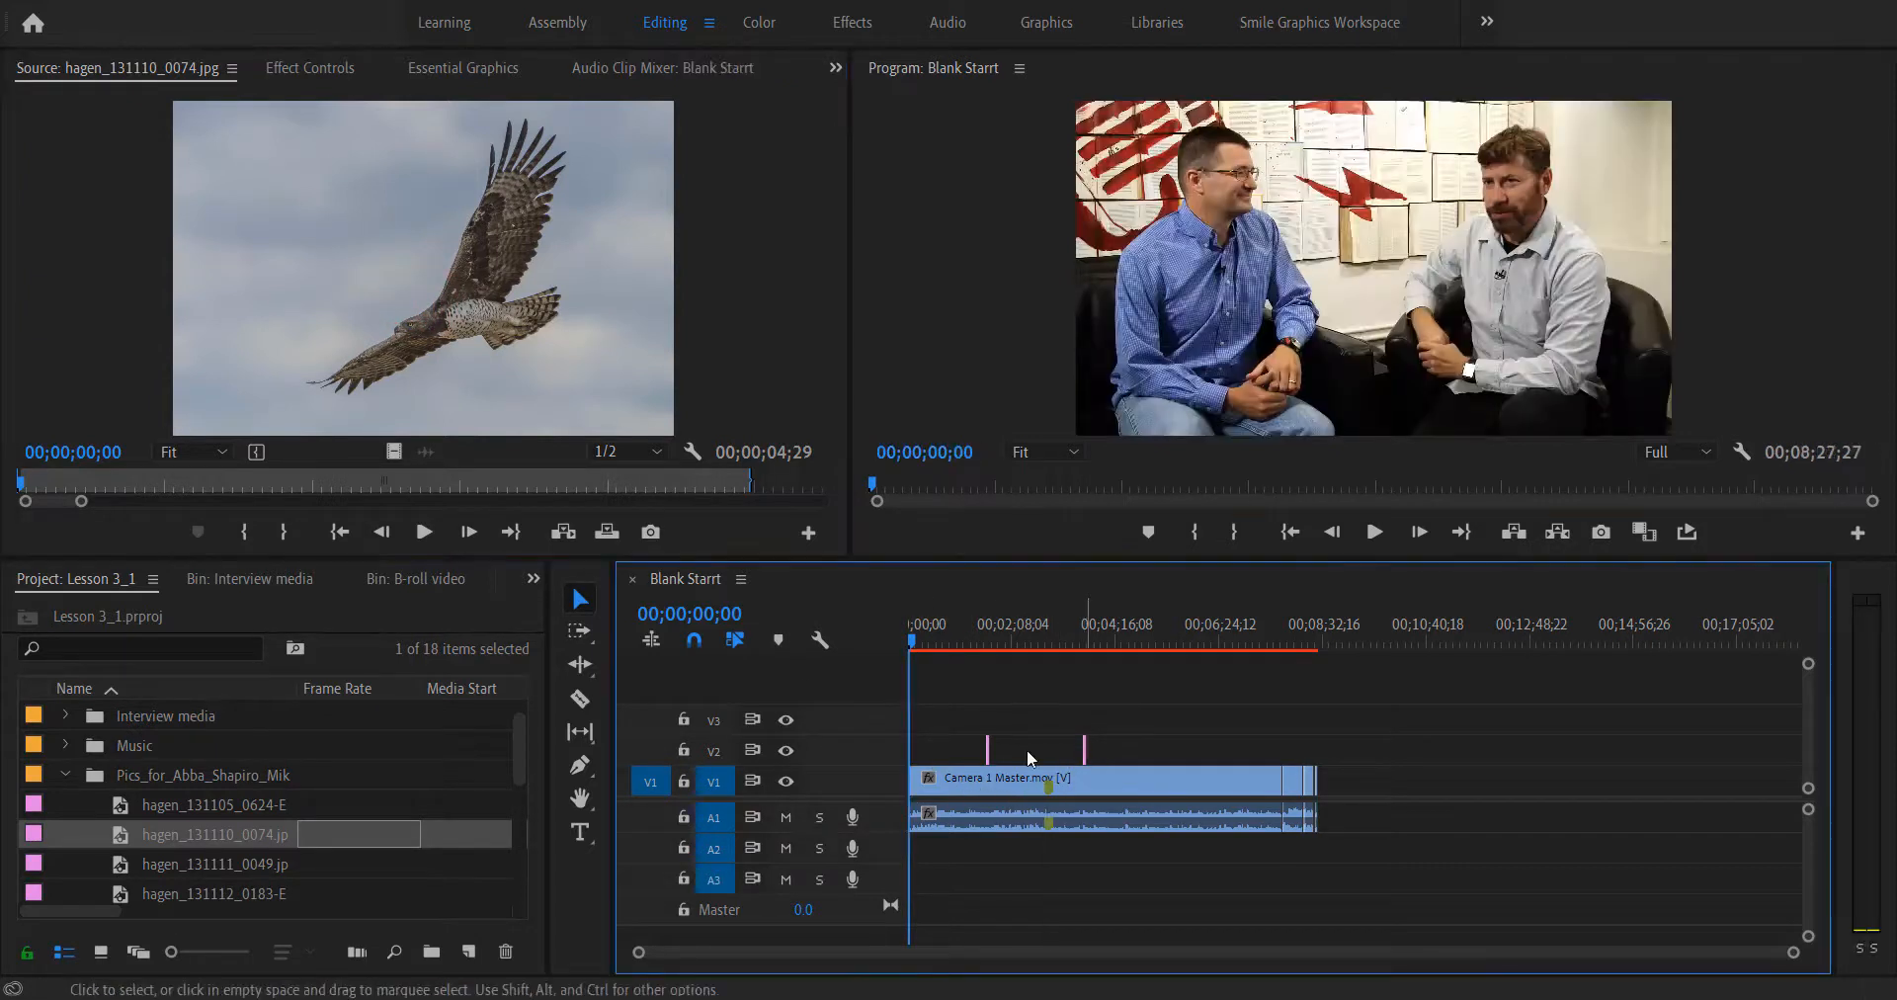
pyautogui.click(330, 869)
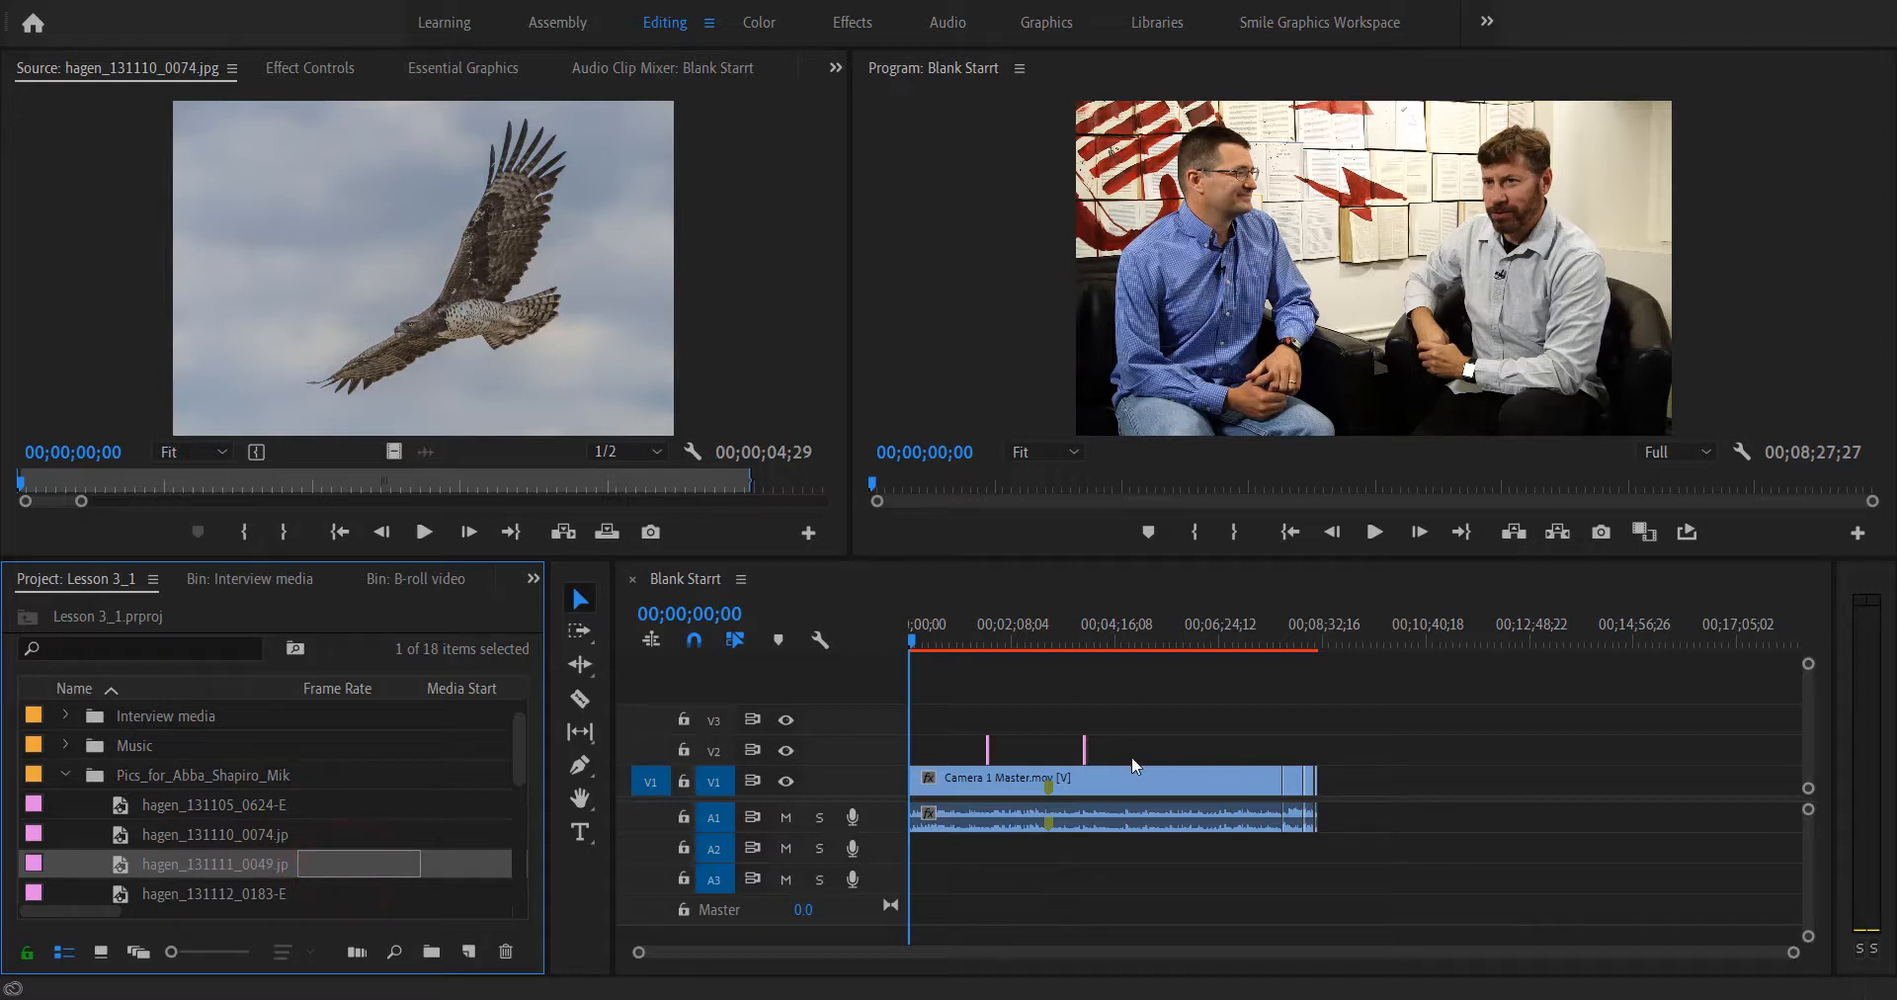
pyautogui.press('Right')
pyautogui.press('Right')
pyautogui.press('Right')
pyautogui.press('Right')
pyautogui.press('Right')
pyautogui.press('Right')
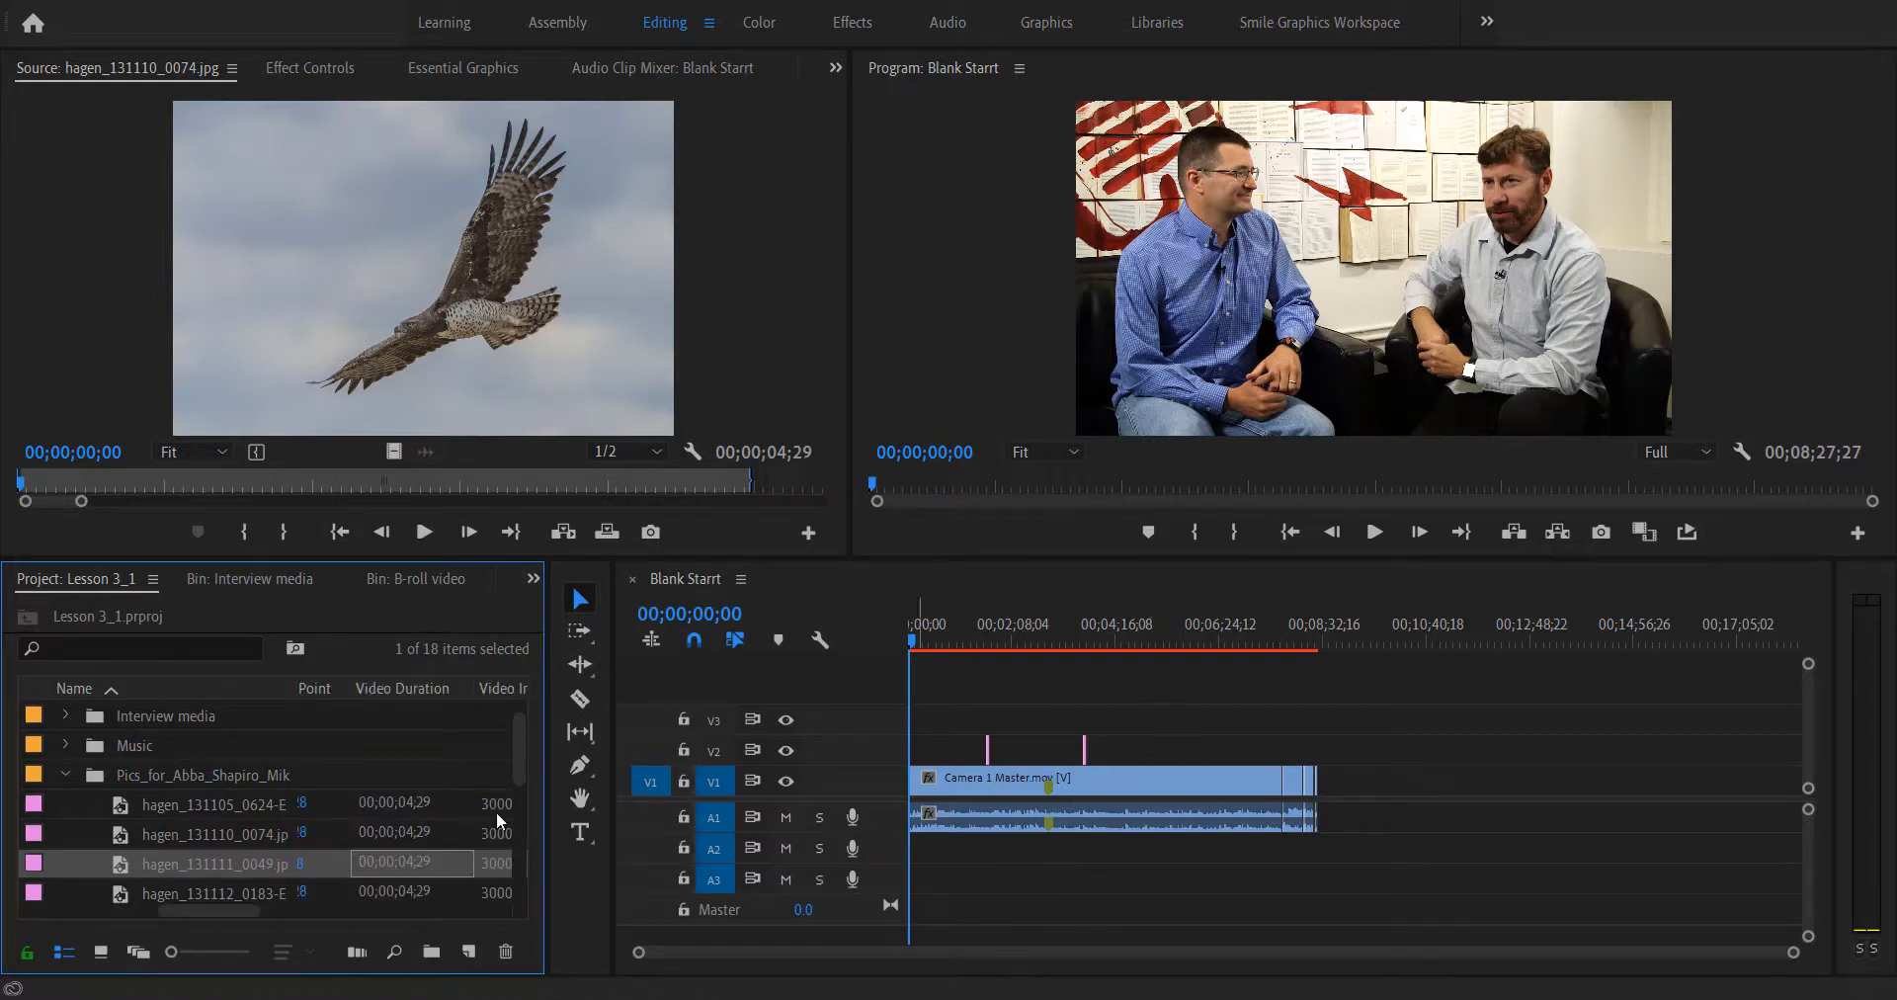
pyautogui.click(255, 868)
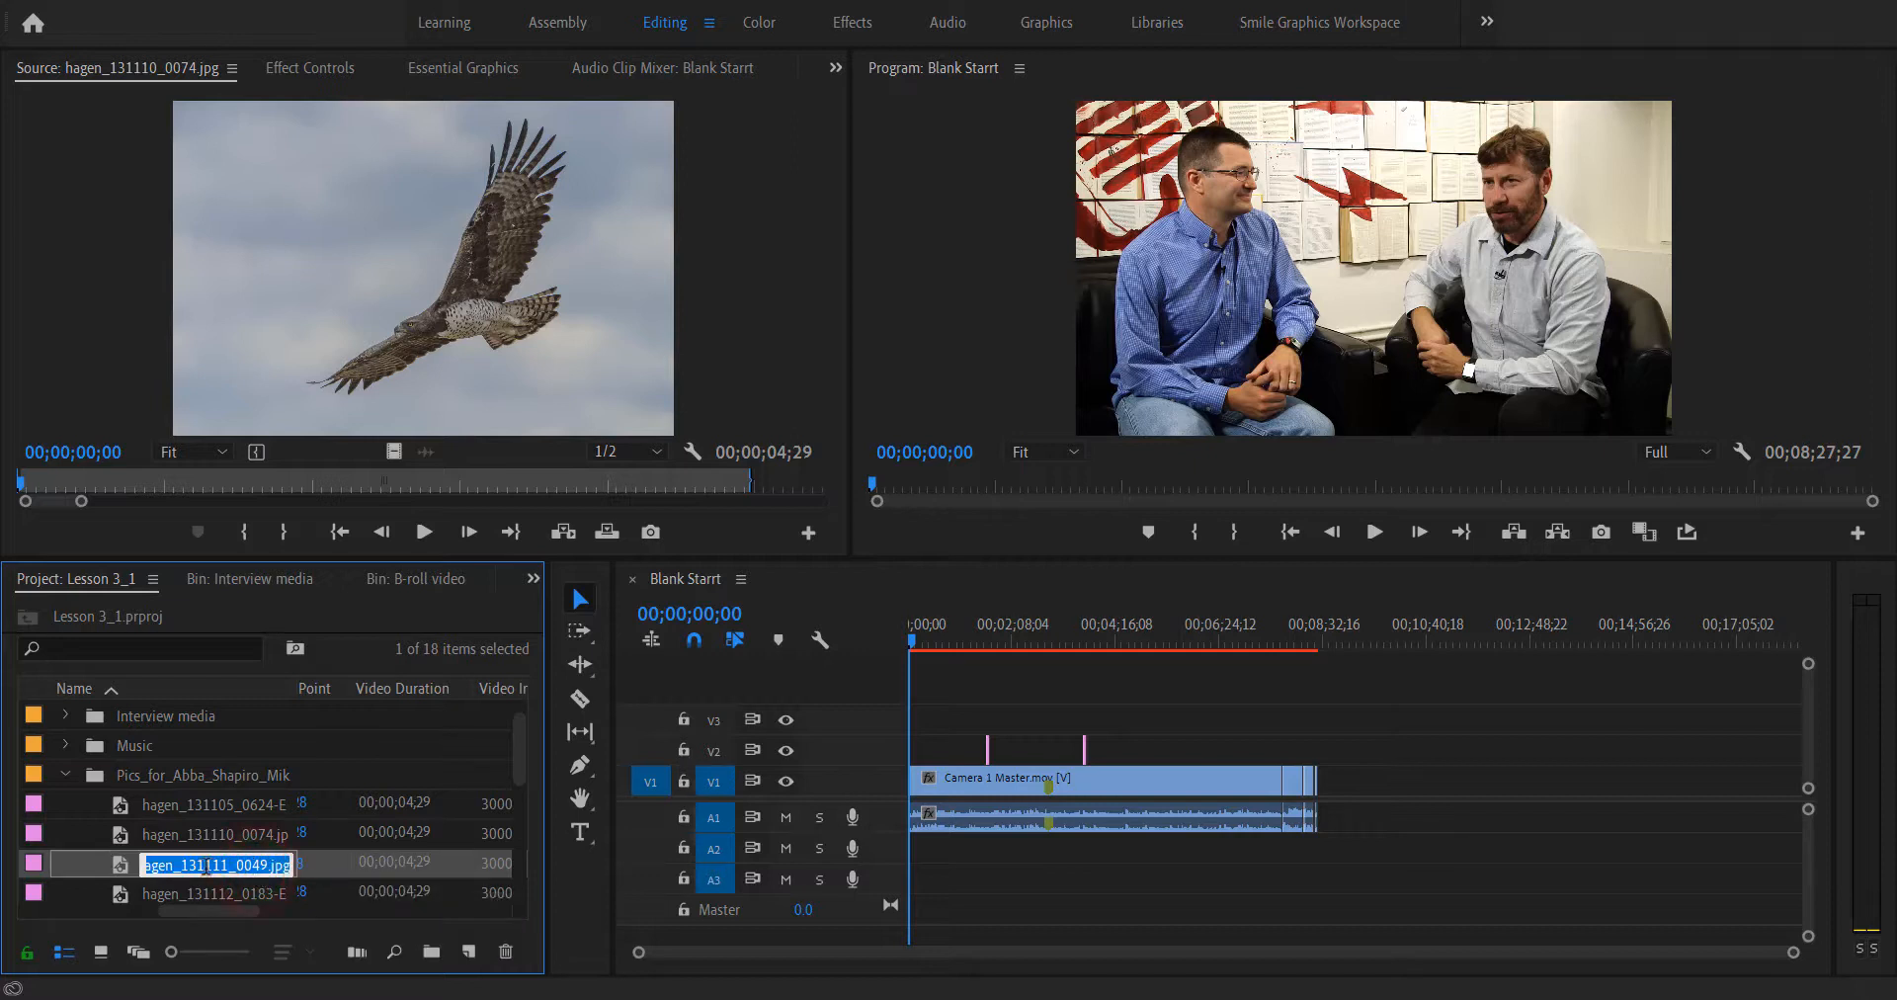
pyautogui.click(234, 836)
pyautogui.click(211, 858)
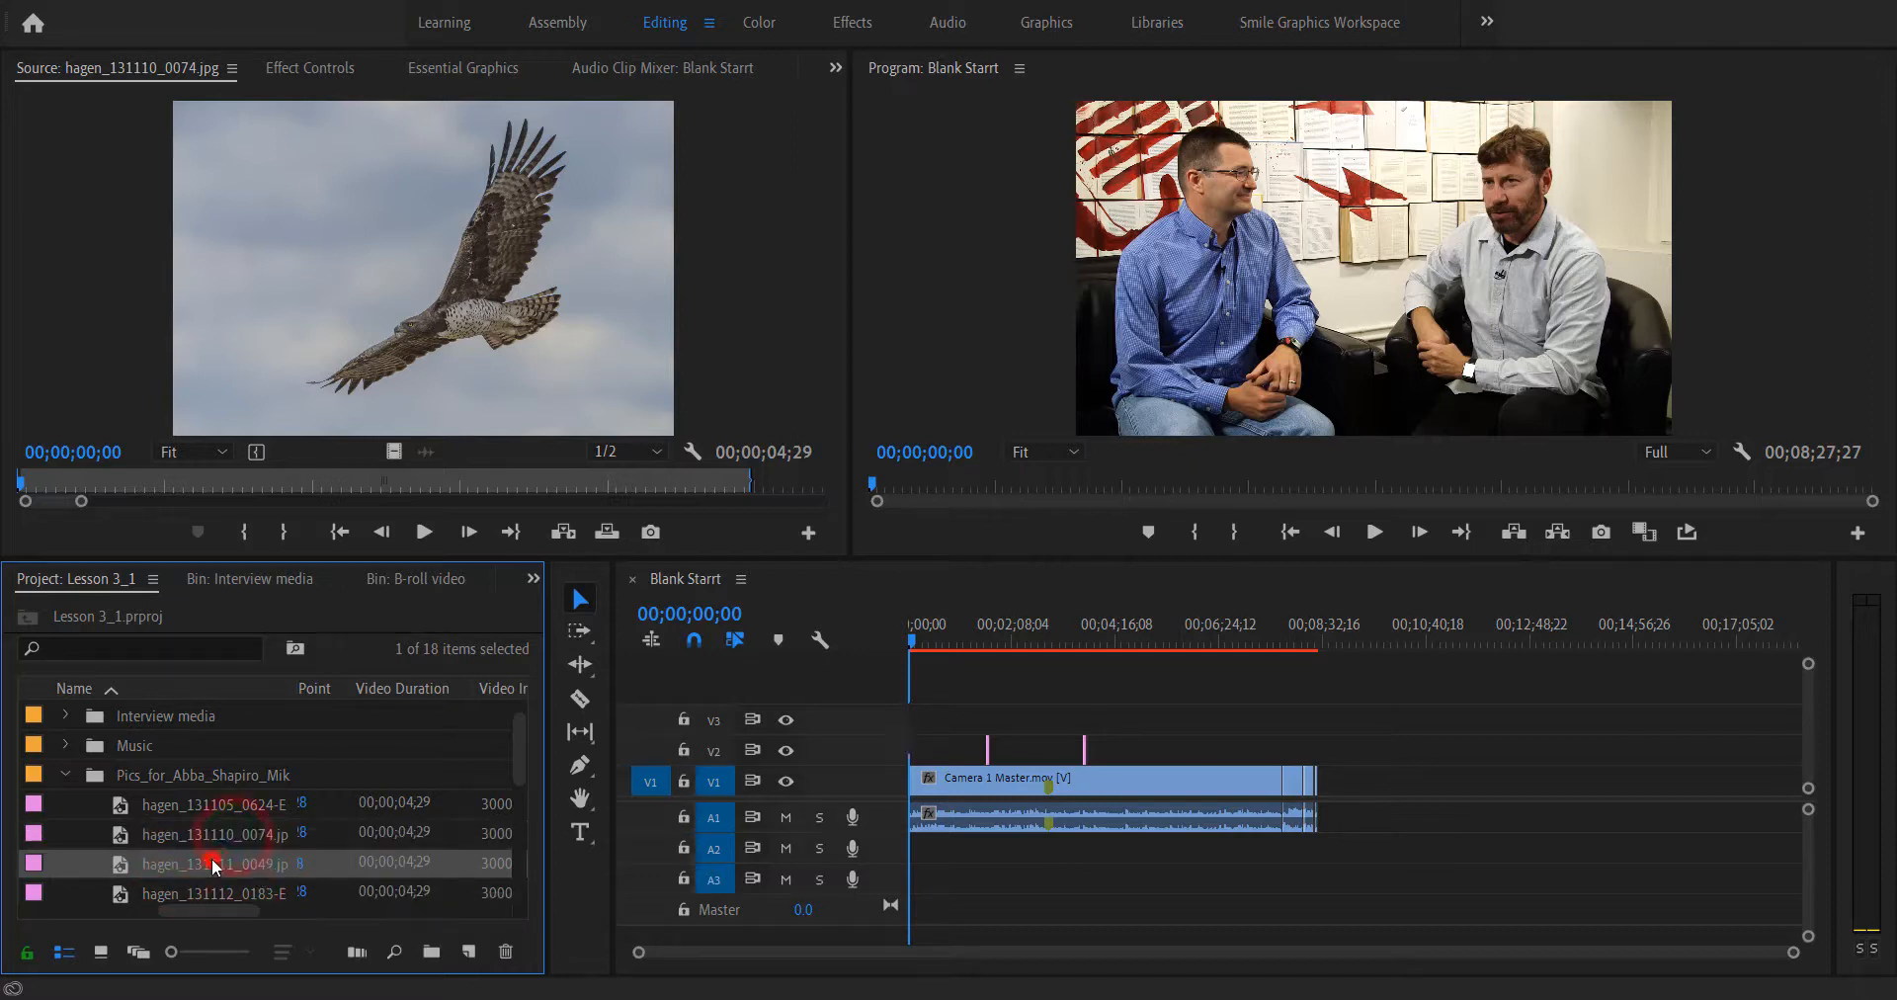
# Place hagen_131111_0049.jpg and hagen_131112_0183-Edit.jpg on track V2, spaced out after the second photo at about 4.5 and 5.5 minutes
pyautogui.moveTo(198, 862)
pyautogui.mouseDown()
pyautogui.moveTo(813, 847)
pyautogui.moveTo(1121, 781)
pyautogui.moveTo(1139, 749)
pyautogui.mouseUp()
pyautogui.scroll(-1, 342, 824)
pyautogui.doubleClick(216, 833)
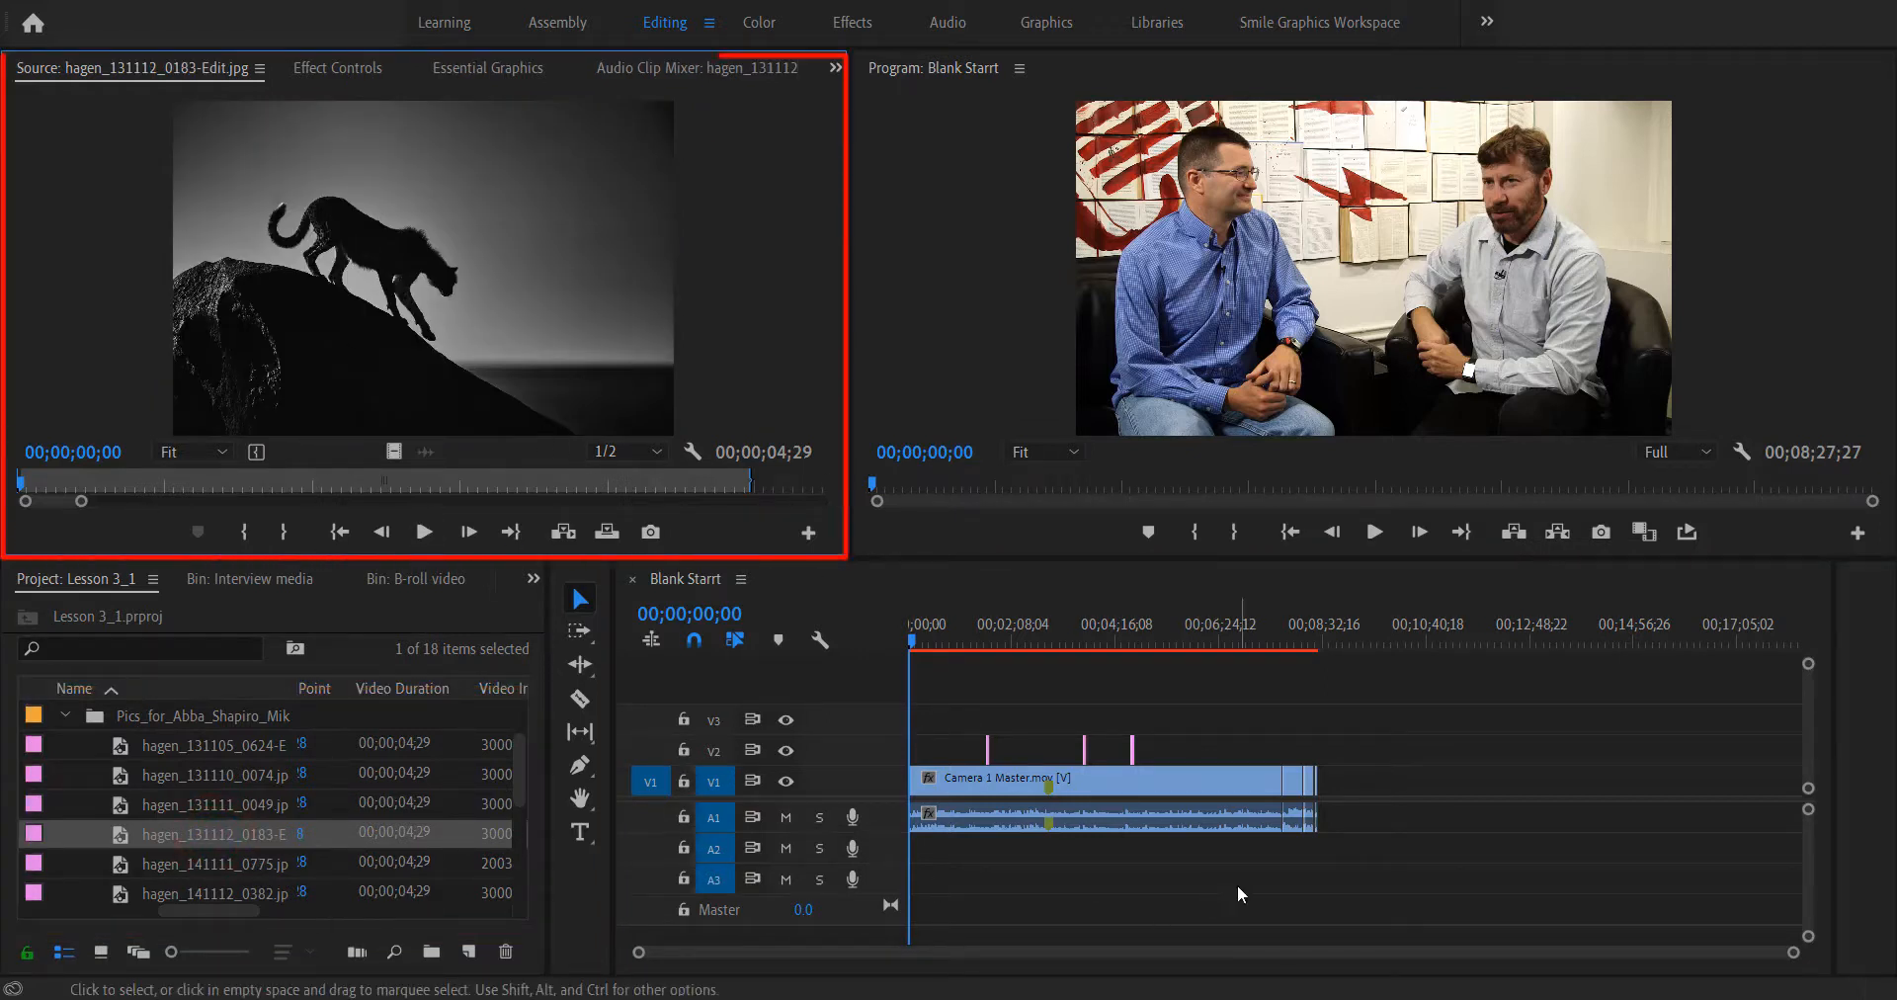
pyautogui.moveTo(211, 836); pyautogui.dragTo(1186, 750)
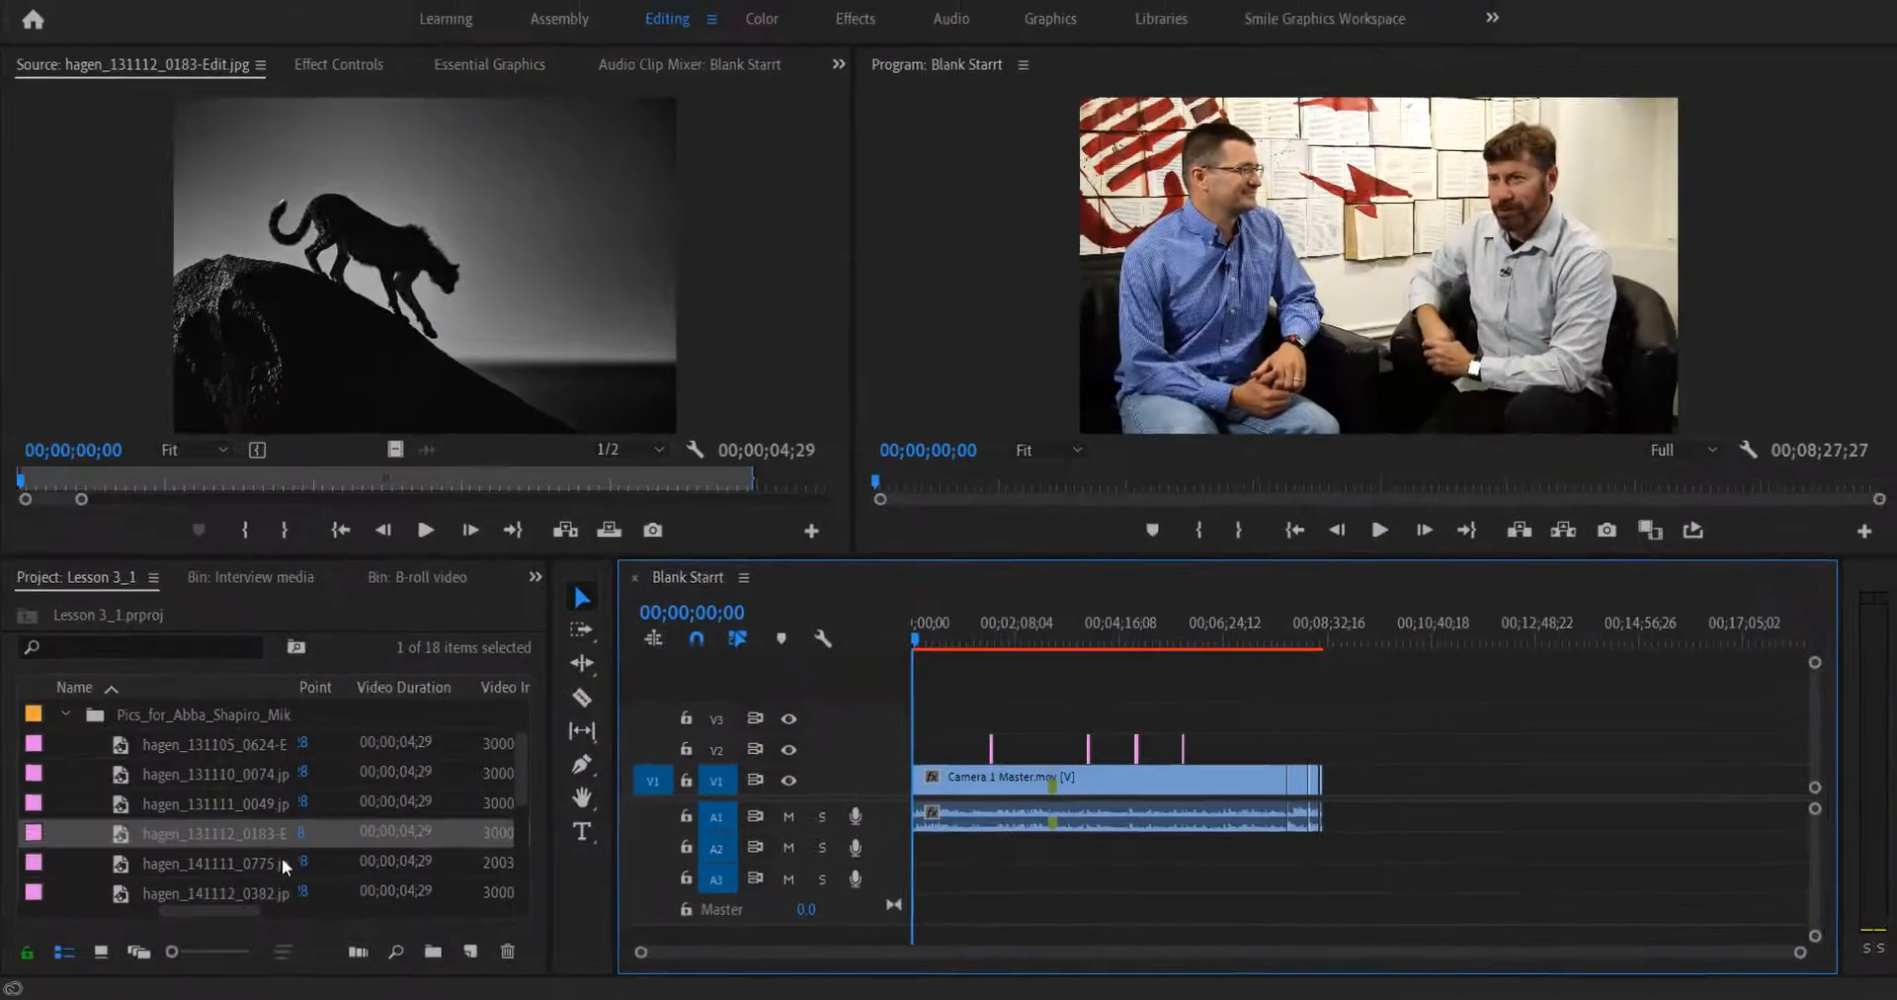
# Place hagen_141111_0775, hagen_141112_0382 and hagen_150717_1617 from the bin on track V2, at about 6.6, 7.6 and 8 minutes
pyautogui.moveTo(12, 823); pyautogui.dragTo(1300, 691)
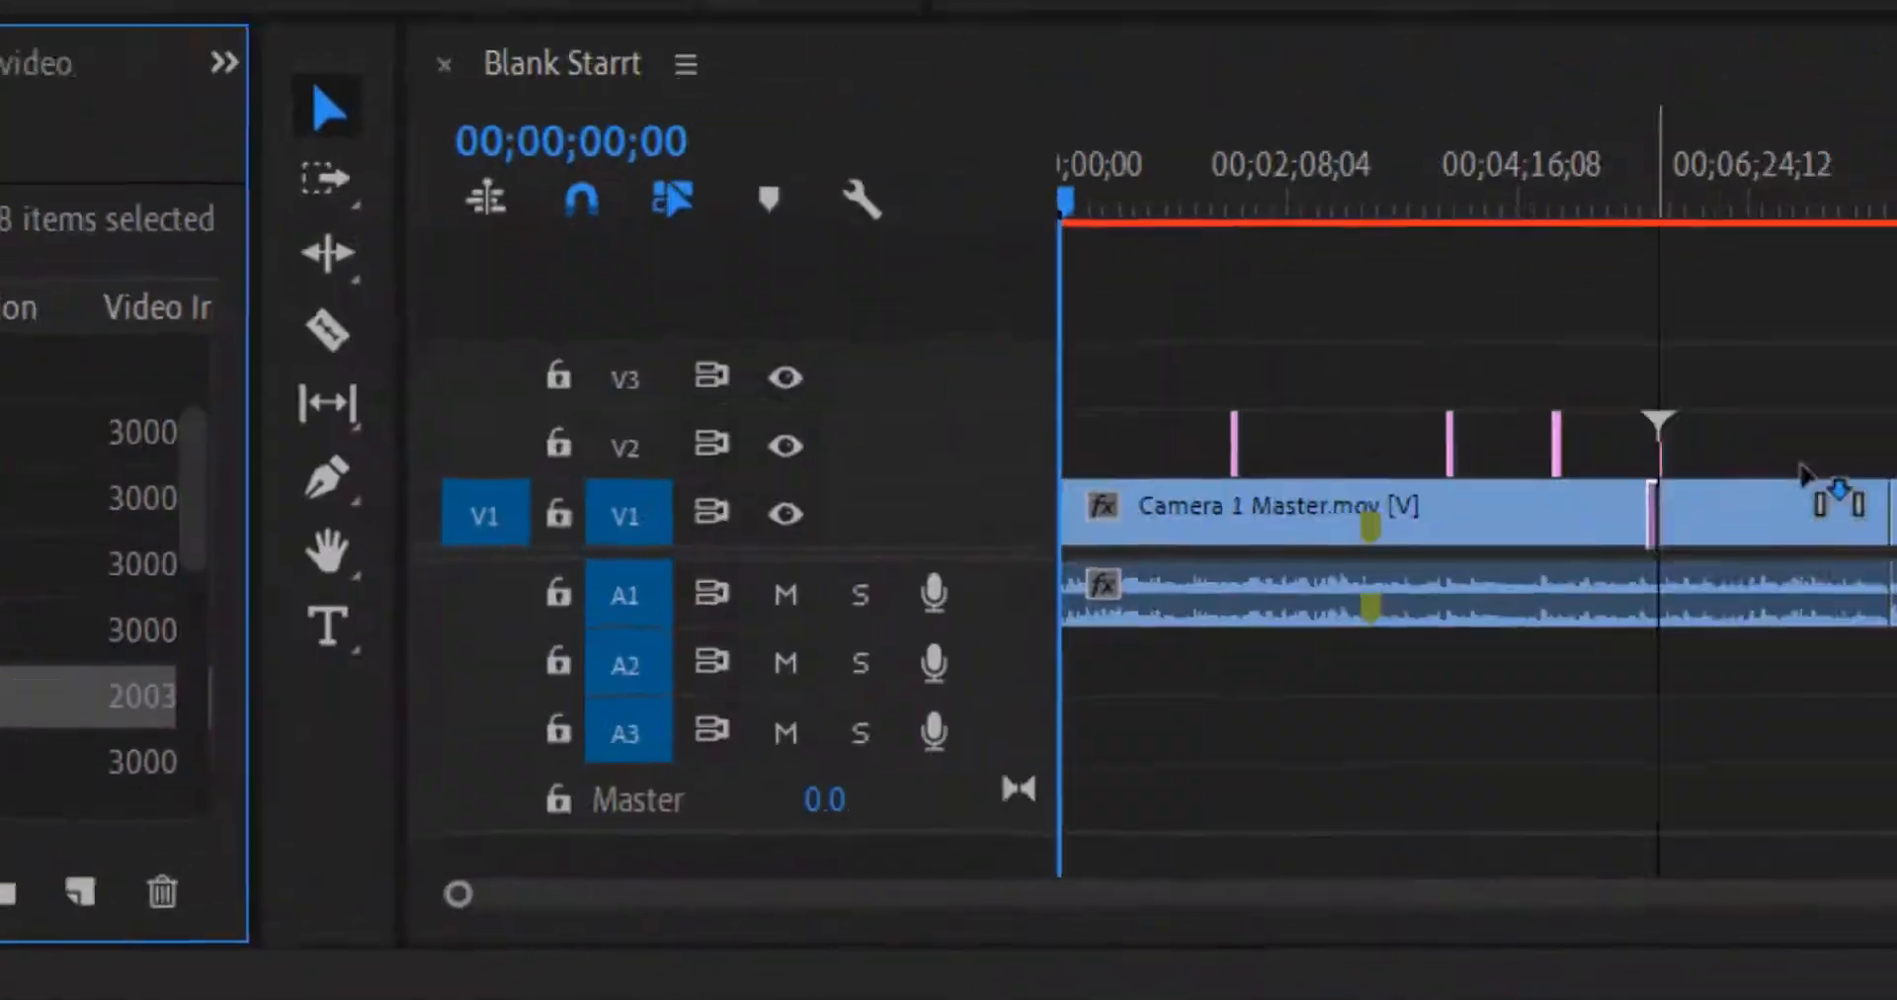
pyautogui.moveTo(1800, 473); pyautogui.dragTo(1806, 446)
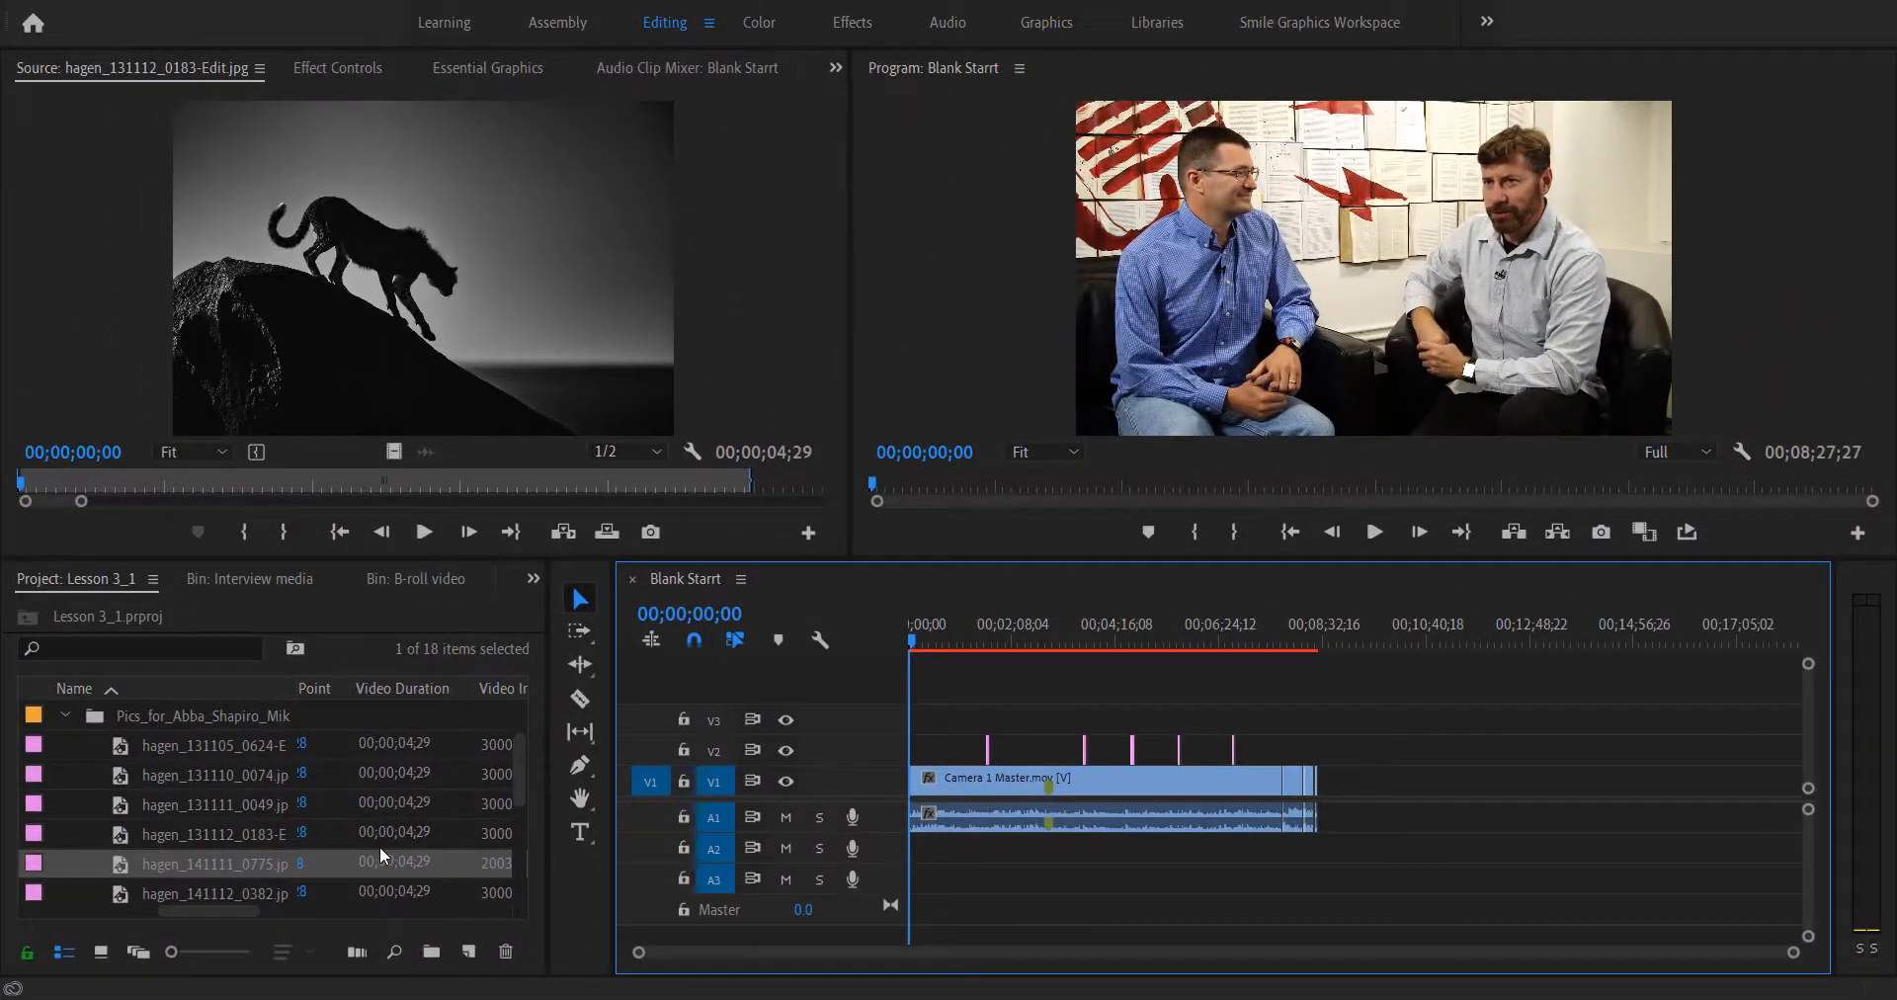
pyautogui.scroll(-1, 379, 846)
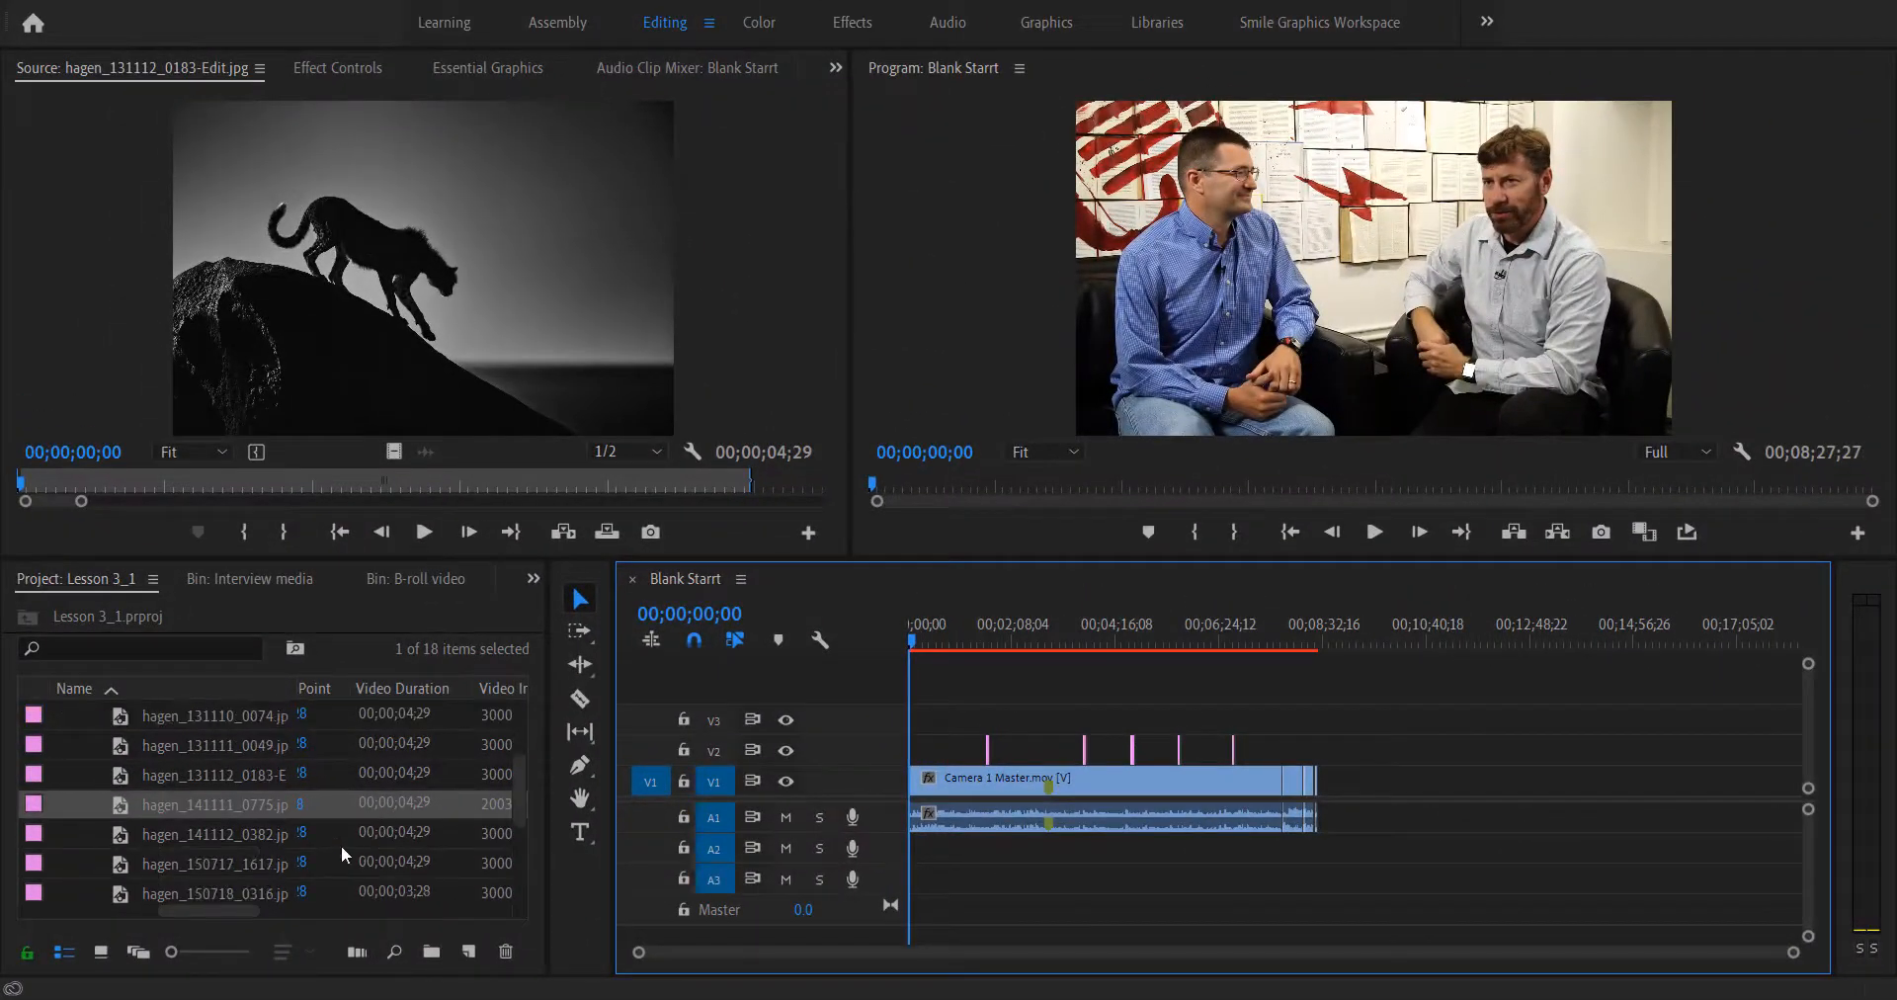
pyautogui.moveTo(209, 838)
pyautogui.mouseDown()
pyautogui.moveTo(487, 830)
pyautogui.moveTo(1182, 733)
pyautogui.moveTo(1279, 743)
pyautogui.mouseUp()
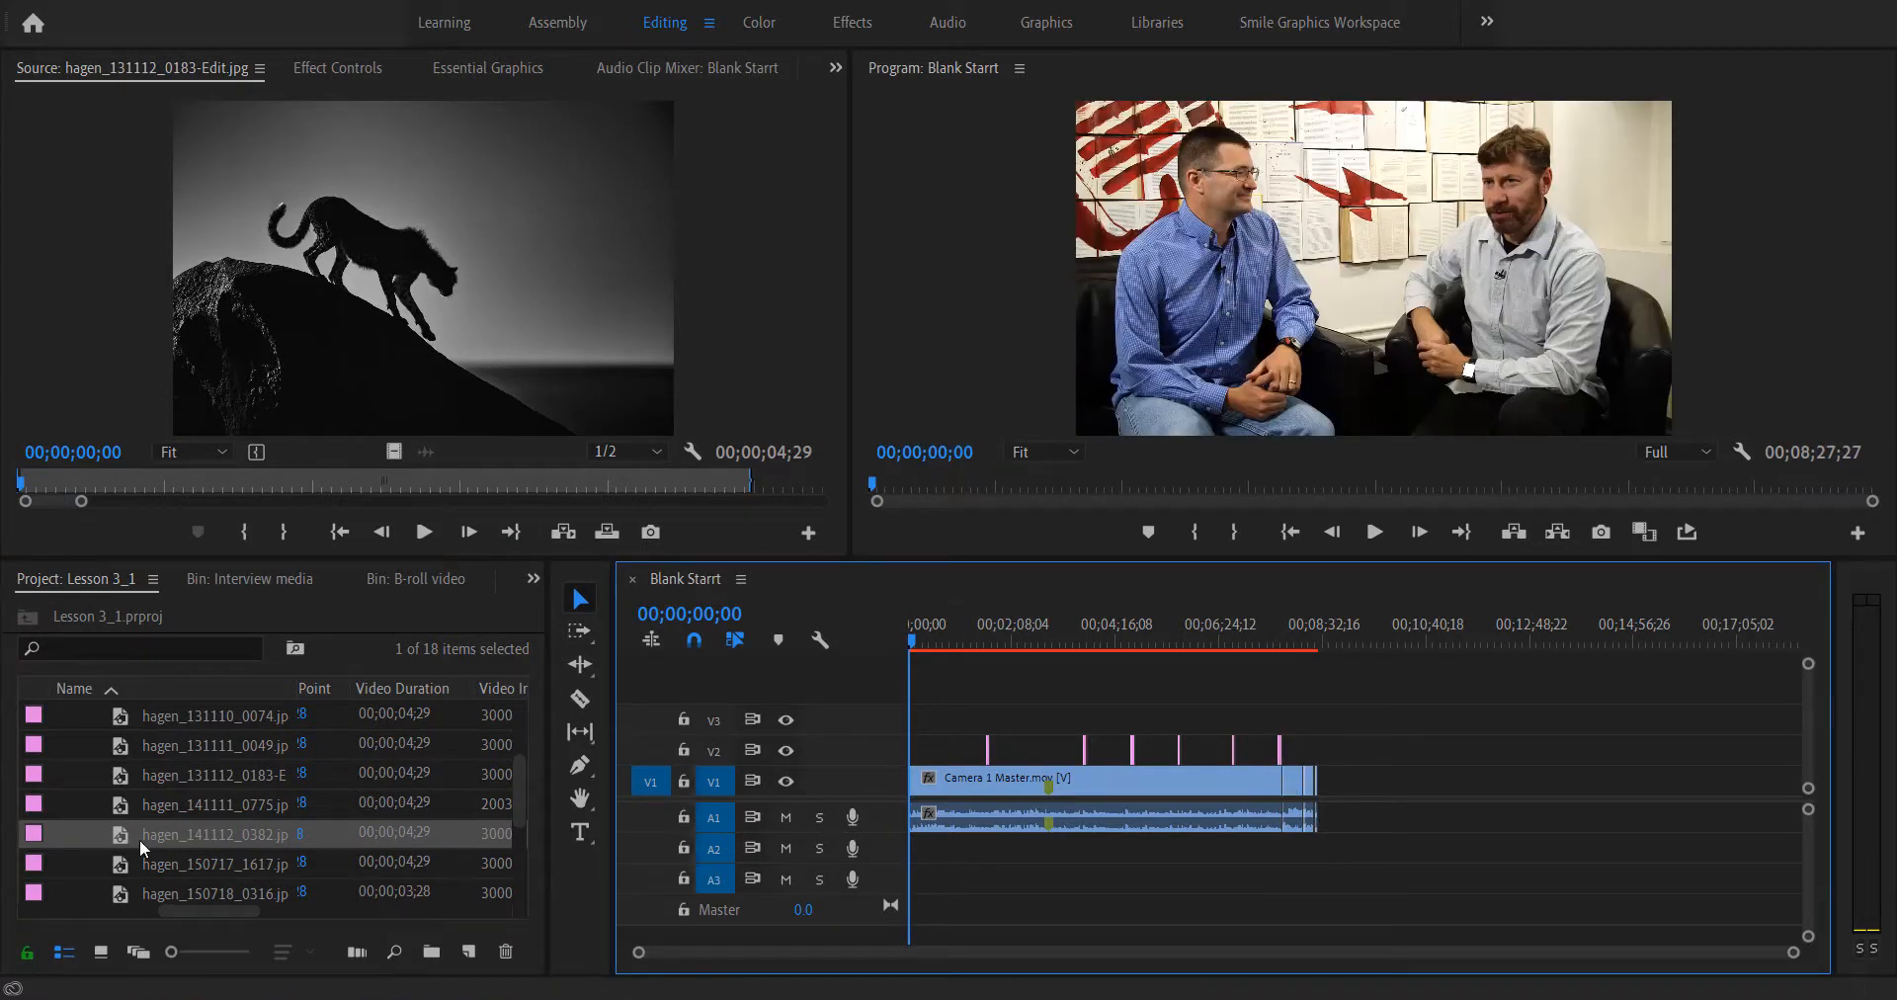
pyautogui.moveTo(161, 865)
pyautogui.mouseDown()
pyautogui.moveTo(1067, 845)
pyautogui.moveTo(1296, 756)
pyautogui.mouseUp()
pyautogui.scroll(-1, 225, 834)
pyautogui.scroll(-6, 146, 836)
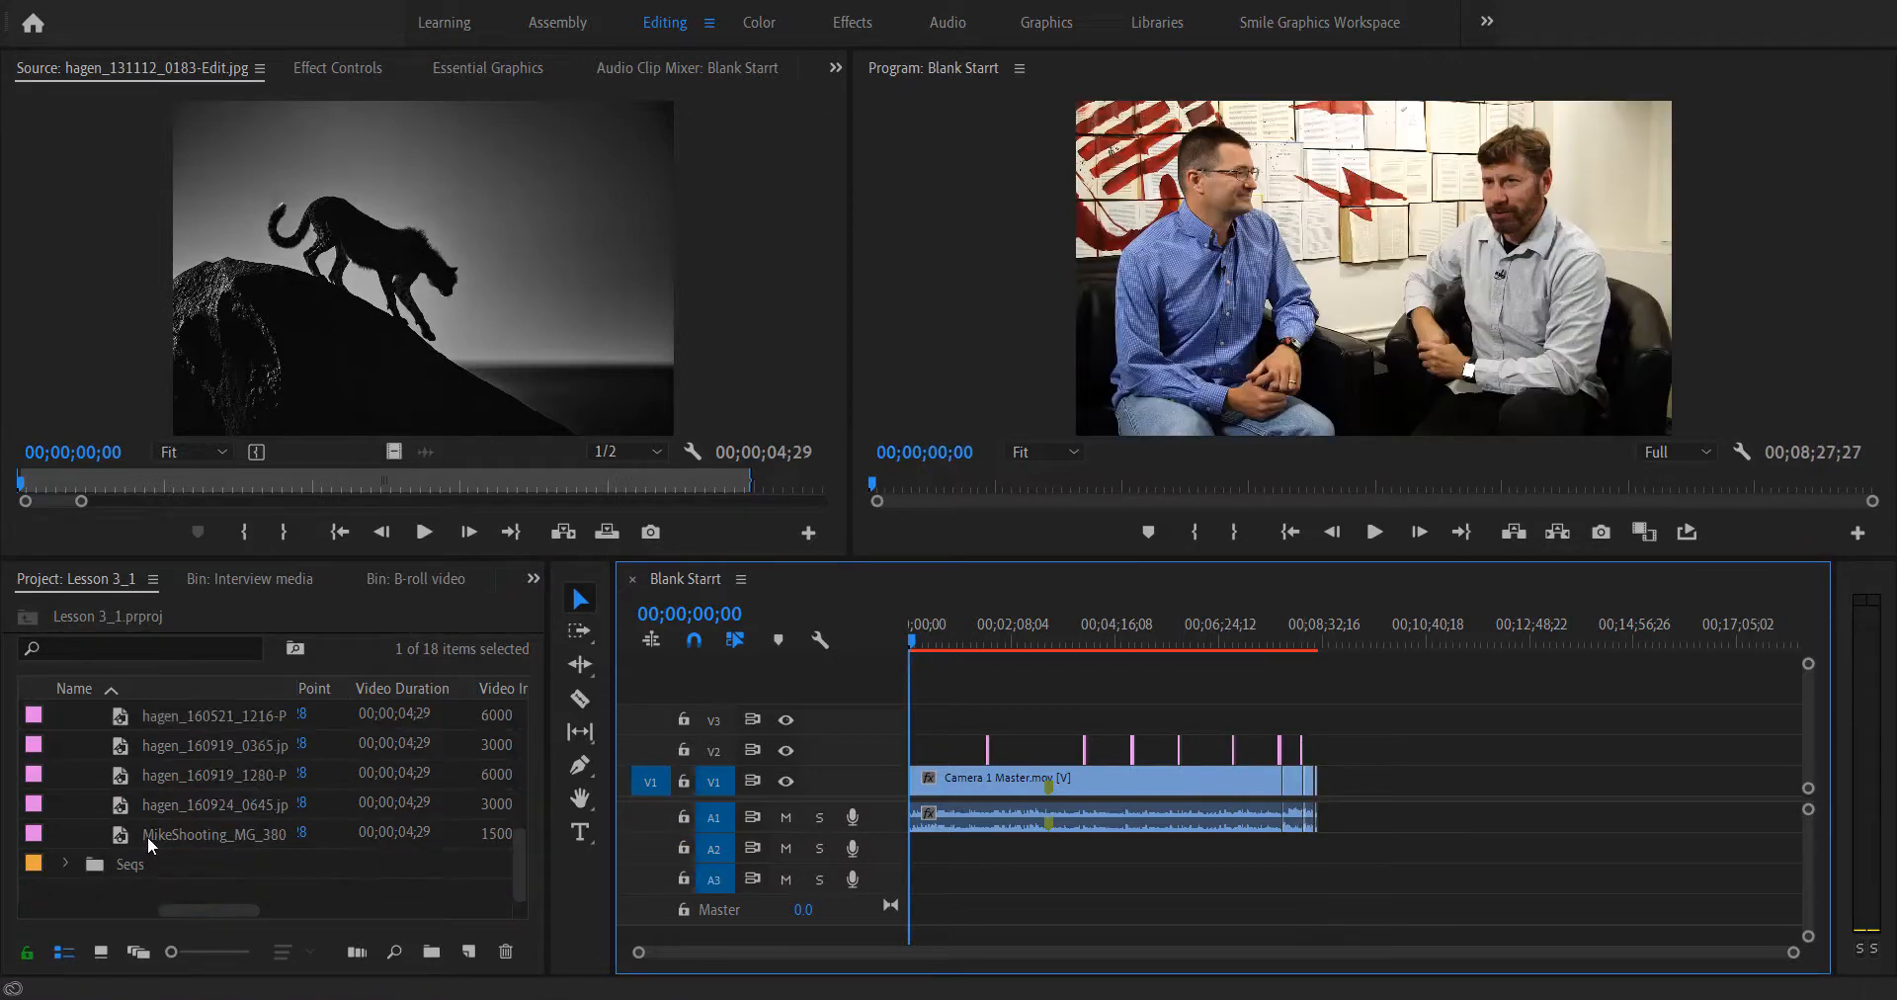
pyautogui.scroll(8, 177, 827)
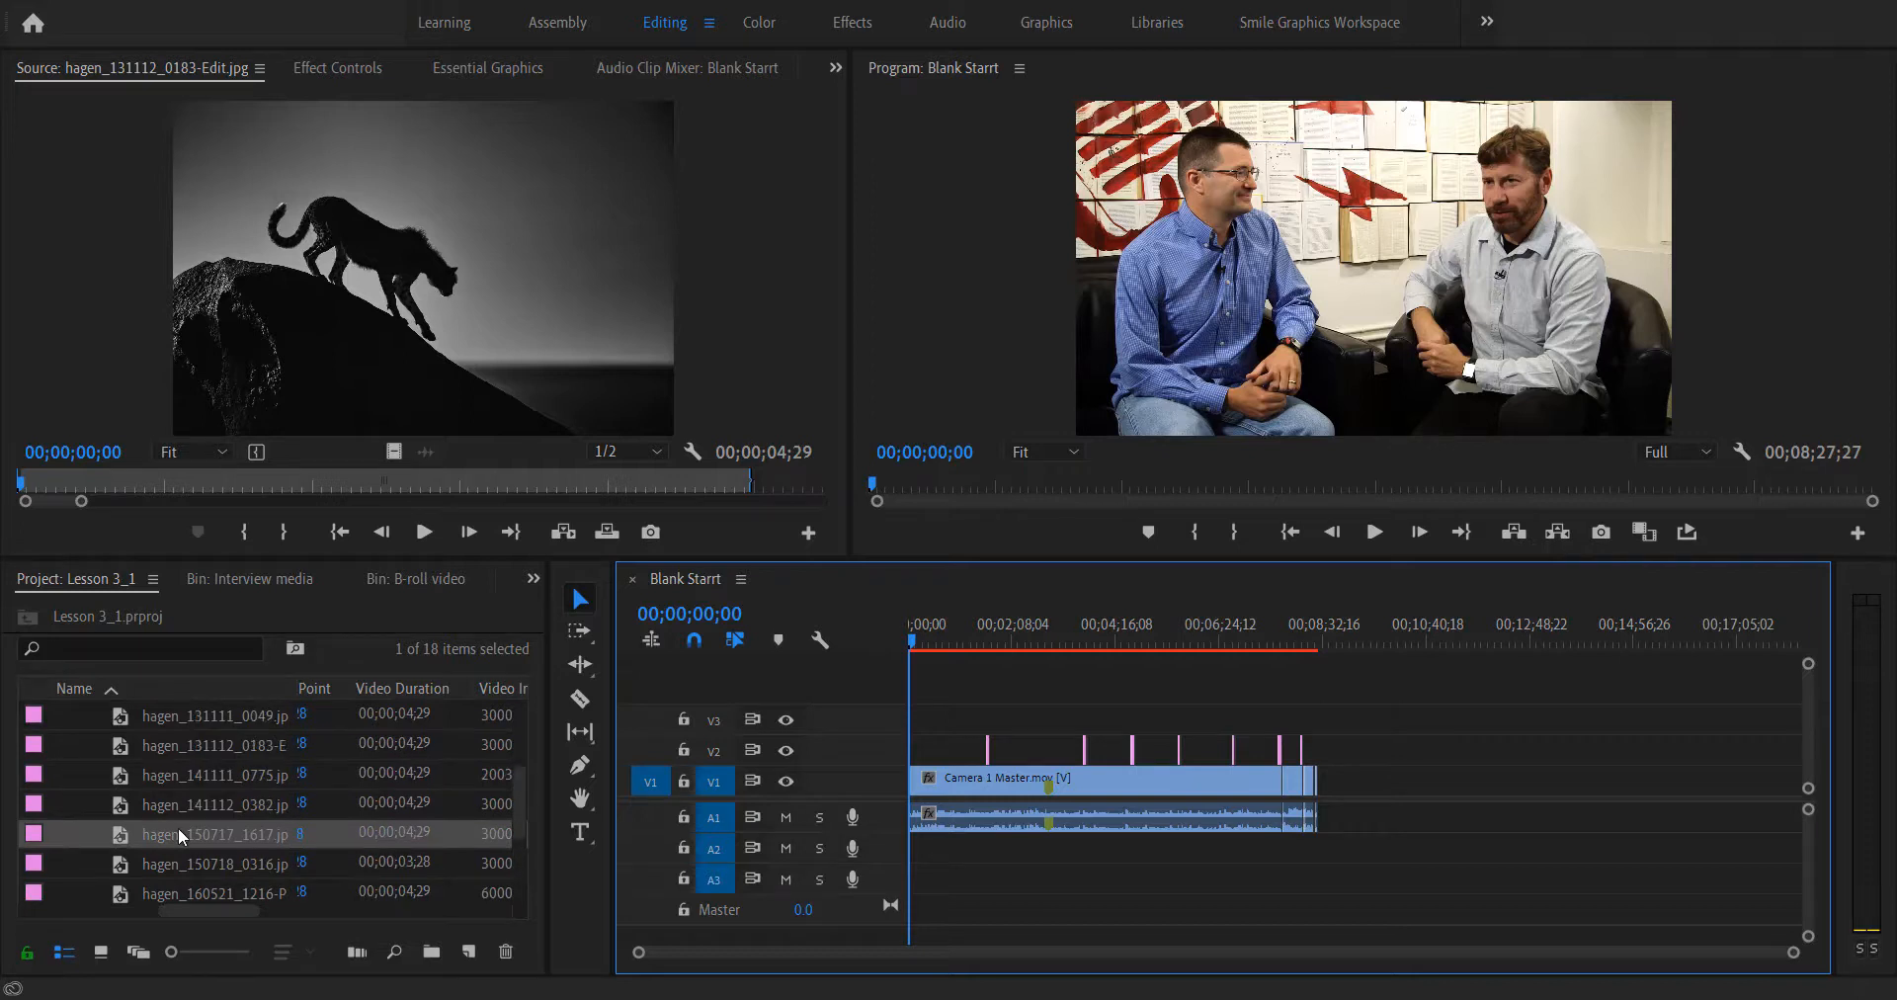
# Examine the contents of the Pics_for_Abba_Shapiro_Mik and Seqs bins in the project, collapsing each bin when done
pyautogui.scroll(2, 178, 827)
pyautogui.click(67, 773)
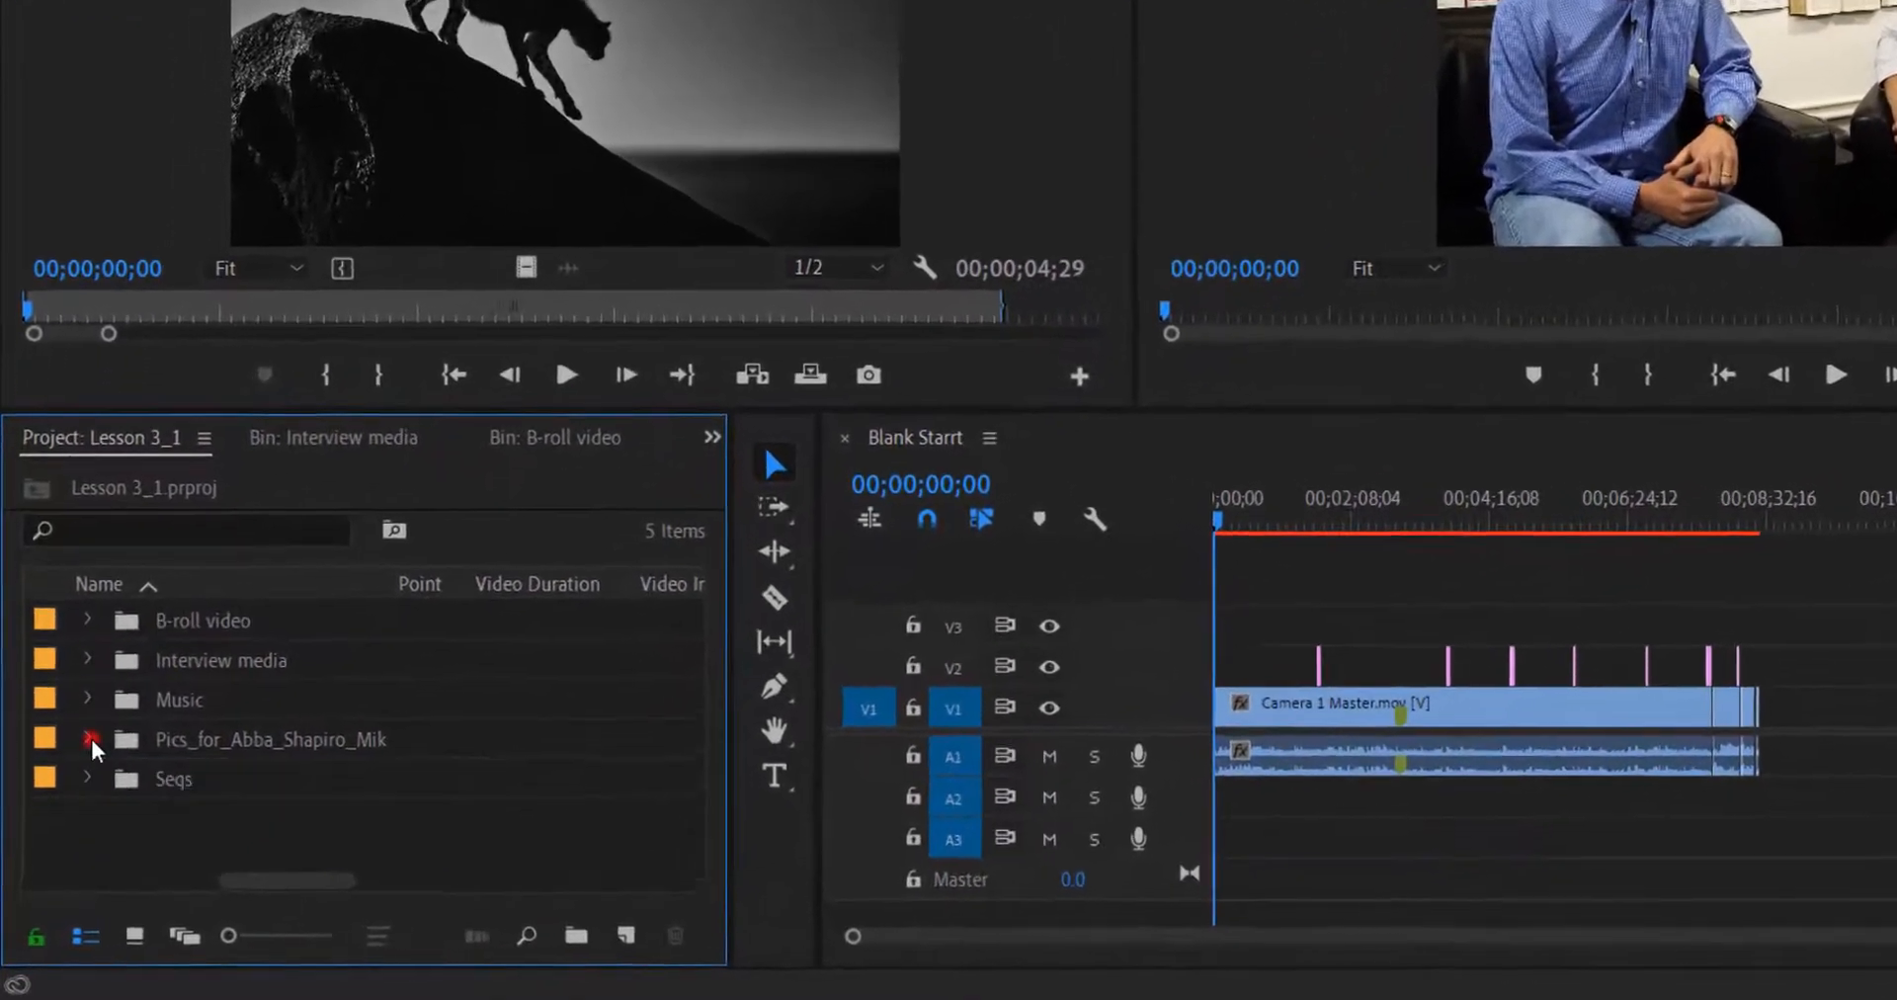
pyautogui.click(75, 777)
pyautogui.scroll(2, 287, 607)
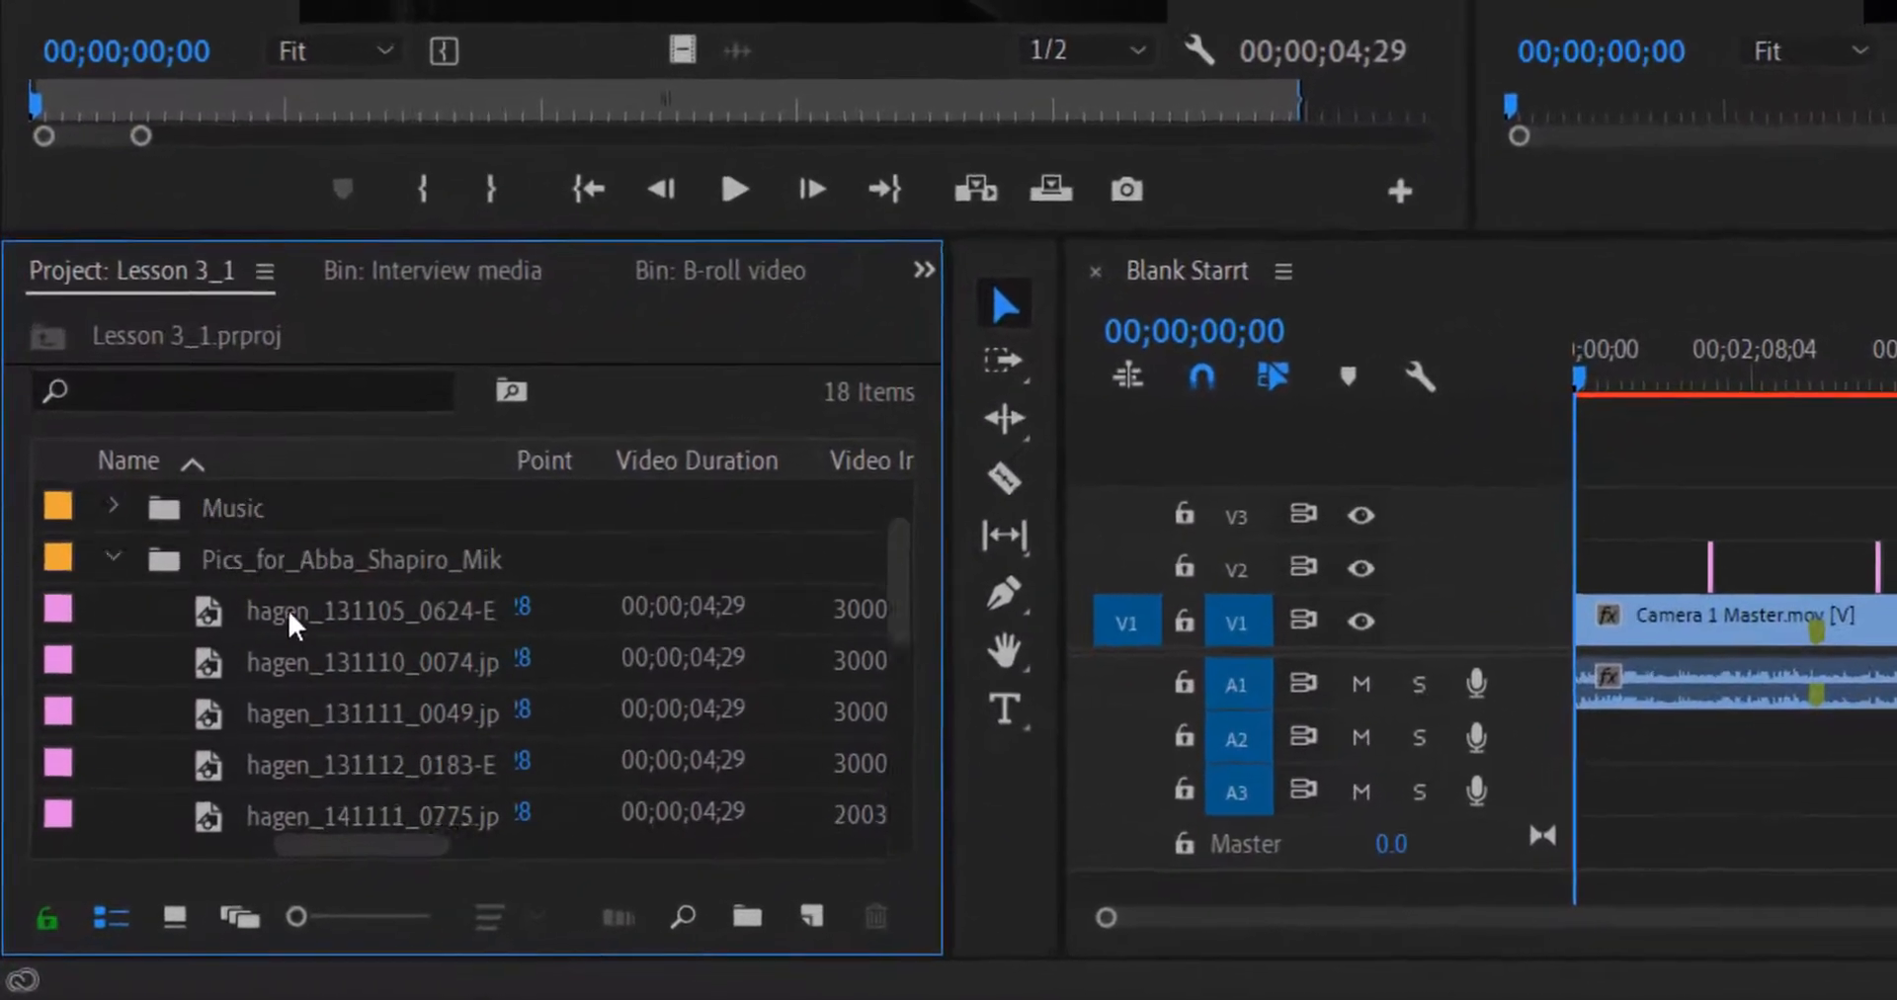
pyautogui.click(240, 591)
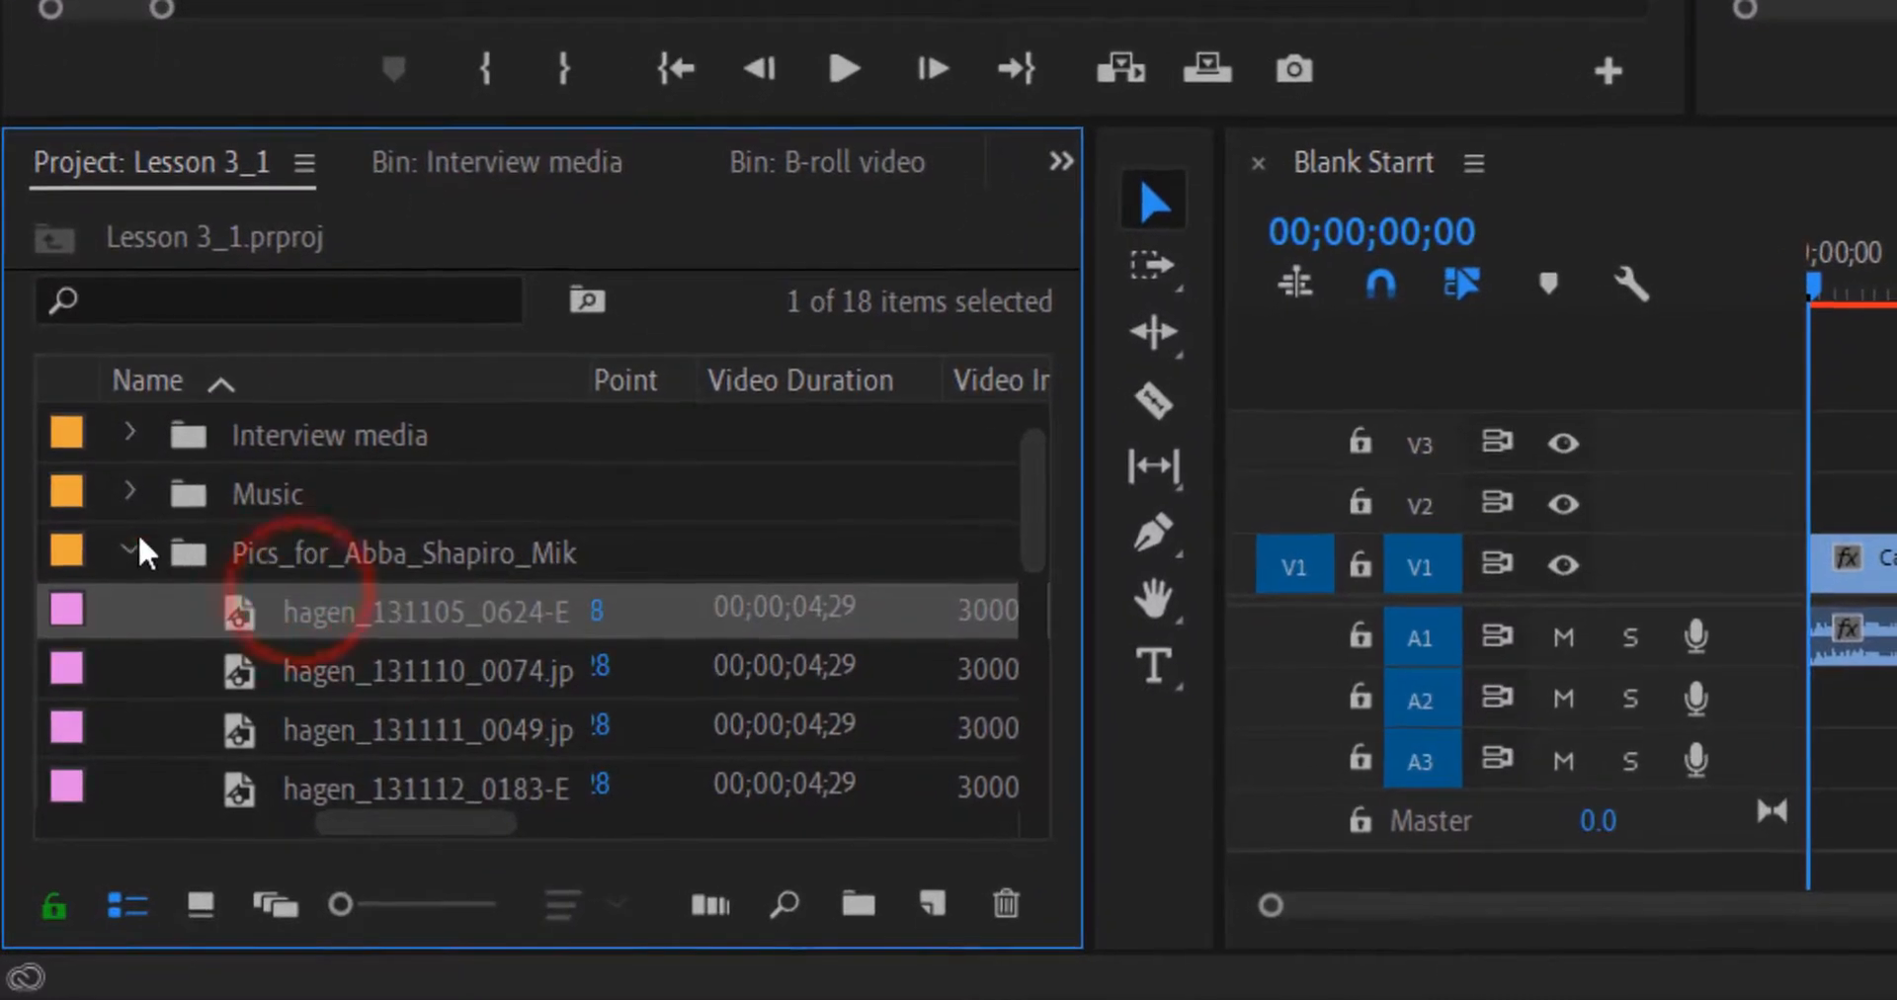
pyautogui.click(138, 541)
pyautogui.click(127, 555)
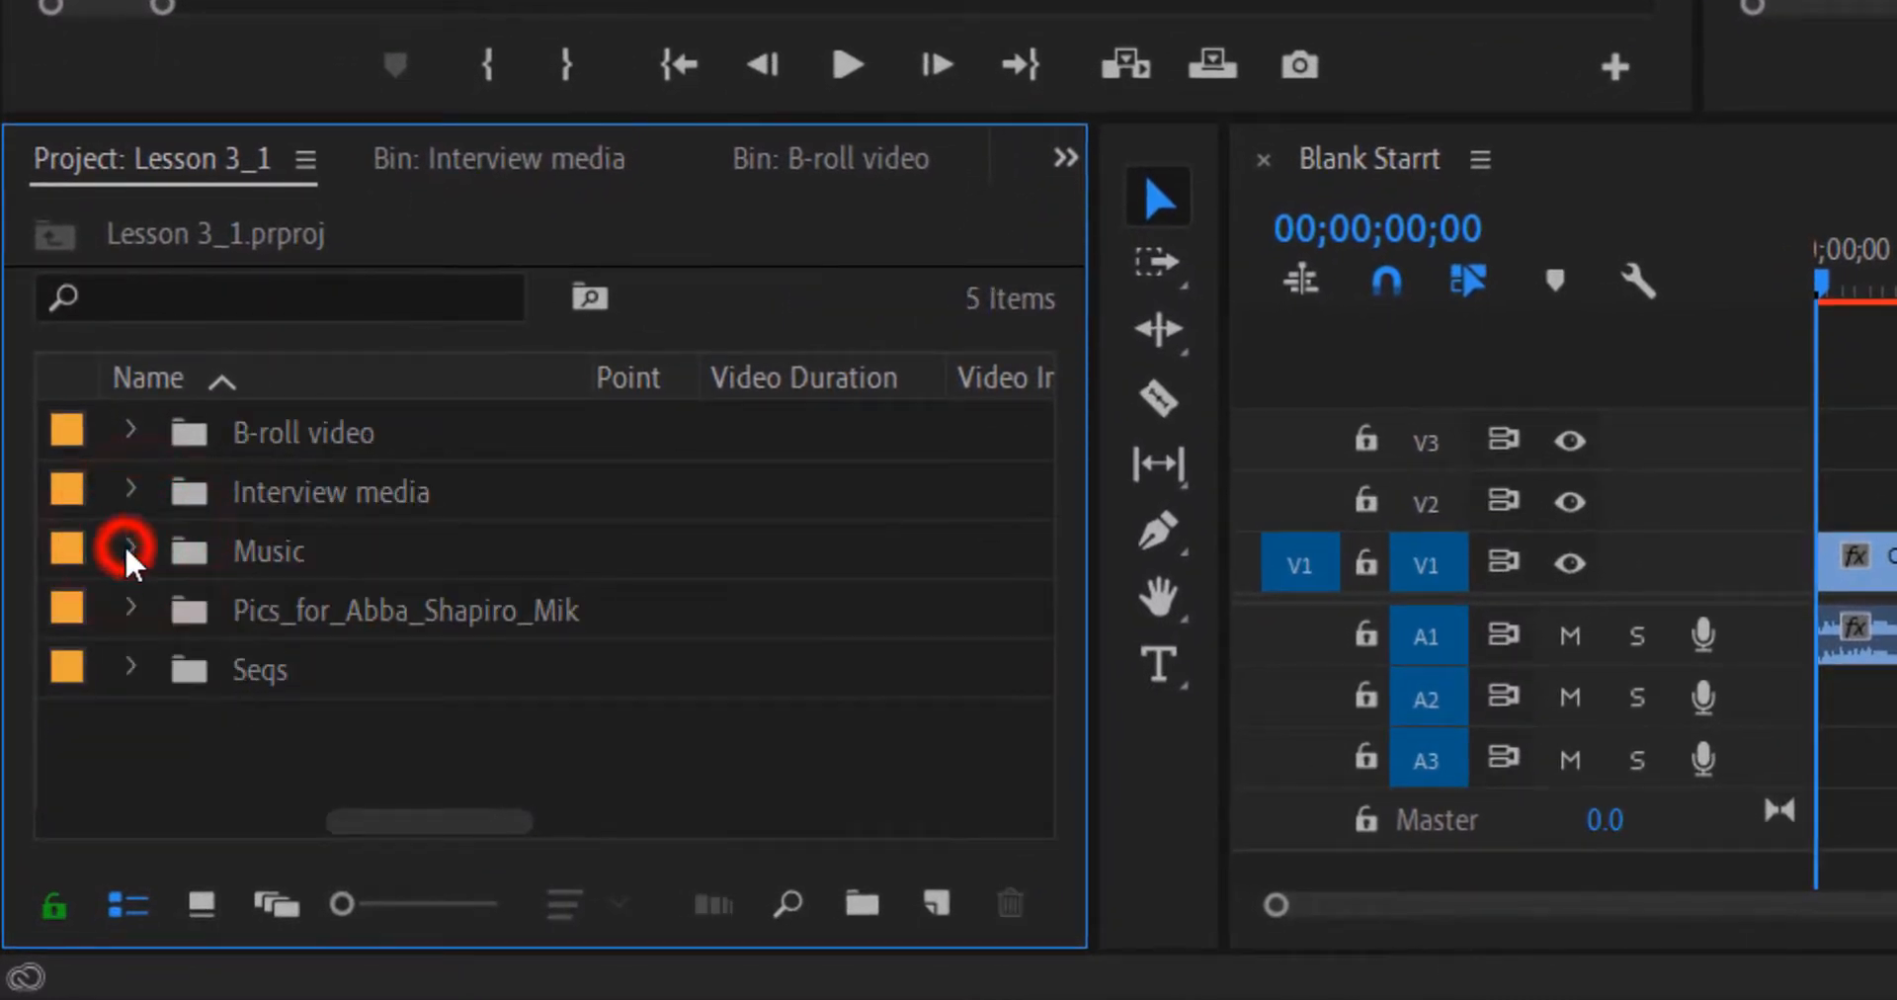
pyautogui.click(125, 677)
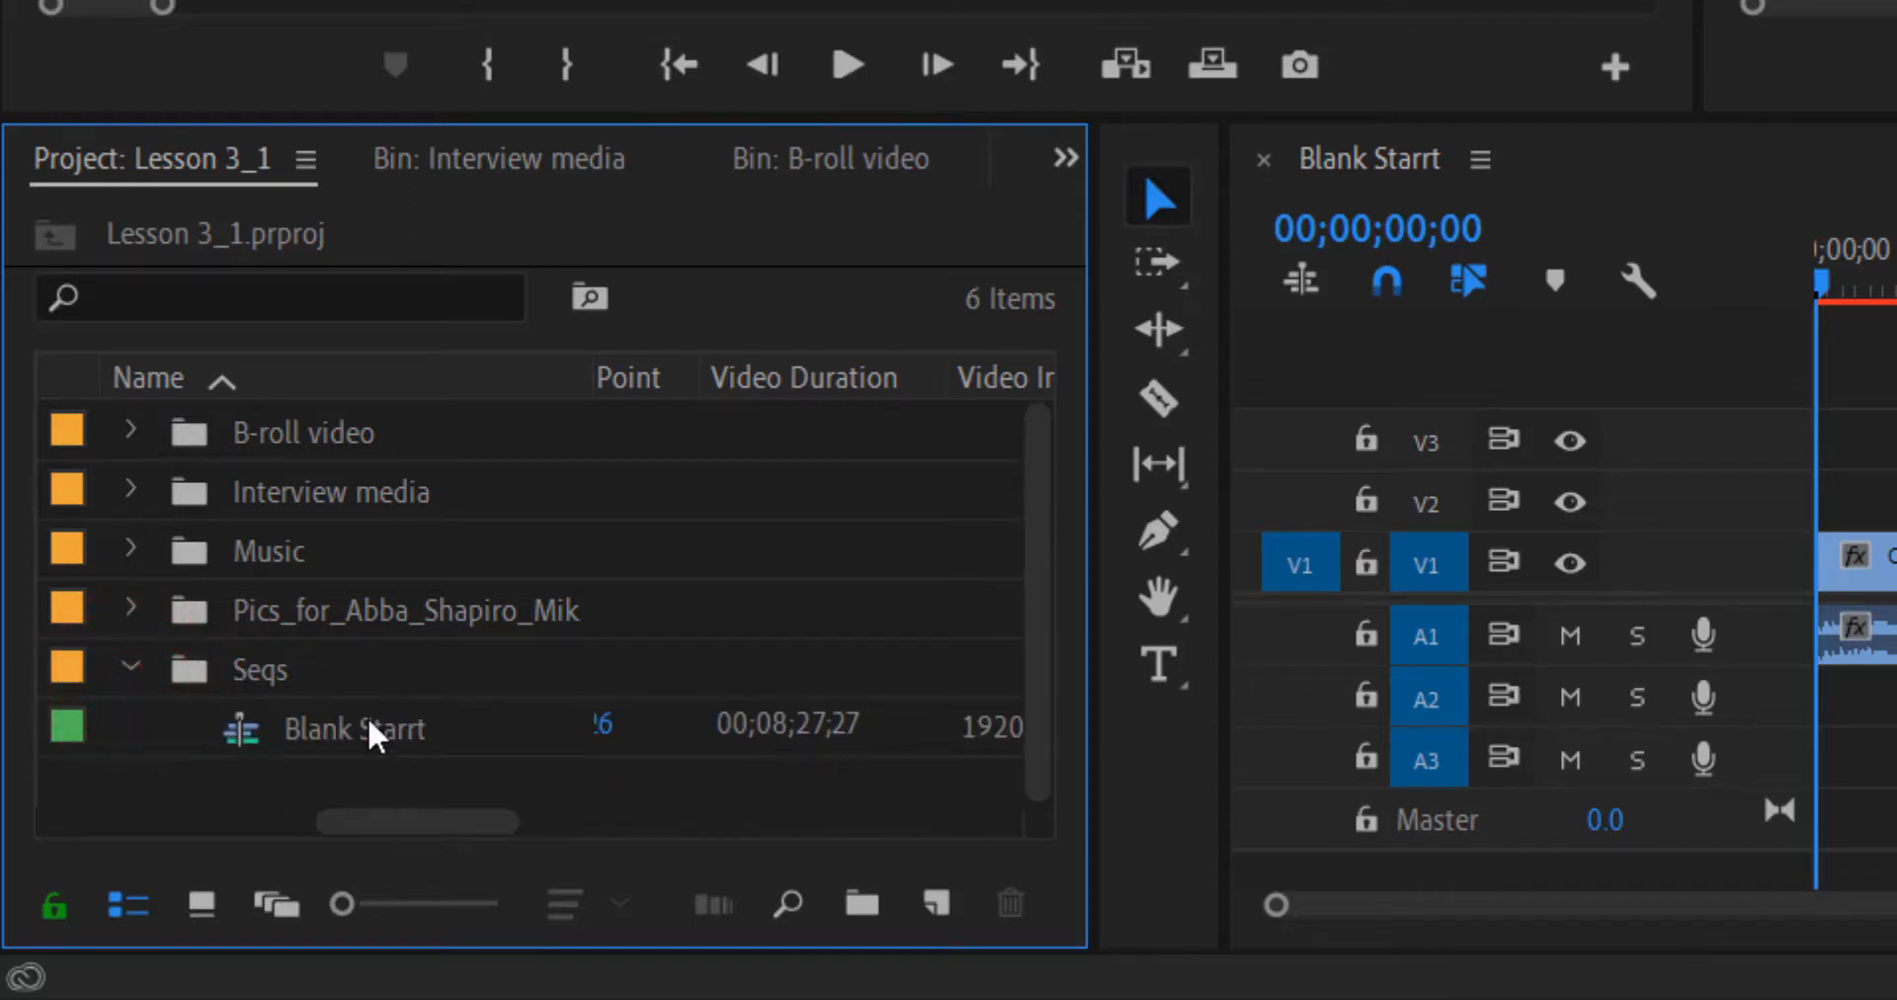
pyautogui.click(129, 662)
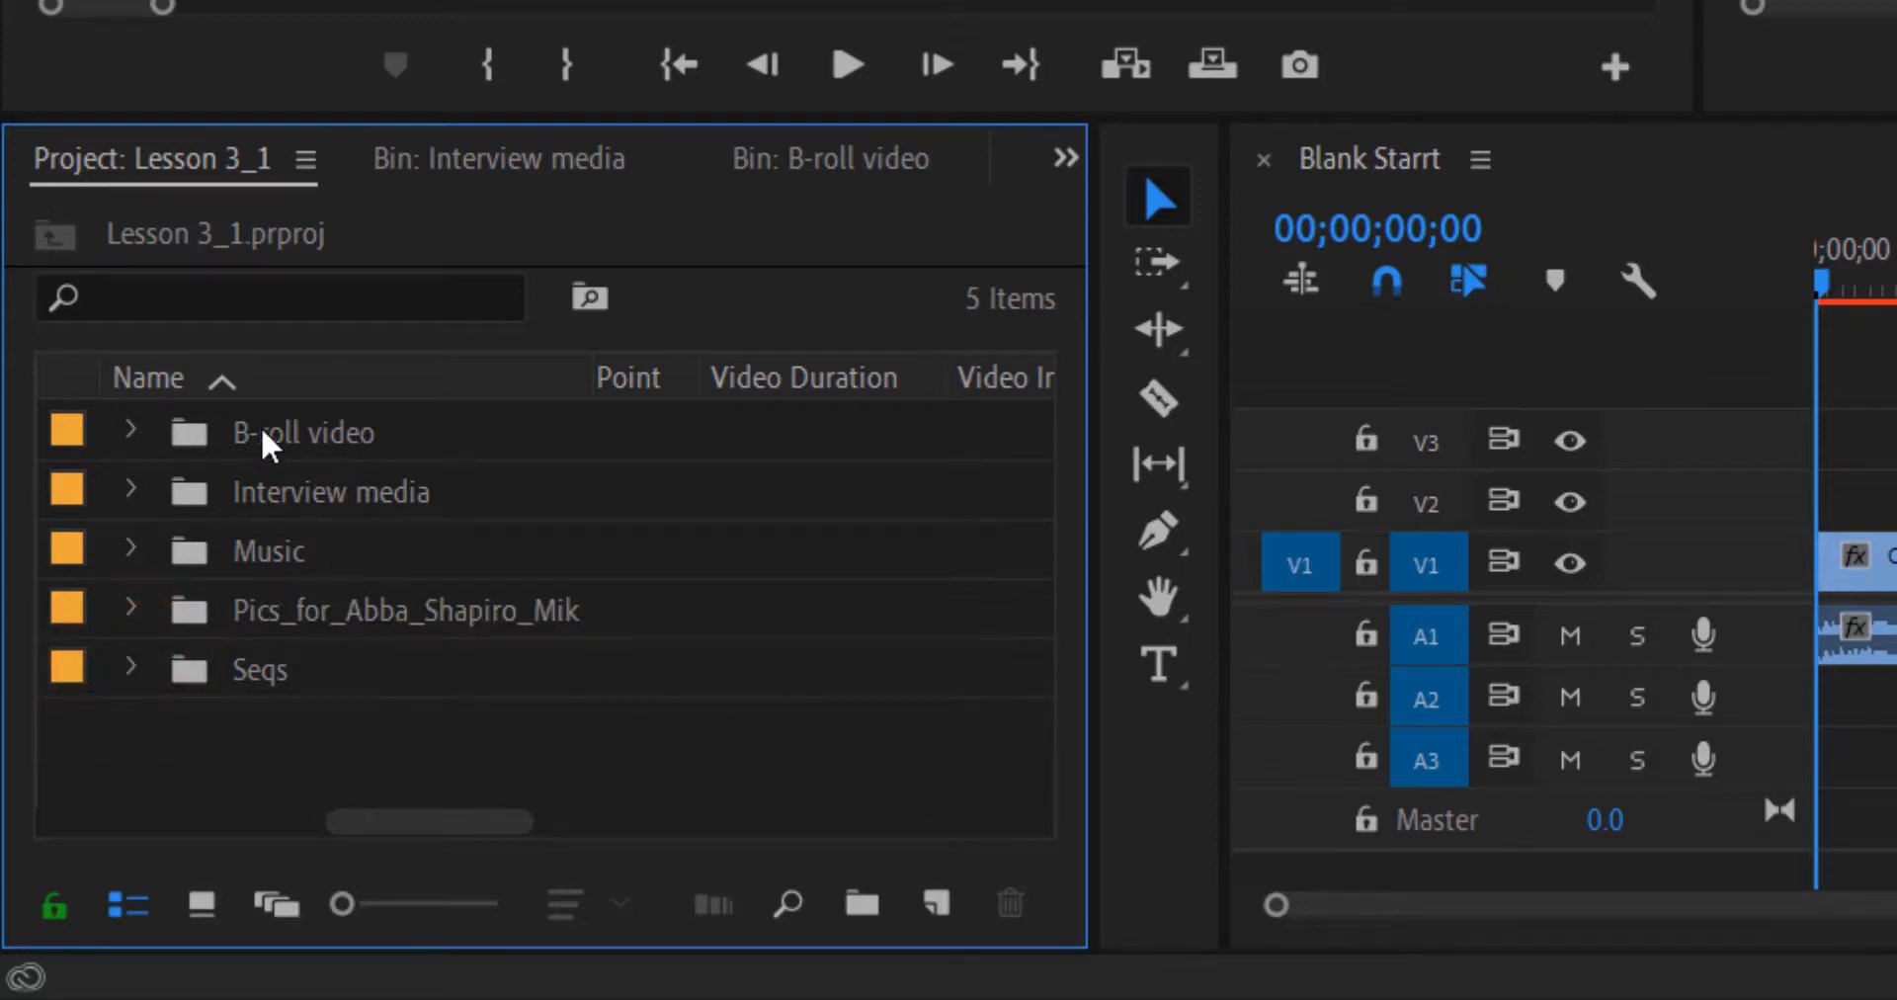
# Place timelapse.mov from the B-roll video bin on track V2 at about 5 minutes, and the underwater footage clip on V2 at about 2 min 48 s
pyautogui.click(131, 431)
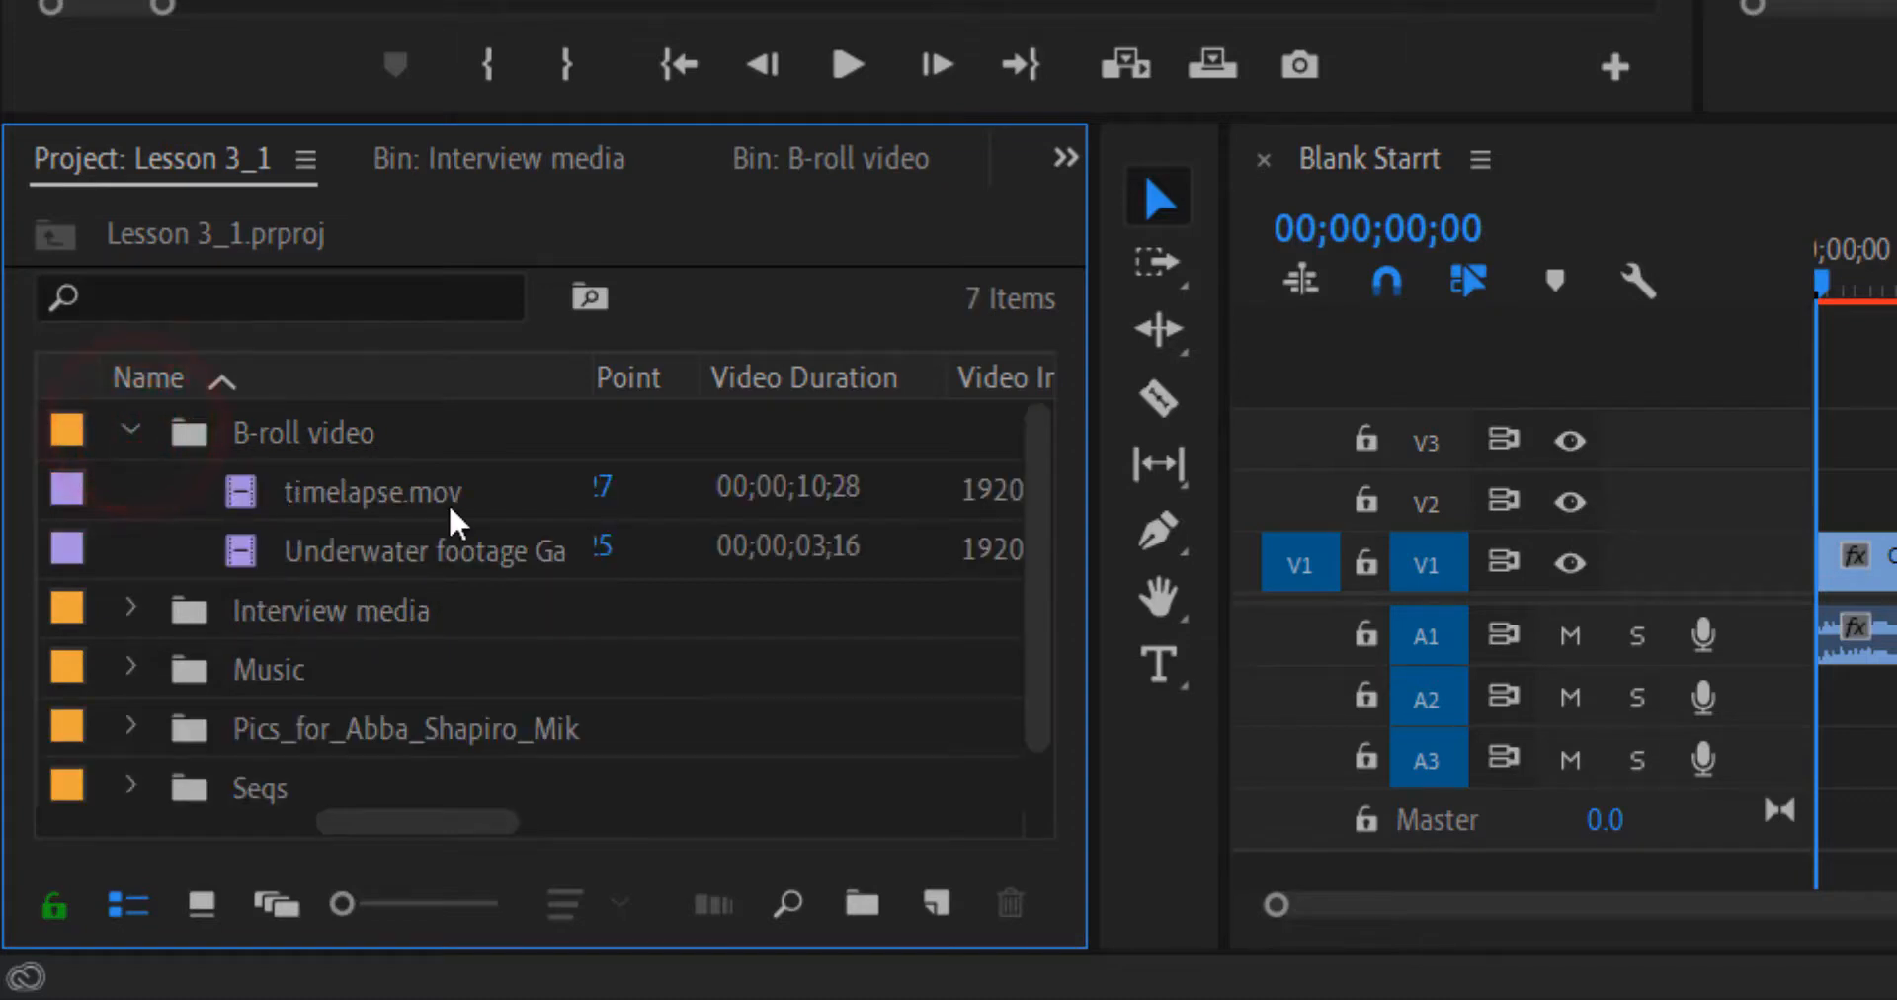
pyautogui.moveTo(482, 490); pyautogui.dragTo(1896, 504)
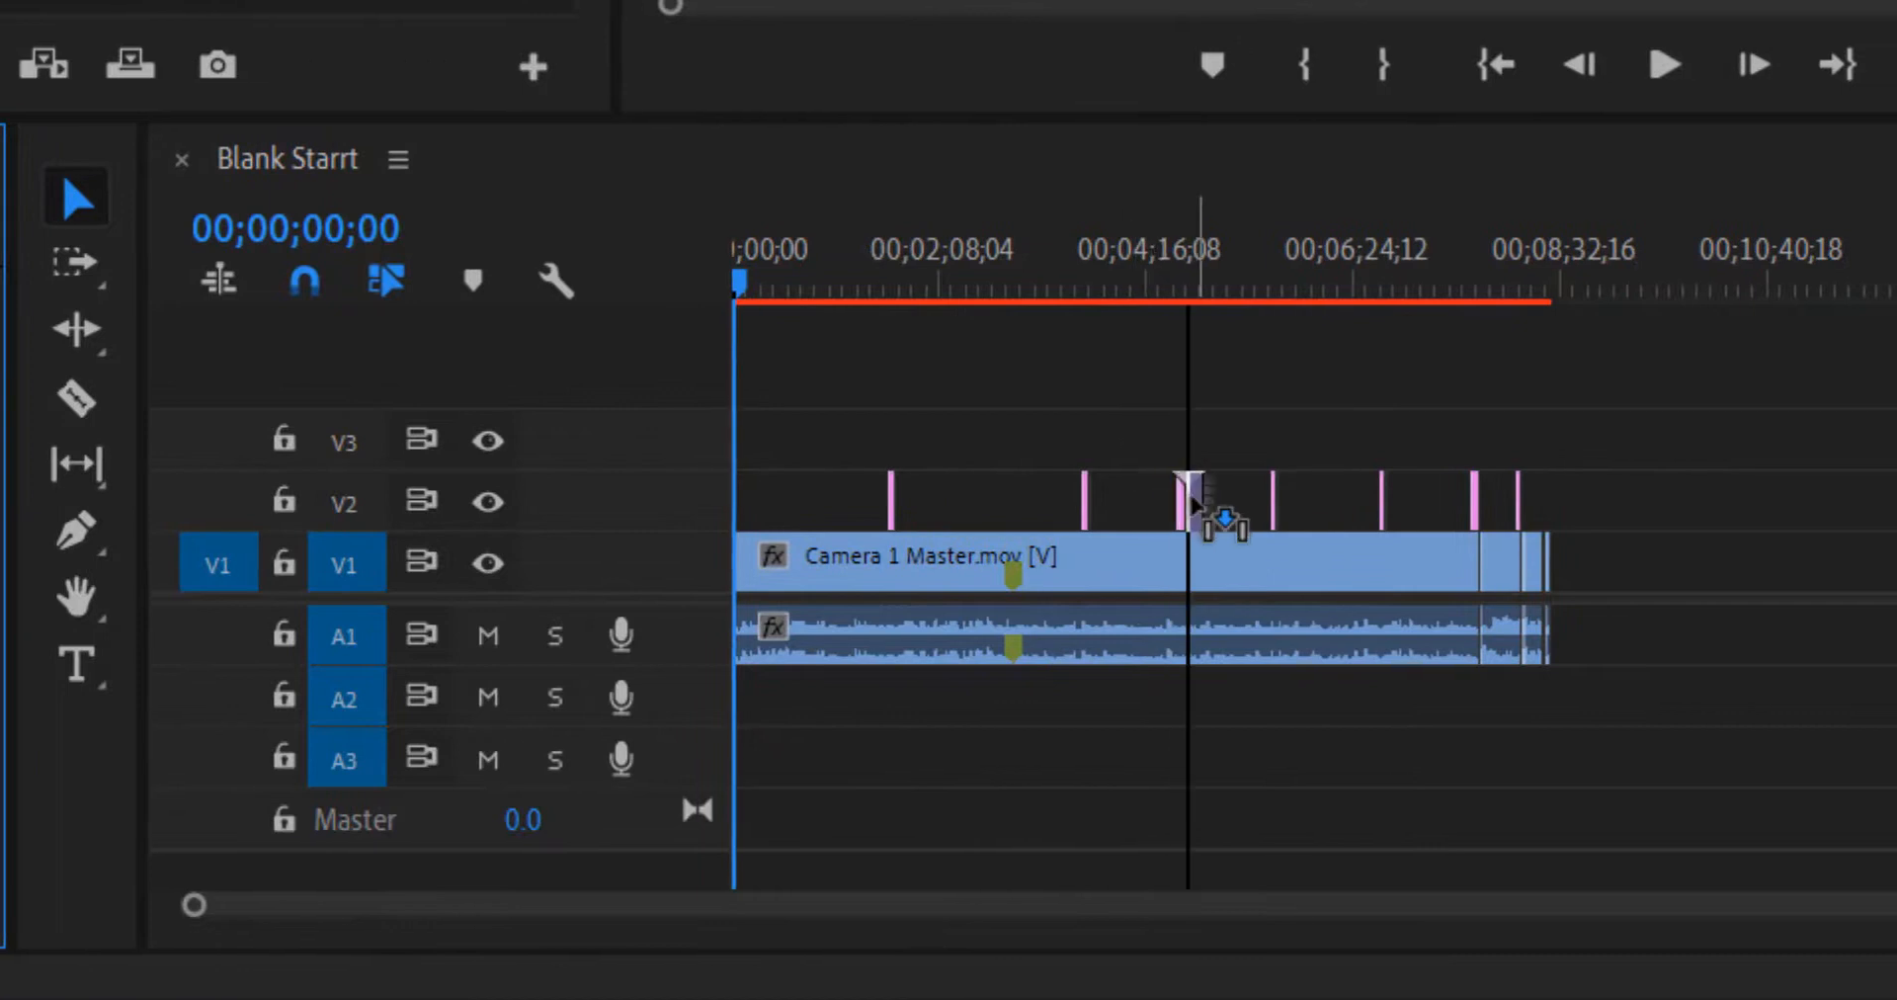
pyautogui.moveTo(1193, 502); pyautogui.dragTo(1240, 506)
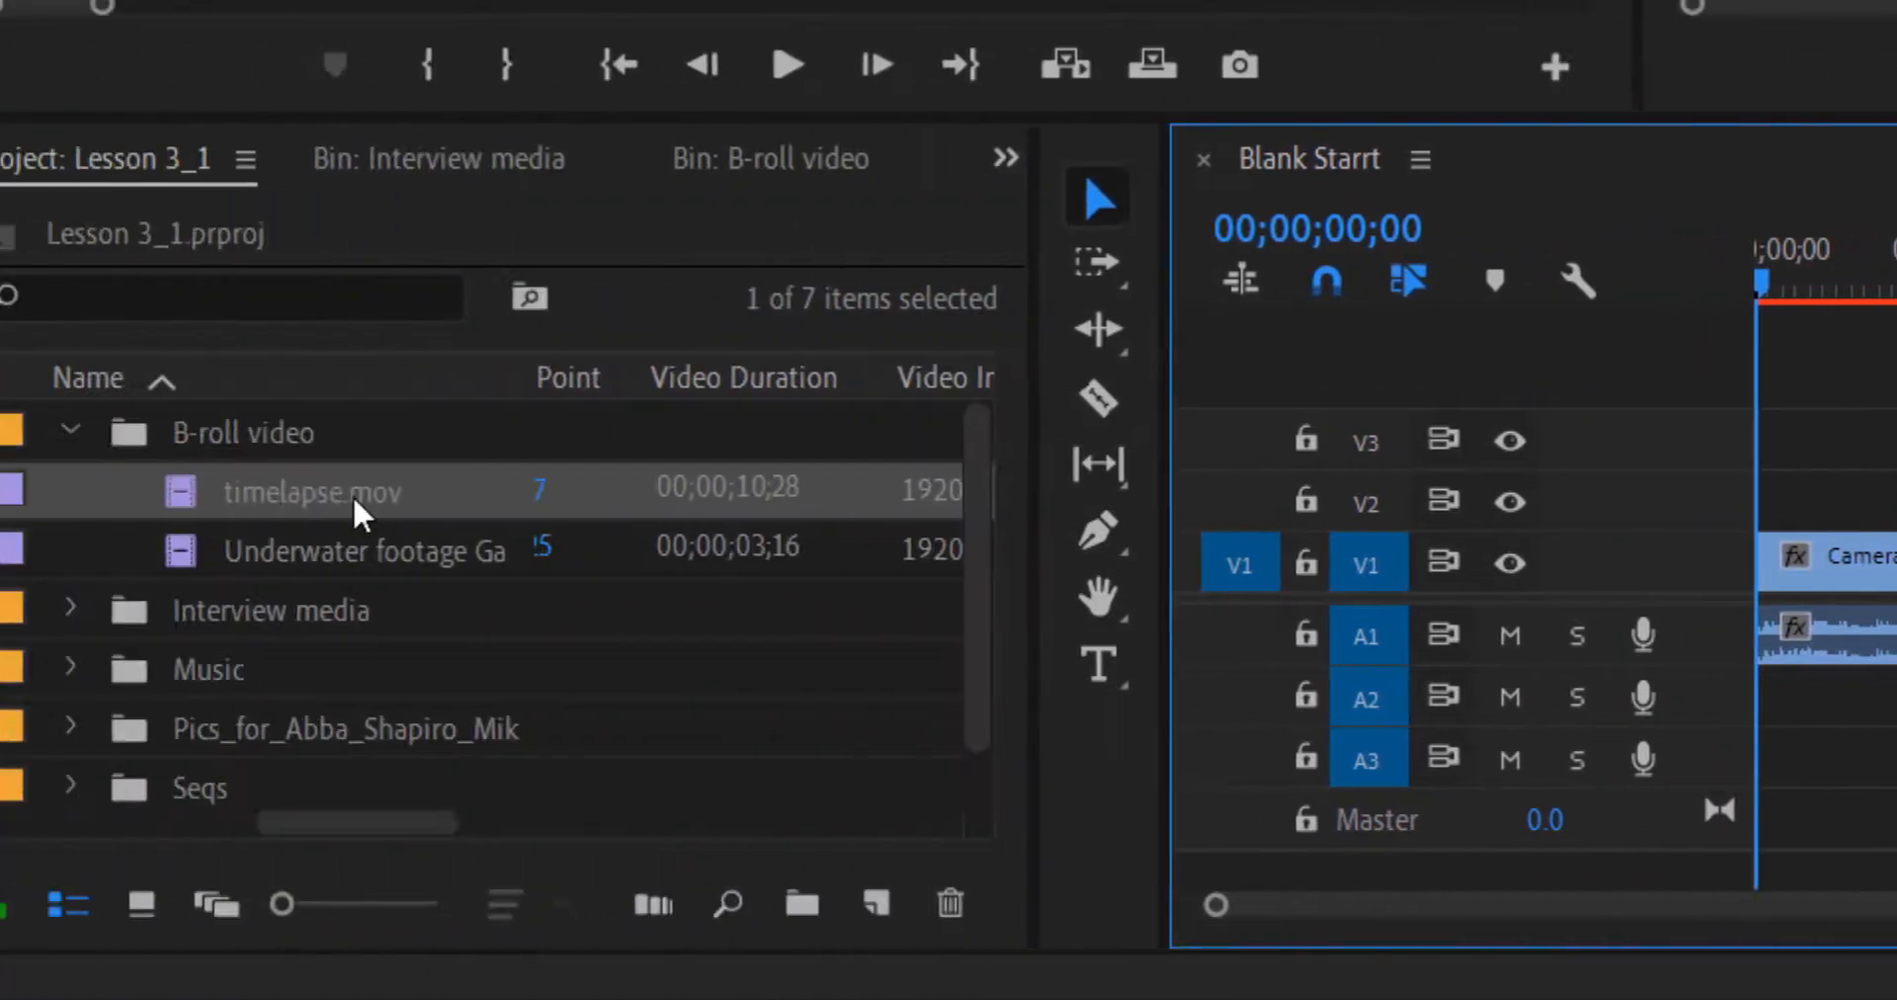
pyautogui.click(434, 549)
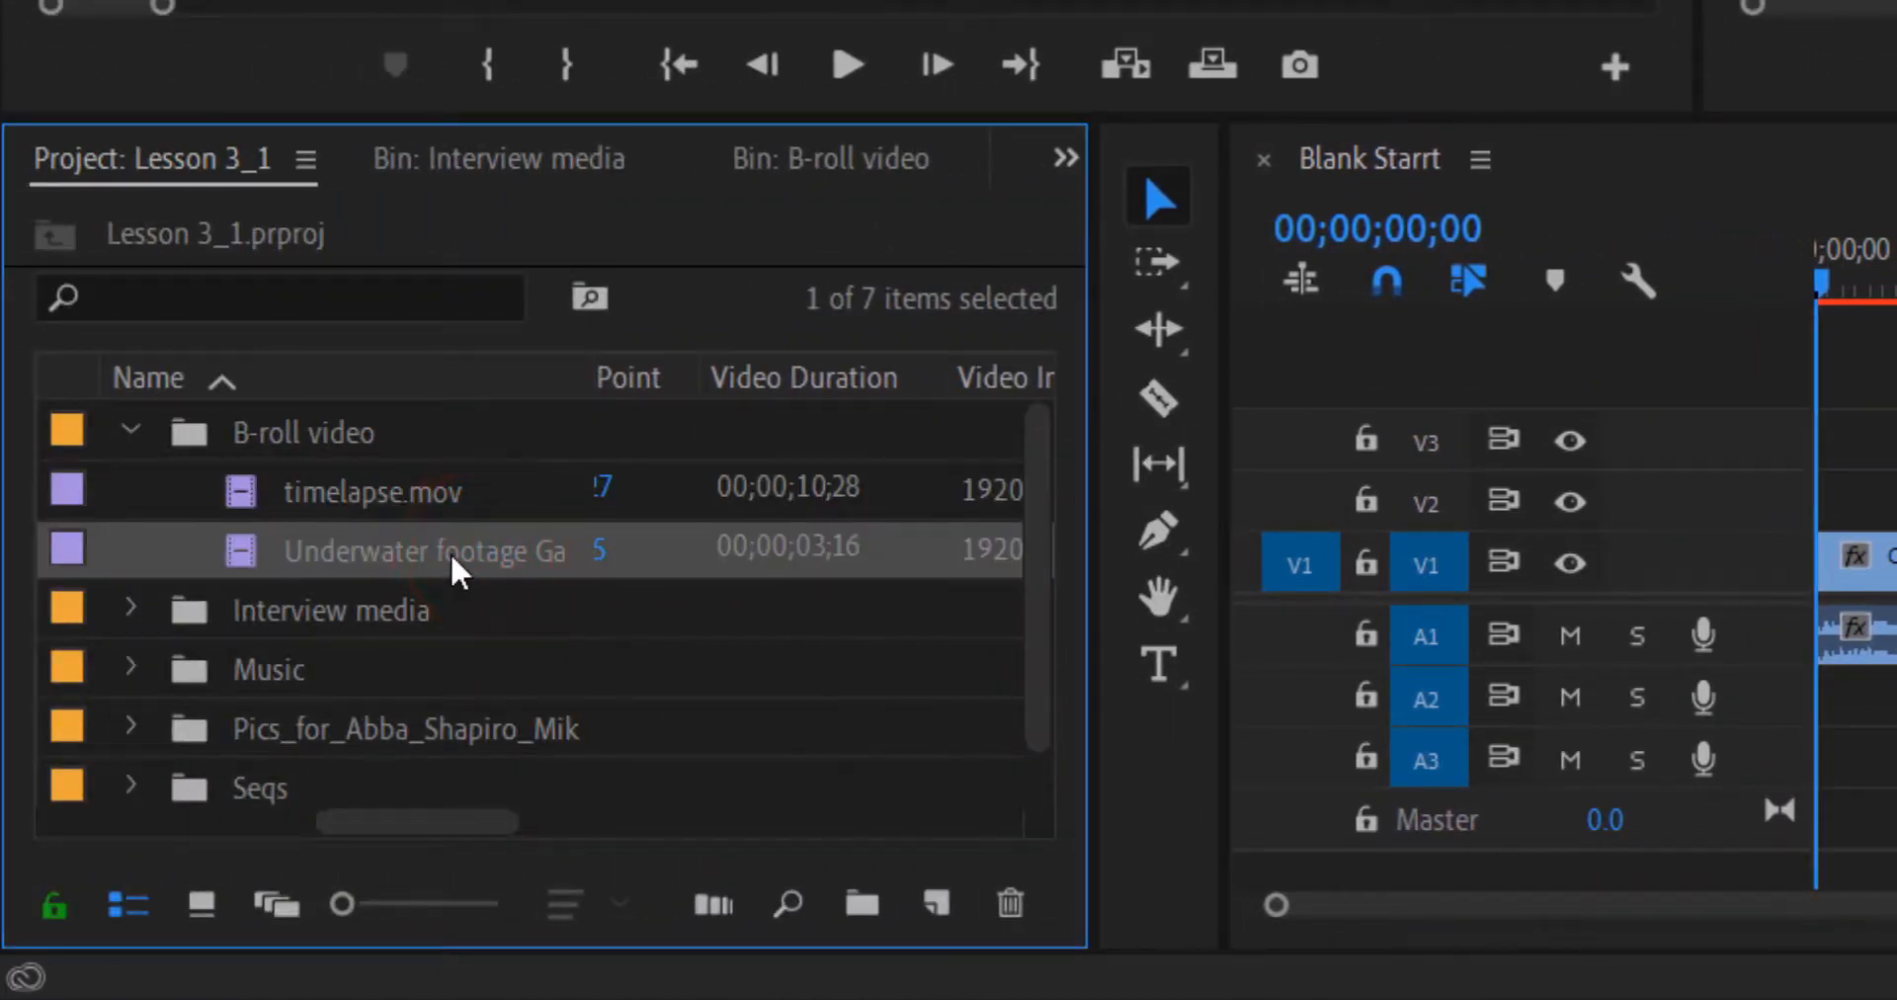
pyautogui.moveTo(303, 552)
pyautogui.mouseDown()
pyautogui.moveTo(1668, 508)
pyautogui.moveTo(981, 502)
pyautogui.moveTo(995, 517)
pyautogui.mouseUp()
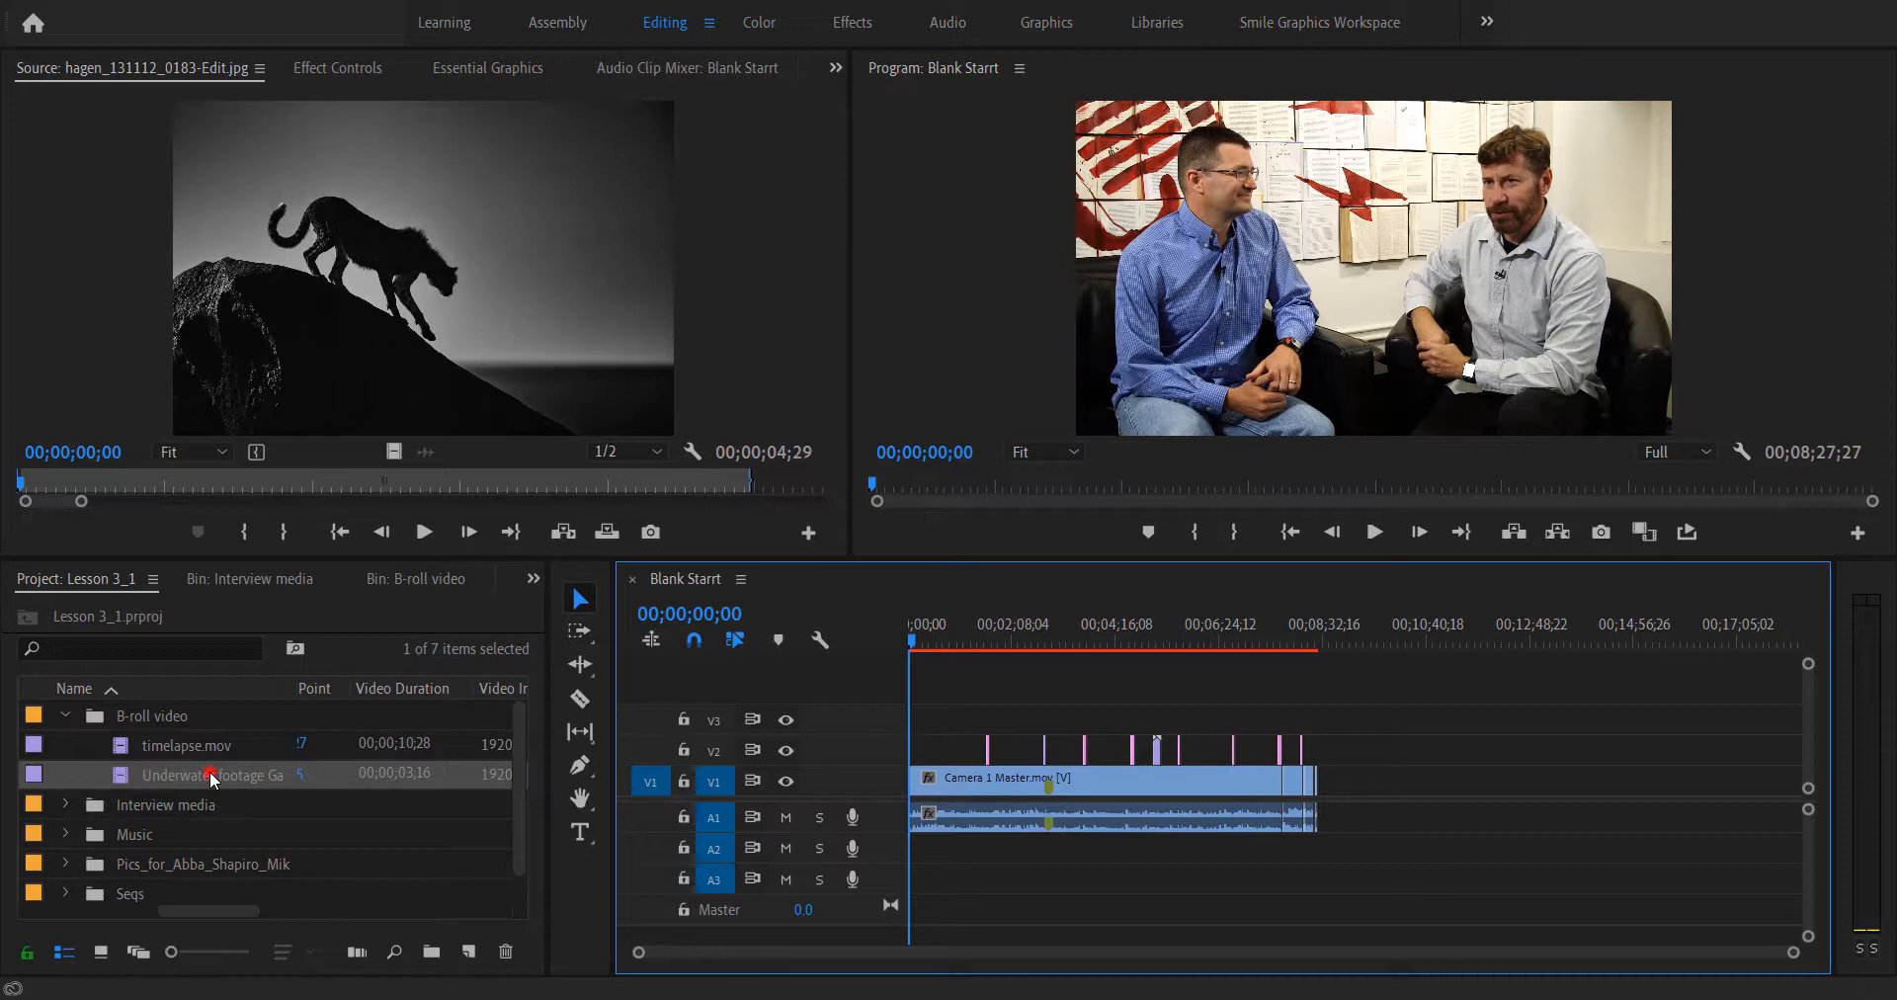
# Open Underwater footage Galapagos.mov in the Source monitor and play it from its out point, stopping a few seconds beyond
pyautogui.click(211, 775)
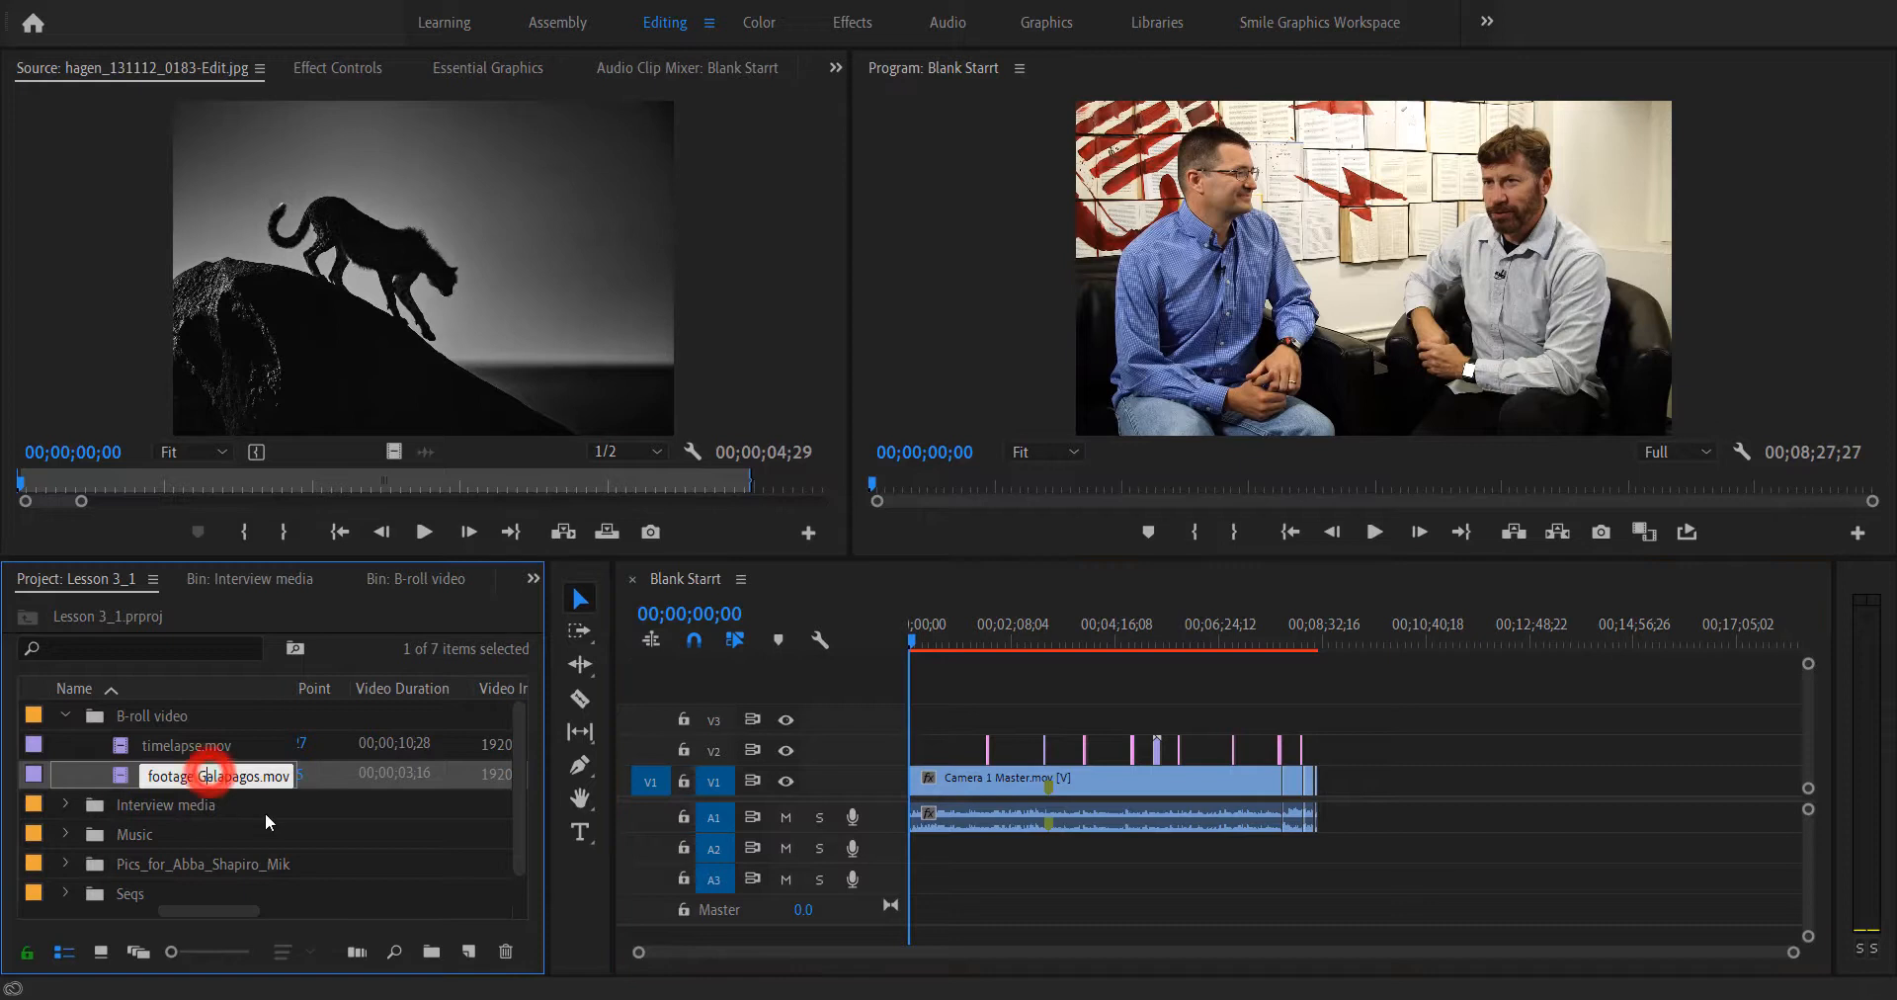
pyautogui.click(343, 780)
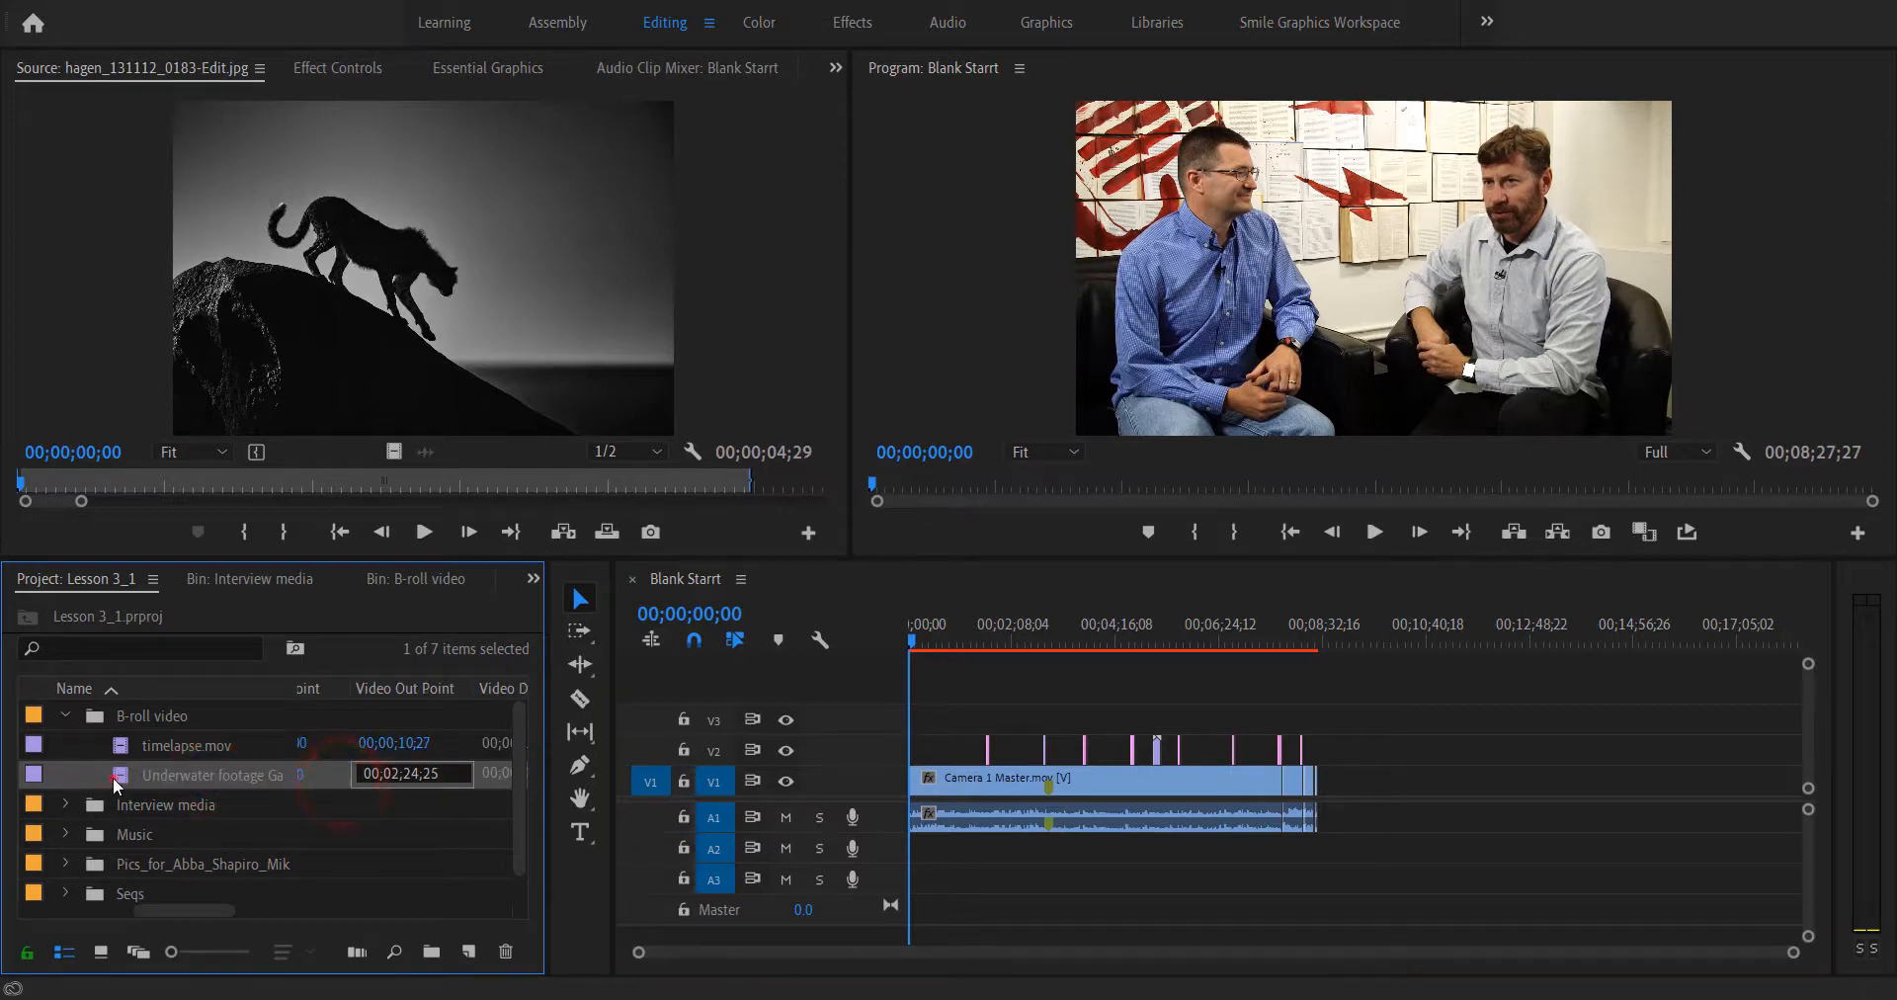
pyautogui.doubleClick(85, 776)
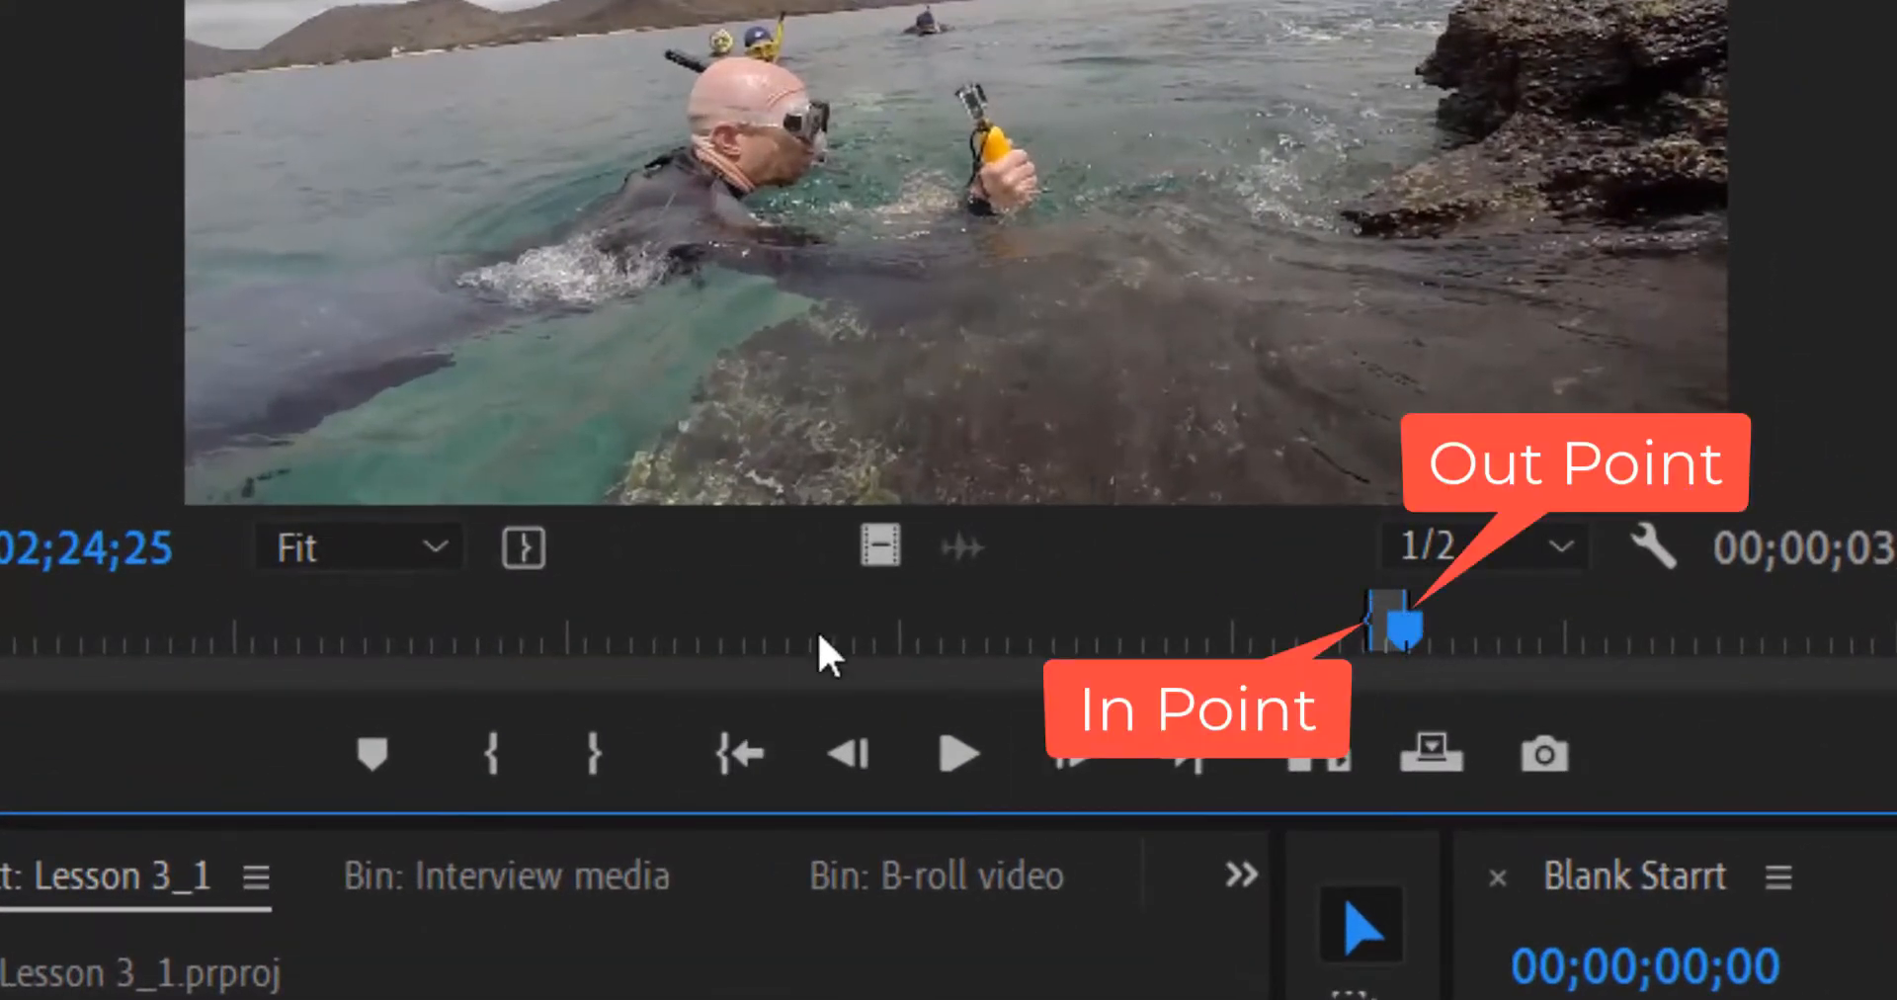
pyautogui.click(965, 763)
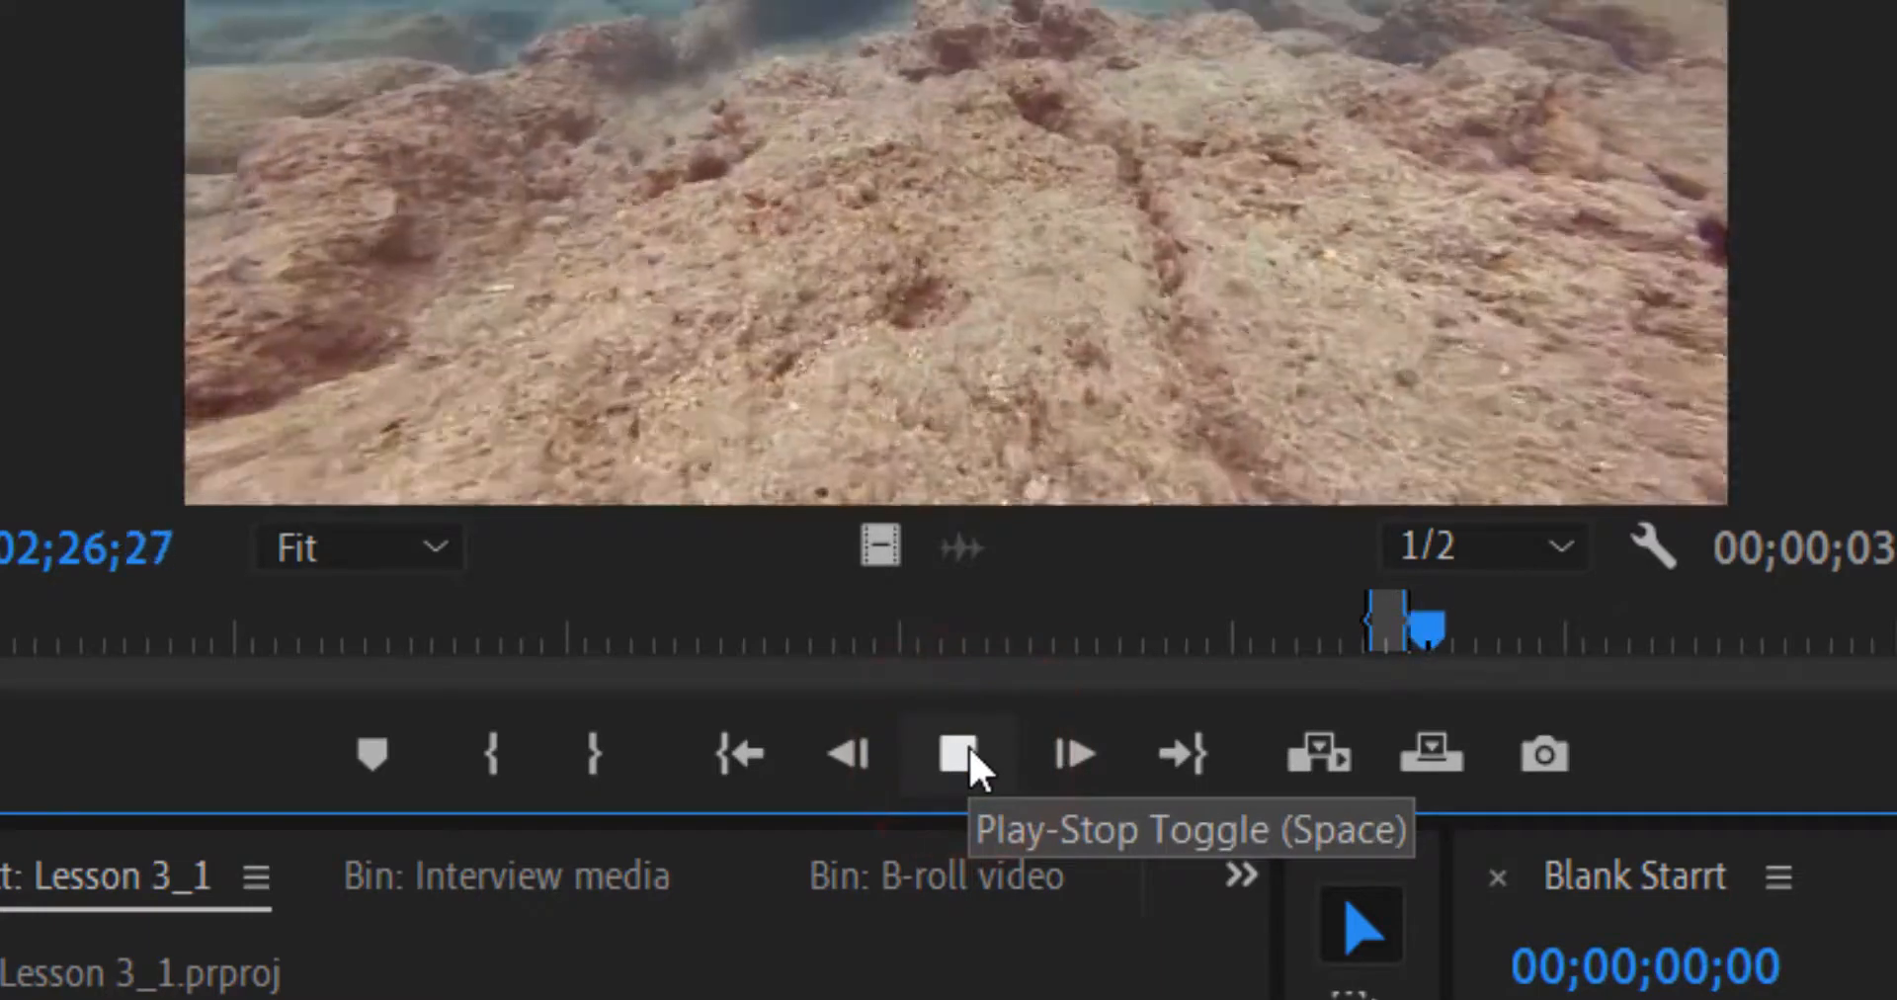
pyautogui.click(964, 747)
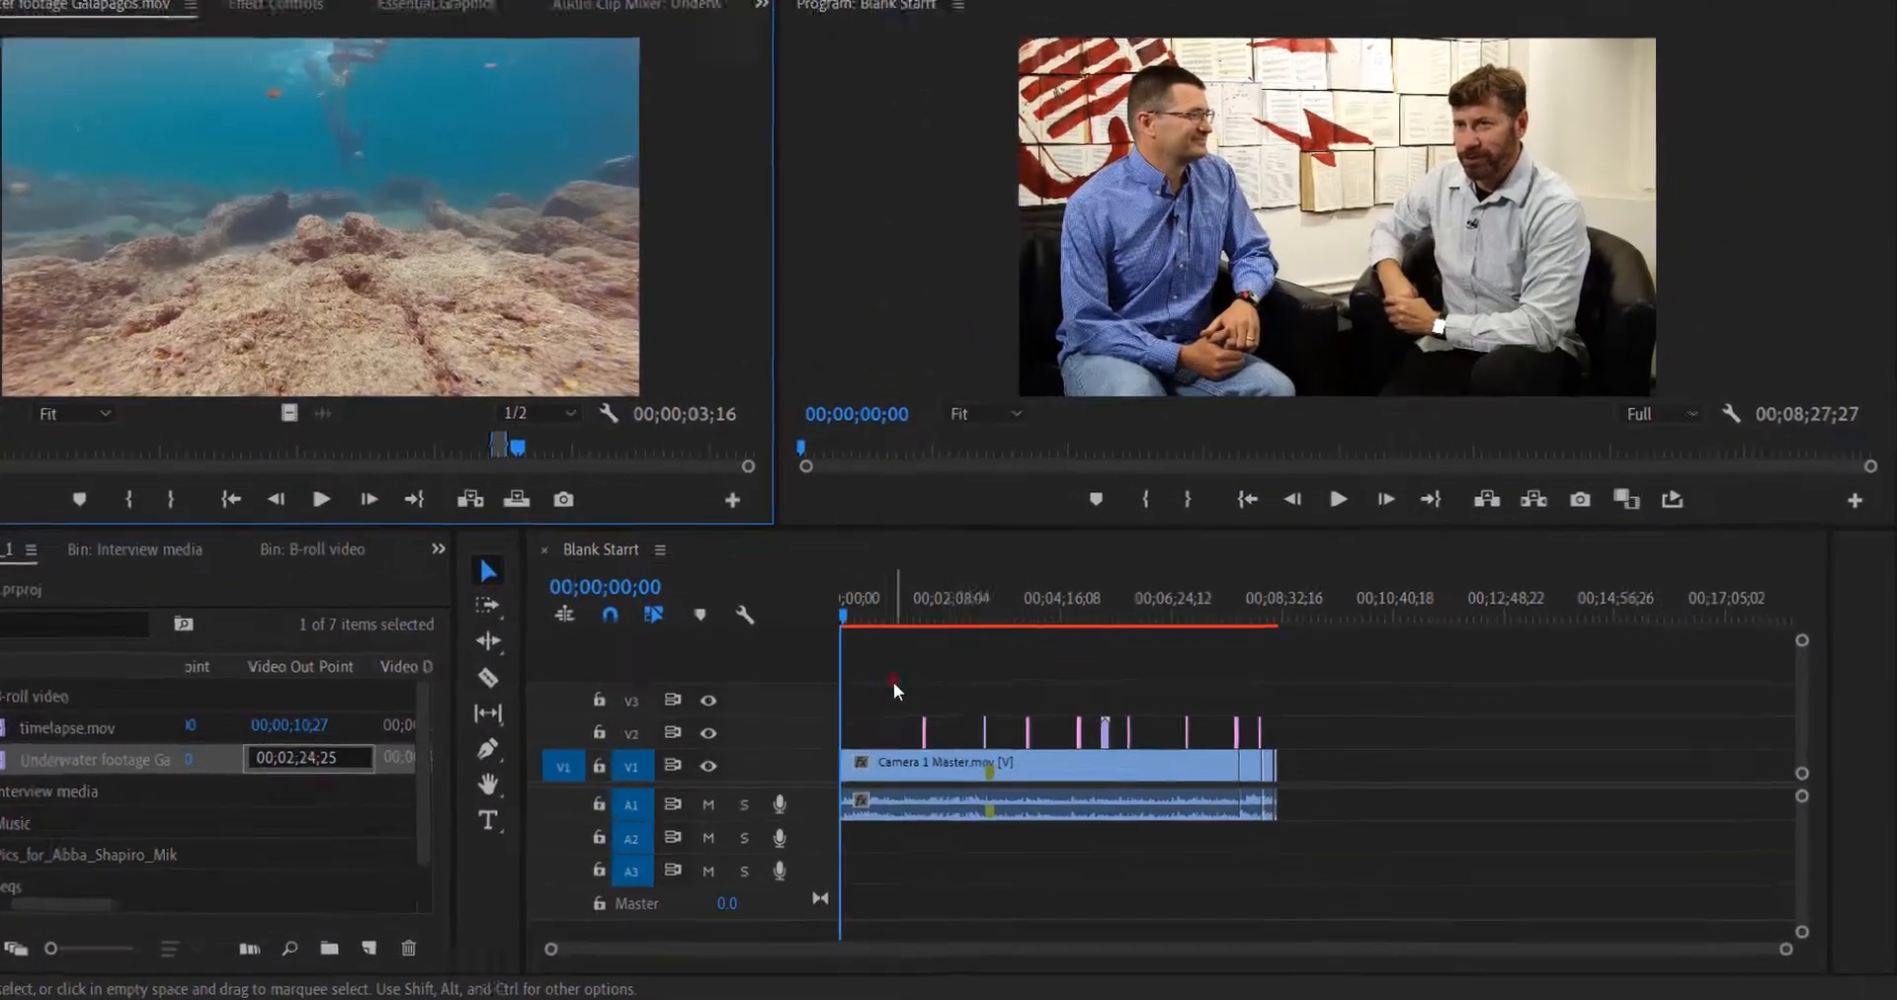
# Examine the effect controls of Camera 1 Master.mov in the sequence, including the opacity blend mode options, and deselect the clip
pyautogui.click(1070, 742)
pyautogui.moveTo(625, 595)
pyautogui.mouseDown()
pyautogui.moveTo(937, 812)
pyautogui.moveTo(780, 609)
pyautogui.moveTo(961, 837)
pyautogui.moveTo(1021, 869)
pyautogui.moveTo(1182, 792)
pyautogui.mouseUp()
pyautogui.click(1197, 803)
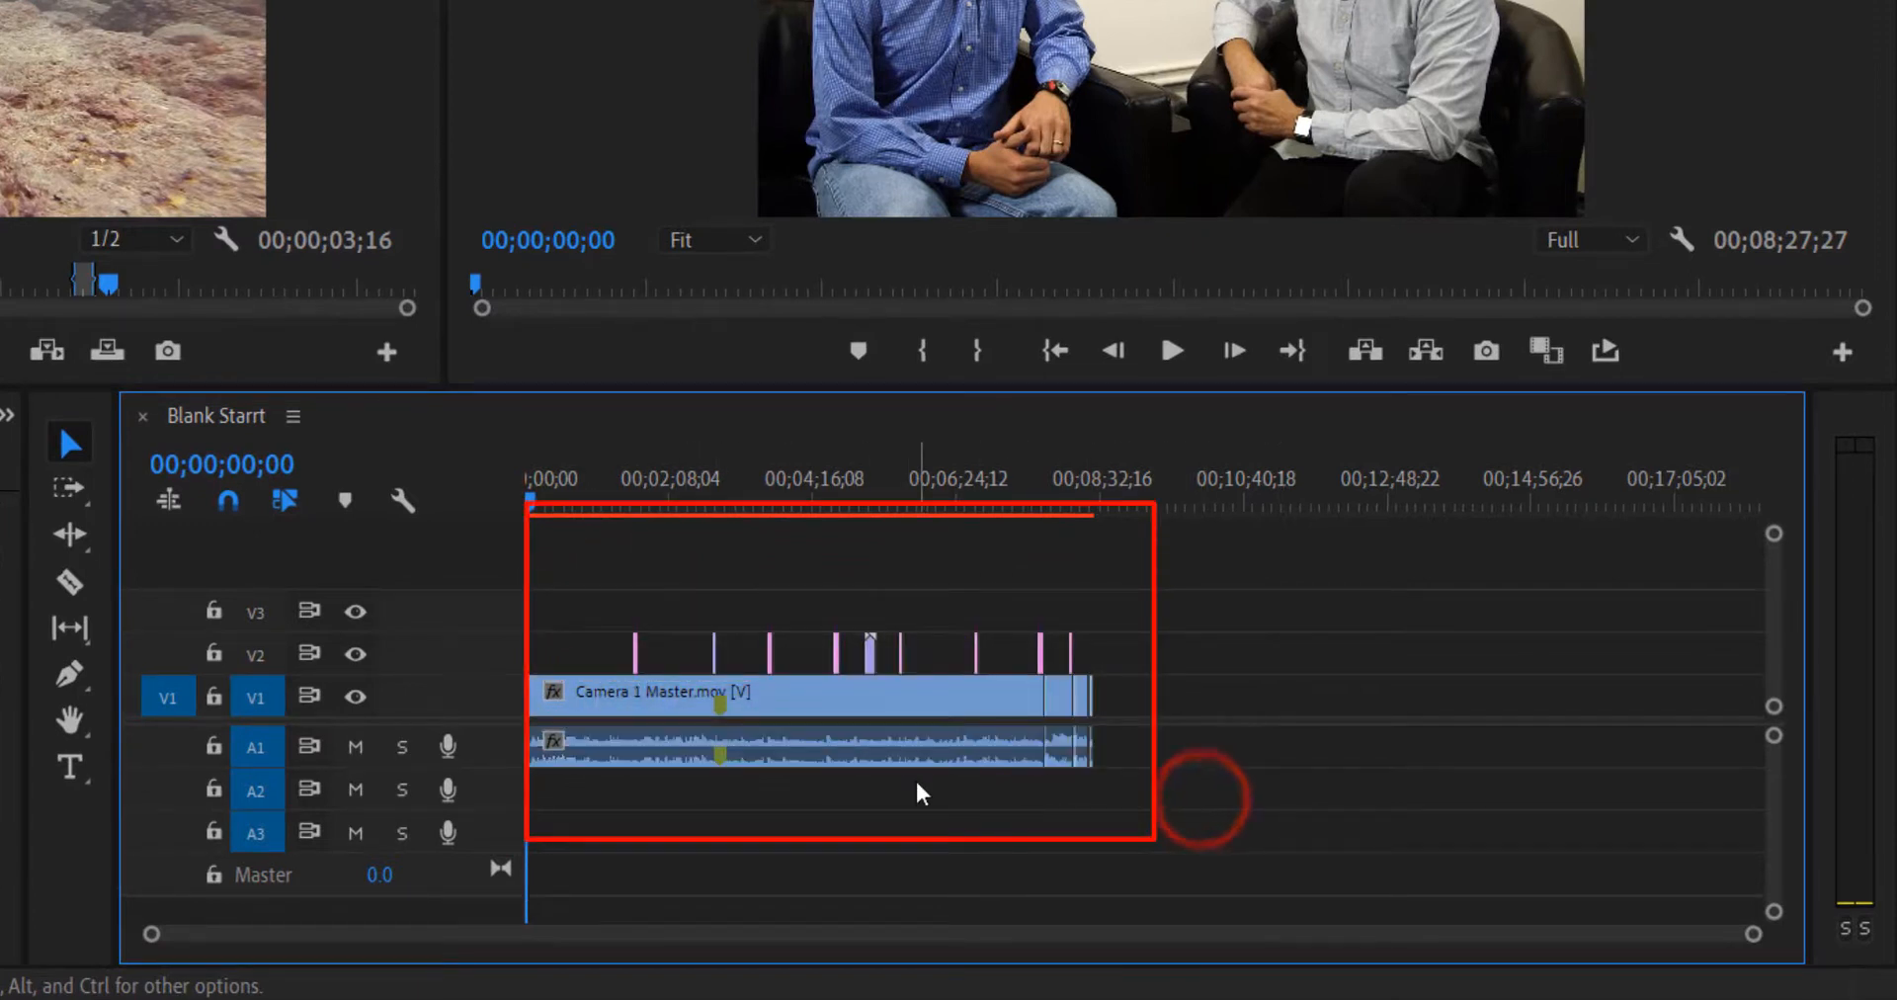
pyautogui.scroll(8, 548, 650)
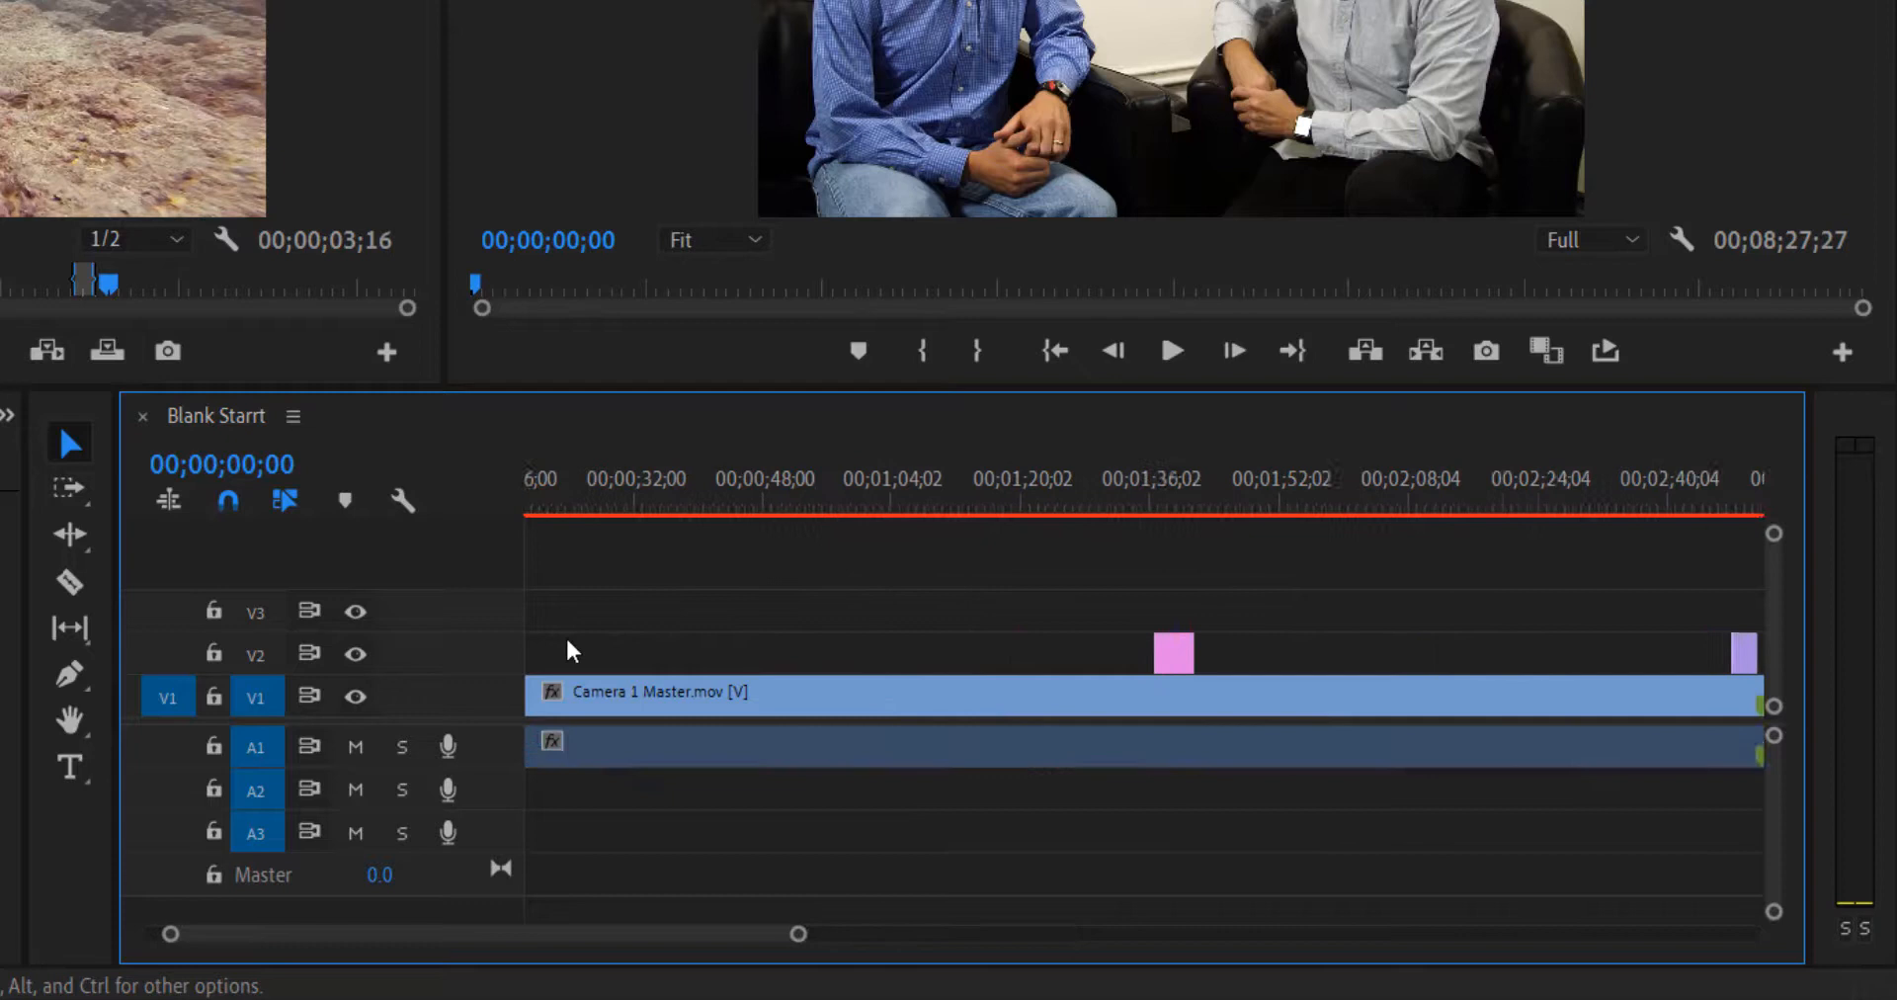
pyautogui.moveTo(593, 499); pyautogui.dragTo(508, 546)
pyautogui.moveTo(564, 491); pyautogui.dragTo(510, 506)
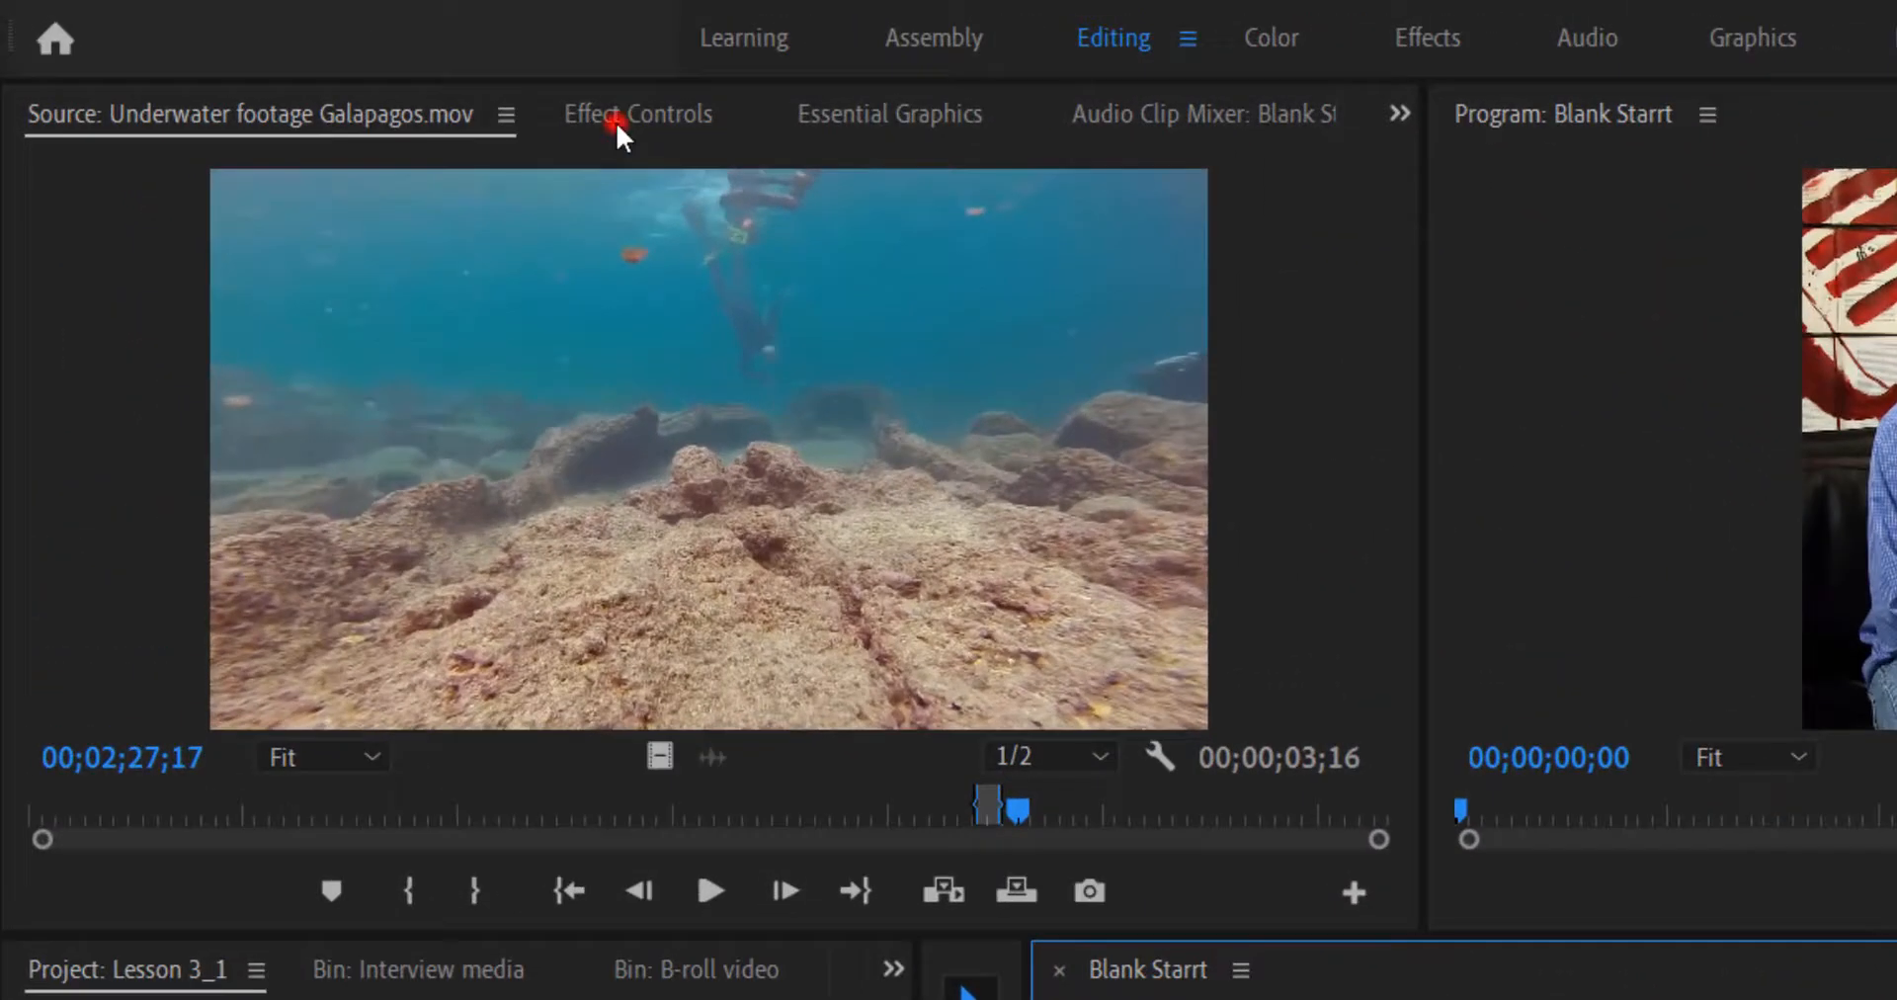
pyautogui.click(372, 69)
pyautogui.click(1075, 792)
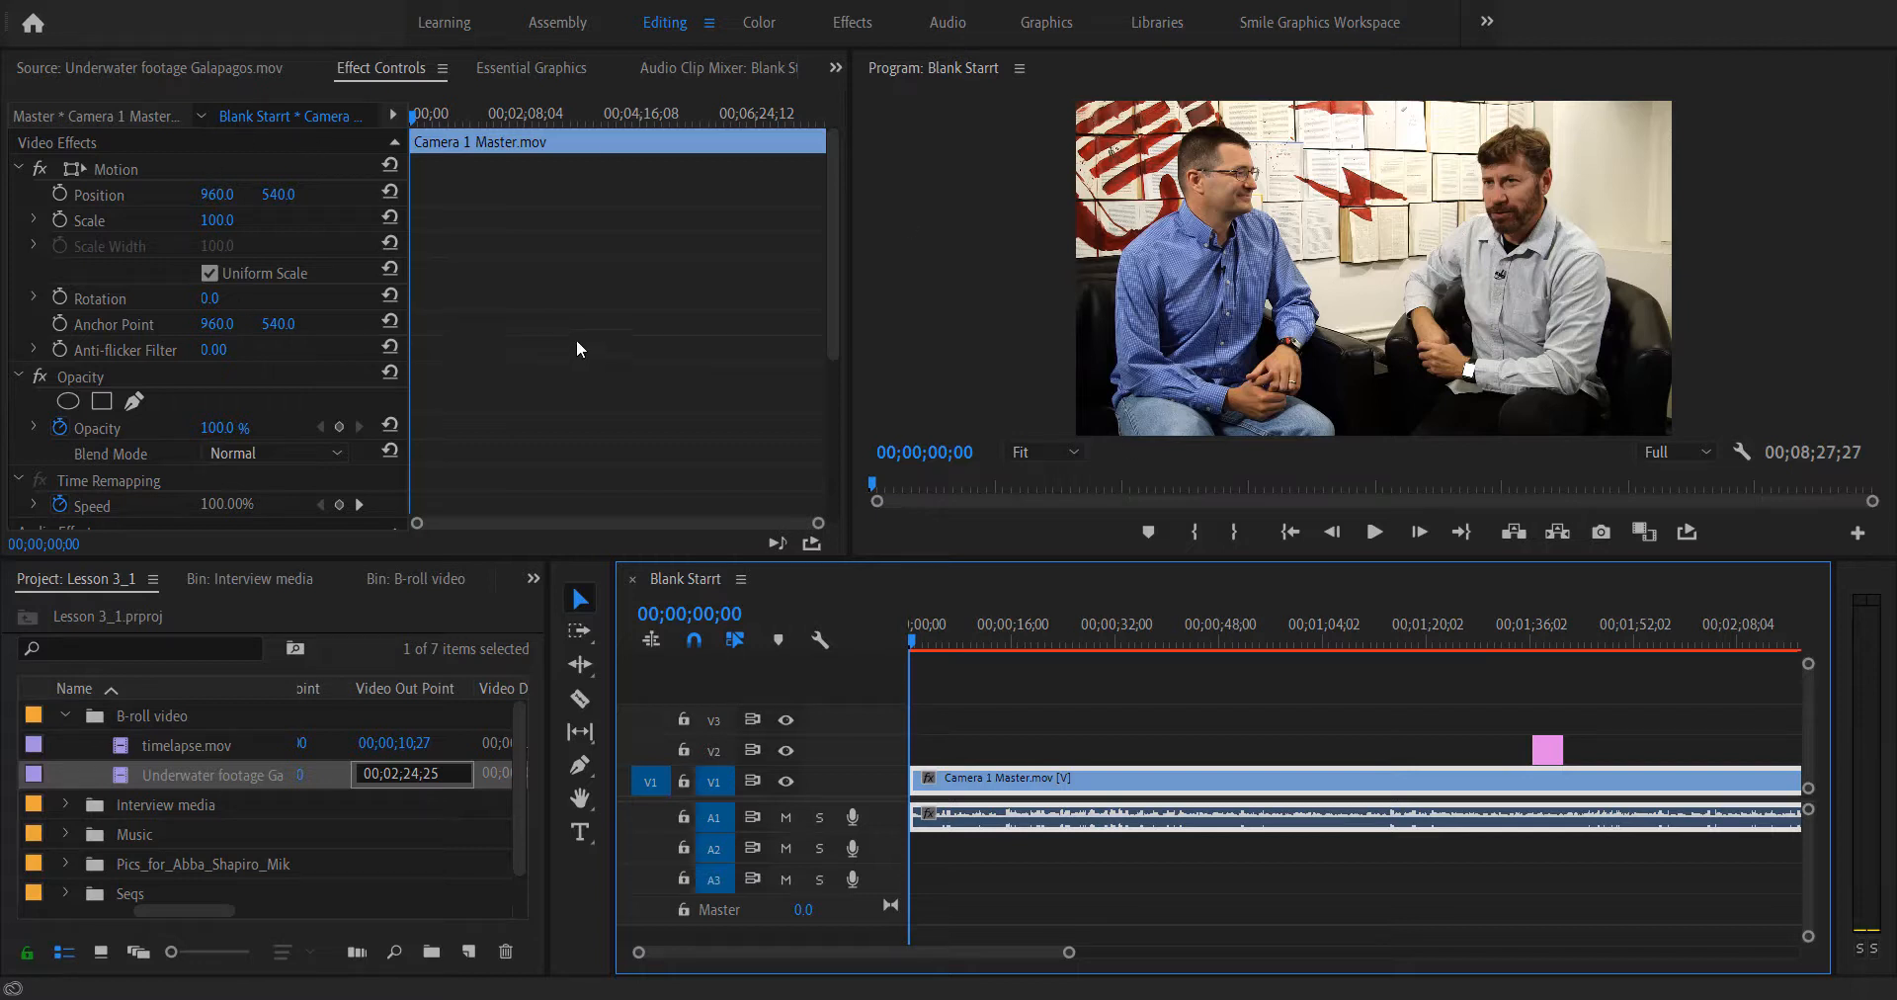
pyautogui.scroll(-3, 225, 374)
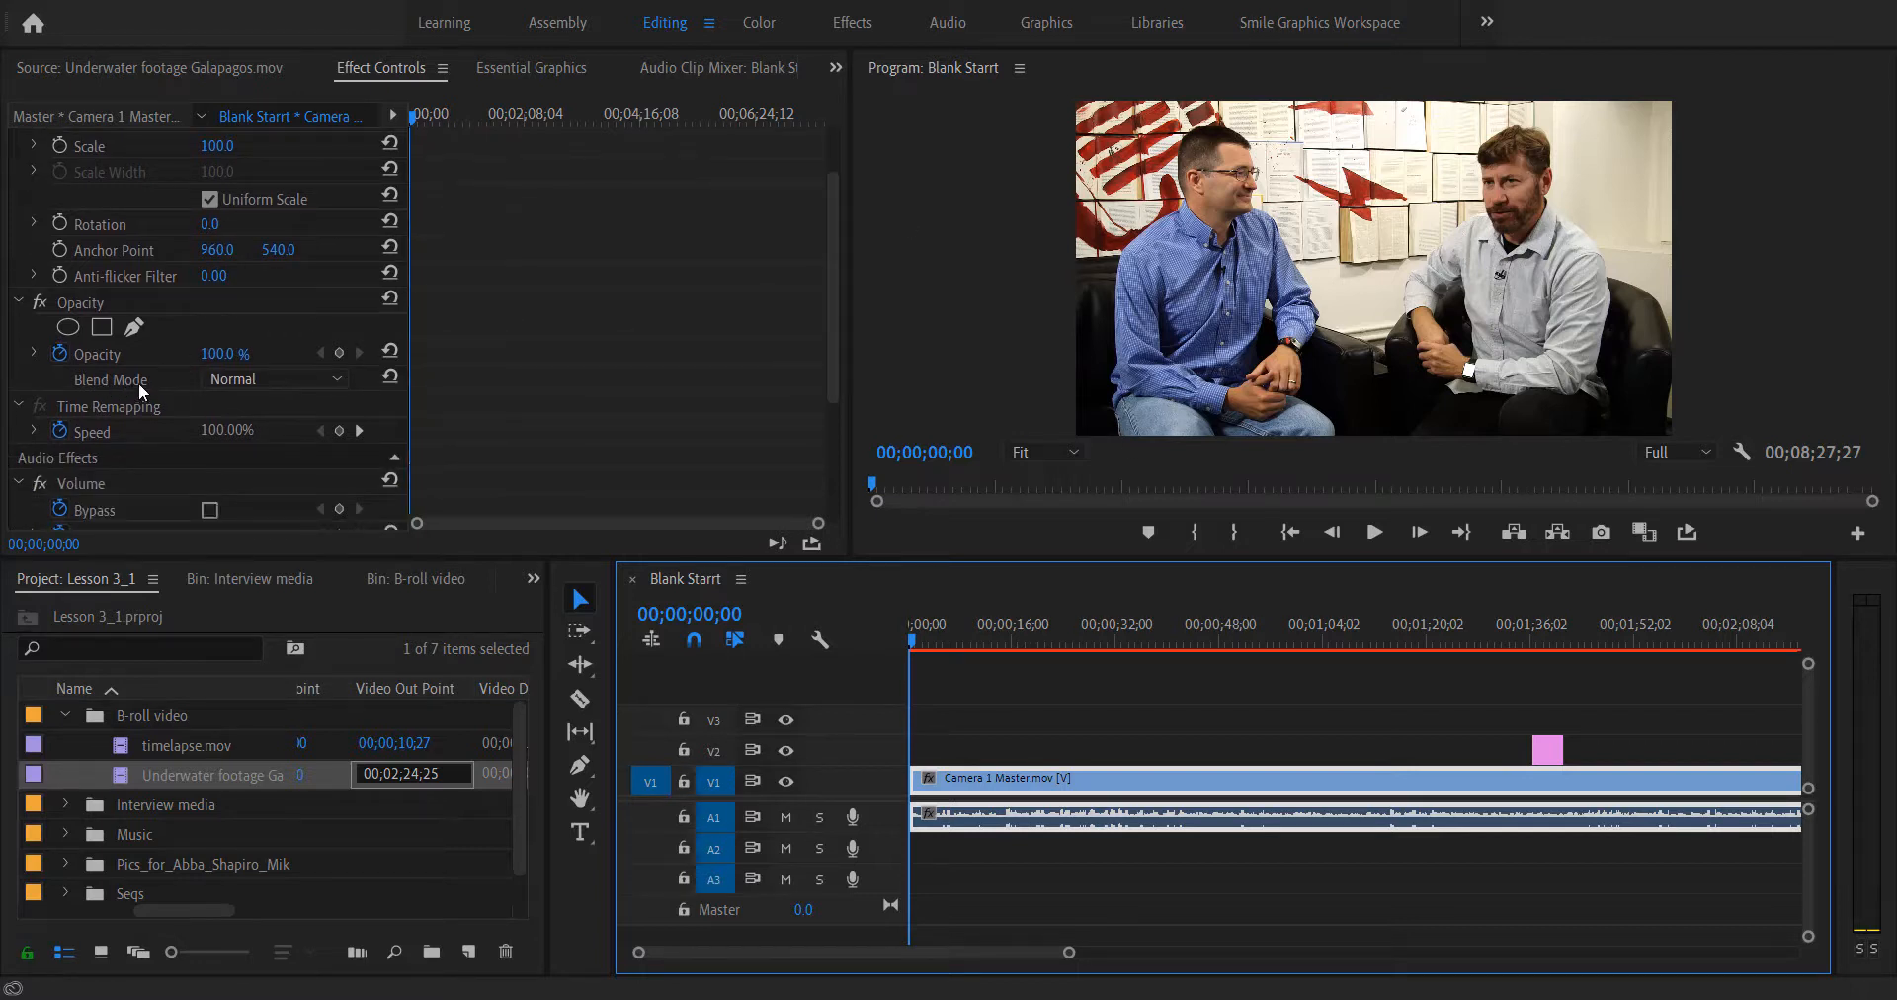
pyautogui.click(270, 378)
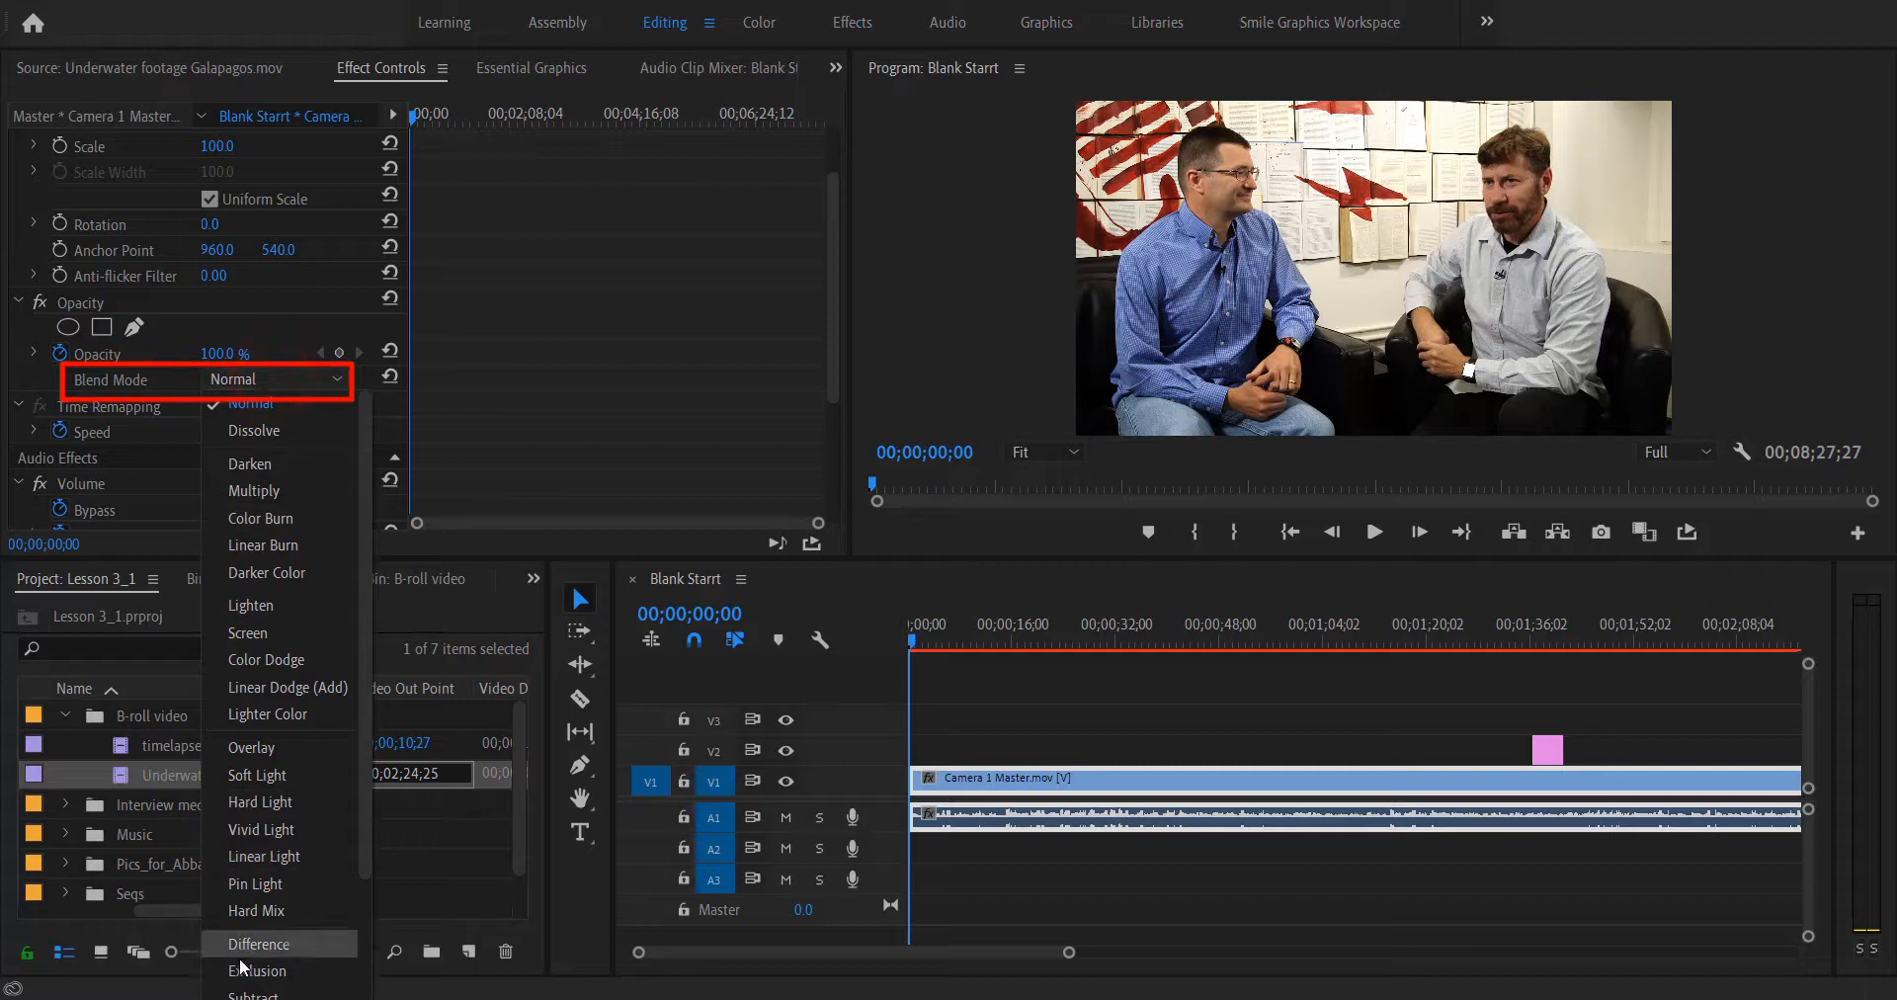
pyautogui.click(682, 264)
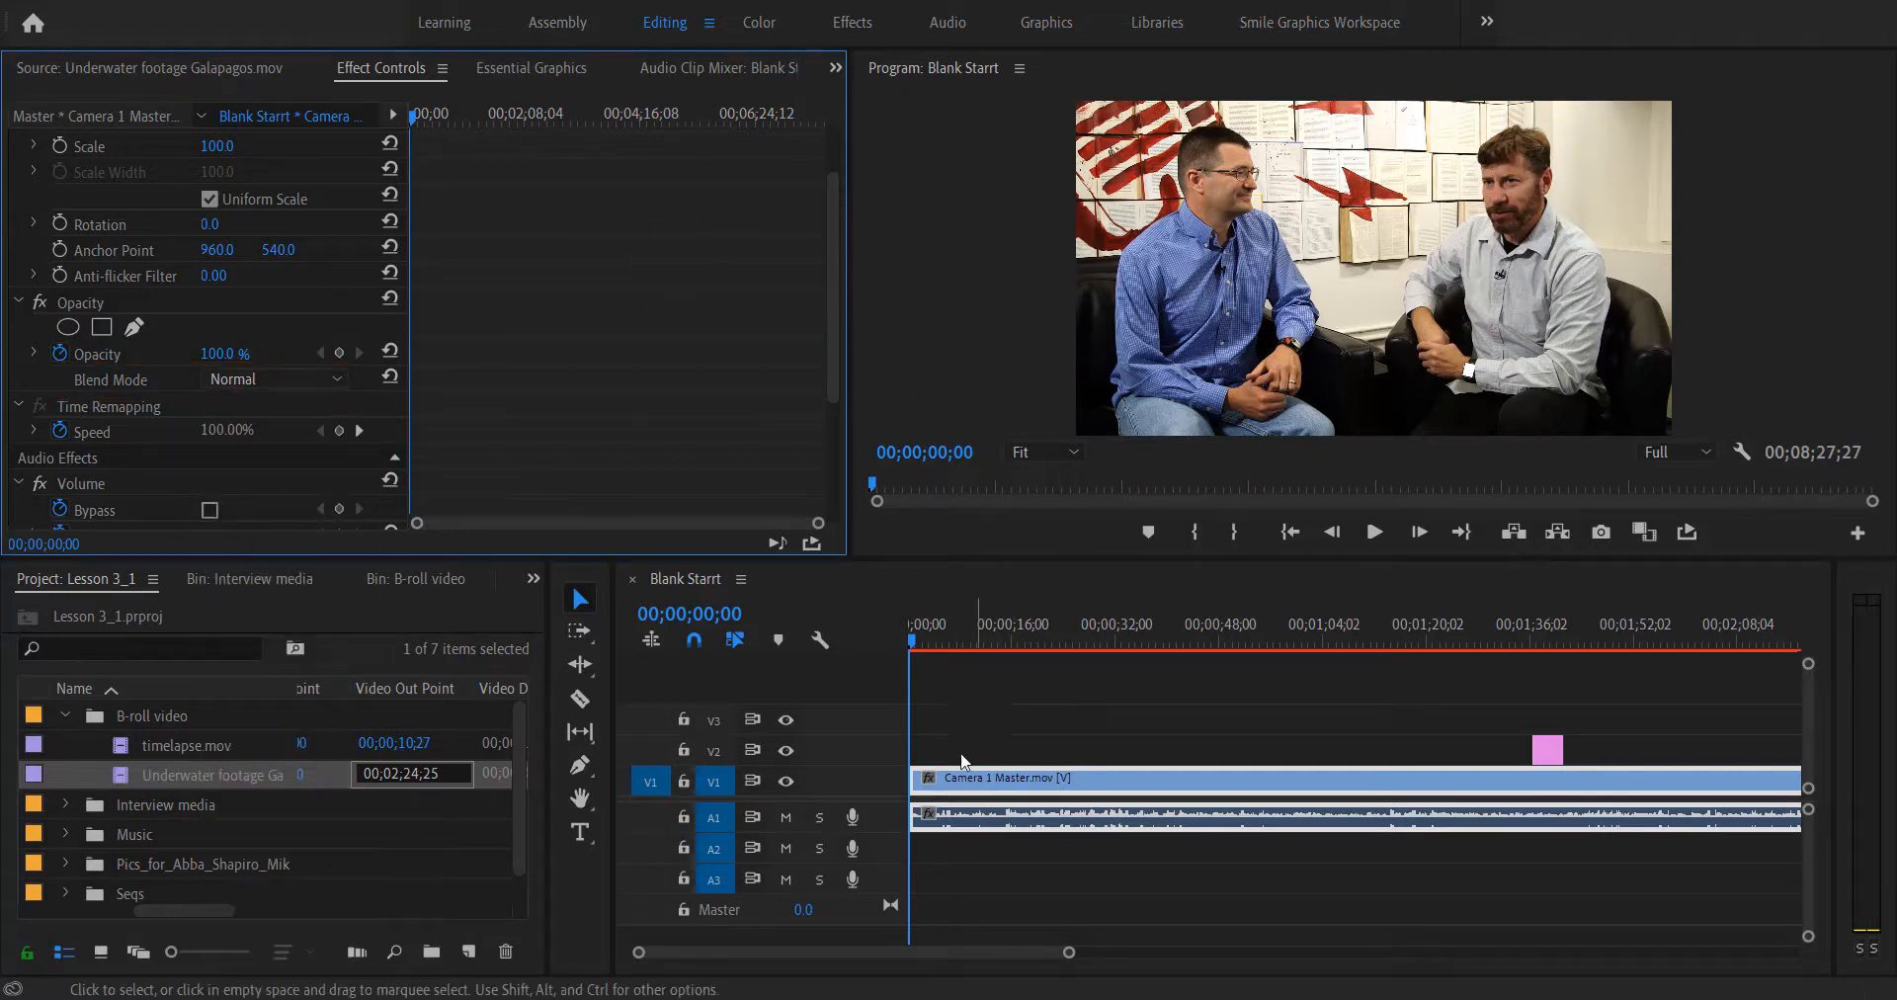
pyautogui.click(1070, 685)
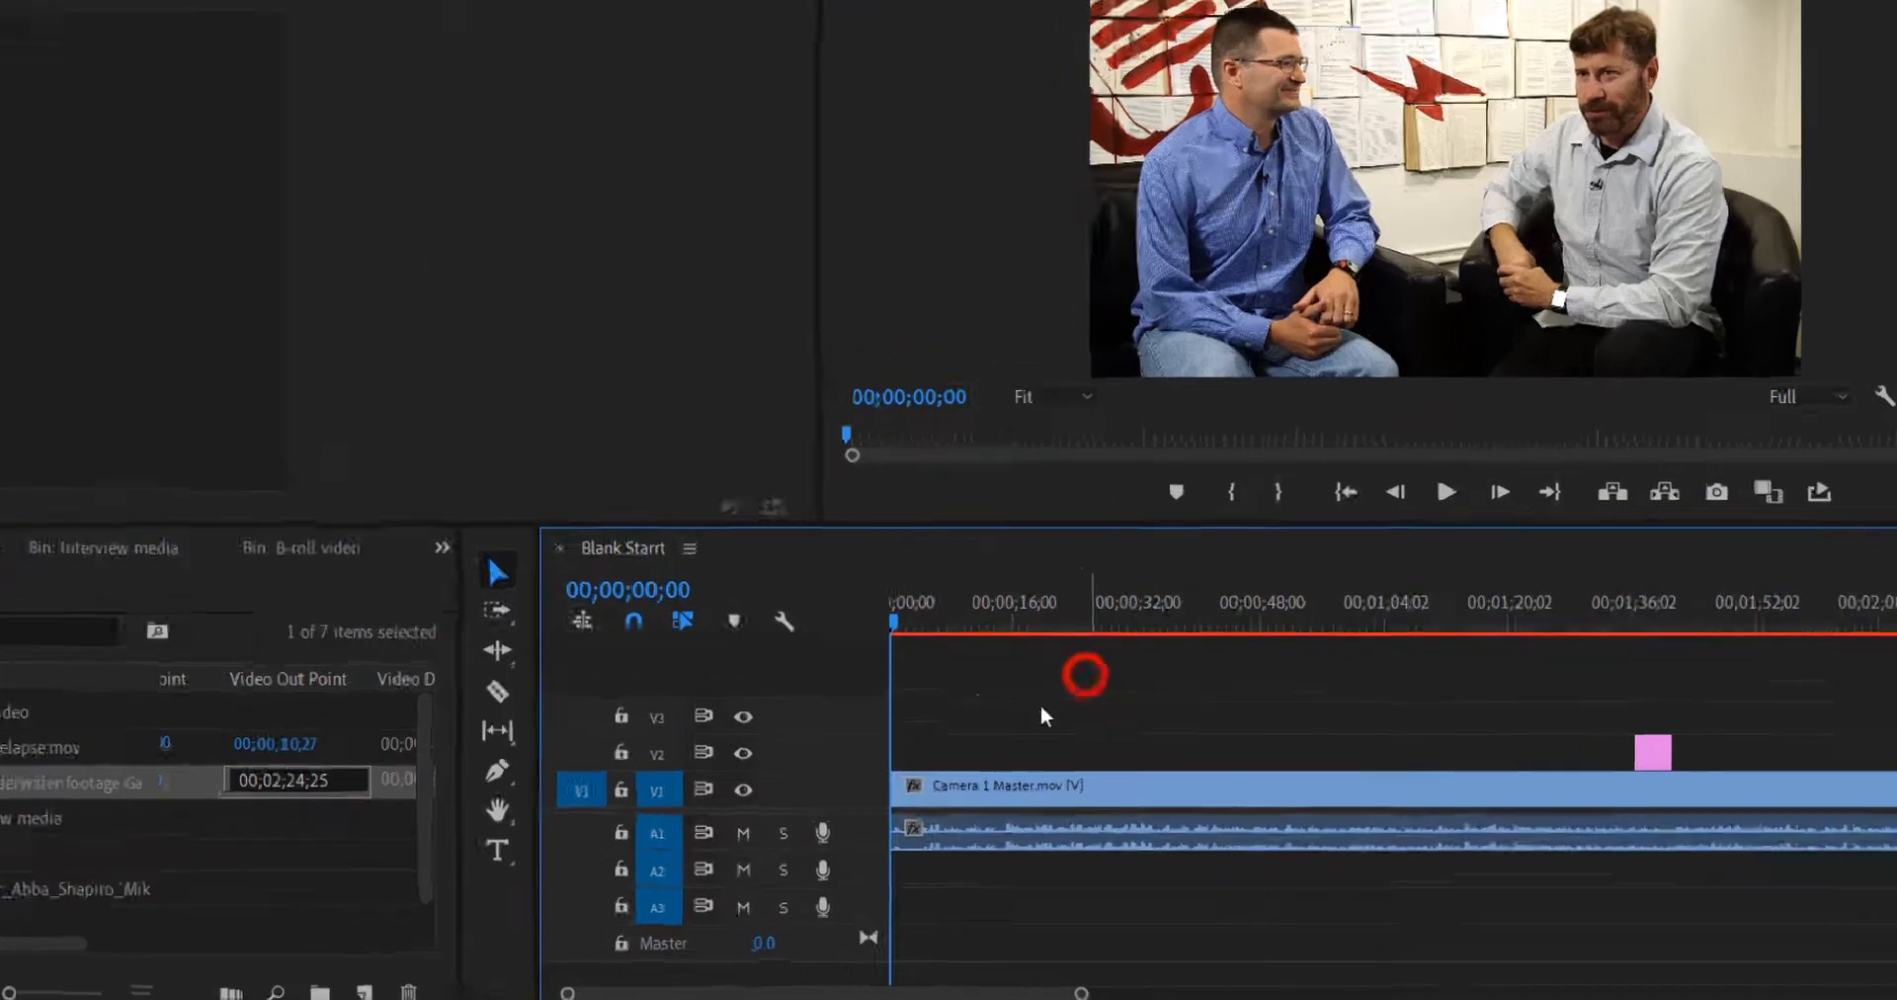
# Scrub the playhead from the start of the Blank Starrt sequence to 00;00;10;09
pyautogui.click(737, 479)
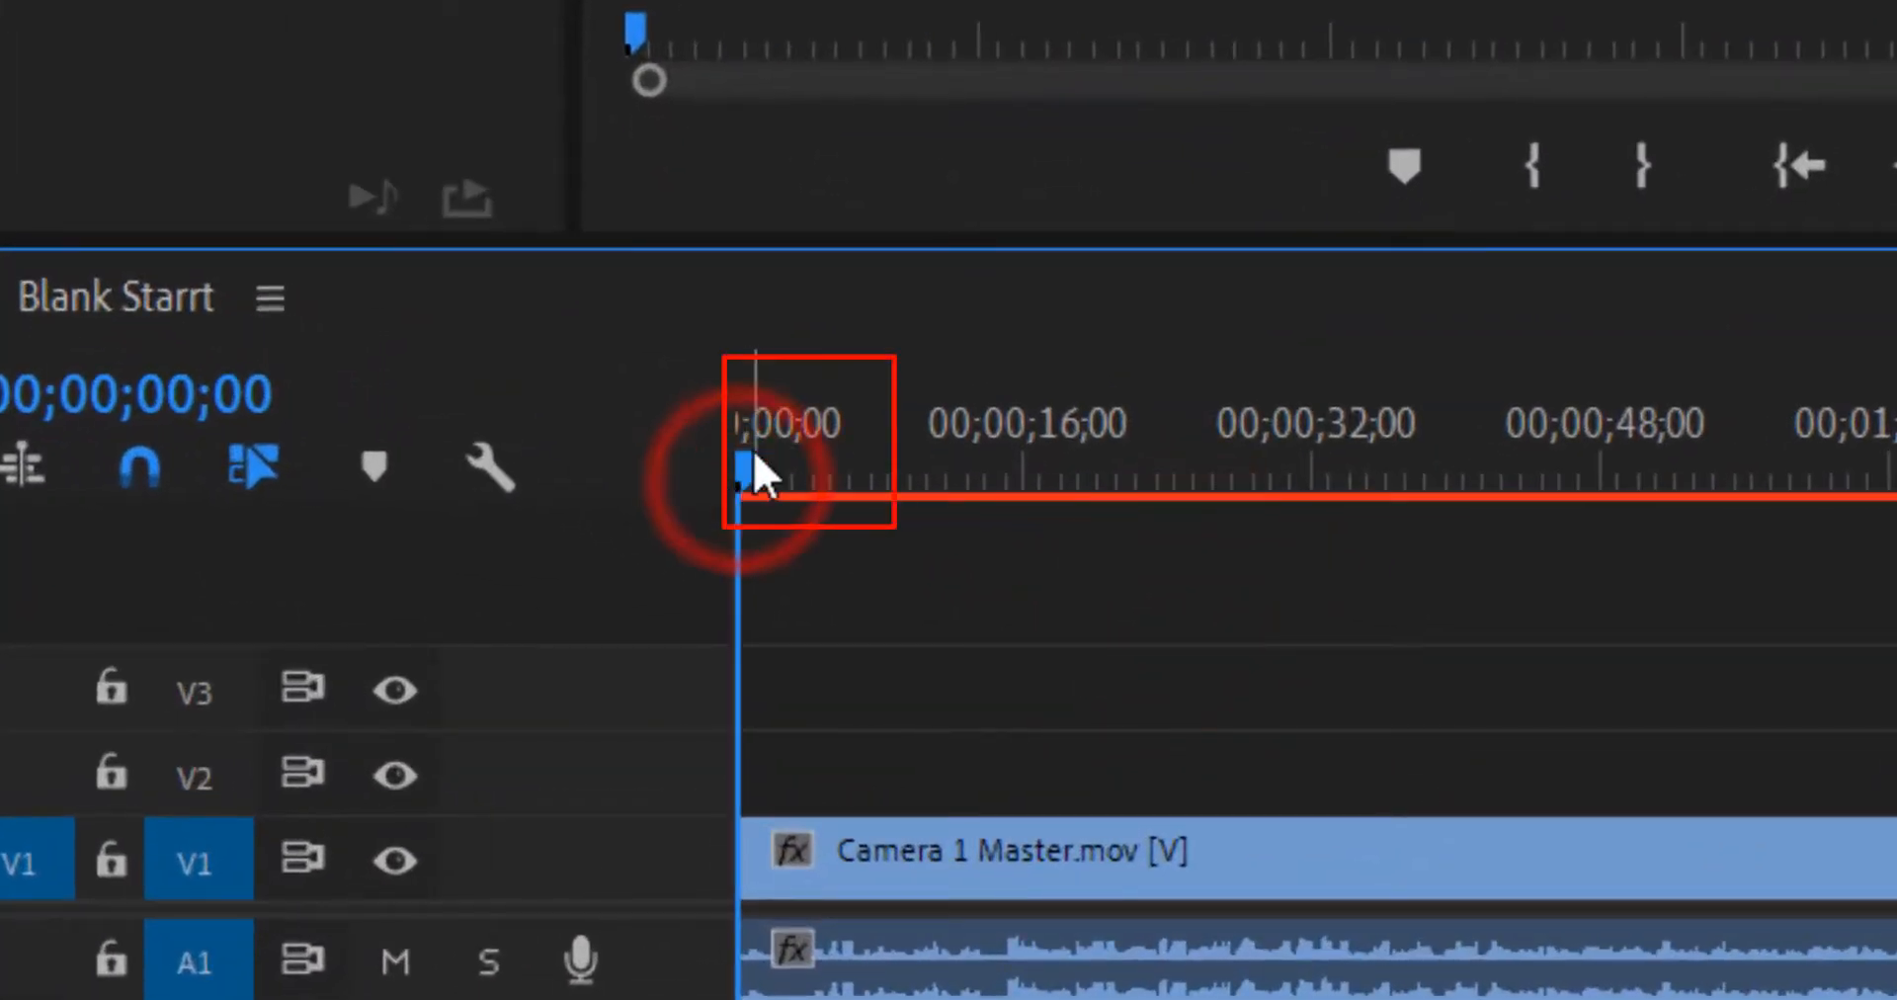
pyautogui.moveTo(753, 451)
pyautogui.mouseDown()
pyautogui.moveTo(798, 454)
pyautogui.moveTo(728, 447)
pyautogui.mouseUp()
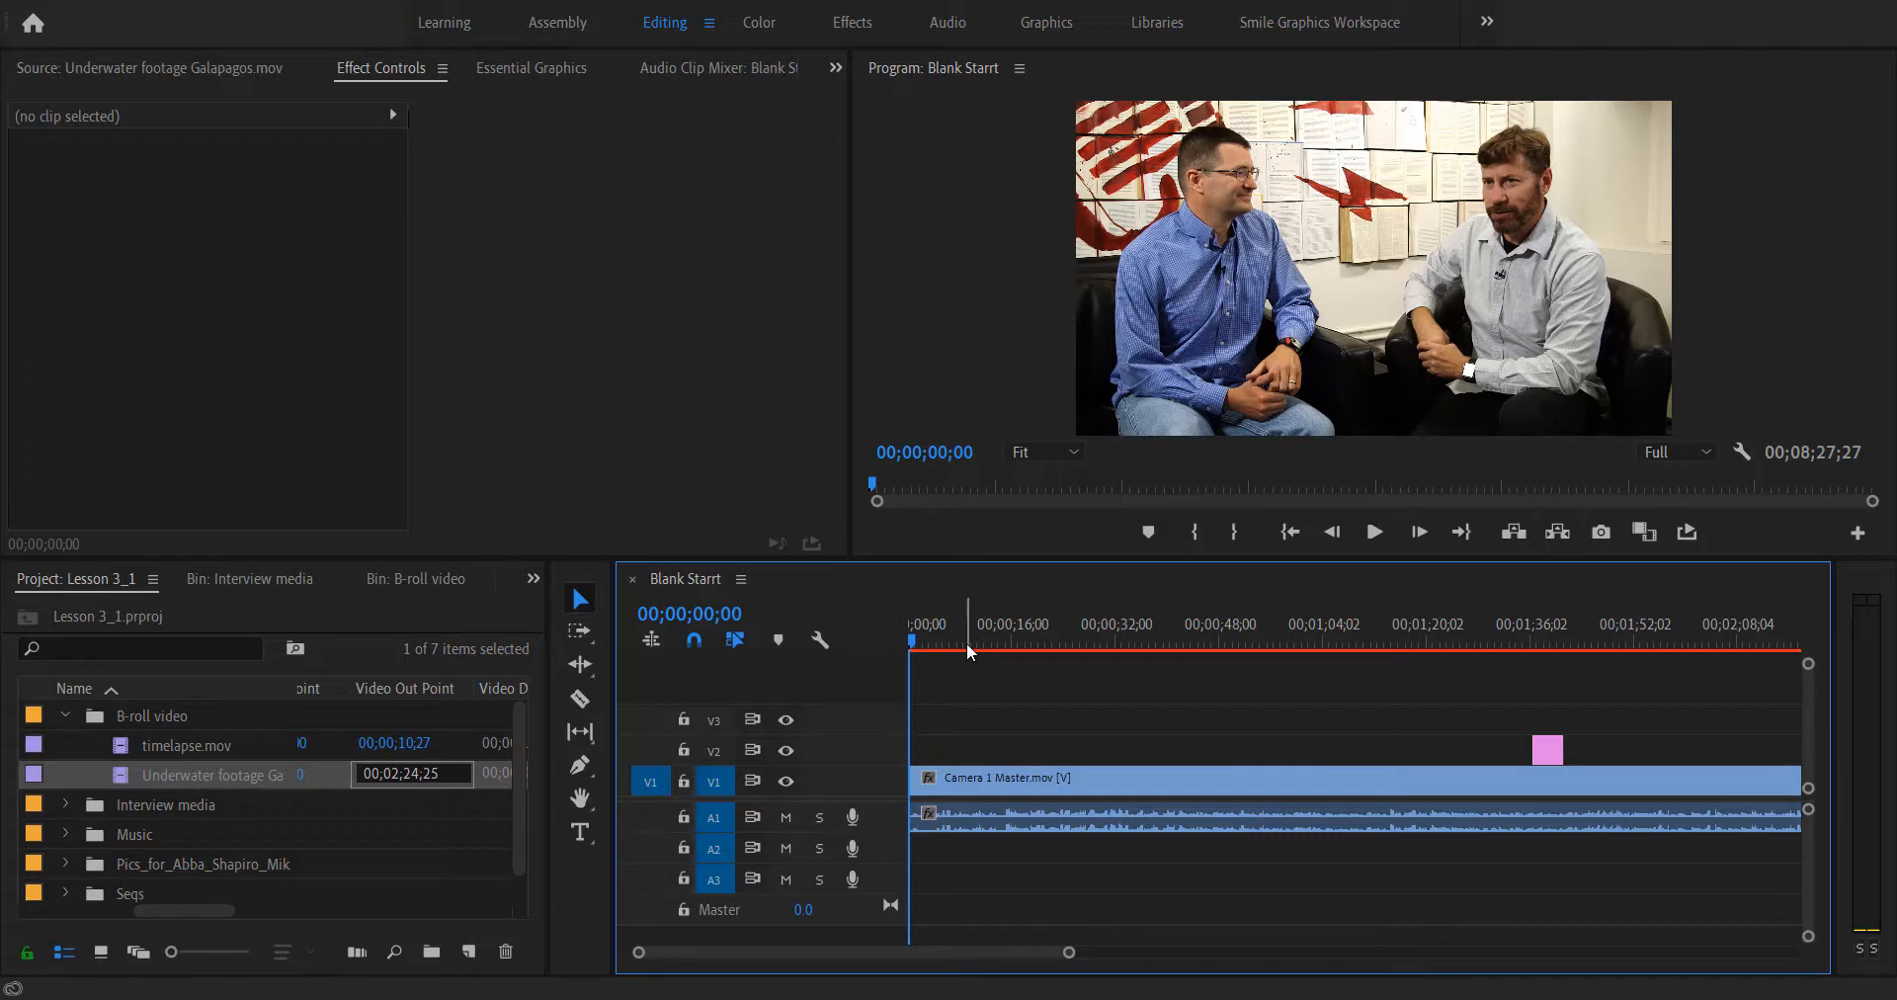
pyautogui.moveTo(940, 644); pyautogui.dragTo(978, 644)
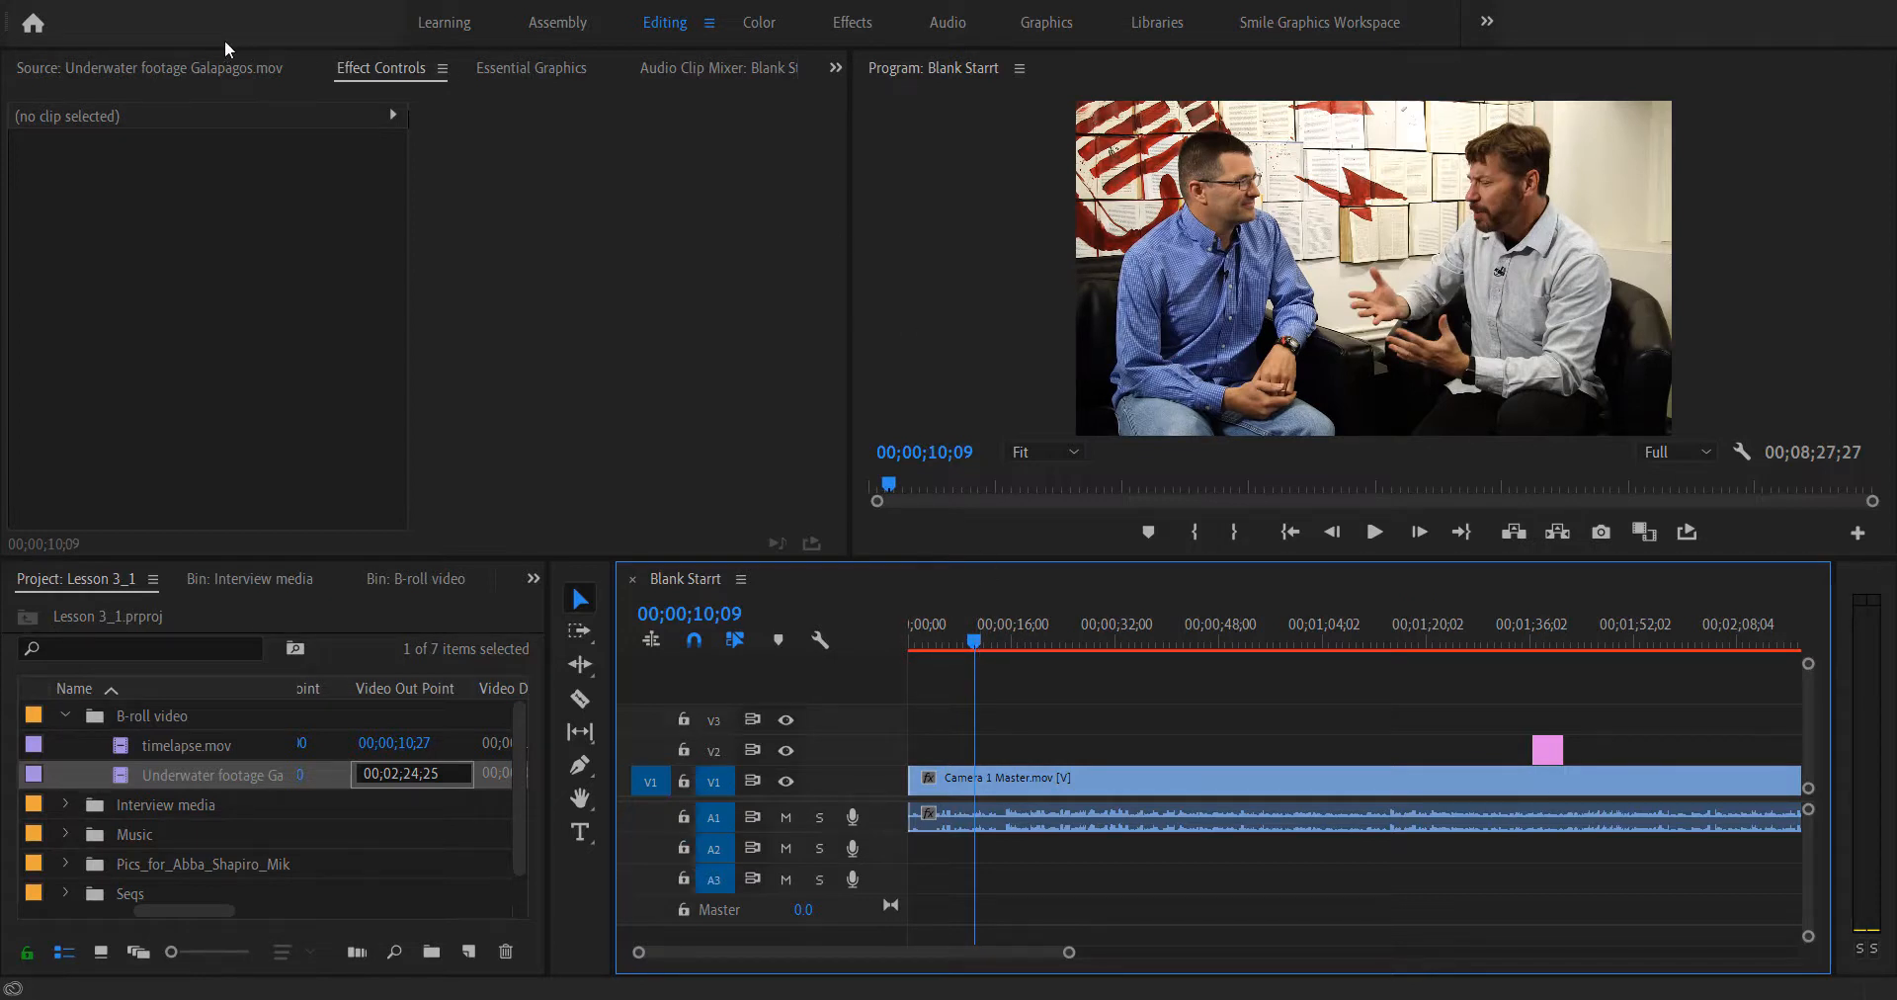
# Turn off Play audio while scrubbing in the Audio preferences and apply the change
pyautogui.click(54, 1)
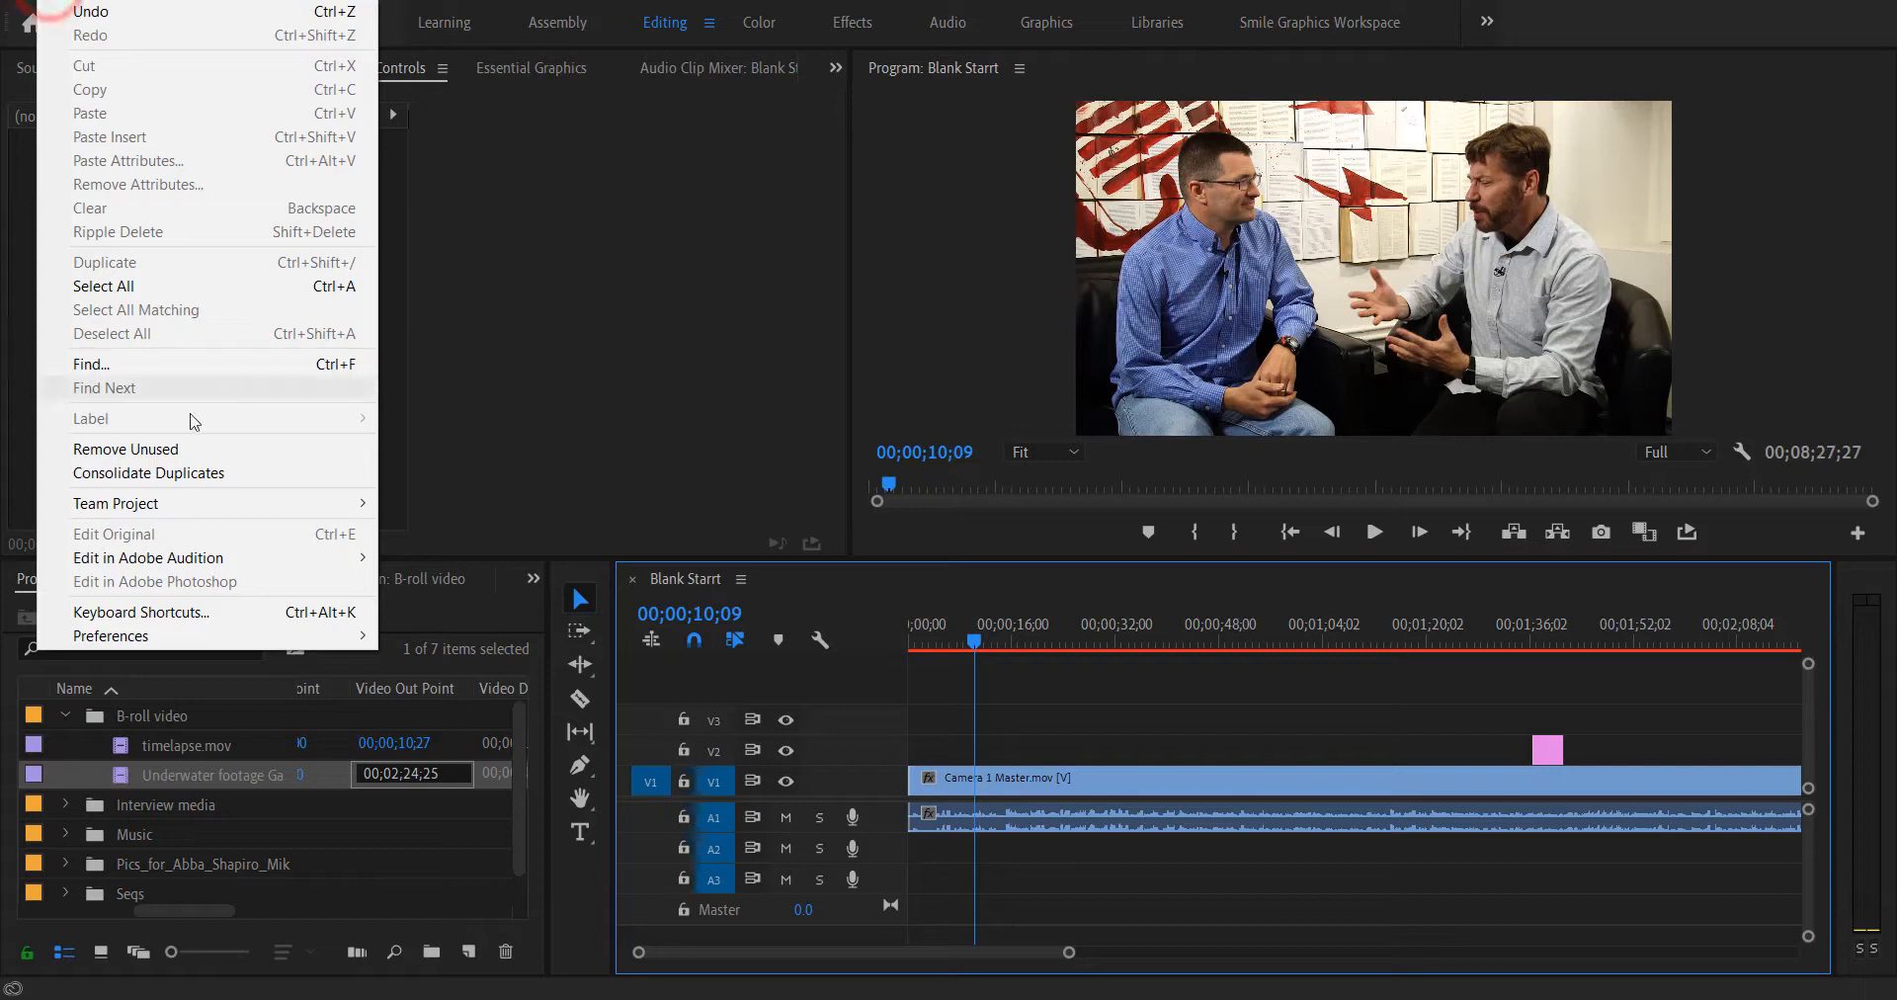
pyautogui.moveTo(336, 637)
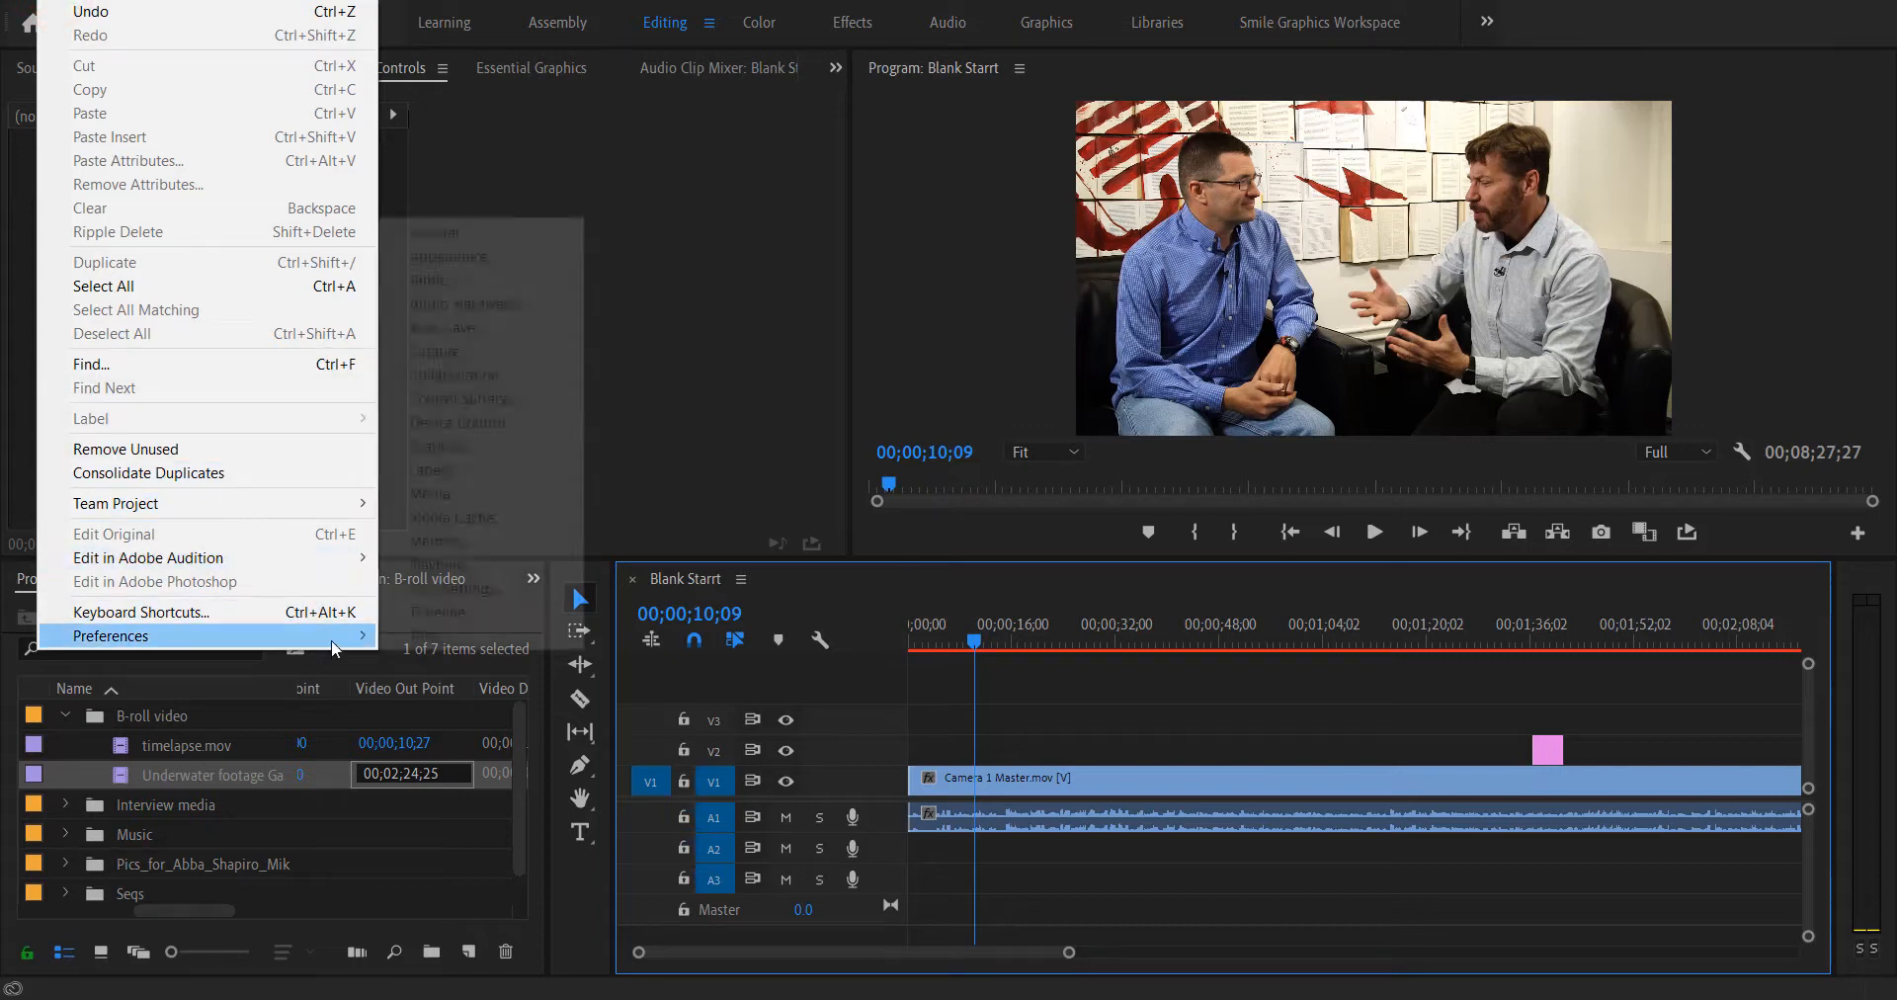
pyautogui.click(491, 281)
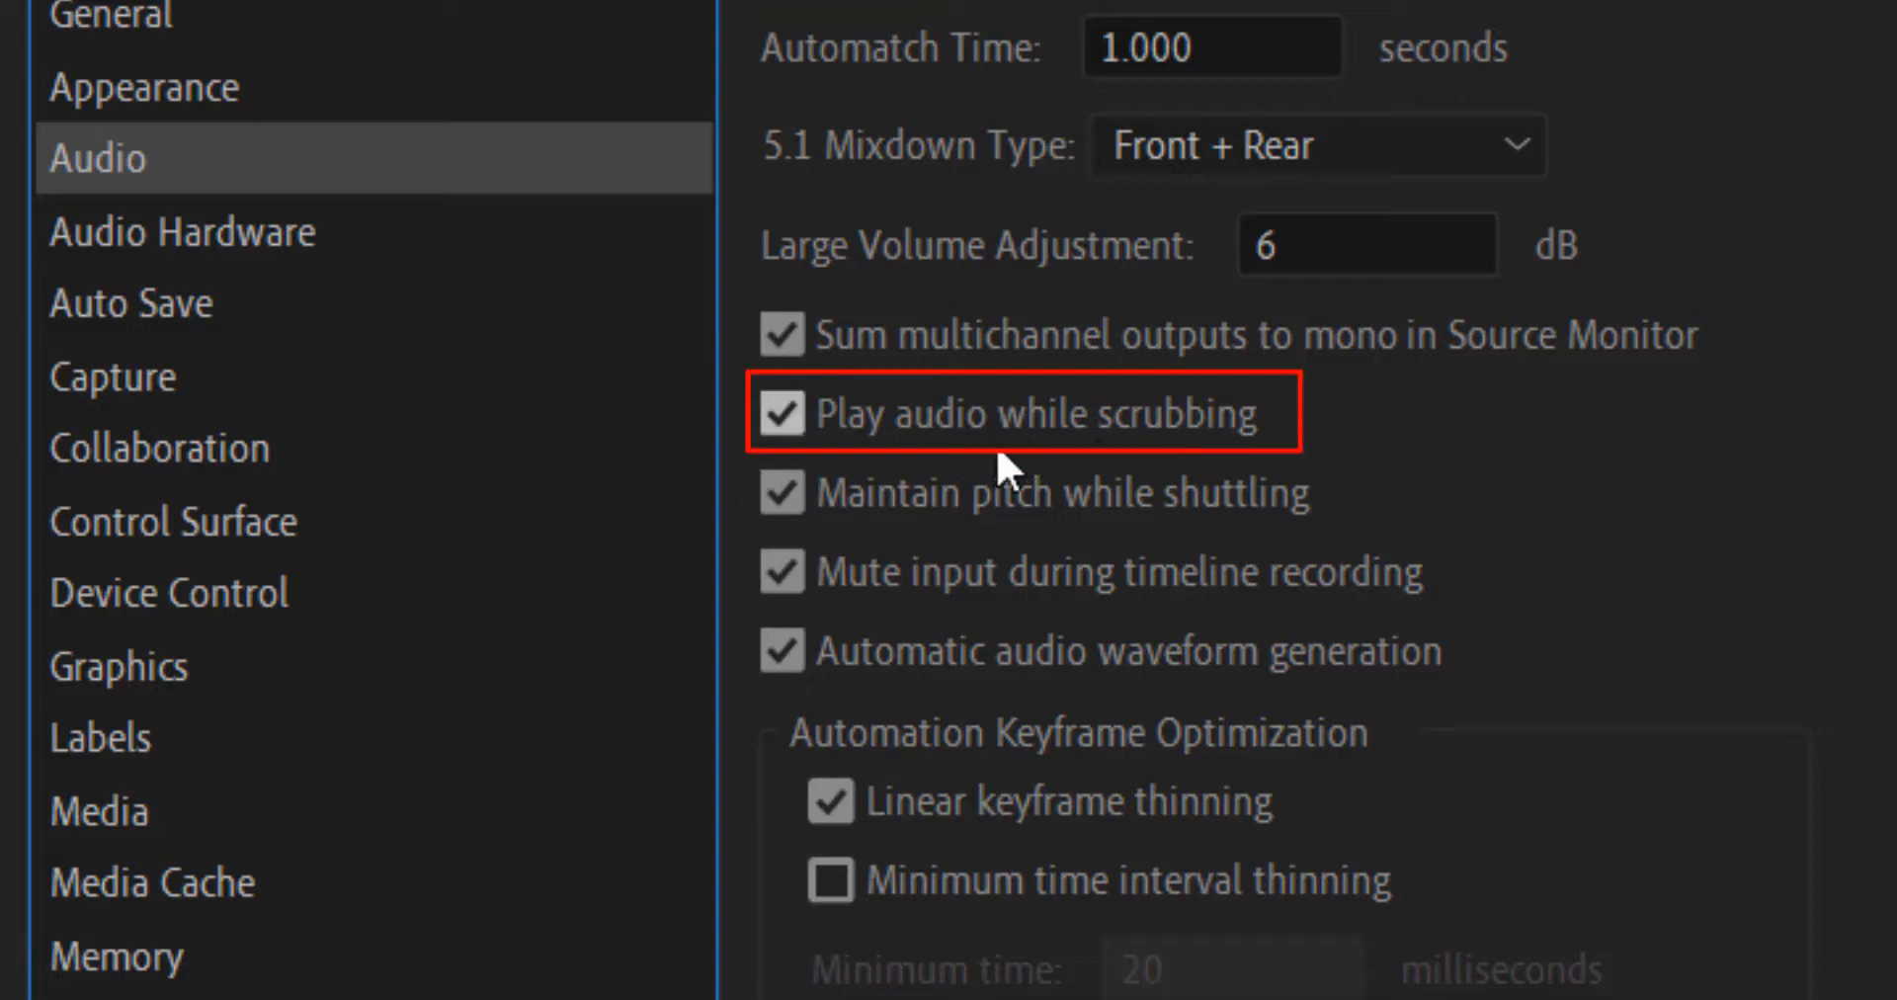
pyautogui.click(797, 417)
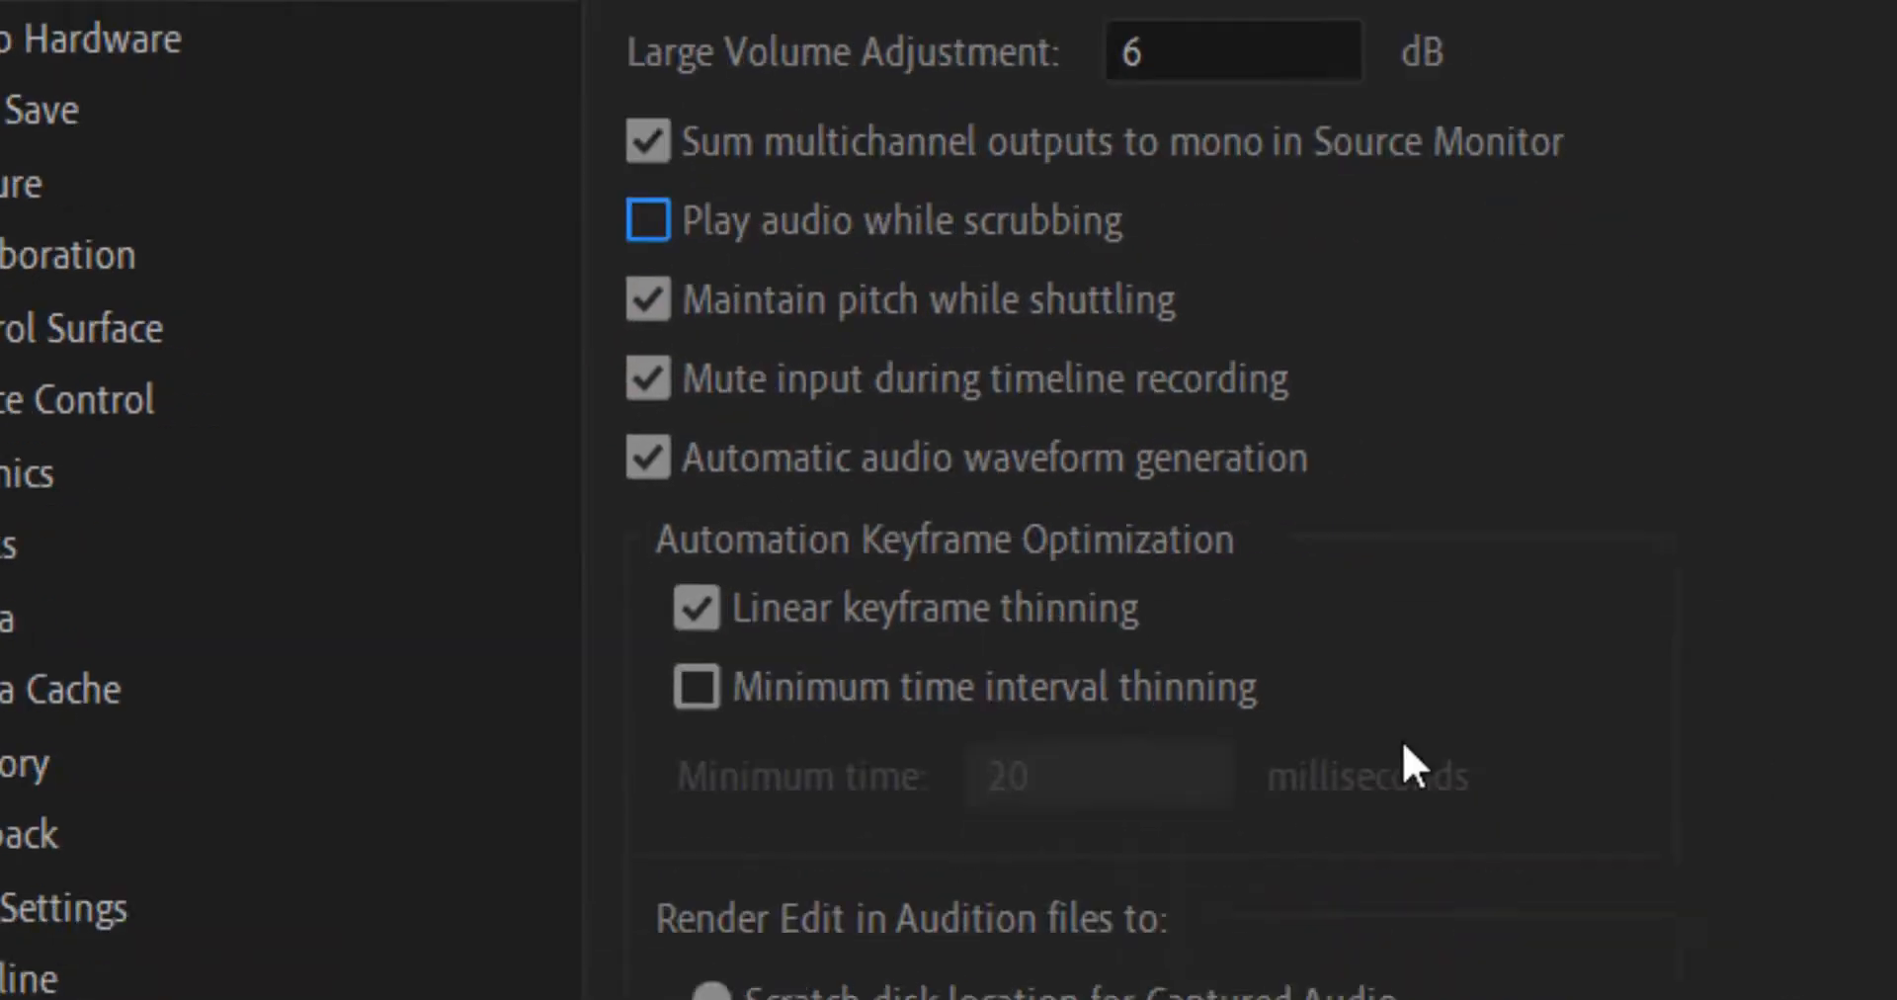
pyautogui.click(1314, 781)
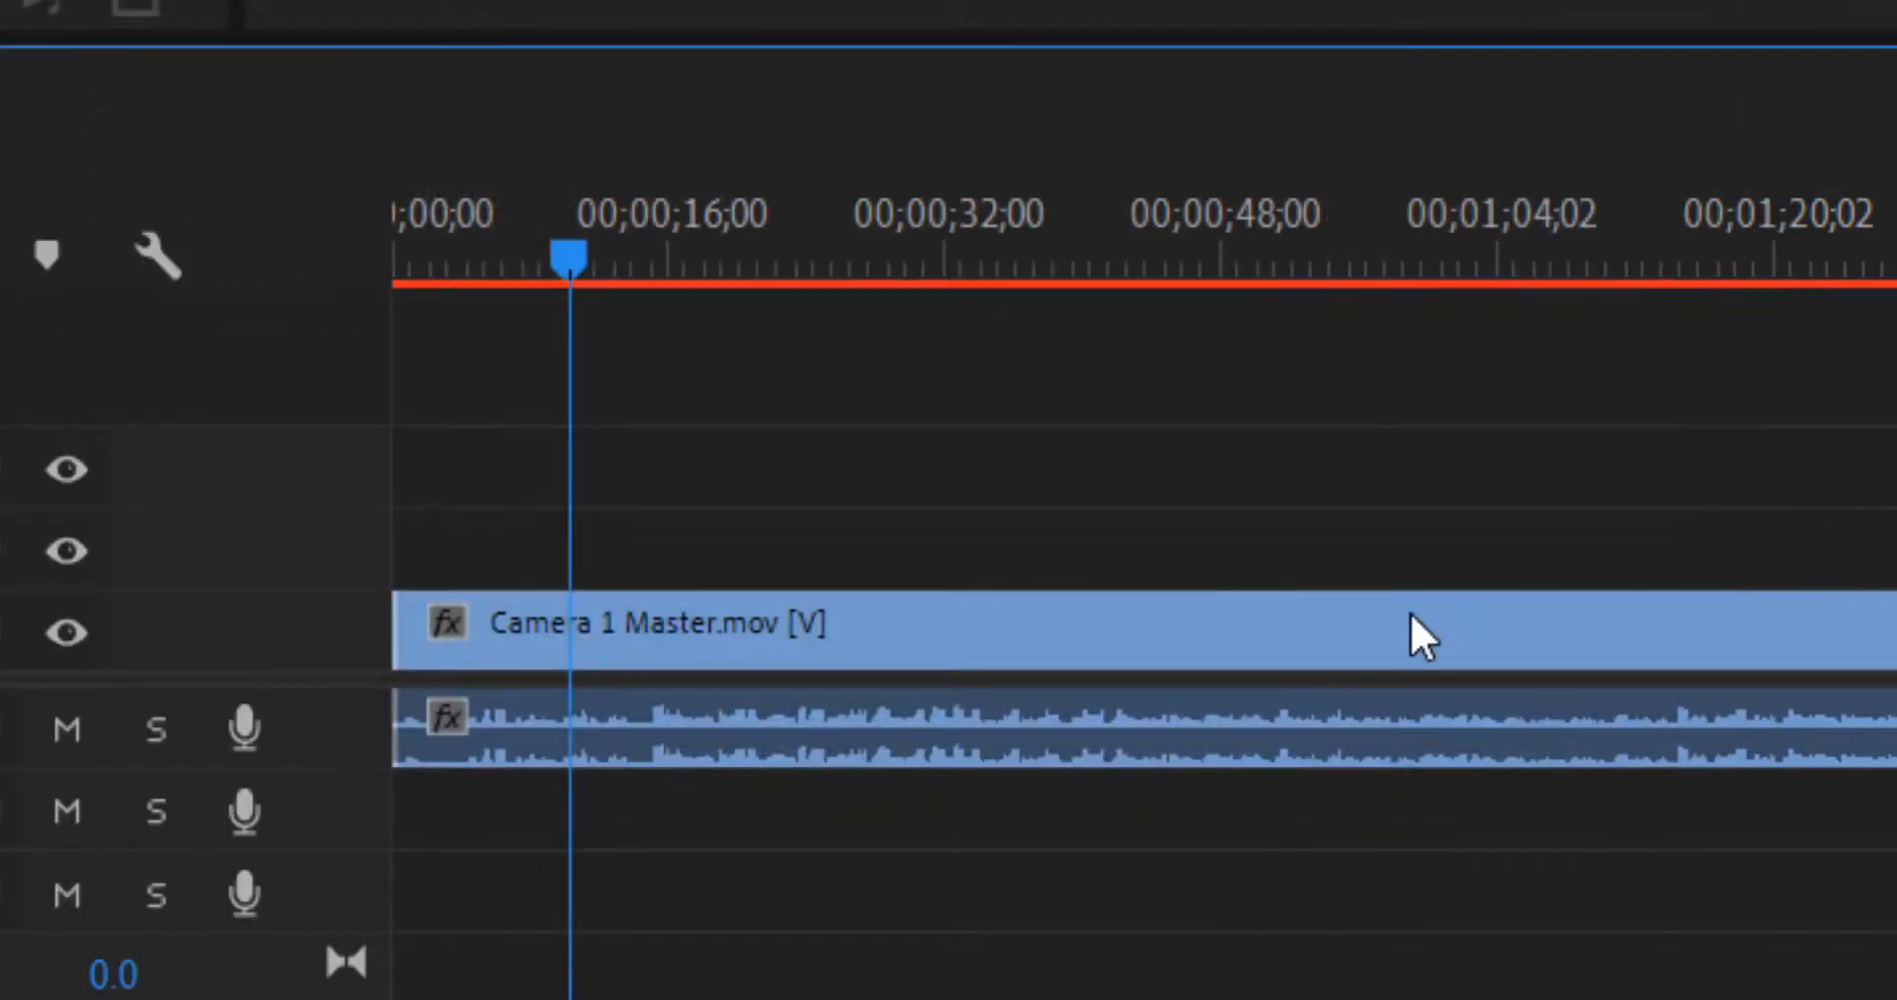
# Scrub the playhead back and forth over the opening of Camera 1 Master.mov, stopping at 00;00;11;25
pyautogui.moveTo(516, 269)
pyautogui.mouseDown()
pyautogui.moveTo(1304, 253)
pyautogui.moveTo(1157, 283)
pyautogui.moveTo(487, 284)
pyautogui.mouseUp()
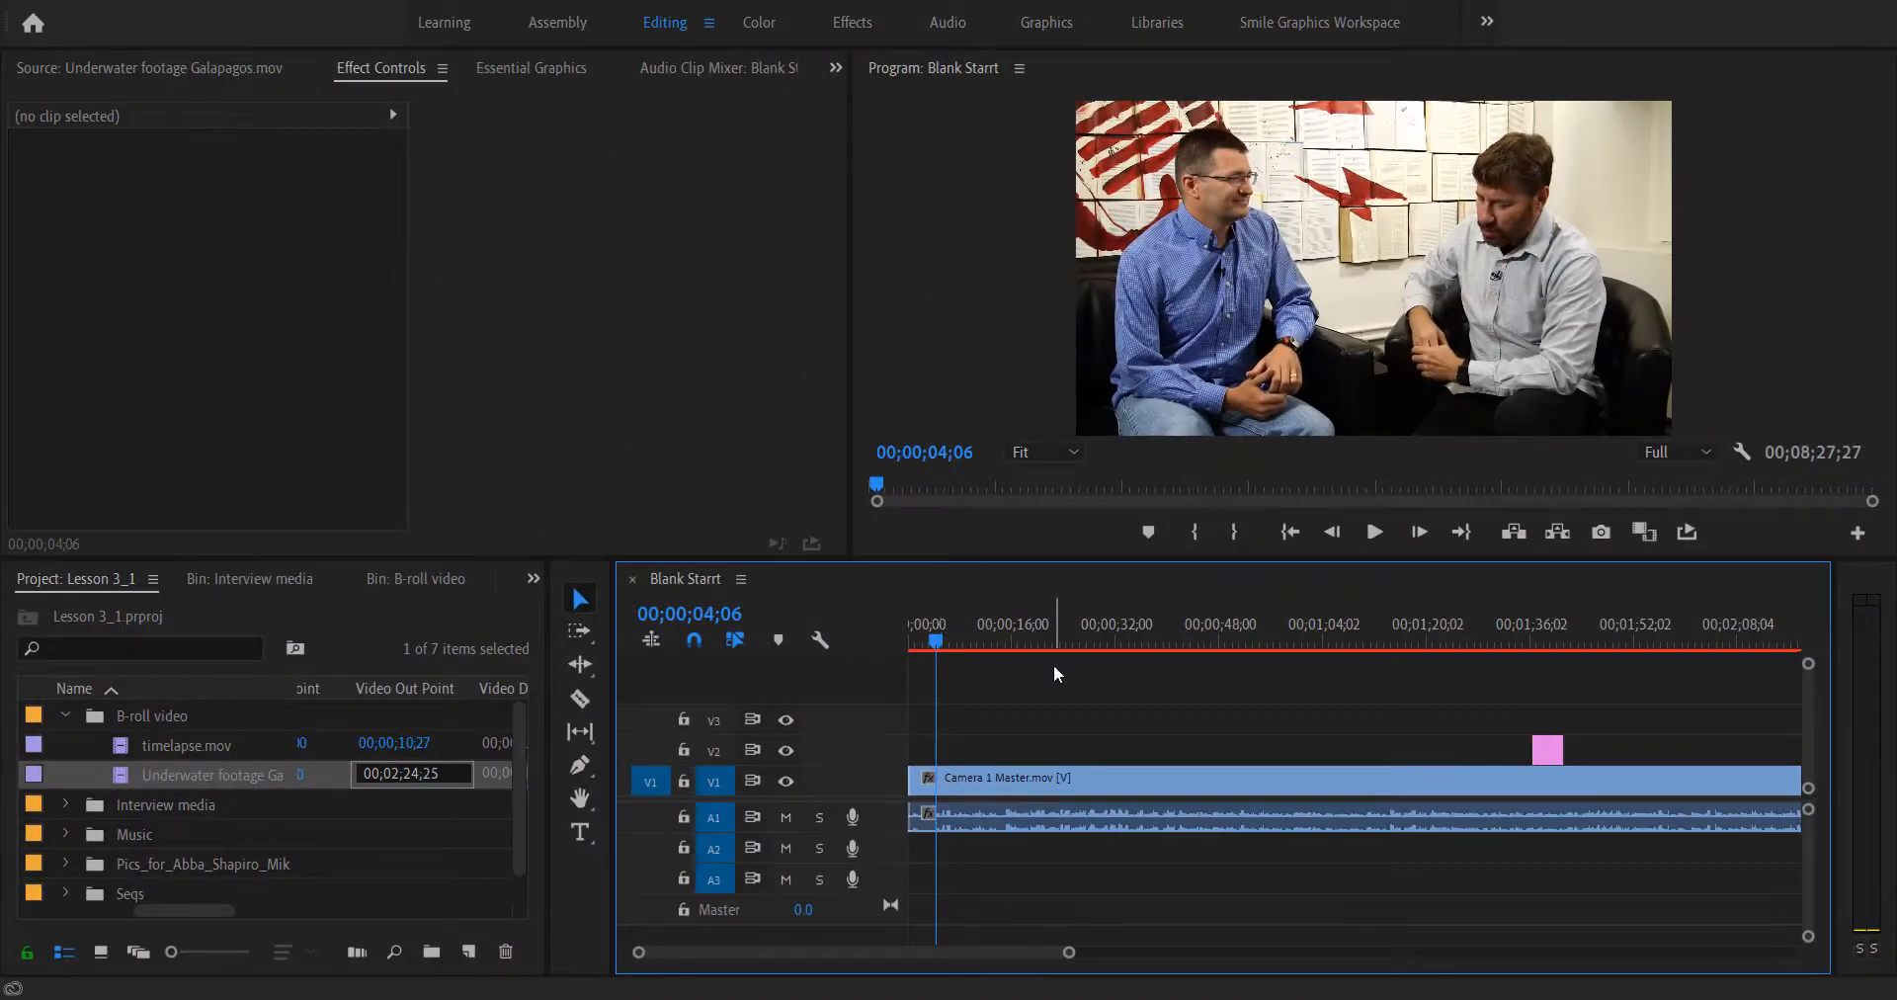
pyautogui.moveTo(936, 640)
pyautogui.mouseDown()
pyautogui.moveTo(1026, 639)
pyautogui.moveTo(1010, 638)
pyautogui.mouseUp()
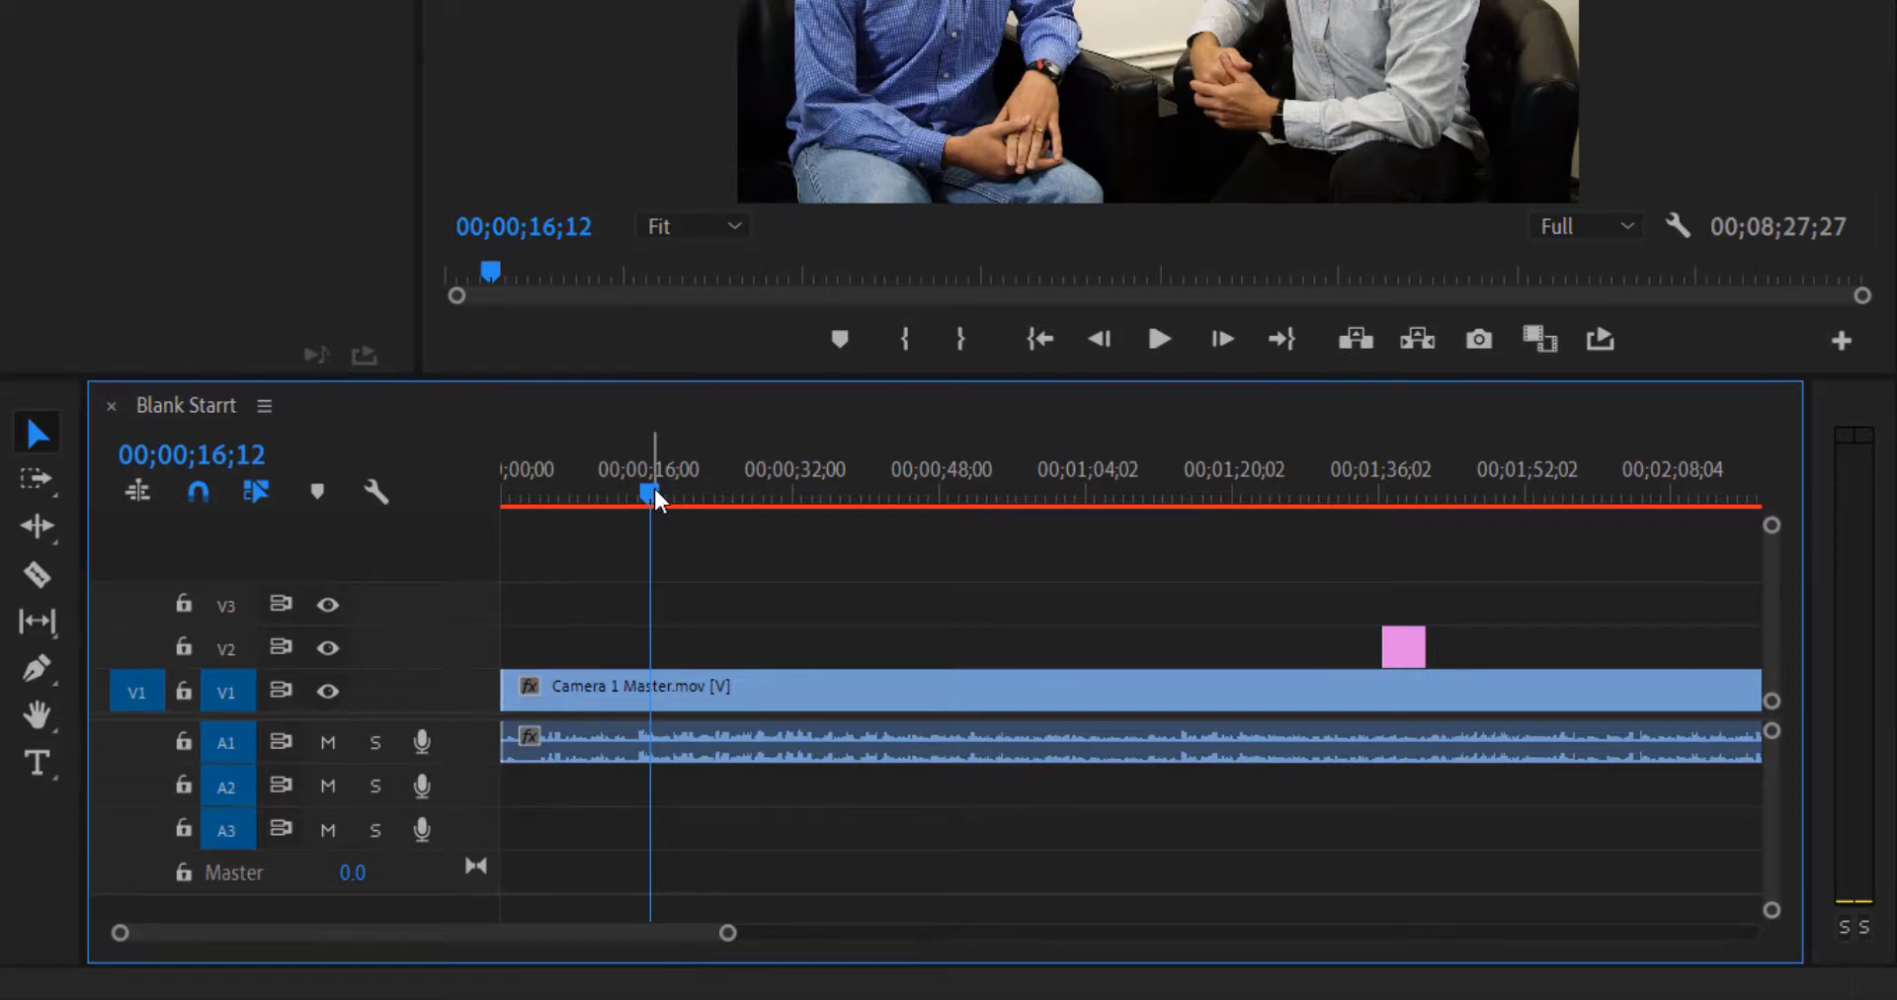
pyautogui.moveTo(592, 494); pyautogui.dragTo(611, 494)
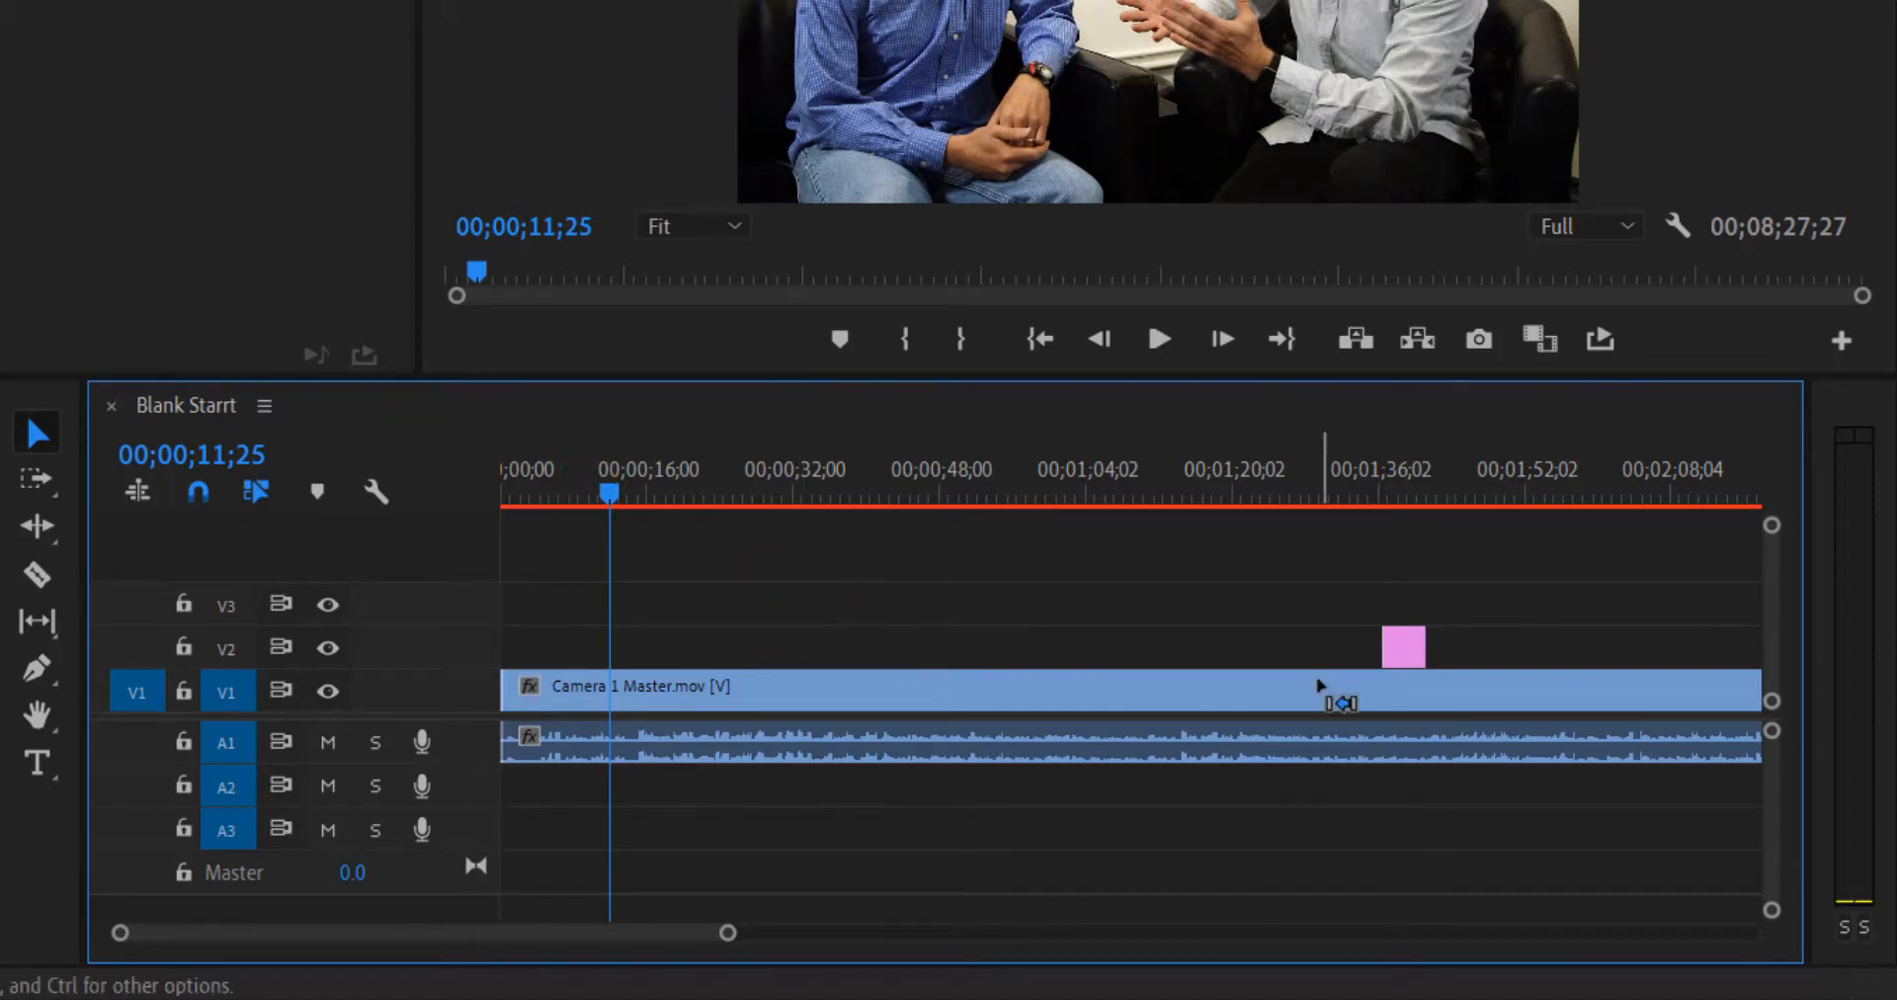
# Try moving all selected clips in the sequence about 53 seconds later, and return them to the sequence start
pyautogui.scroll(-9, 1319, 682)
pyautogui.scroll(2, 994, 637)
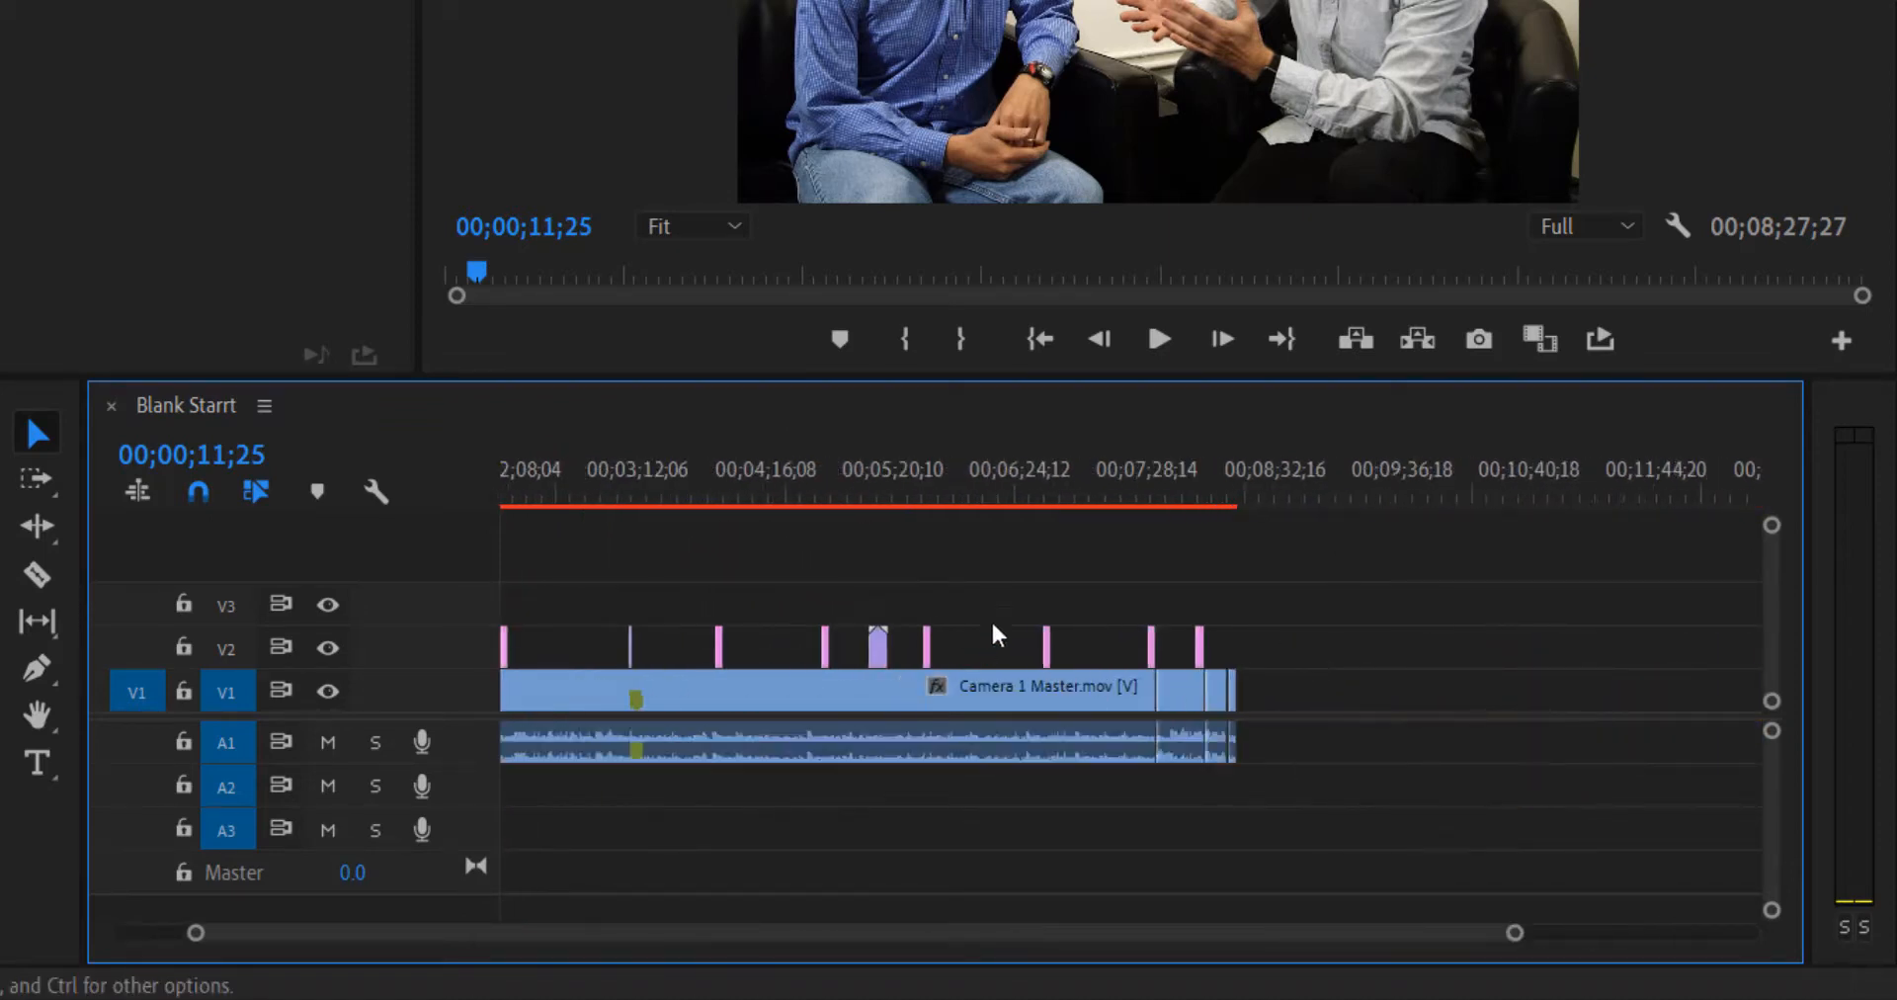
pyautogui.scroll(1, 992, 619)
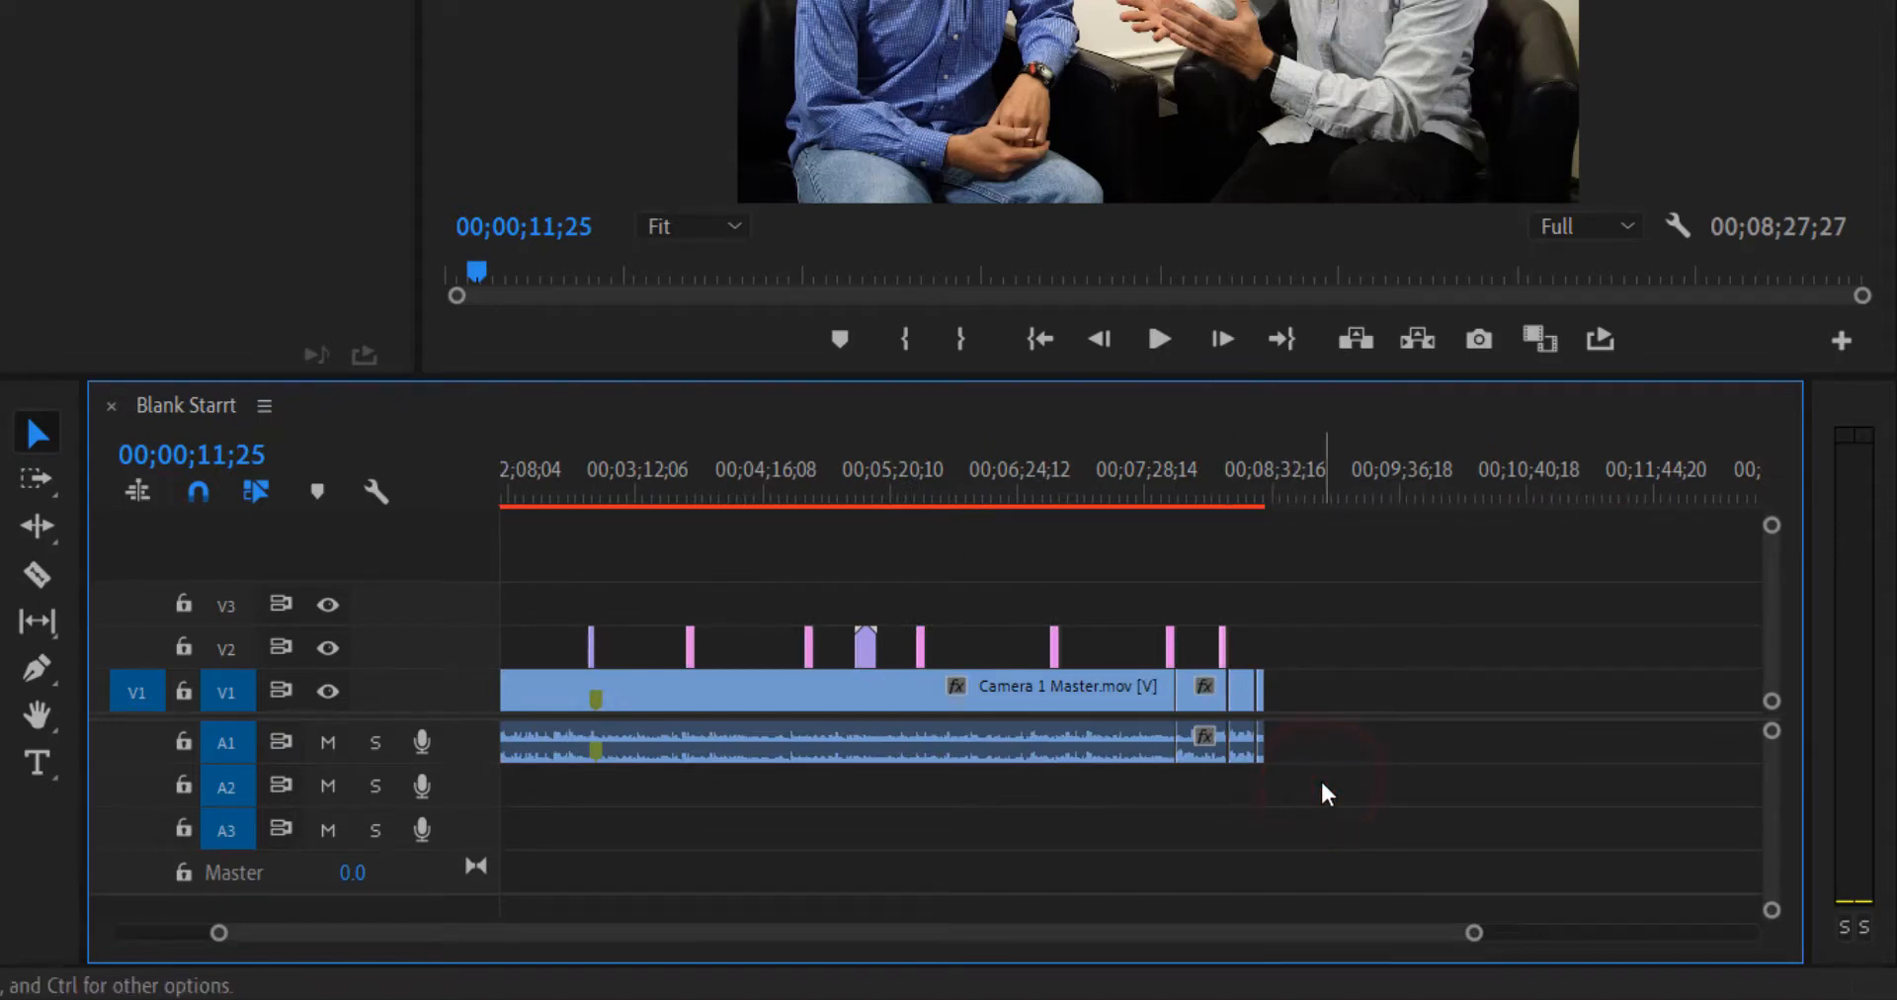
pyautogui.moveTo(1322, 783); pyautogui.dragTo(182, 559)
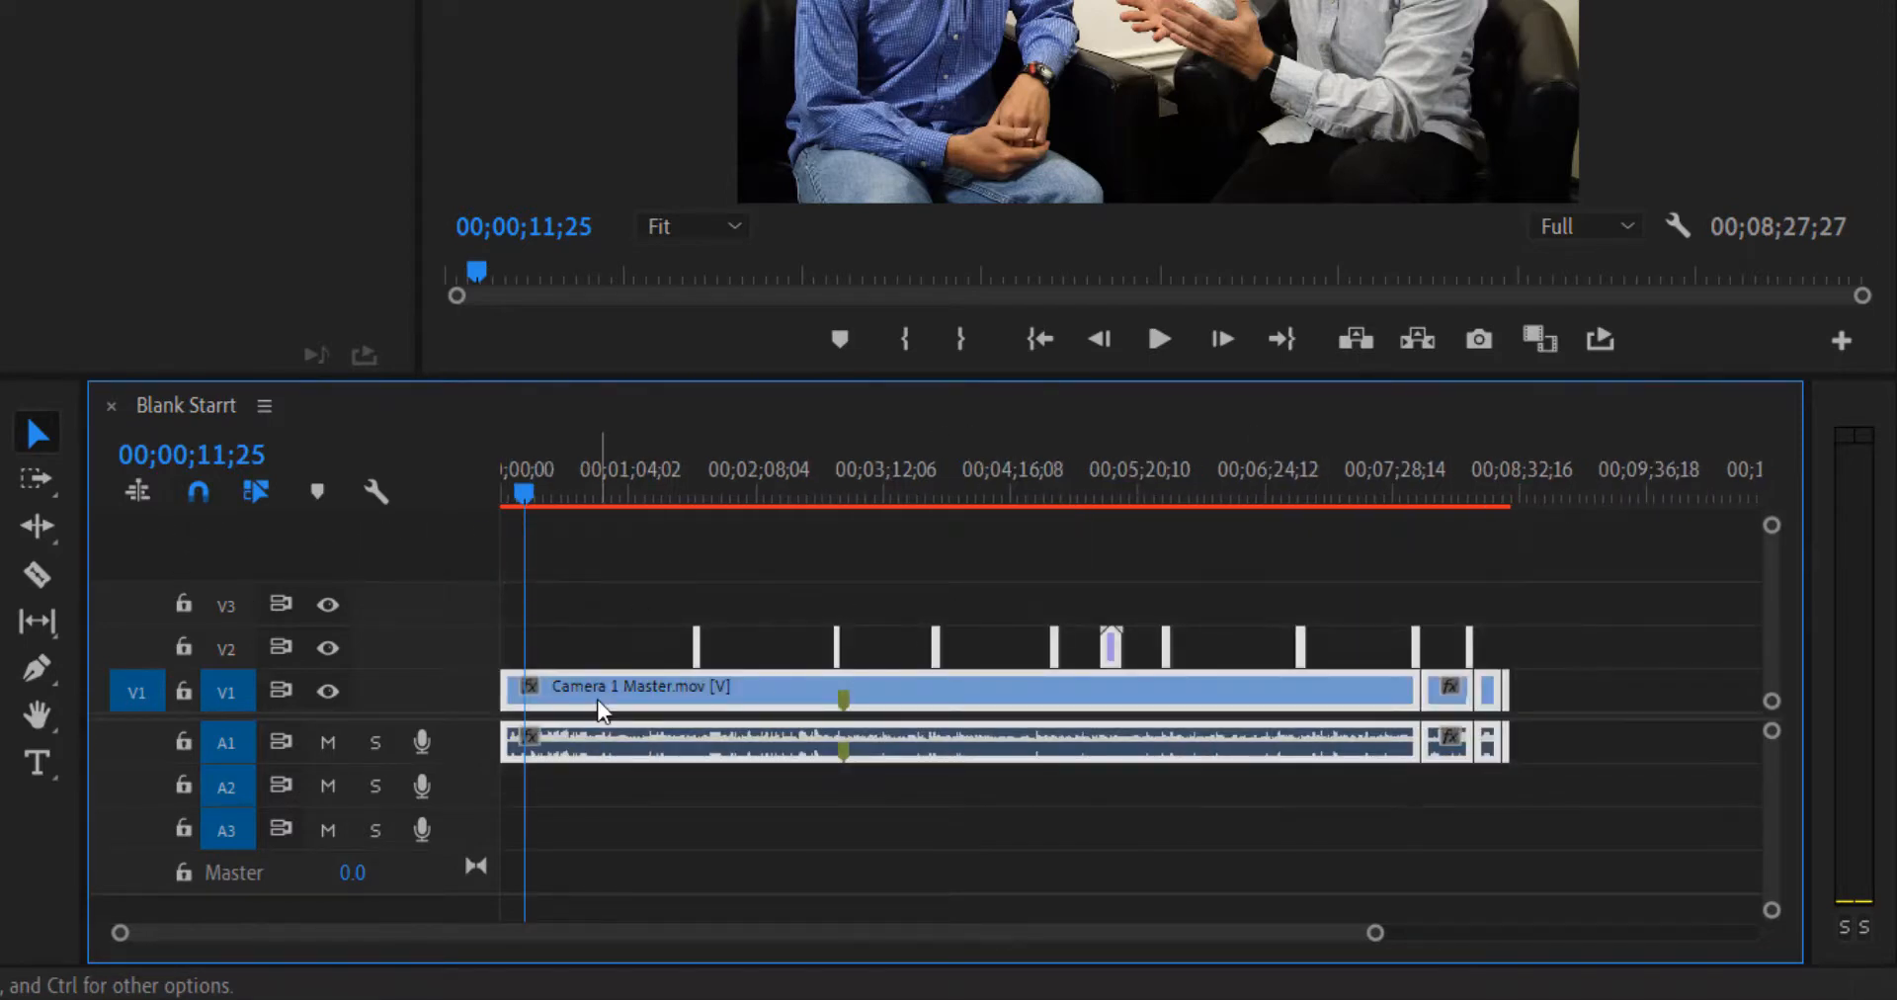
pyautogui.moveTo(590, 697); pyautogui.dragTo(693, 696)
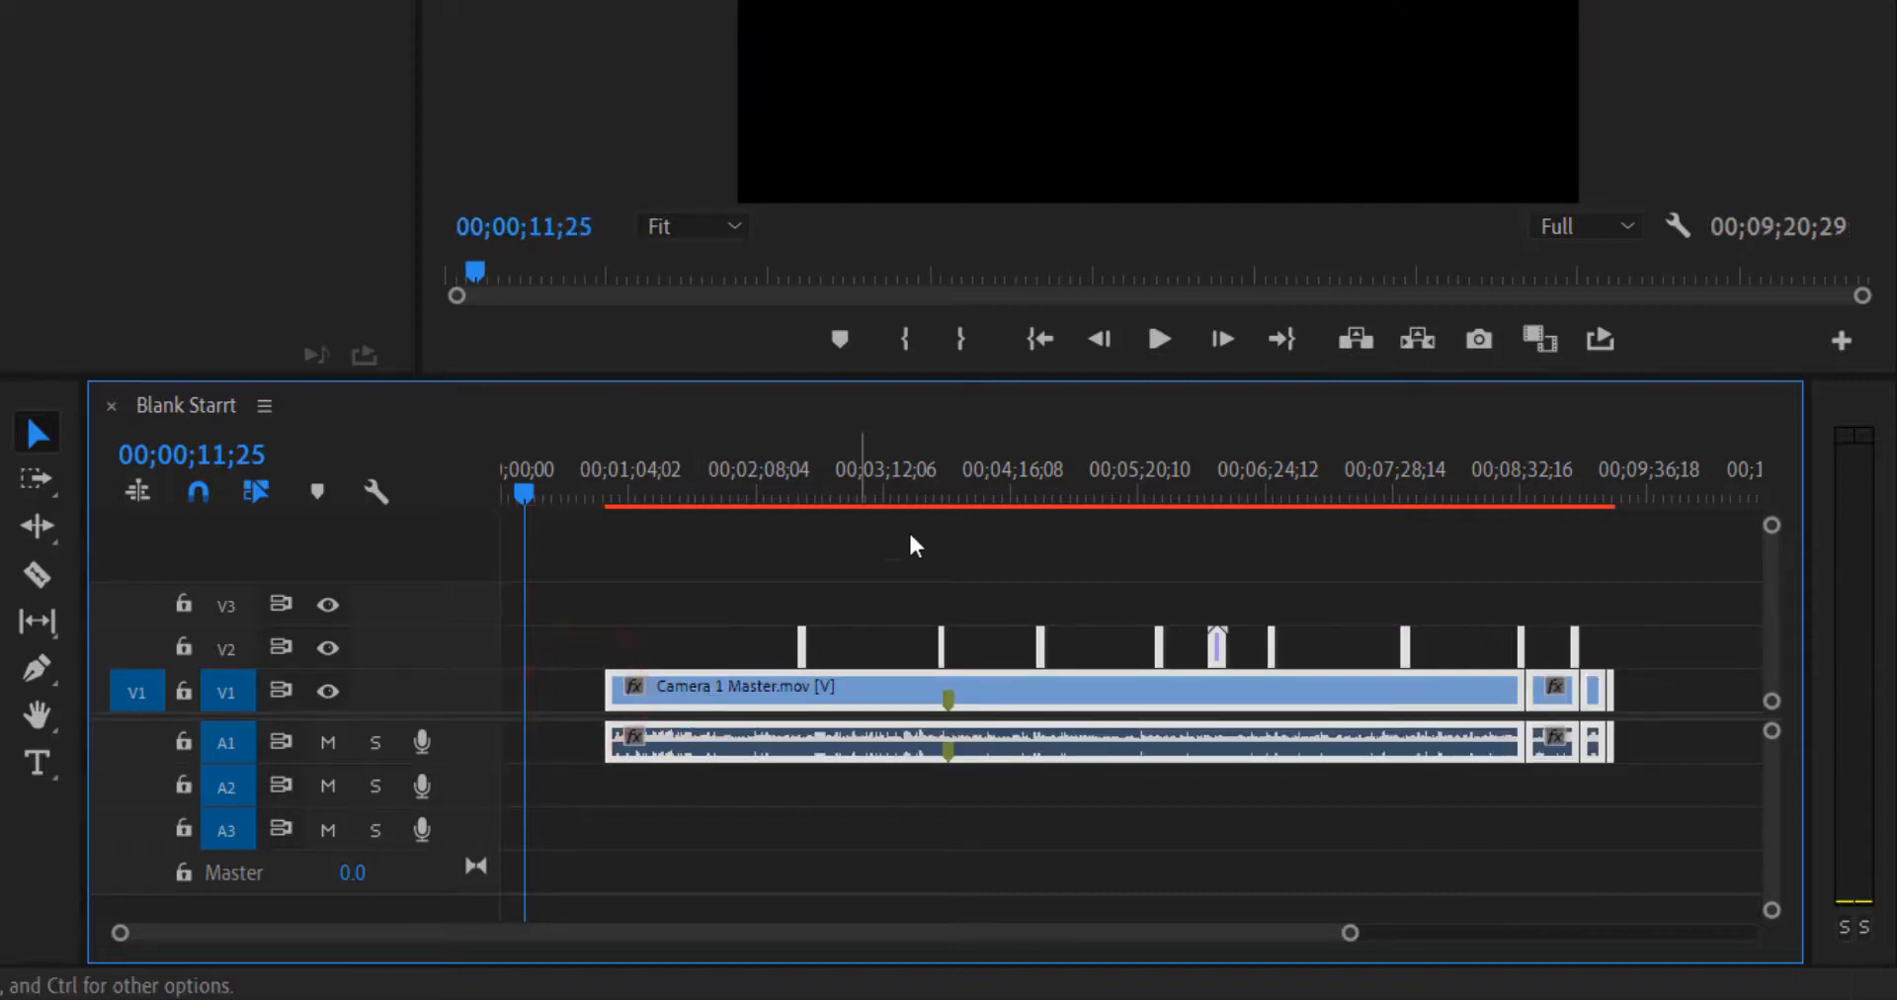
pyautogui.moveTo(843, 697); pyautogui.dragTo(743, 668)
pyautogui.click(803, 549)
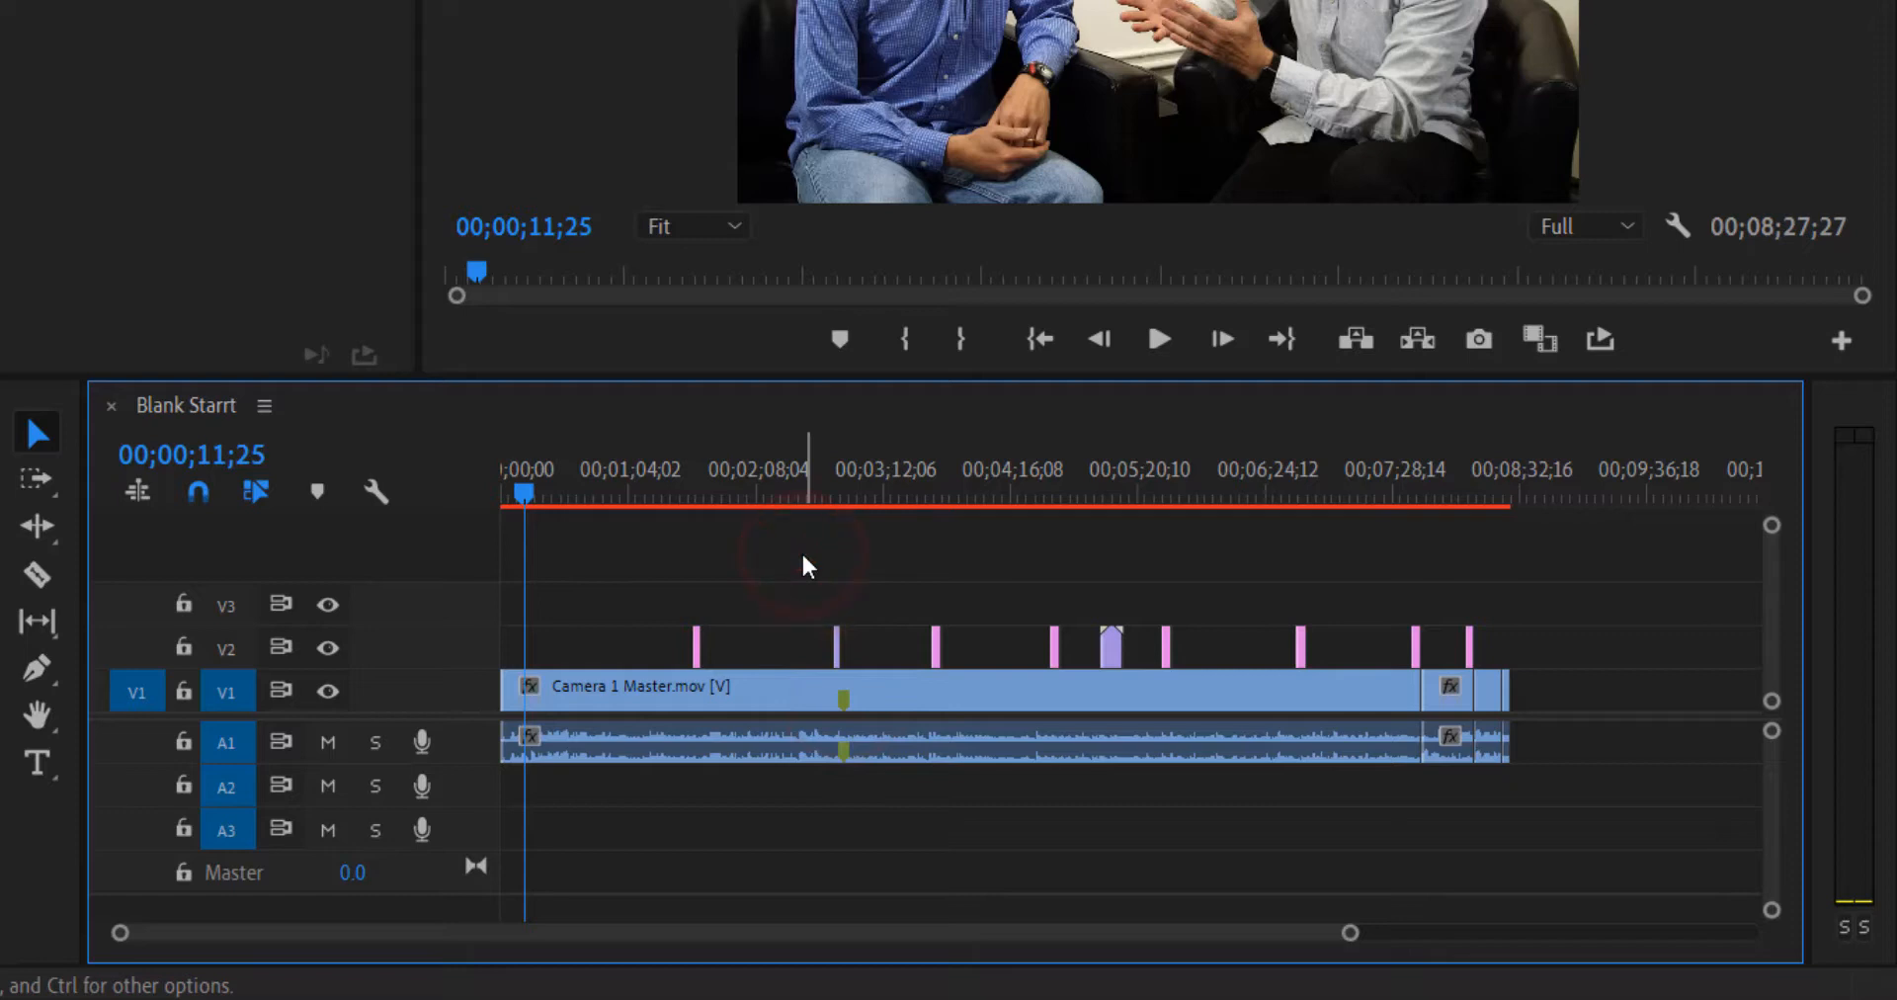
# Select all clips in the sequence and shift them about 2 minutes 10 seconds later to open a gap at the start
pyautogui.hotkey('ctrl', 'a')
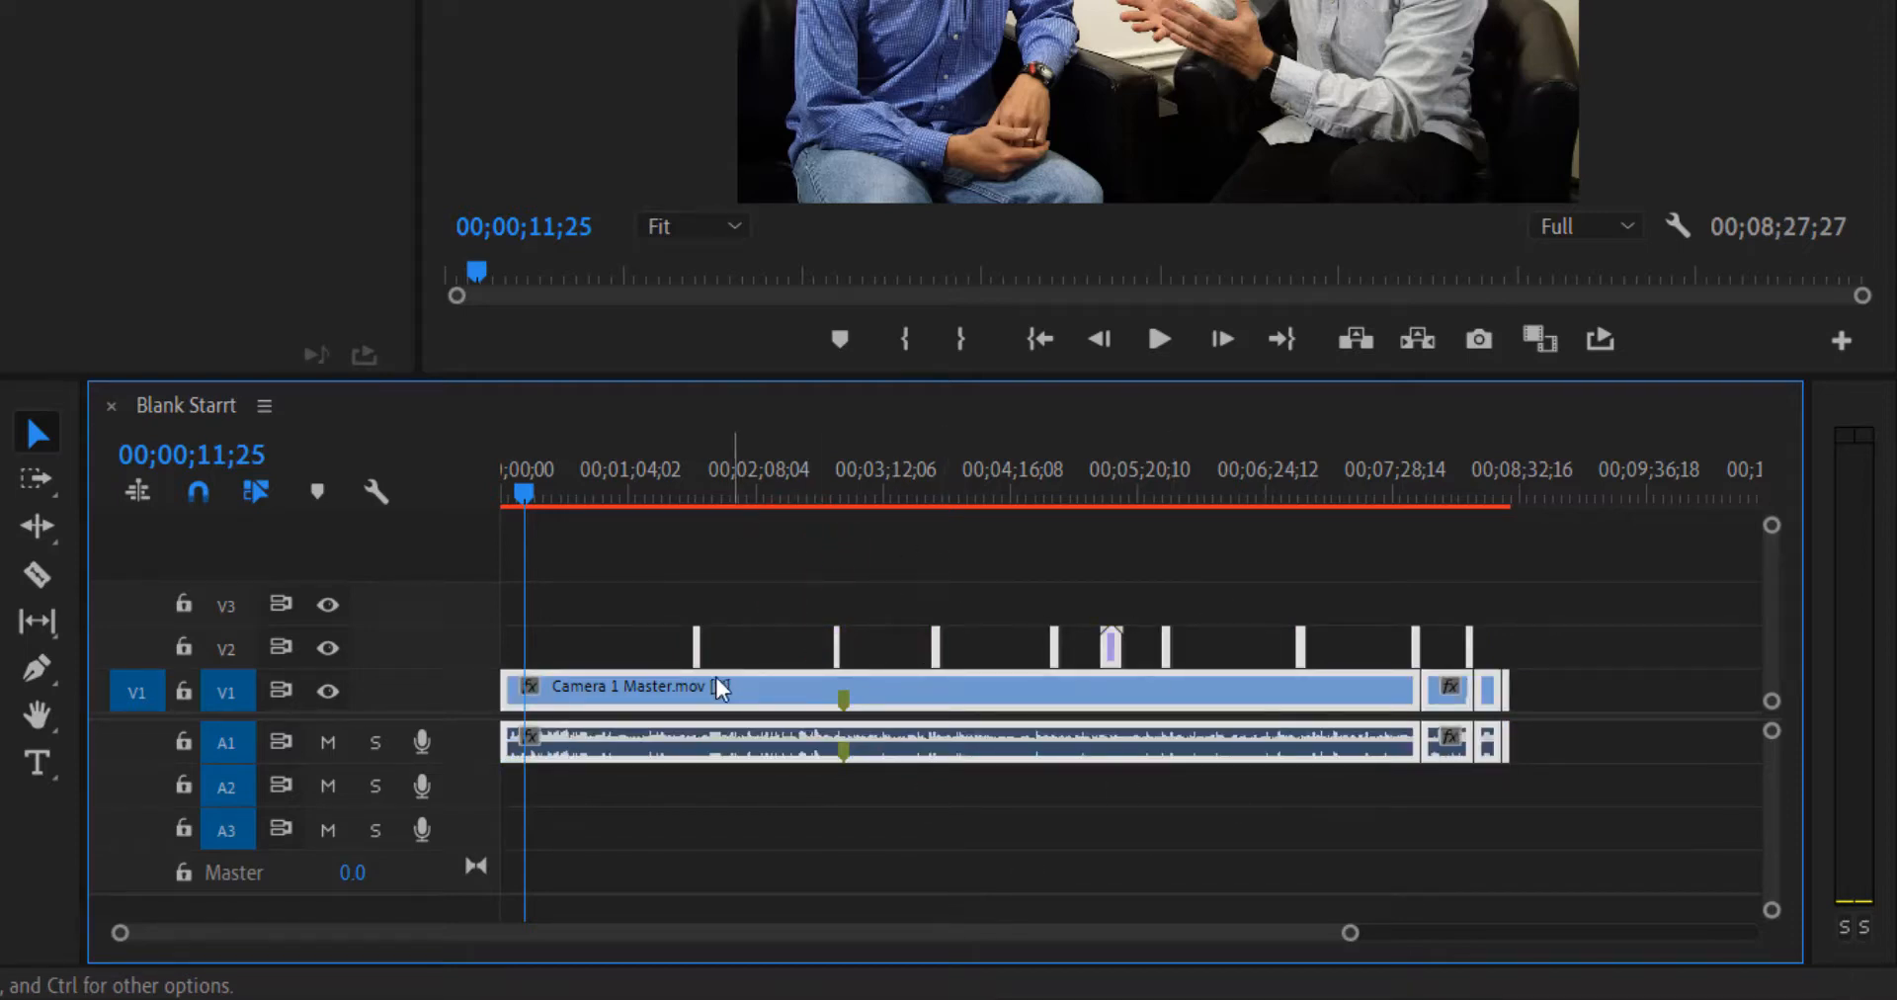
pyautogui.moveTo(617, 691); pyautogui.dragTo(874, 697)
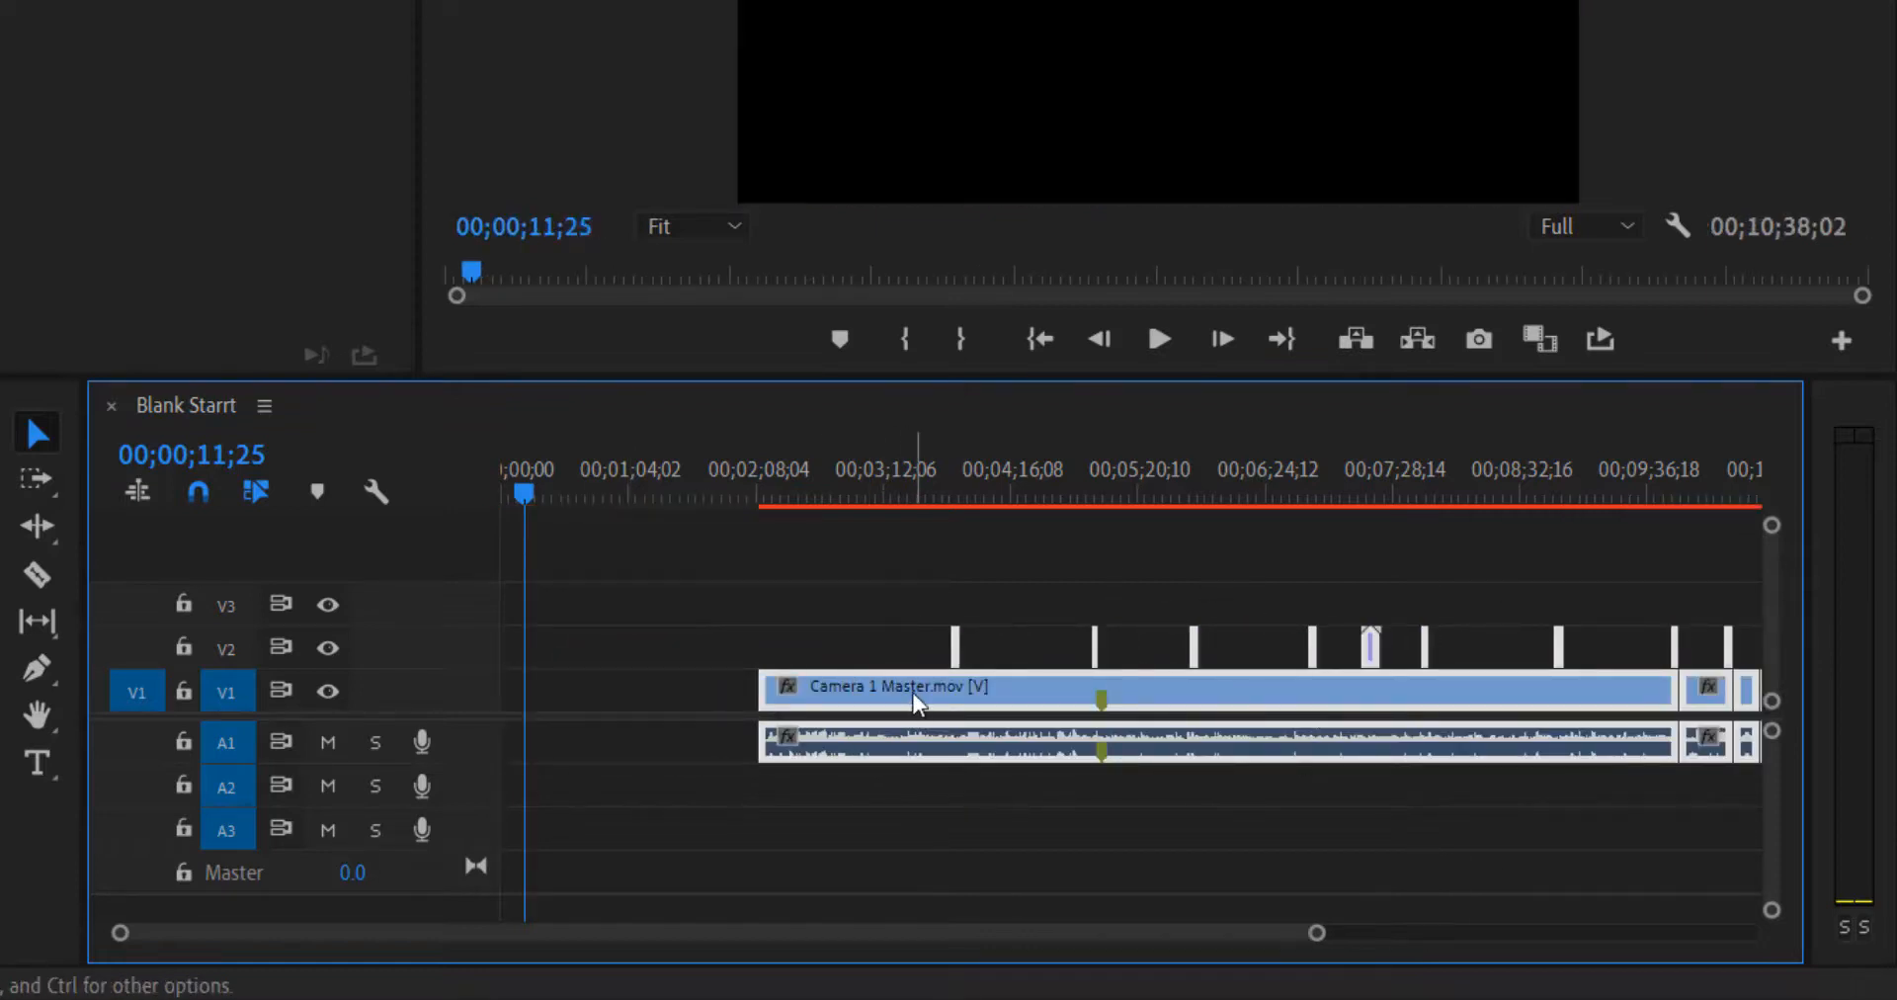
pyautogui.rightClick(913, 692)
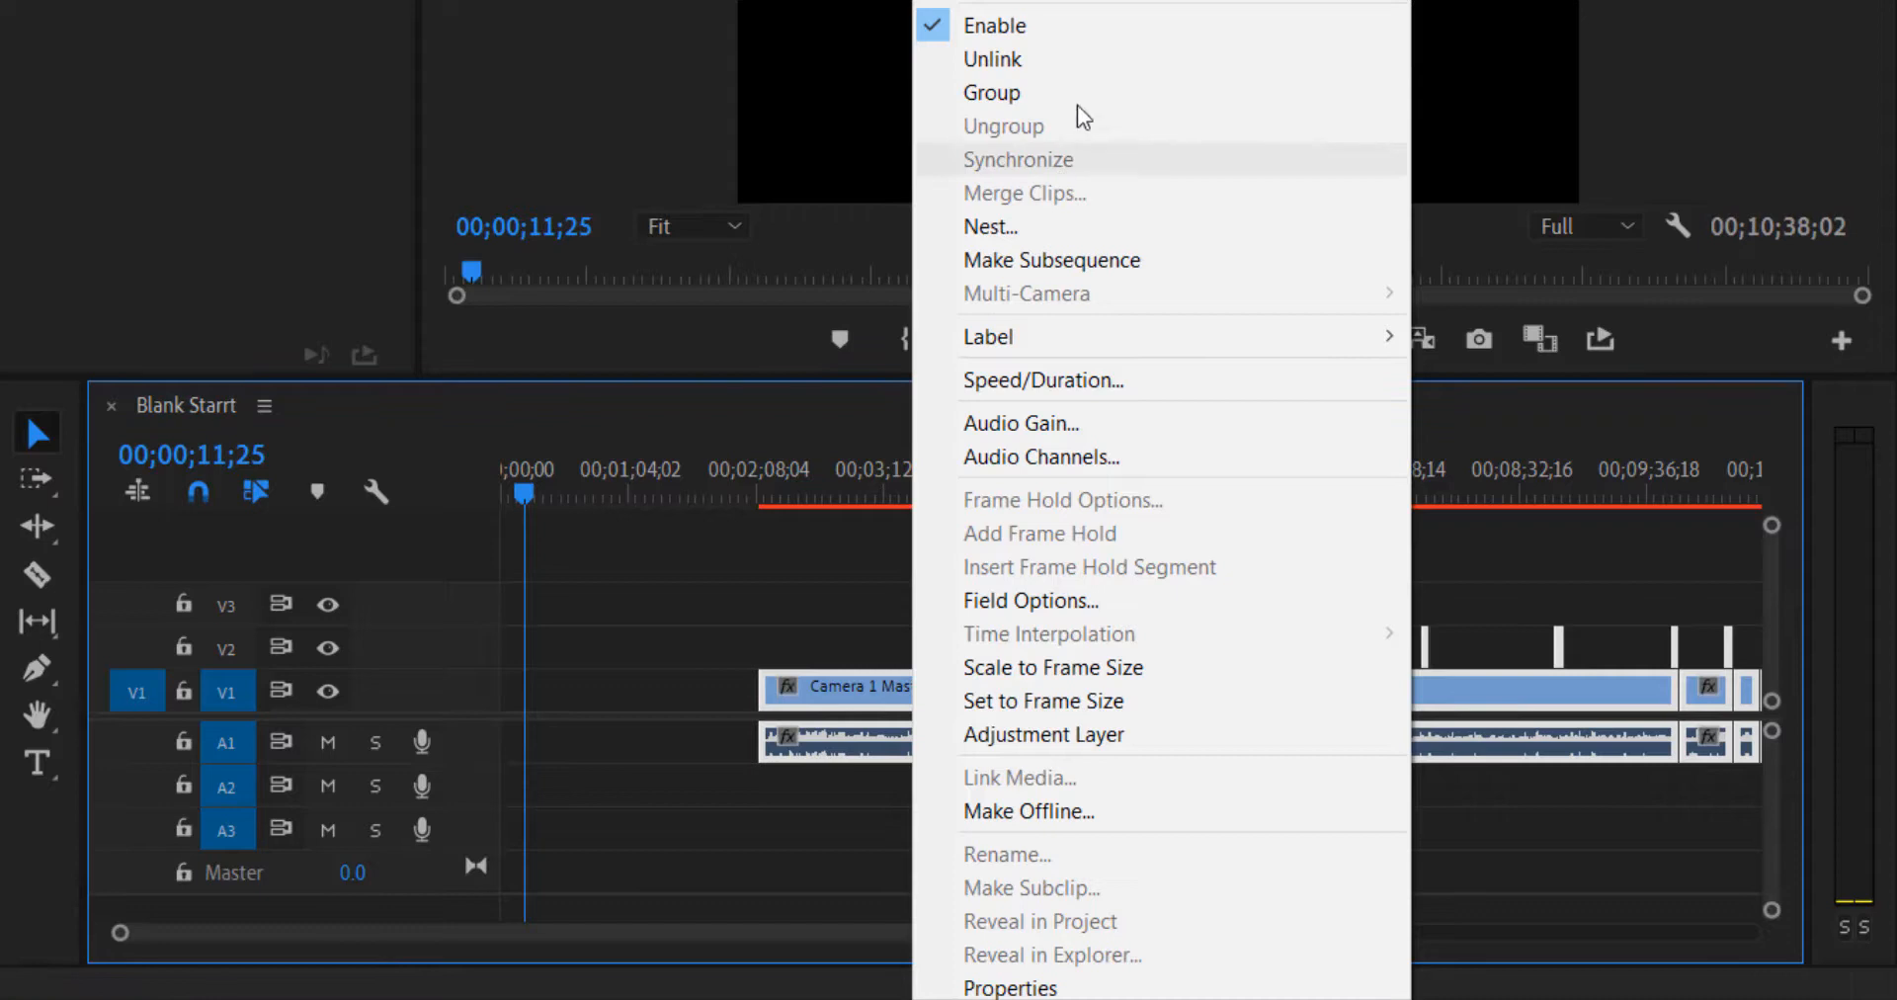
pyautogui.click(804, 622)
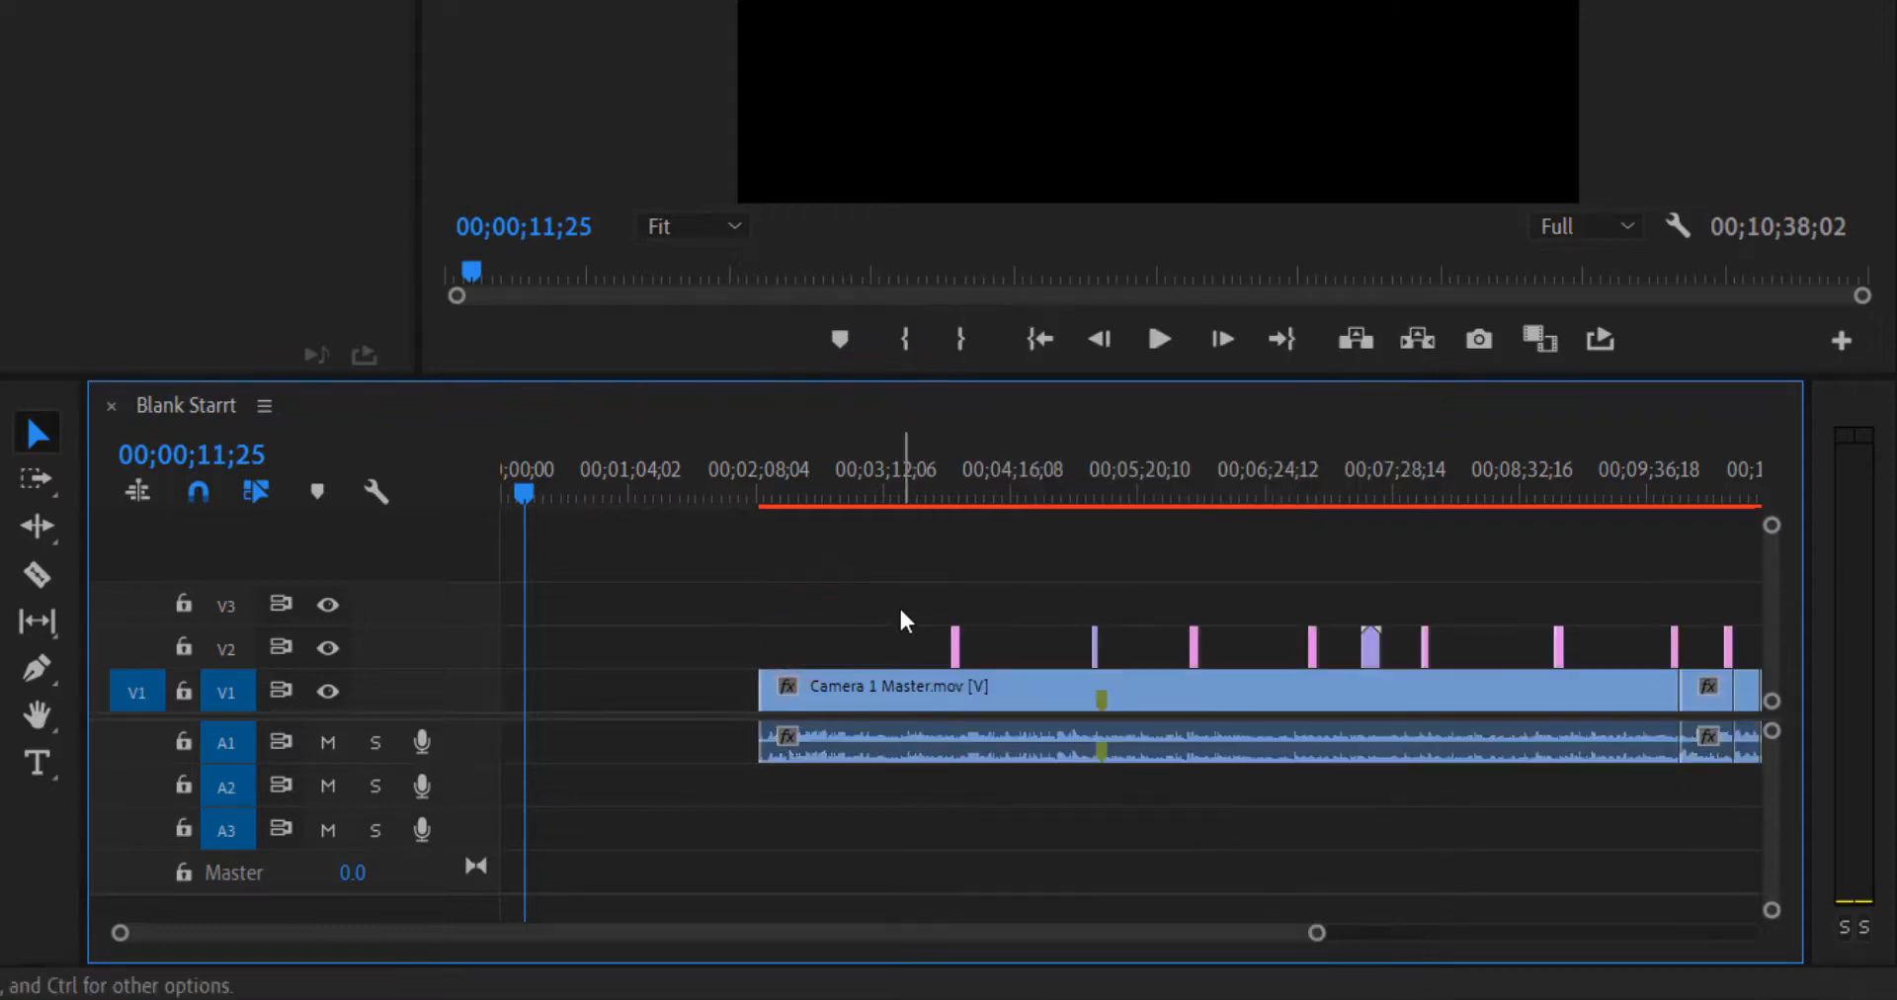
# Group all clips in the sequence and move the group so that it starts at about 00;04;14
pyautogui.hotkey('ctrl', 'a')
pyautogui.rightClick(913, 689)
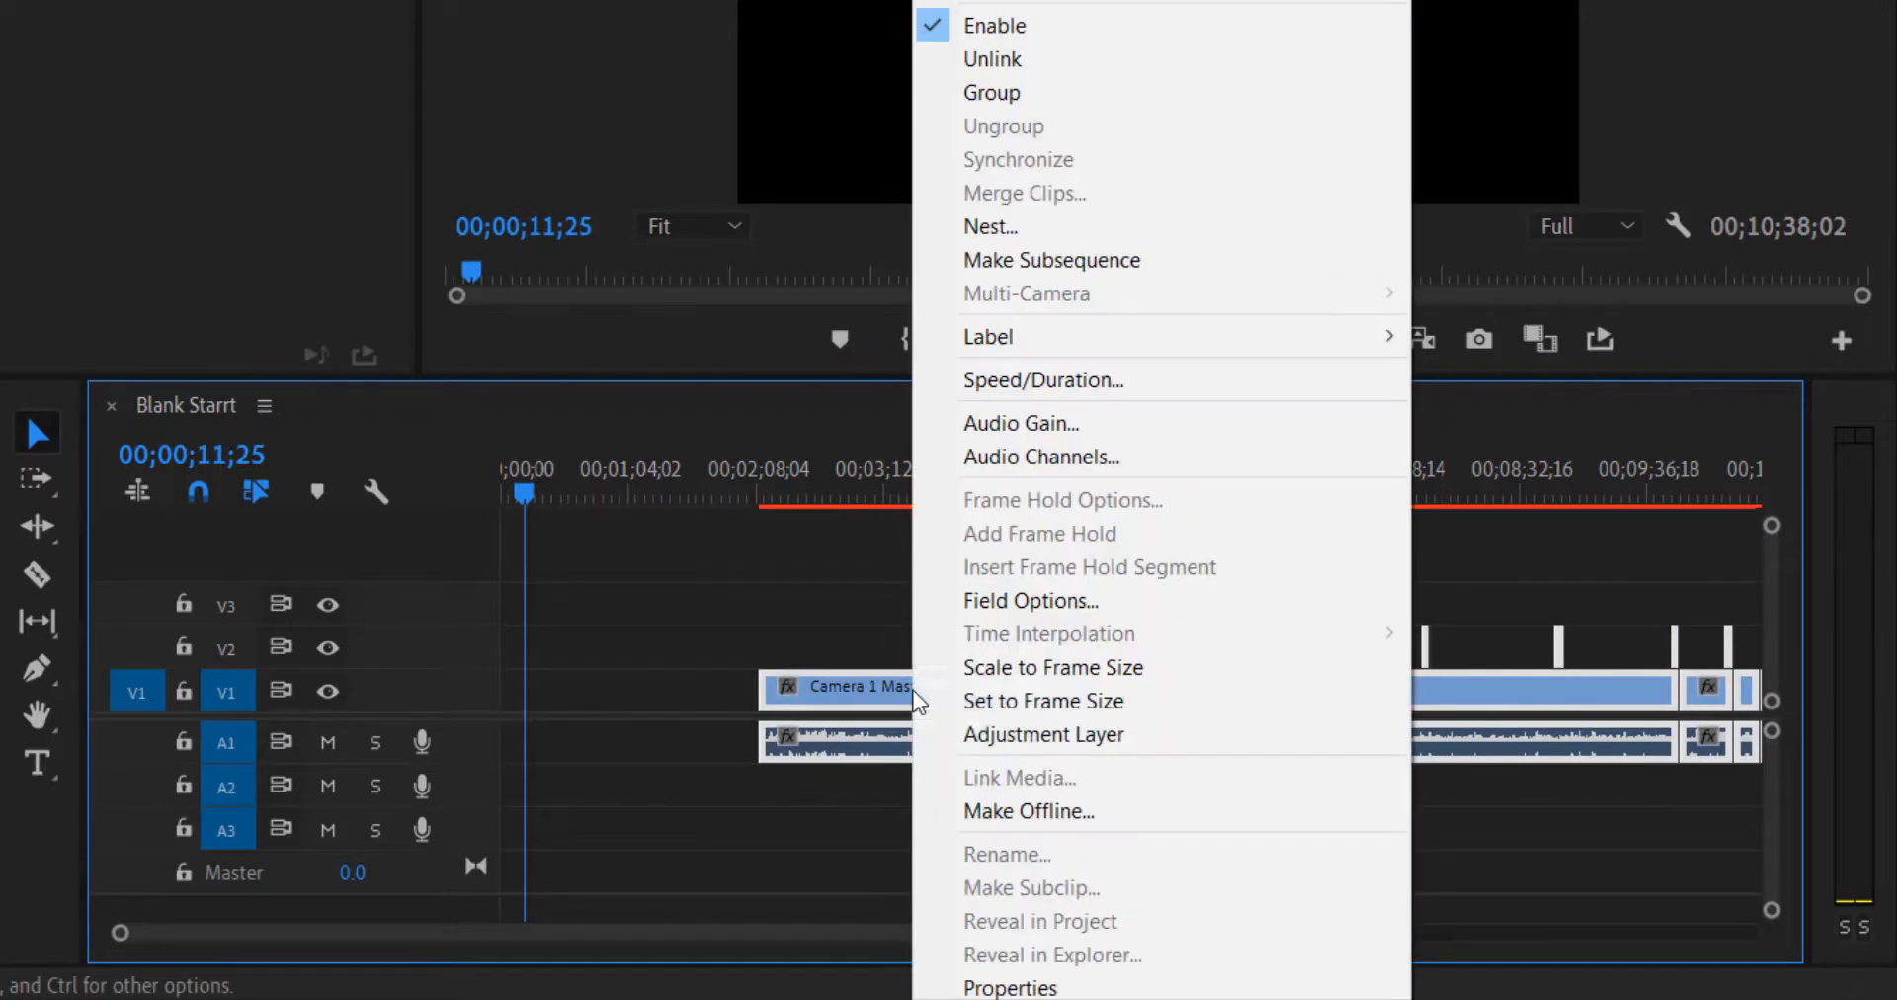
pyautogui.click(1053, 99)
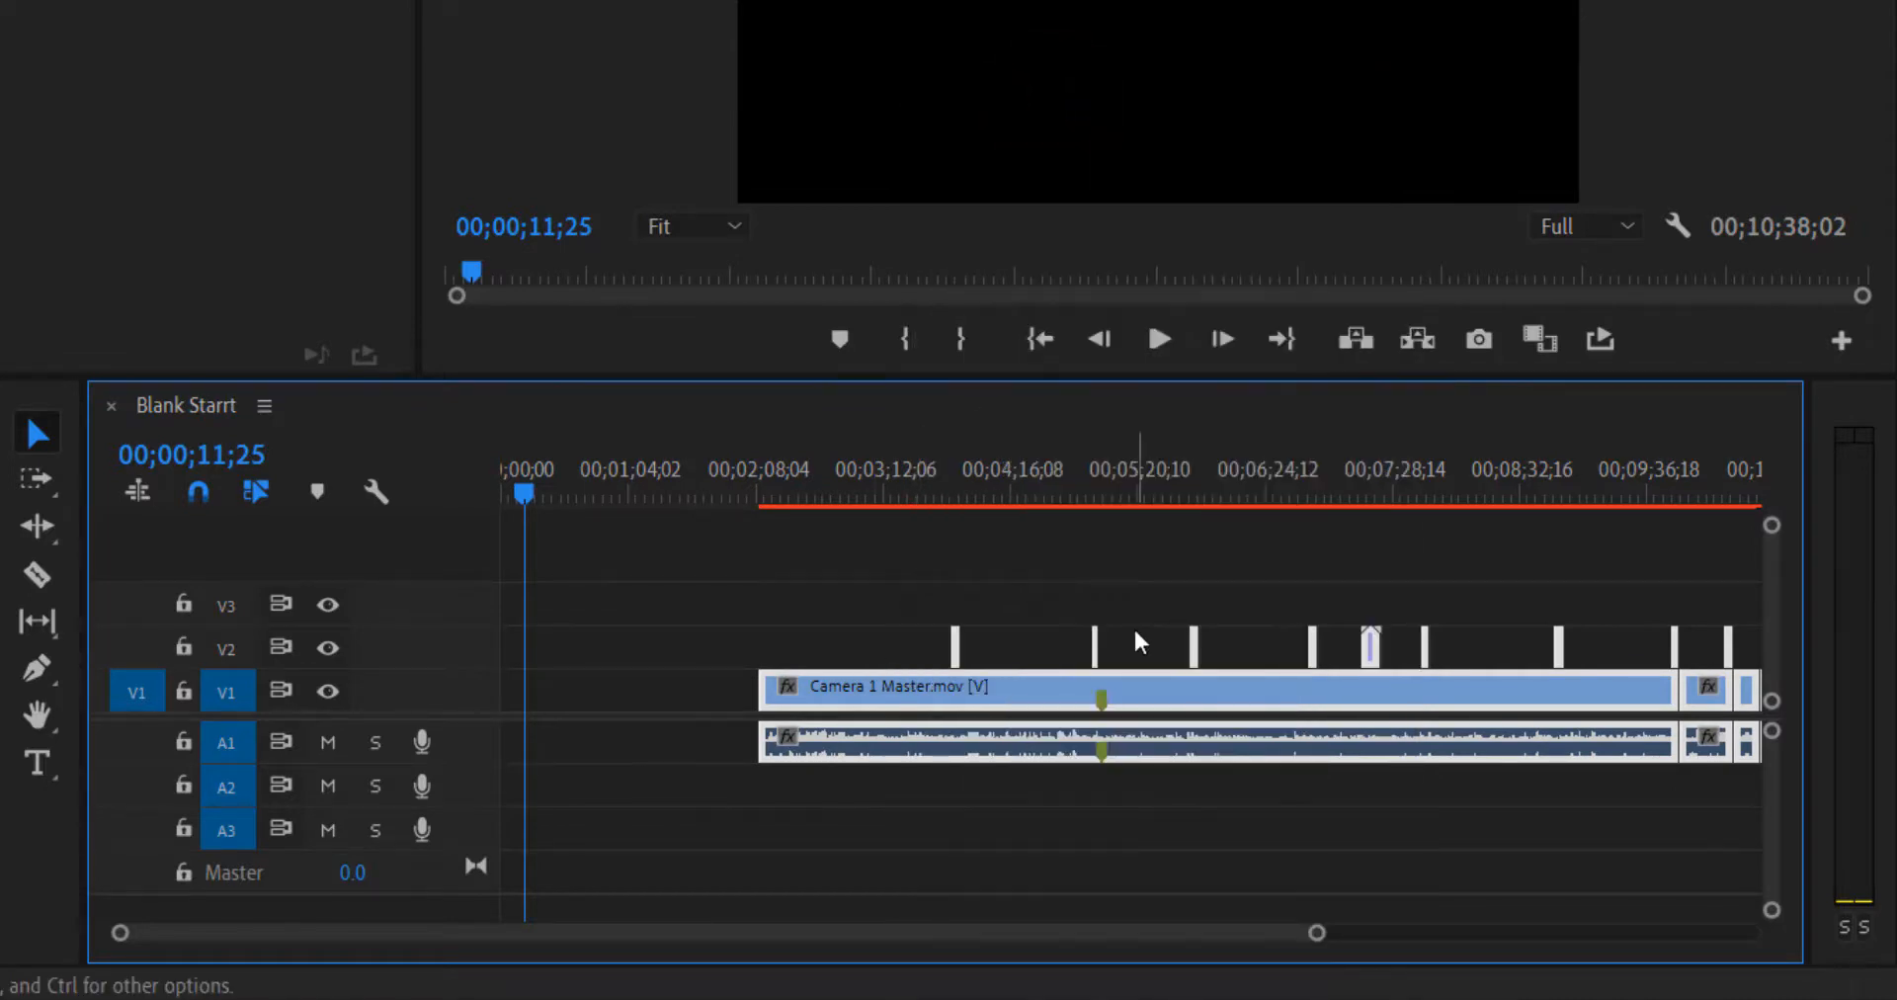
pyautogui.click(878, 611)
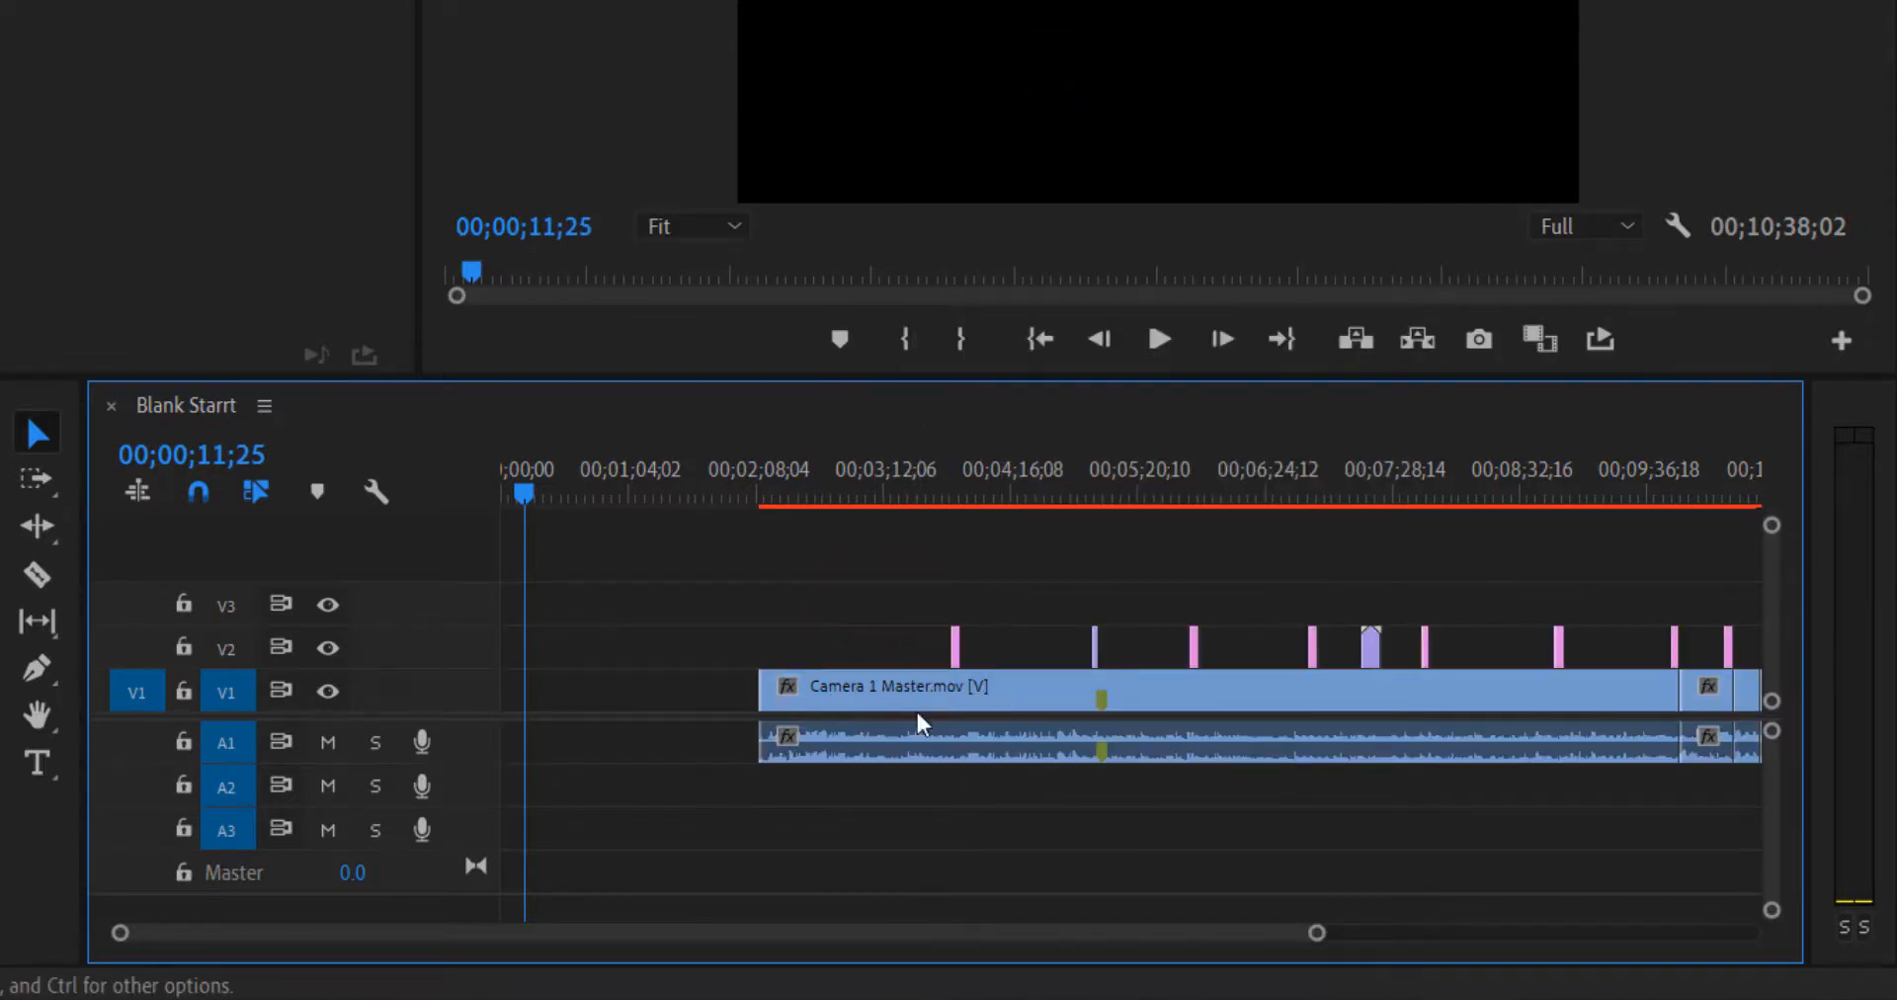
pyautogui.moveTo(863, 690); pyautogui.dragTo(1052, 694)
pyautogui.click(961, 603)
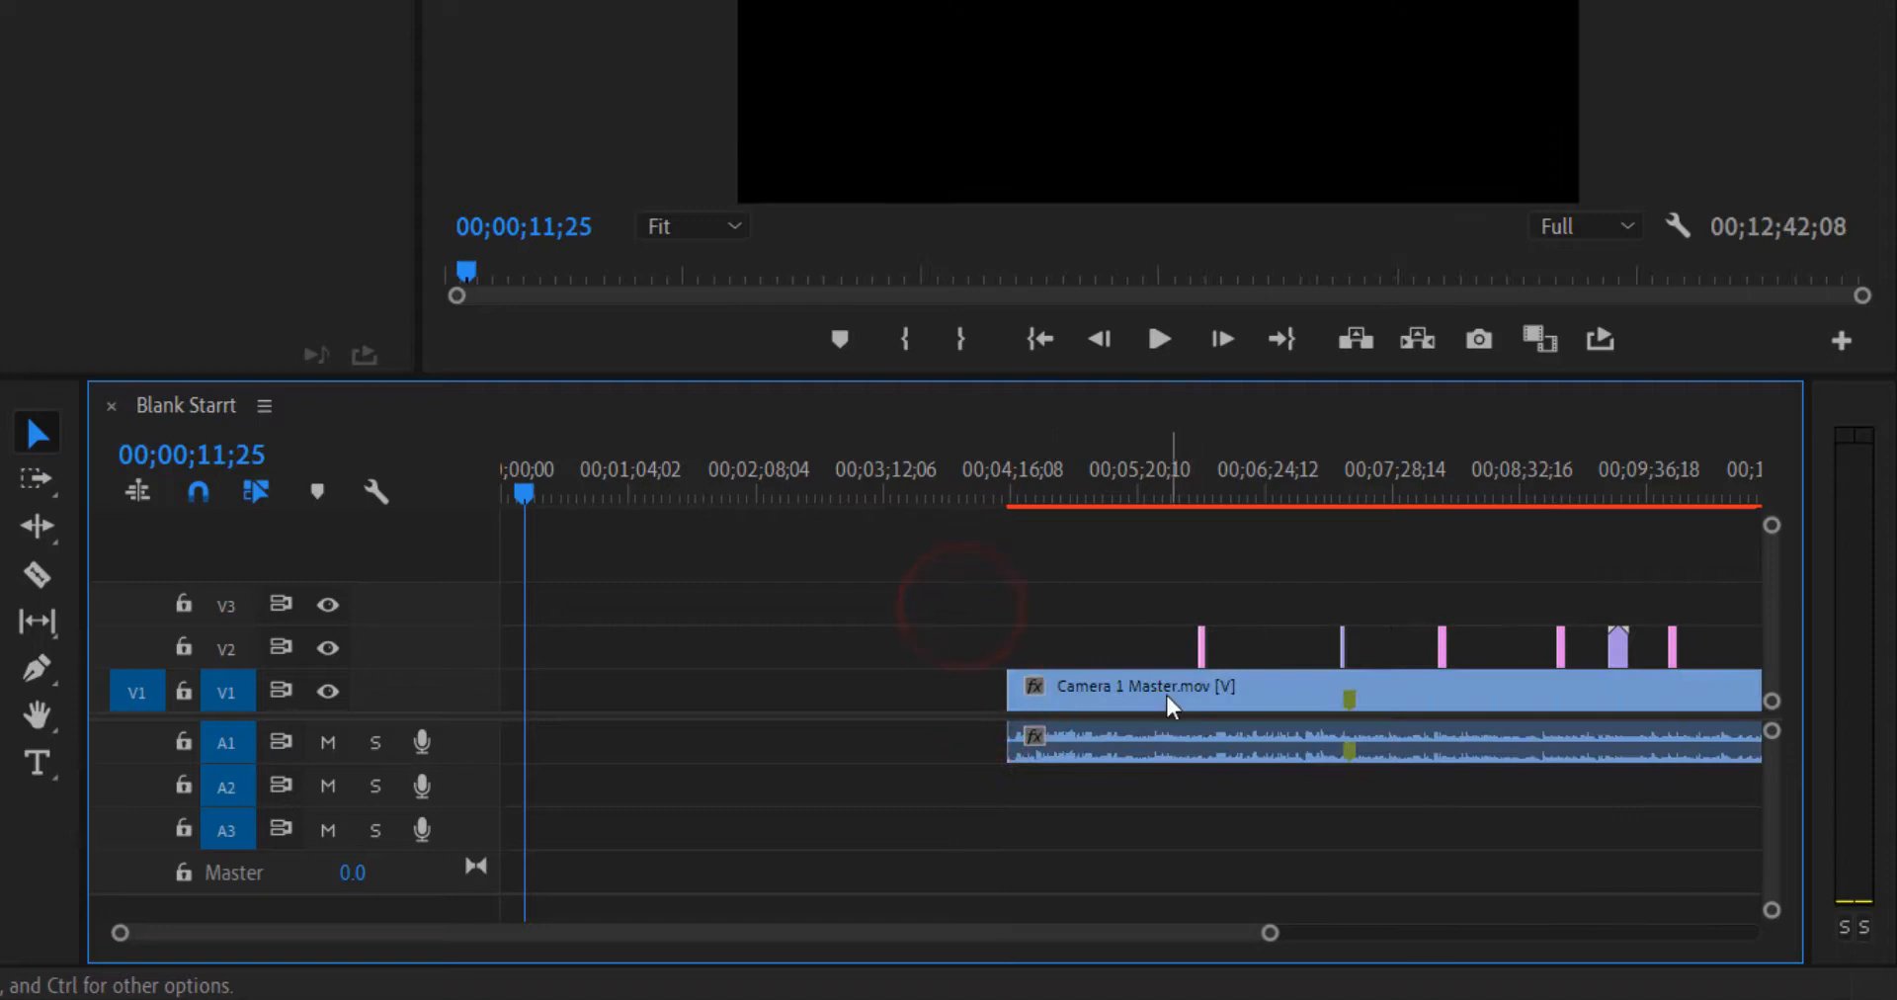
# Add a text graphic reading "fjjkjgkdknfks;slknd" near the middle of the frame at 00;00;00;00 with the Type tool
pyautogui.moveTo(530, 494); pyautogui.dragTo(505, 494)
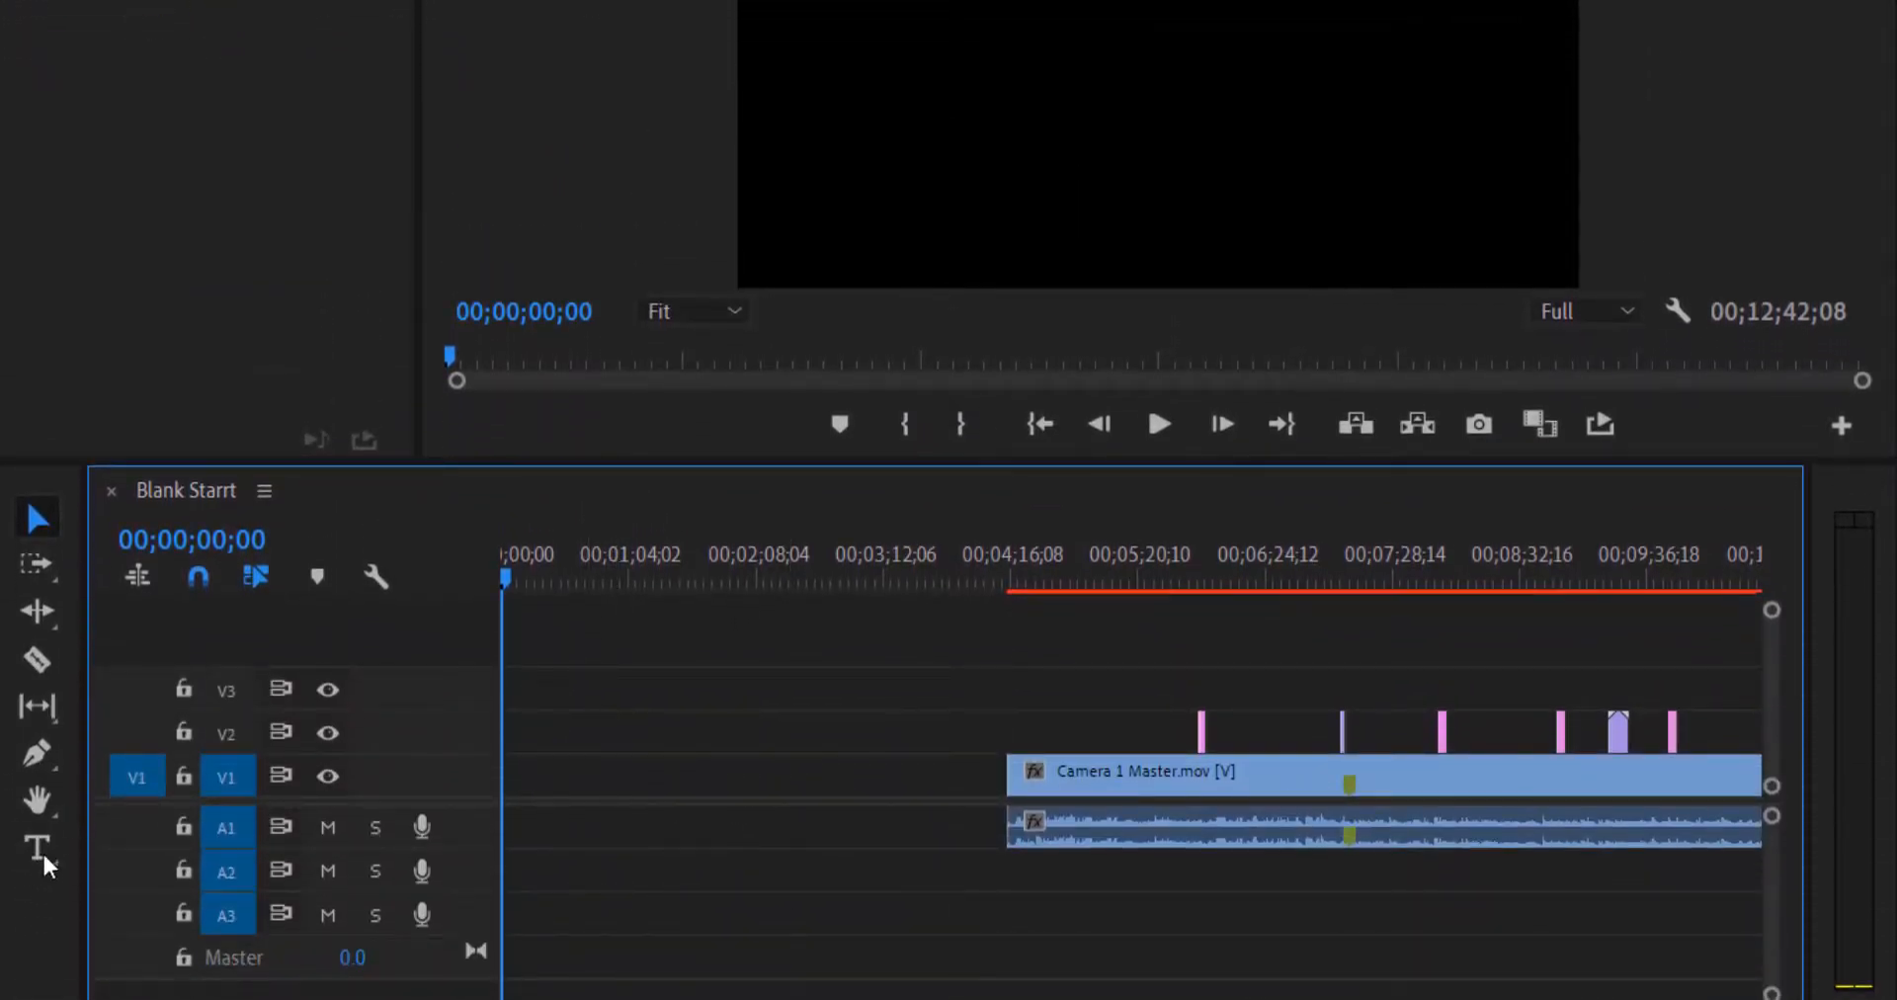
pyautogui.click(37, 847)
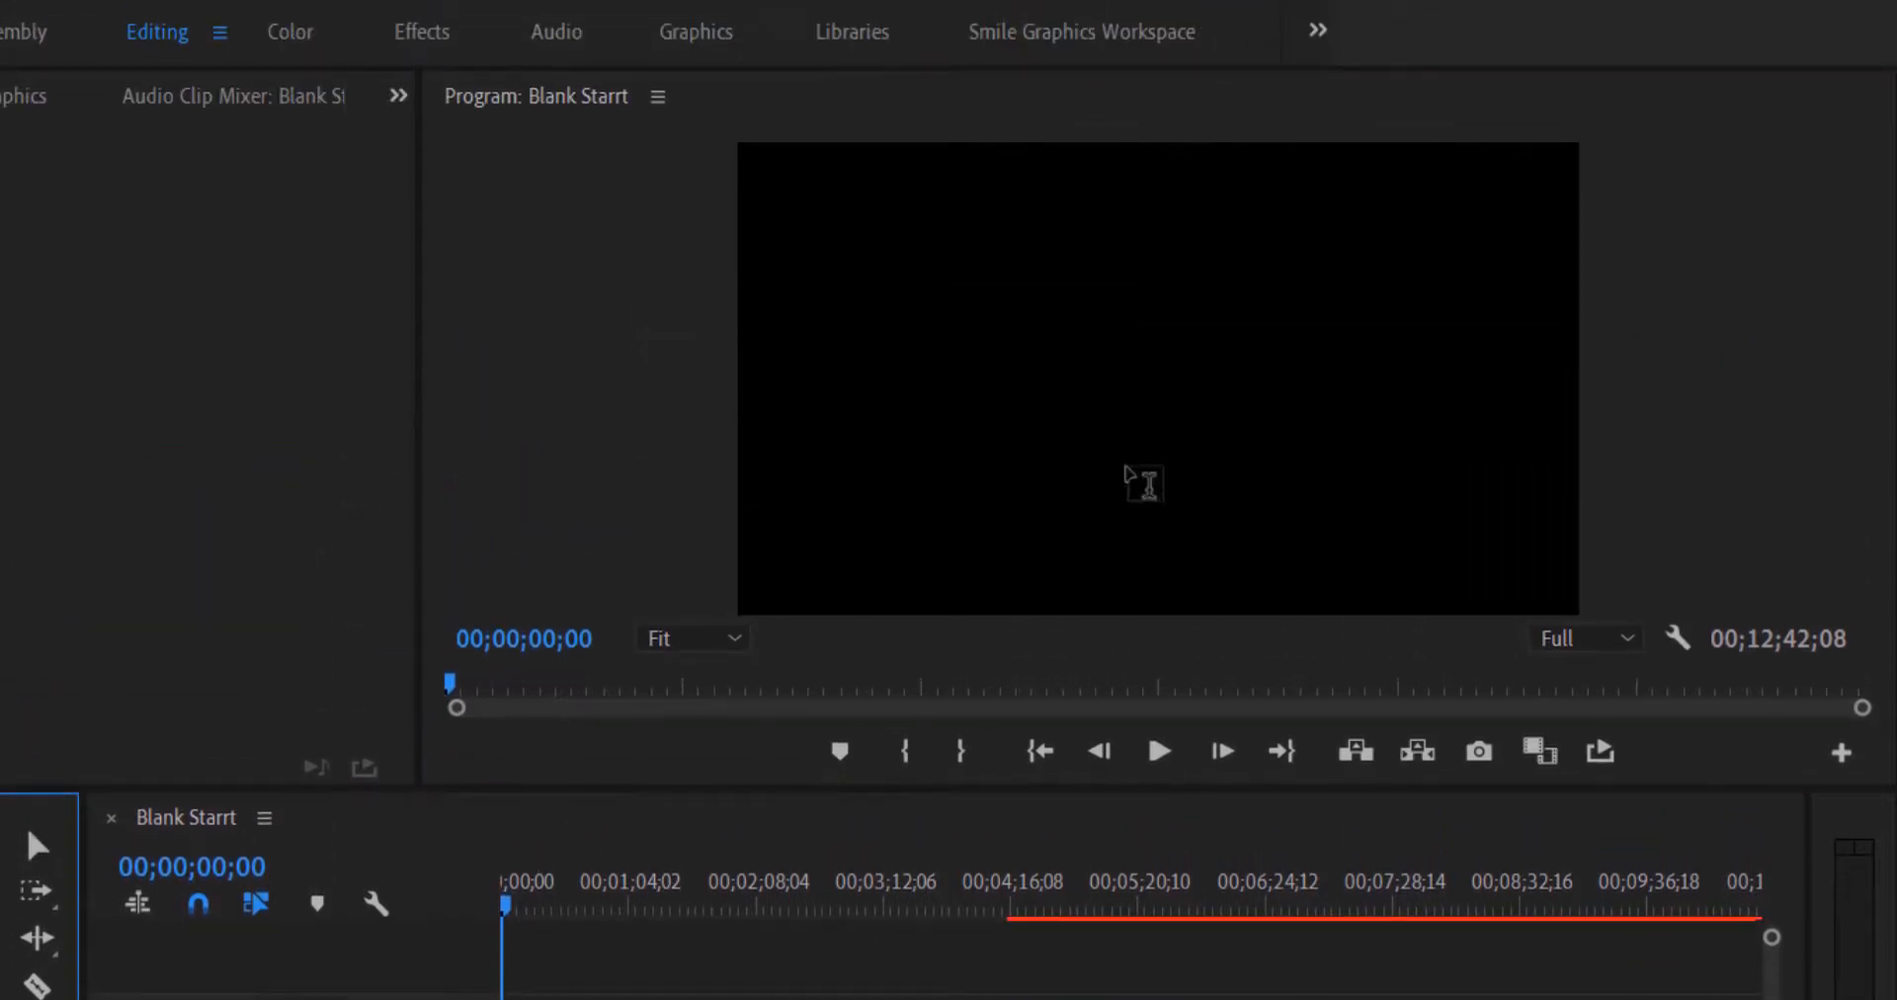
pyautogui.click(950, 394)
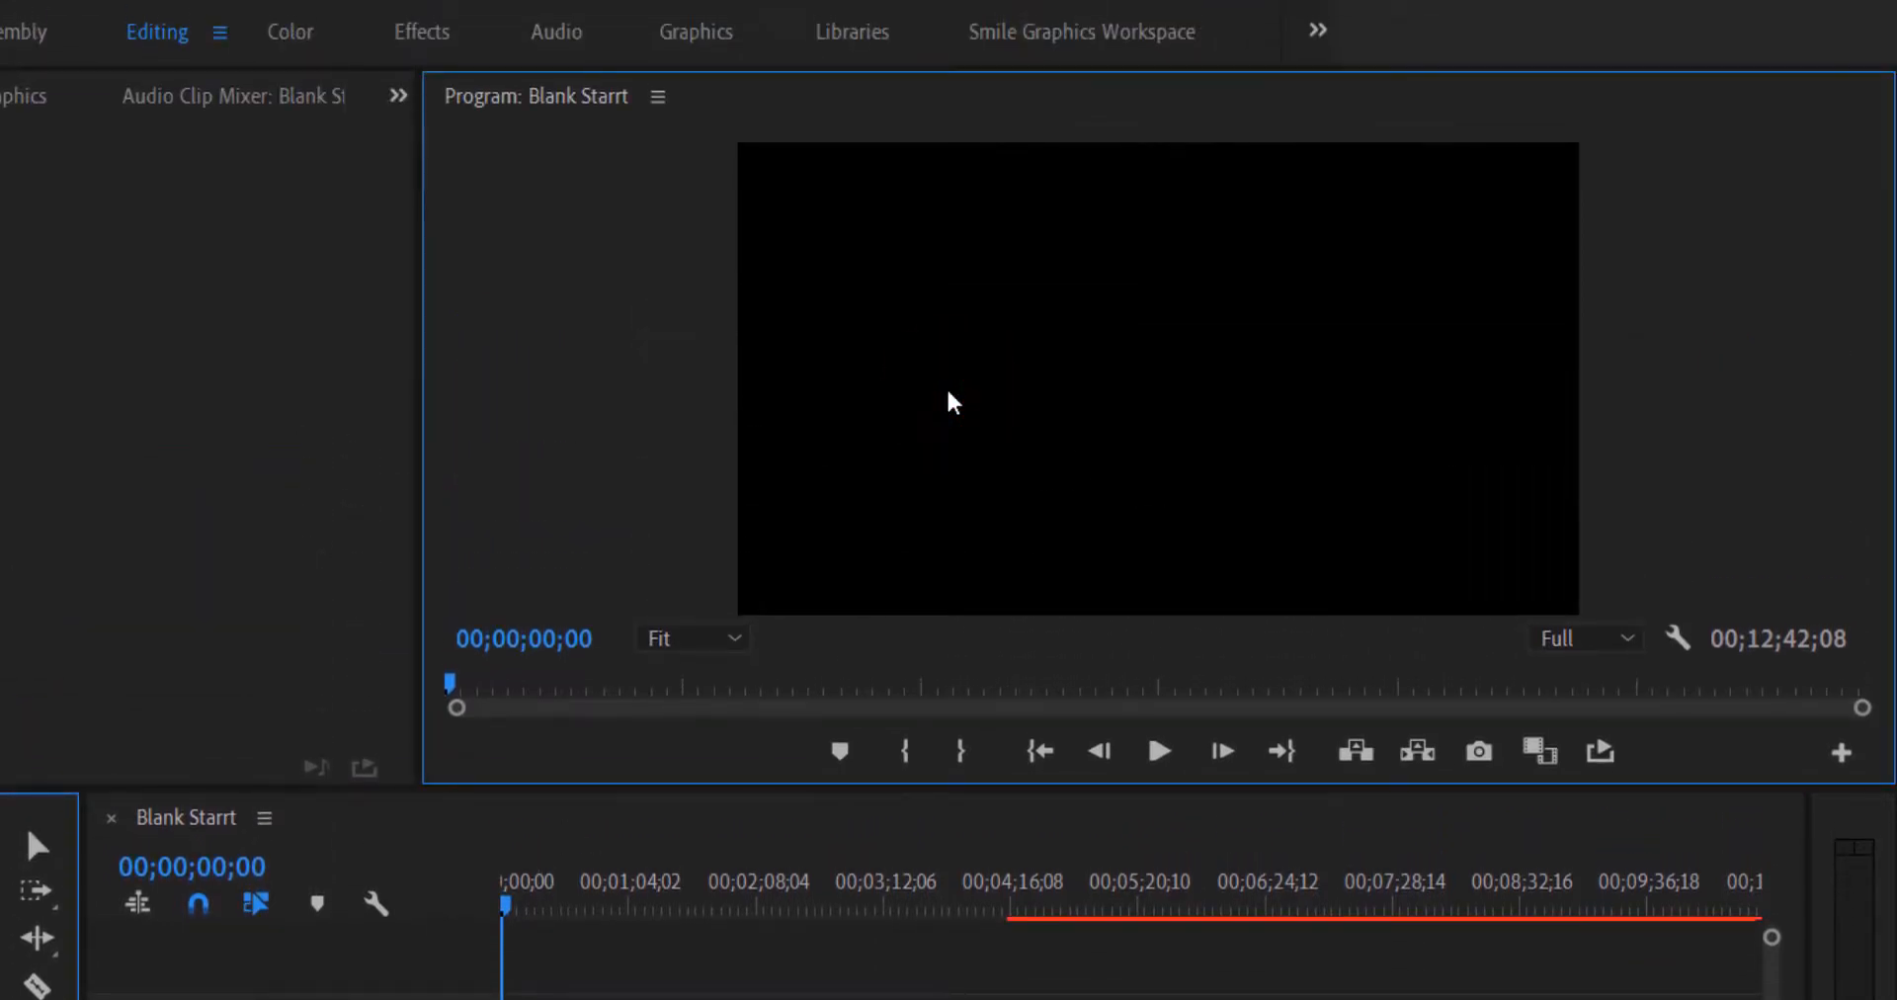
pyautogui.write('njkjgkdknfks')
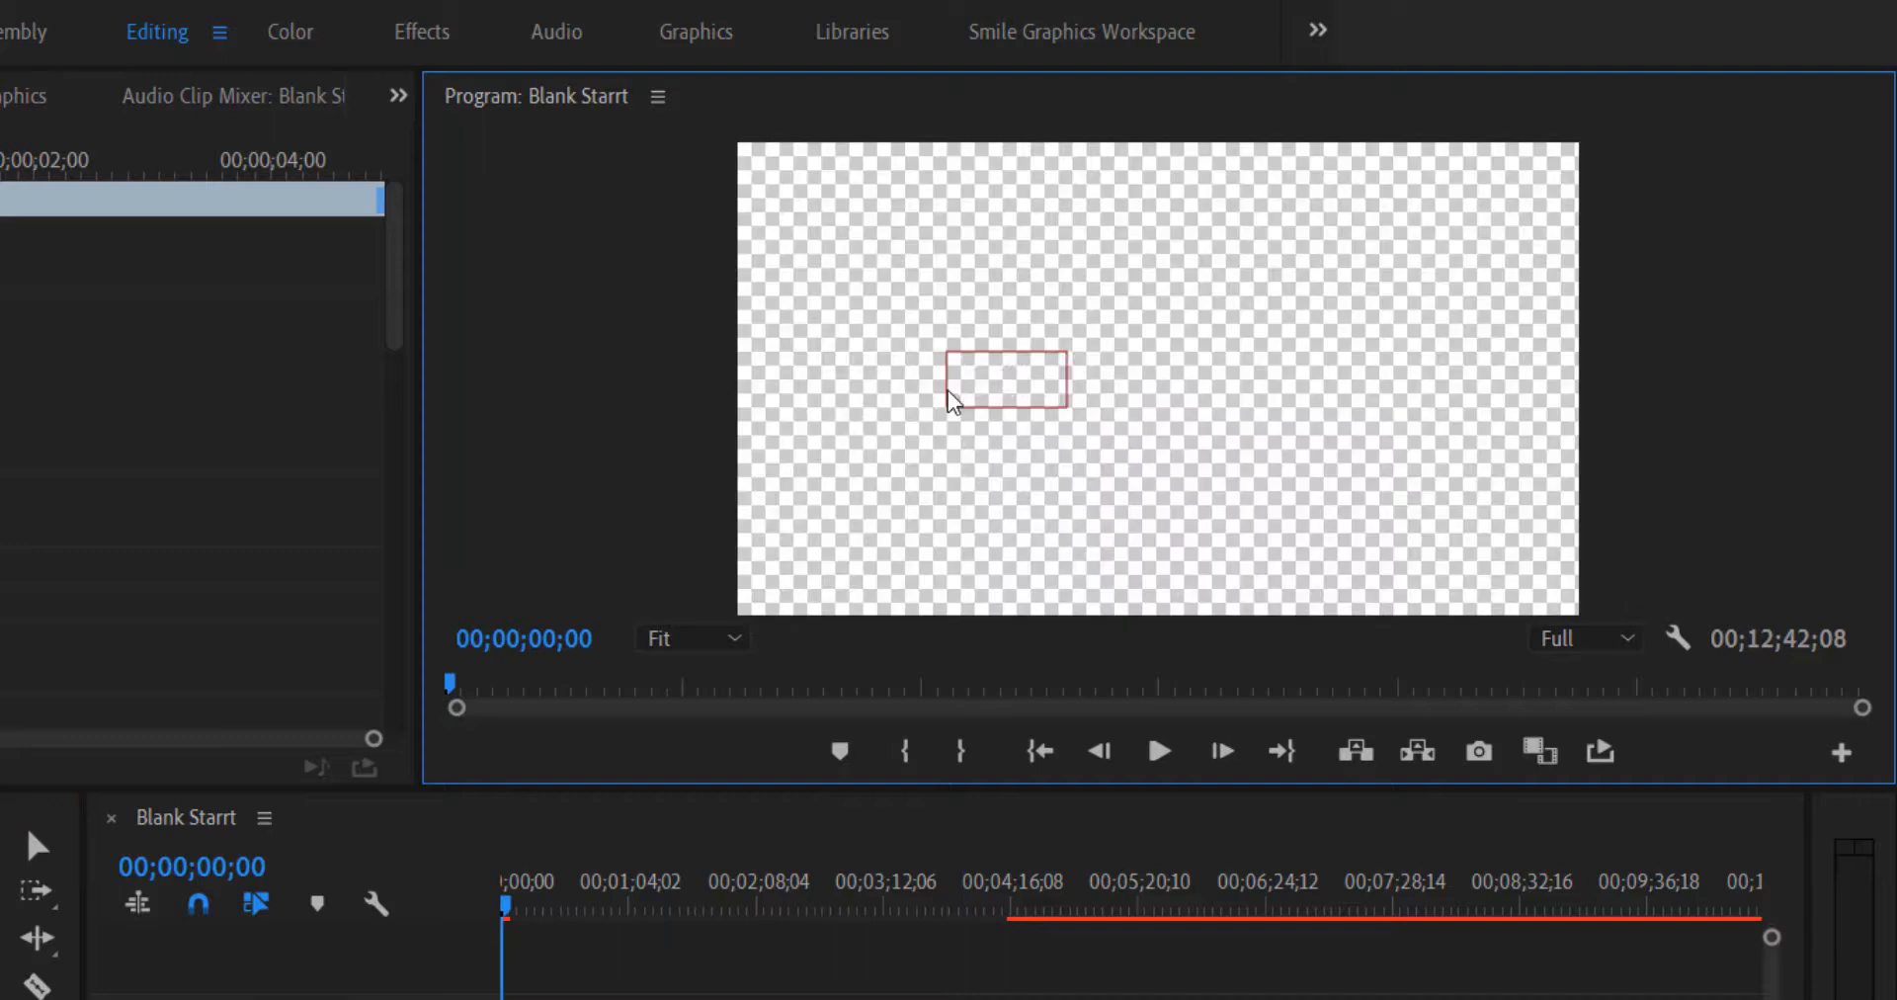
pyautogui.write(' sknk')
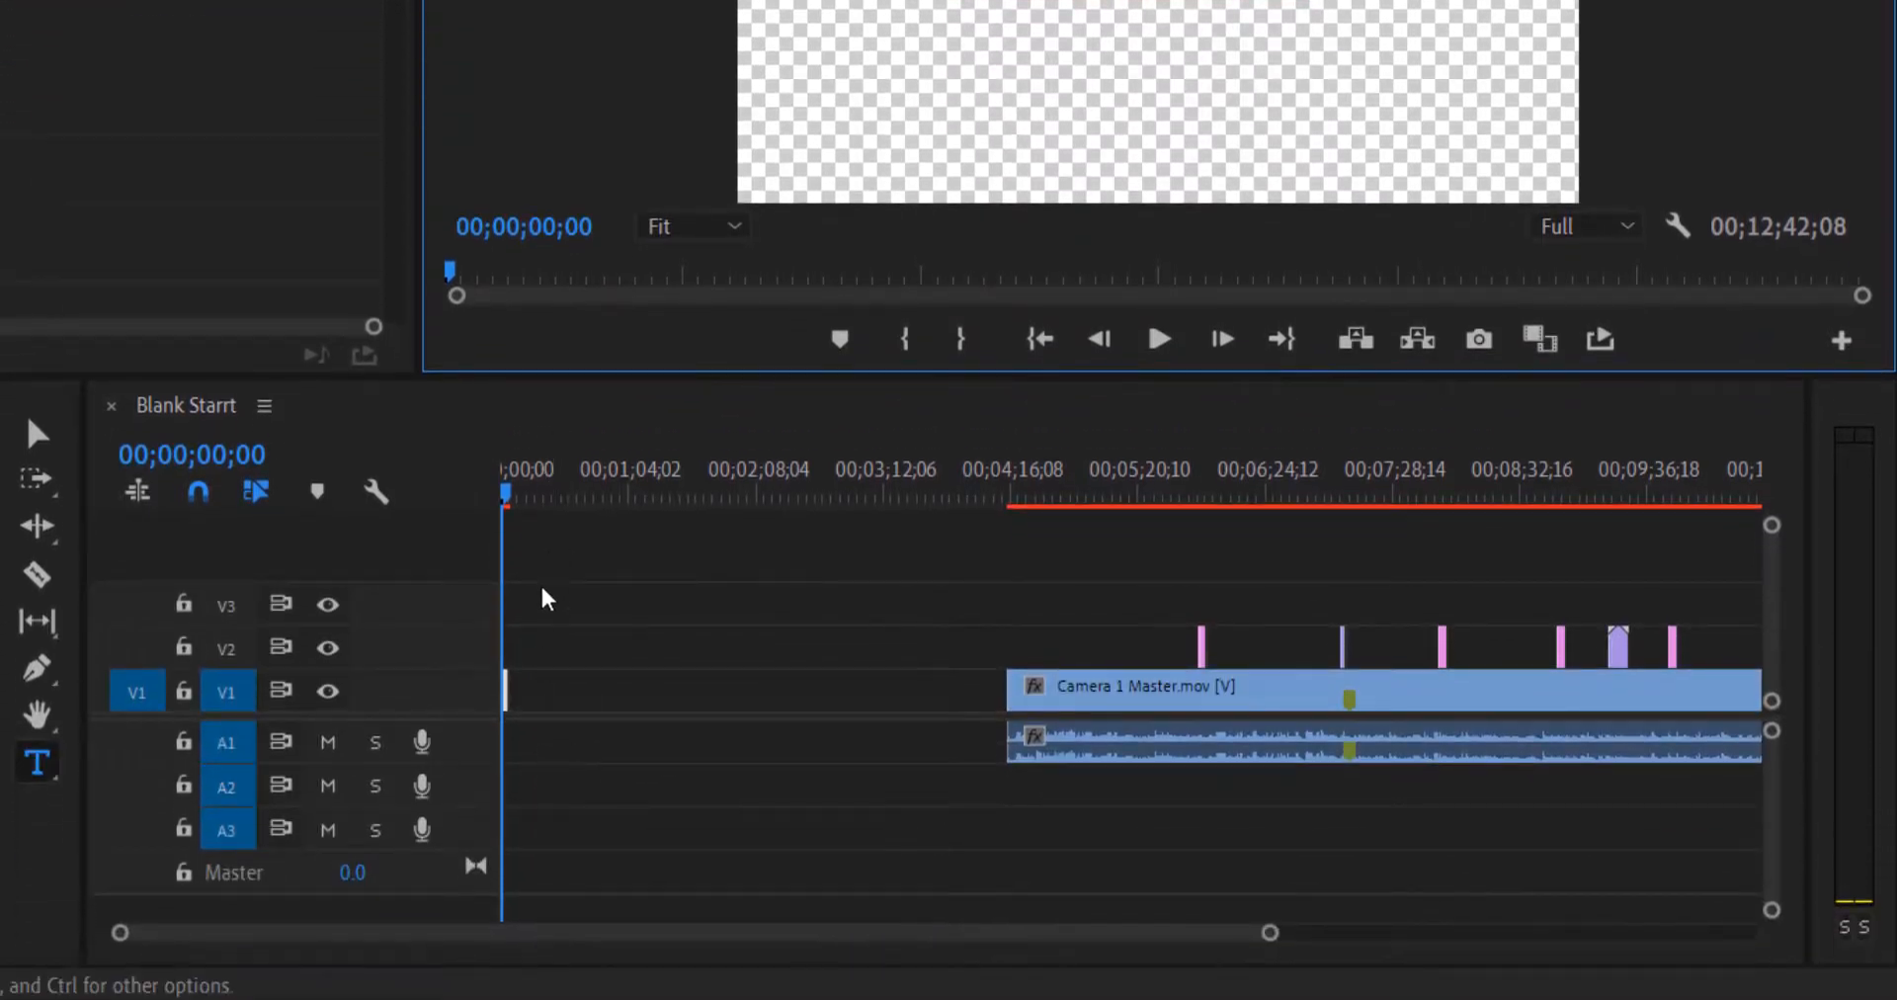
# Create a Black Video item at 1920 × 1080, 29.97 fps Drop-Frame, with Square Pixels (1.0)
pyautogui.scroll(1, 559, 699)
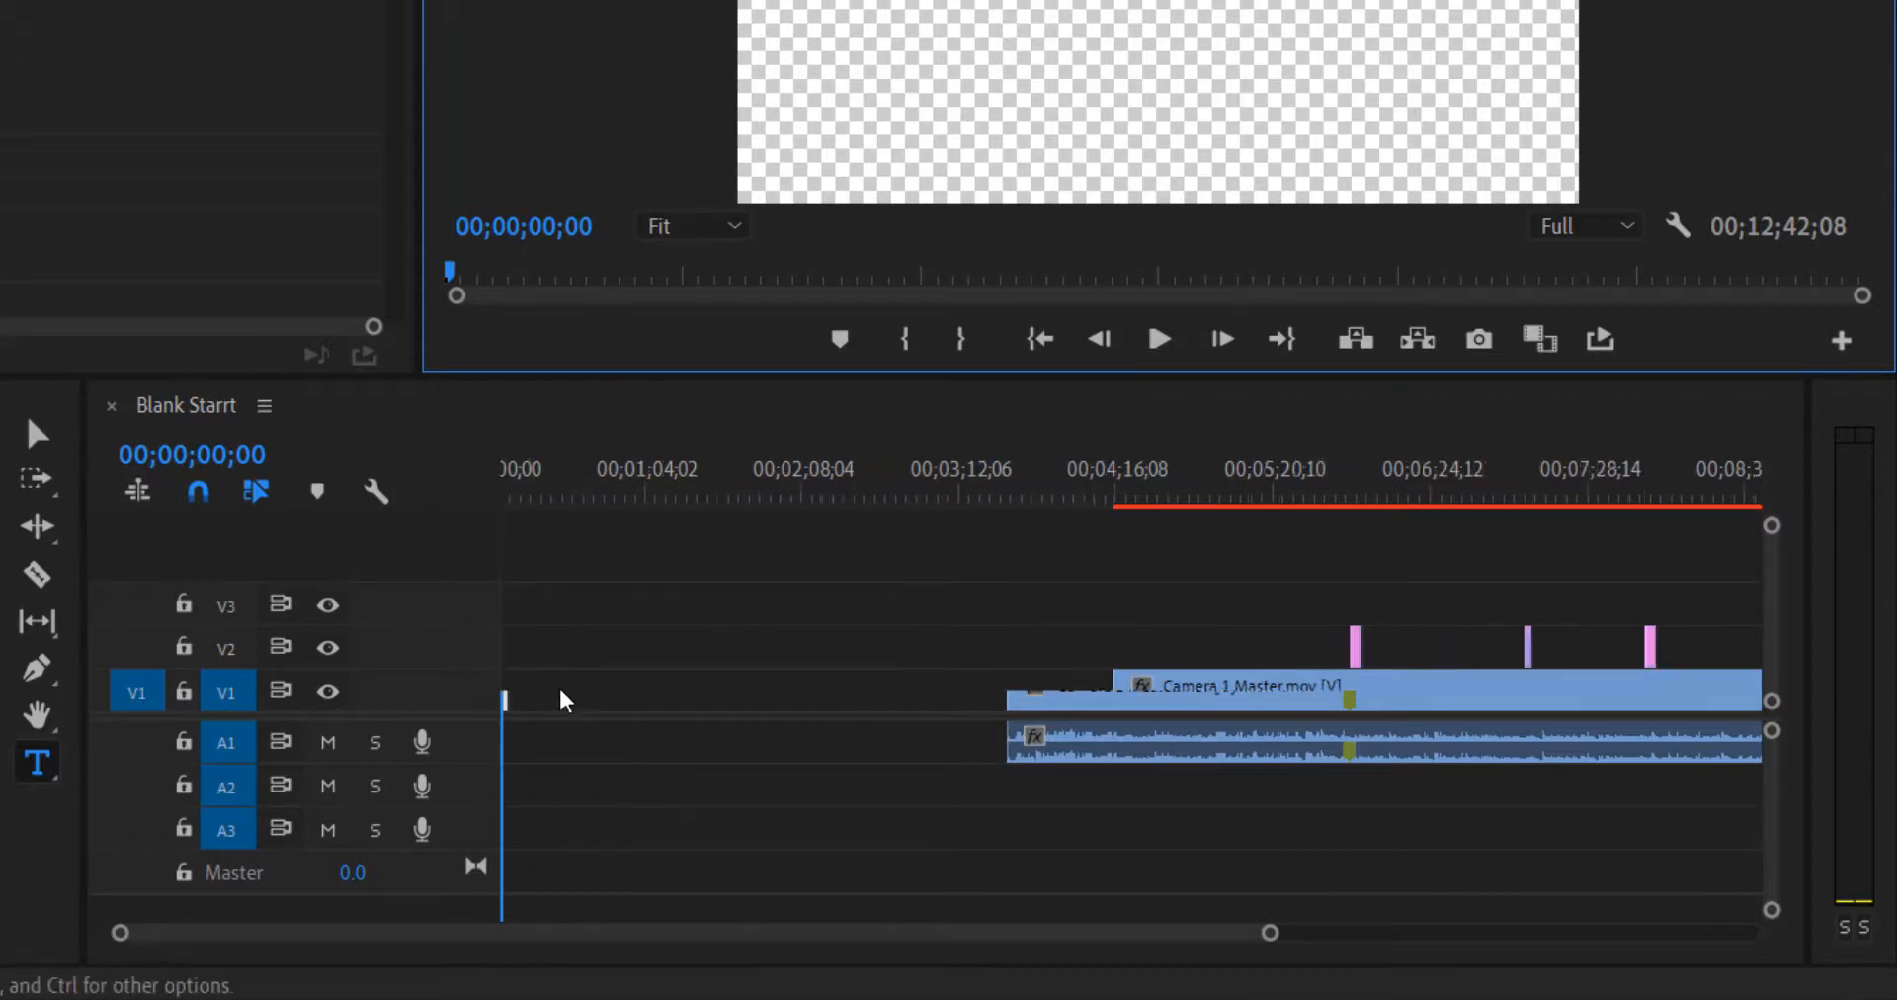
pyautogui.scroll(3, 559, 699)
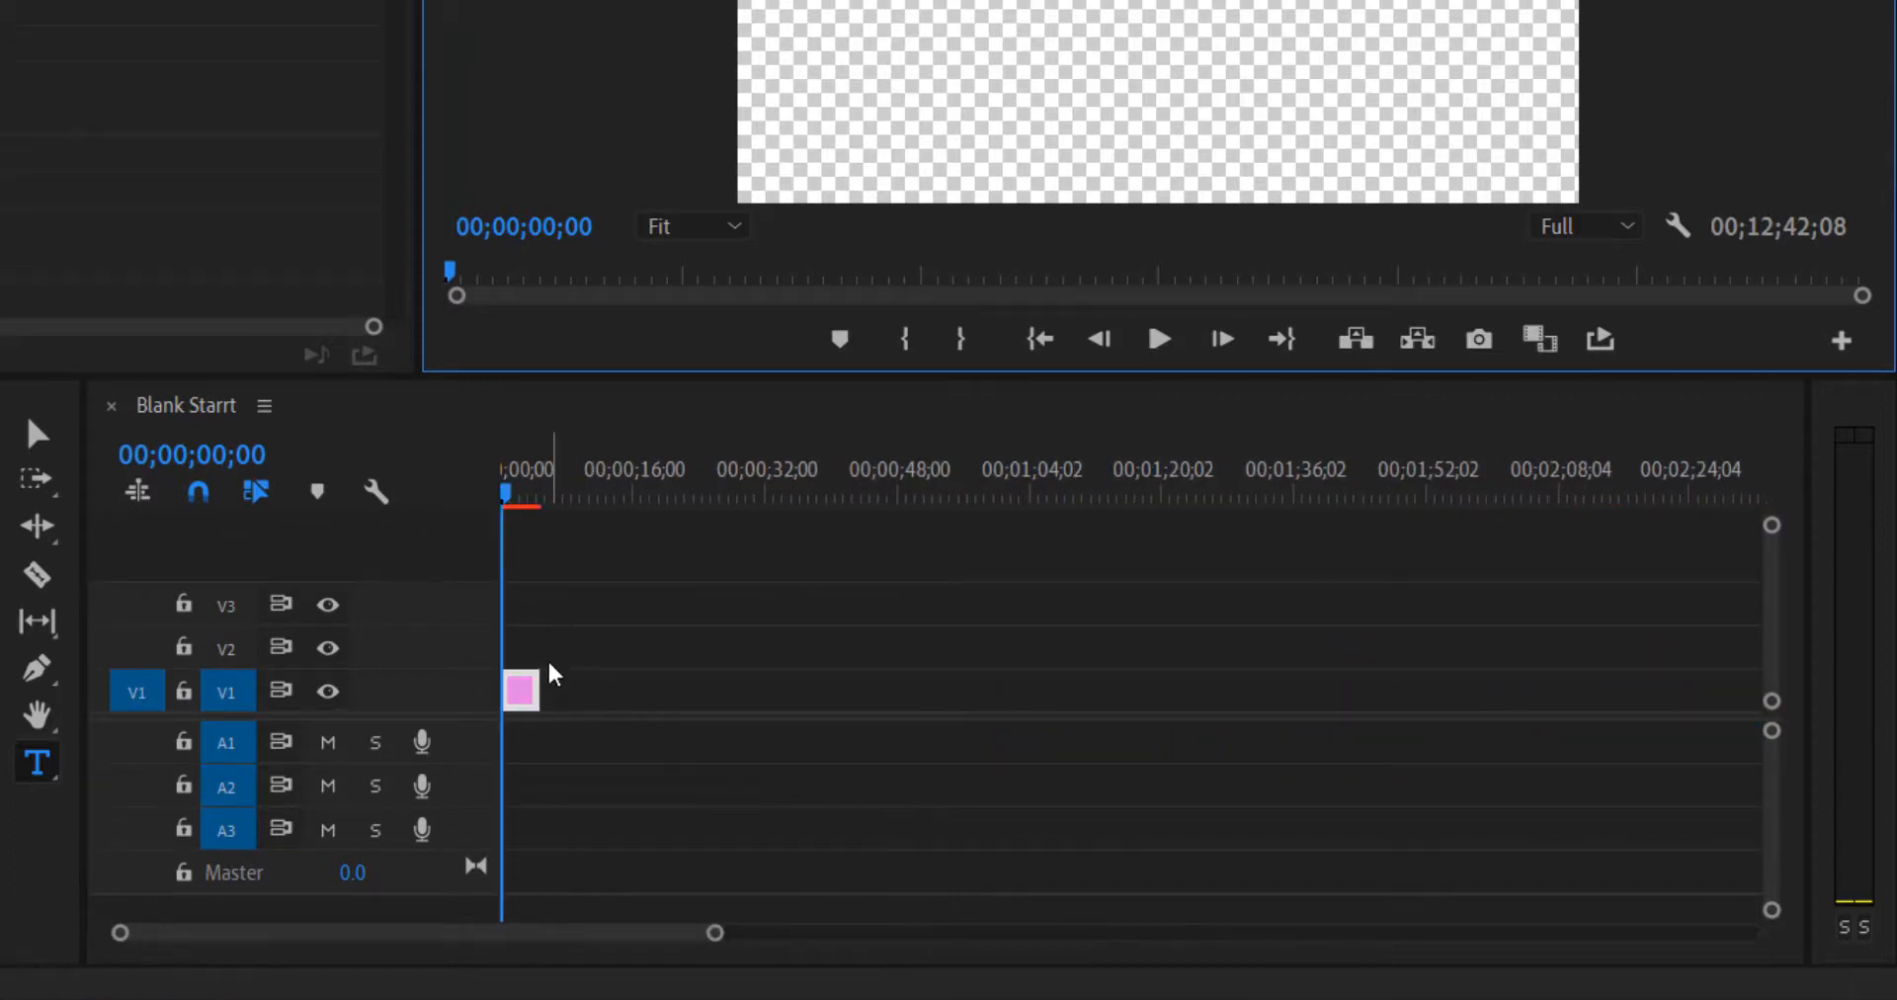
pyautogui.scroll(2, 549, 673)
pyautogui.moveTo(581, 481); pyautogui.dragTo(420, 504)
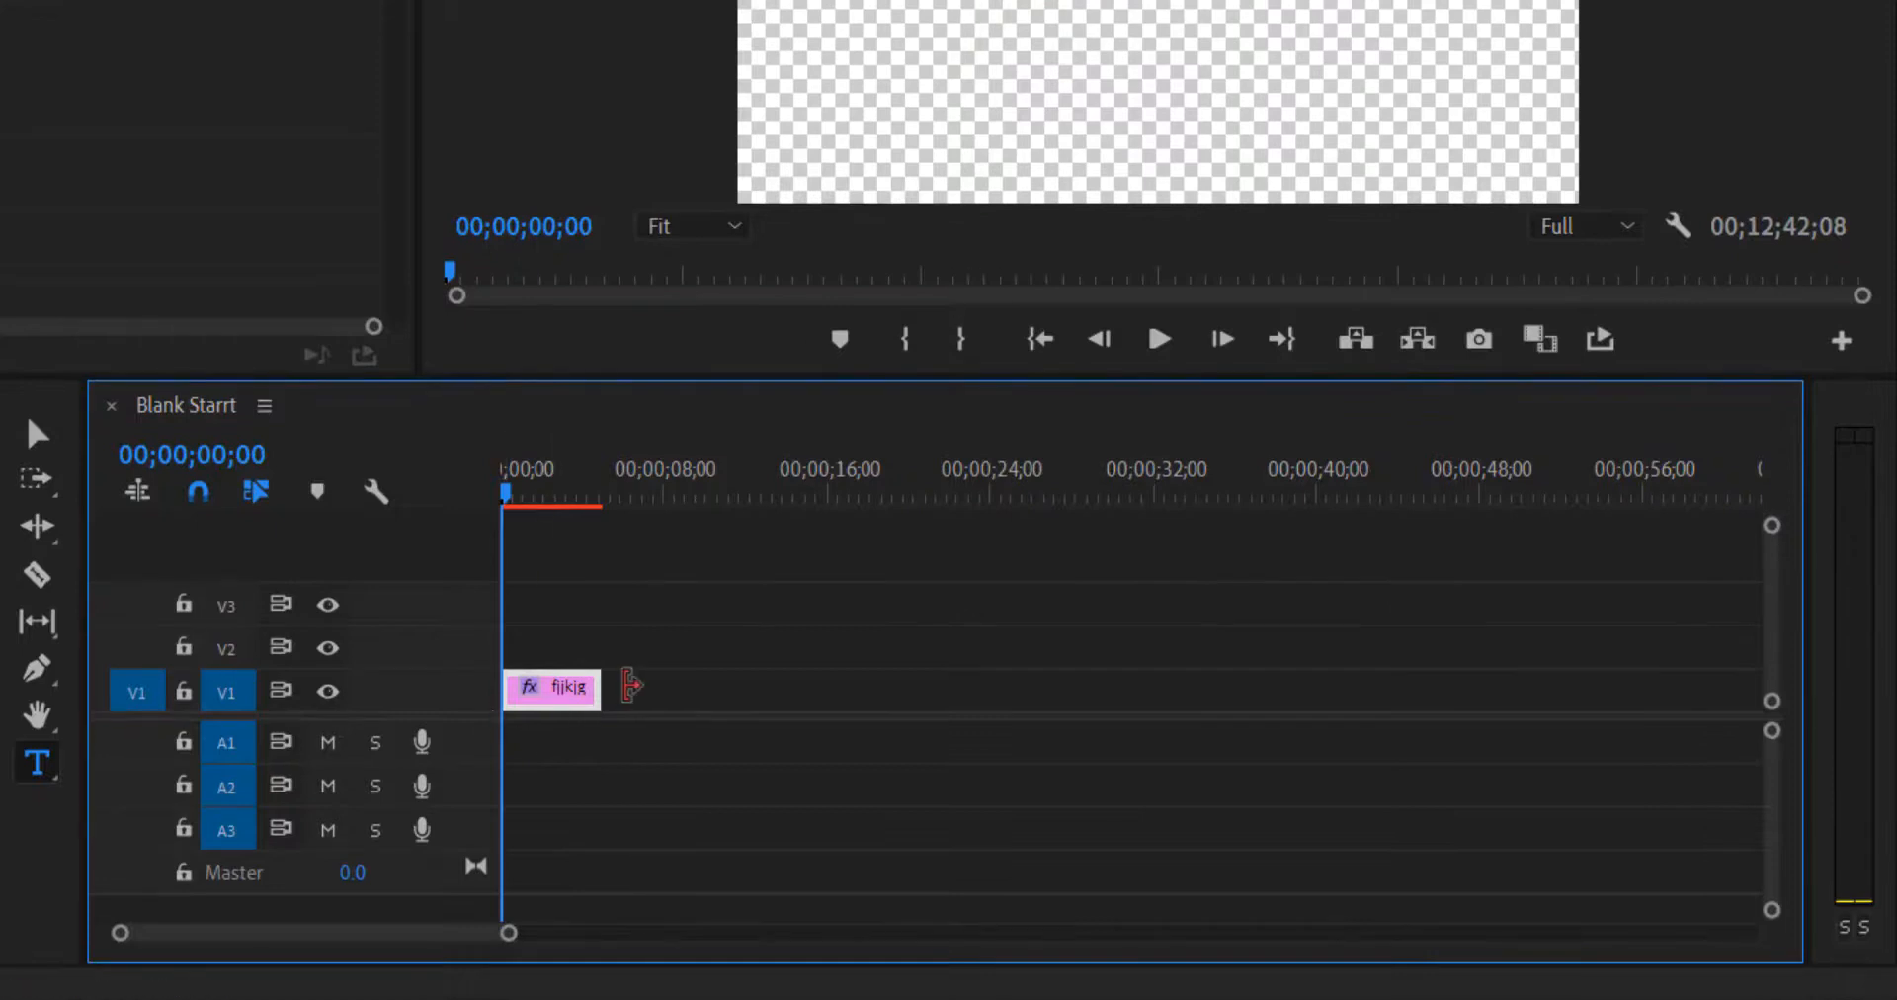
pyautogui.click(645, 689)
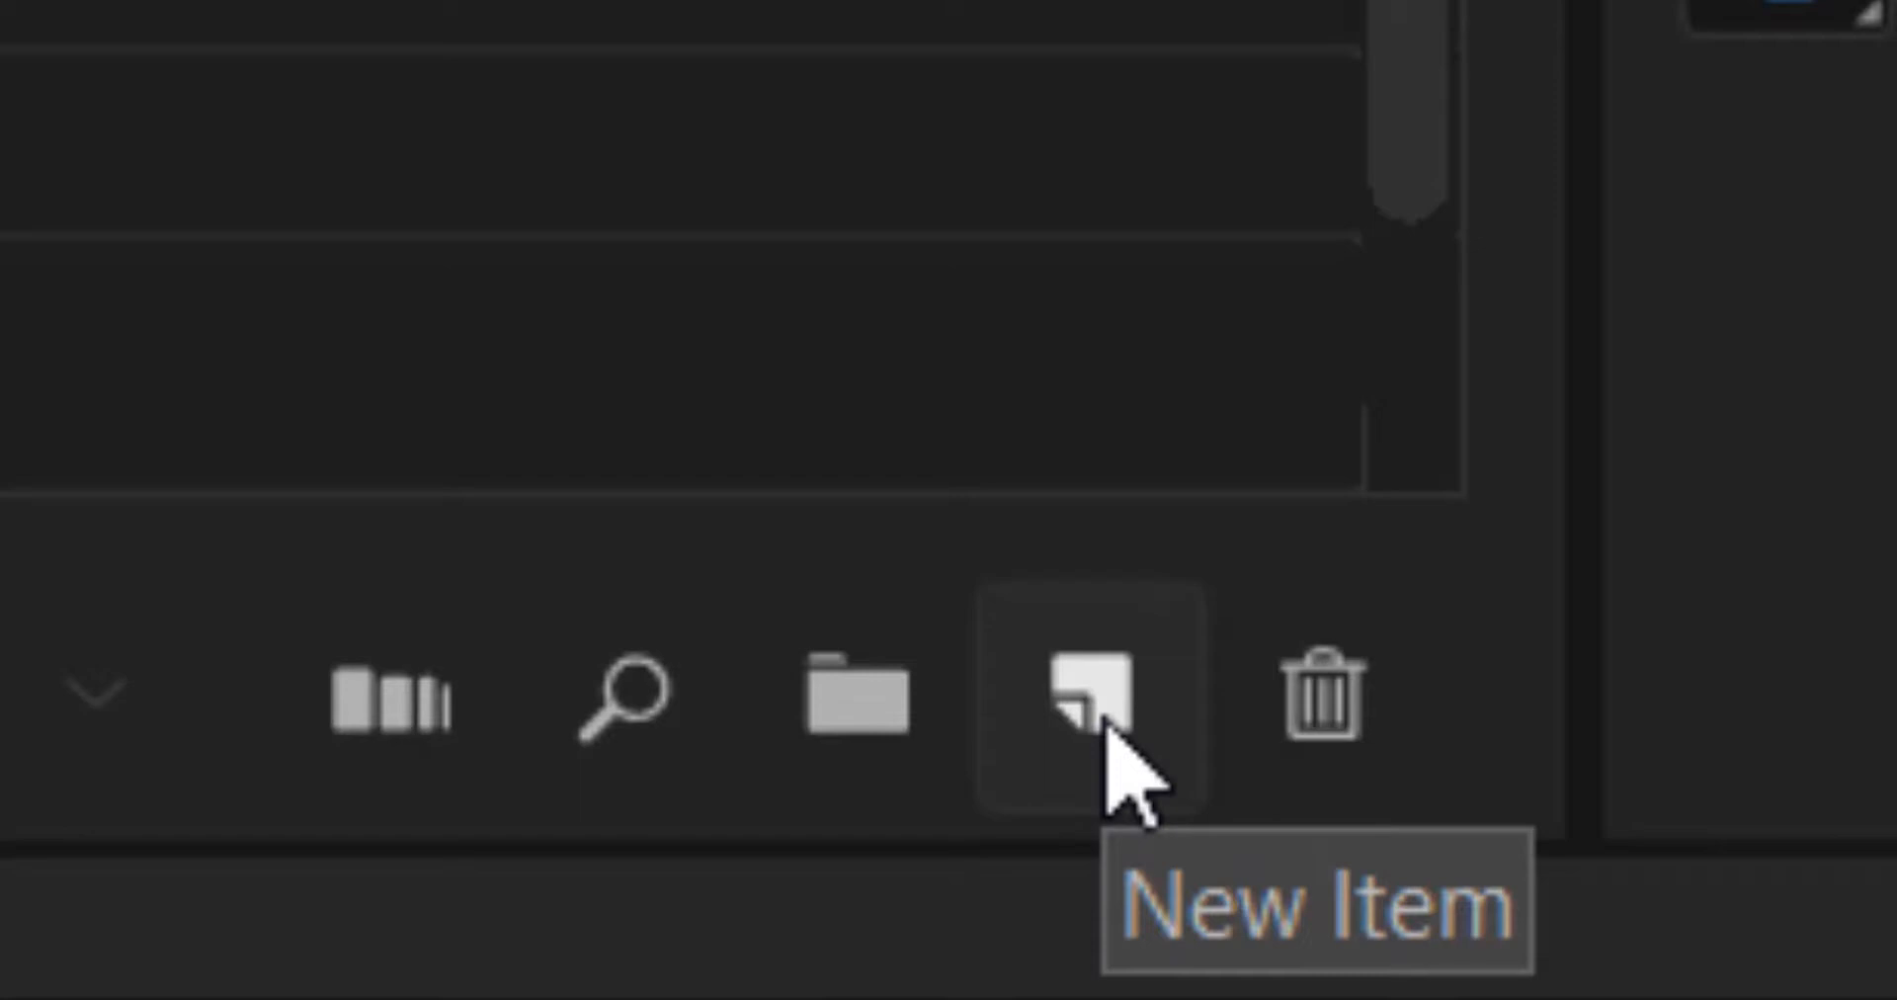
pyautogui.click(1107, 726)
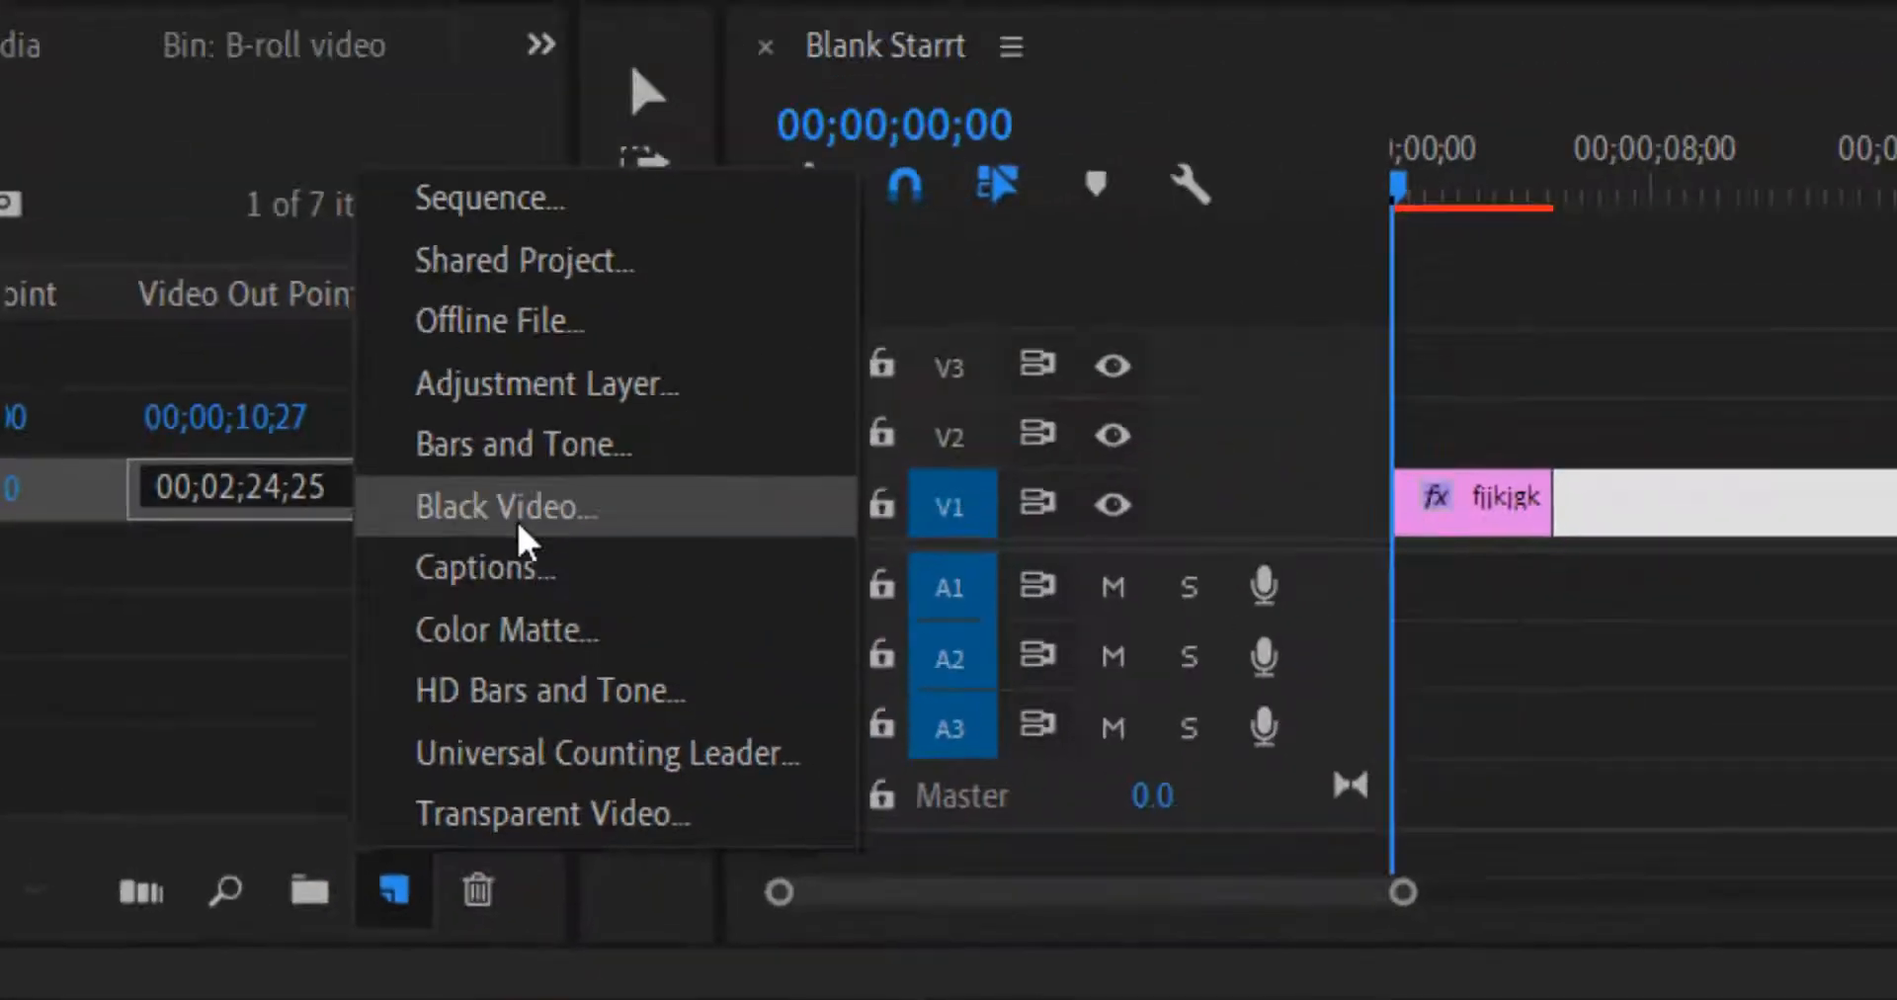
pyautogui.click(510, 516)
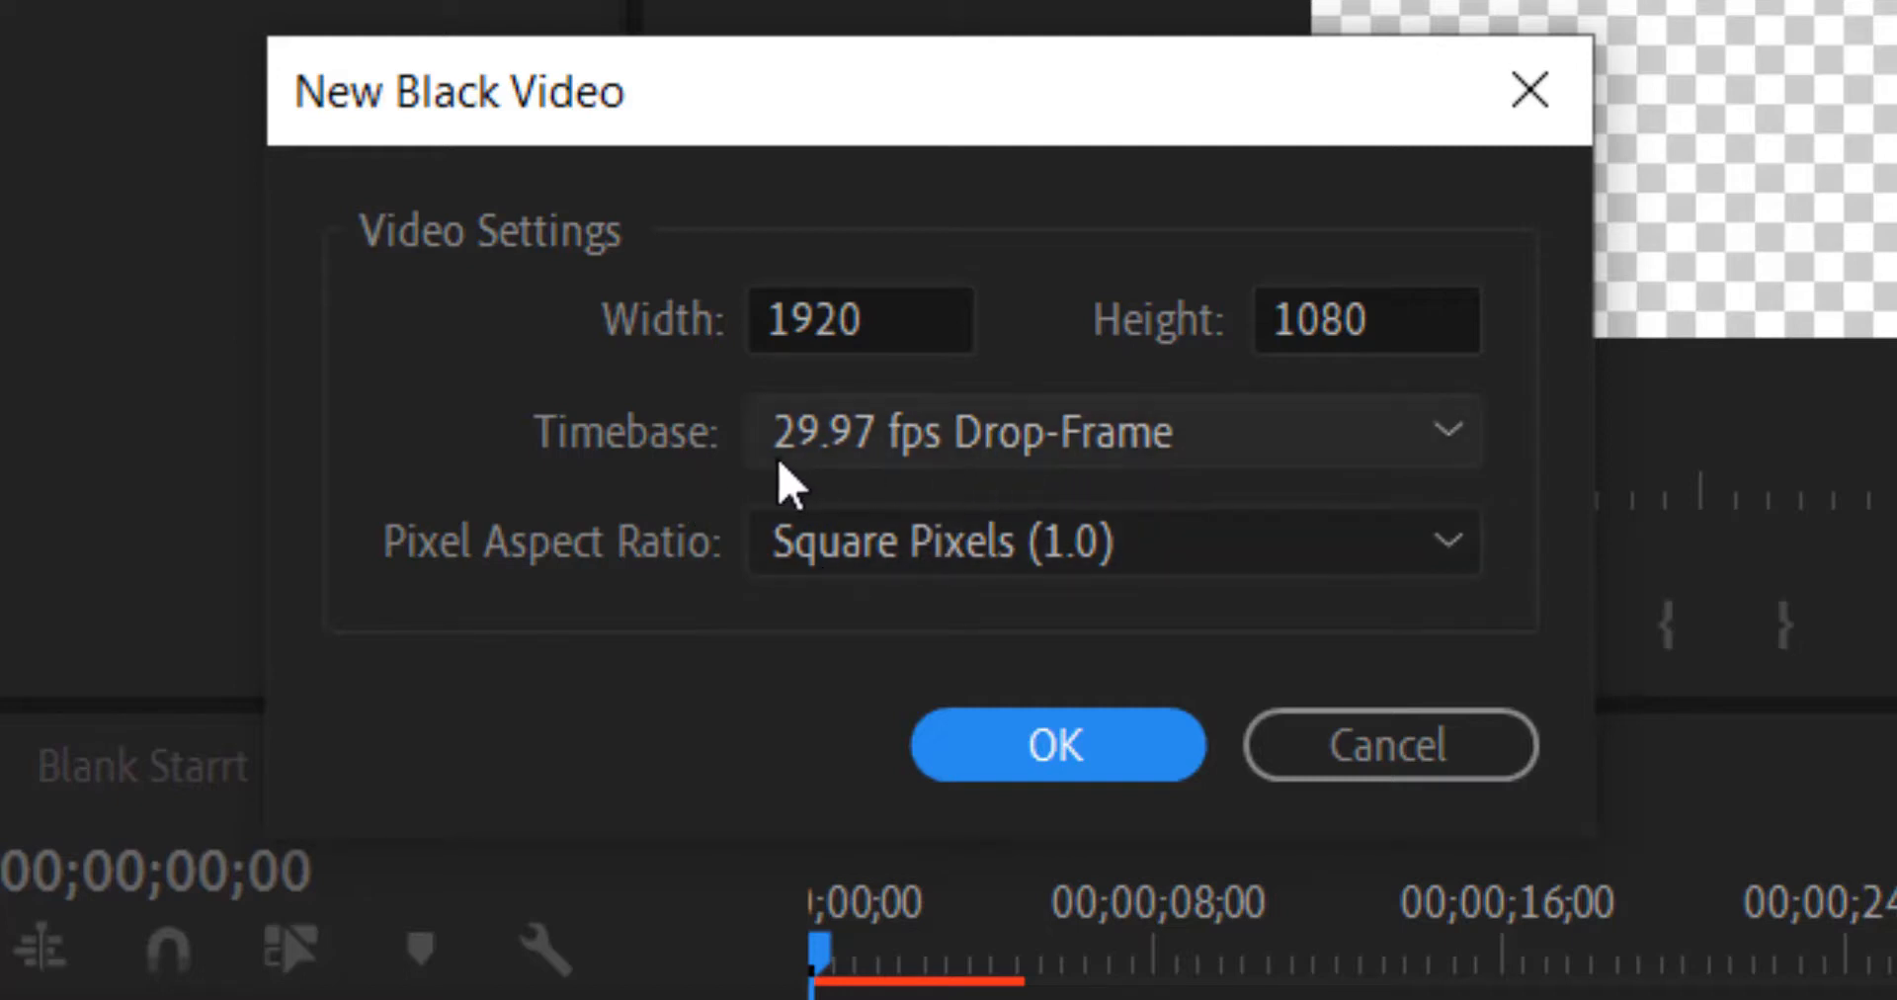
pyautogui.click(1080, 762)
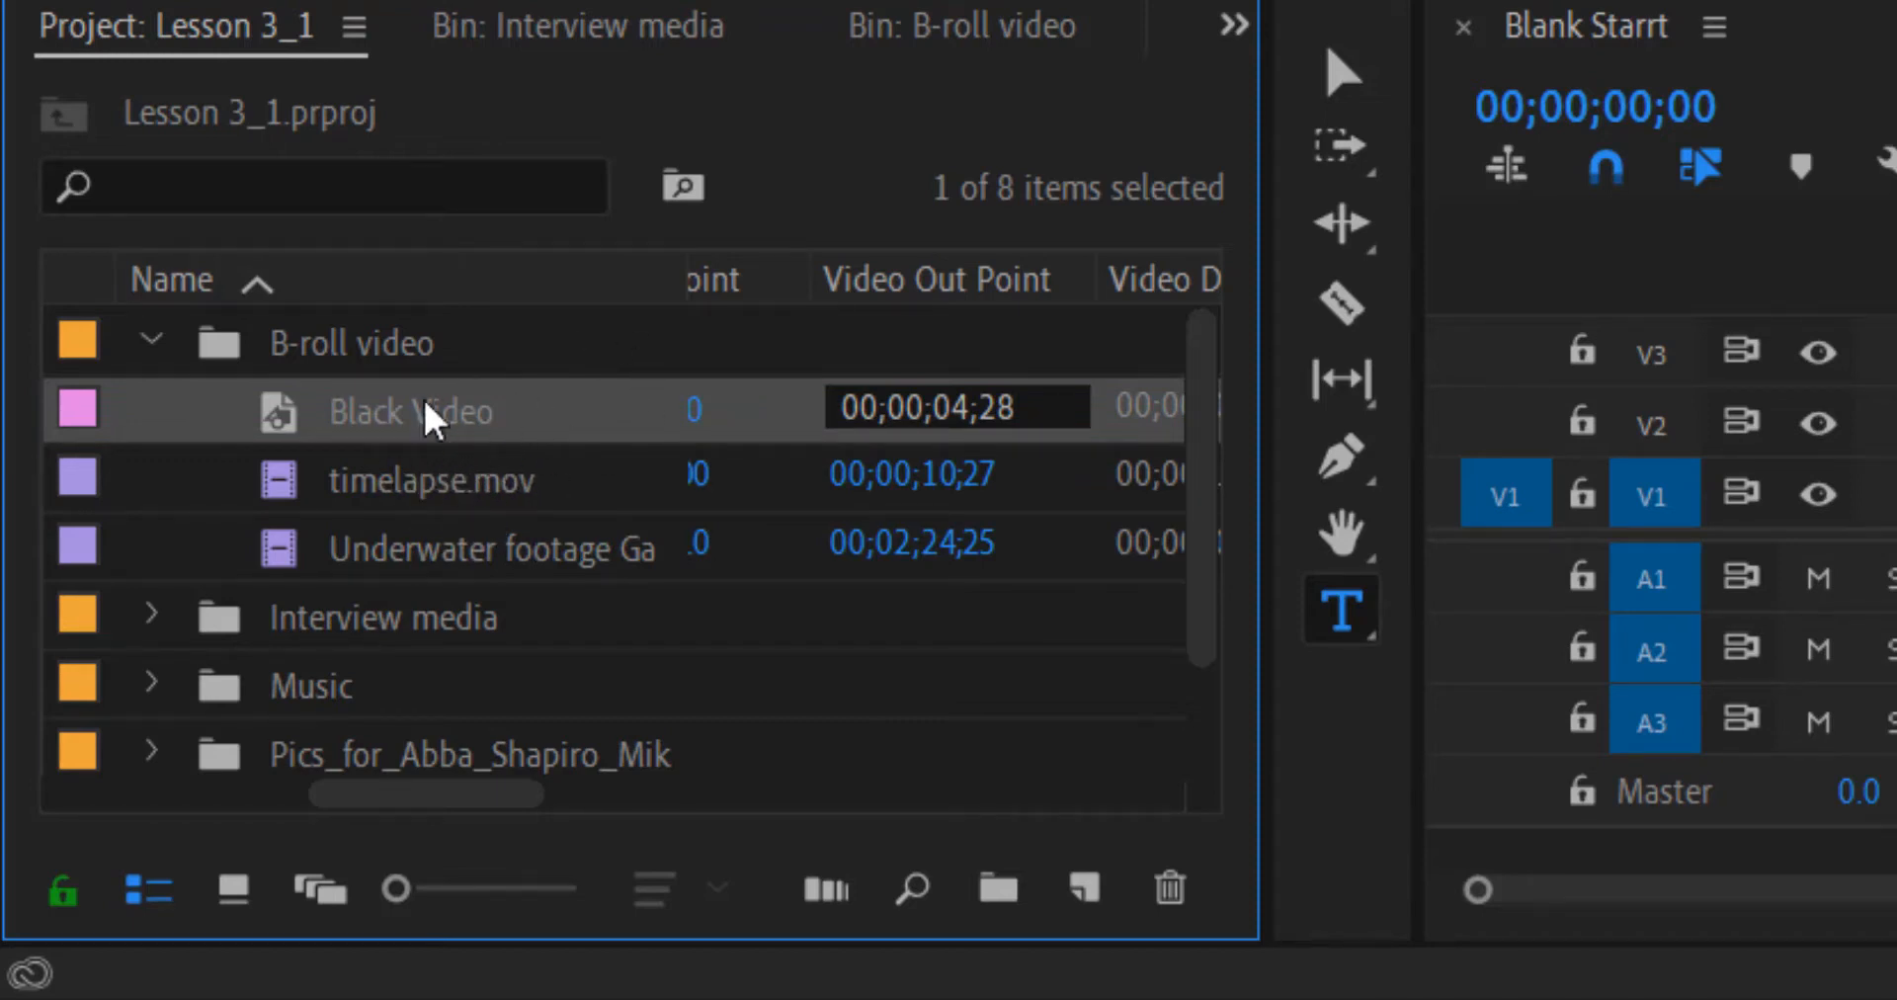
# Move the text graphic up to V2 and place Black Video beneath it on V1 at the sequence start
pyautogui.moveTo(336, 400); pyautogui.dragTo(1896, 542)
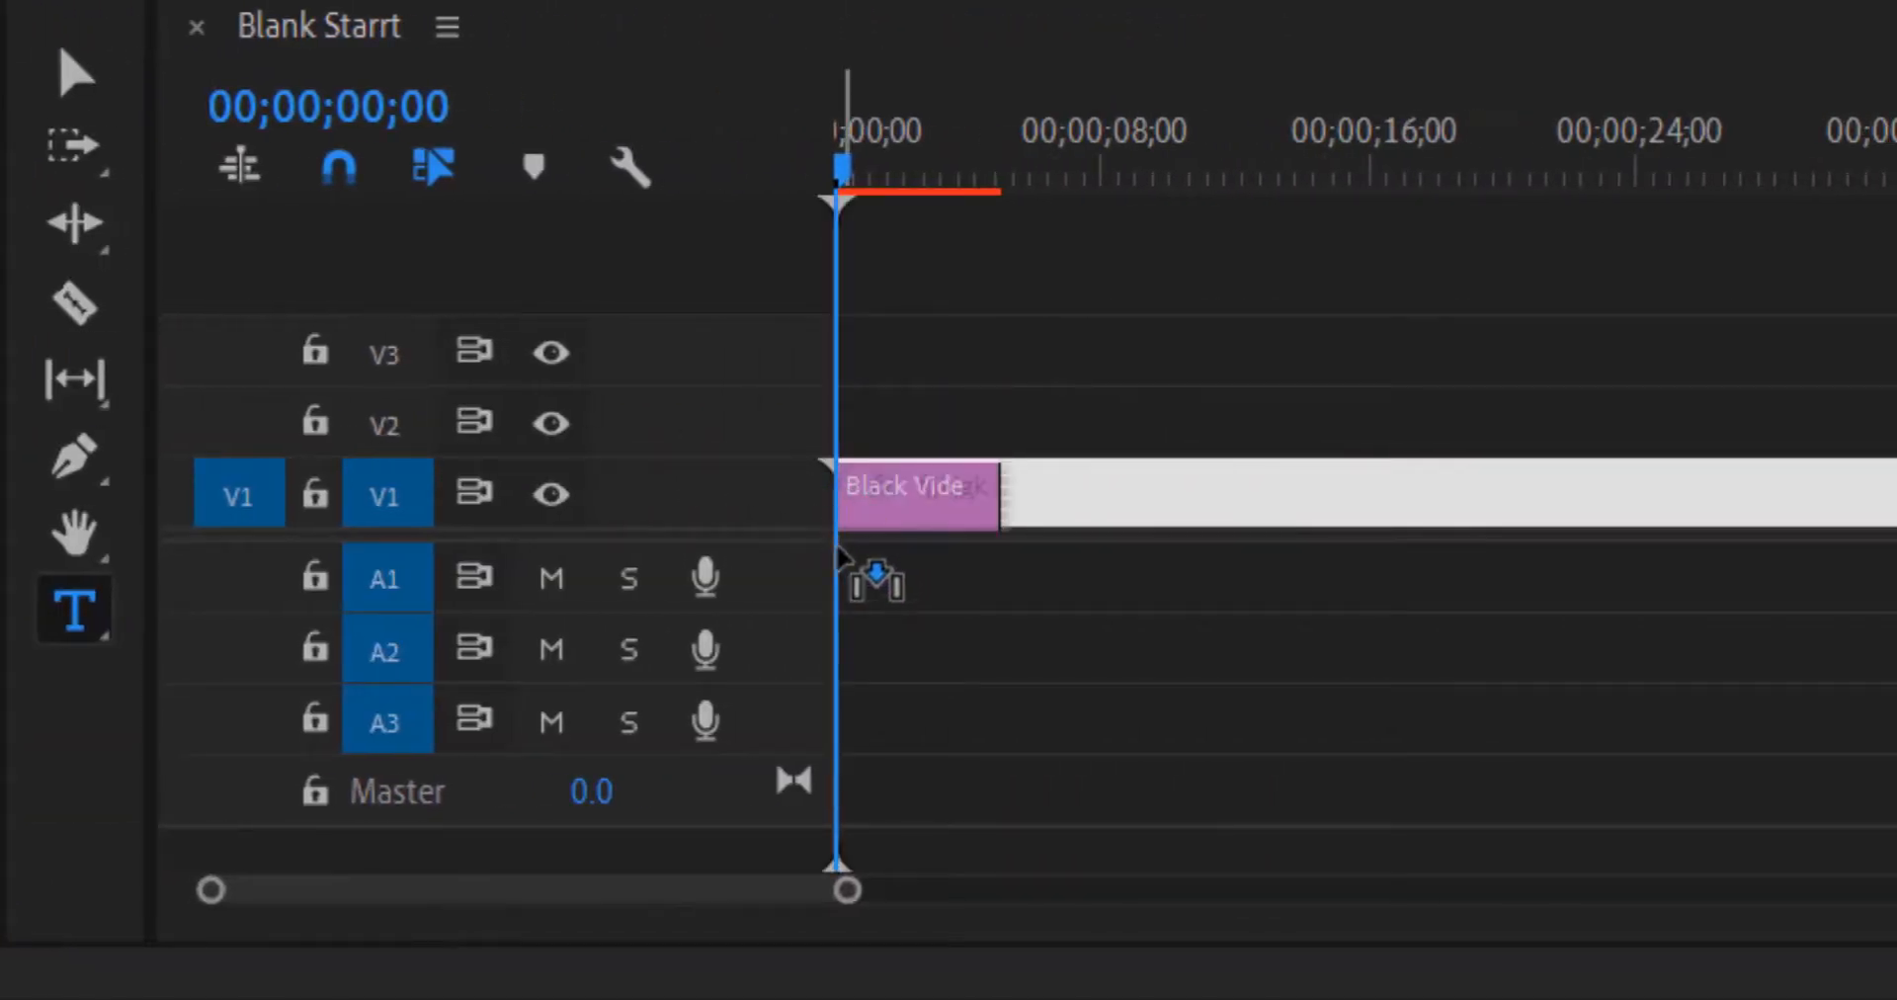
pyautogui.moveTo(836, 543); pyautogui.dragTo(1017, 417)
pyautogui.moveTo(905, 496); pyautogui.dragTo(911, 421)
pyautogui.moveTo(1063, 421); pyautogui.dragTo(863, 490)
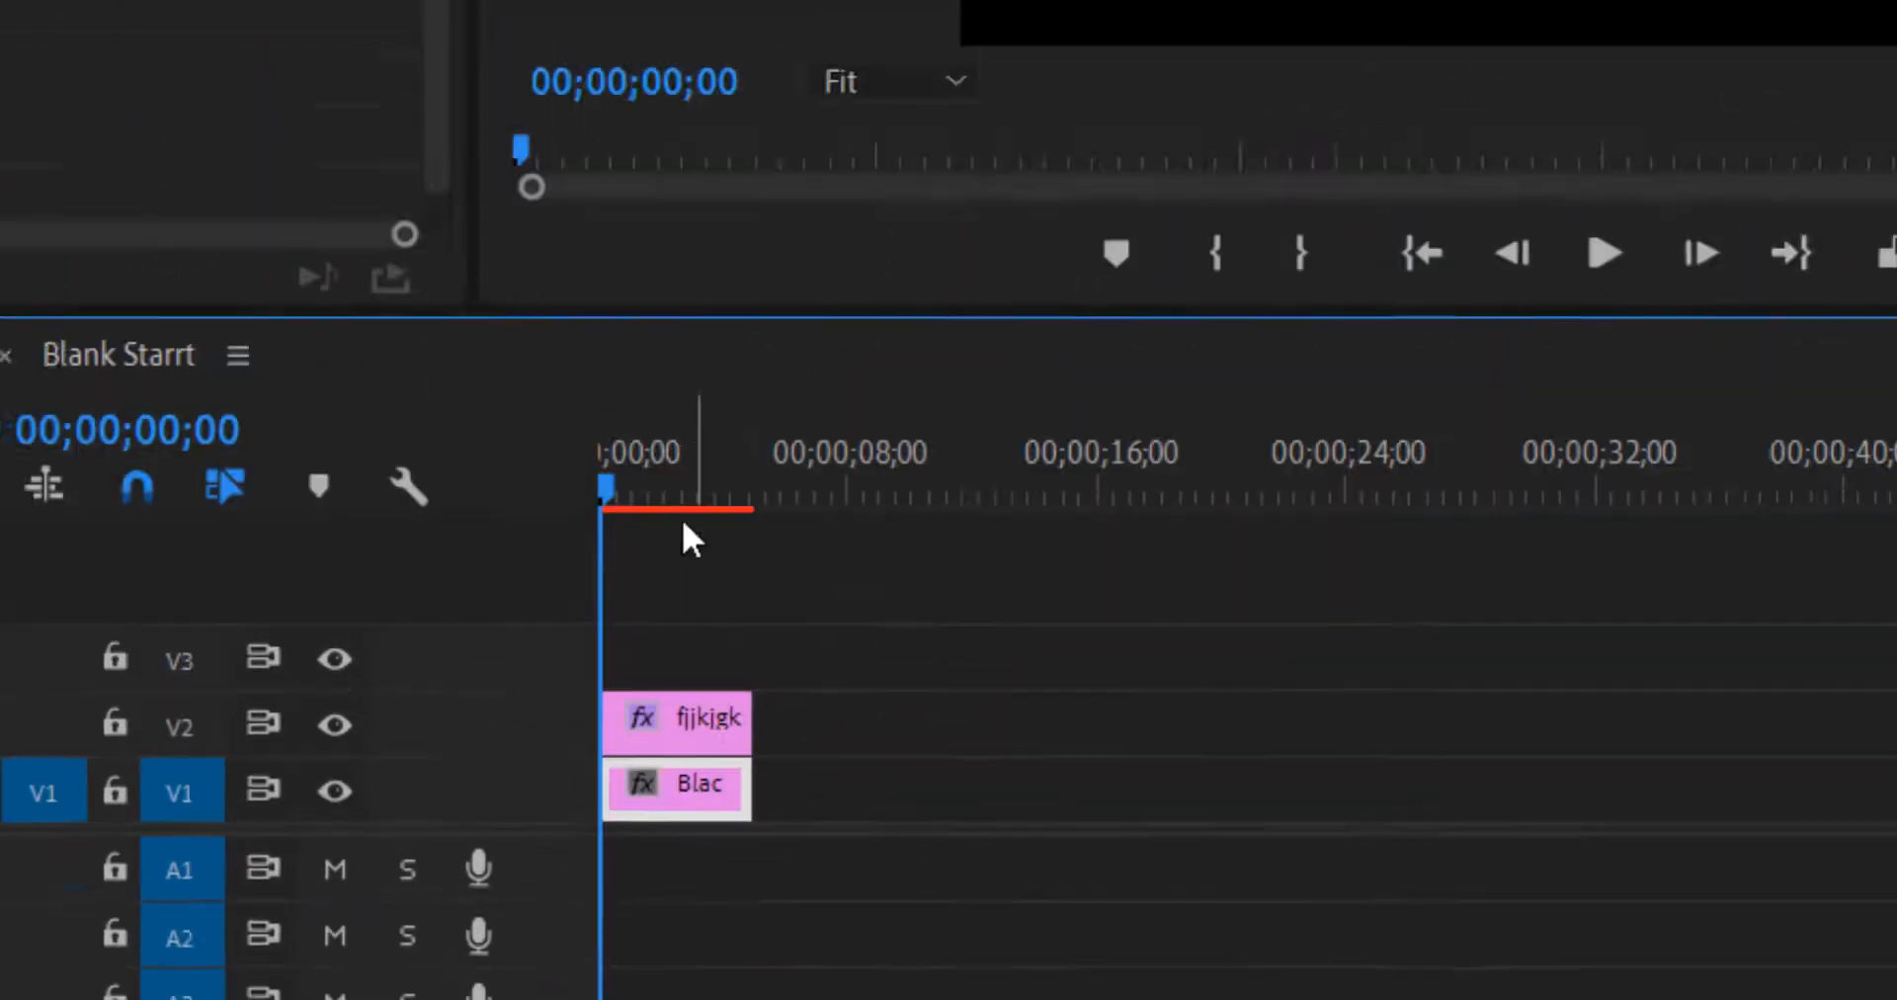
# Preview the text over the black background, selecting each of the two stacked clips and moving the playhead to 00;00;01;26
pyautogui.click(922, 164)
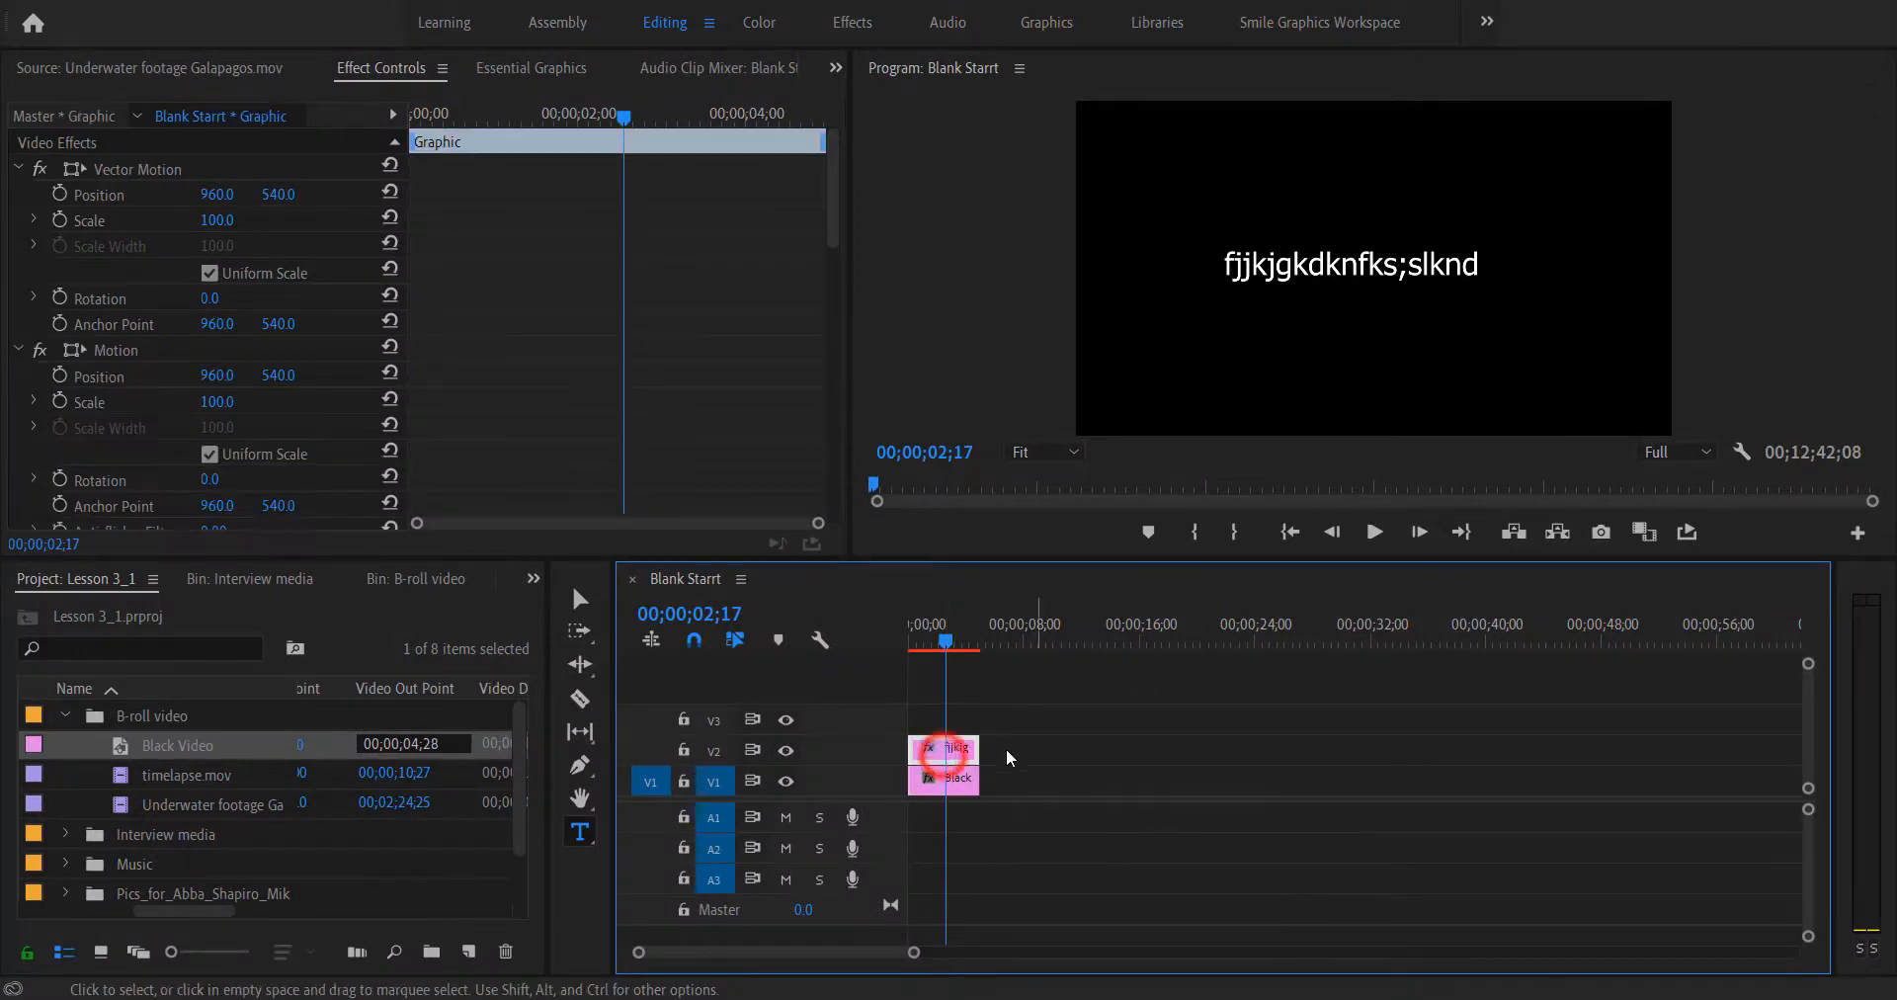
pyautogui.click(959, 788)
pyautogui.moveTo(942, 639); pyautogui.dragTo(938, 638)
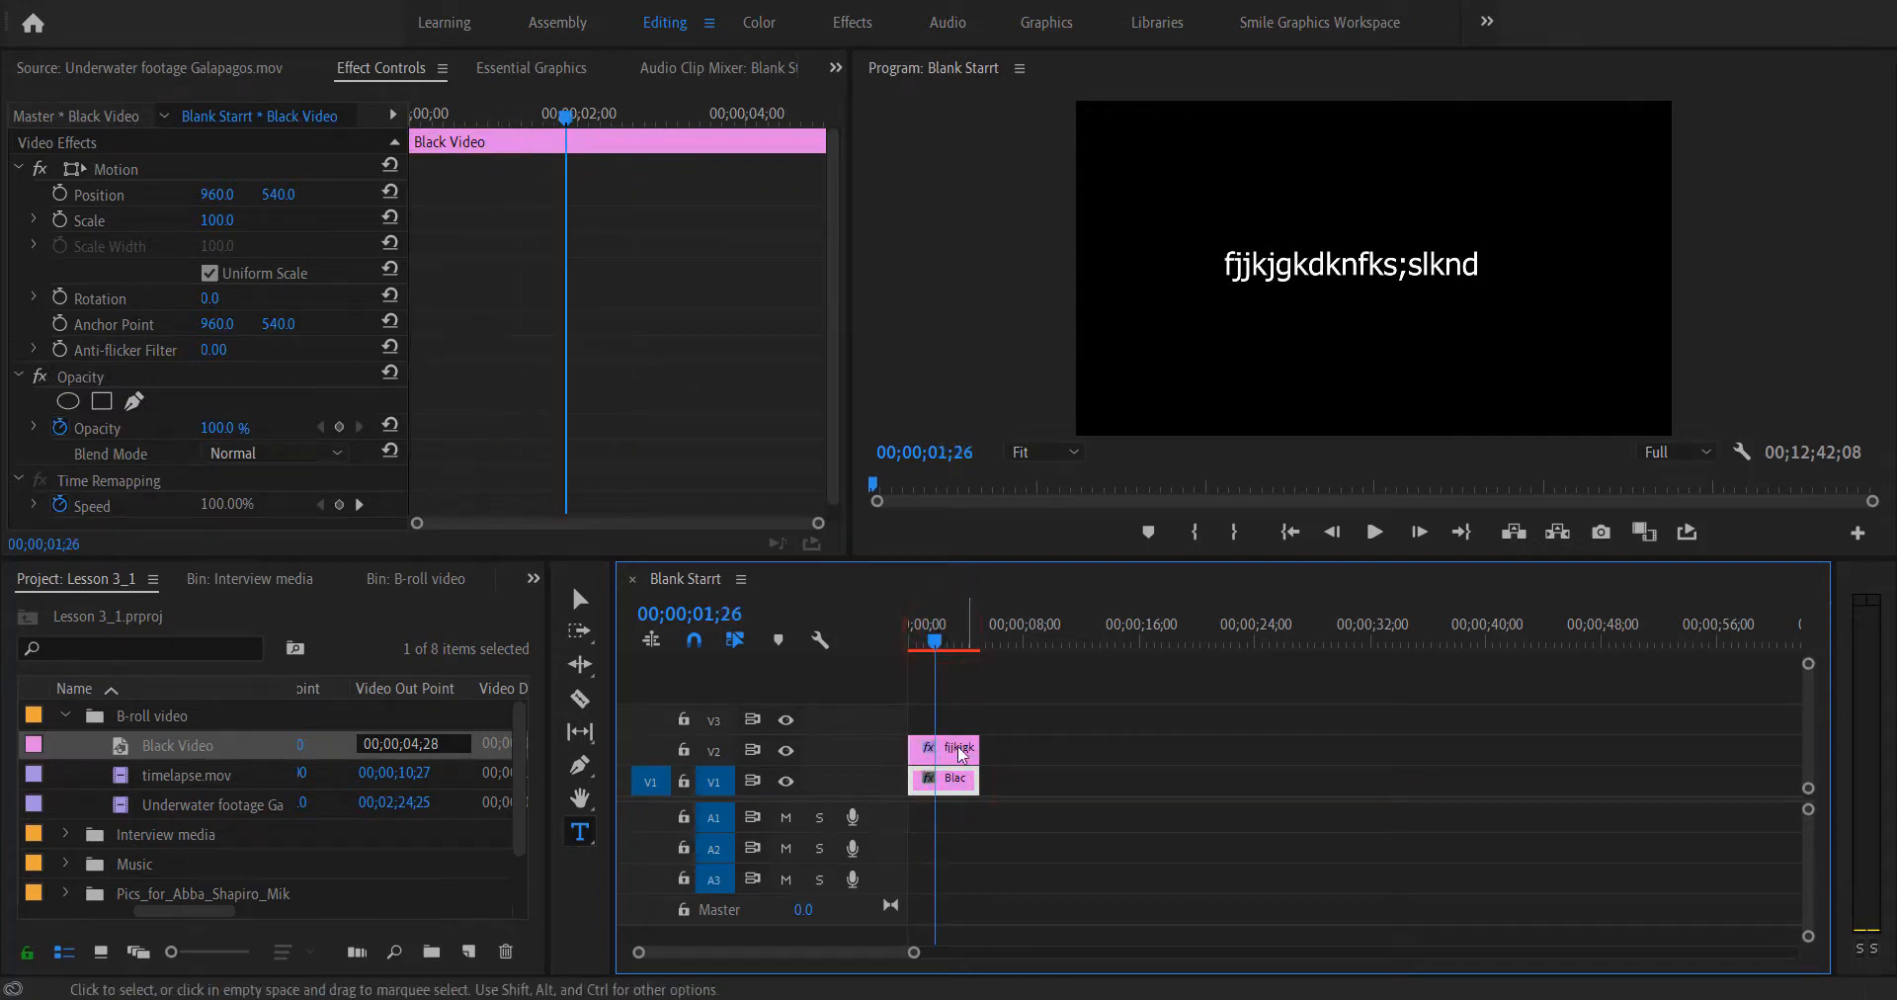
# Replace the whole placeholder text of the graphic with "Interview With" followed by the interviewee's full name
pyautogui.click(1353, 274)
pyautogui.click(1346, 269)
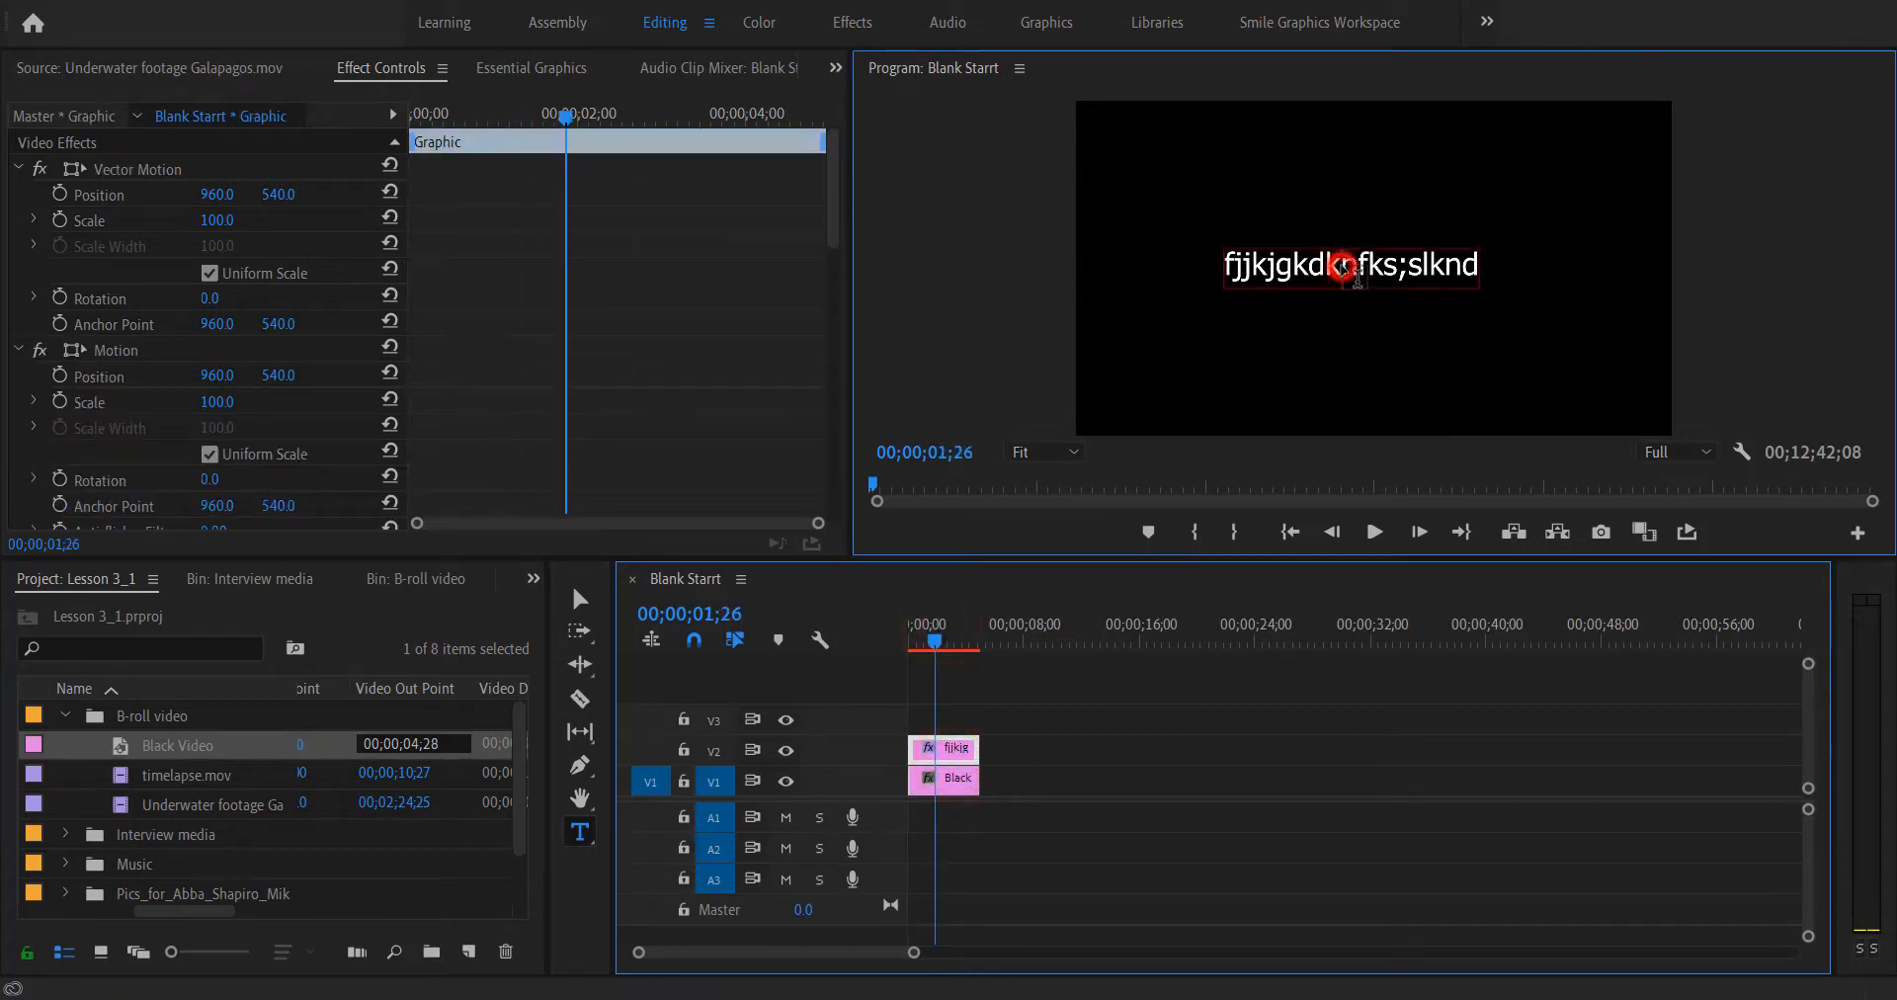
pyautogui.hotkey('ctrl', 'a')
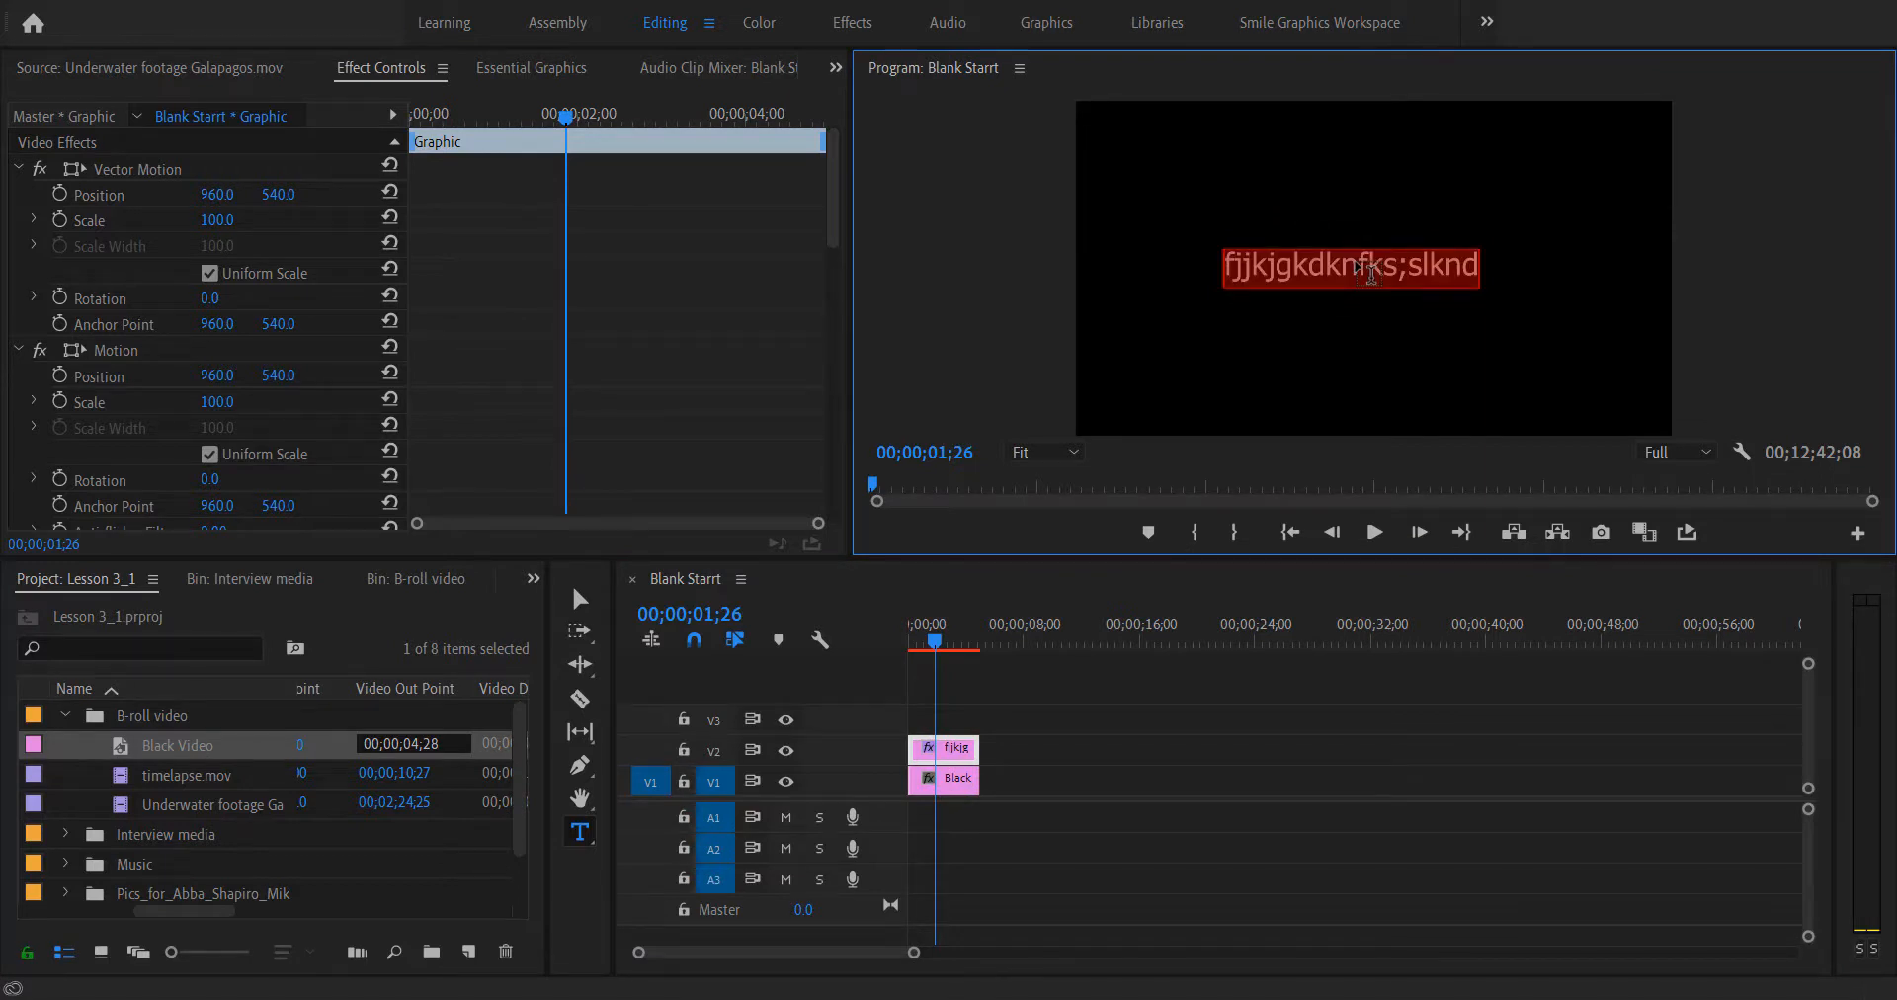
pyautogui.write('Interview With Abb')
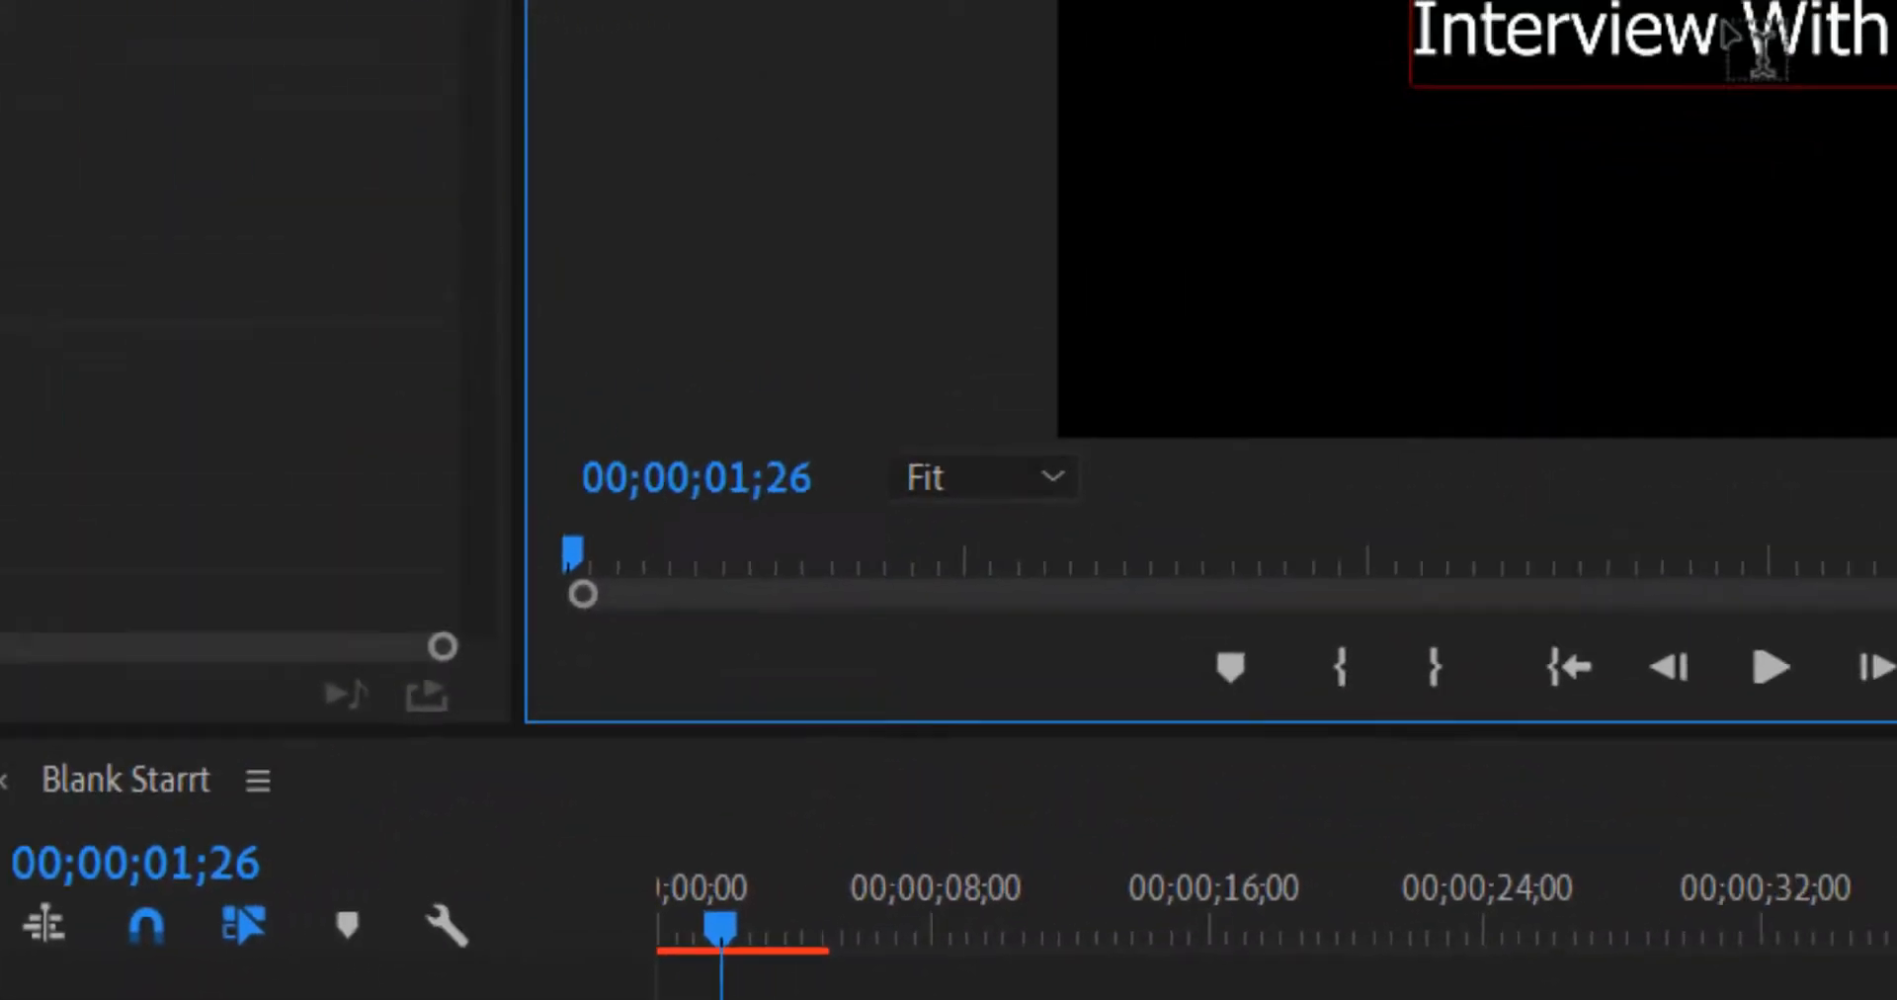
pyautogui.write('a Sah')
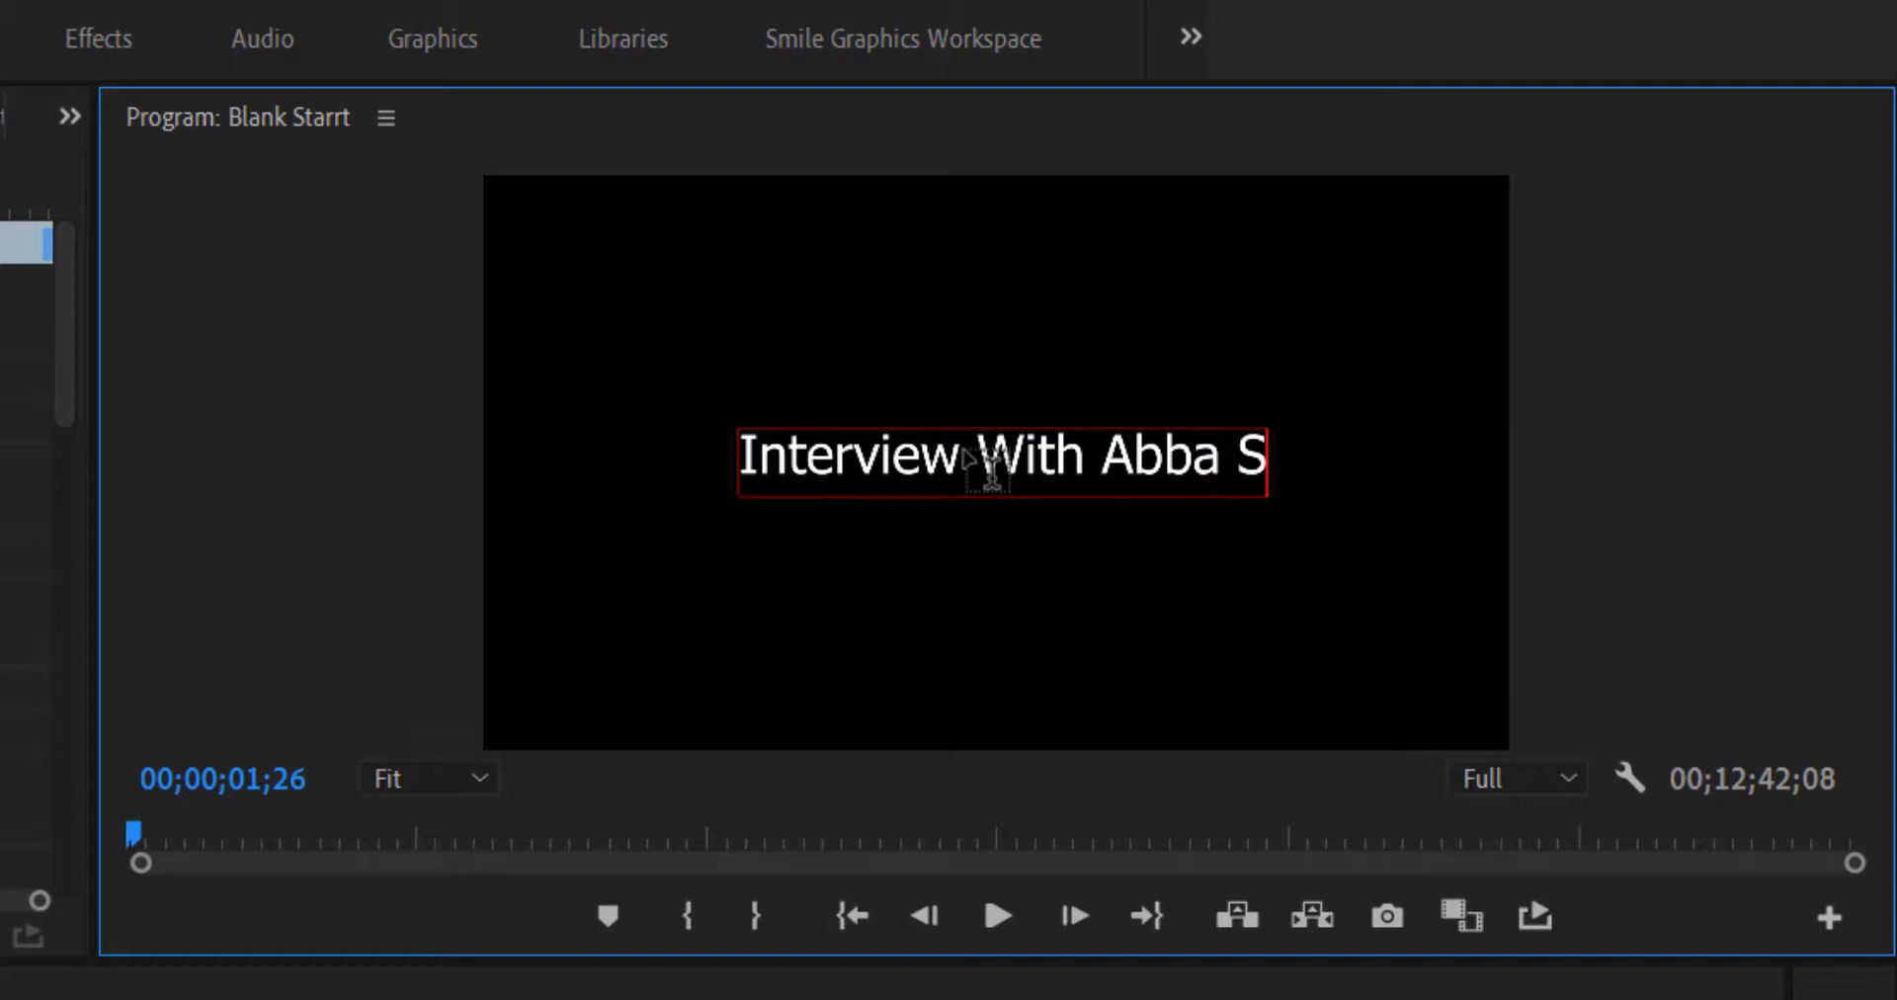
pyautogui.press('BackSpace')
pyautogui.press('BackSpace')
pyautogui.write('hap')
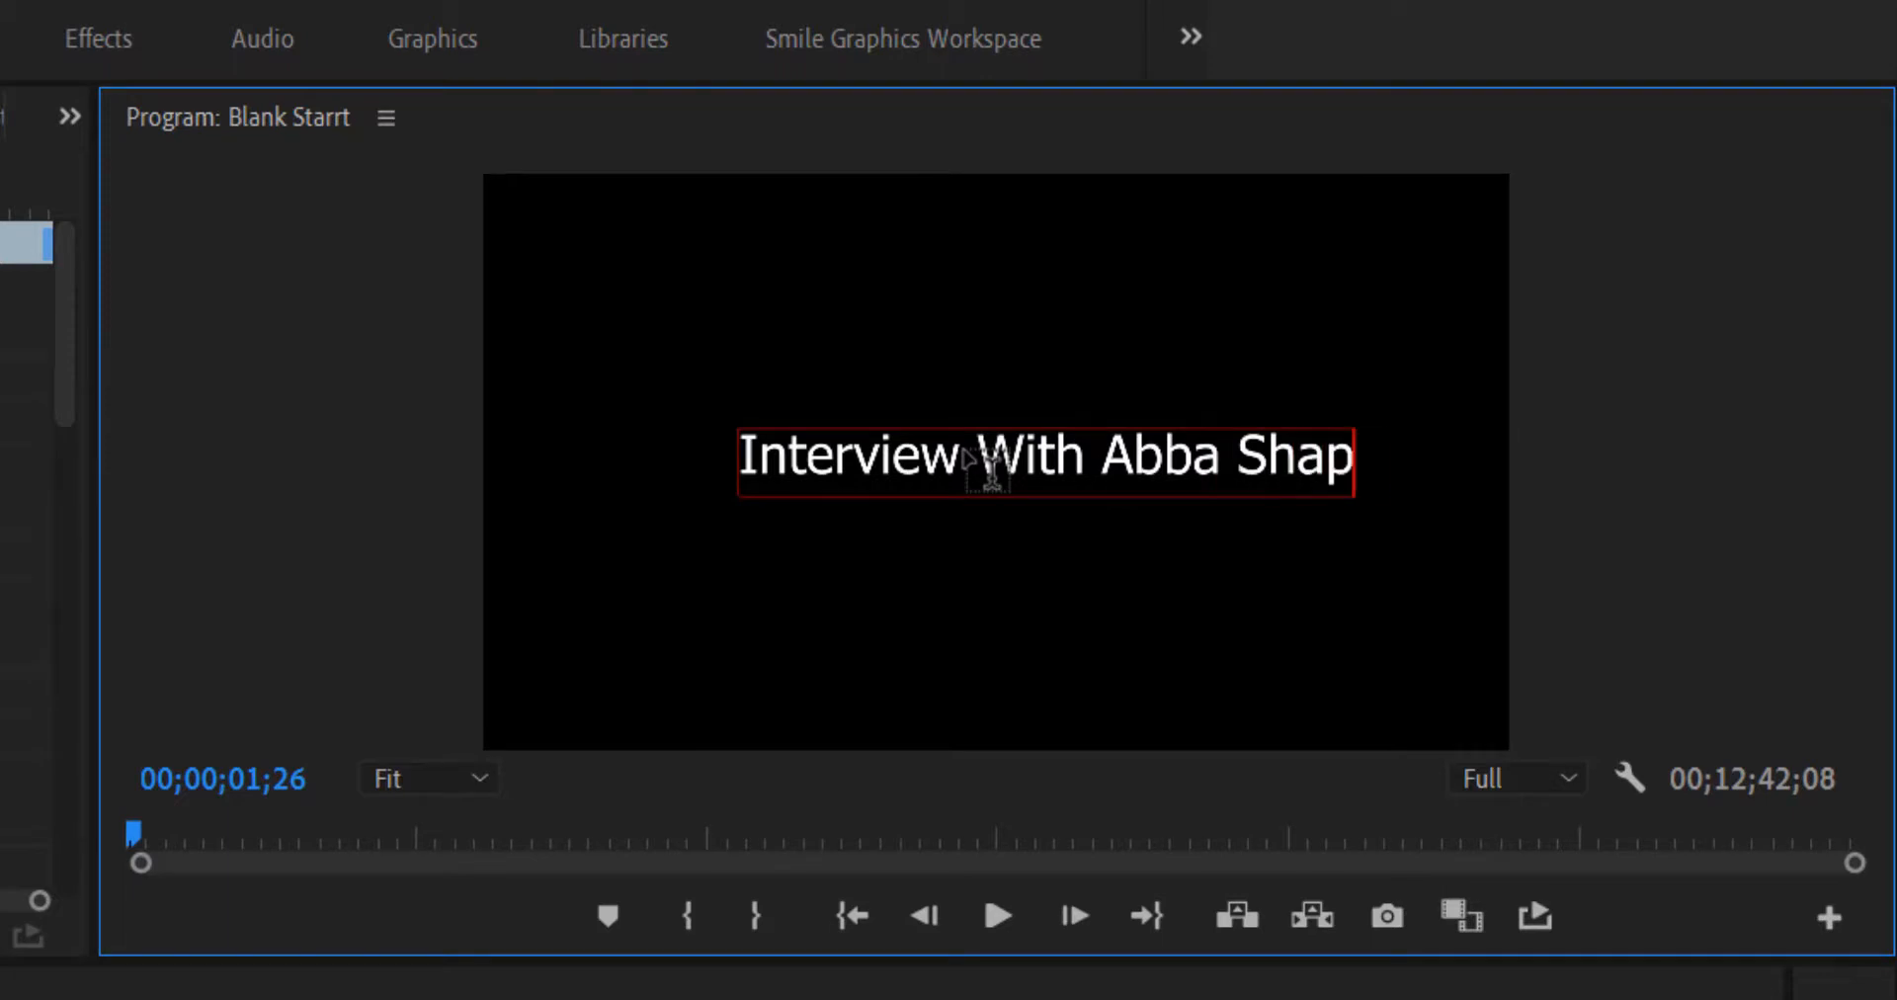
pyautogui.write('piro')
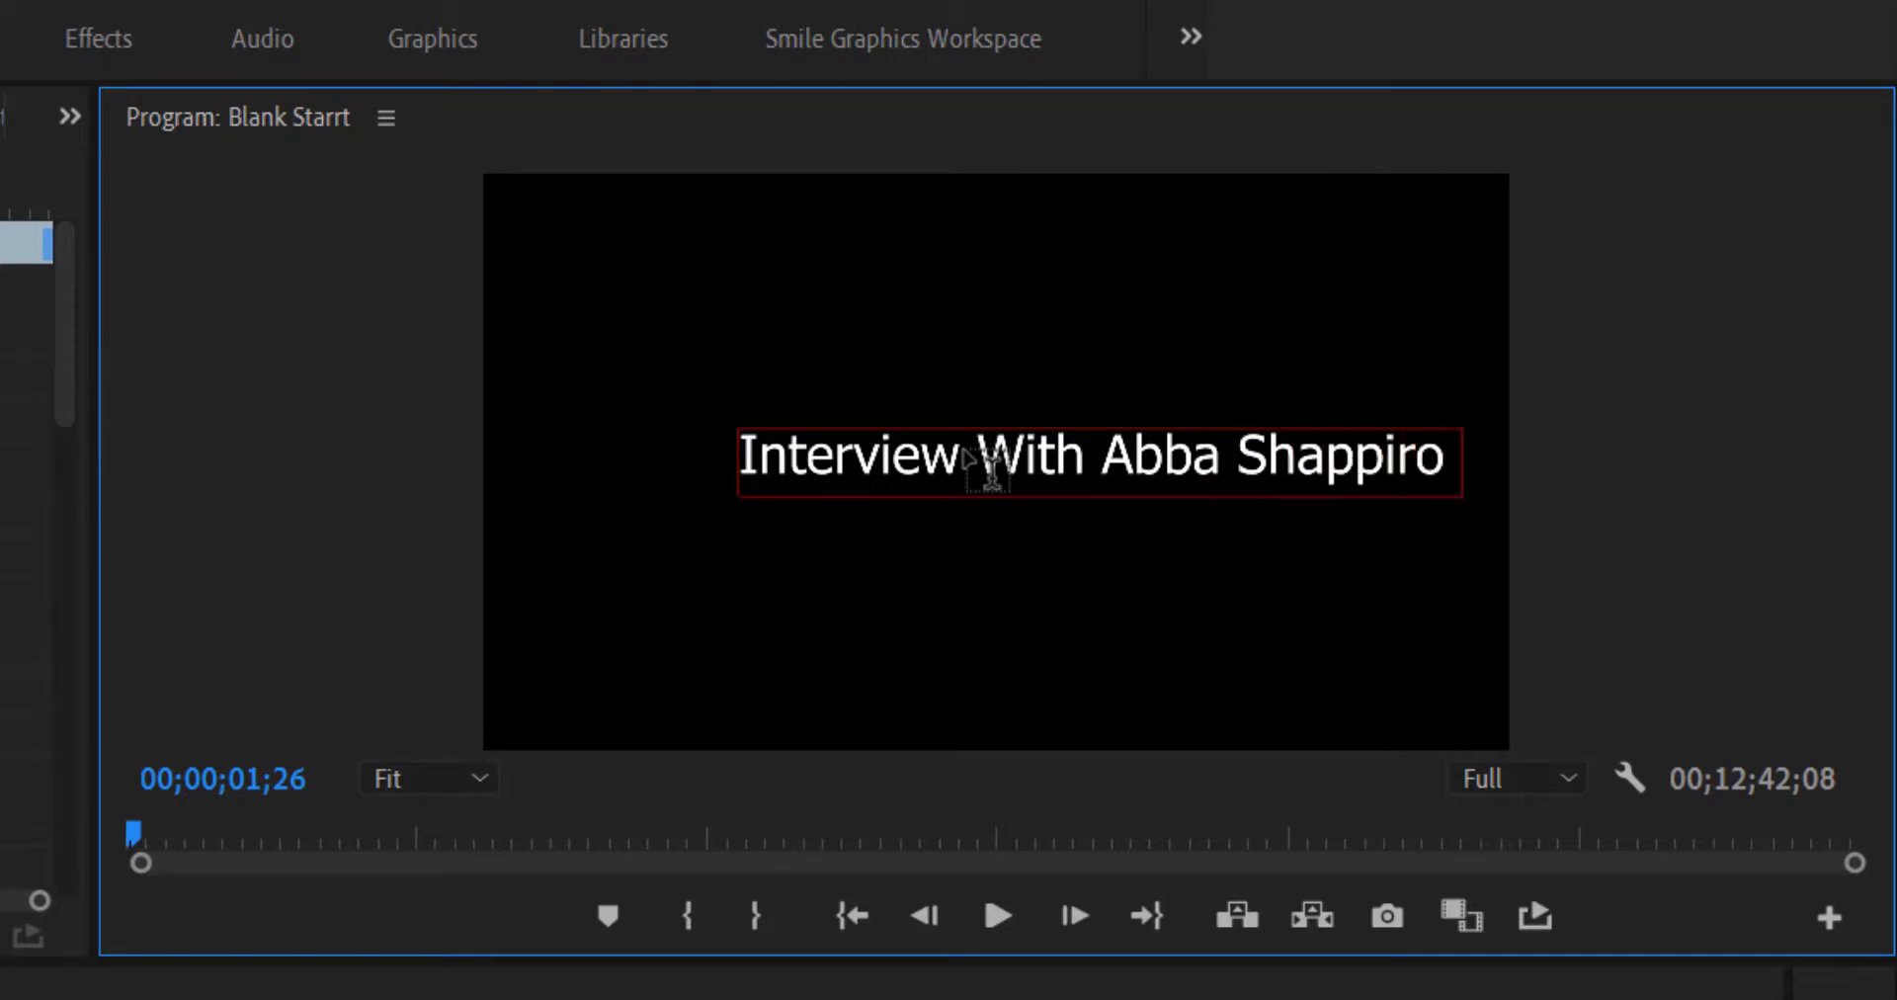
# Add "and the Photographer" to the title as a second line and finish the text editing with the Selection Tool
pyautogui.write(' ar')
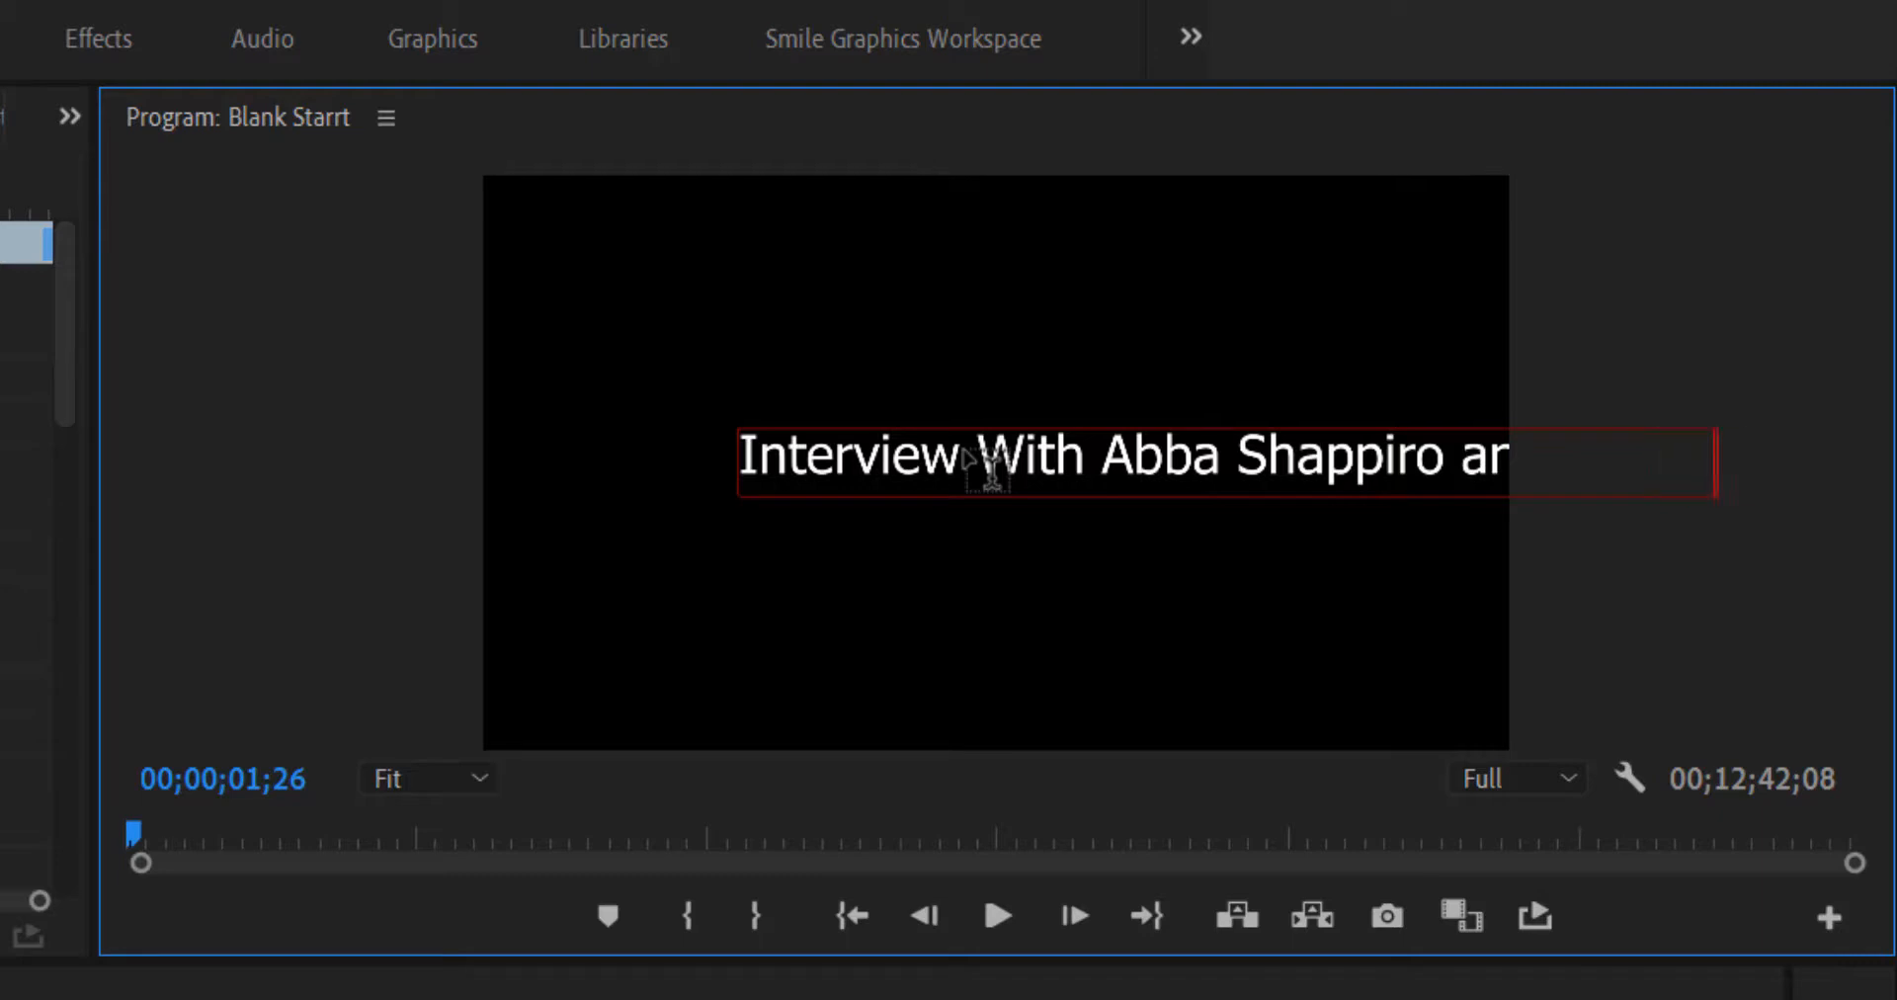
pyautogui.write('gang by')
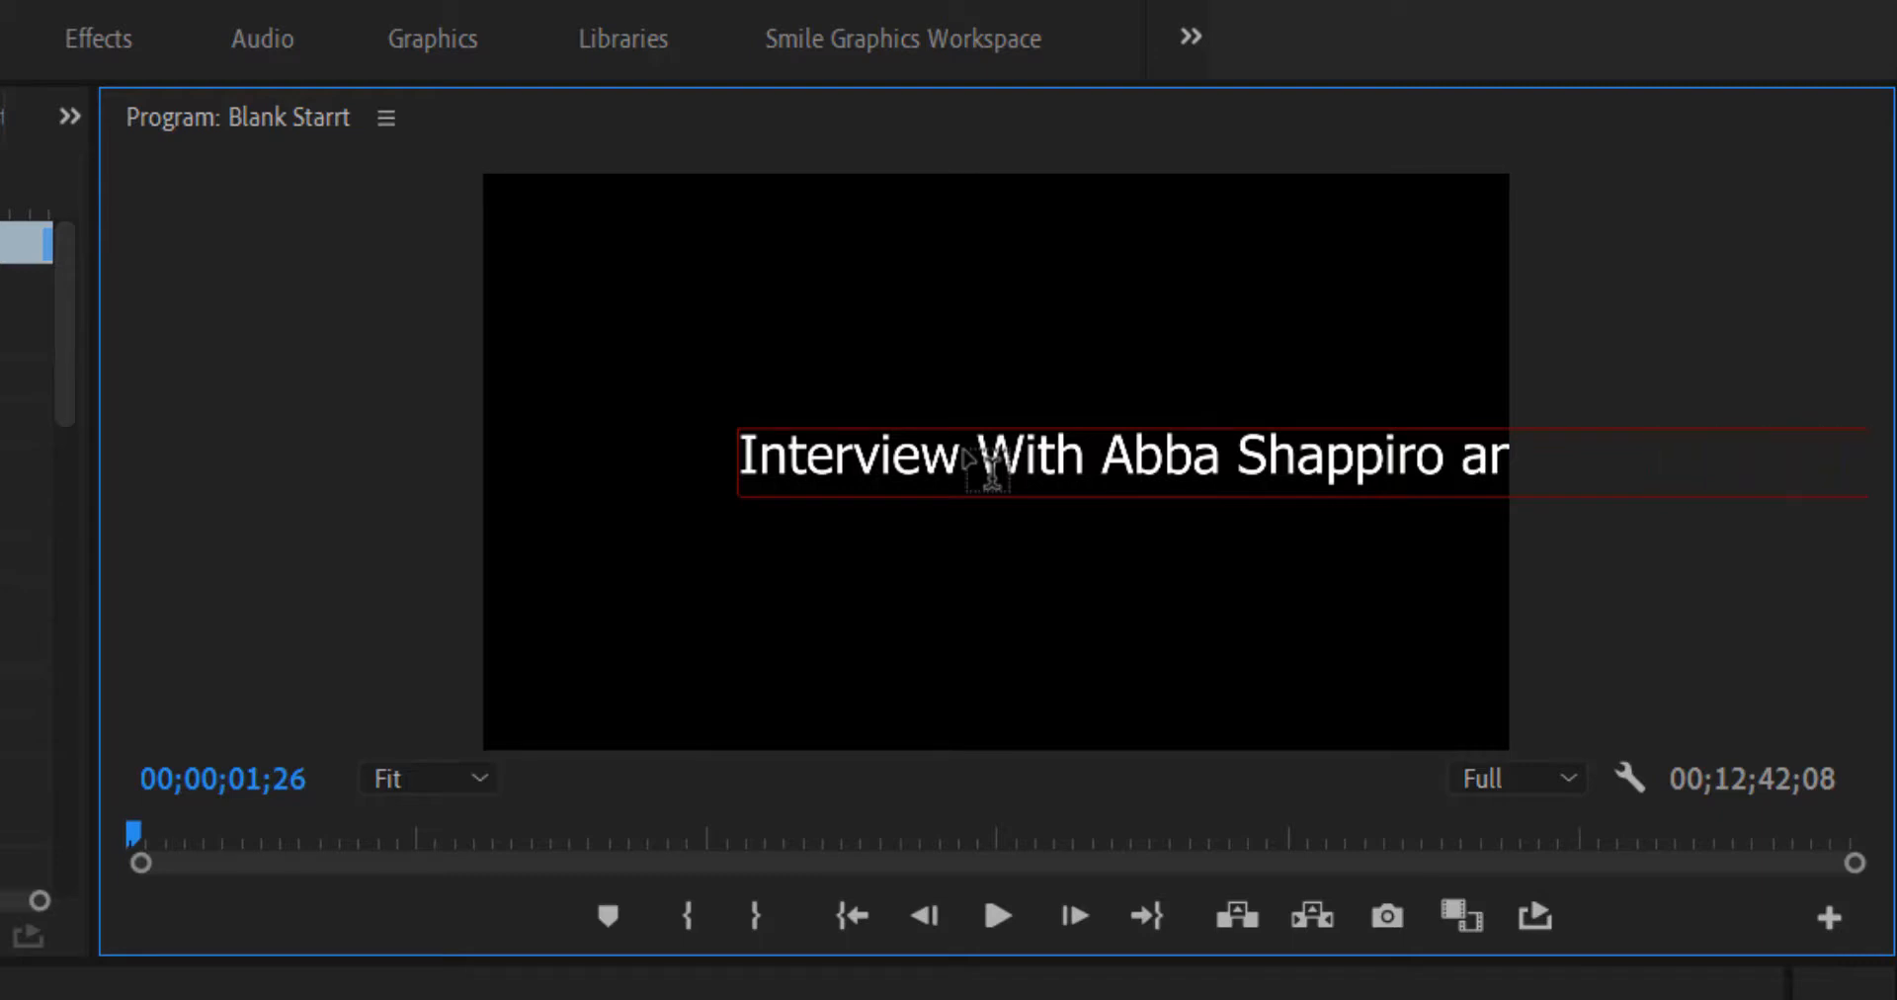
pyautogui.click(1463, 443)
pyautogui.press('BackSpace')
pyautogui.press('Return')
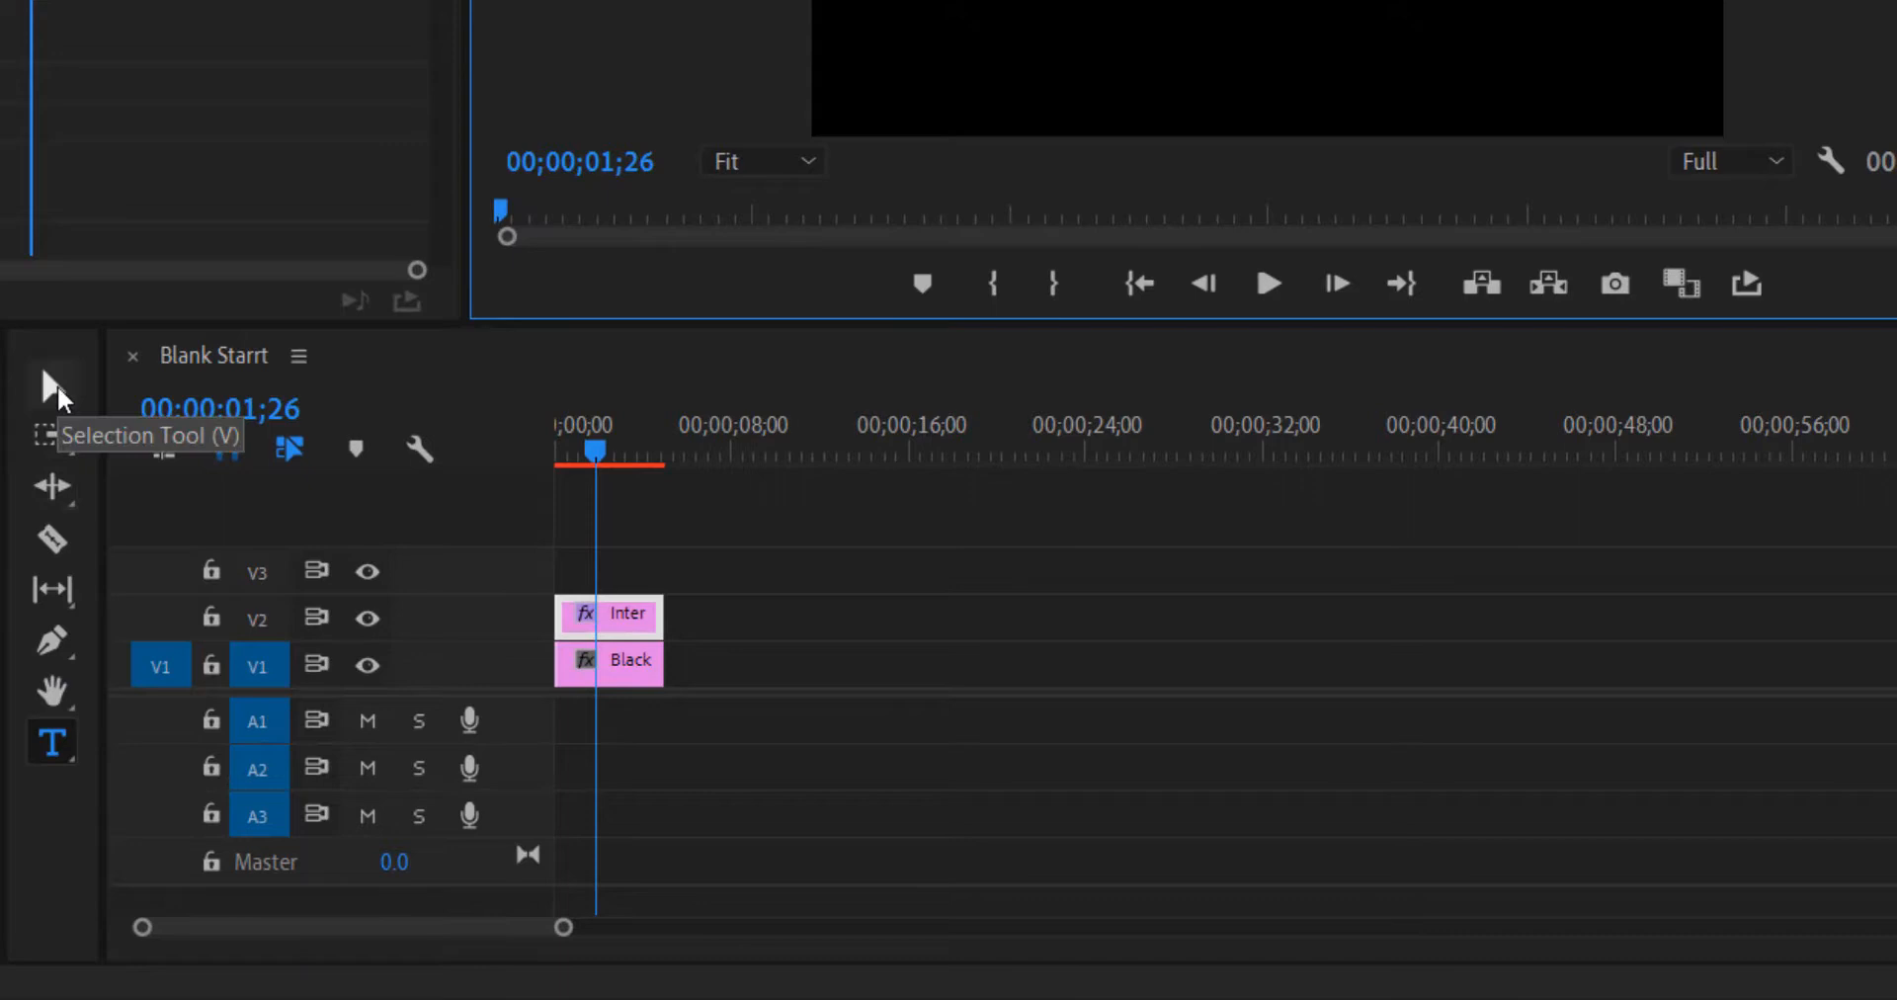
pyautogui.click(57, 383)
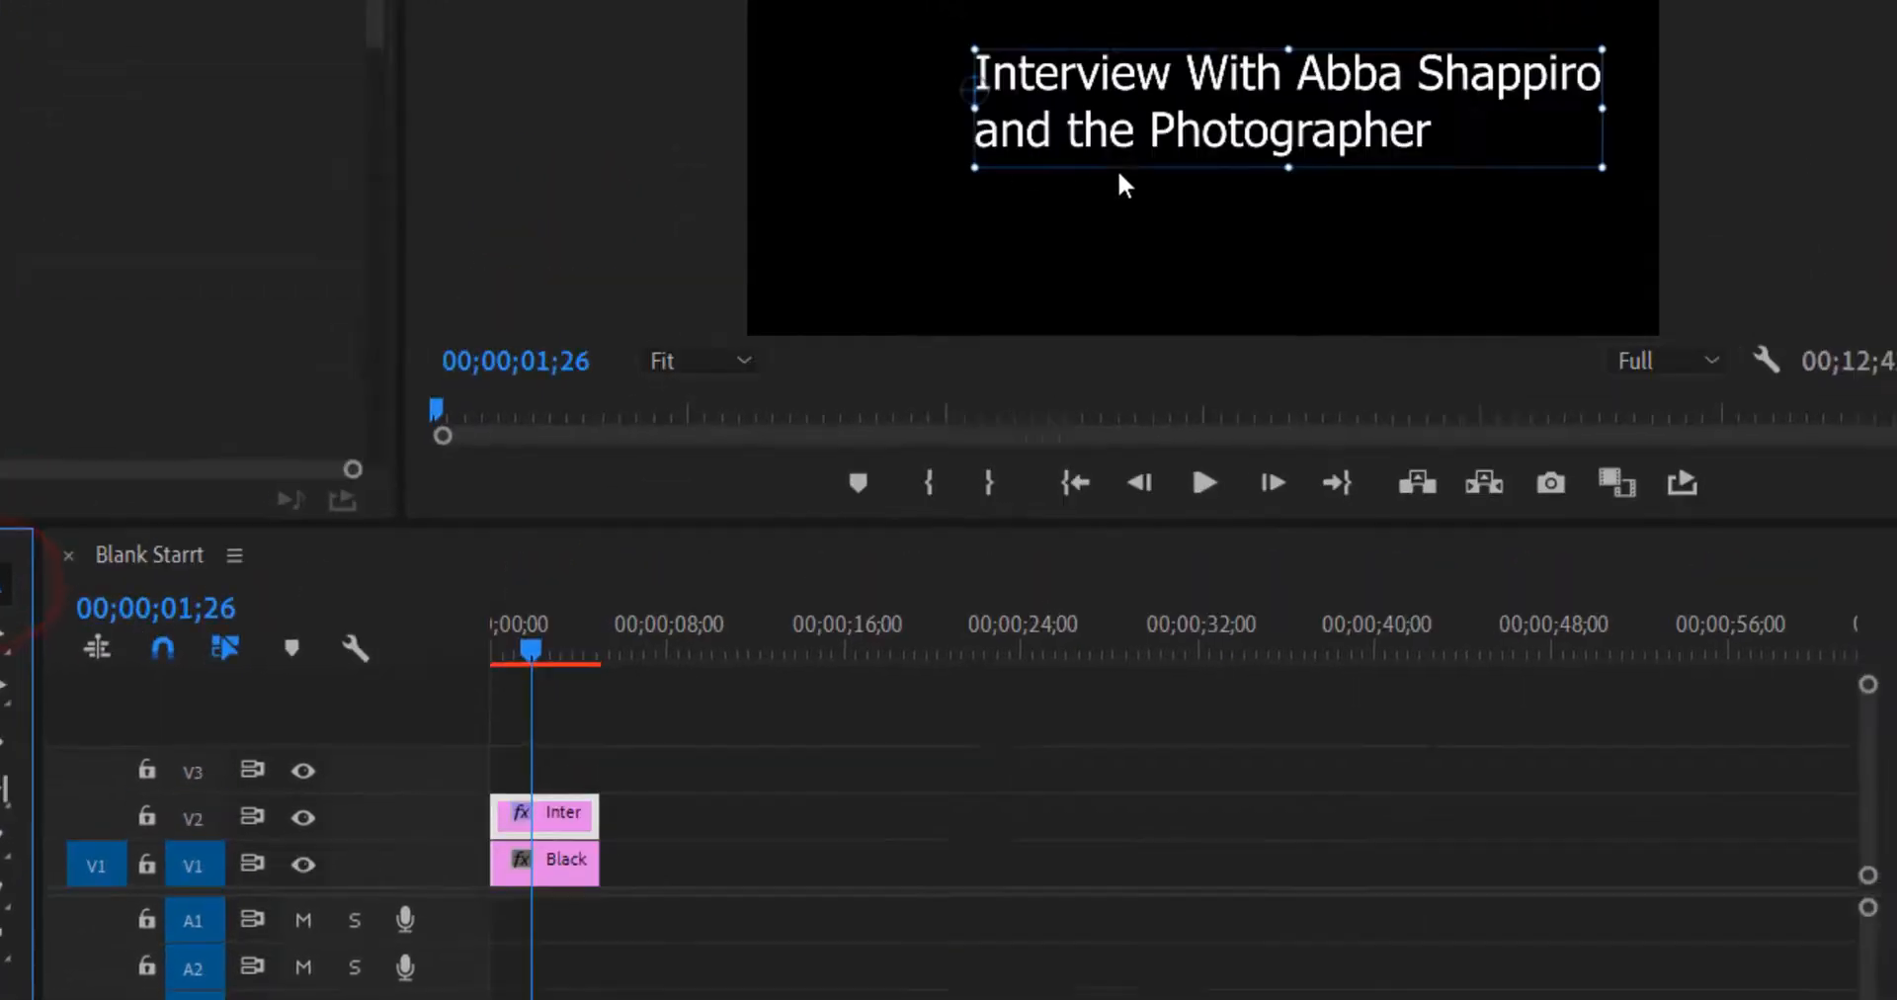
# Reposition the title slightly by hand, then centre it vertically and horizontally with the Essential Graphics alignment options
pyautogui.moveTo(1071, 427)
pyautogui.mouseDown()
pyautogui.moveTo(963, 446)
pyautogui.moveTo(1058, 435)
pyautogui.moveTo(1037, 440)
pyautogui.mouseUp()
pyautogui.click(1067, 444)
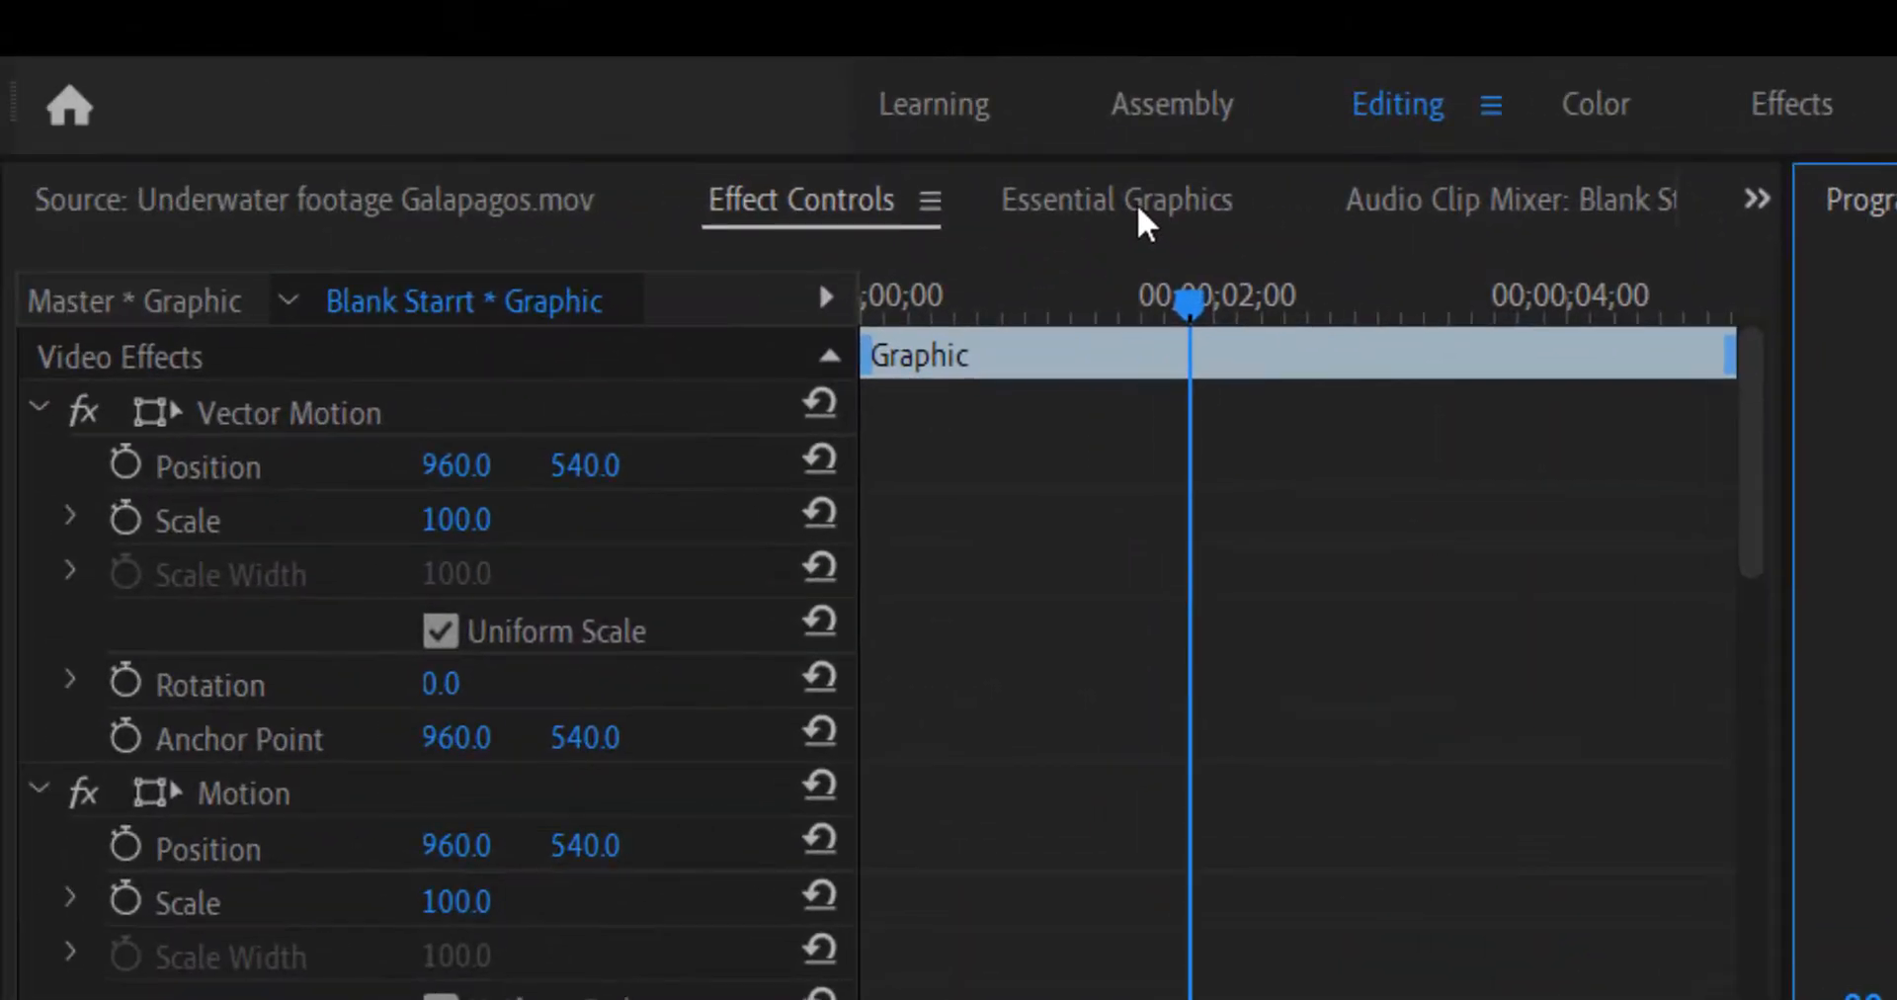
pyautogui.click(1138, 207)
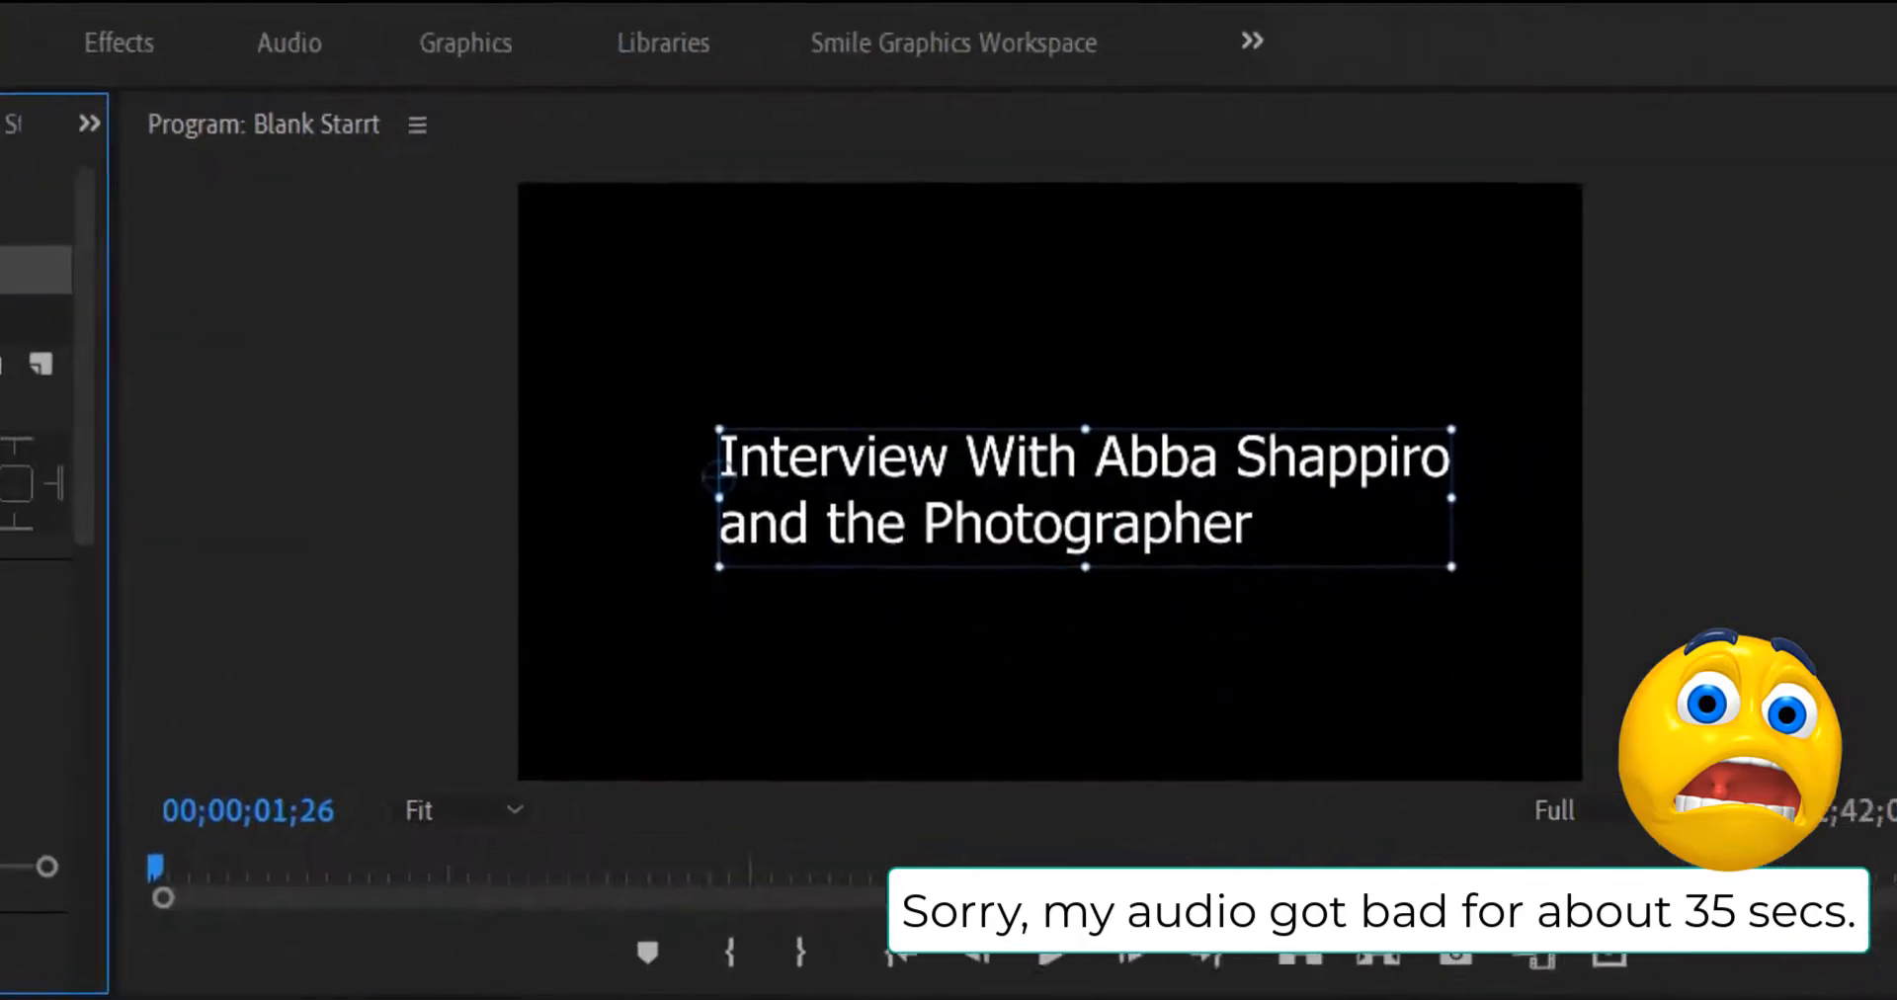
pyautogui.click(146, 721)
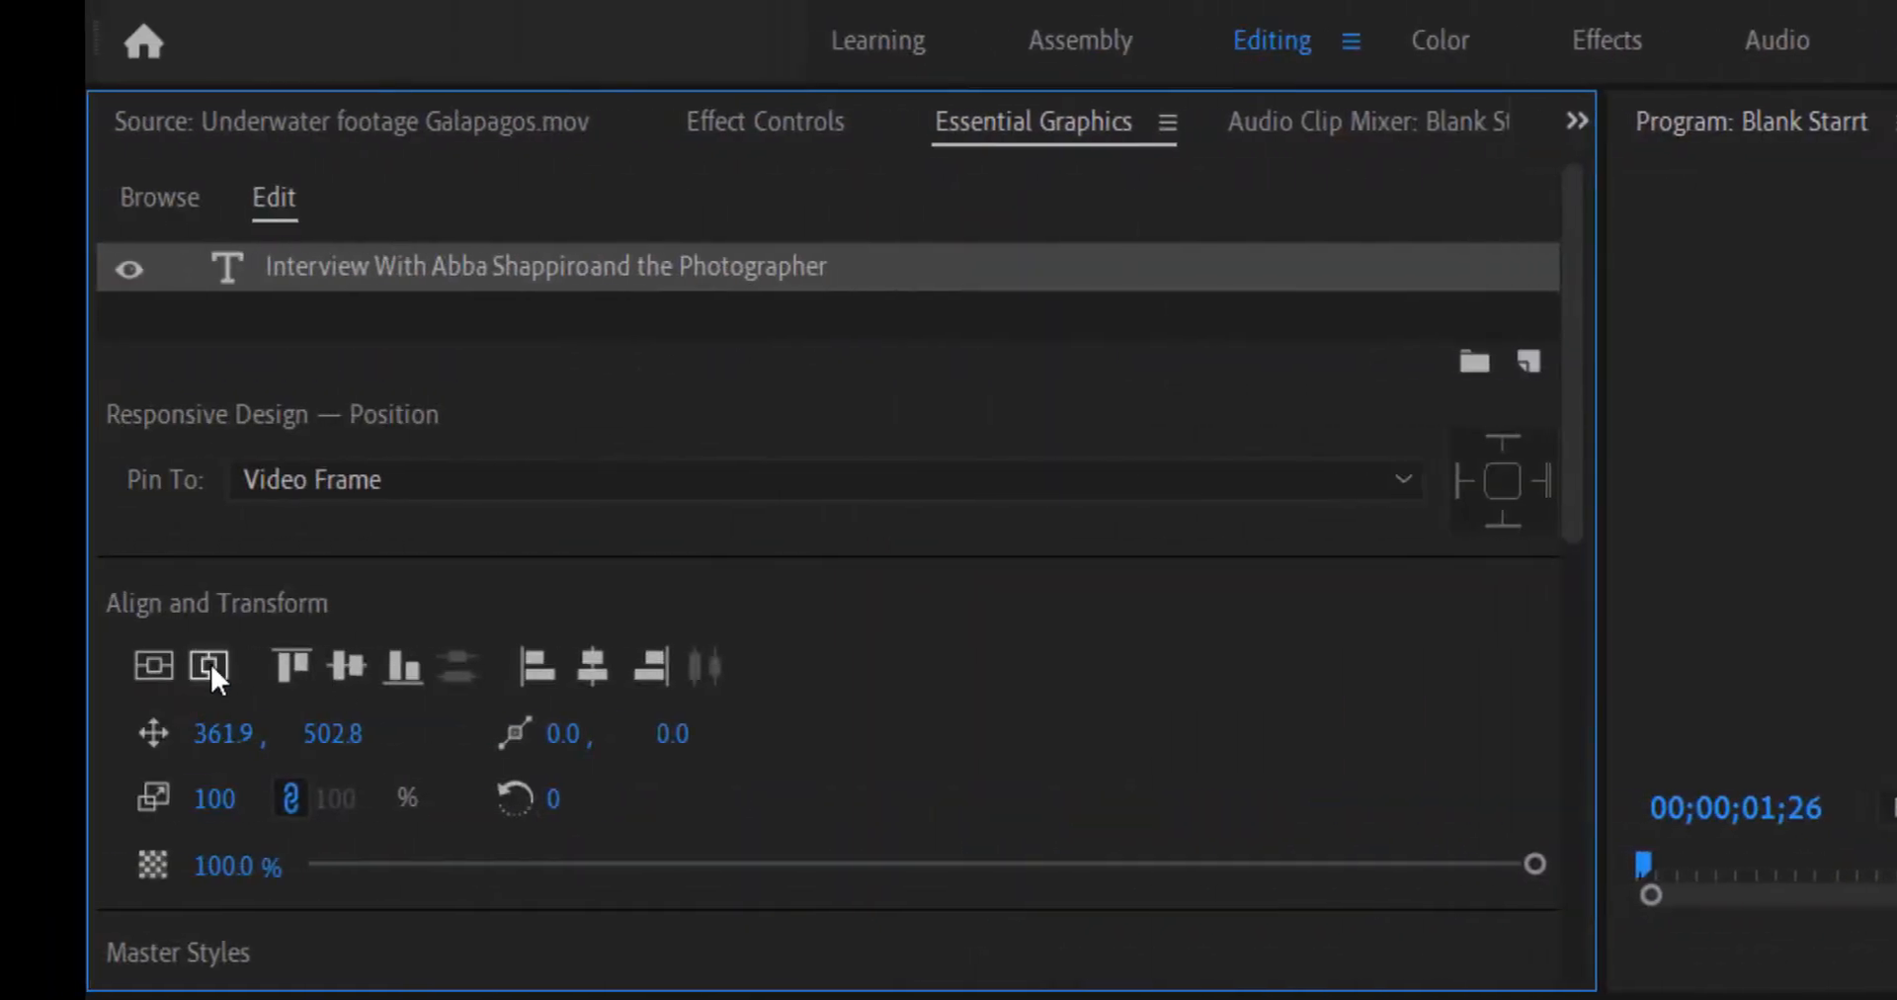
pyautogui.click(209, 661)
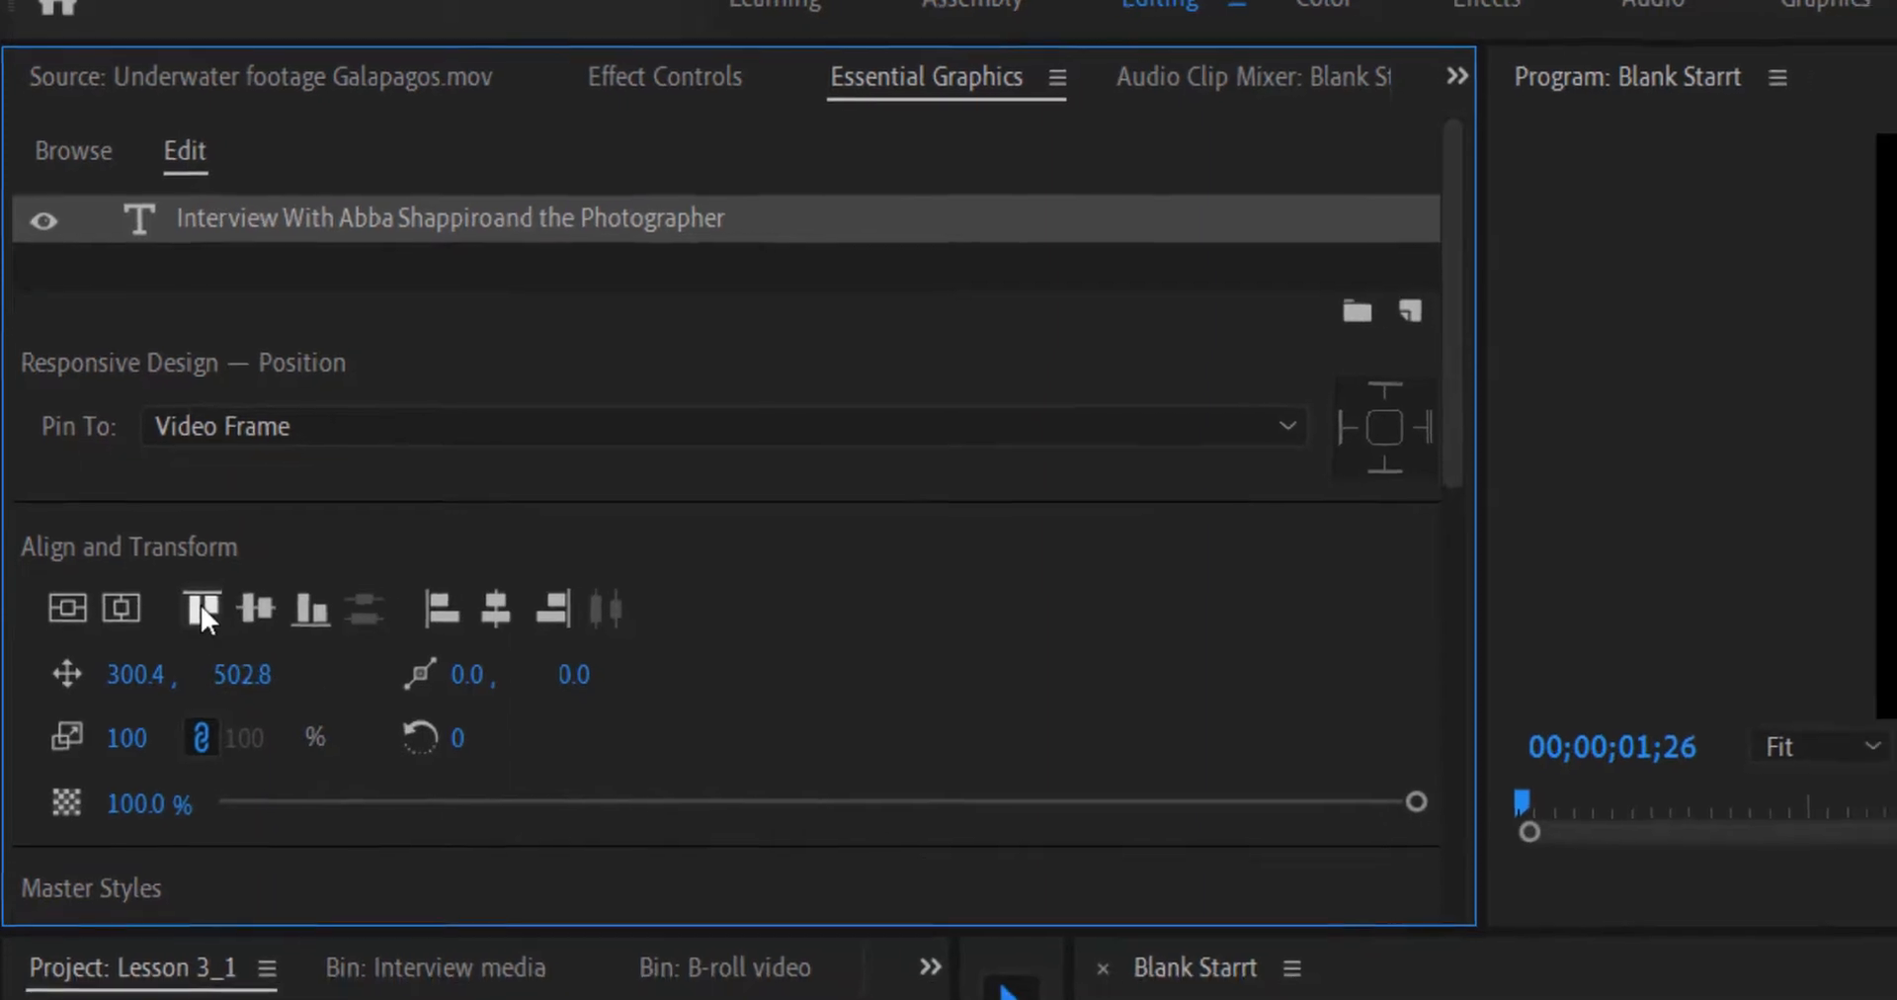
# Try the title's alignments in turn: top, vertical centre, bottom, left, horizontal centre and right
pyautogui.click(191, 577)
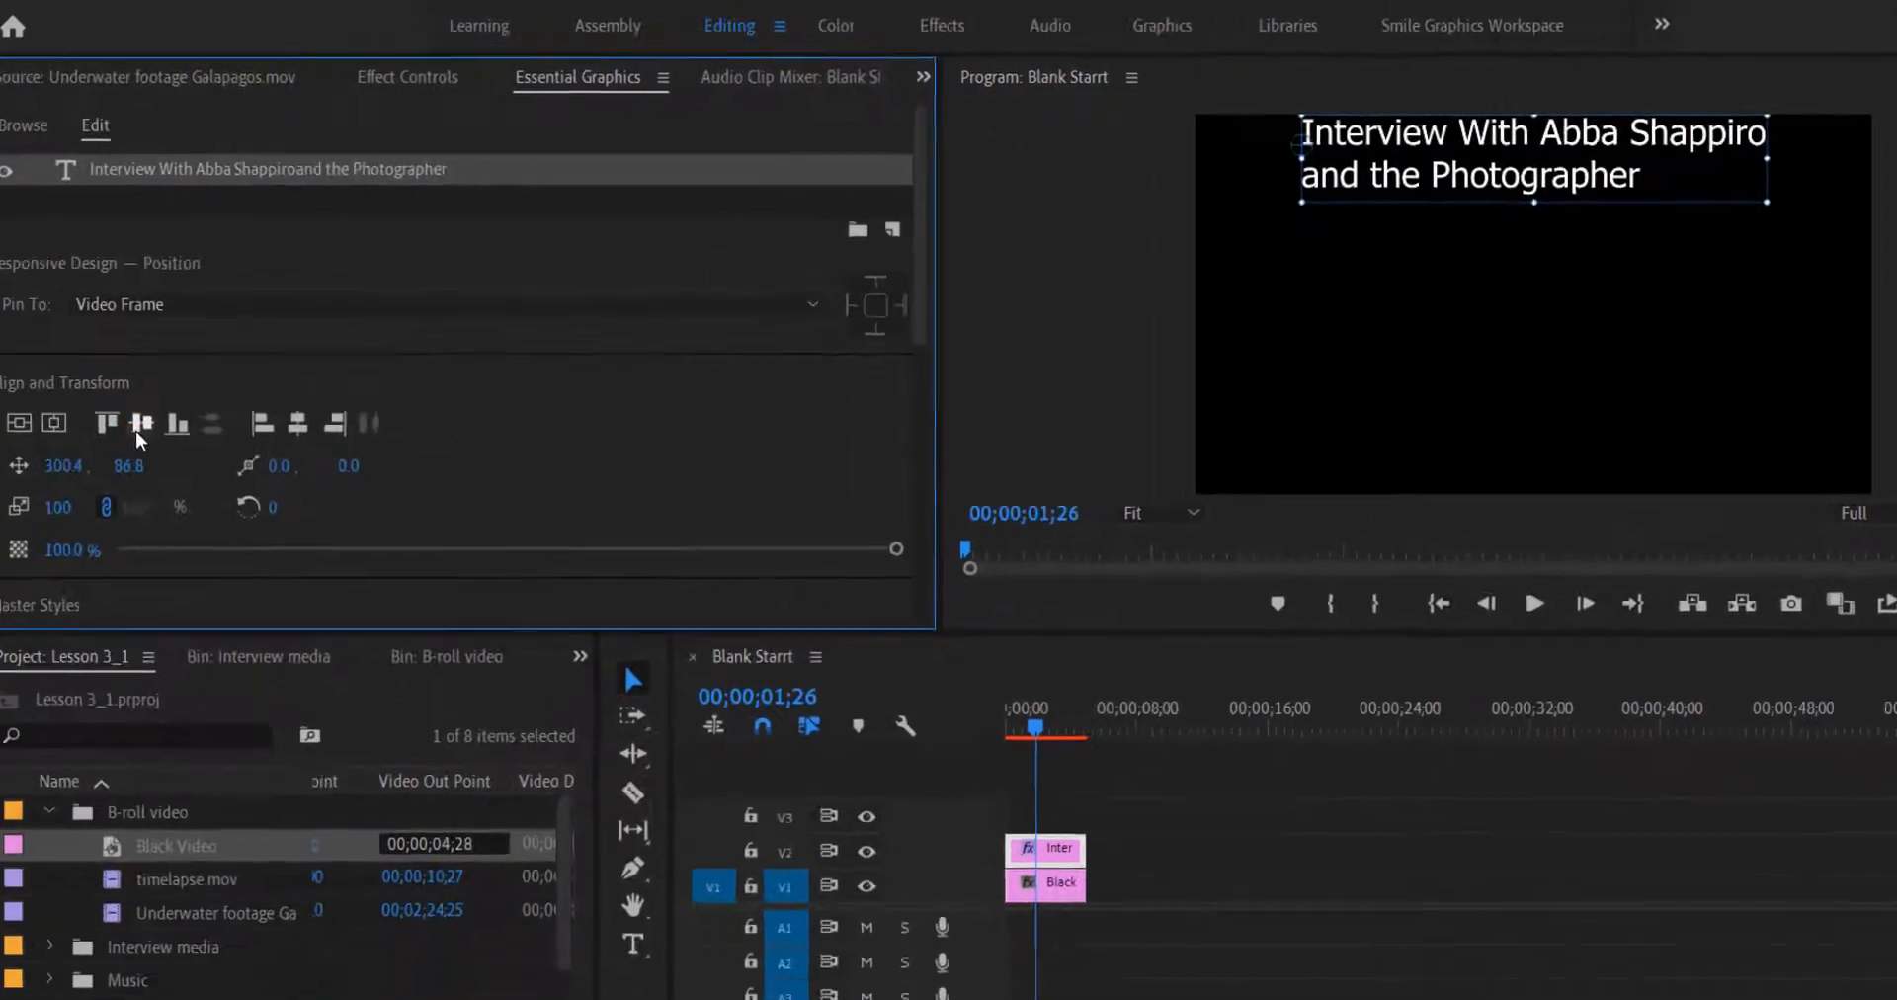
pyautogui.click(160, 423)
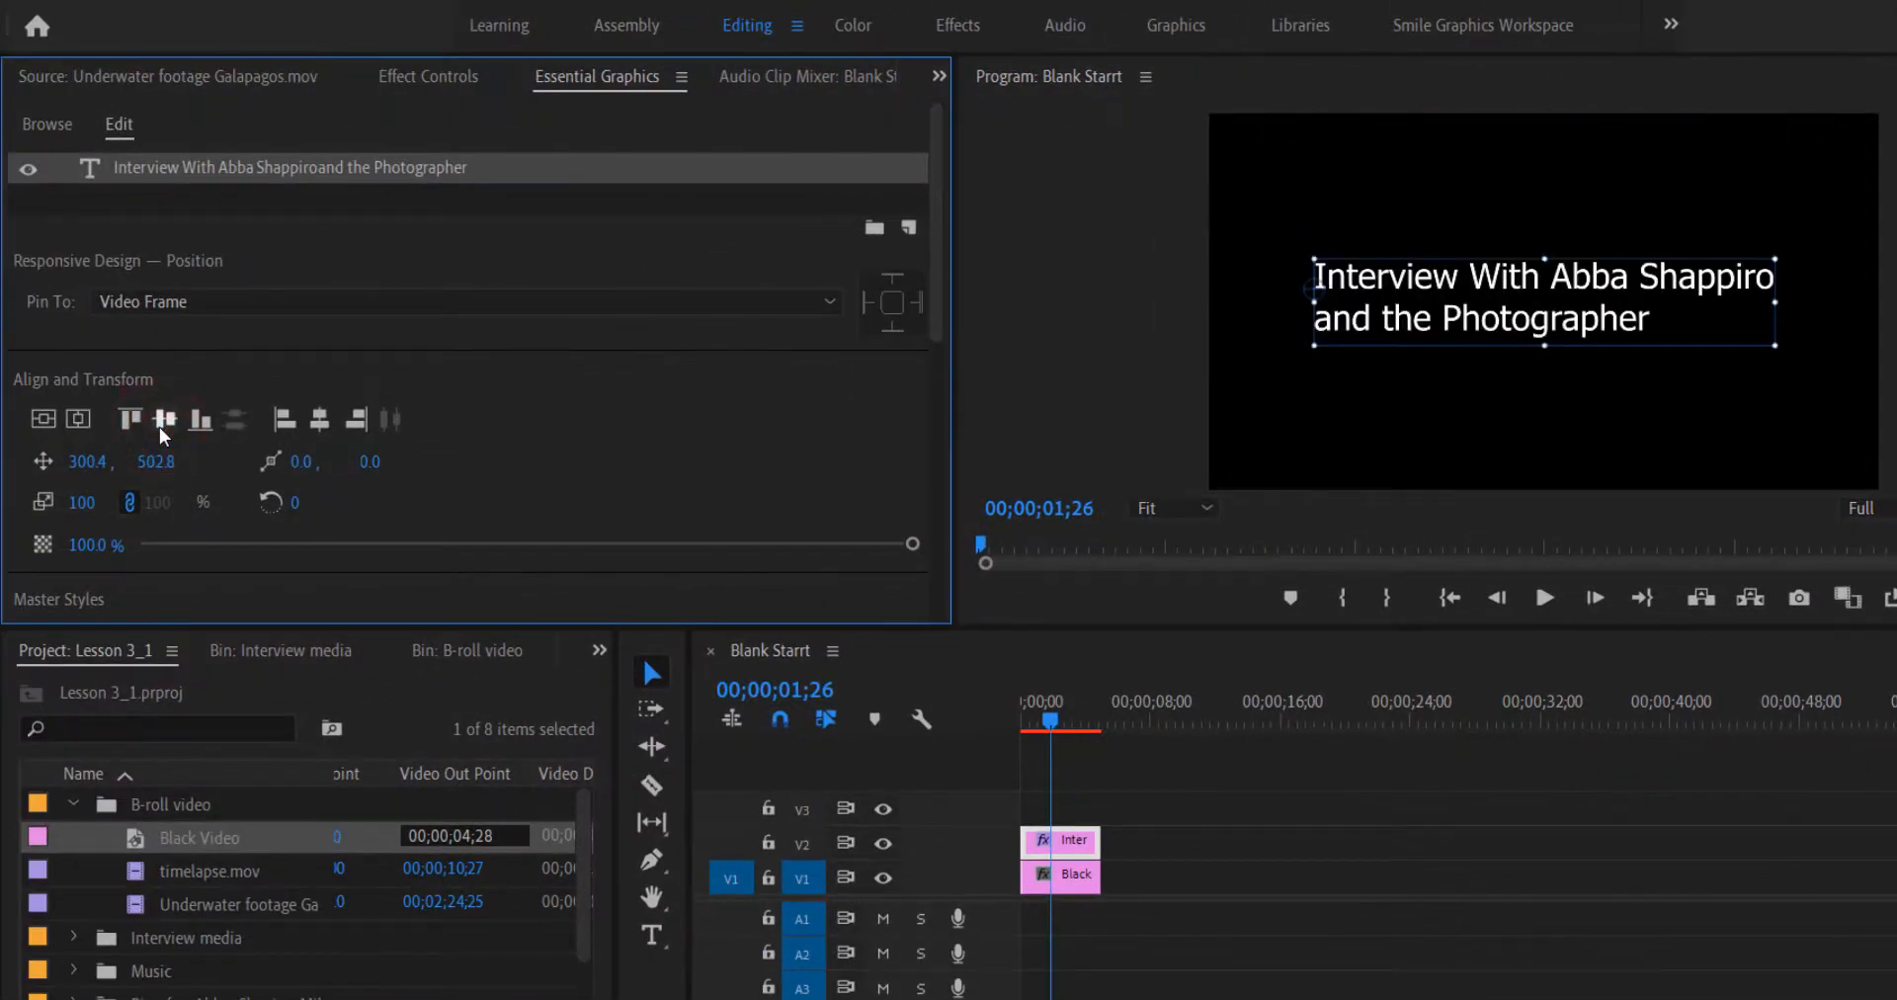
pyautogui.click(206, 430)
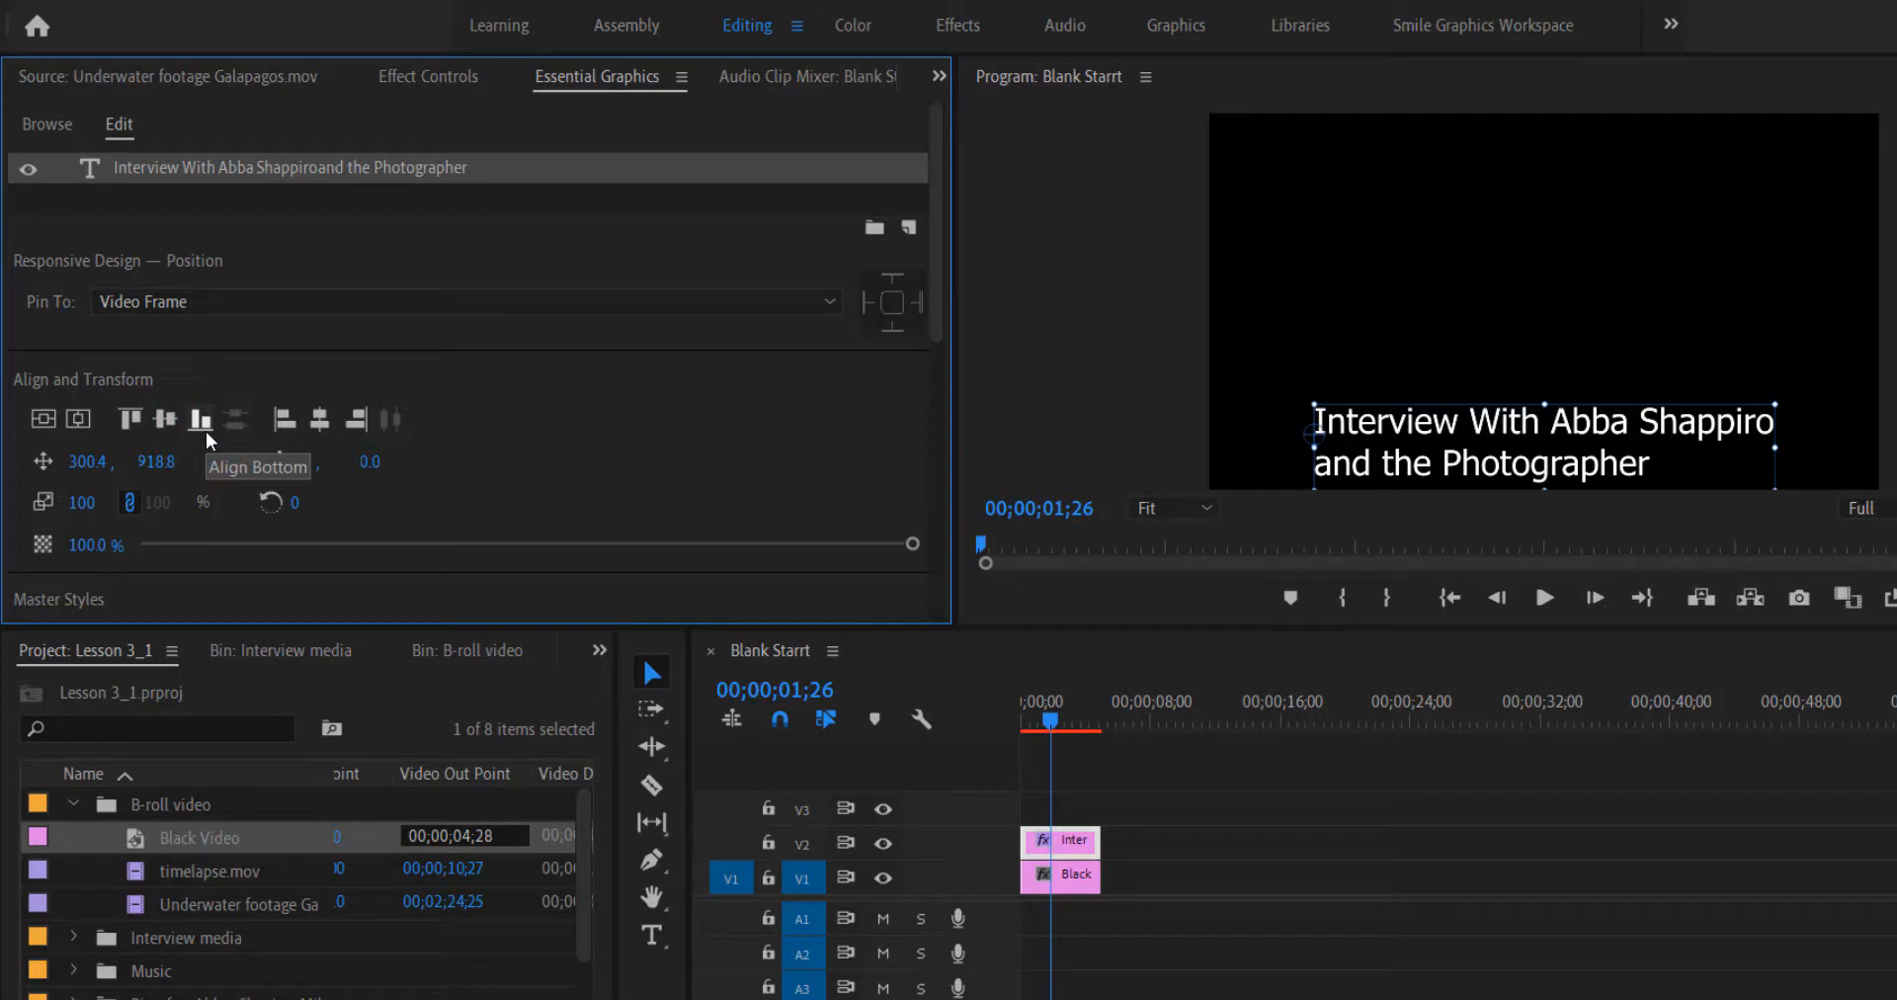
pyautogui.click(205, 431)
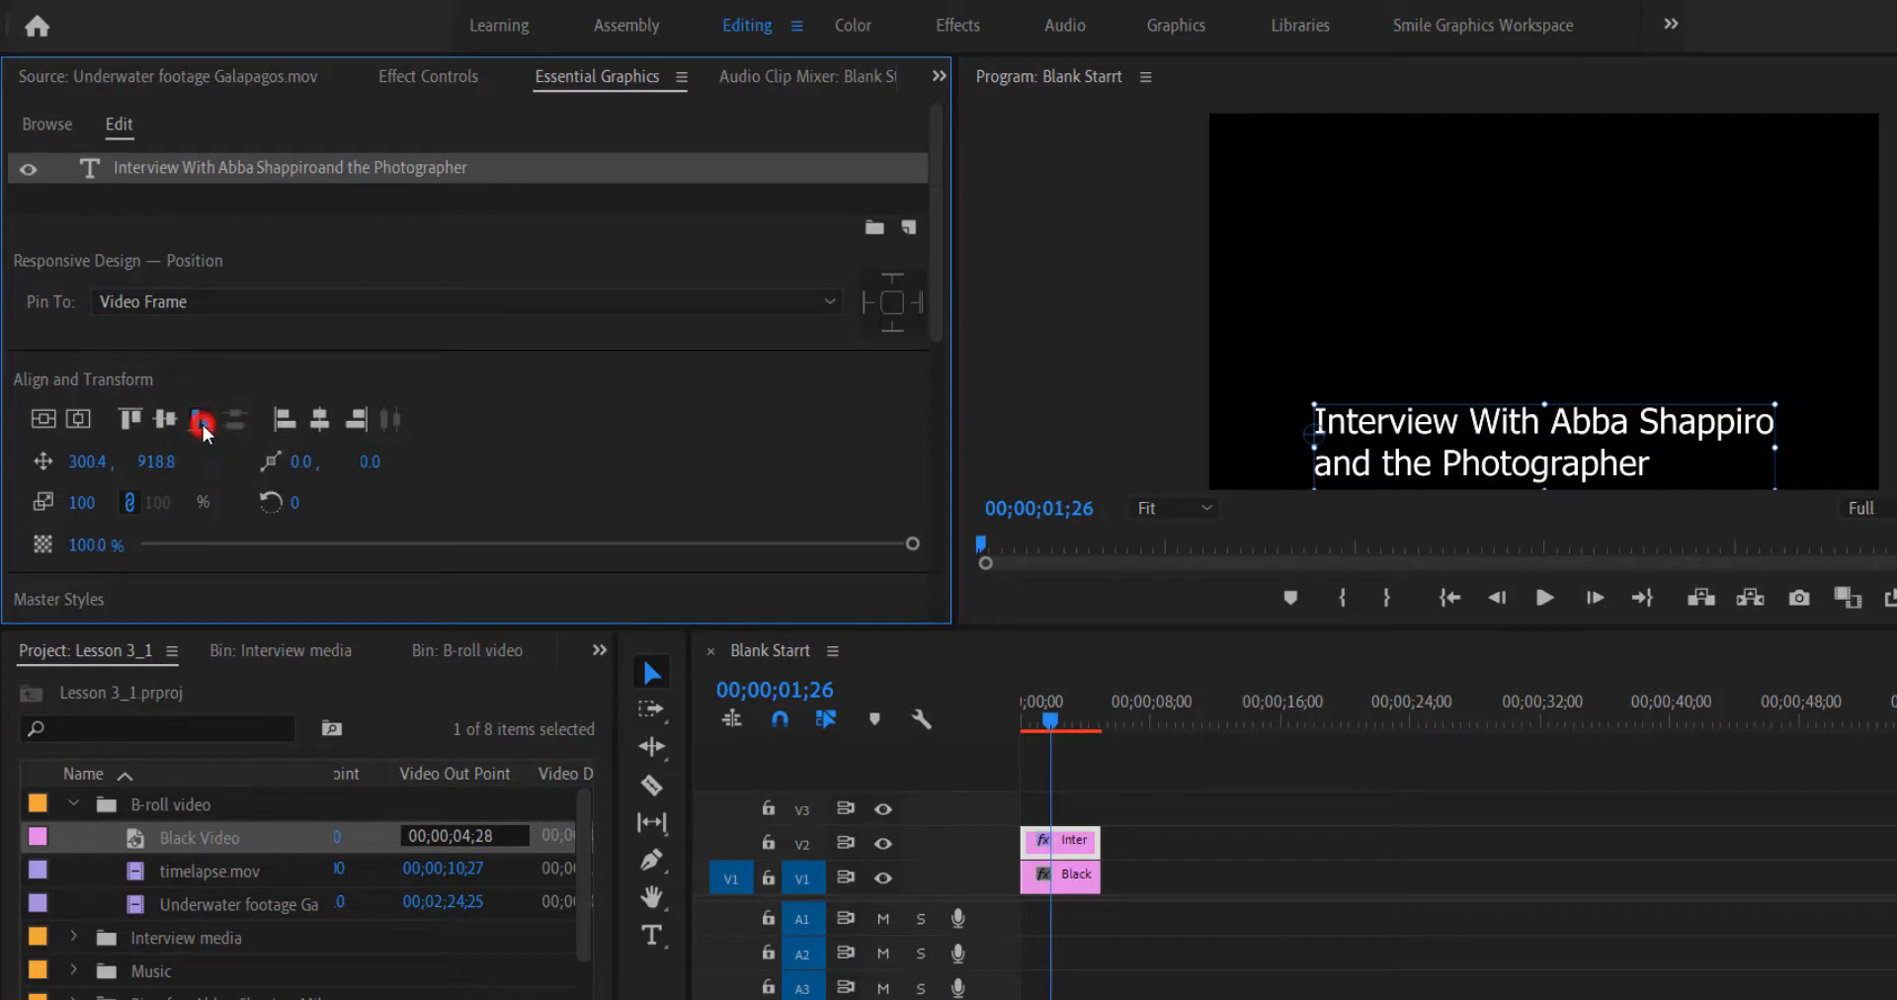
pyautogui.click(287, 427)
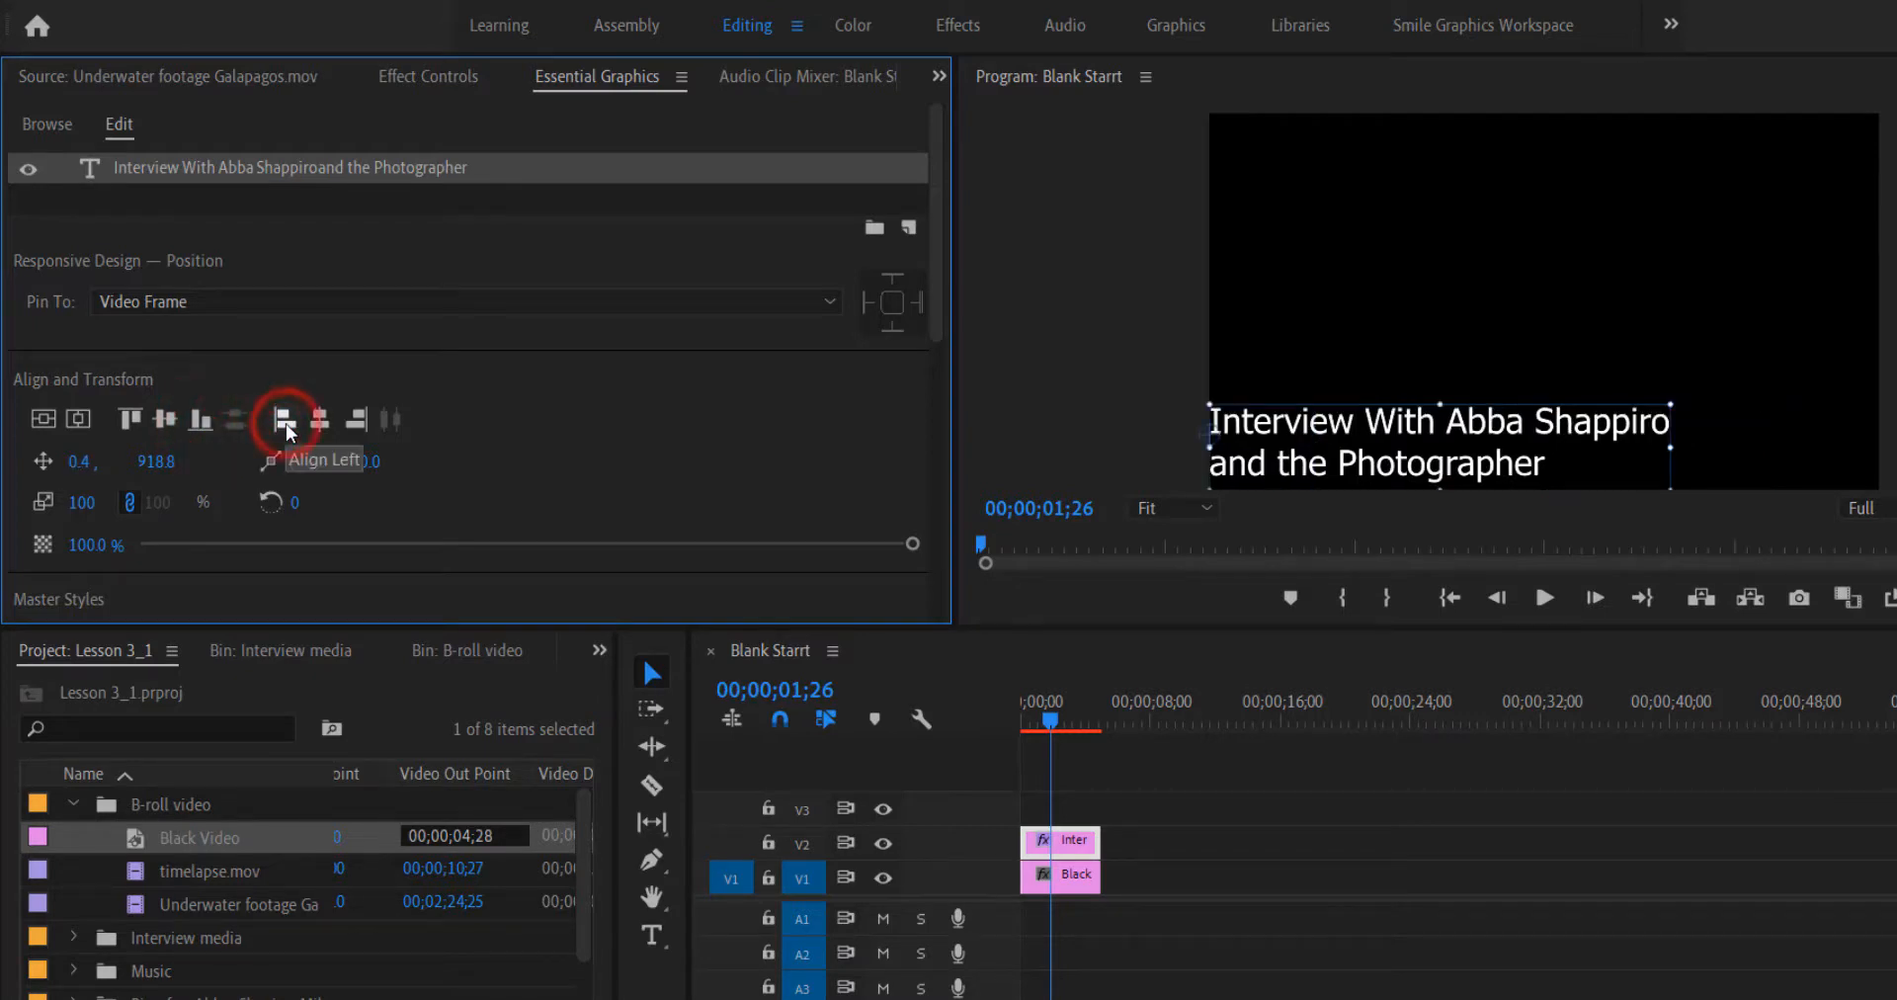
pyautogui.click(320, 425)
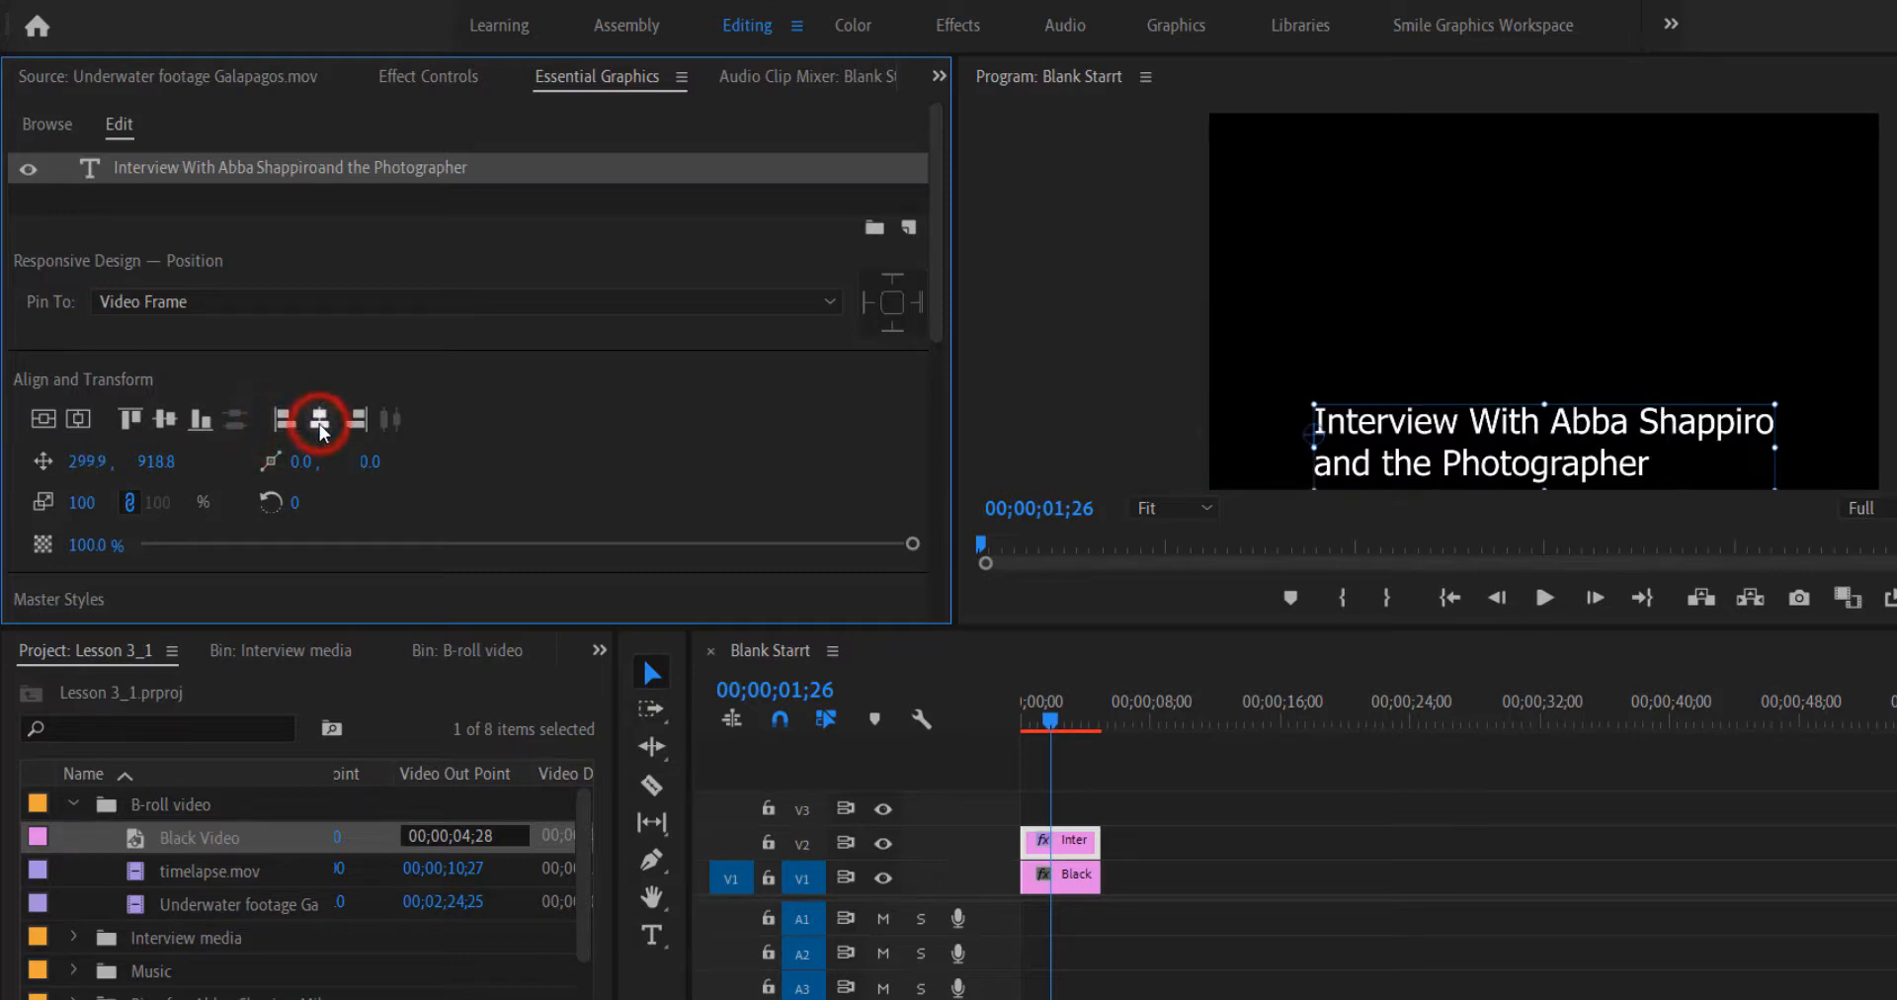
pyautogui.click(357, 423)
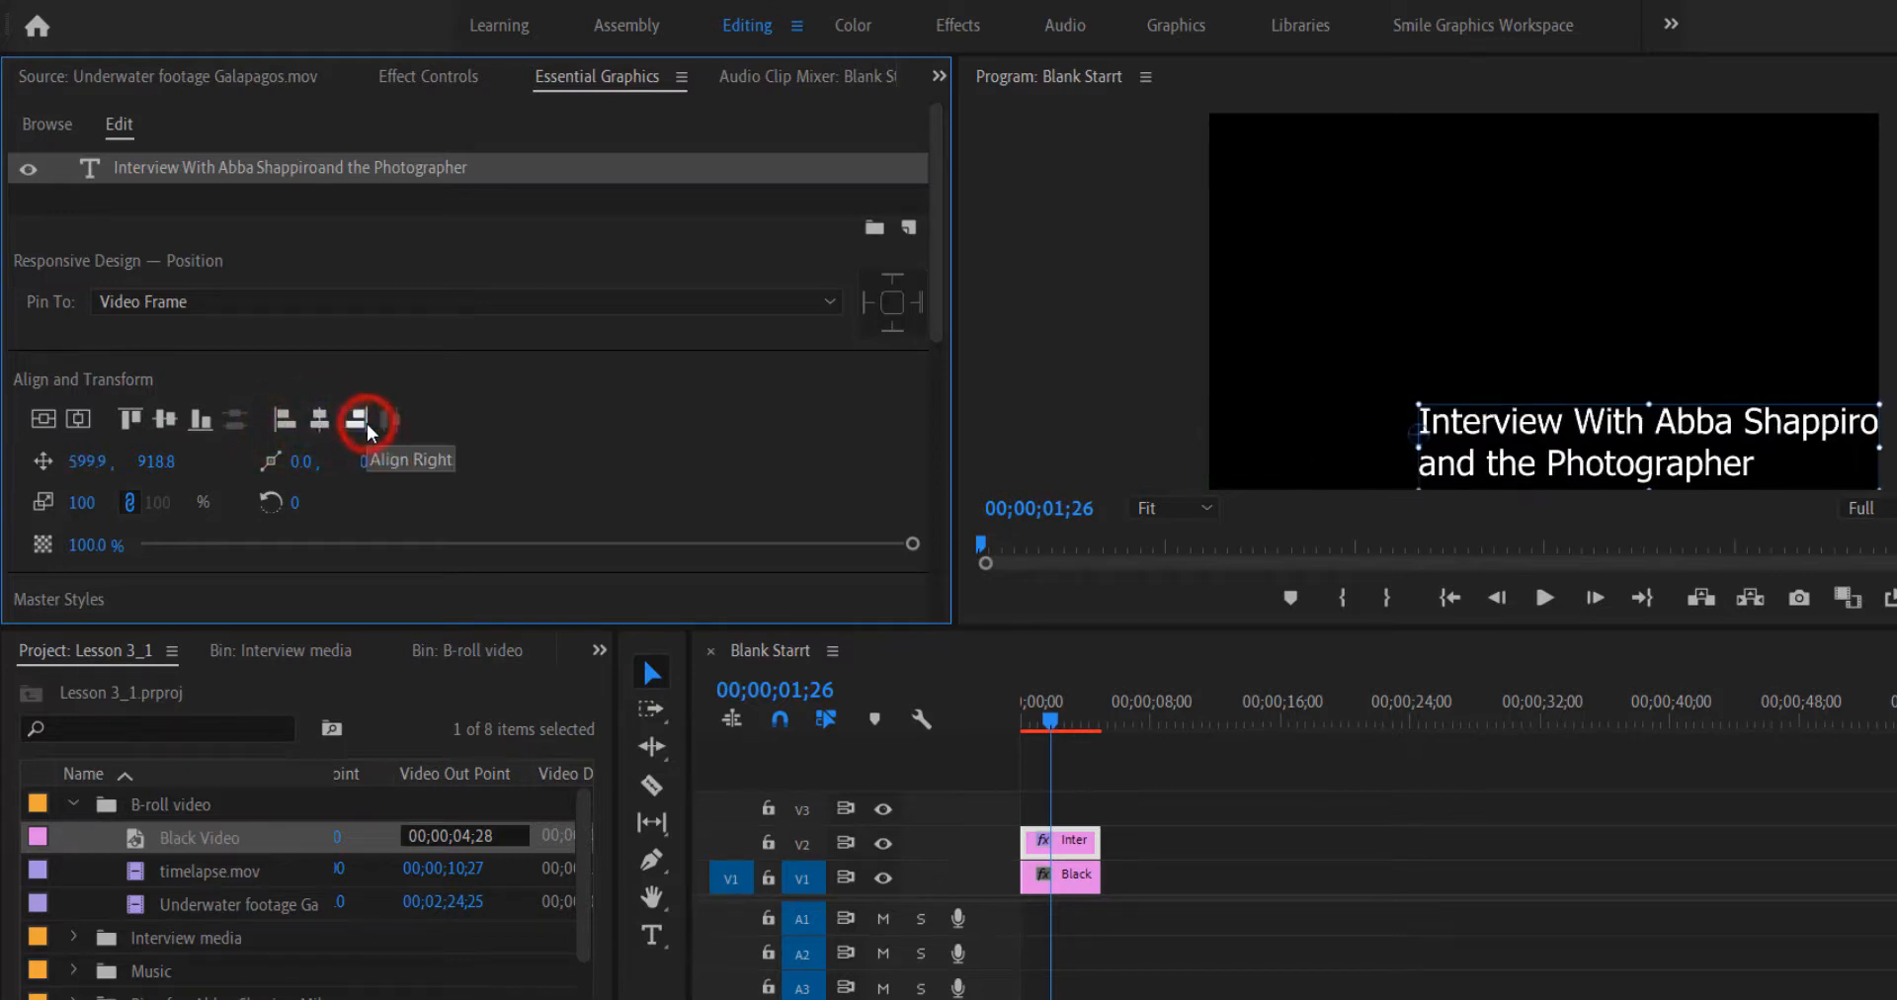
# Centre the title in the frame, try shifting its position to 295.4, 489.8, and centre it again both ways
pyautogui.click(79, 421)
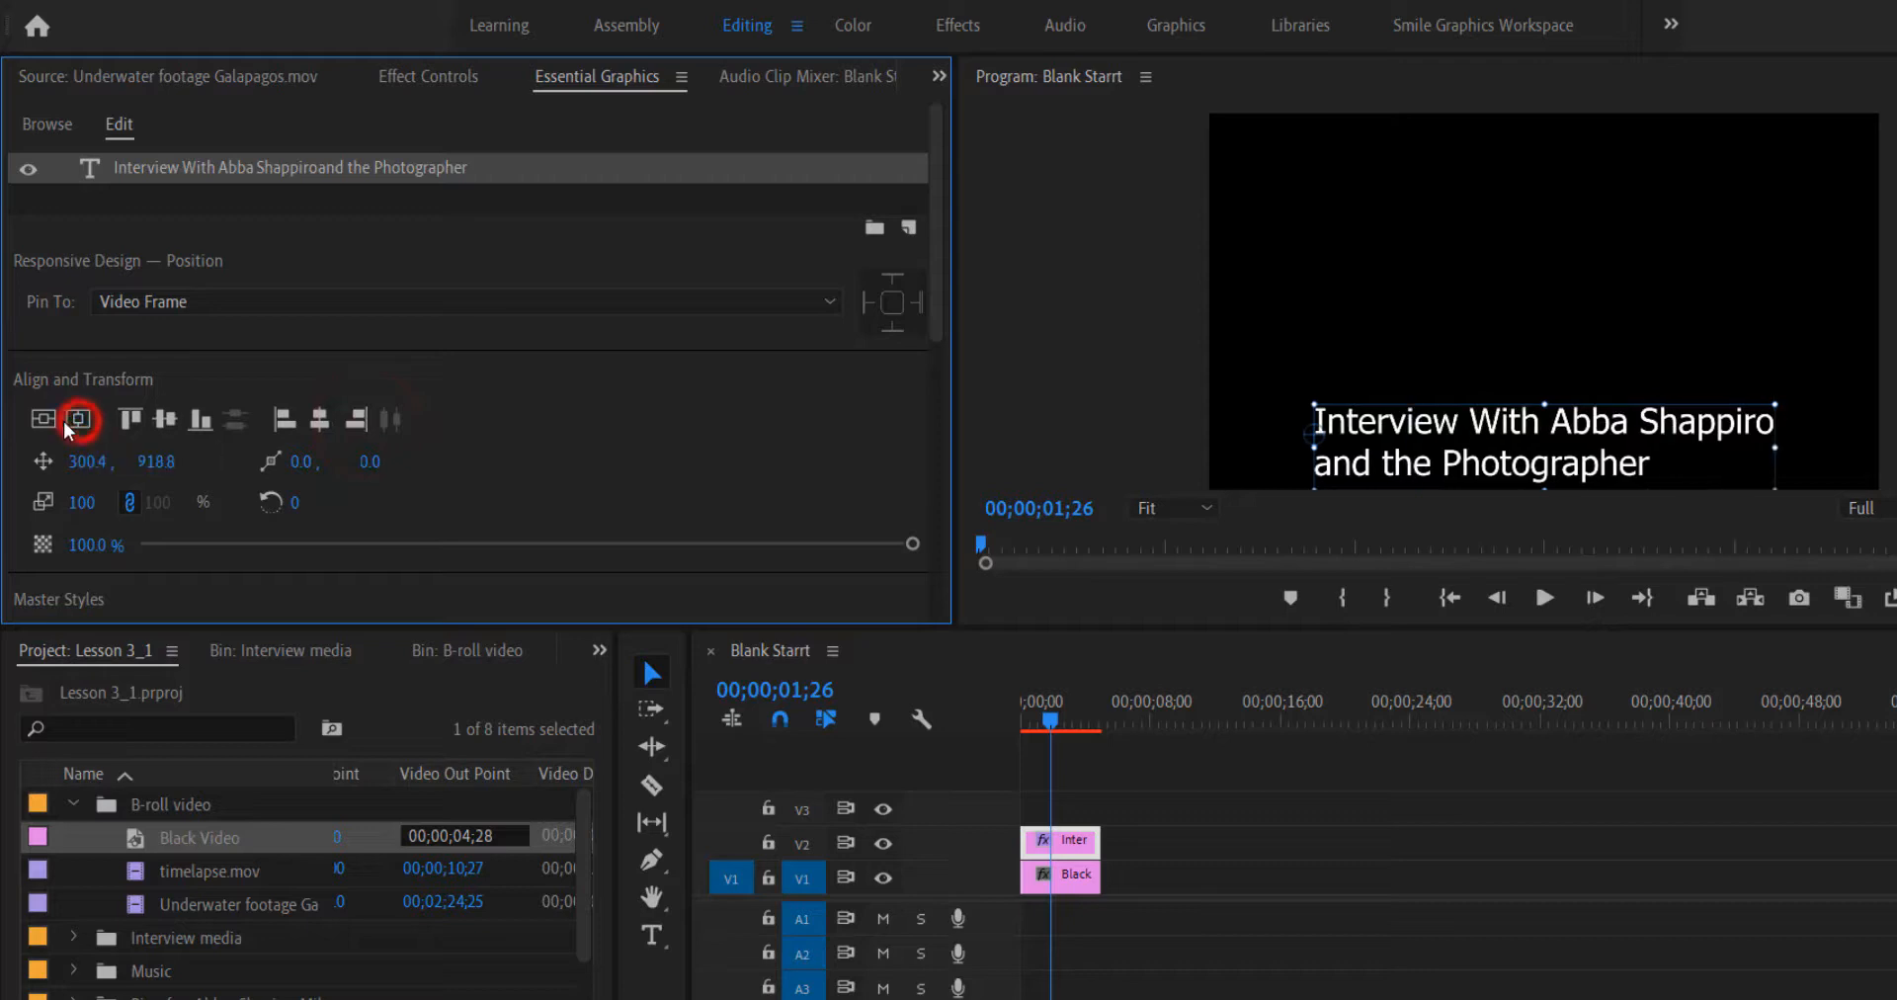
pyautogui.click(43, 419)
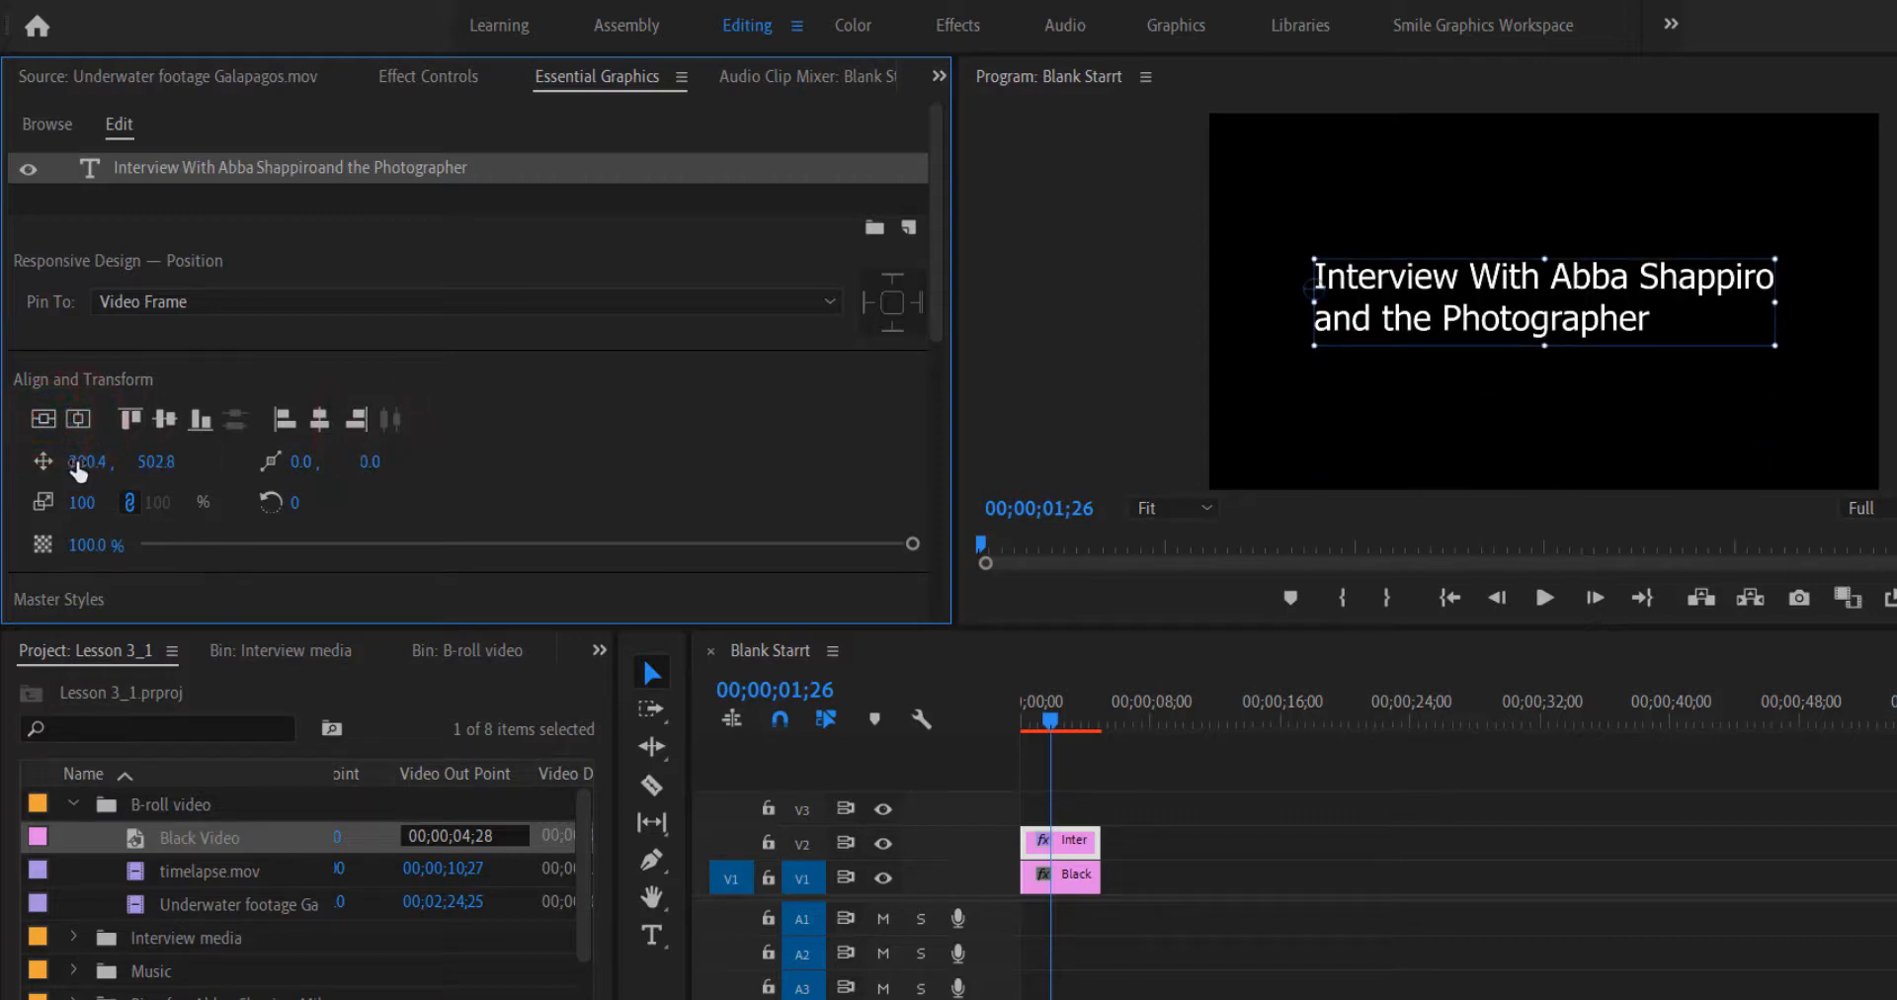
pyautogui.moveTo(84, 479); pyautogui.dragTo(155, 475)
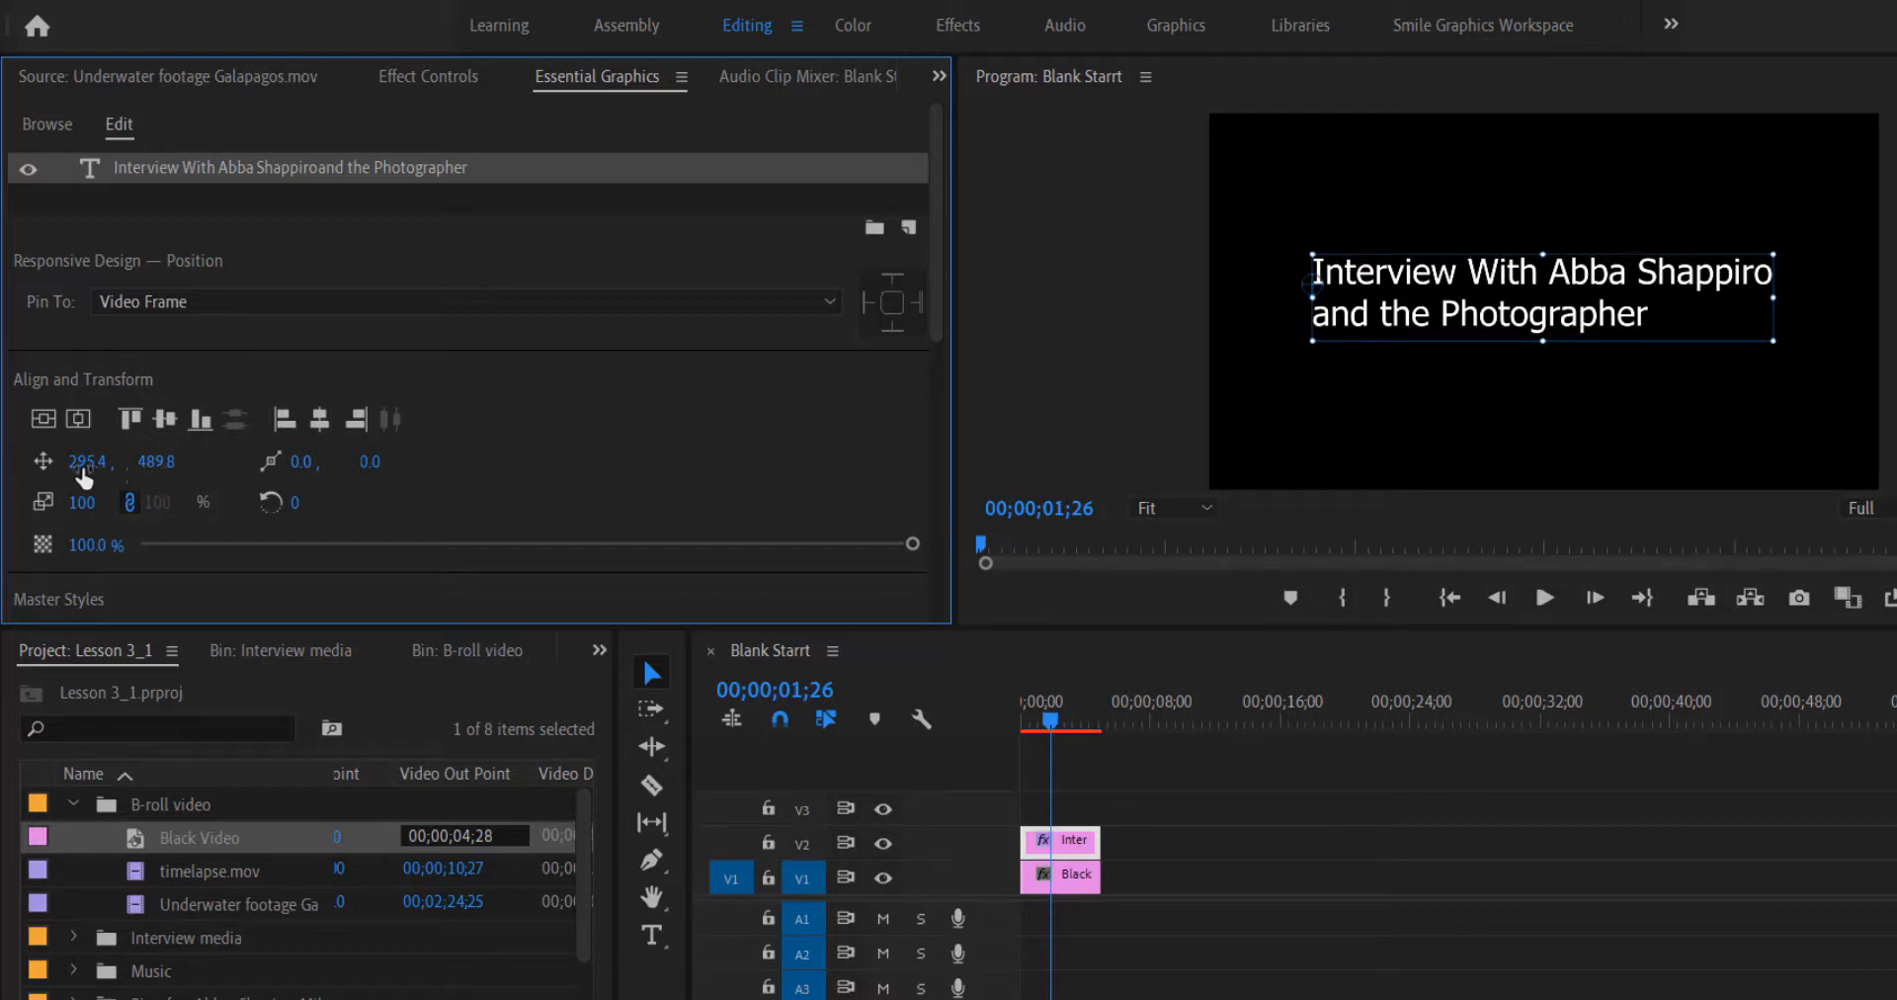
pyautogui.click(43, 418)
pyautogui.click(78, 418)
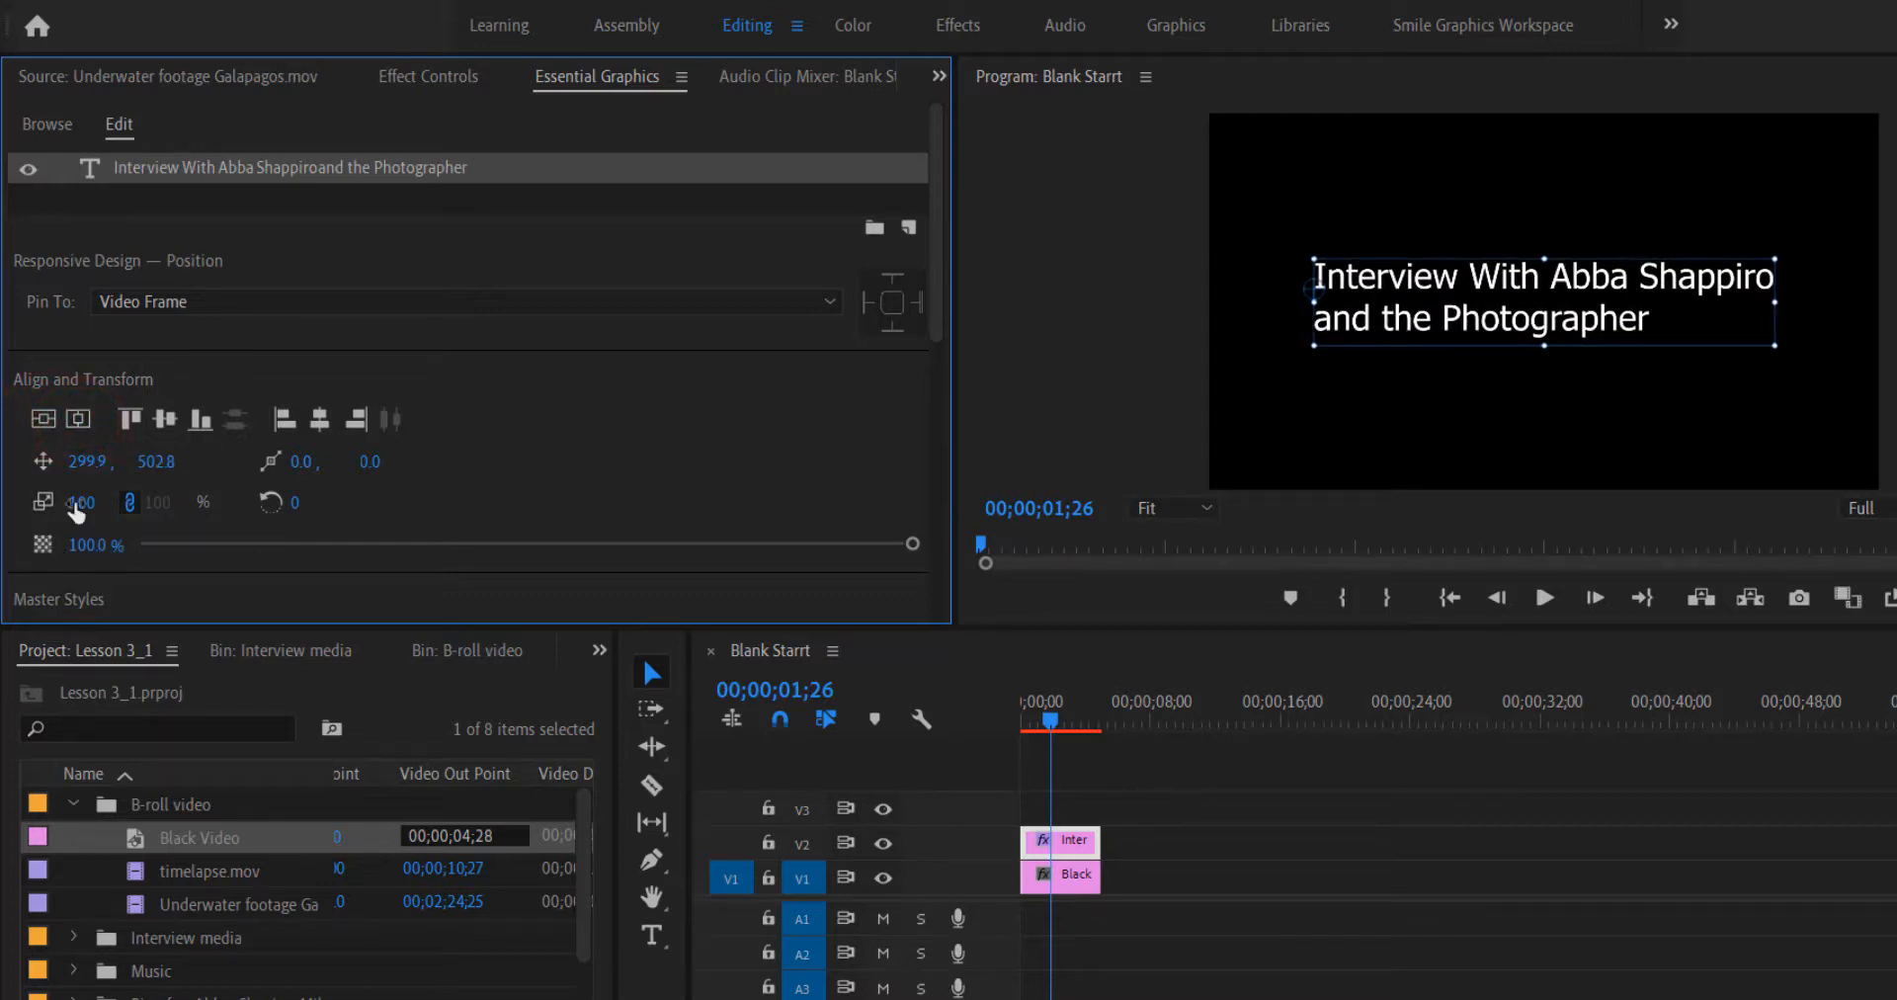
# Try enlarging the title to a scale of 143% and centre it both ways in the frame
pyautogui.moveTo(78, 504); pyautogui.dragTo(171, 504)
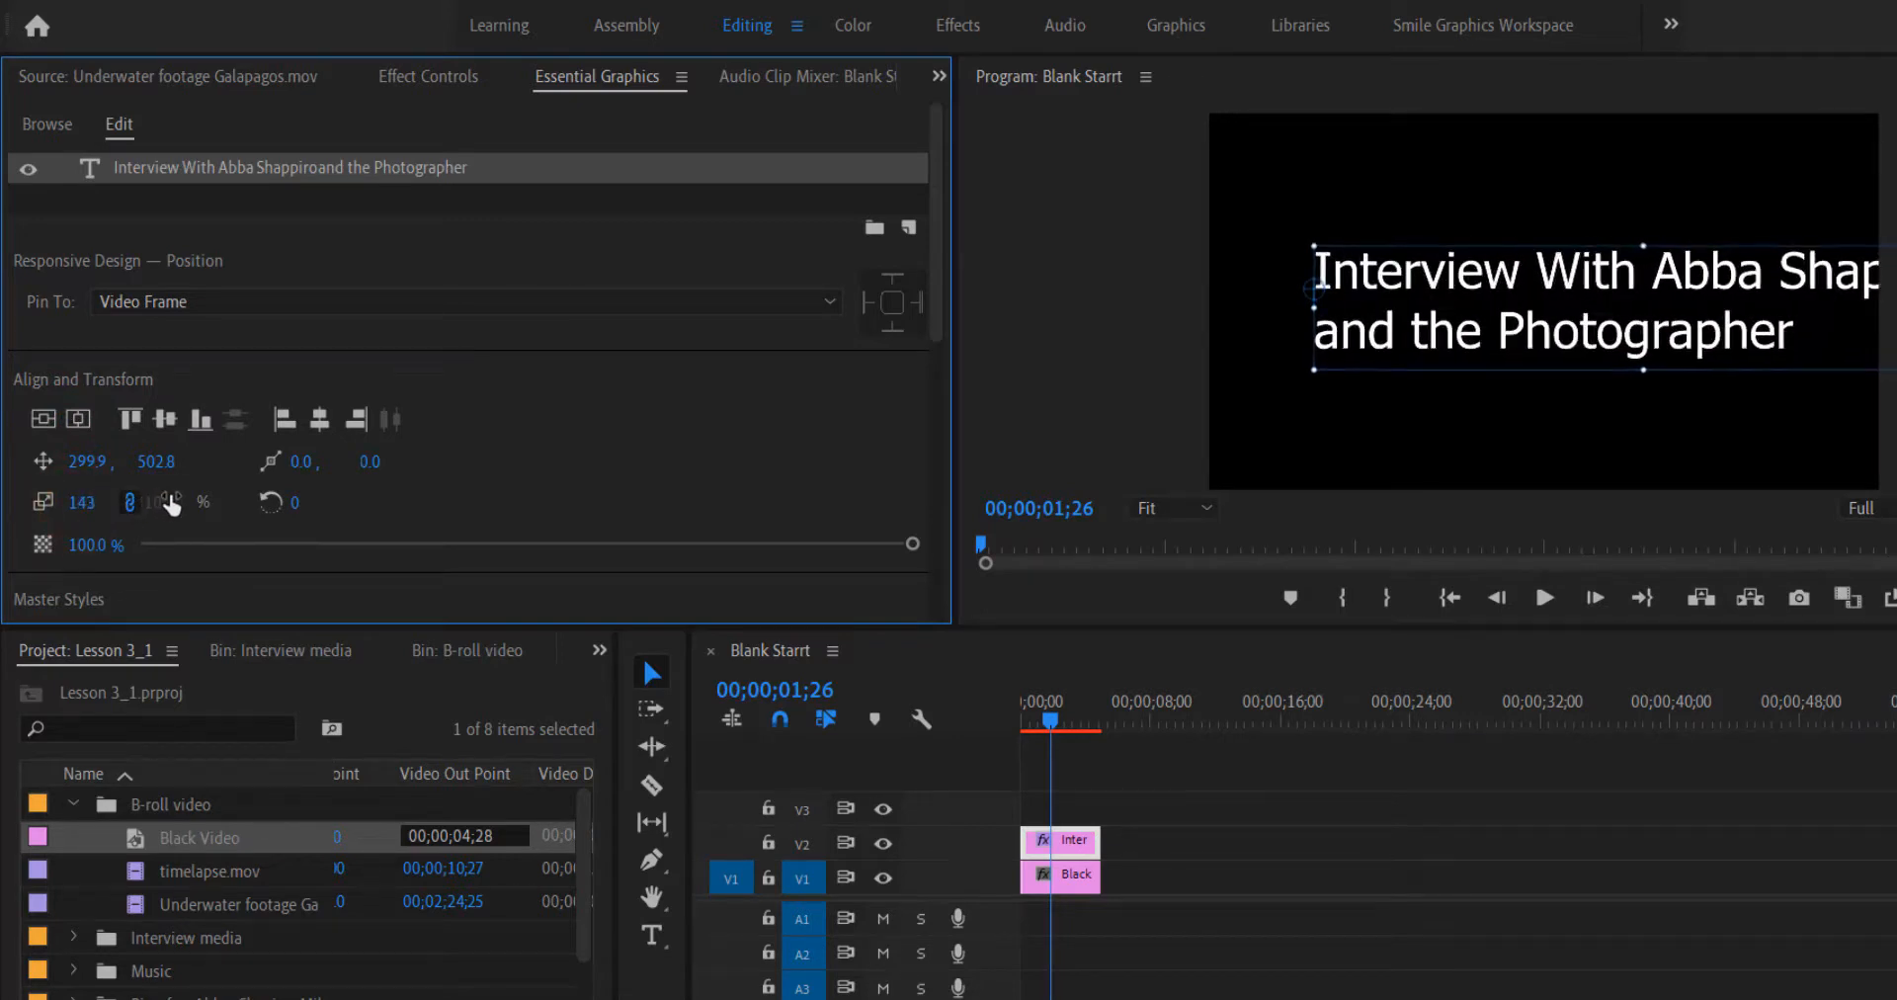
pyautogui.click(44, 420)
pyautogui.click(76, 419)
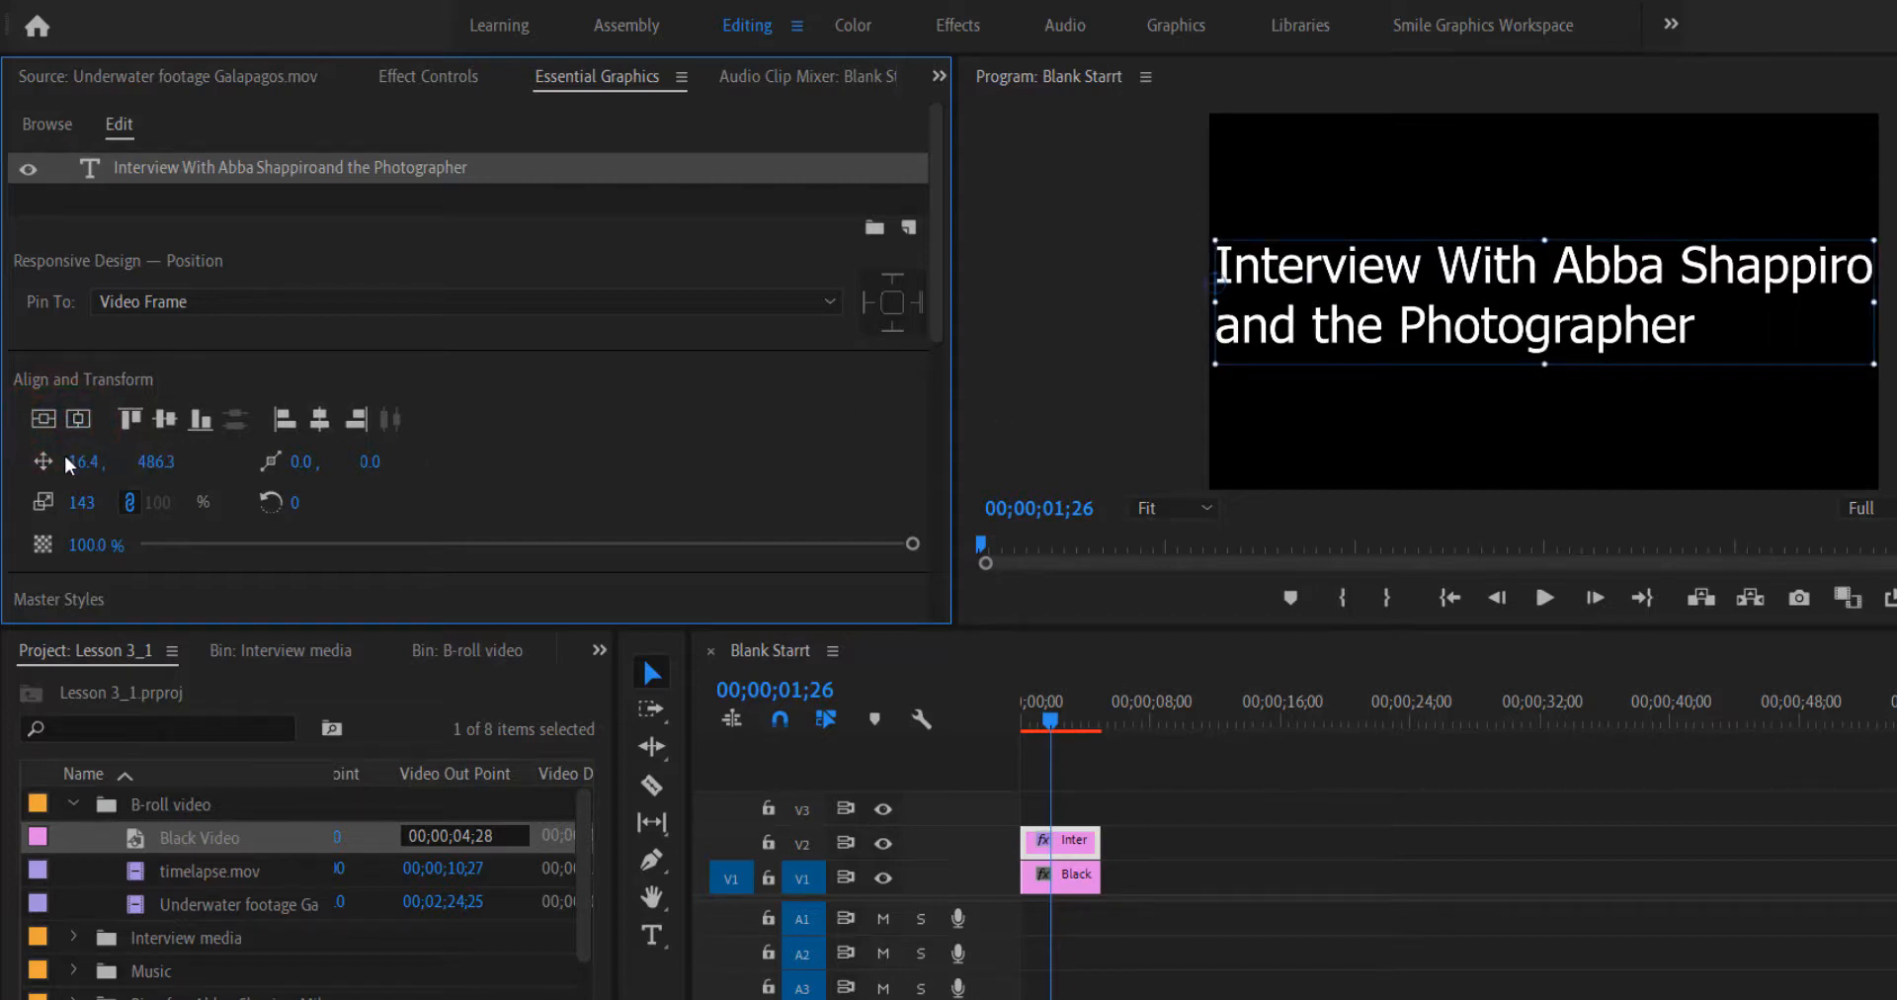
# Set the title's scale to 111%, centre it both ways in the frame, and leave its opacity at 100% after trying the control
pyautogui.moveTo(75, 506); pyautogui.dragTo(13, 504)
pyautogui.click(43, 419)
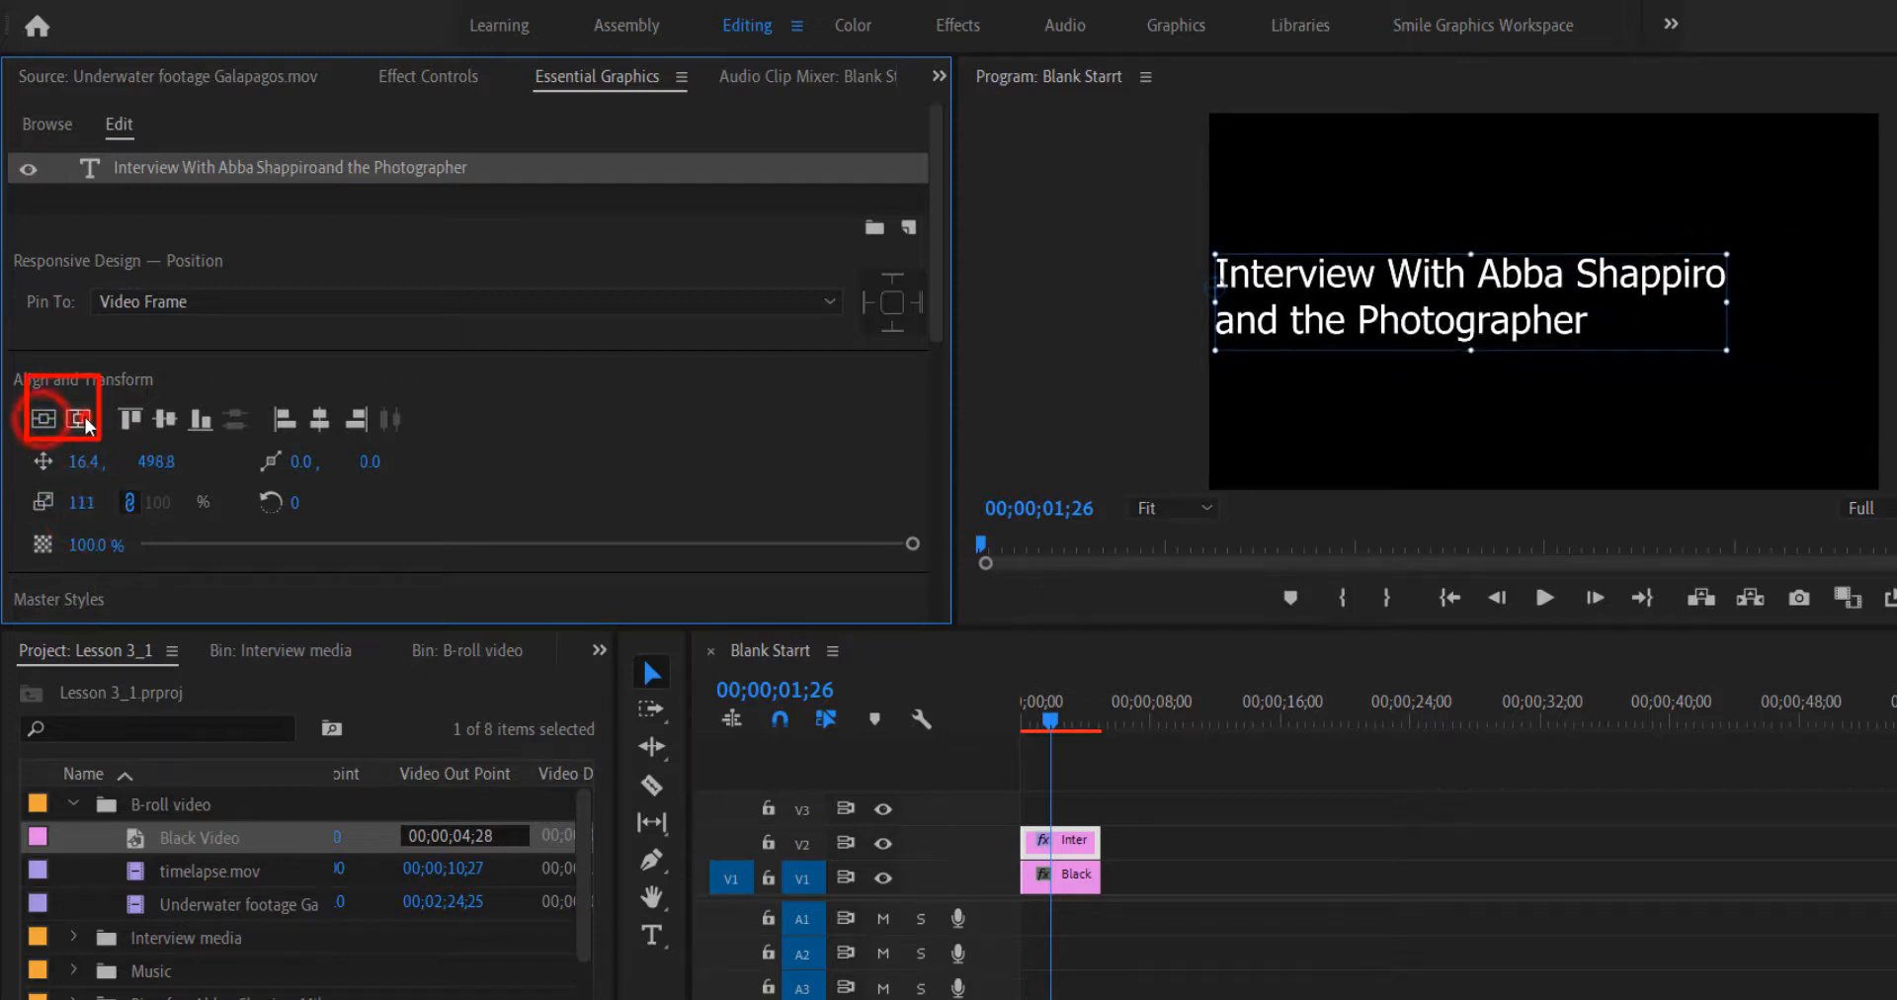
pyautogui.click(77, 419)
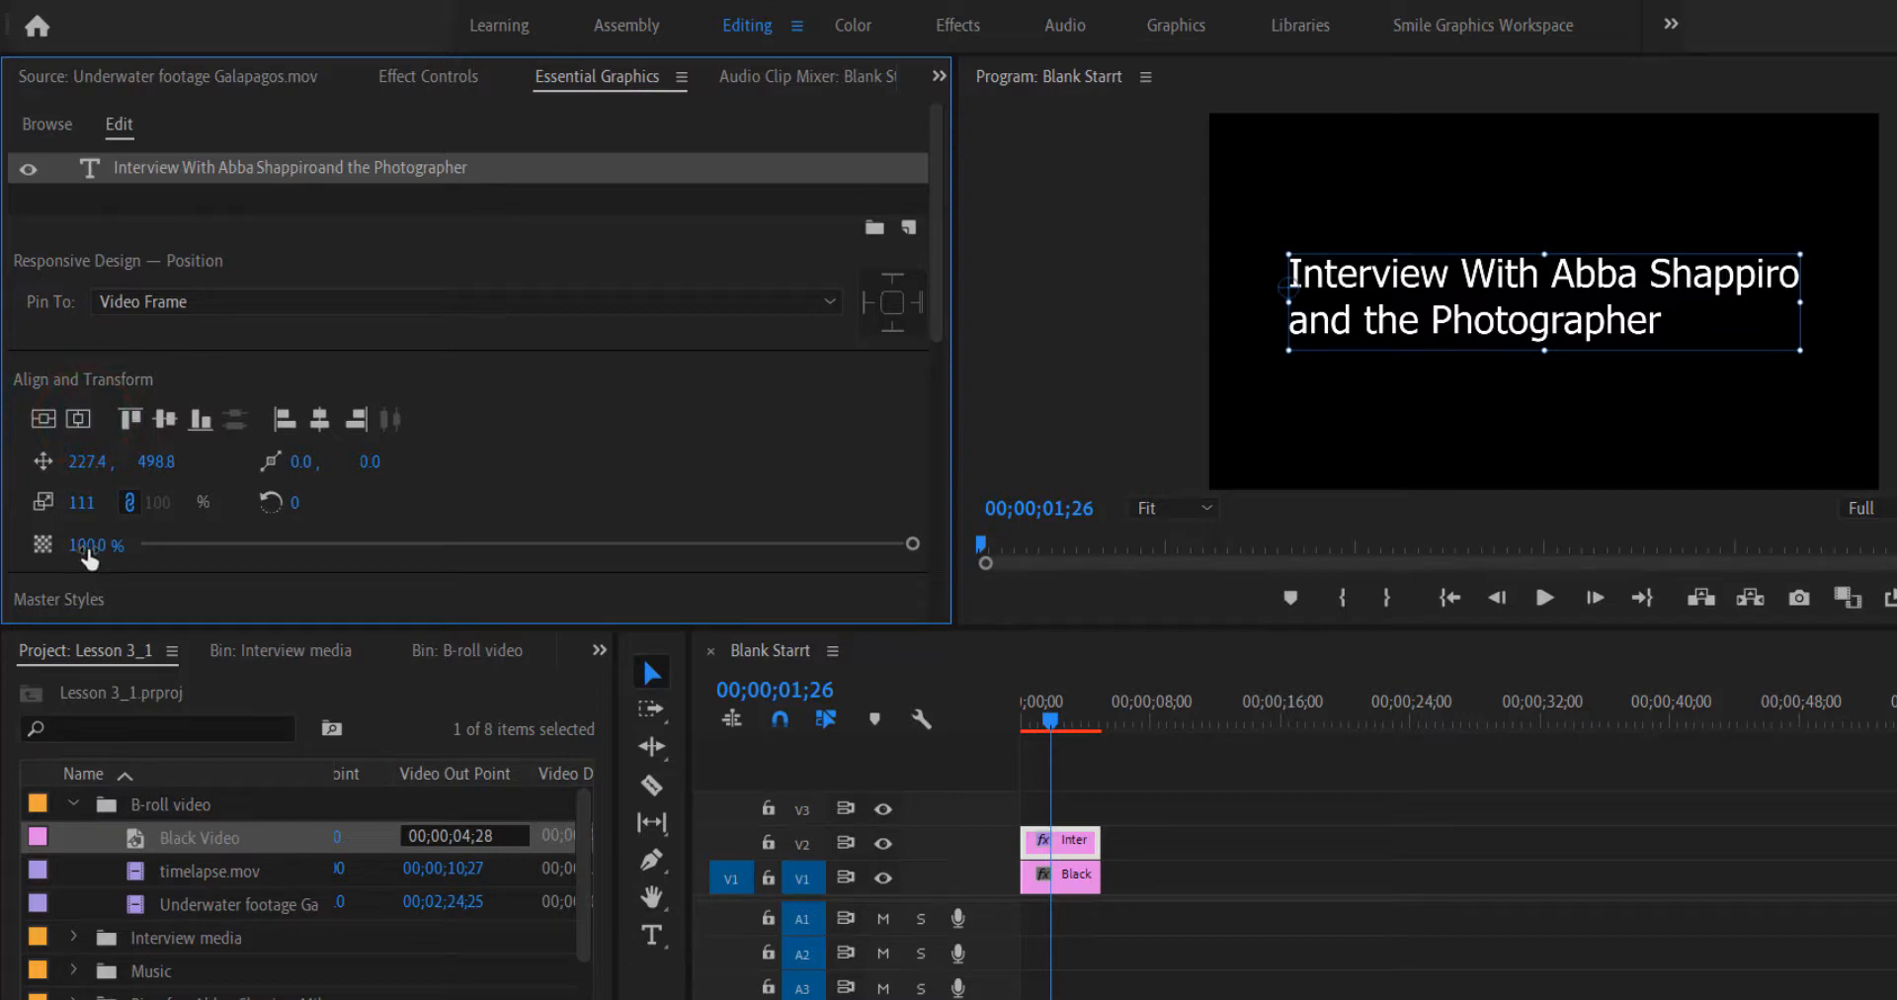
pyautogui.moveTo(87, 553); pyautogui.dragTo(859, 561)
# Change the title's font to OnStageSerial in the BlackItalic style
pyautogui.scroll(-5, 494, 474)
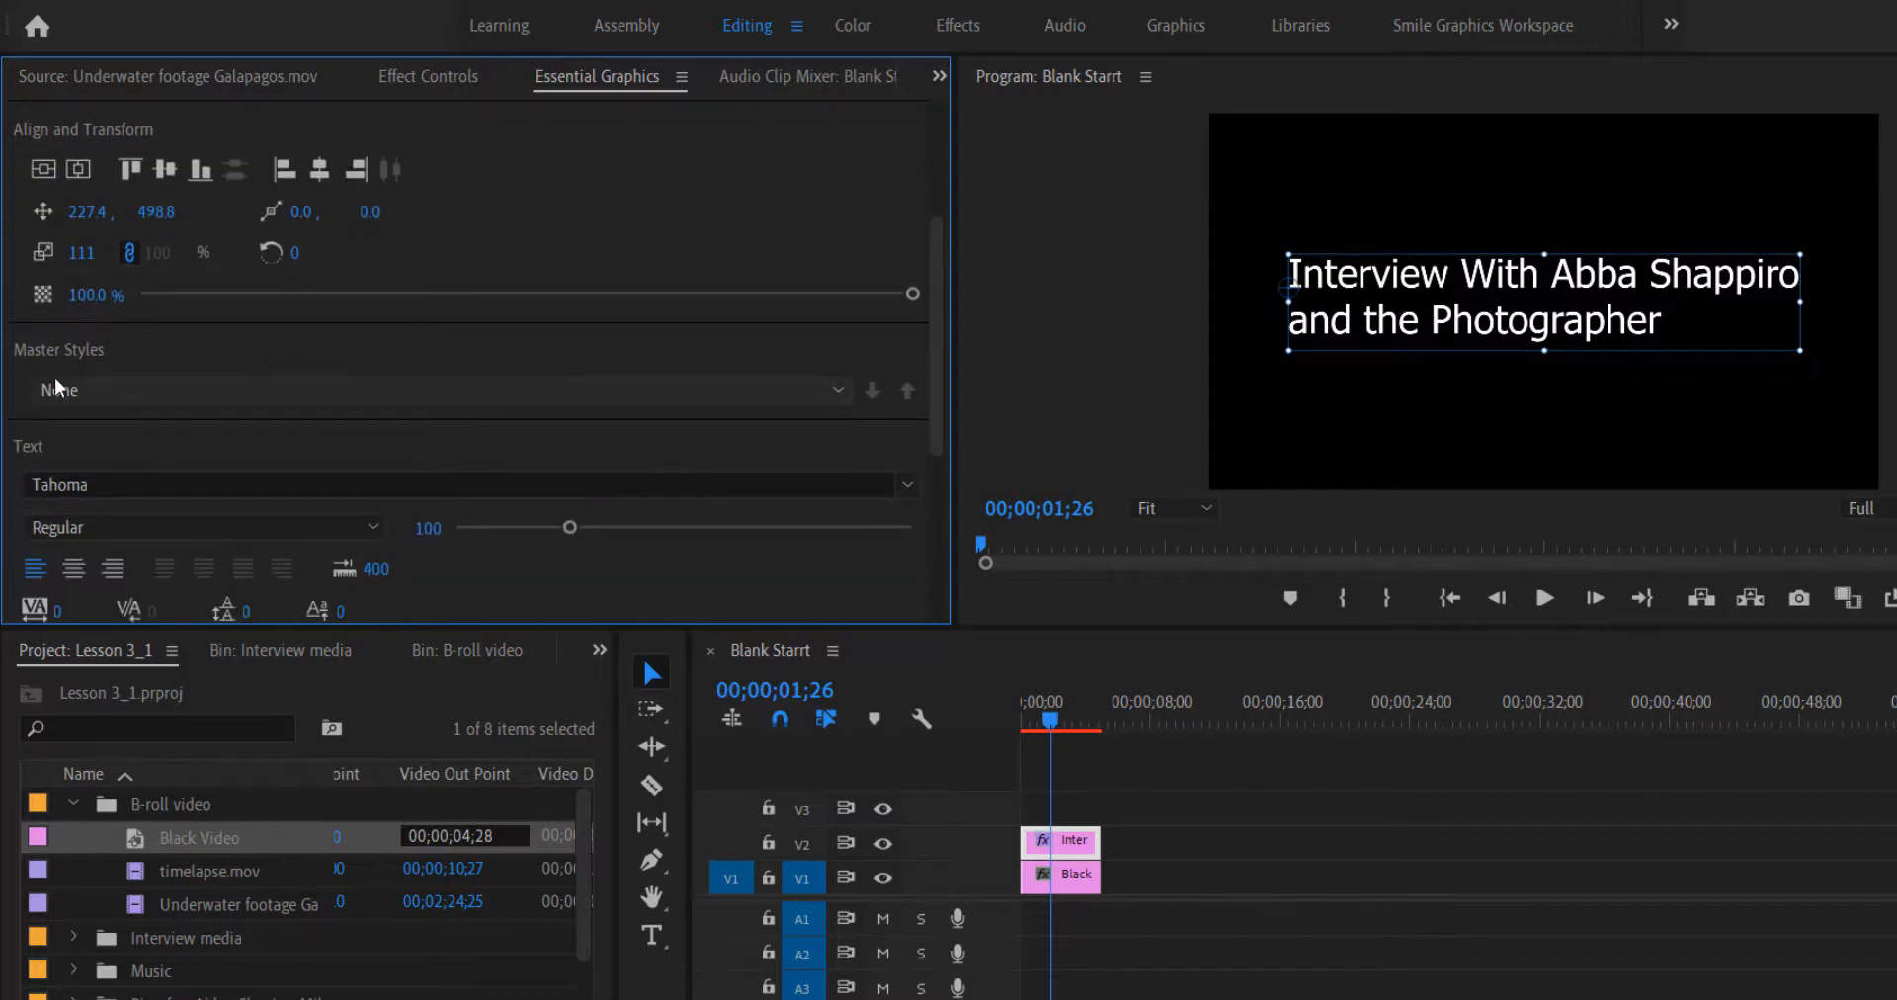
pyautogui.scroll(-1, 19, 400)
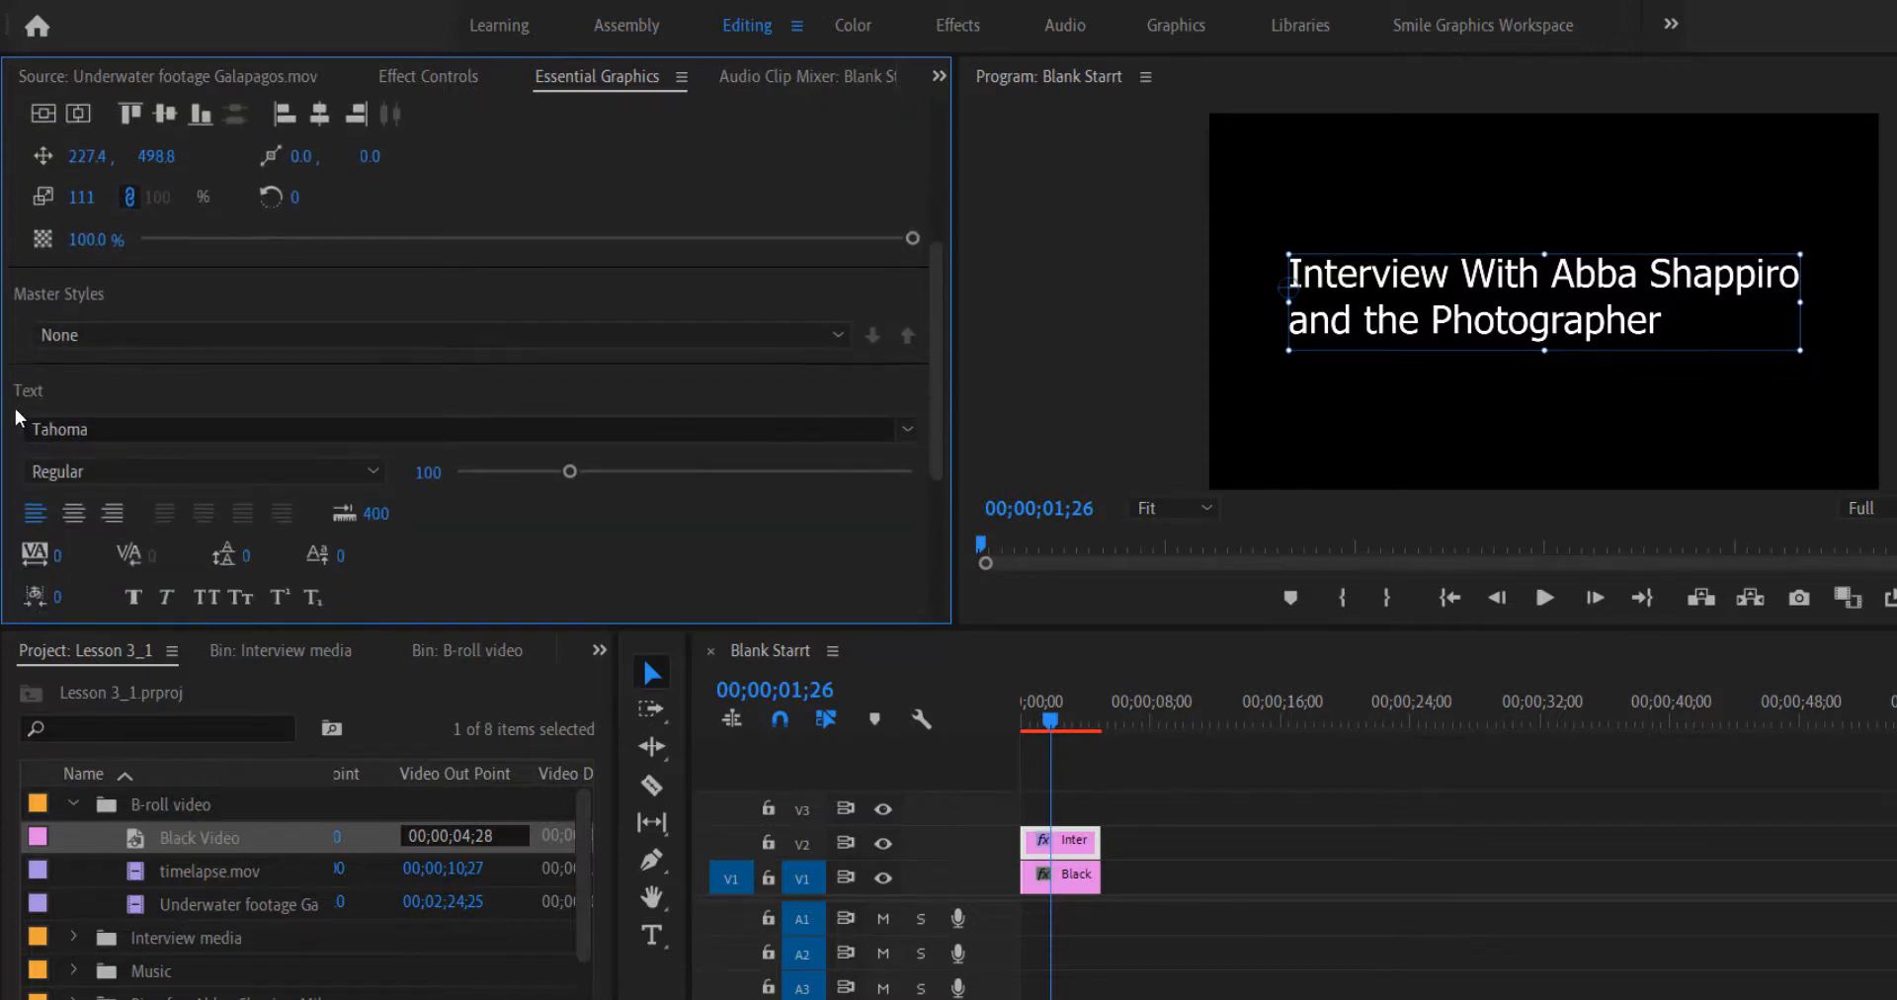
pyautogui.scroll(-1, 20, 405)
pyautogui.click(94, 373)
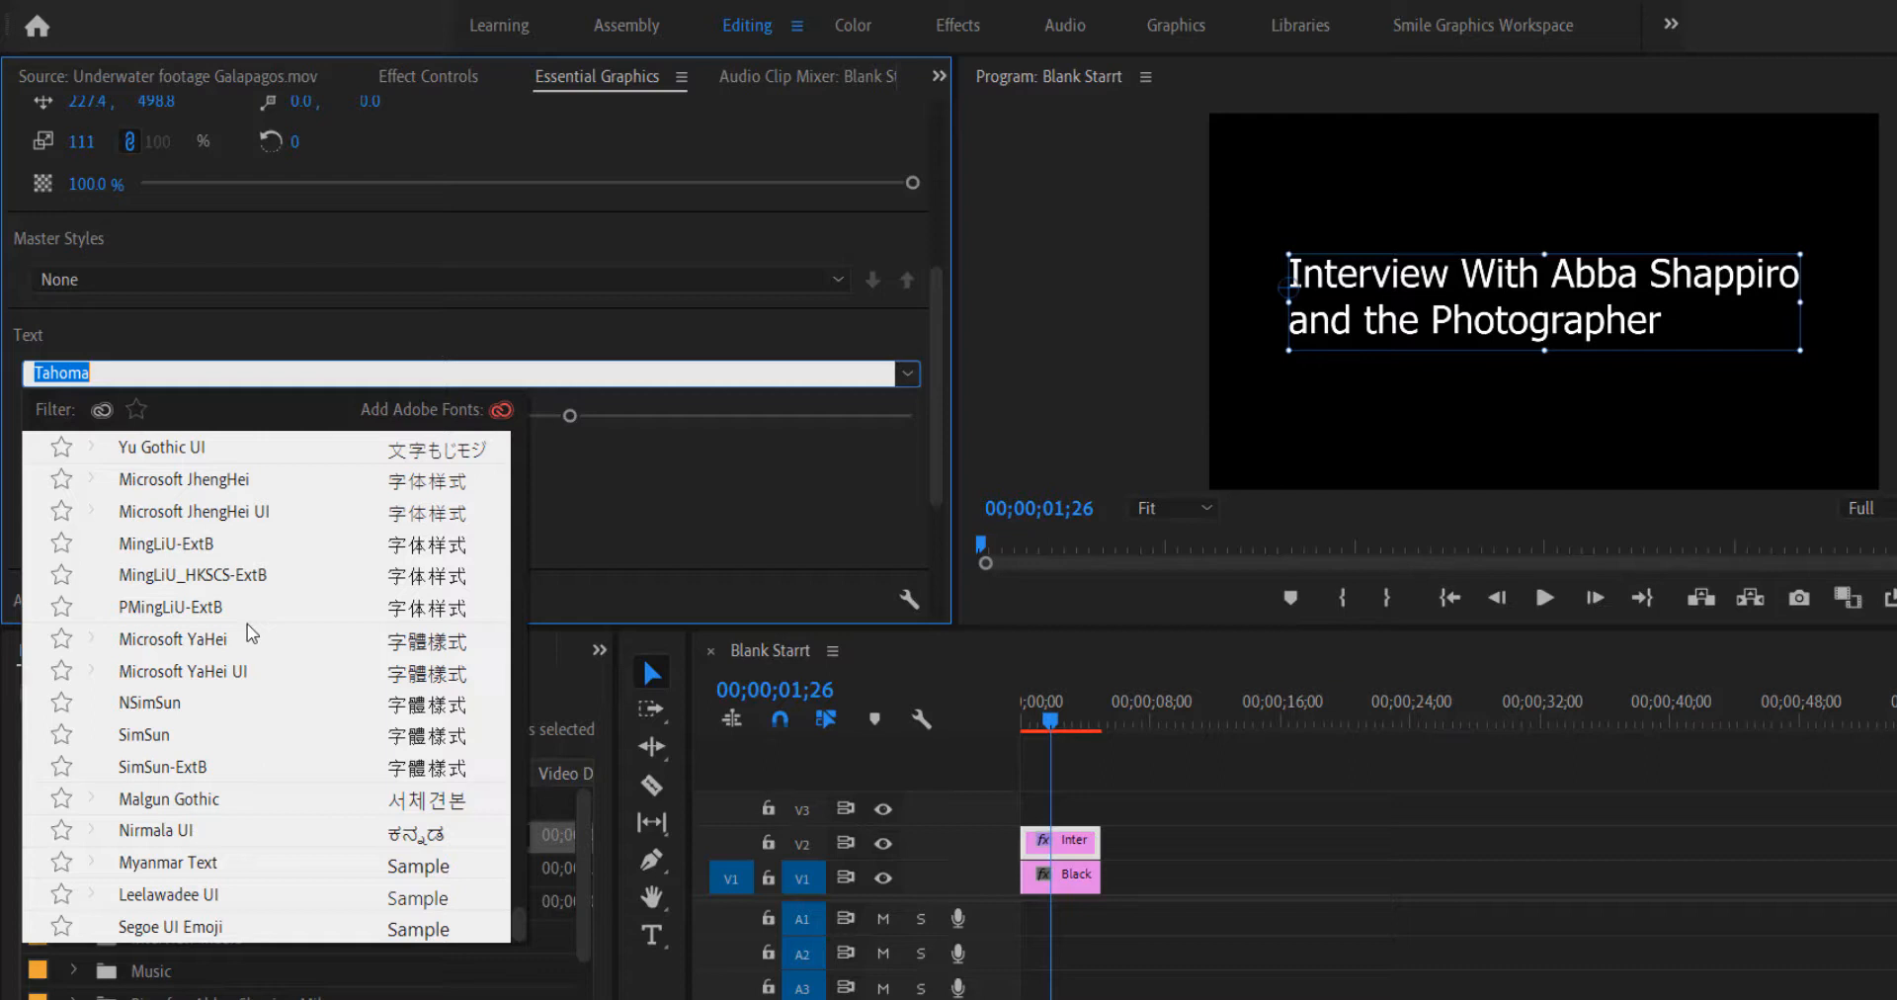
pyautogui.scroll(10, 247, 624)
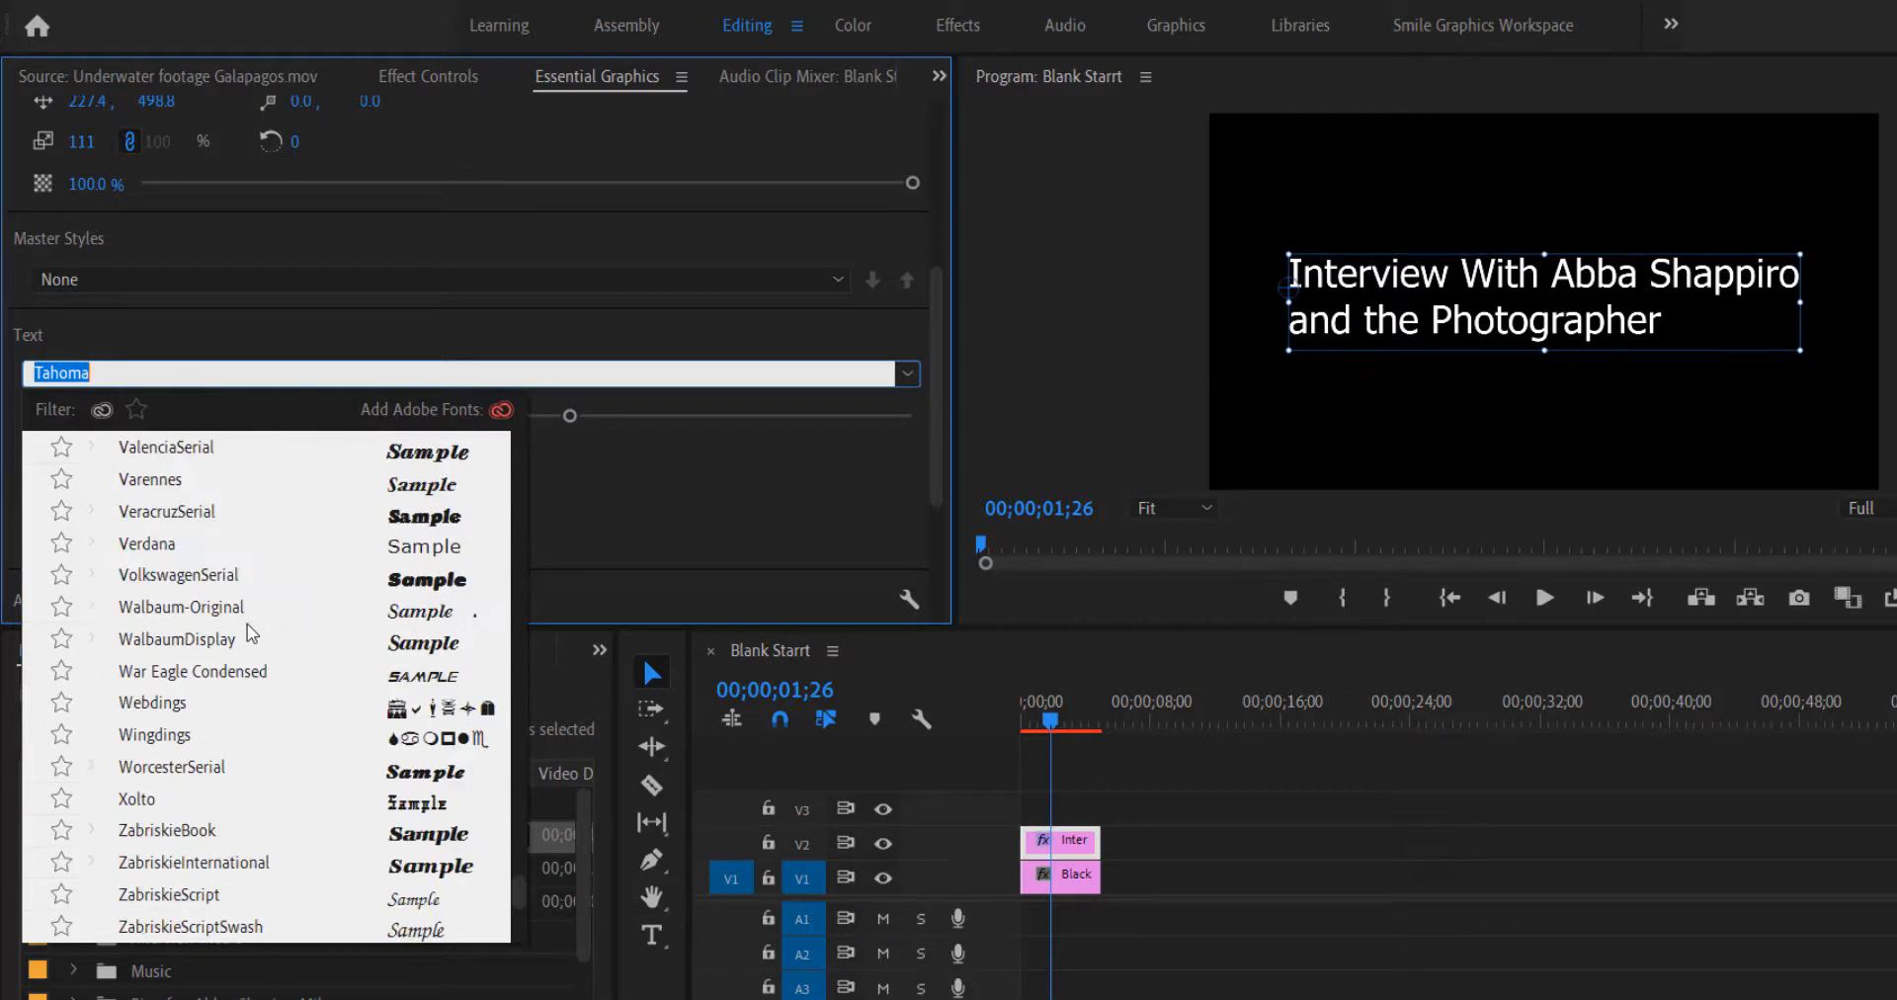
pyautogui.scroll(2, 247, 625)
pyautogui.scroll(-10, 247, 625)
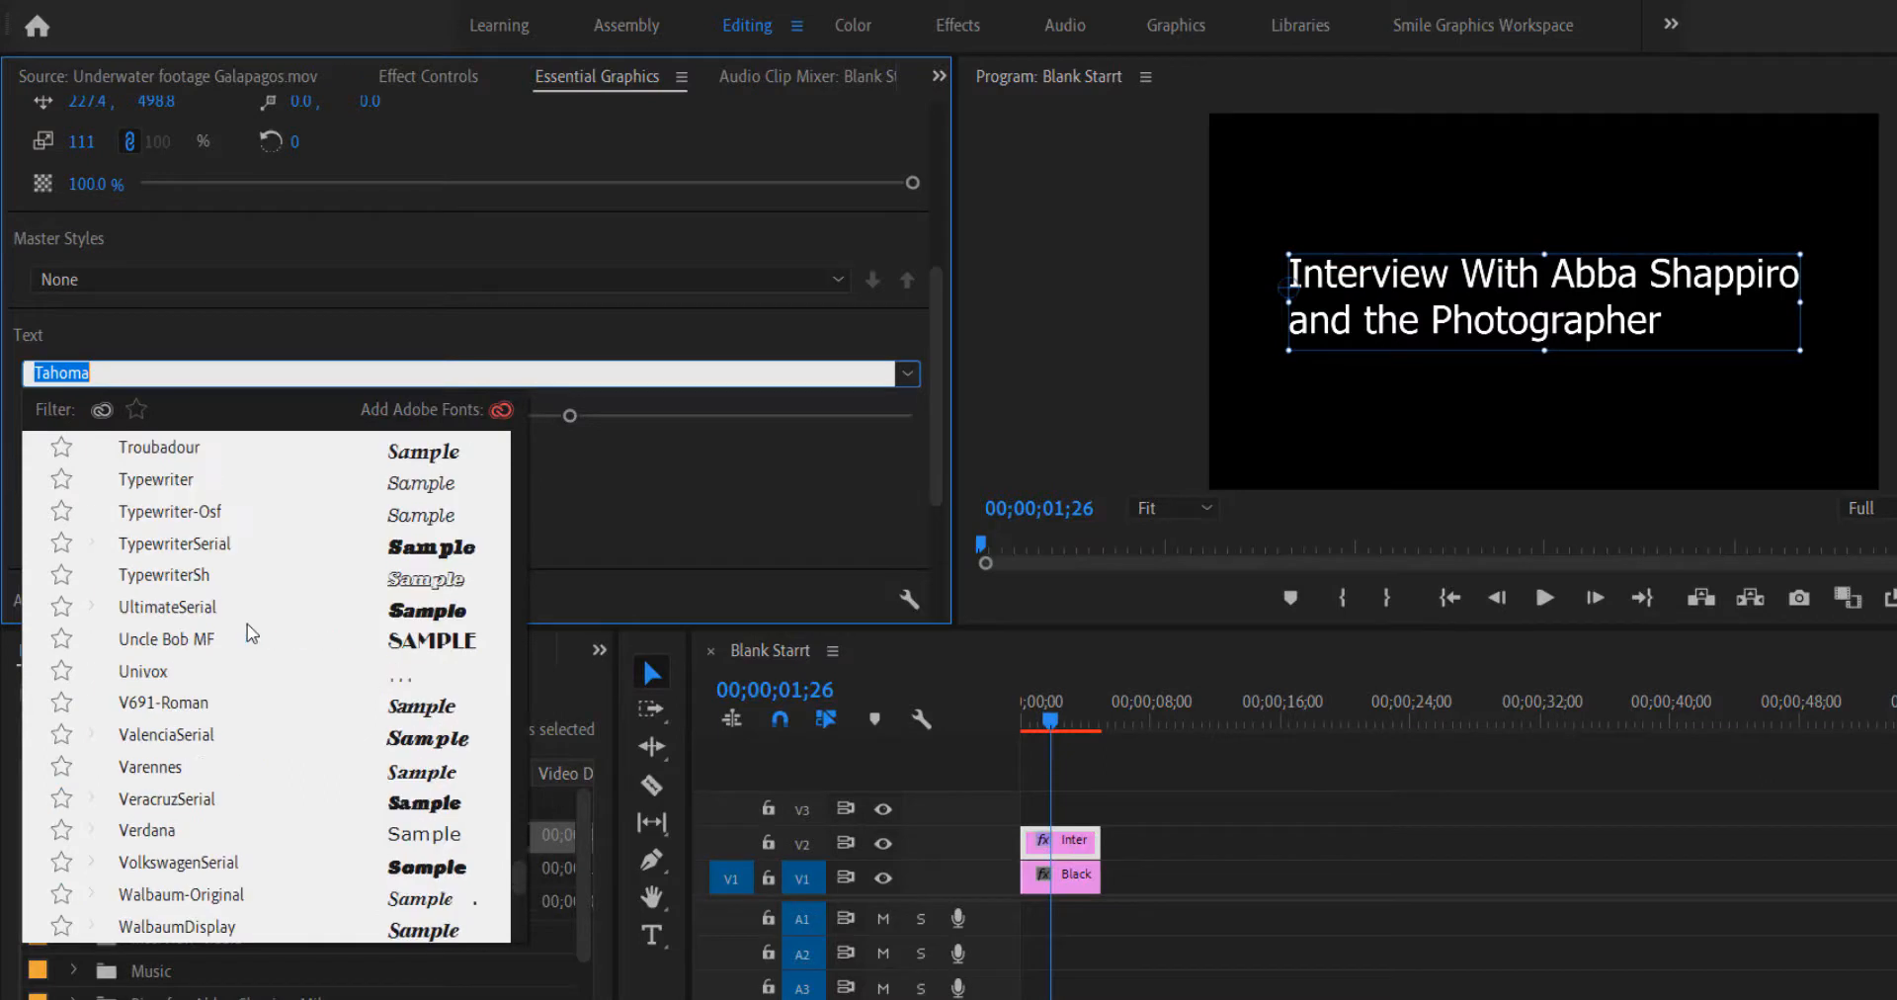
pyautogui.scroll(-3, 247, 624)
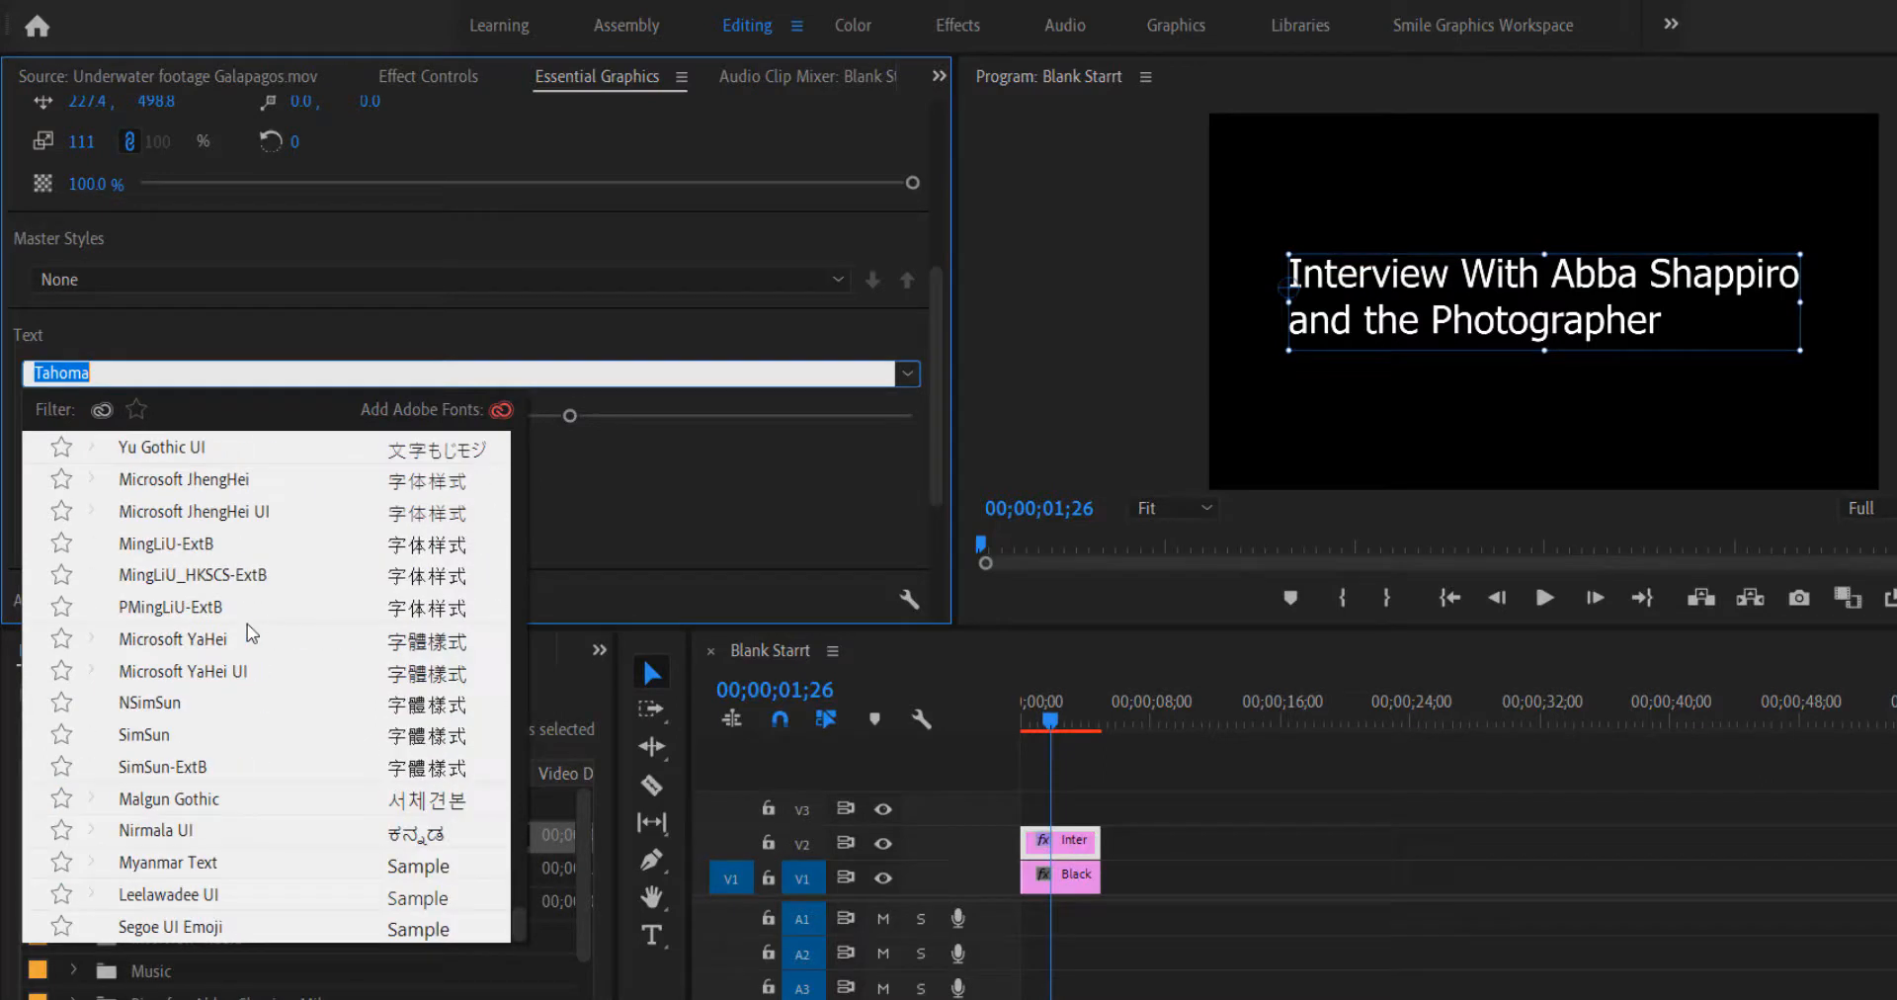
pyautogui.scroll(20, 247, 625)
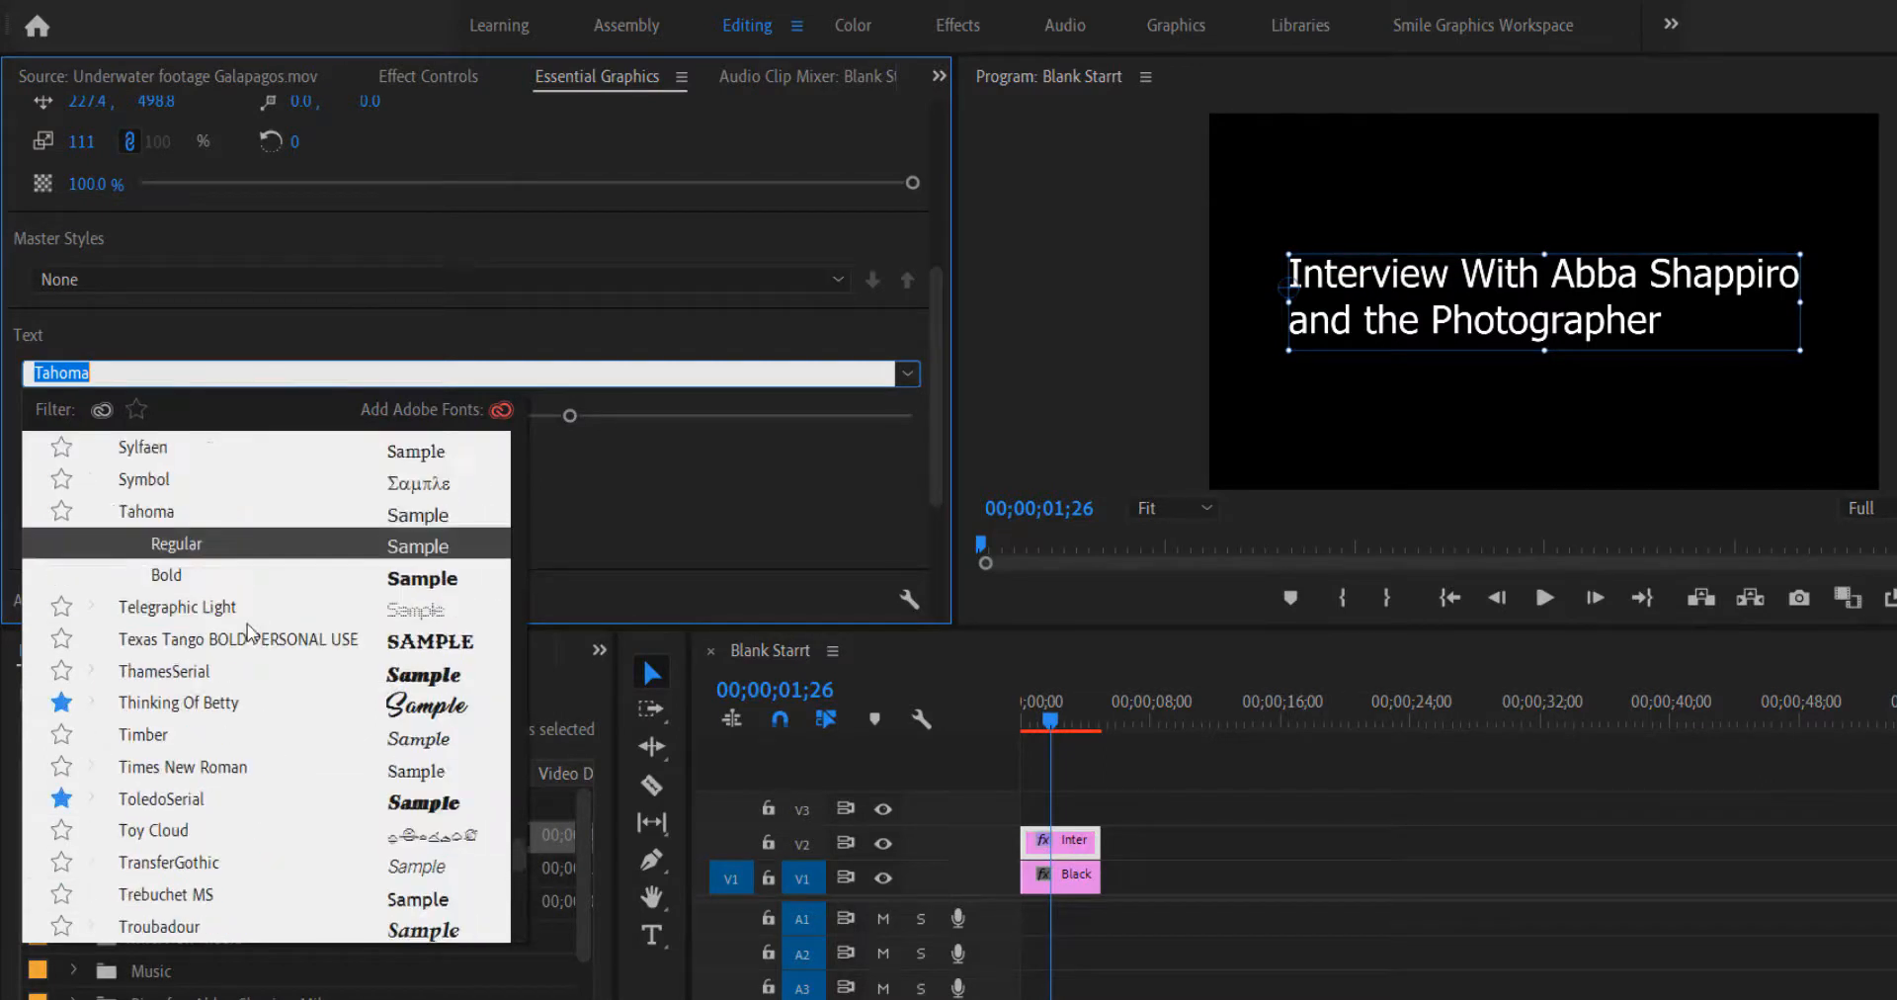
pyautogui.scroll(15, 247, 625)
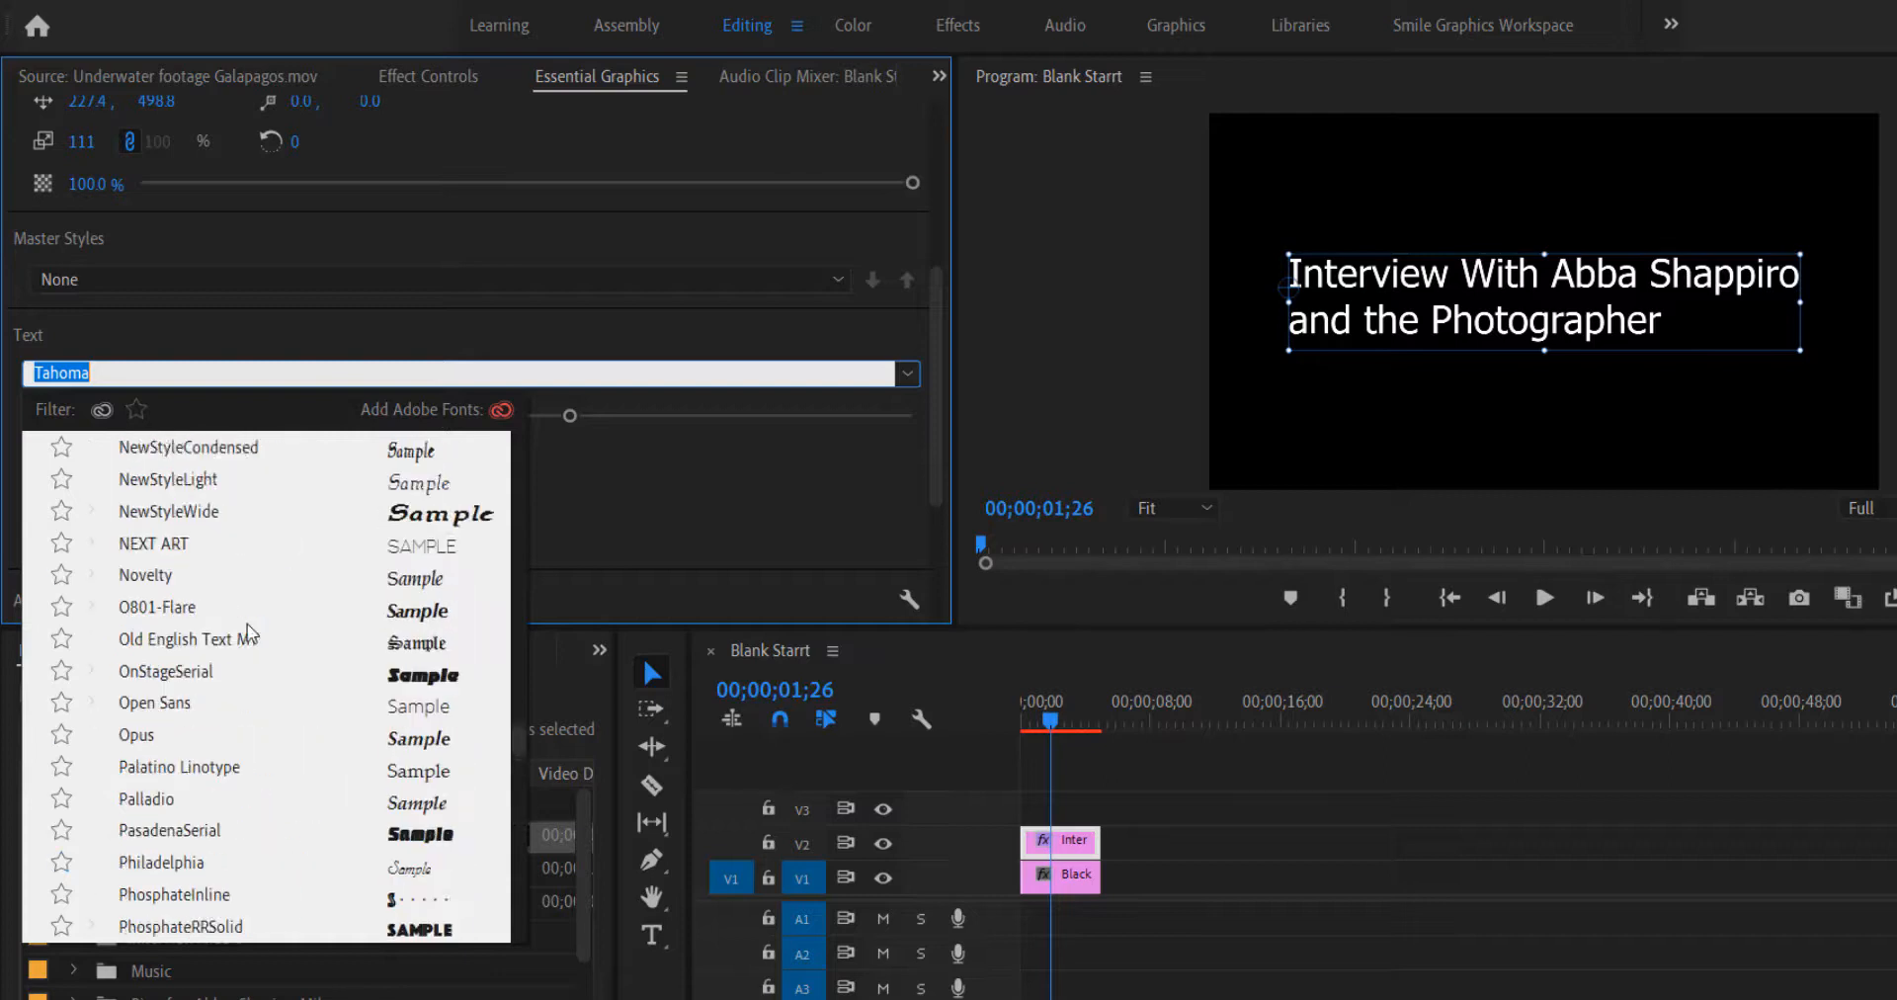
pyautogui.scroll(-1, 248, 633)
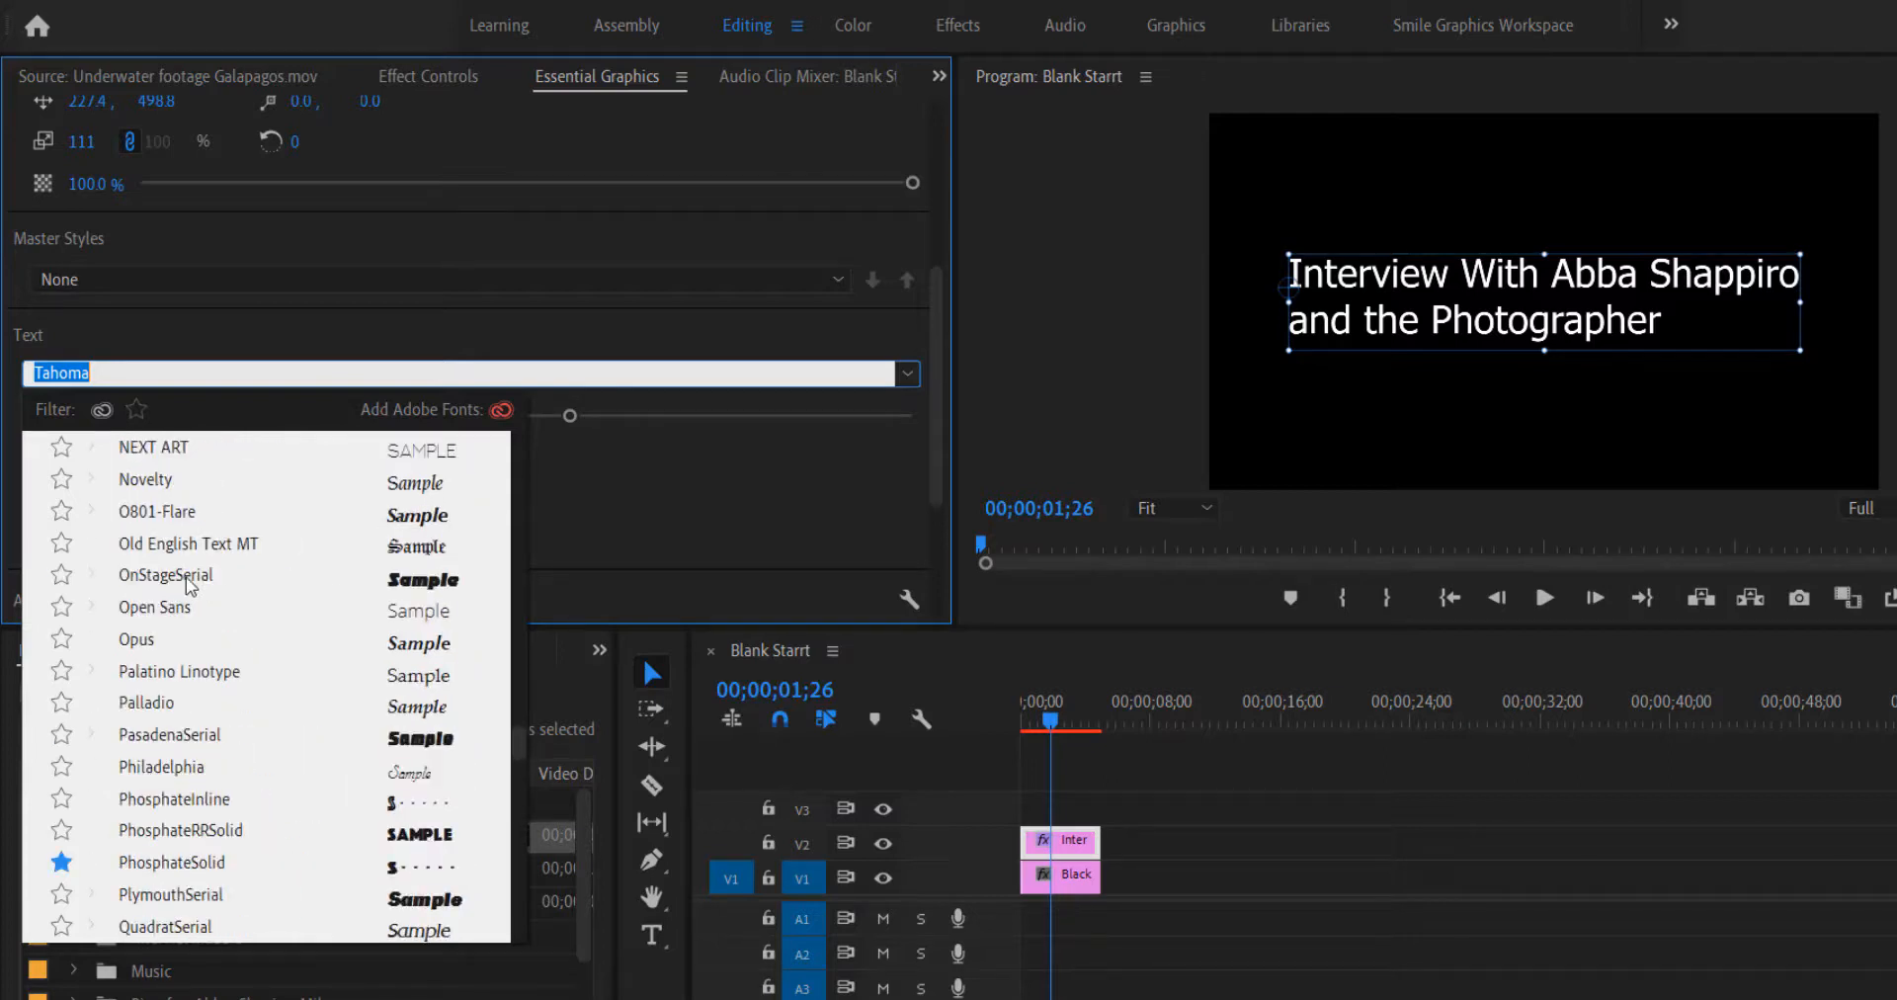
pyautogui.click(181, 579)
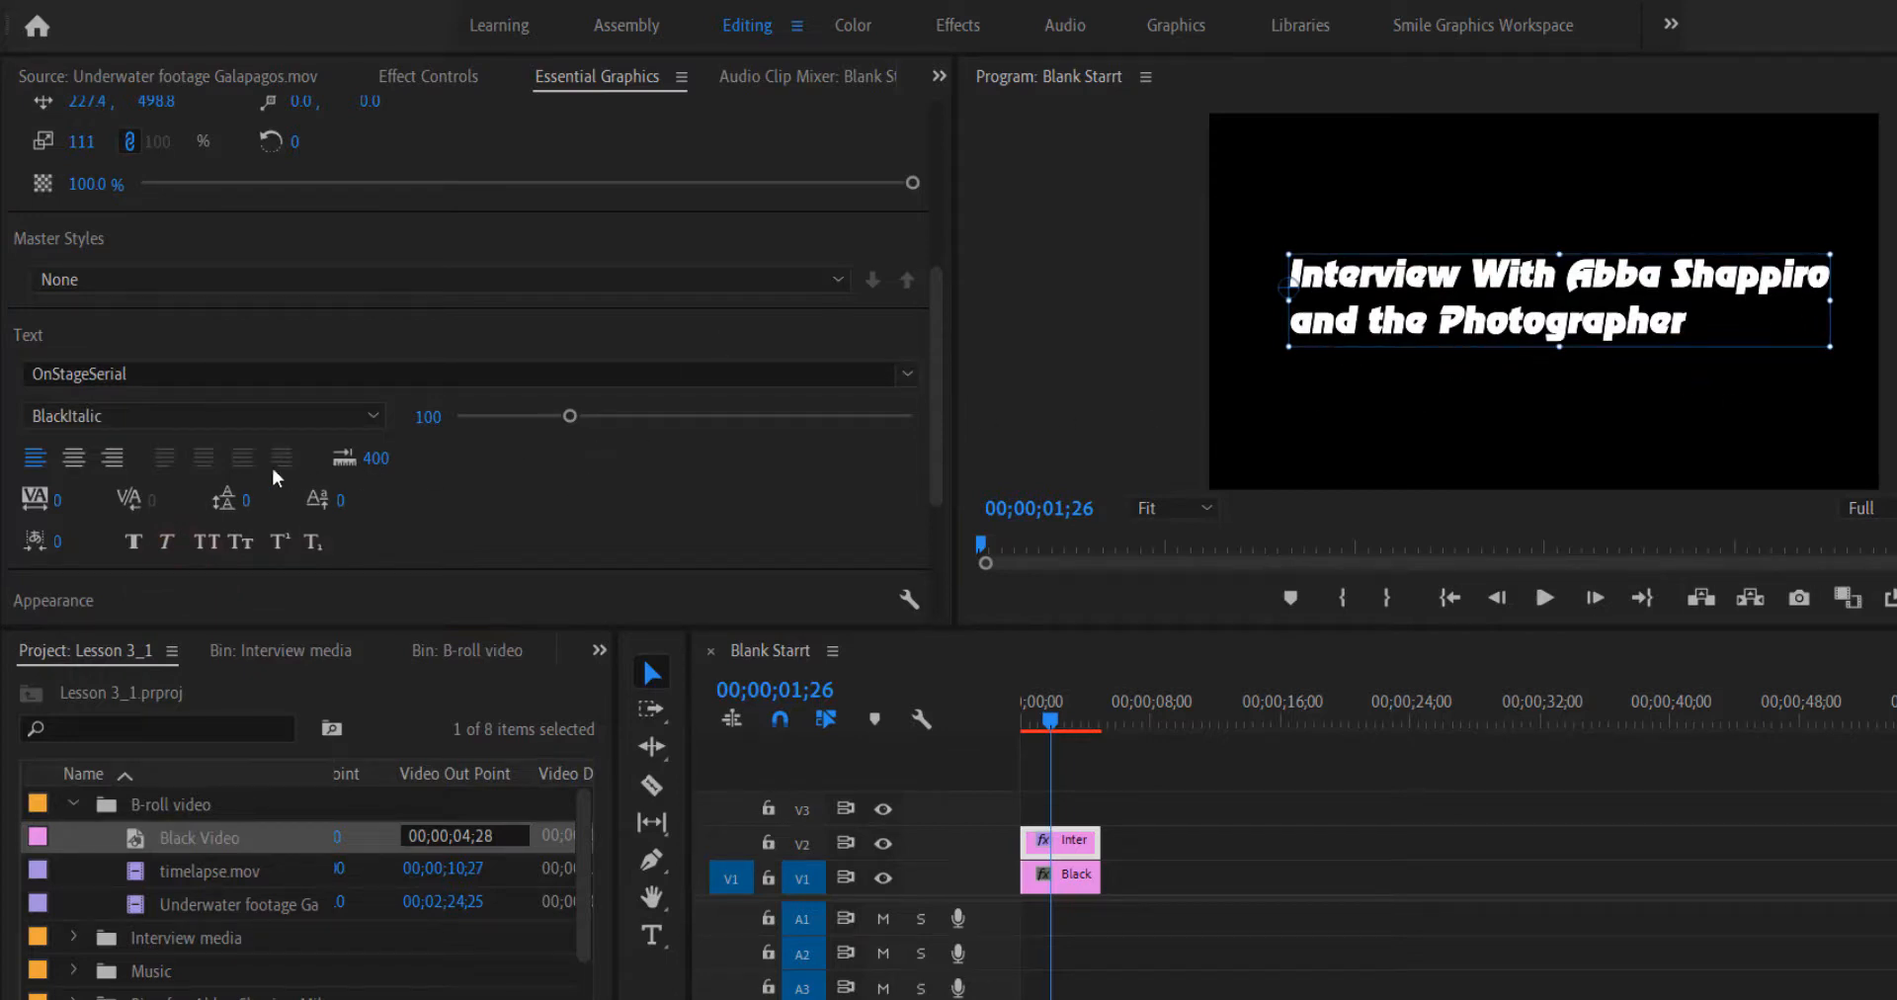
pyautogui.click(115, 419)
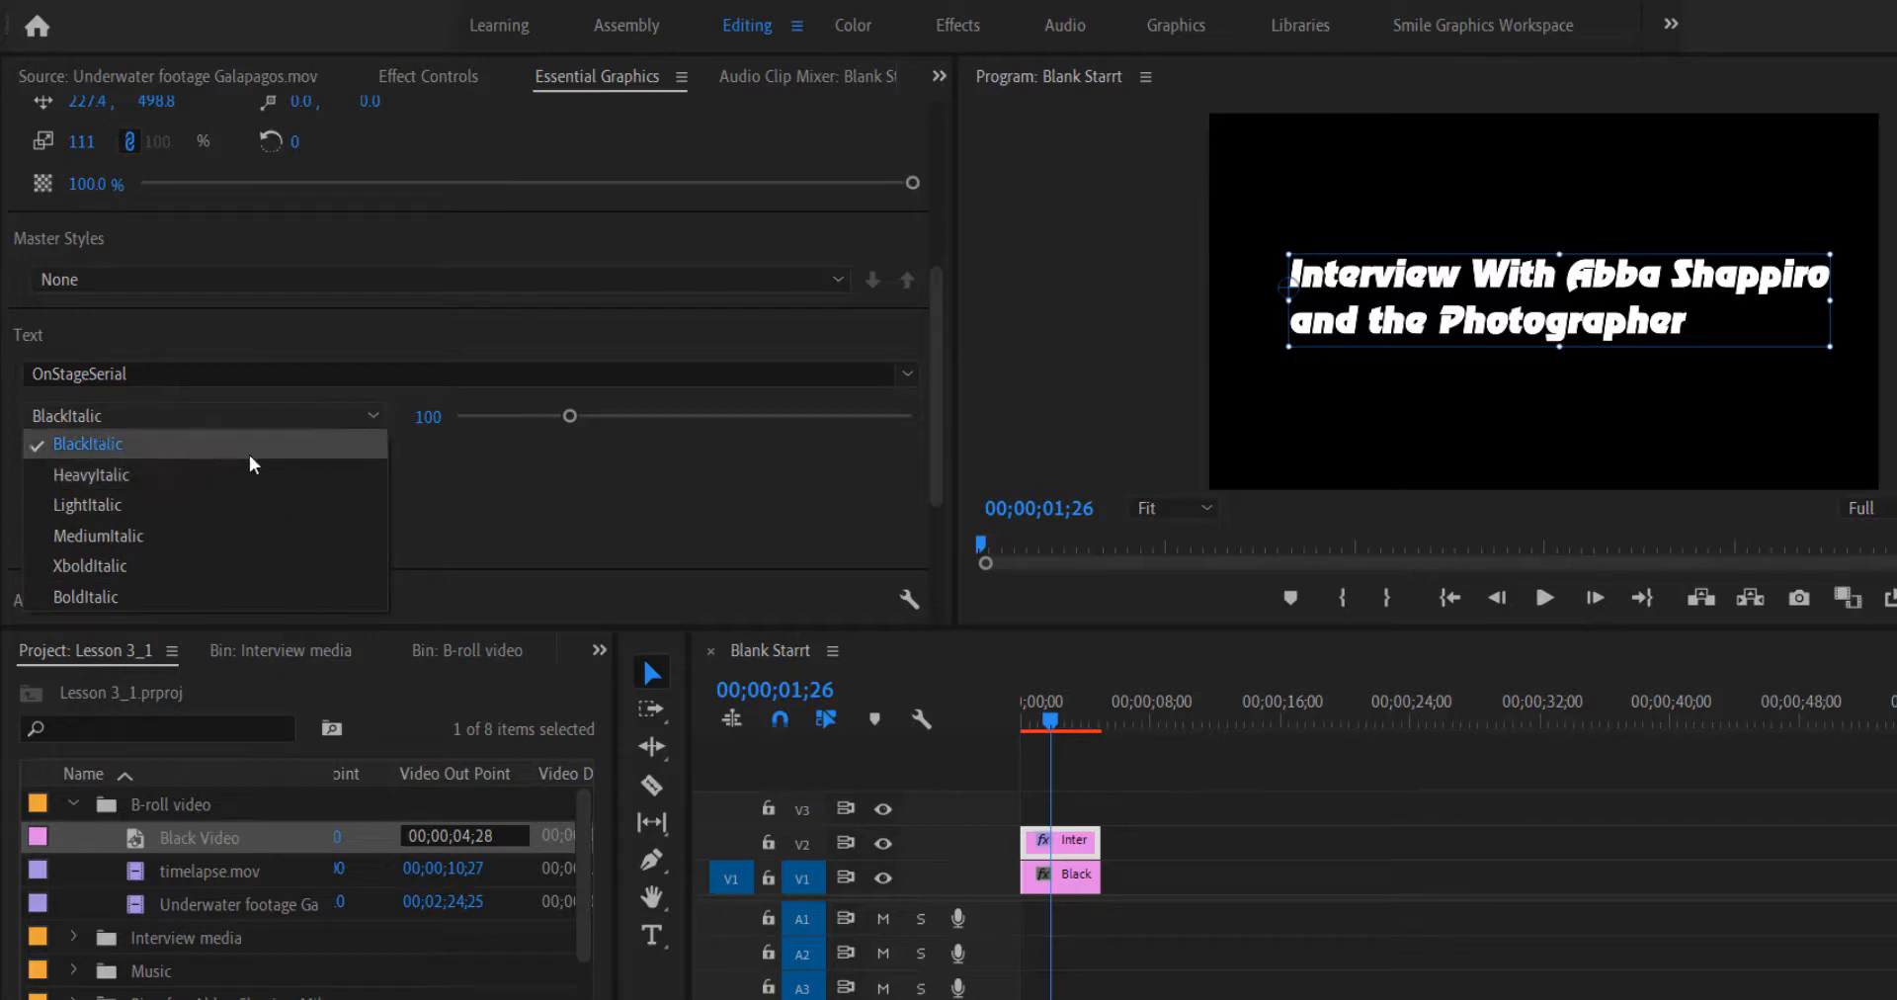
pyautogui.click(555, 492)
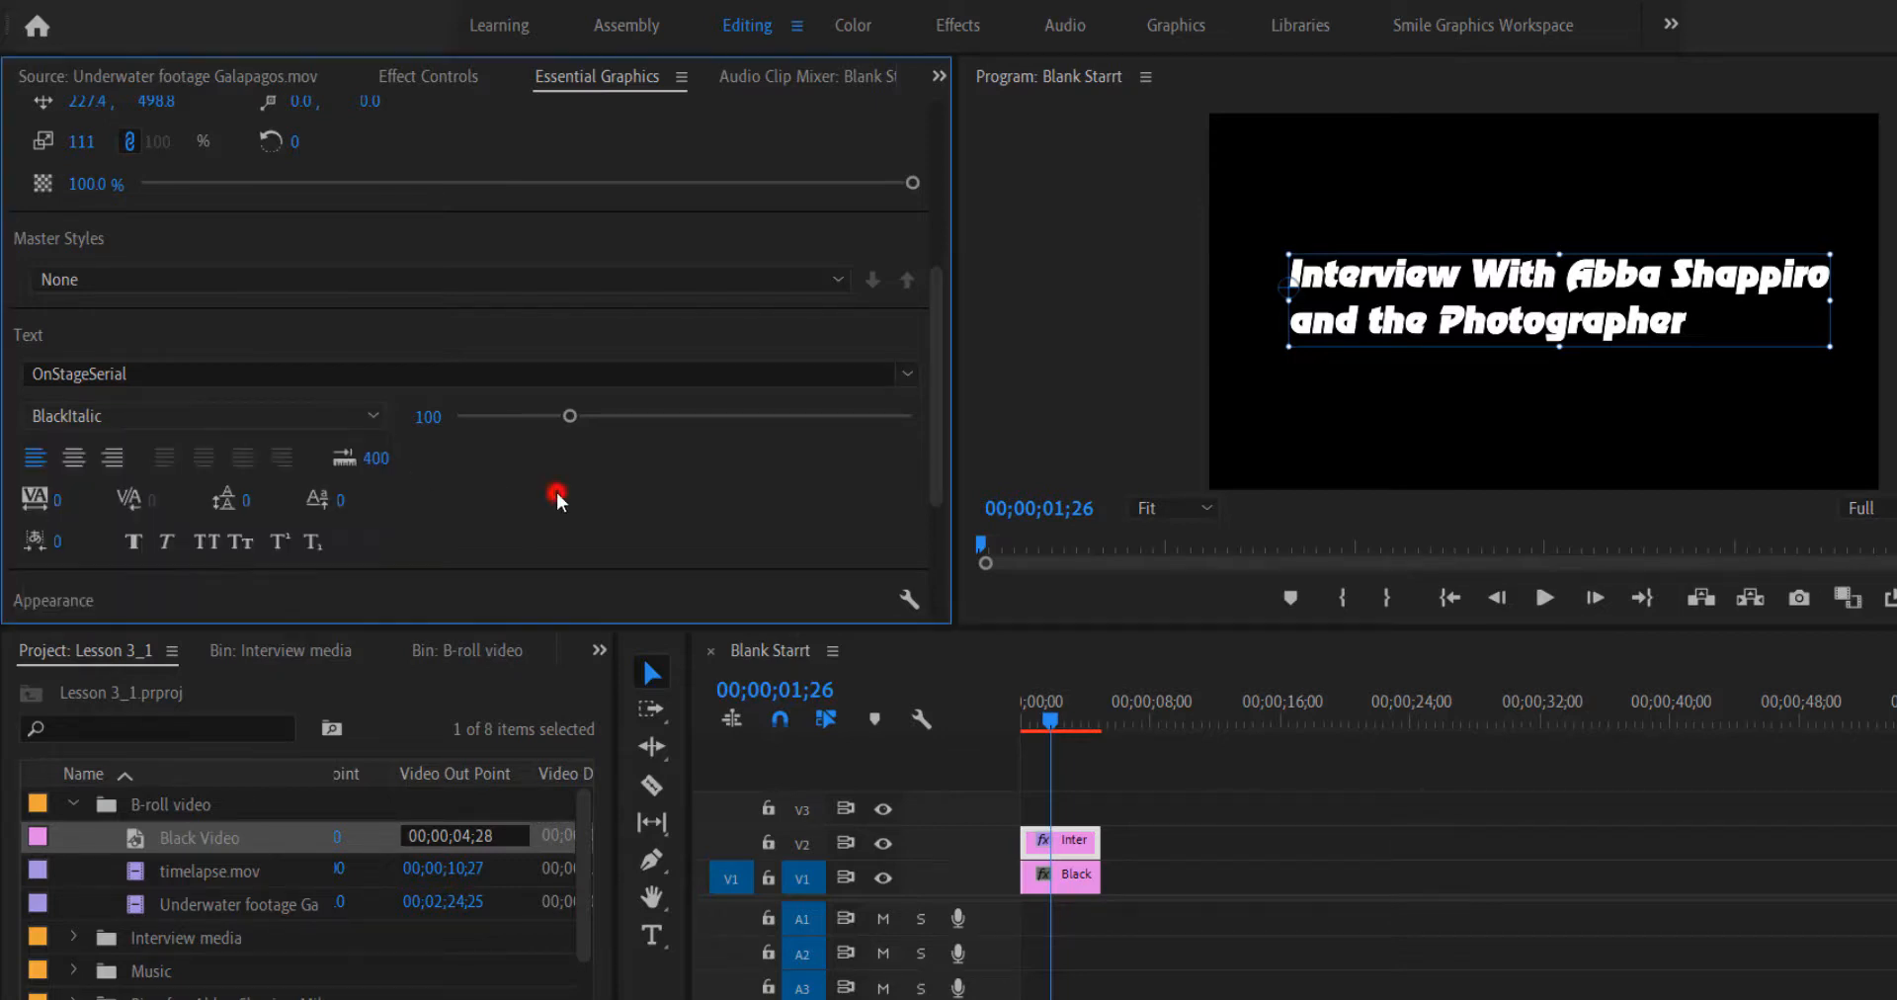
# Try centre and right alignment on the title text and return it to left alignment
pyautogui.click(73, 460)
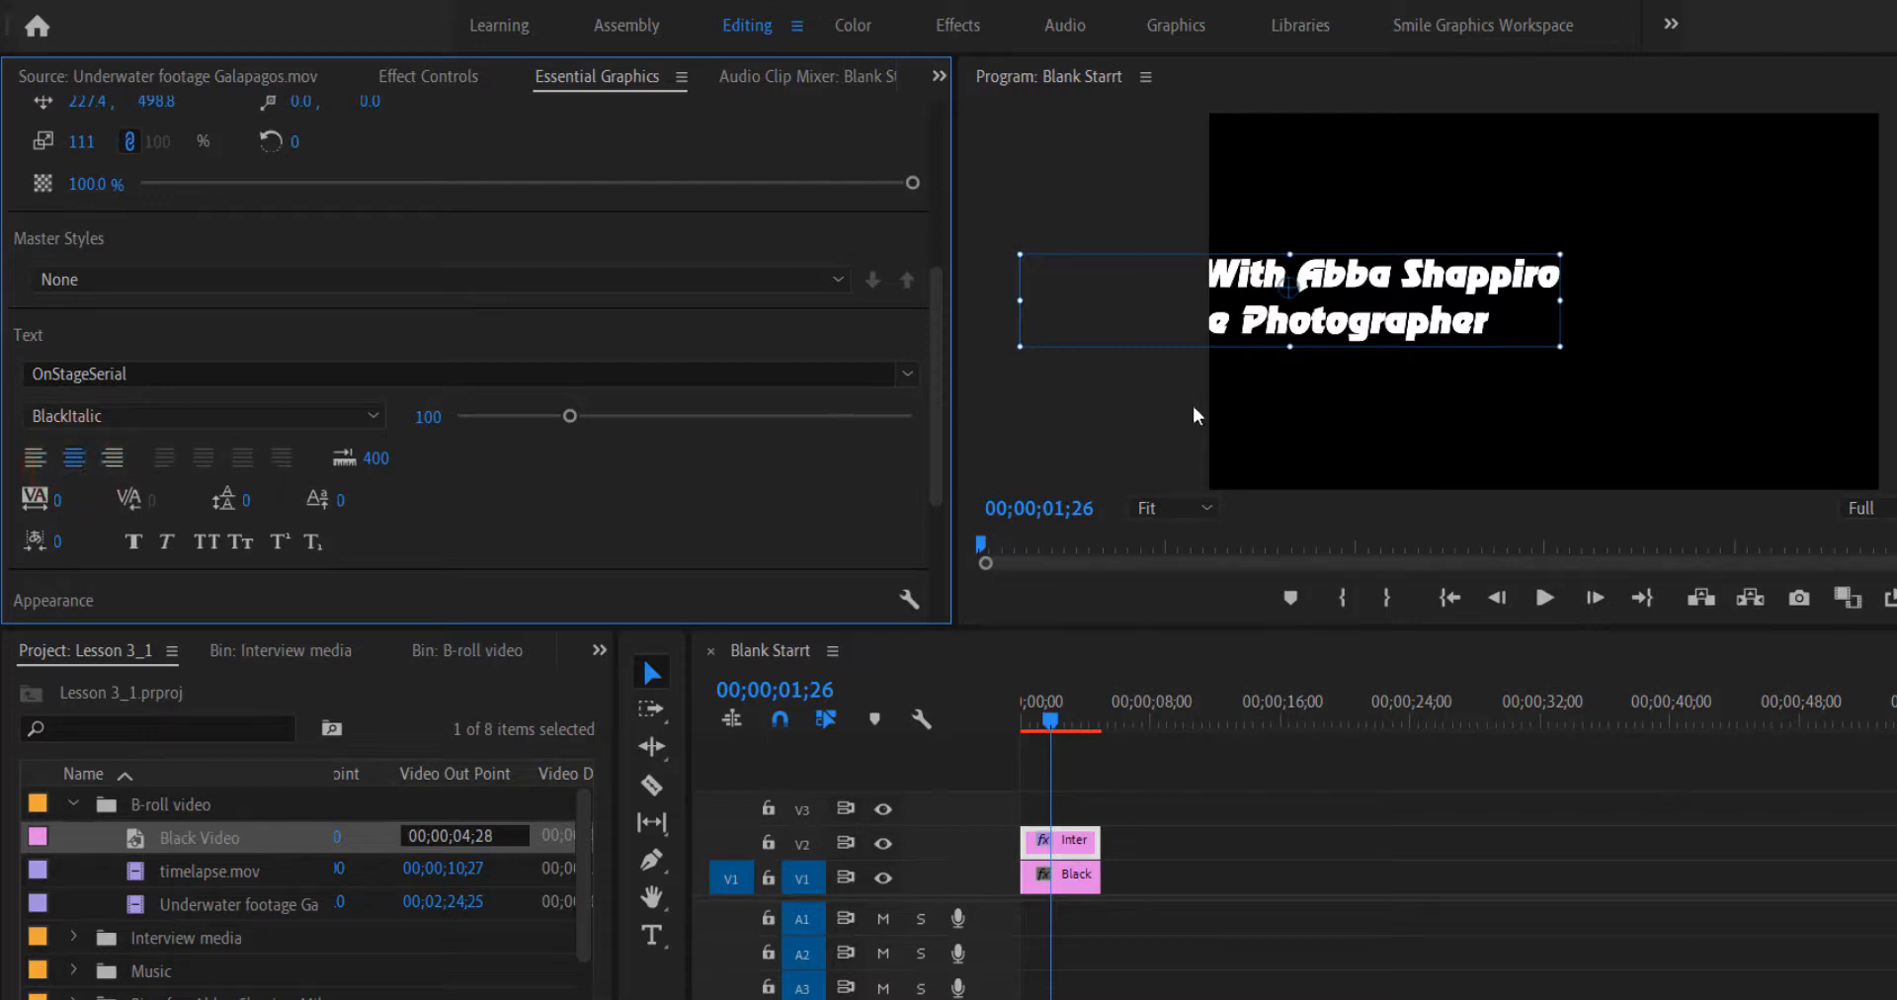
pyautogui.click(113, 457)
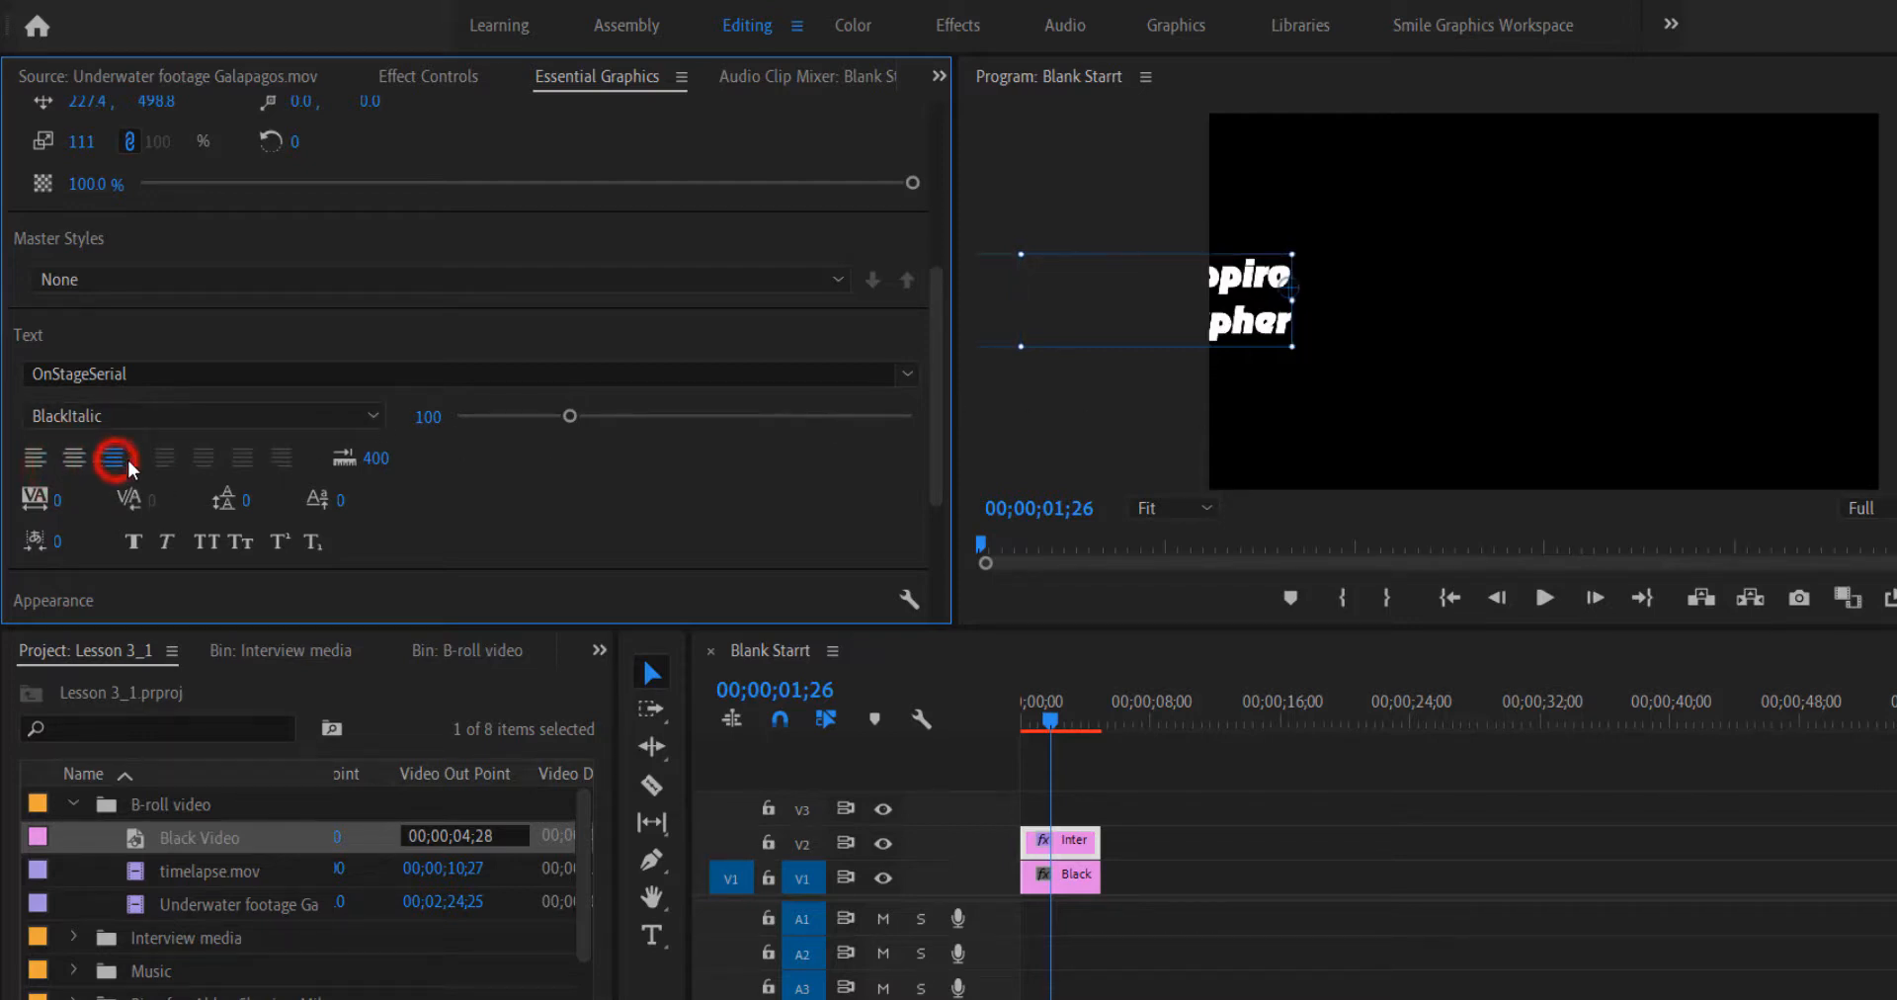
pyautogui.click(35, 462)
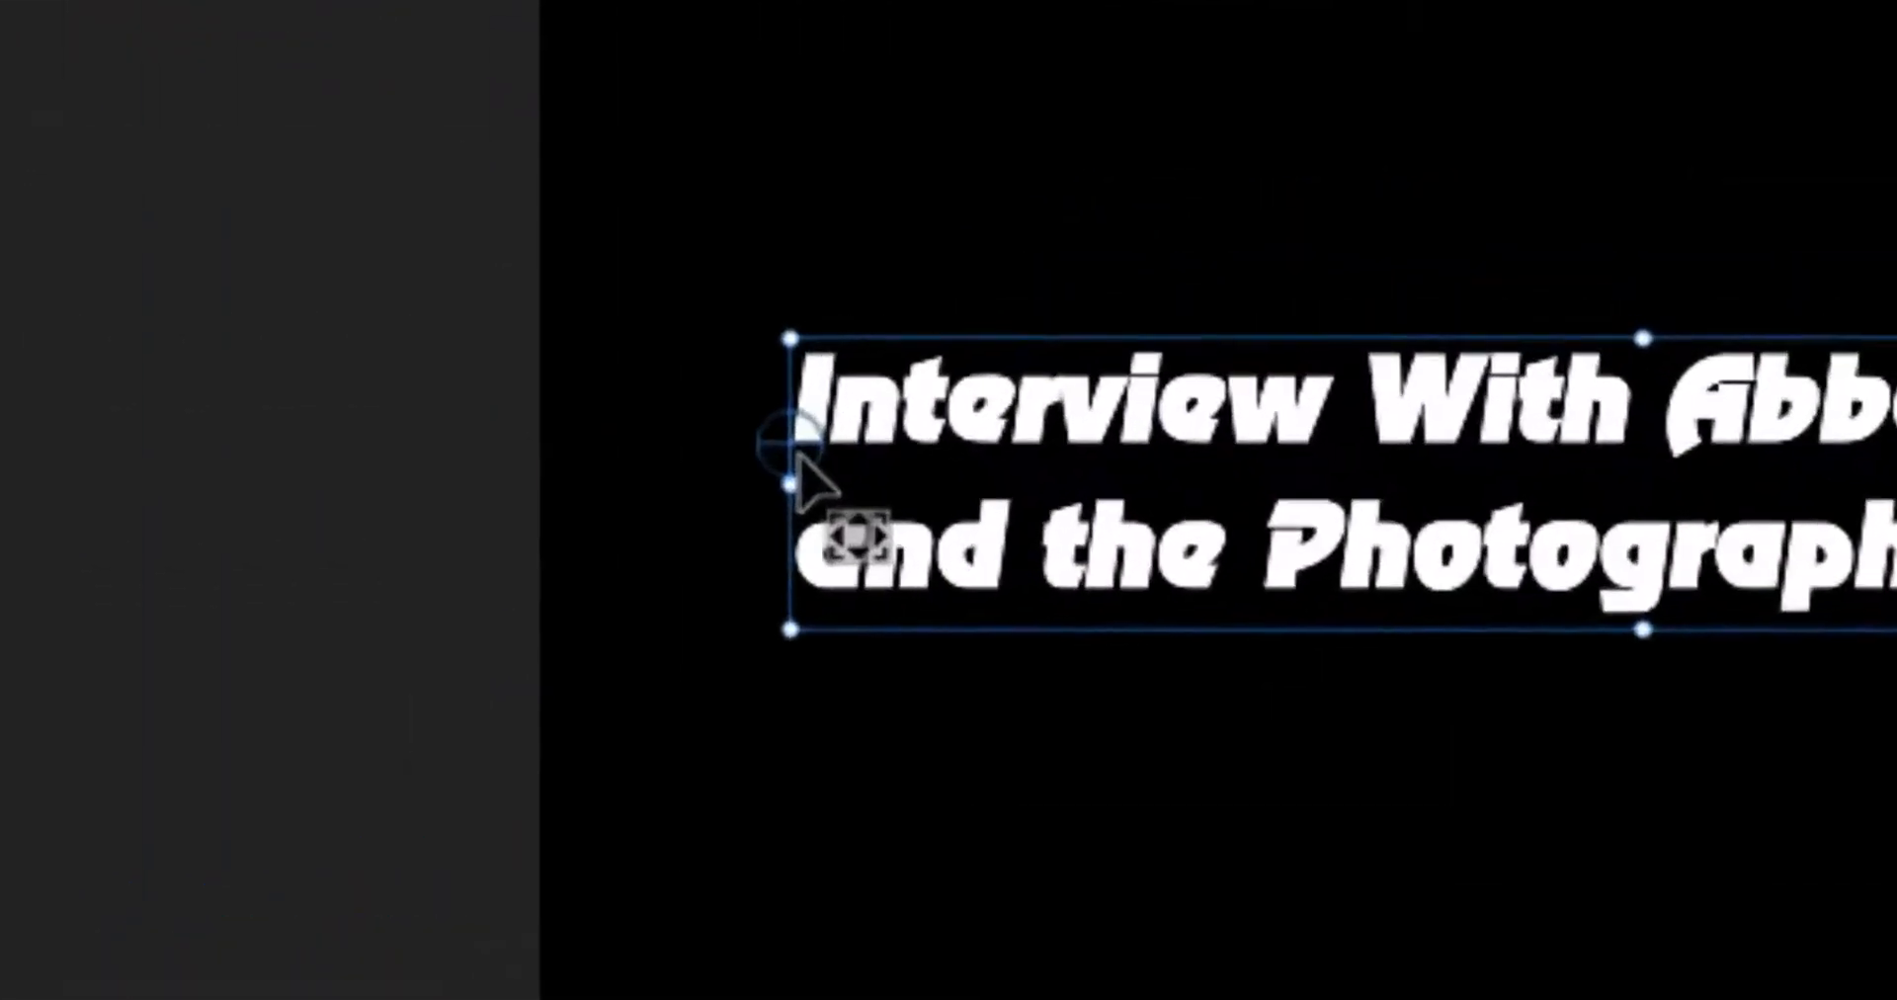
pyautogui.click(1292, 298)
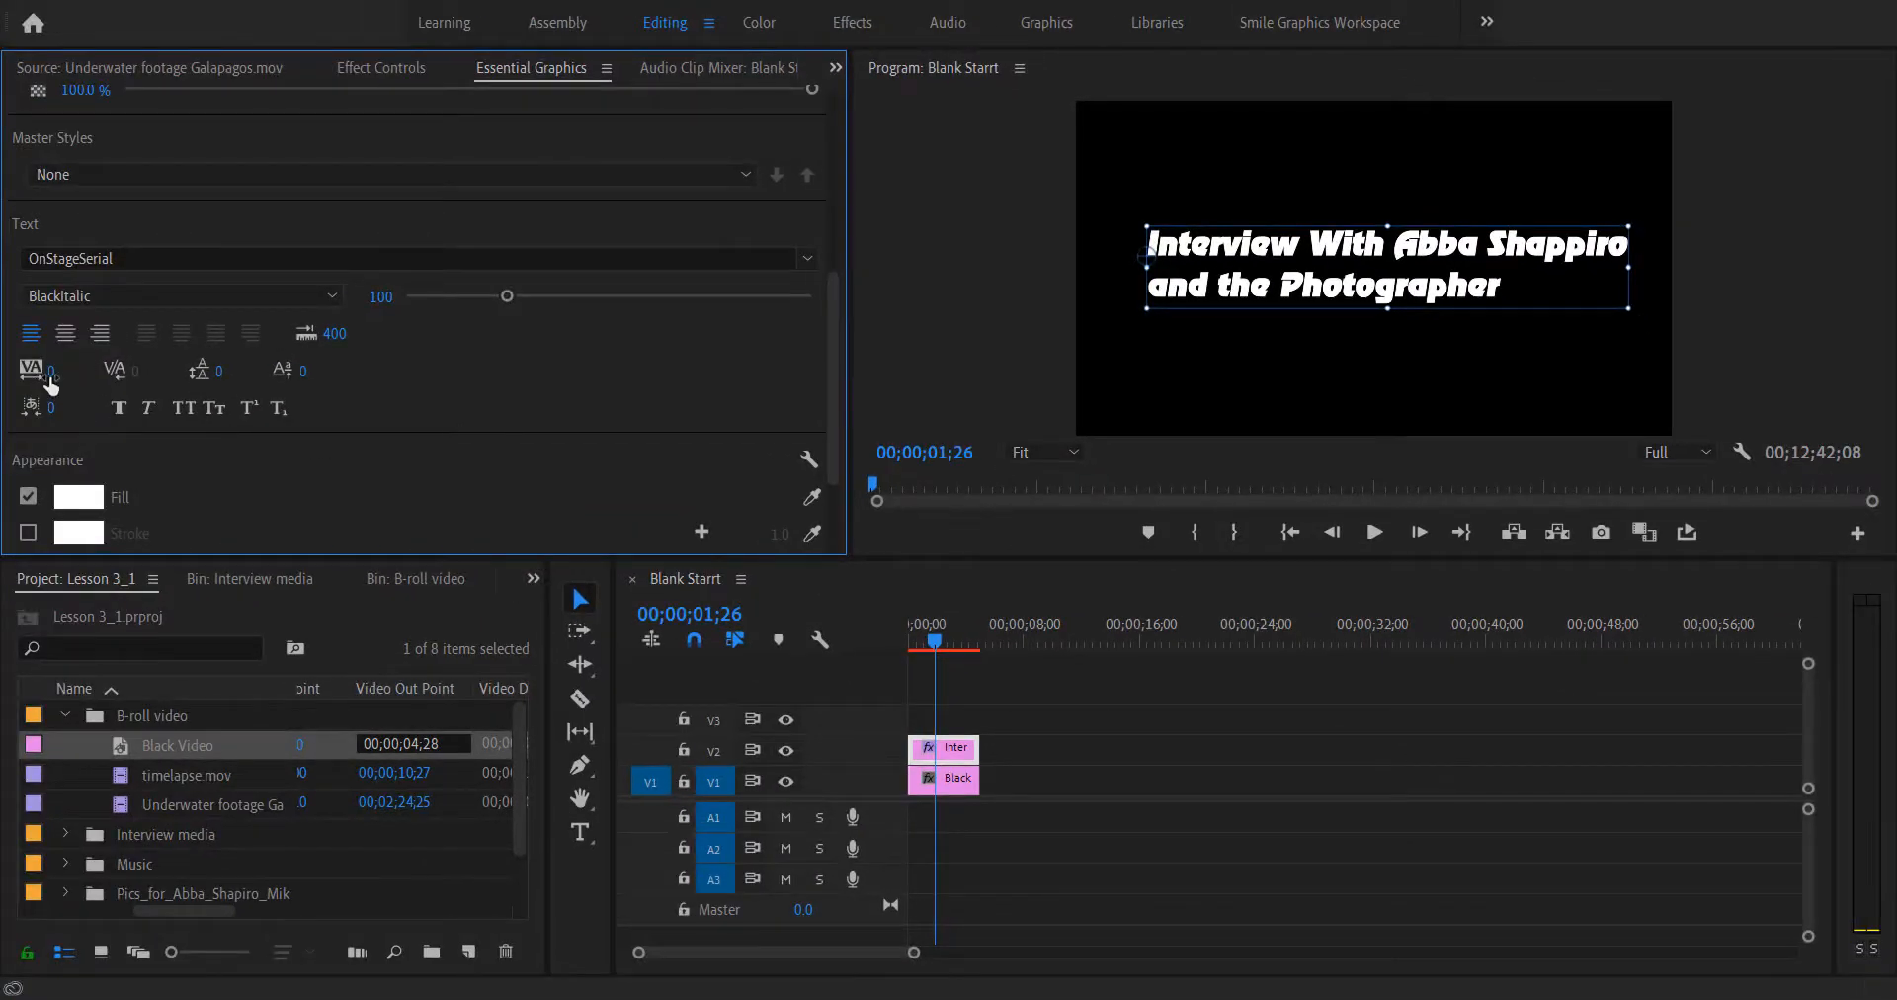
# Try tightening the title's tracking to -78 and reset it to 0
pyautogui.moveTo(51, 378)
pyautogui.mouseDown()
pyautogui.moveTo(137, 382)
pyautogui.moveTo(63, 386)
pyautogui.mouseUp()
pyautogui.click(59, 372)
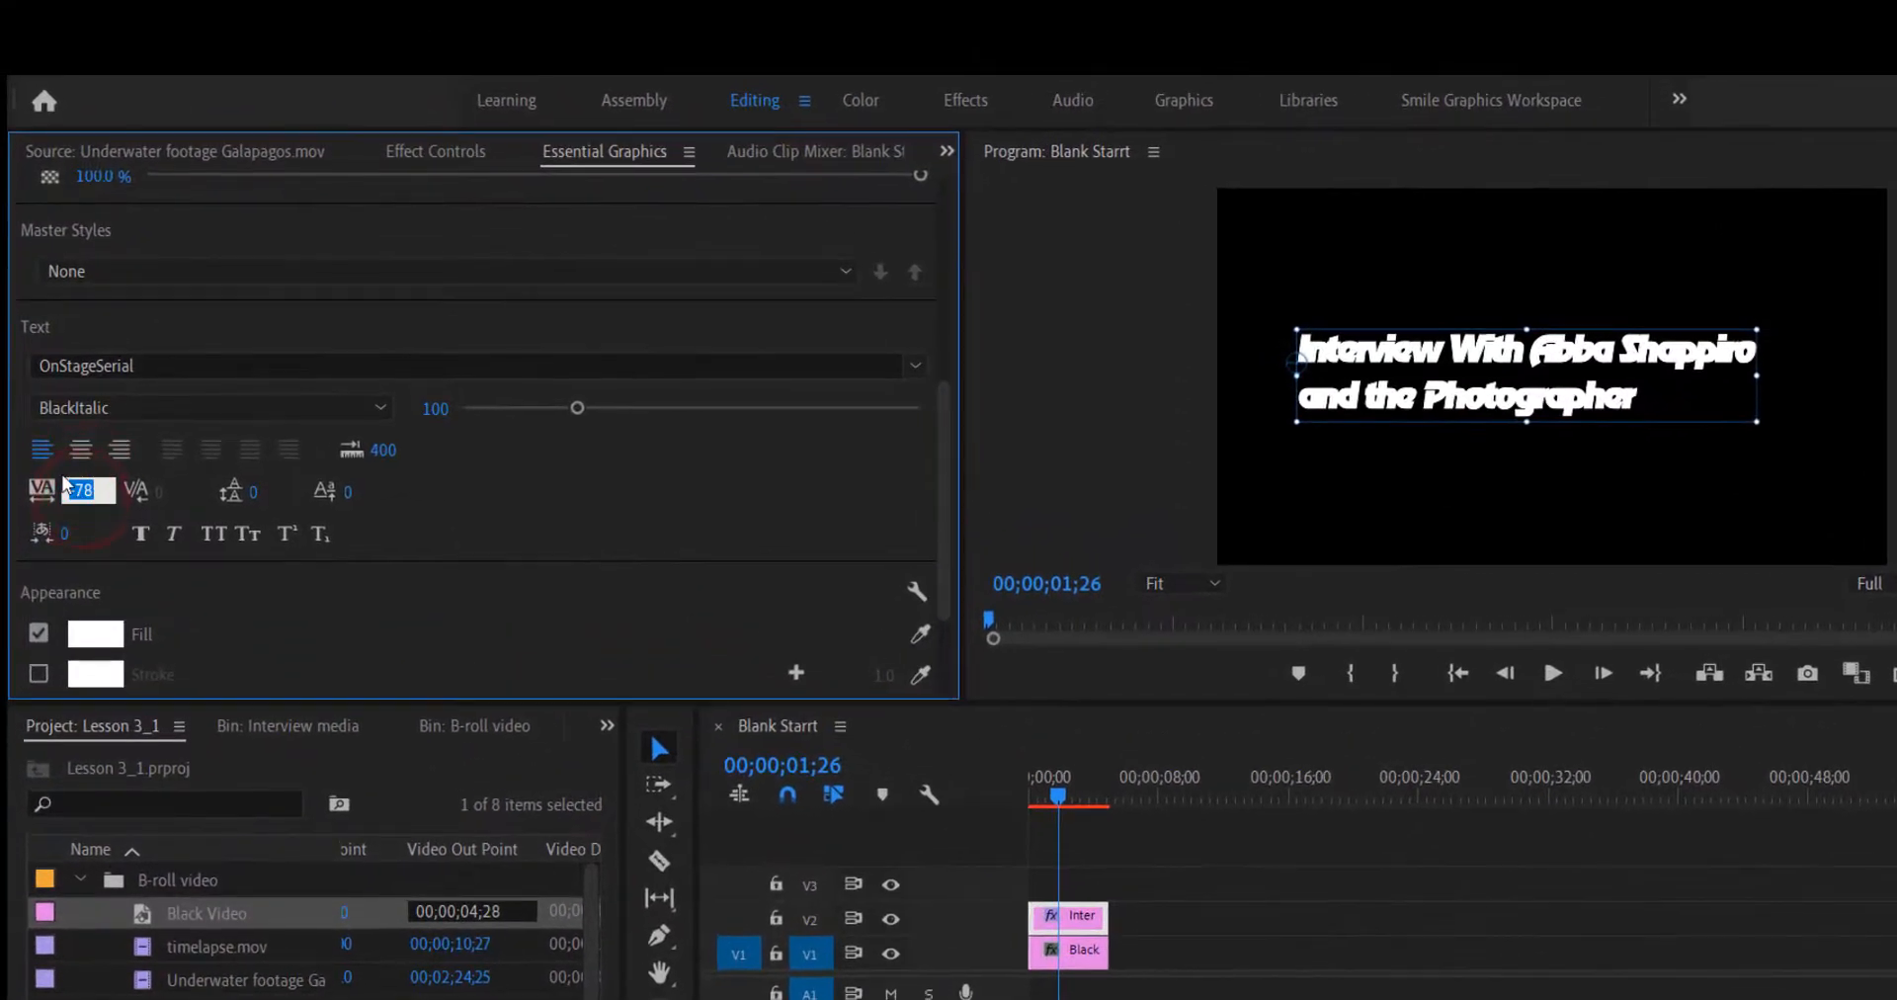
pyautogui.write('0')
pyautogui.press('Return')
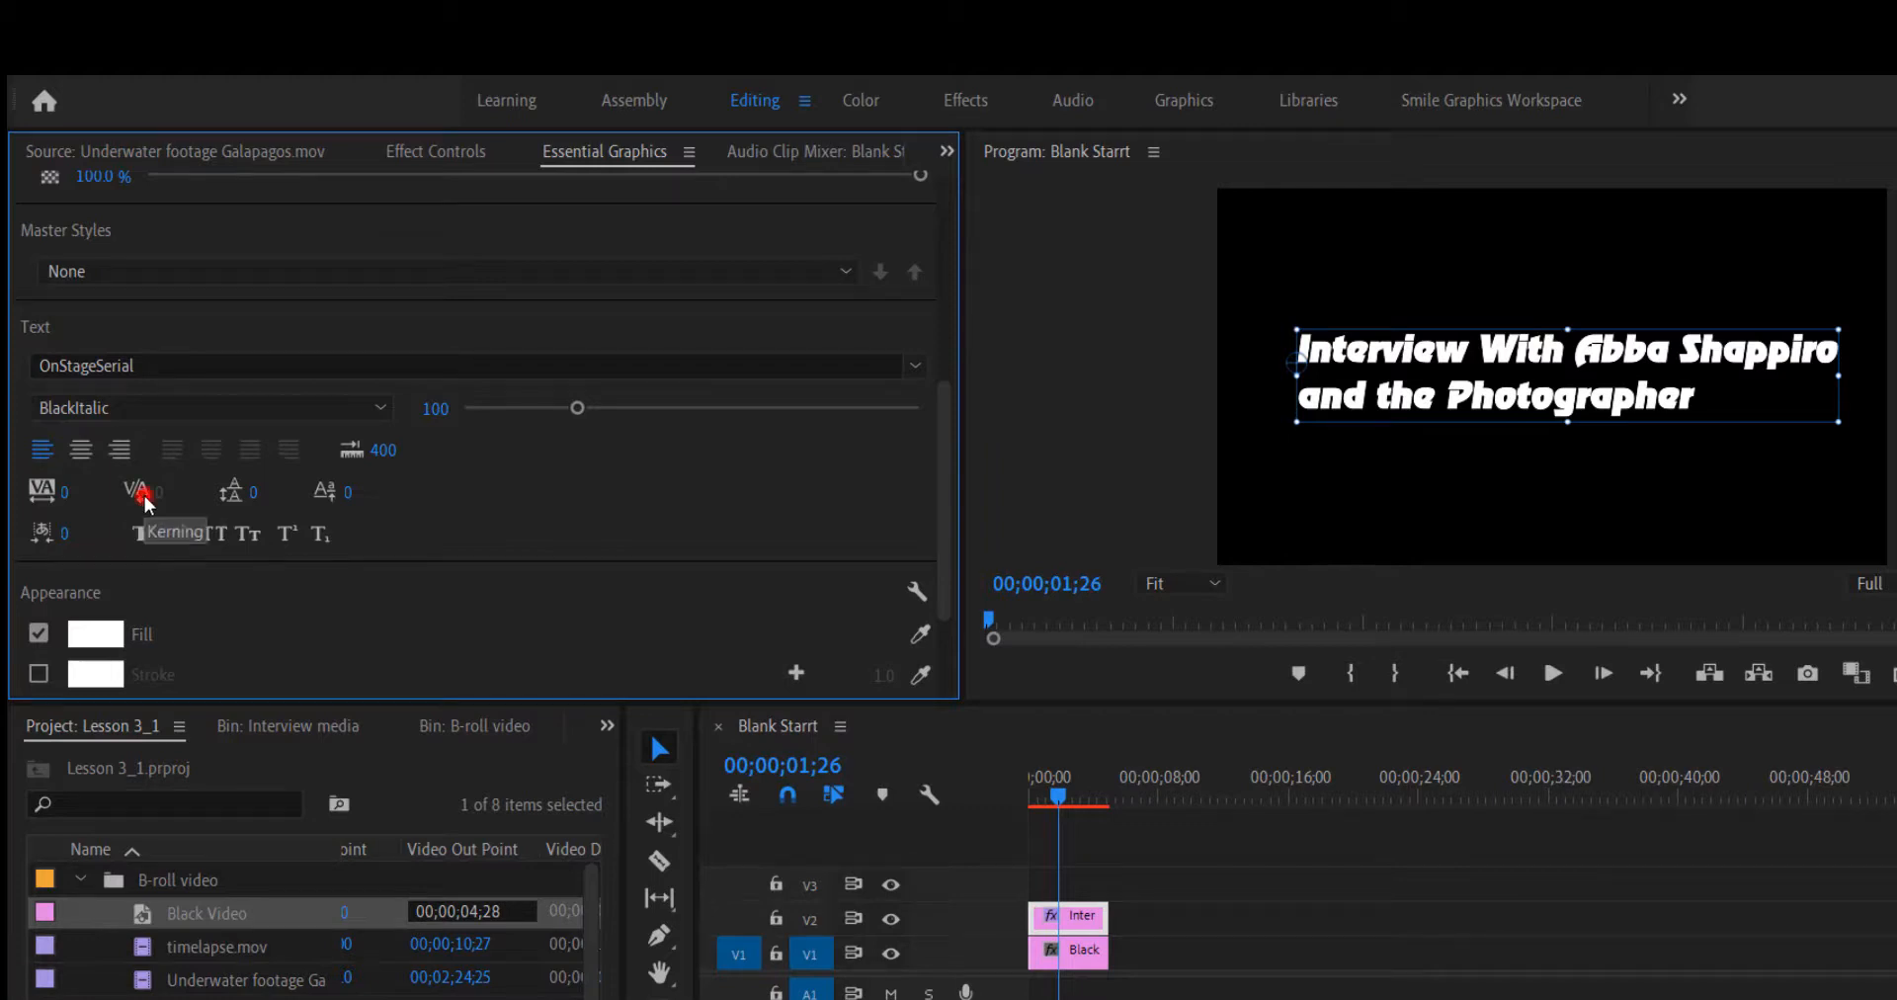
pyautogui.click(149, 494)
pyautogui.click(147, 493)
pyautogui.click(138, 492)
pyautogui.click(152, 492)
pyautogui.click(145, 491)
pyautogui.click(145, 491)
pyautogui.click(140, 489)
pyautogui.click(144, 491)
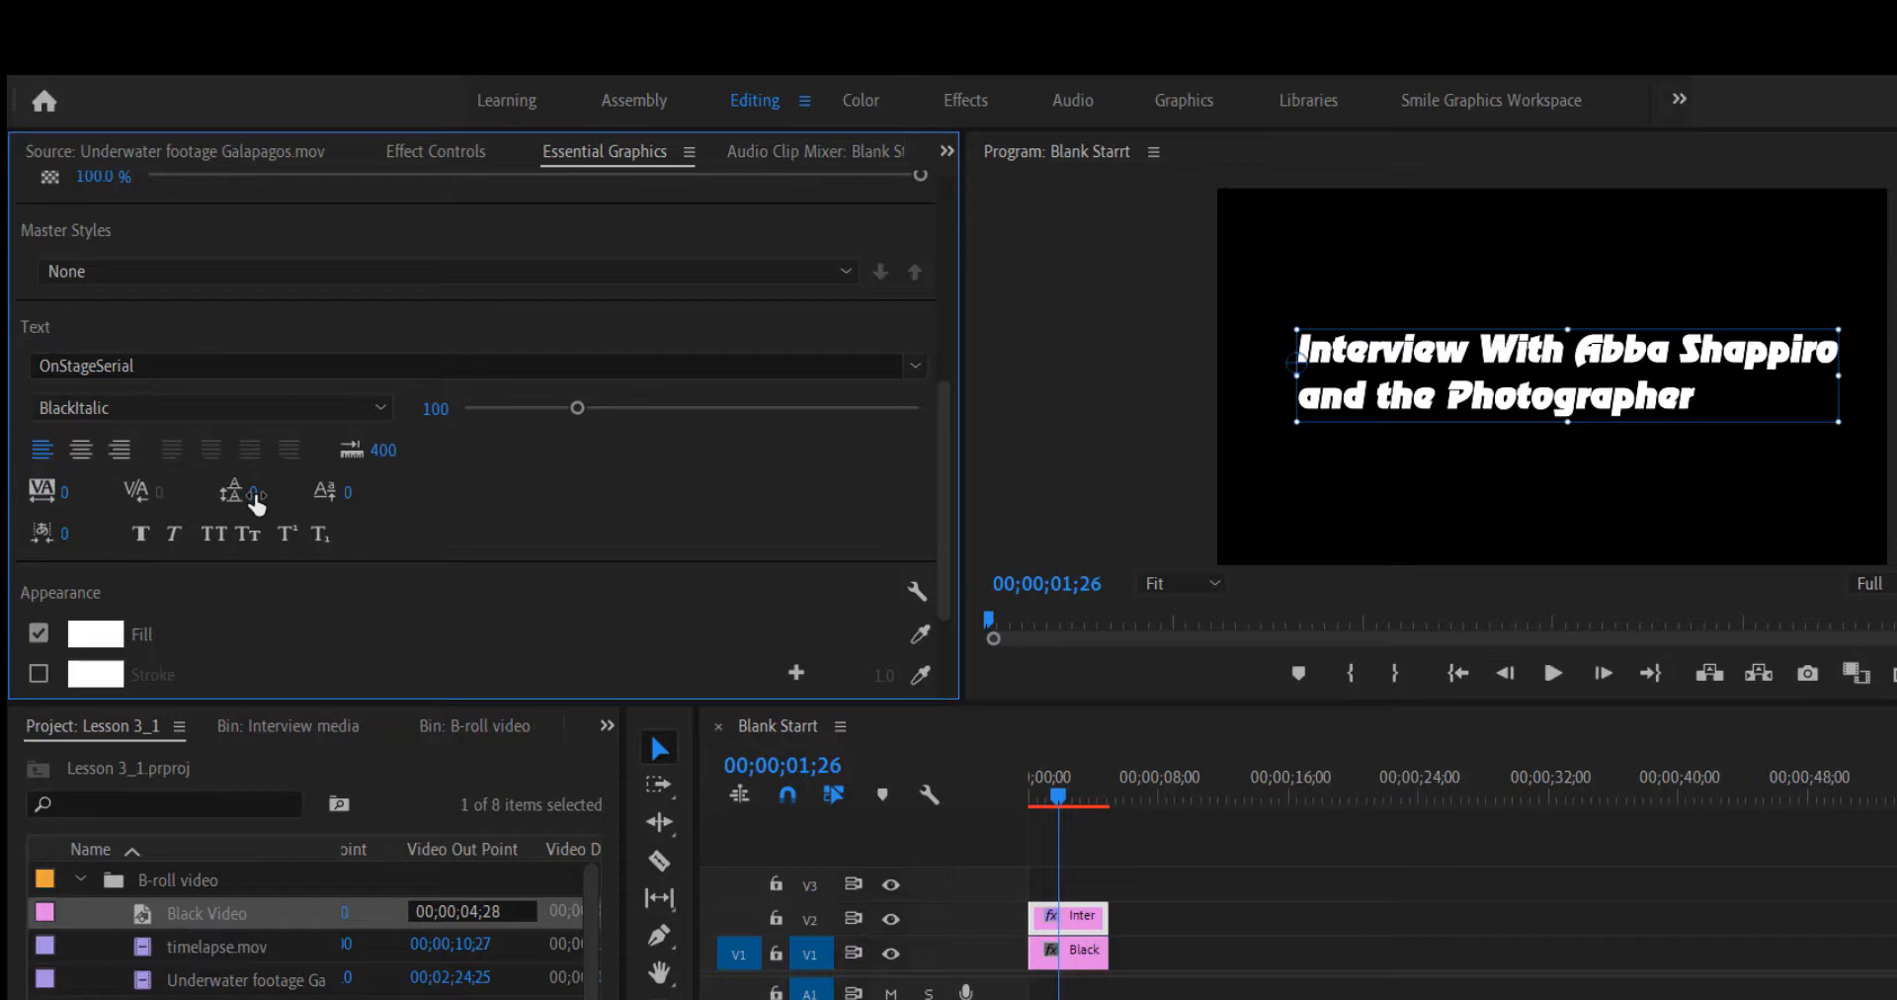
# Set the title's leading to 33 and reset the baseline shift to 0 after trying the control
pyautogui.moveTo(256, 503); pyautogui.dragTo(309, 502)
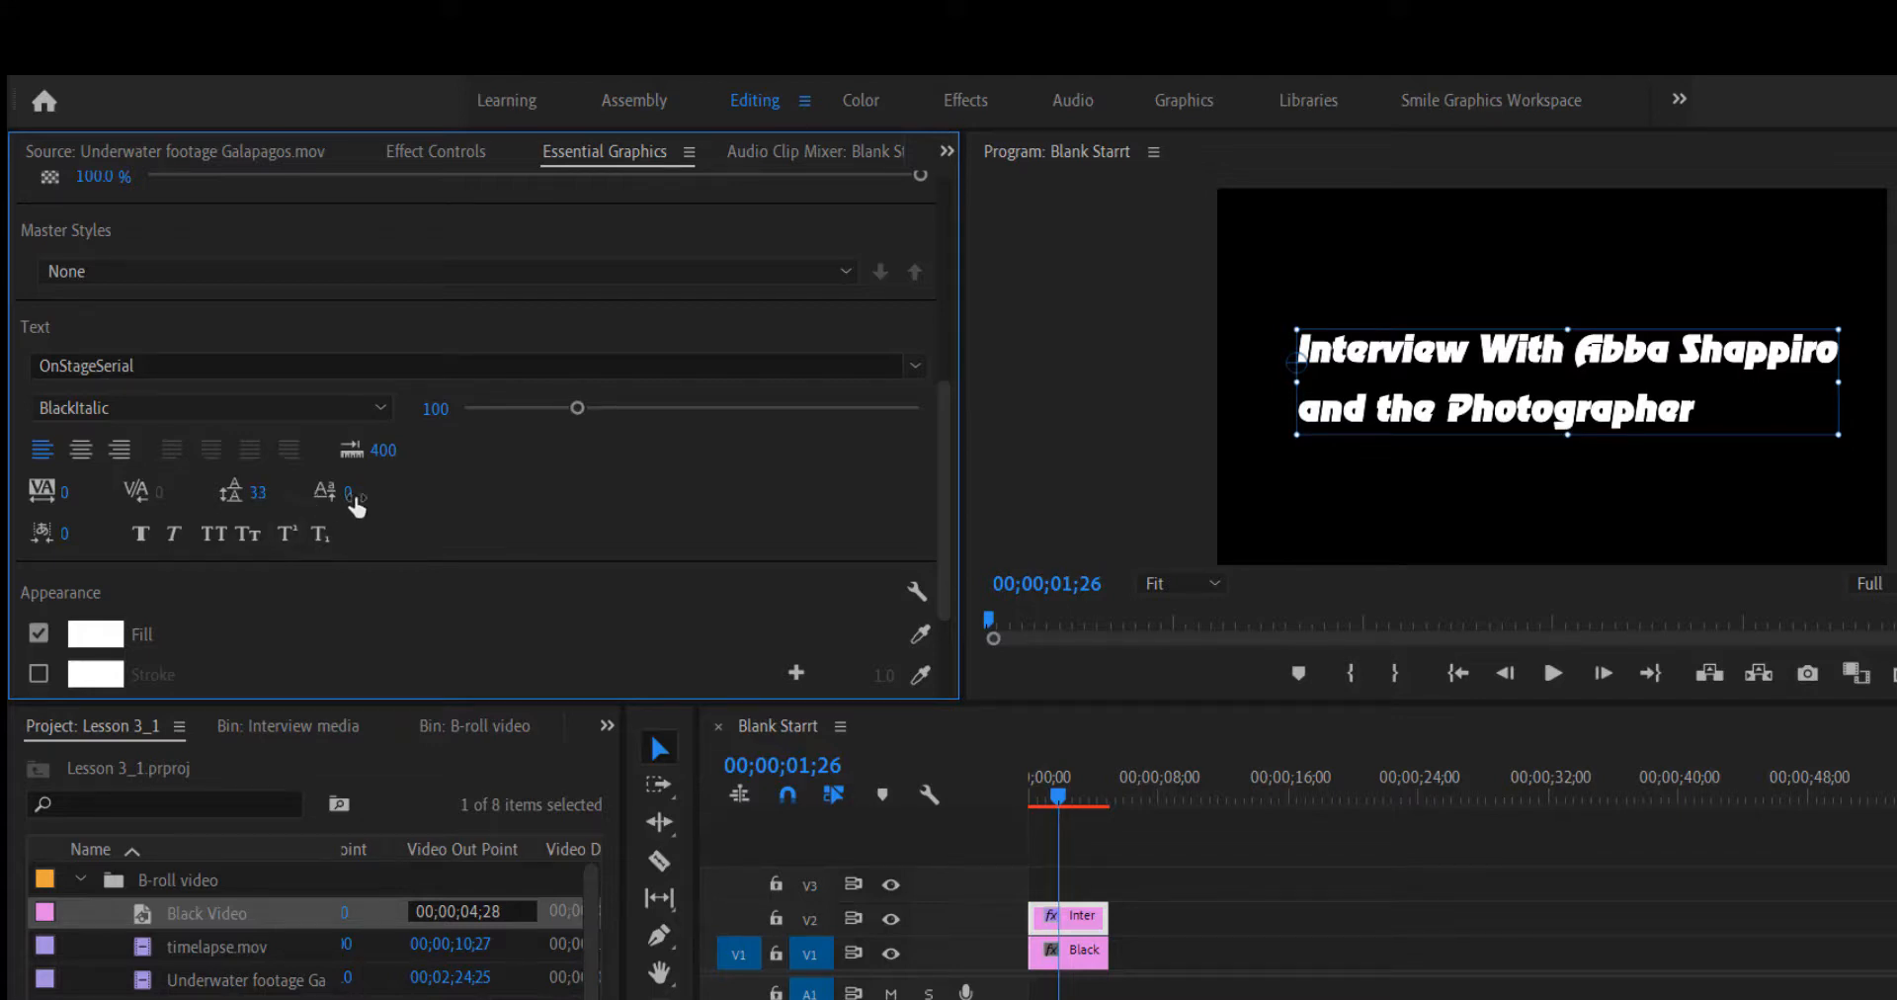
pyautogui.moveTo(348, 492); pyautogui.dragTo(560, 504)
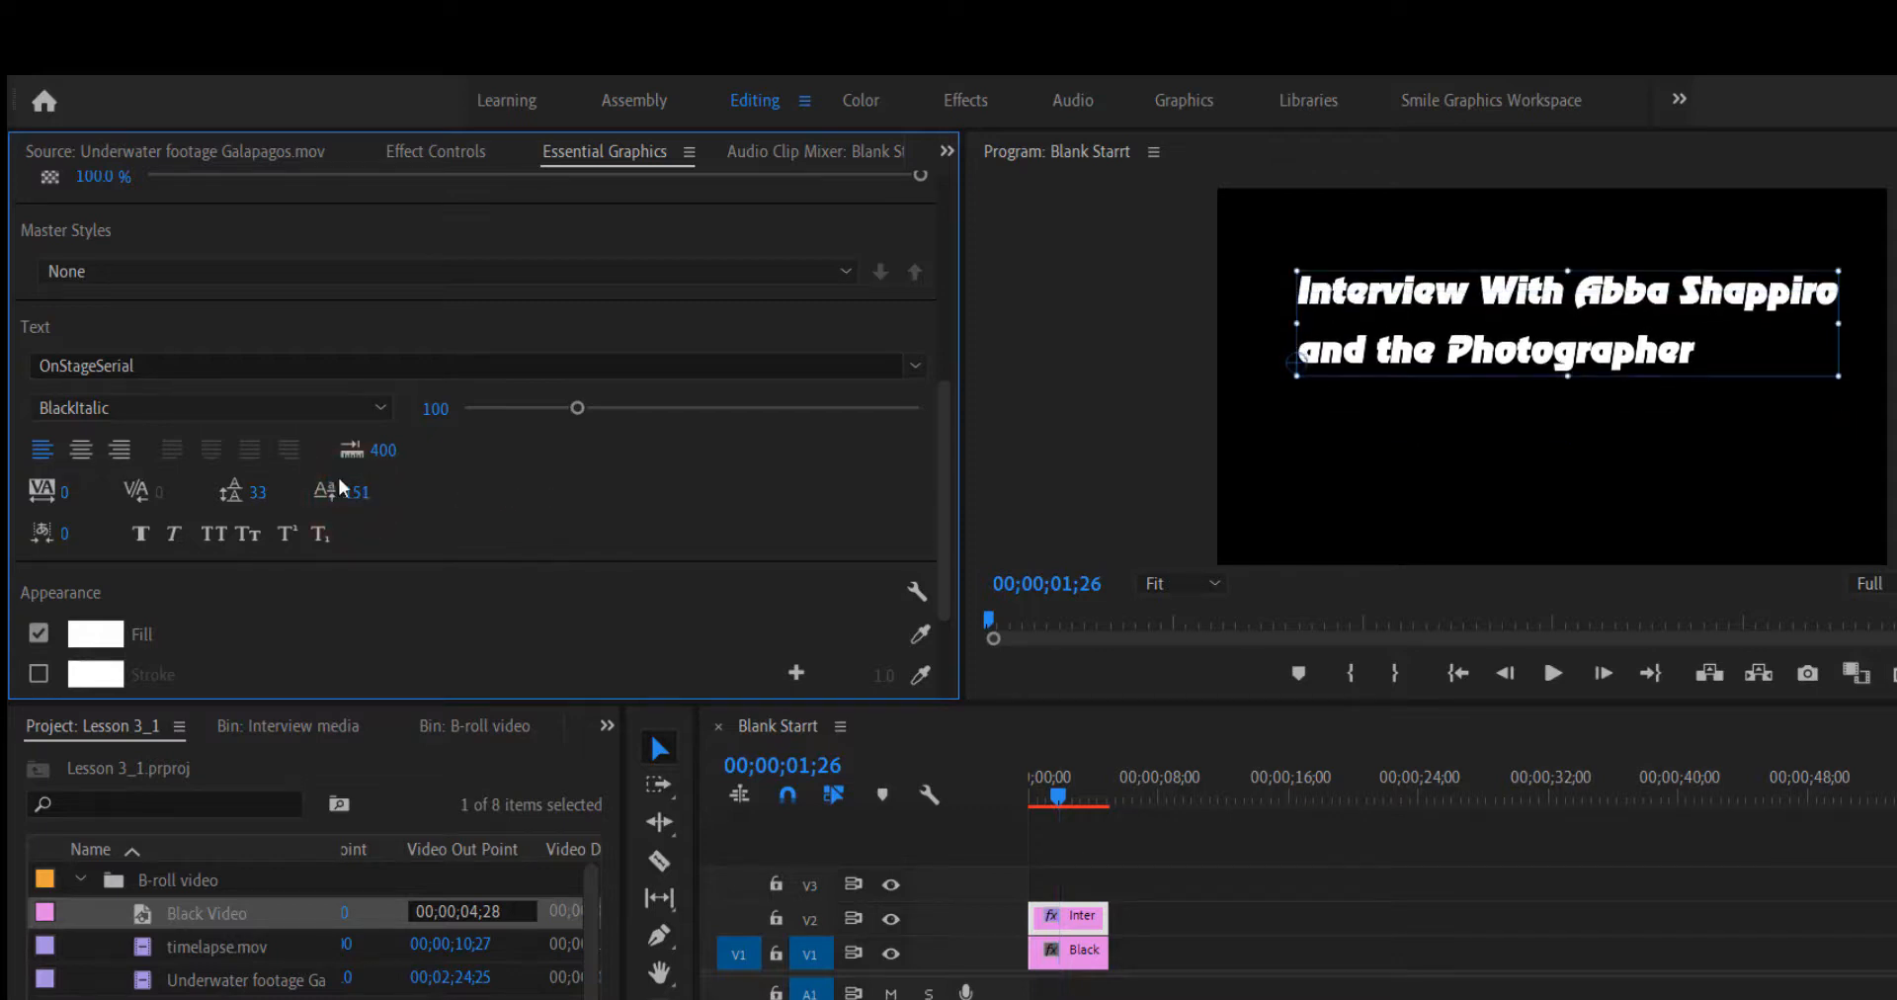
pyautogui.click(360, 491)
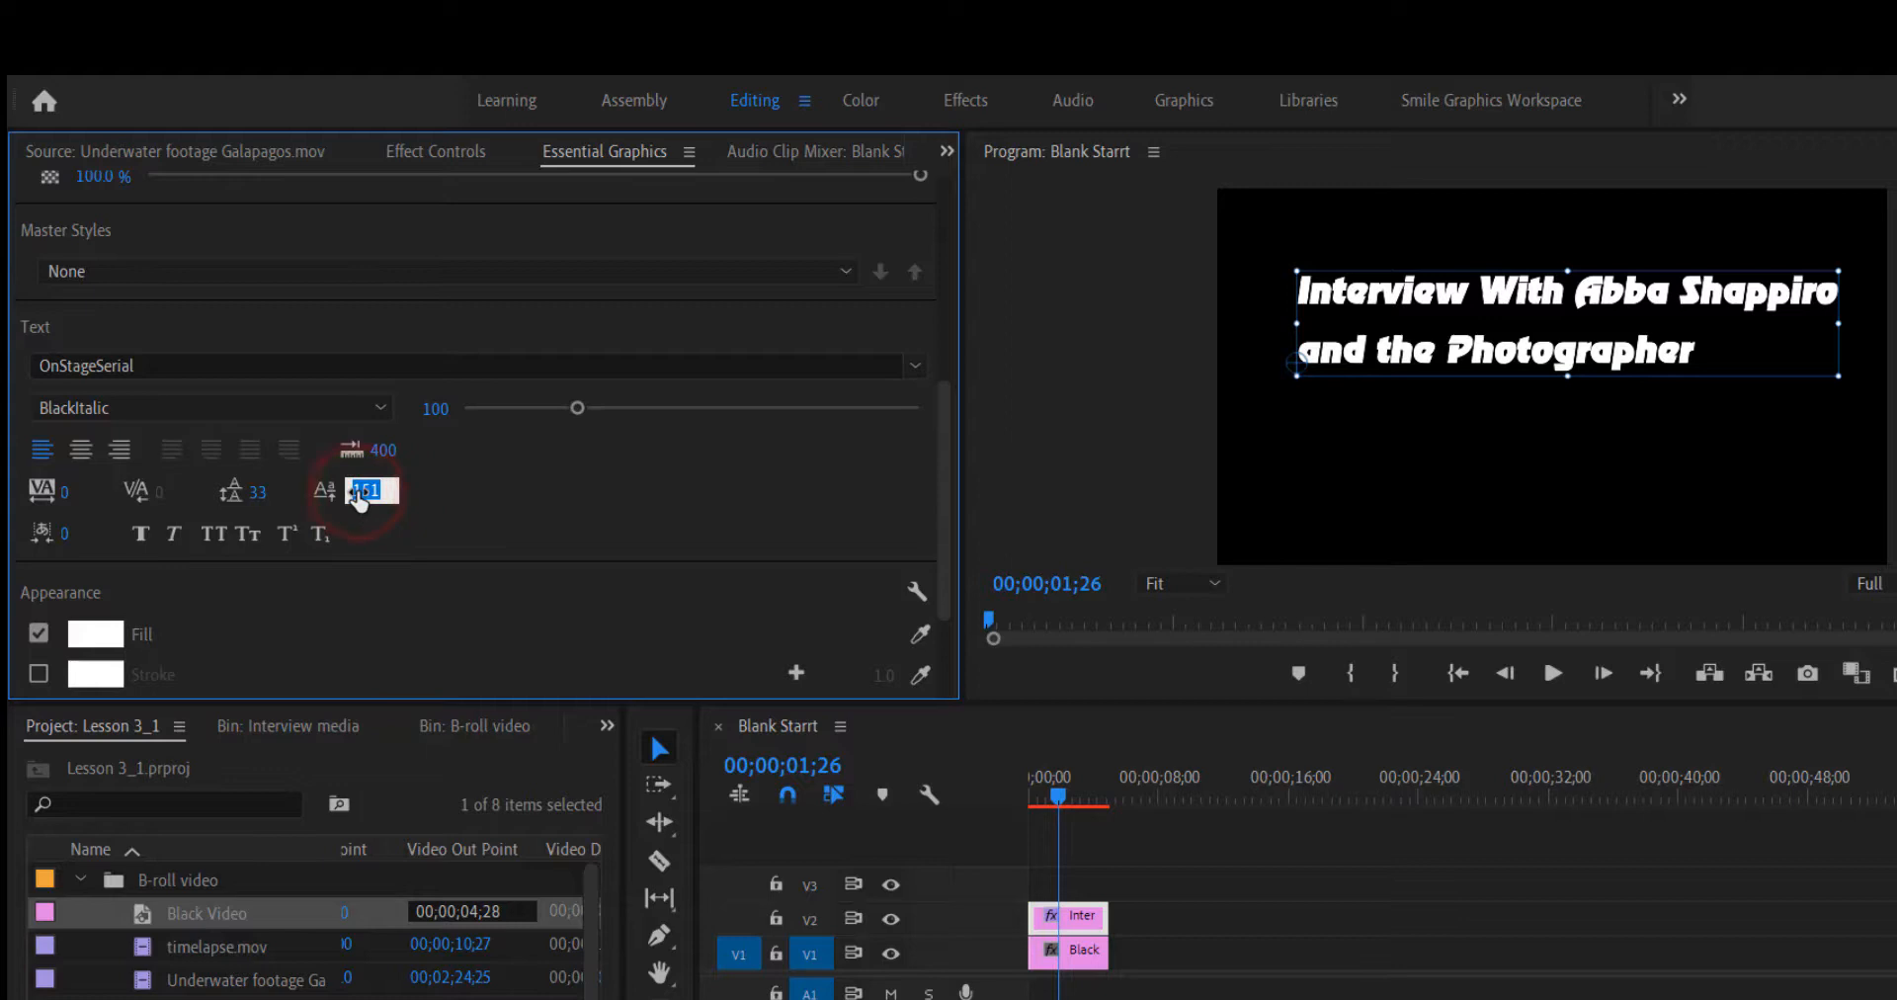
pyautogui.write('0')
pyautogui.press('Return')
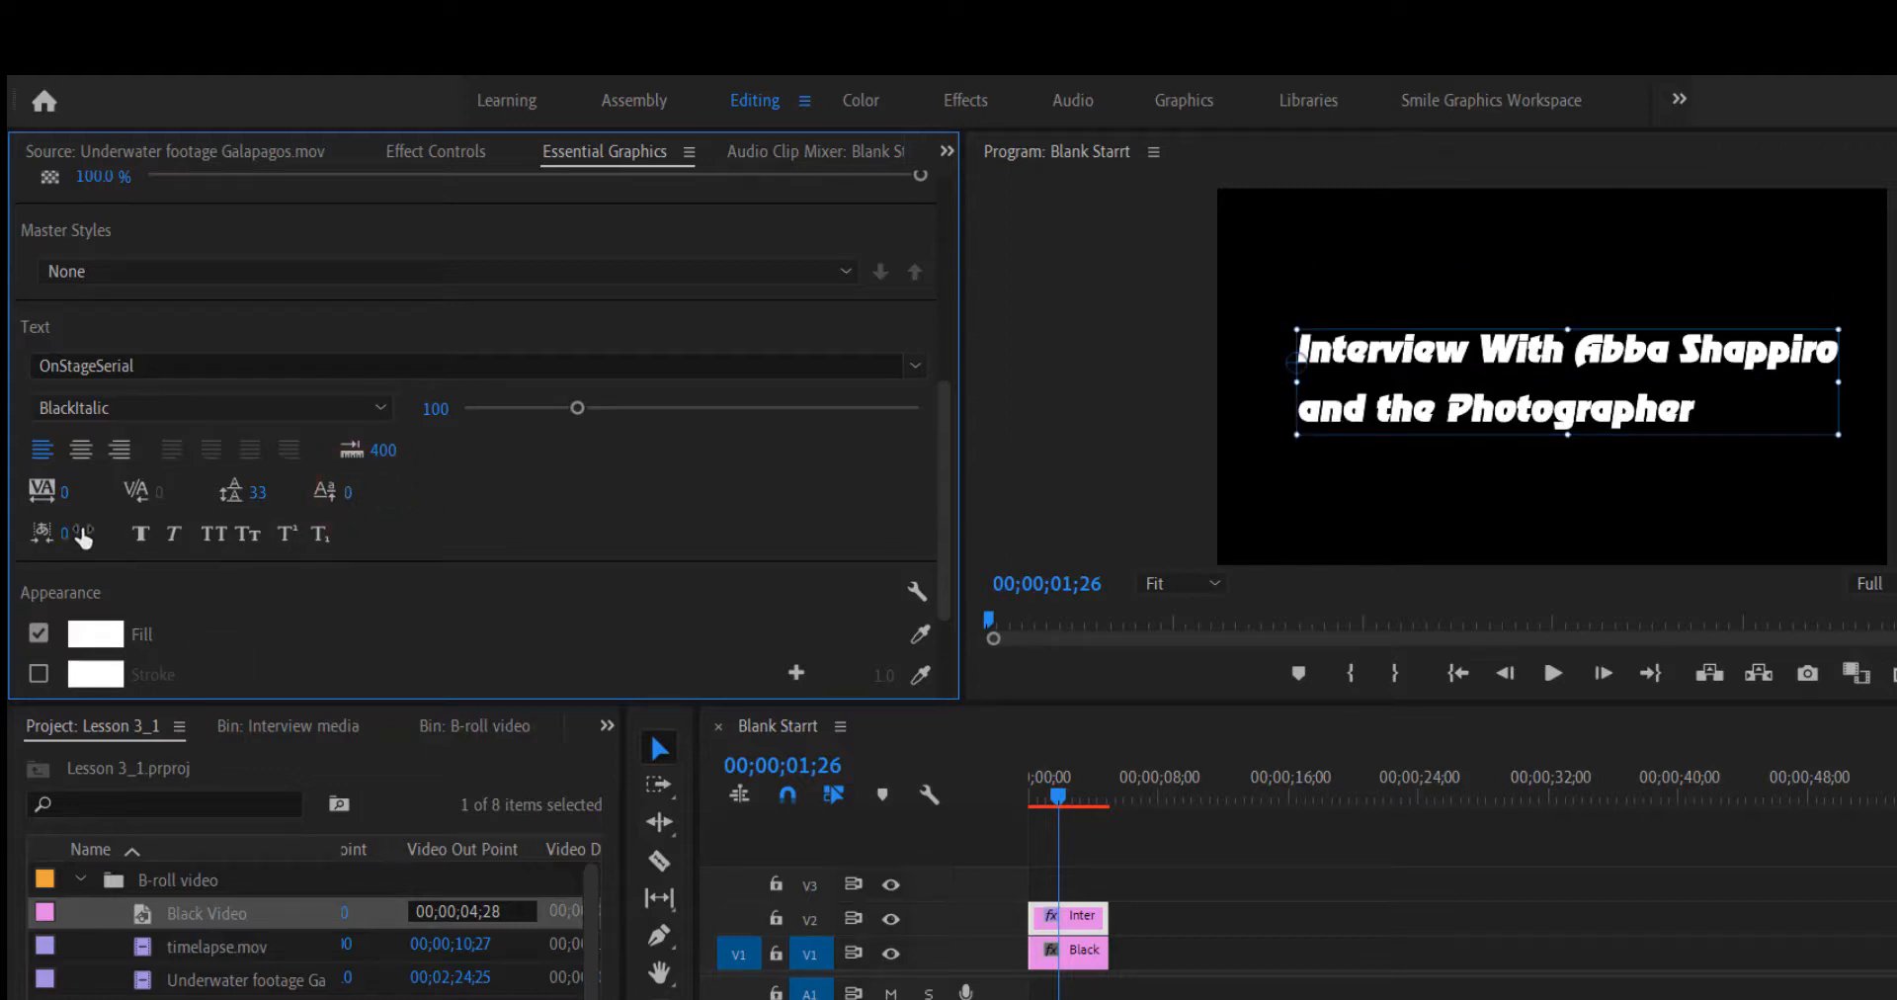
pyautogui.moveTo(64, 542)
pyautogui.mouseDown()
pyautogui.moveTo(491, 542)
pyautogui.moveTo(34, 531)
pyautogui.moveTo(93, 542)
pyautogui.mouseUp()
# Select the Black Video clip on V1, and reselect the title's text on V2 to bring back its text settings
pyautogui.scroll(-3, 323, 625)
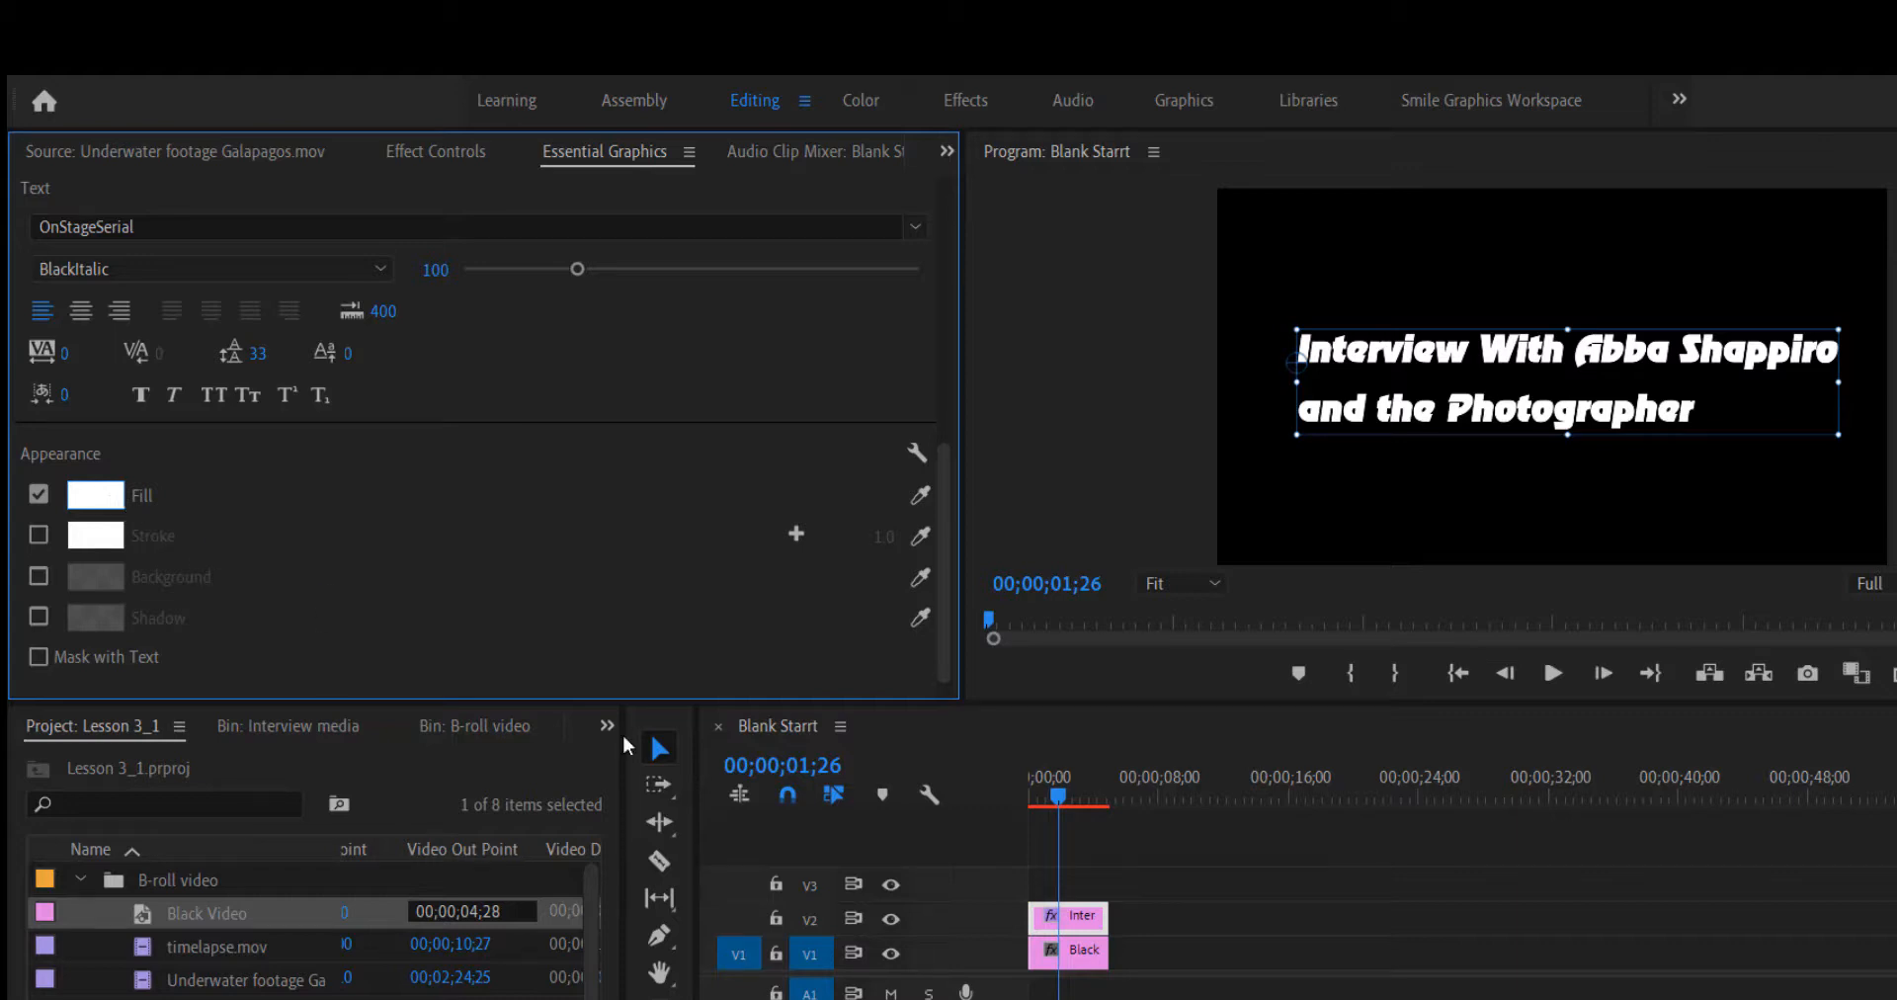
pyautogui.click(1053, 953)
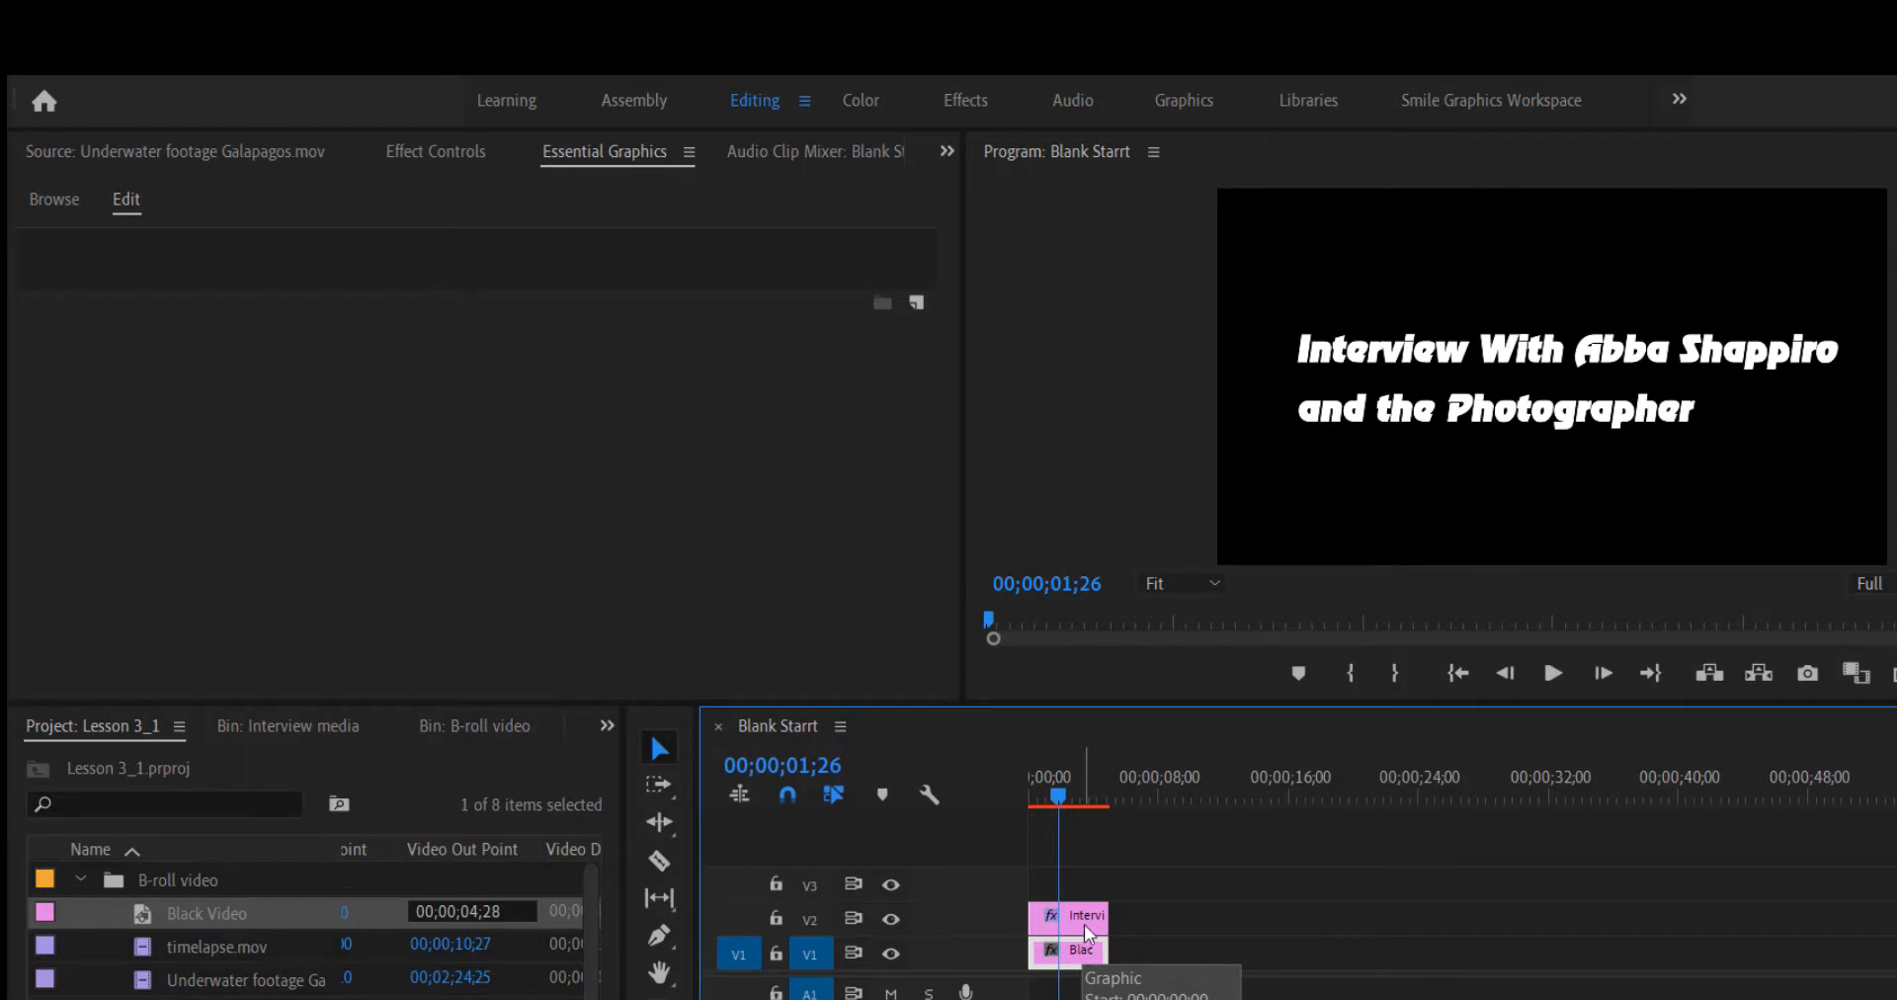
pyautogui.click(1082, 916)
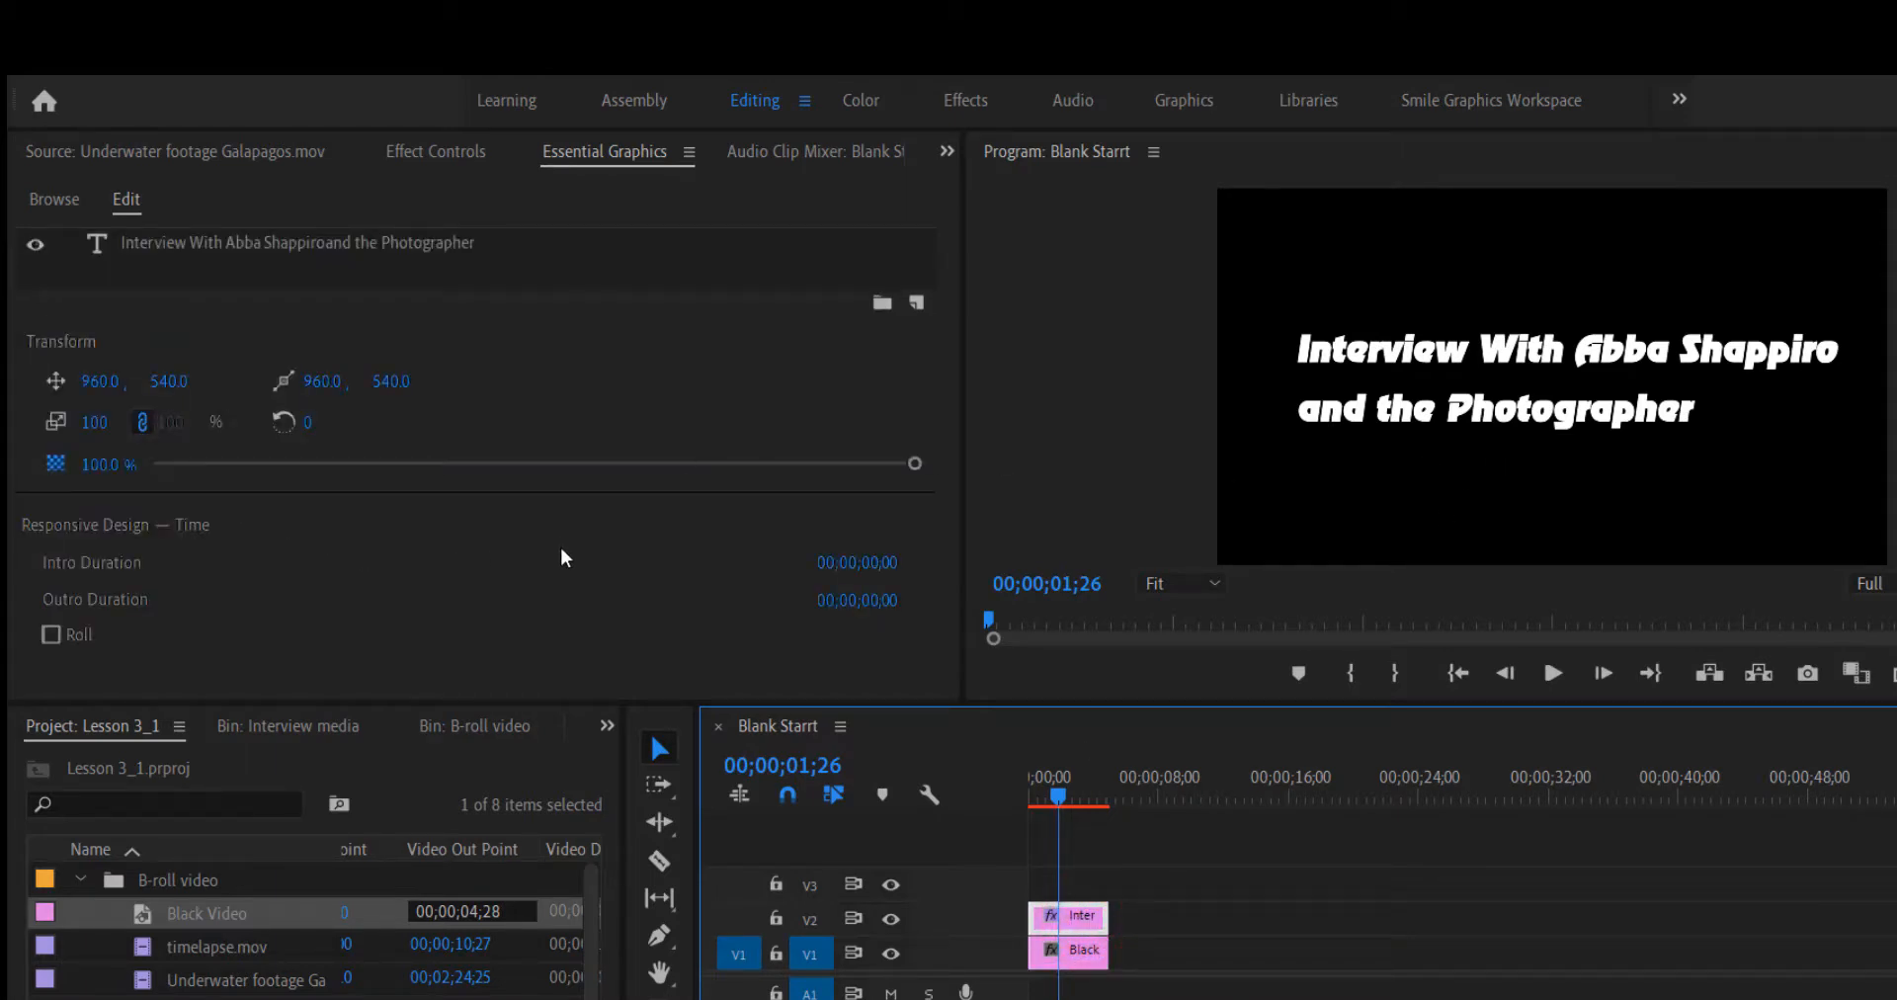
pyautogui.click(1491, 415)
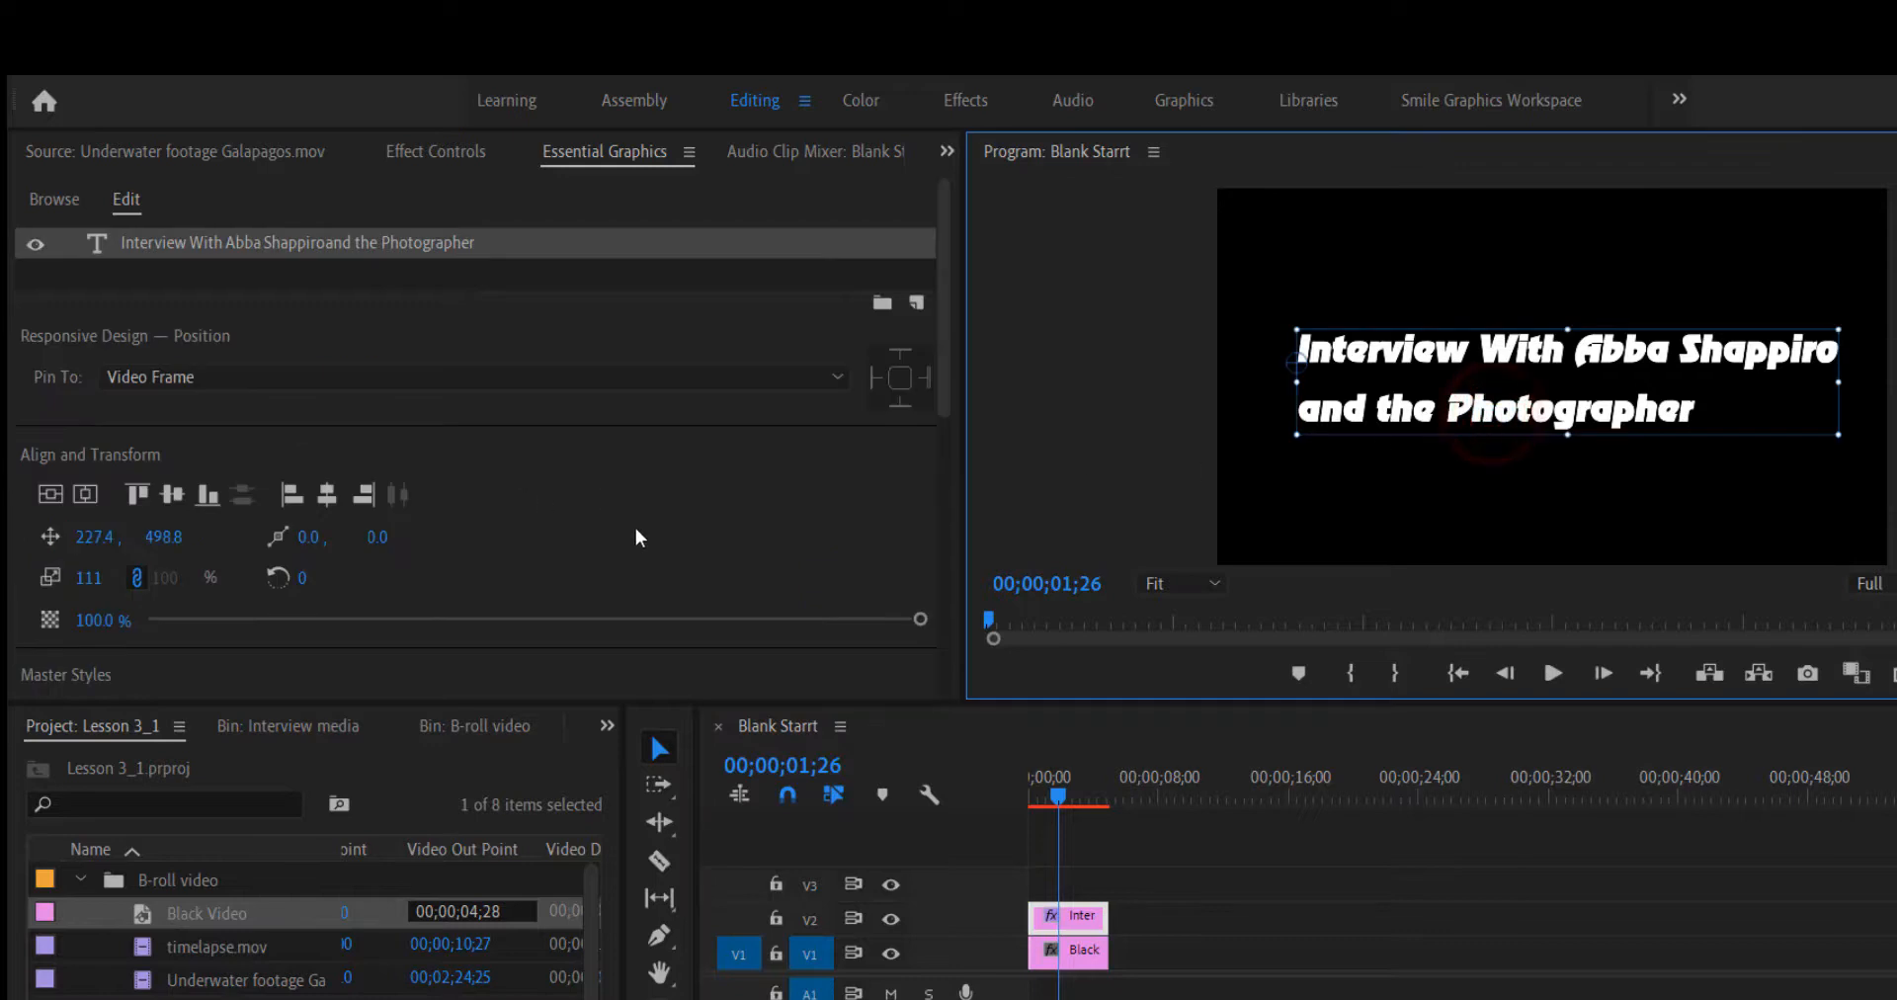
pyautogui.scroll(-1, 649, 577)
pyautogui.scroll(-3, 649, 577)
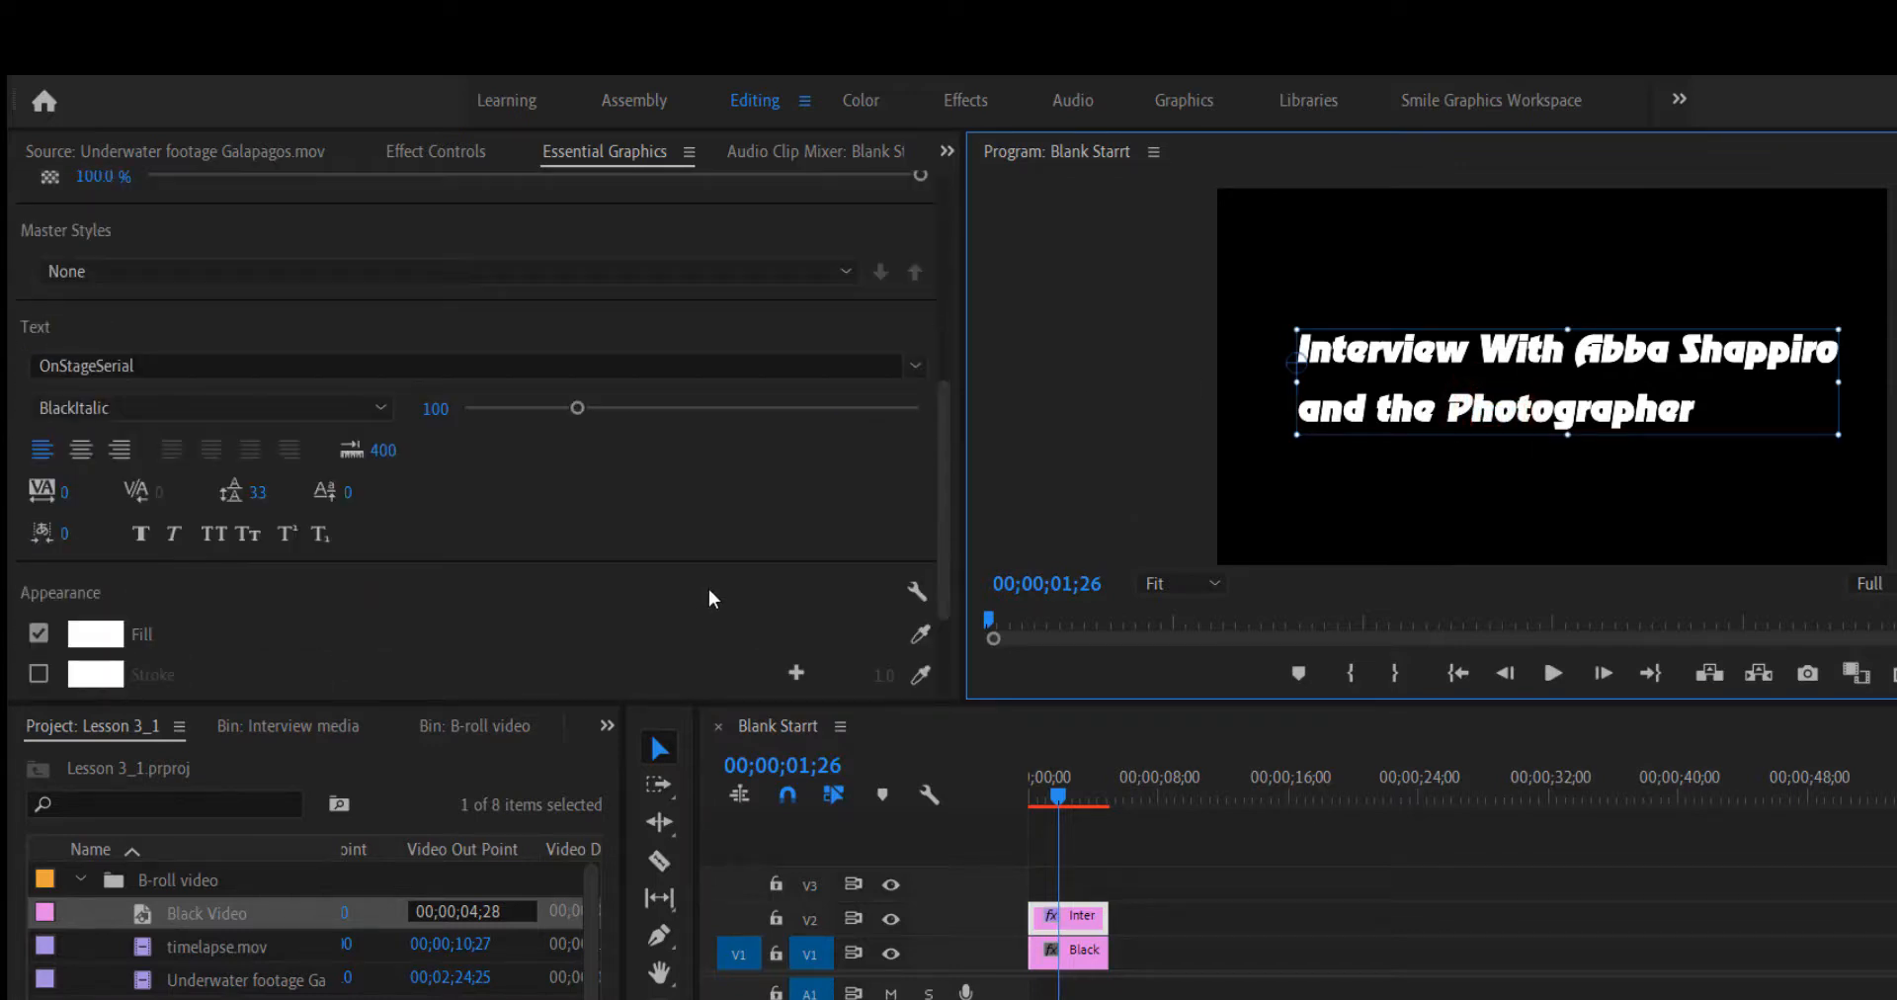
# Try black and B28181 as the title's fill colour, closing the colour picker without applying either
pyautogui.click(111, 522)
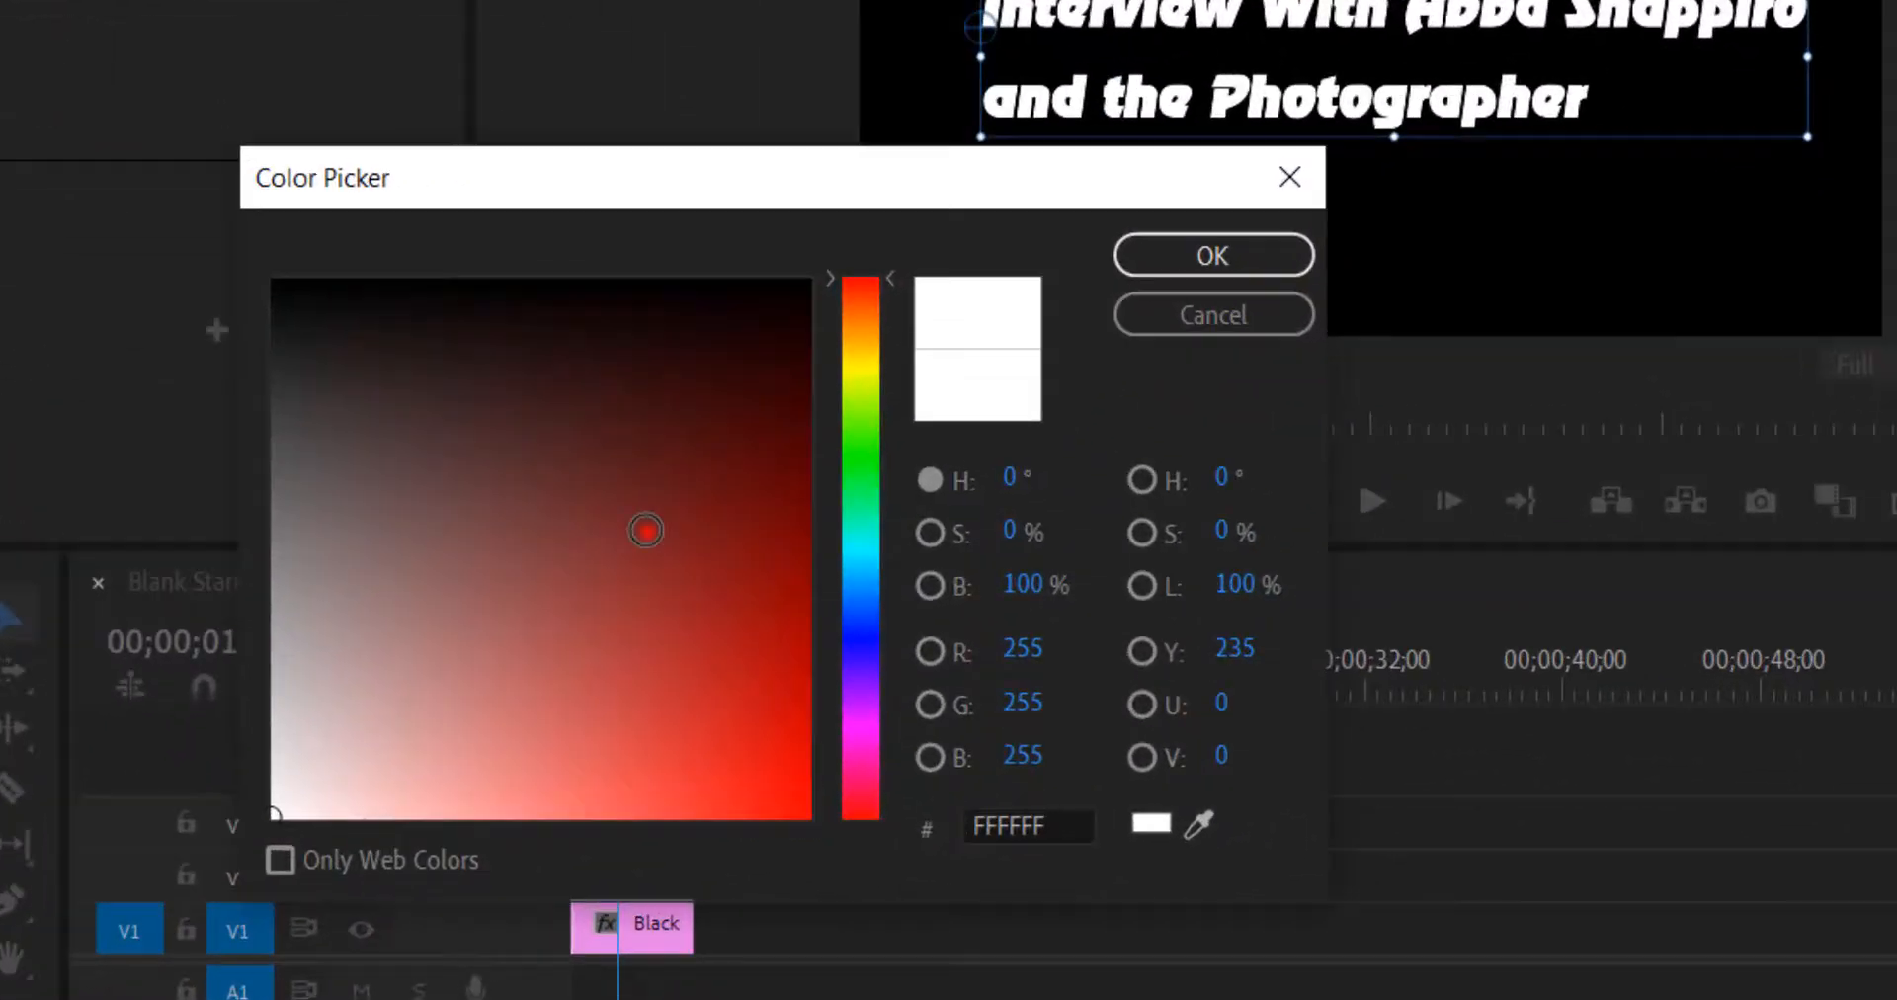
pyautogui.moveTo(646, 530)
pyautogui.mouseDown()
pyautogui.moveTo(731, 372)
pyautogui.moveTo(807, 289)
pyautogui.moveTo(273, 729)
pyautogui.moveTo(316, 790)
pyautogui.moveTo(182, 796)
pyautogui.moveTo(728, 288)
pyautogui.moveTo(39, 98)
pyautogui.mouseUp()
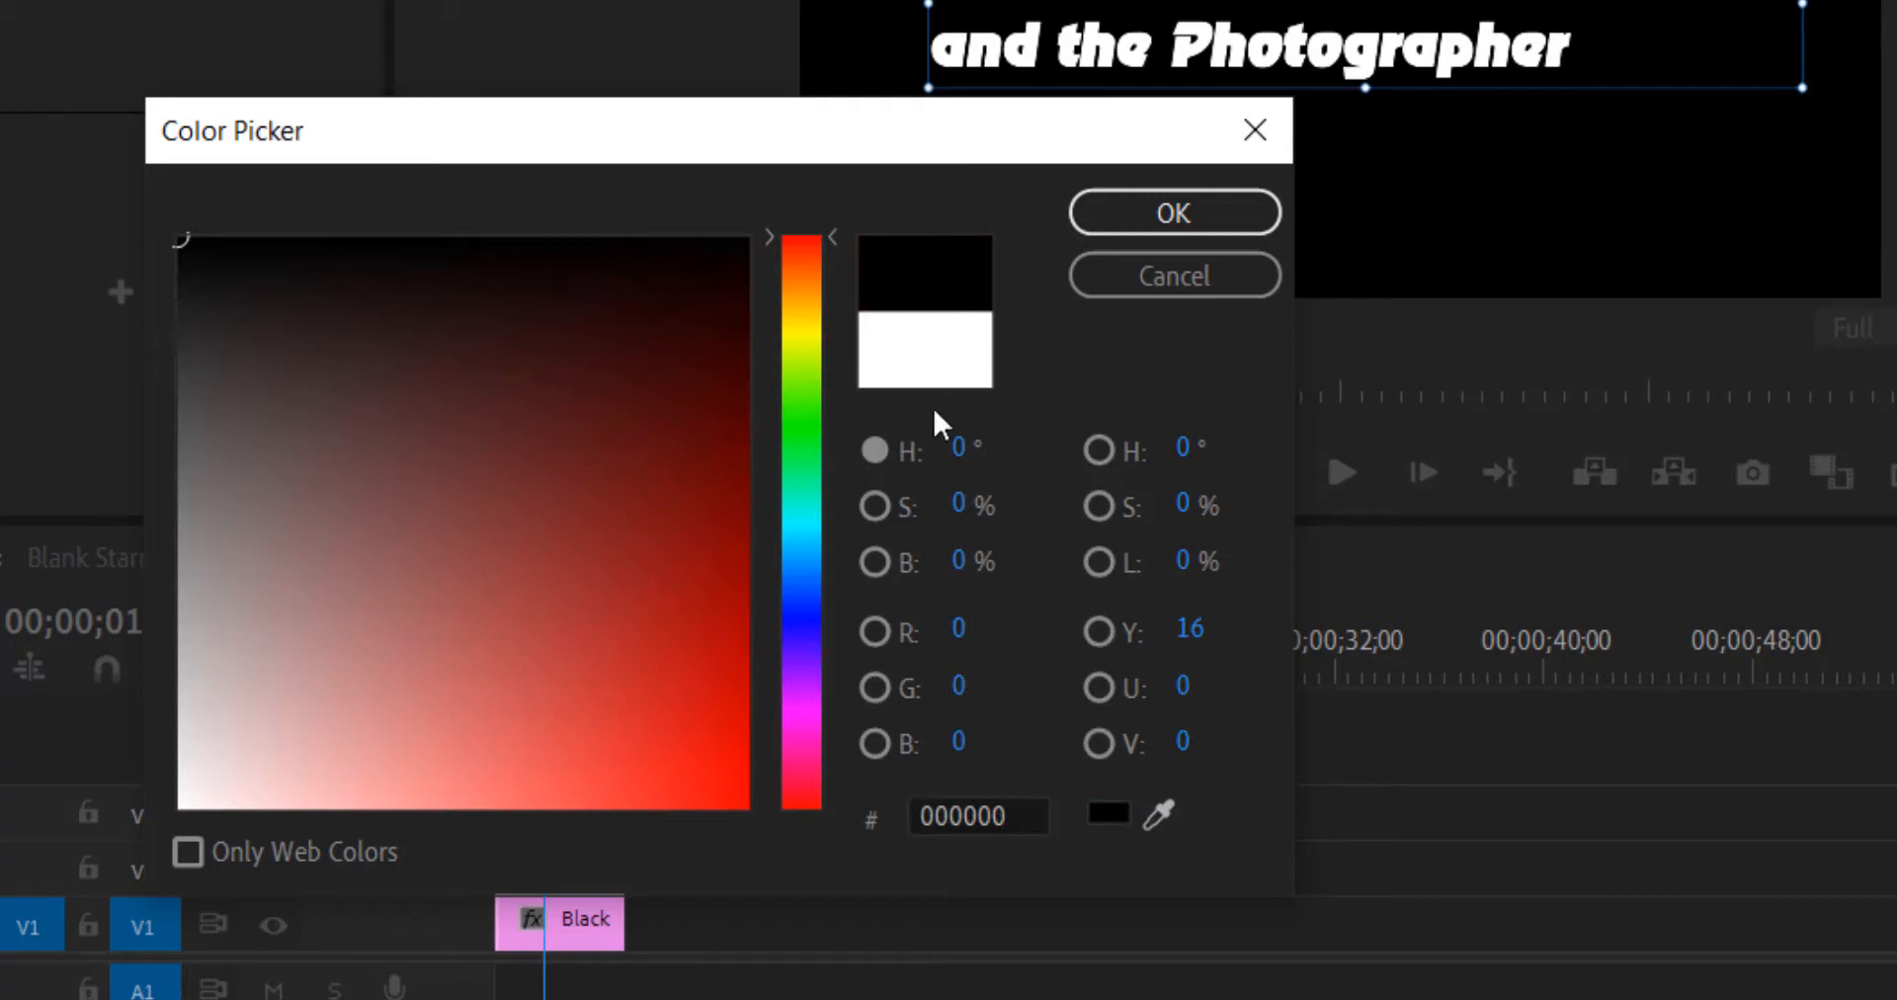
pyautogui.click(978, 816)
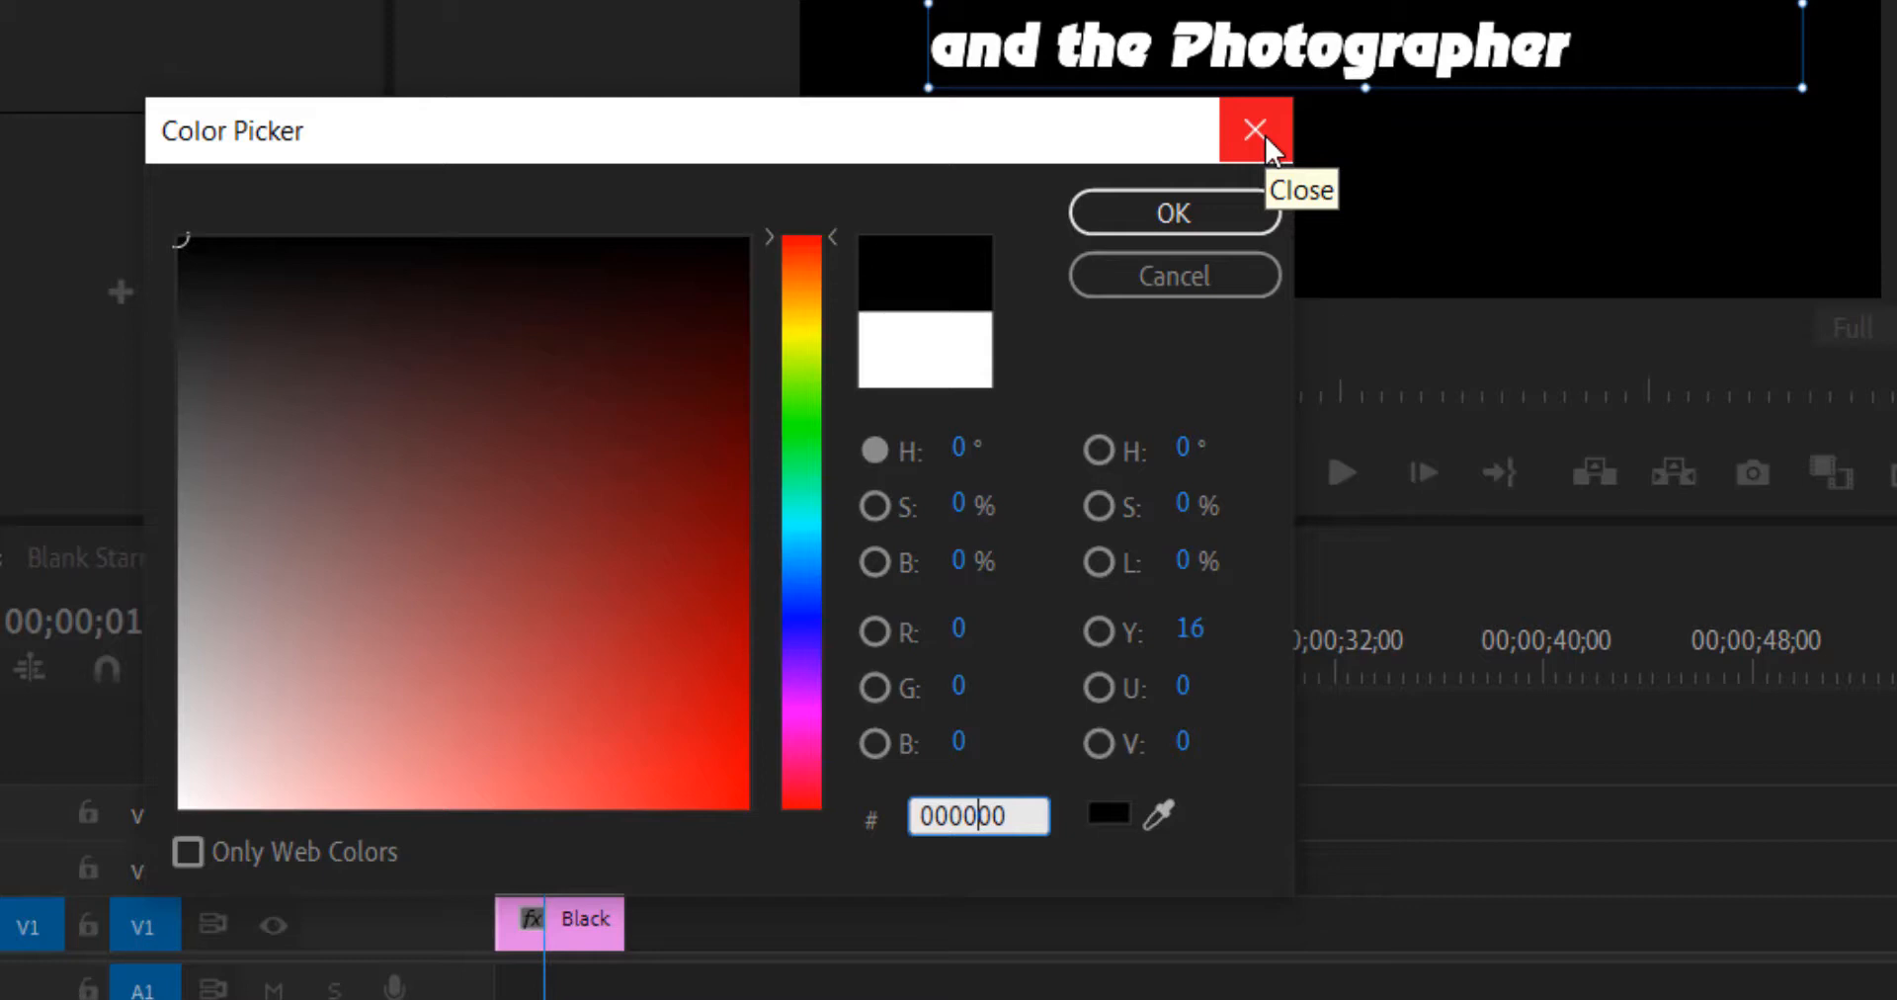
pyautogui.moveTo(531, 526)
pyautogui.mouseDown()
pyautogui.moveTo(300, 669)
pyautogui.moveTo(284, 619)
pyautogui.moveTo(275, 669)
pyautogui.moveTo(372, 746)
pyautogui.moveTo(393, 729)
pyautogui.moveTo(338, 606)
pyautogui.moveTo(309, 619)
pyautogui.moveTo(334, 634)
pyautogui.mouseUp()
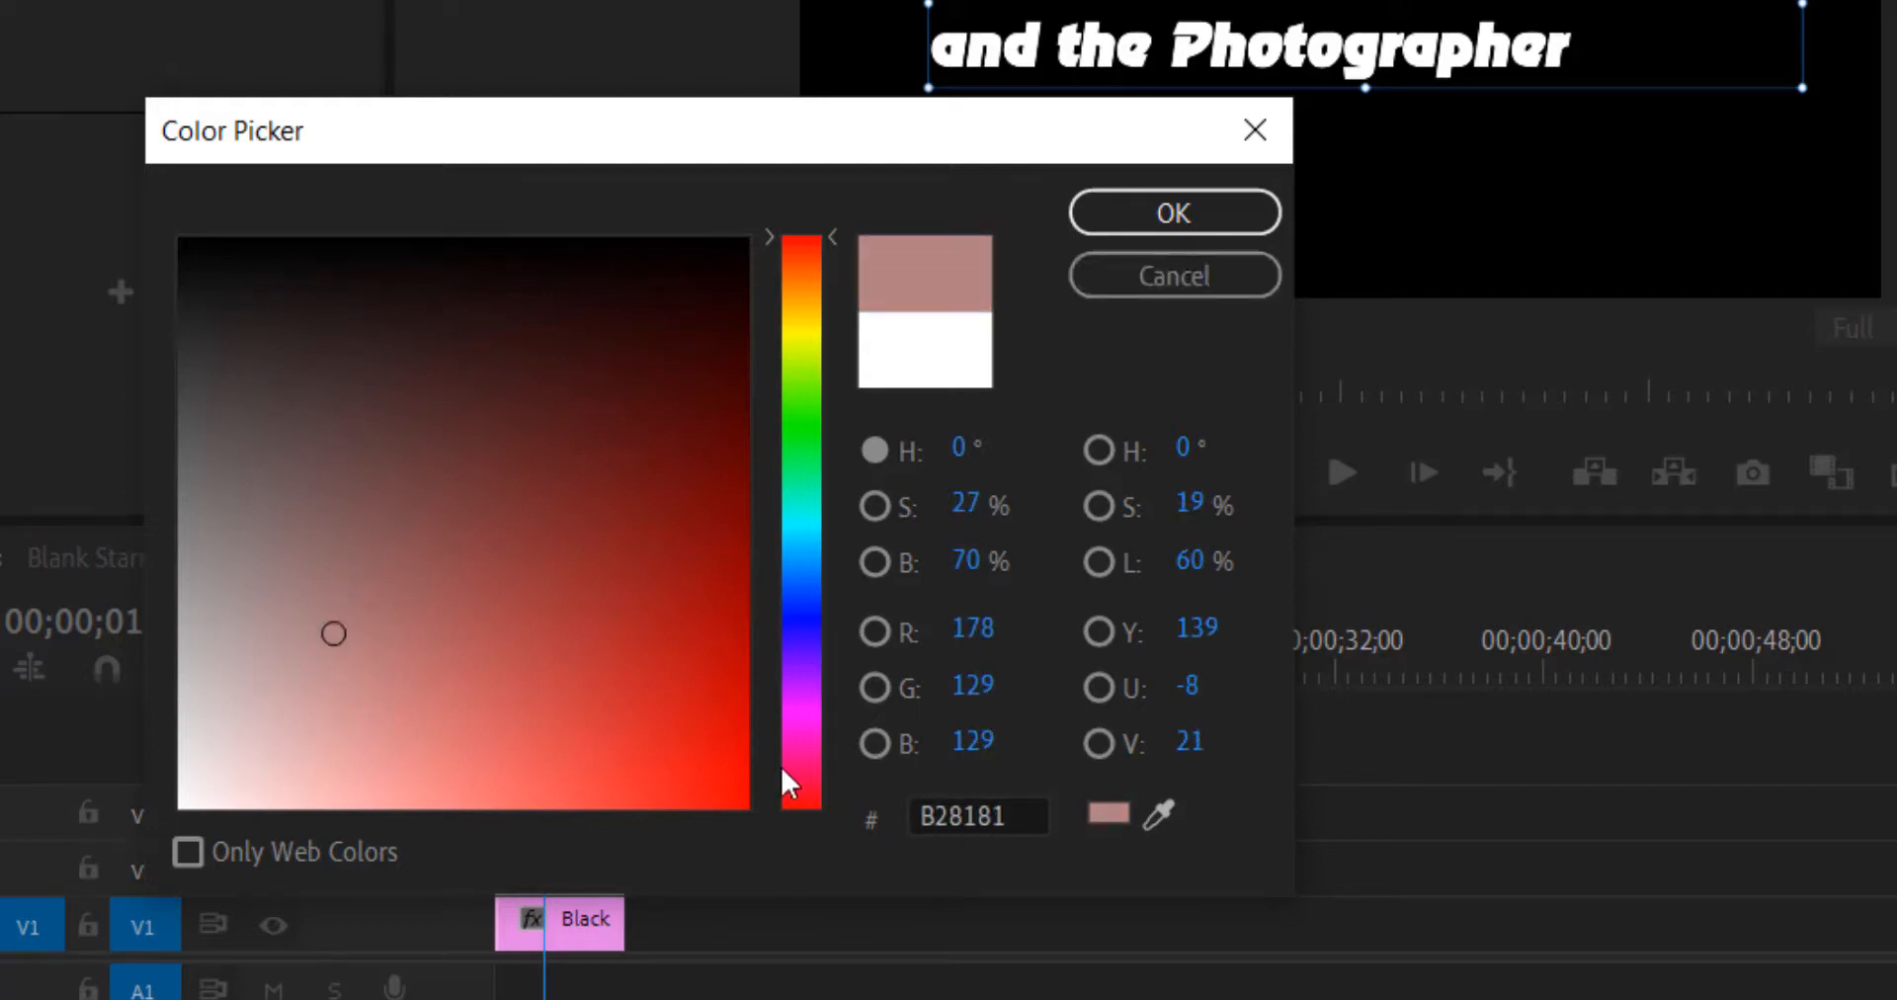
pyautogui.click(944, 812)
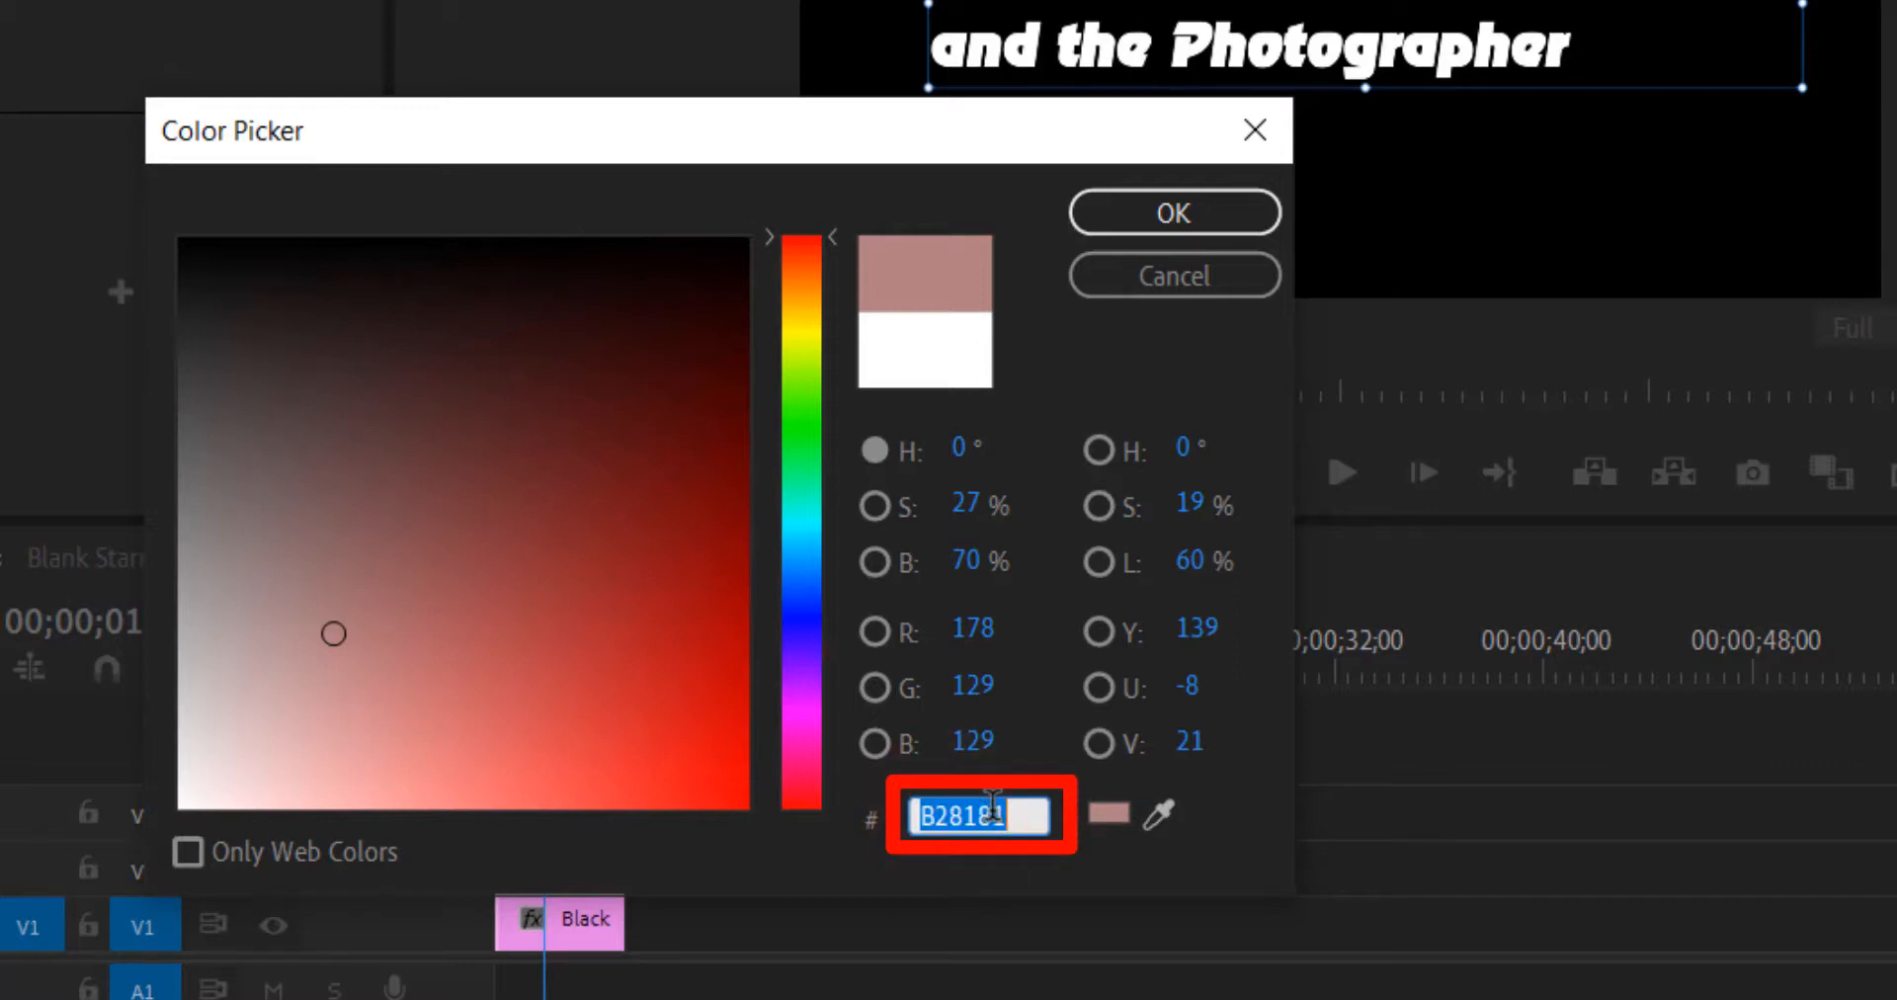
pyautogui.click(998, 810)
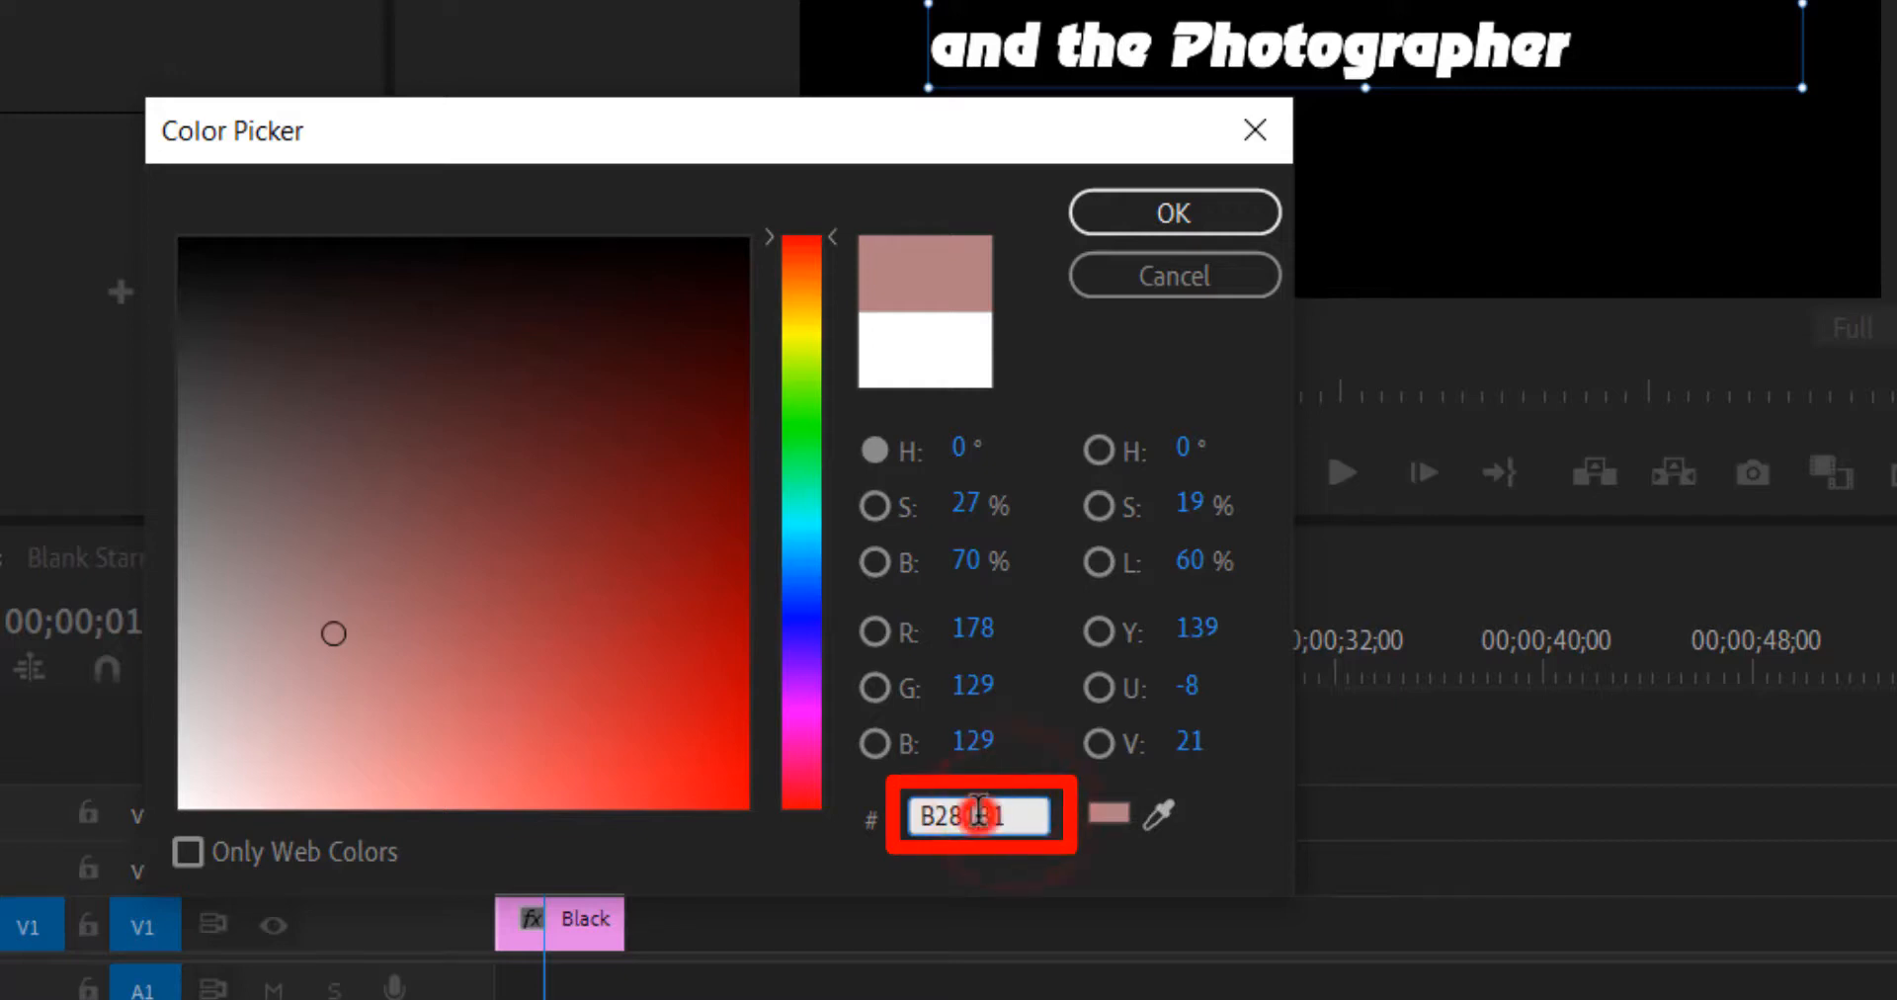
pyautogui.click(1252, 131)
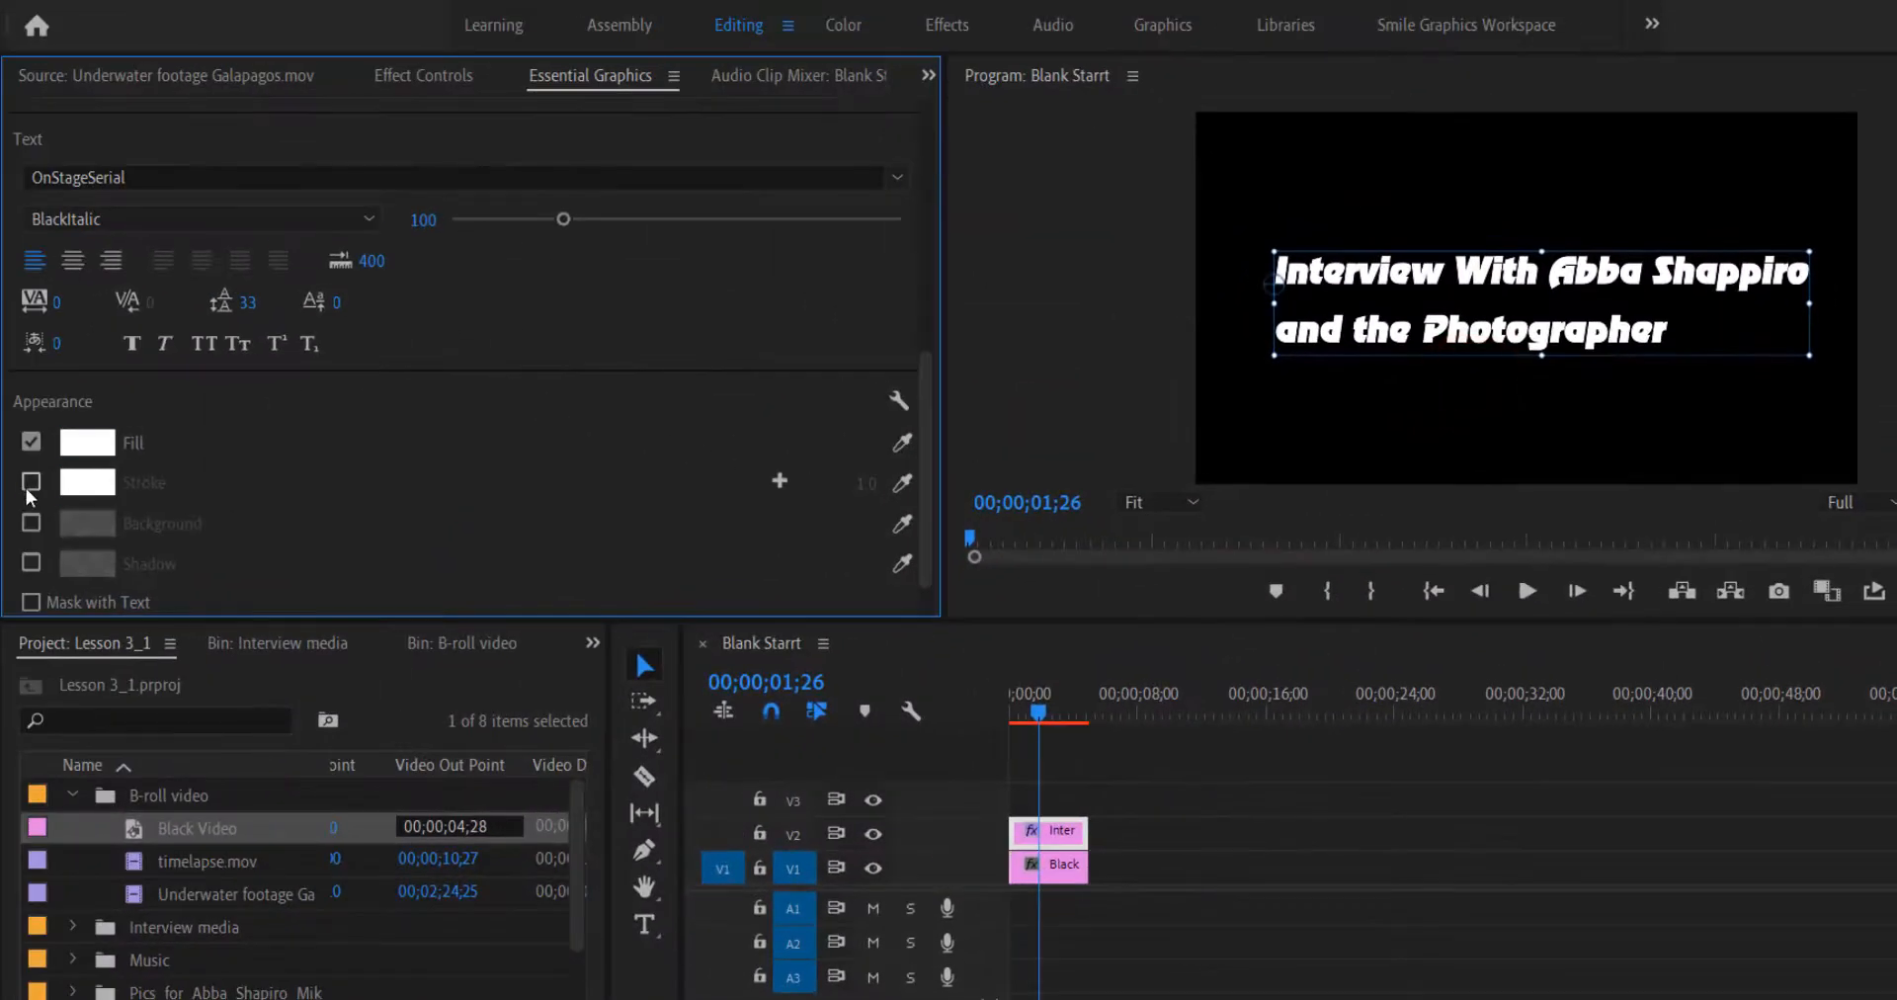
# Try a stroke and a dark red background on the title text, switching each one off again
pyautogui.click(30, 484)
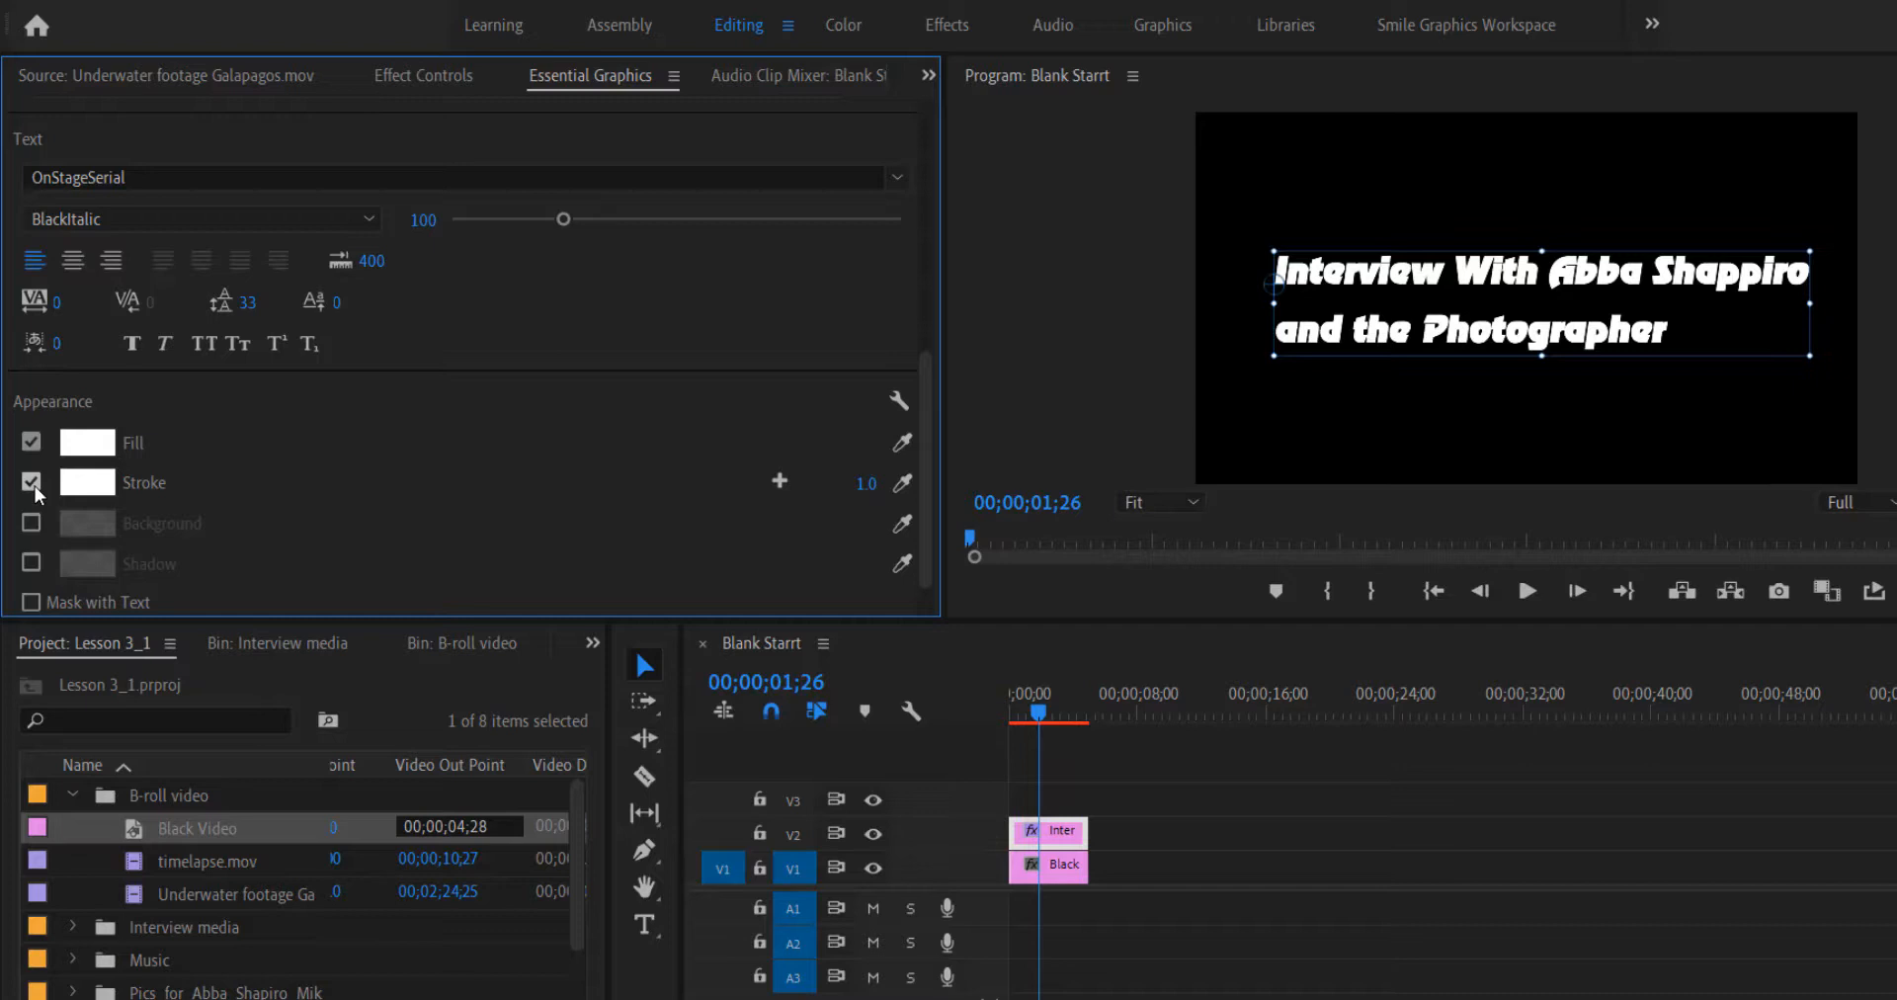
pyautogui.click(32, 482)
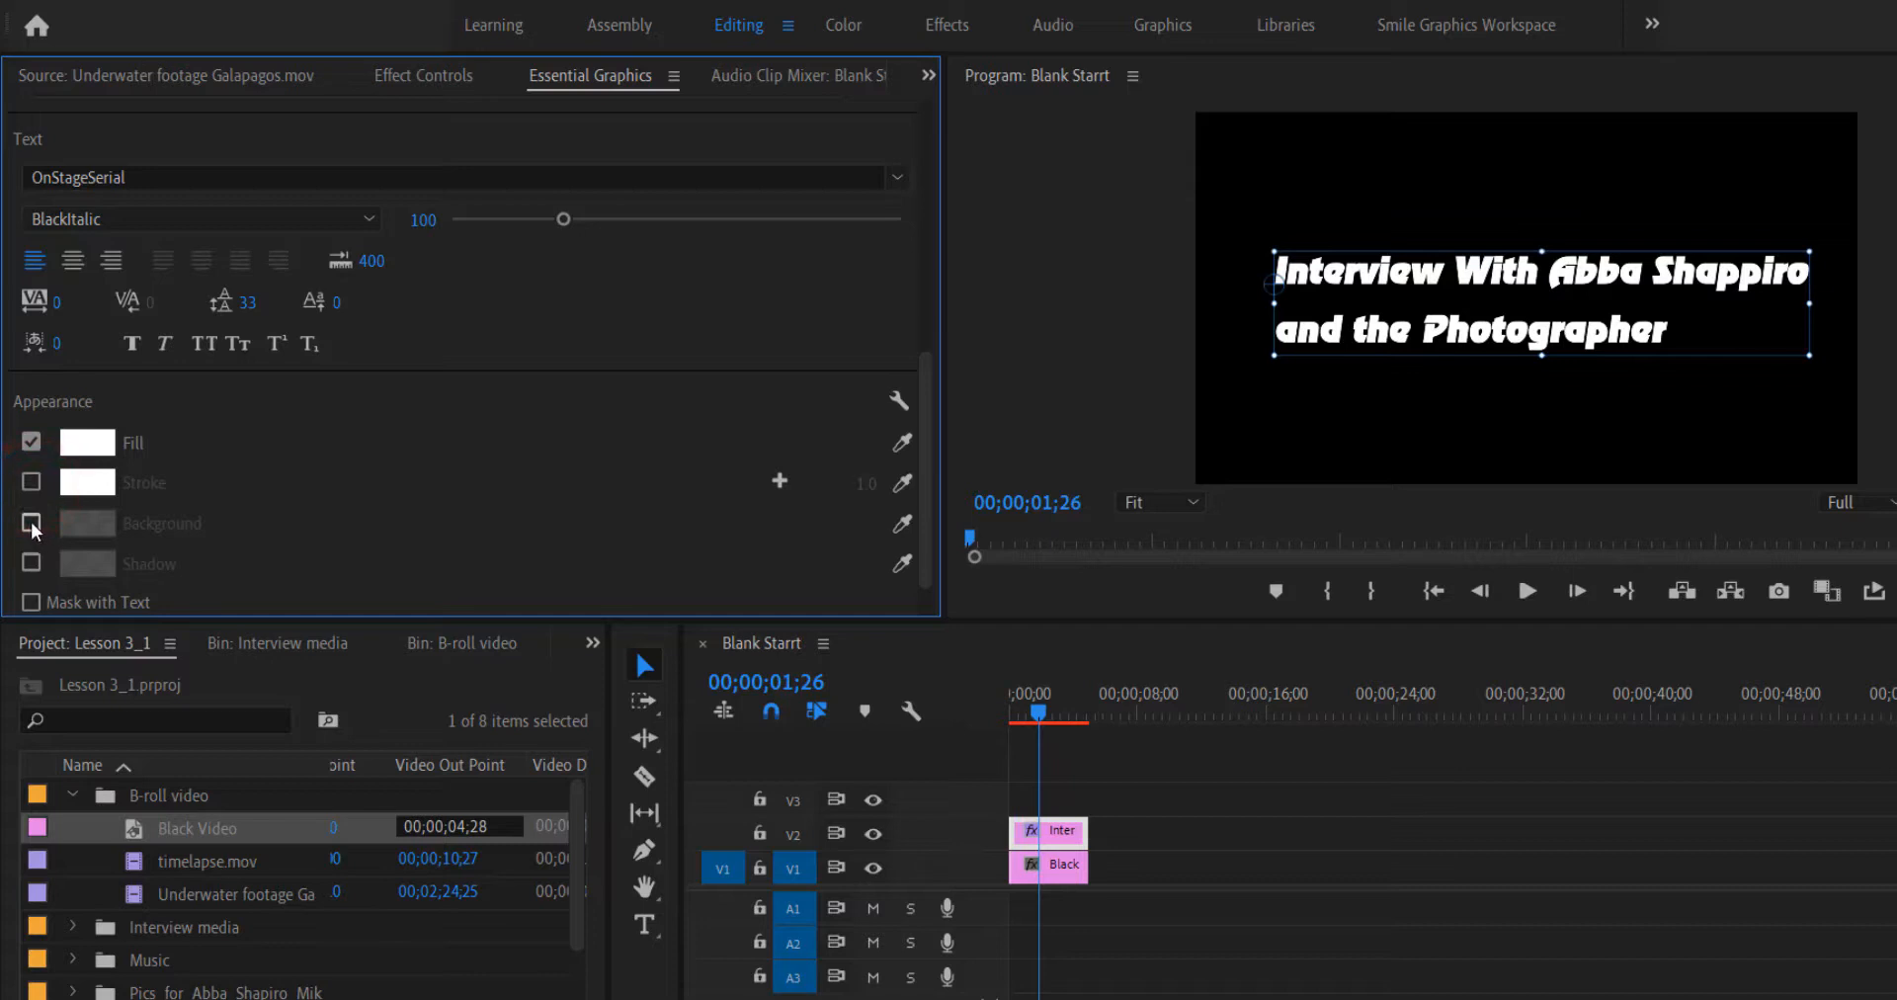
pyautogui.click(31, 524)
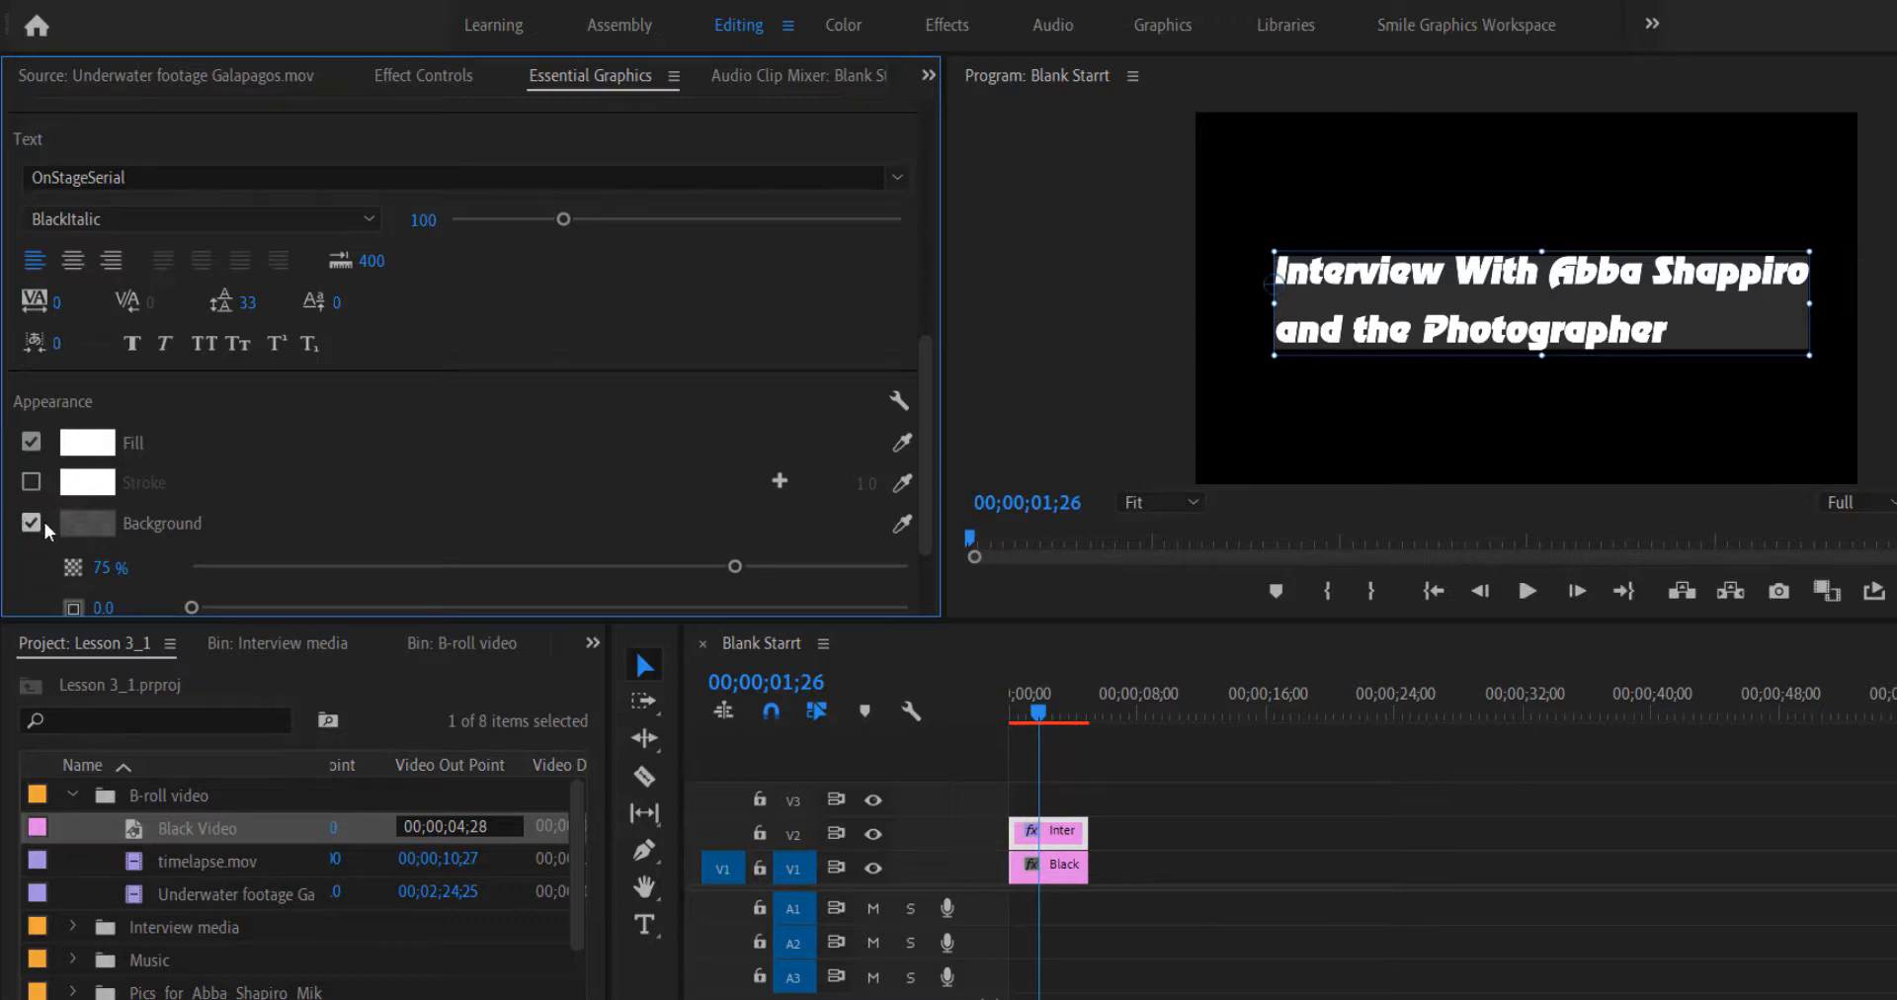
pyautogui.click(87, 522)
pyautogui.moveTo(939, 579); pyautogui.dragTo(1131, 618)
pyautogui.click(1423, 432)
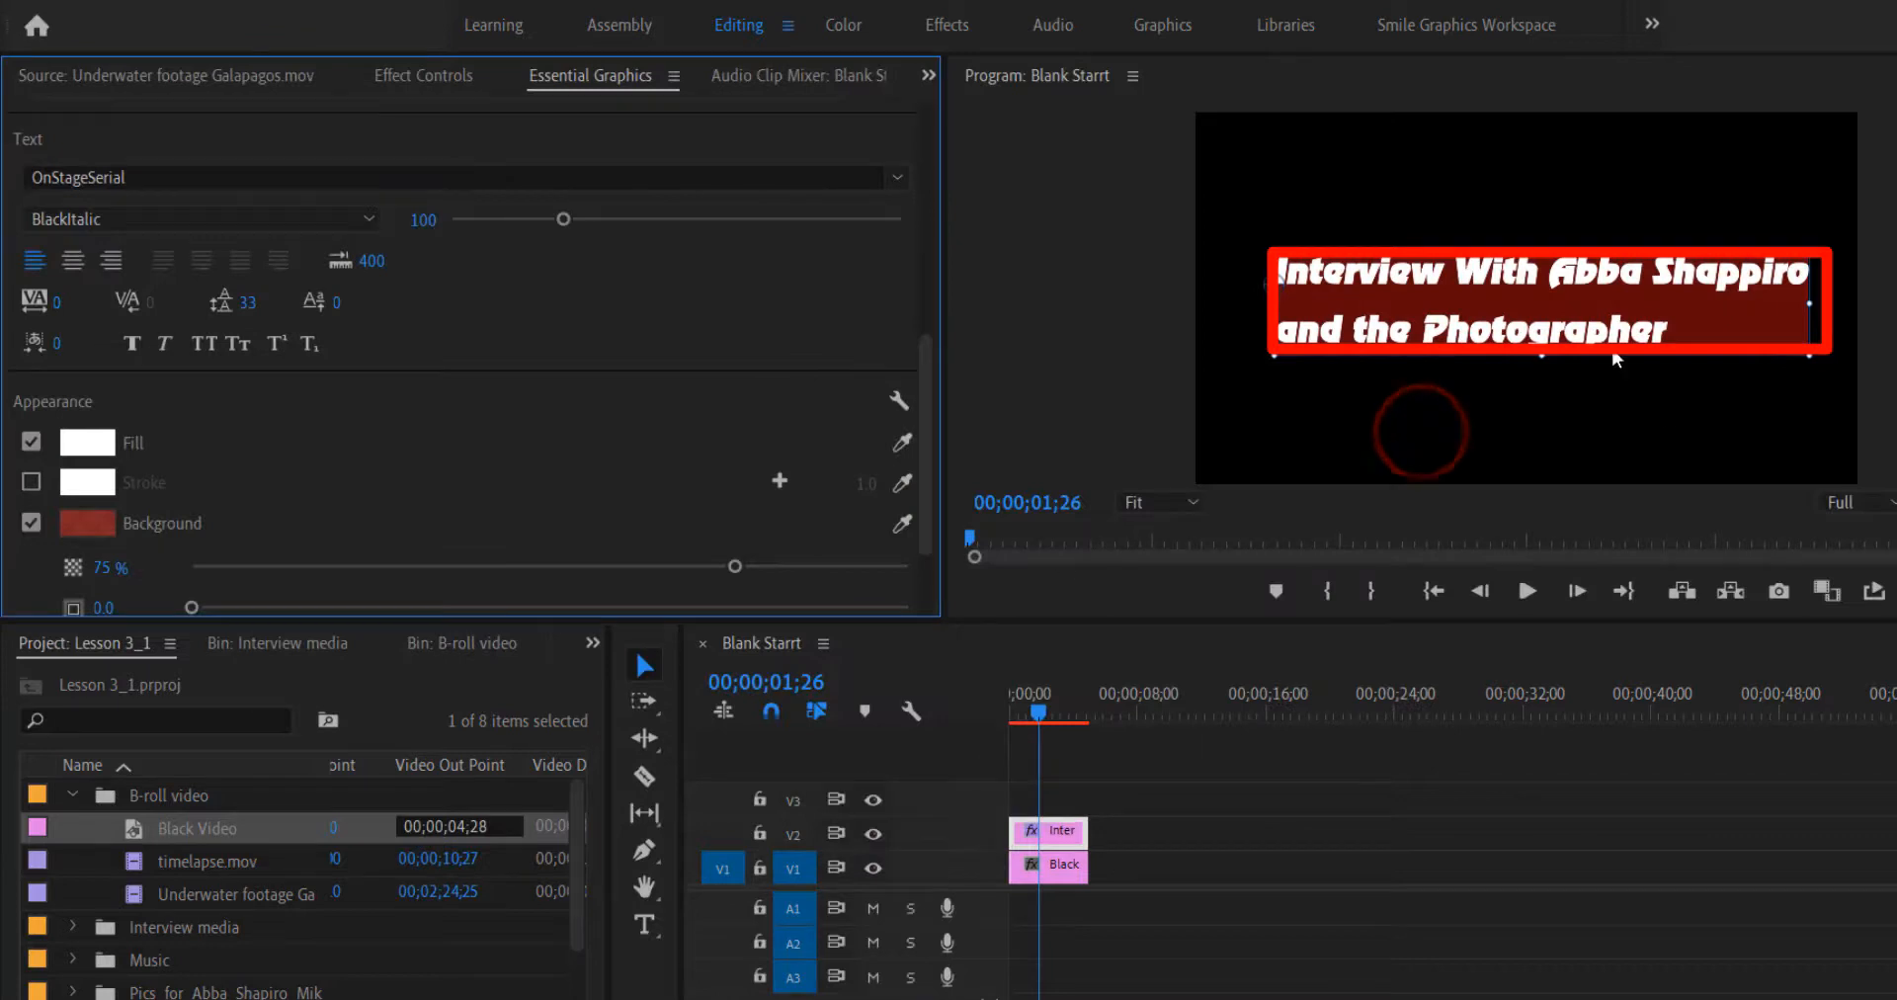
pyautogui.click(31, 523)
pyautogui.scroll(-1, 345, 456)
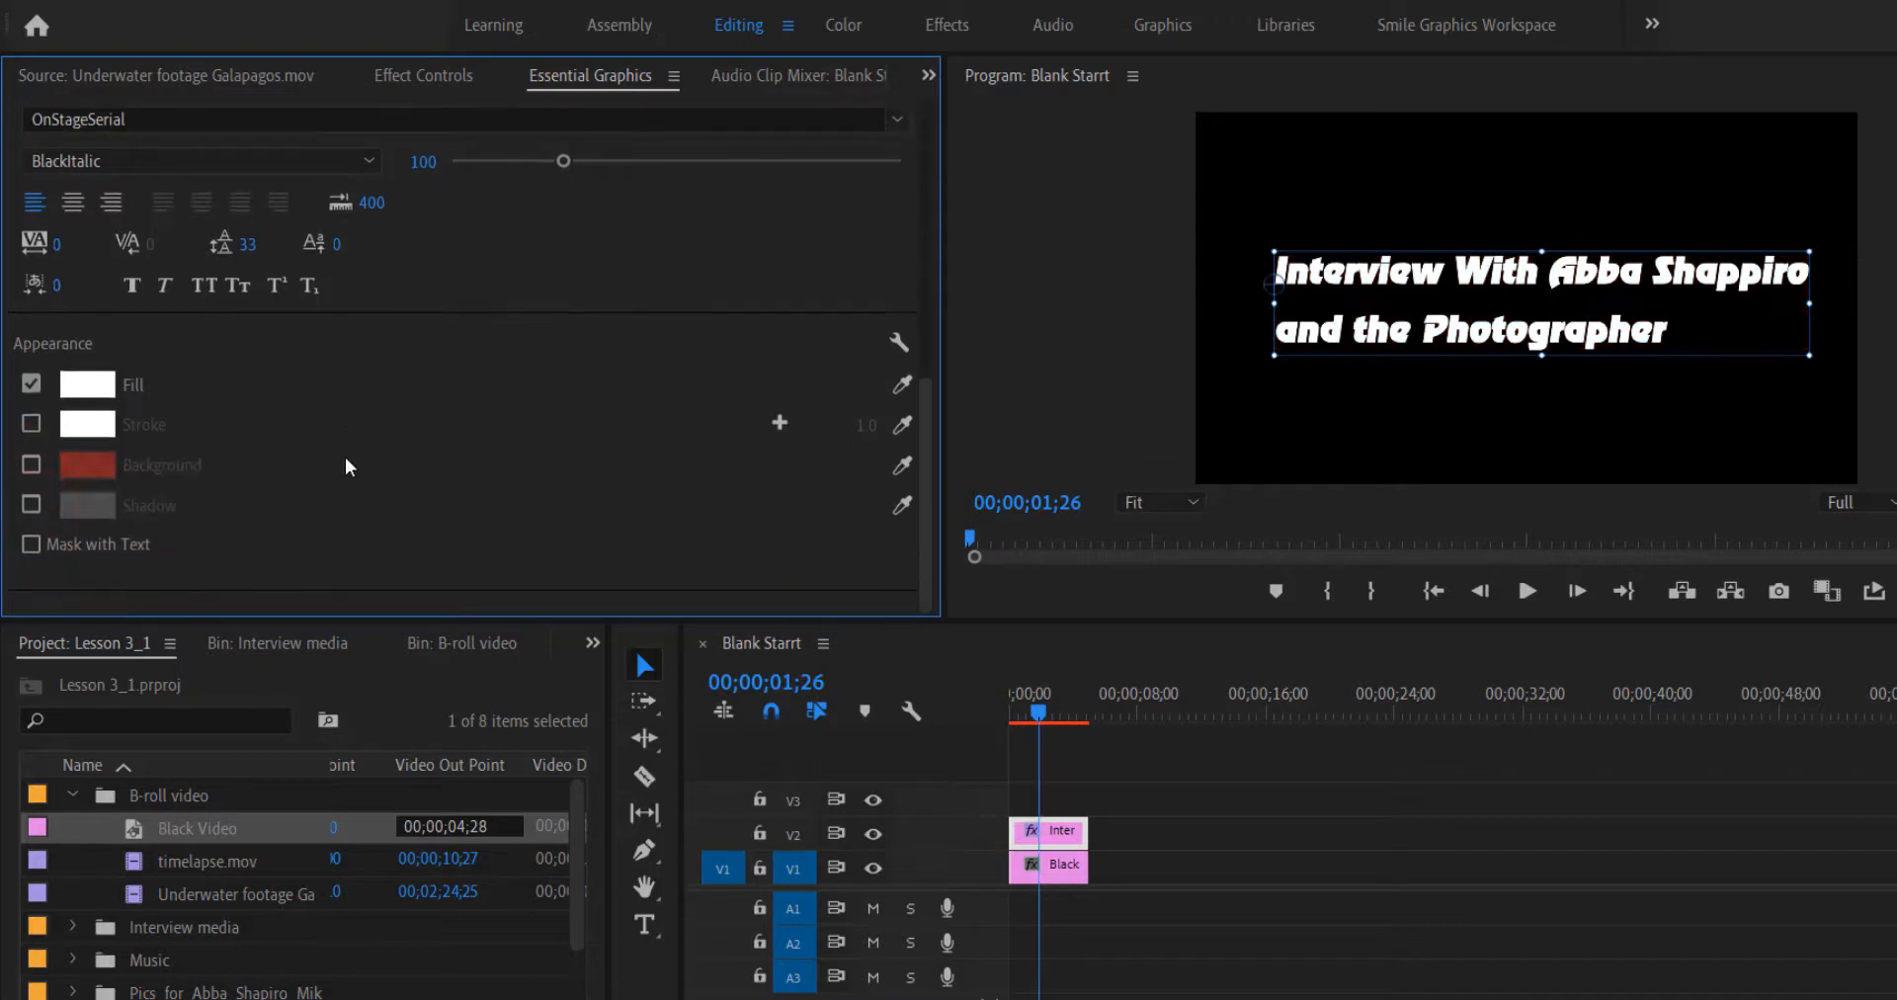
# Try a bright red shadow on the title text and switch it off again
pyautogui.click(30, 505)
pyautogui.click(103, 506)
pyautogui.click(909, 579)
pyautogui.click(1437, 430)
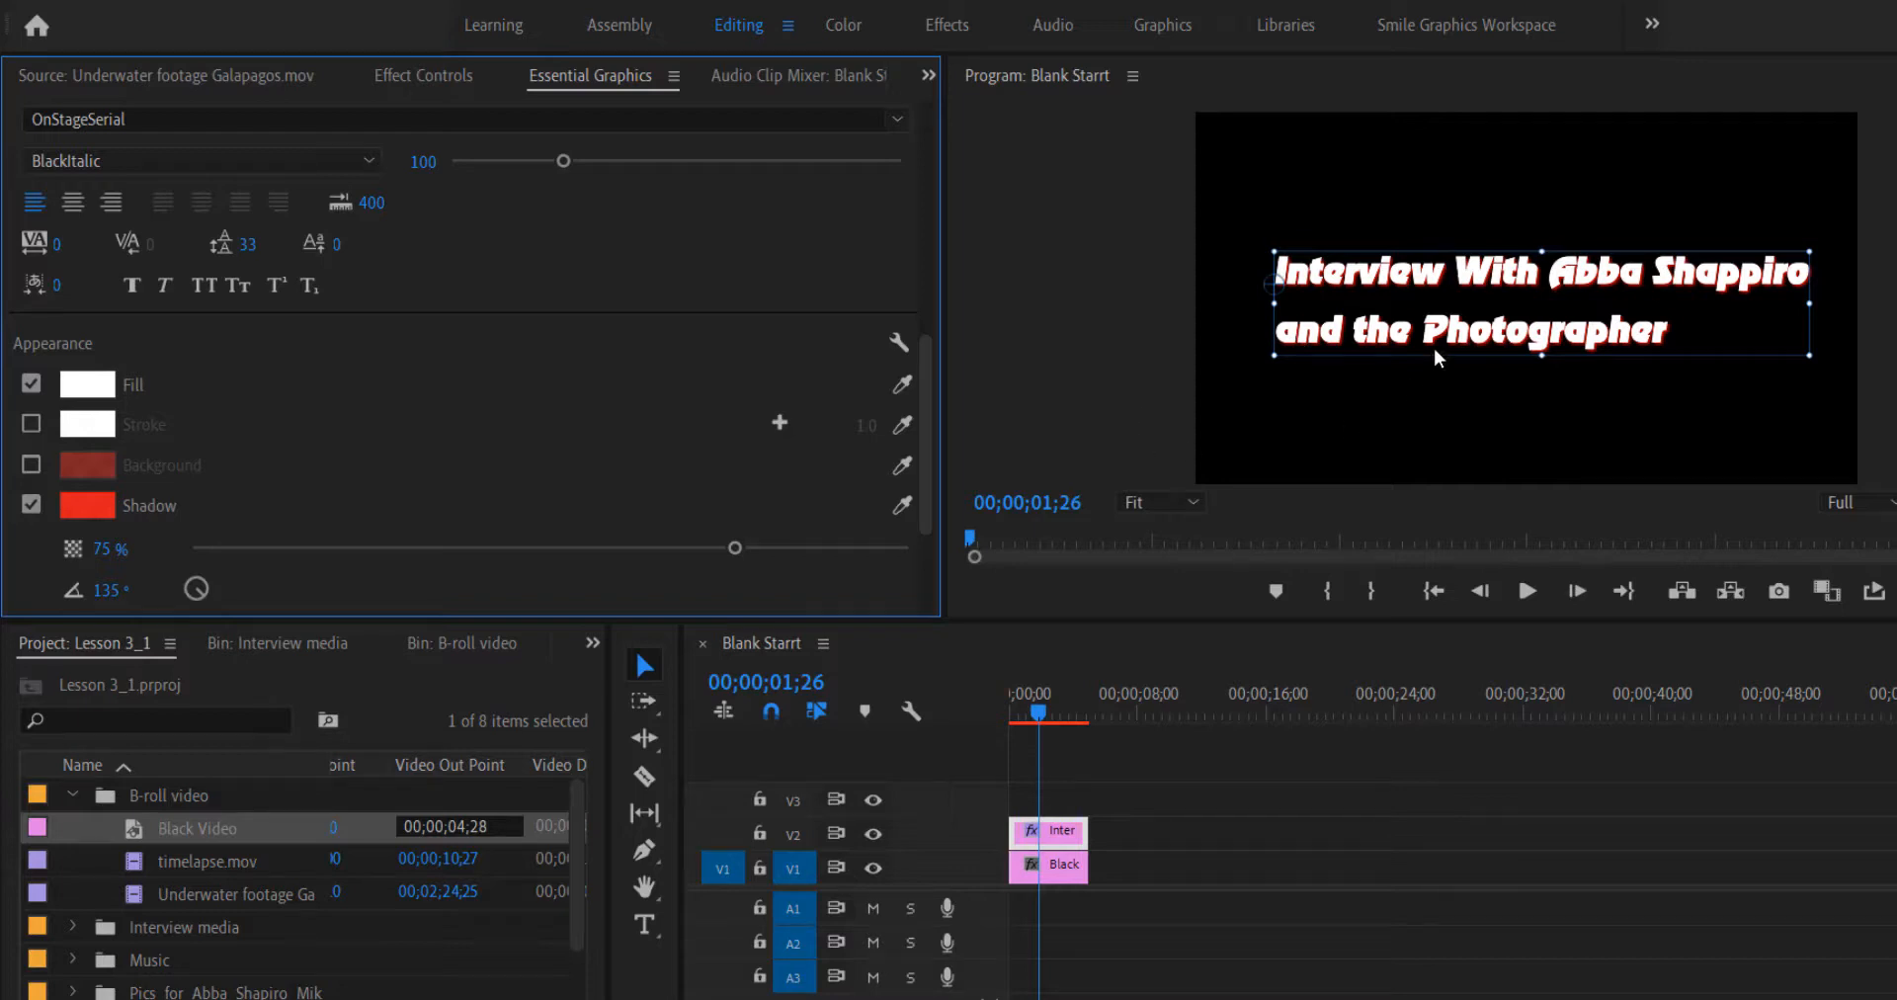
pyautogui.click(34, 504)
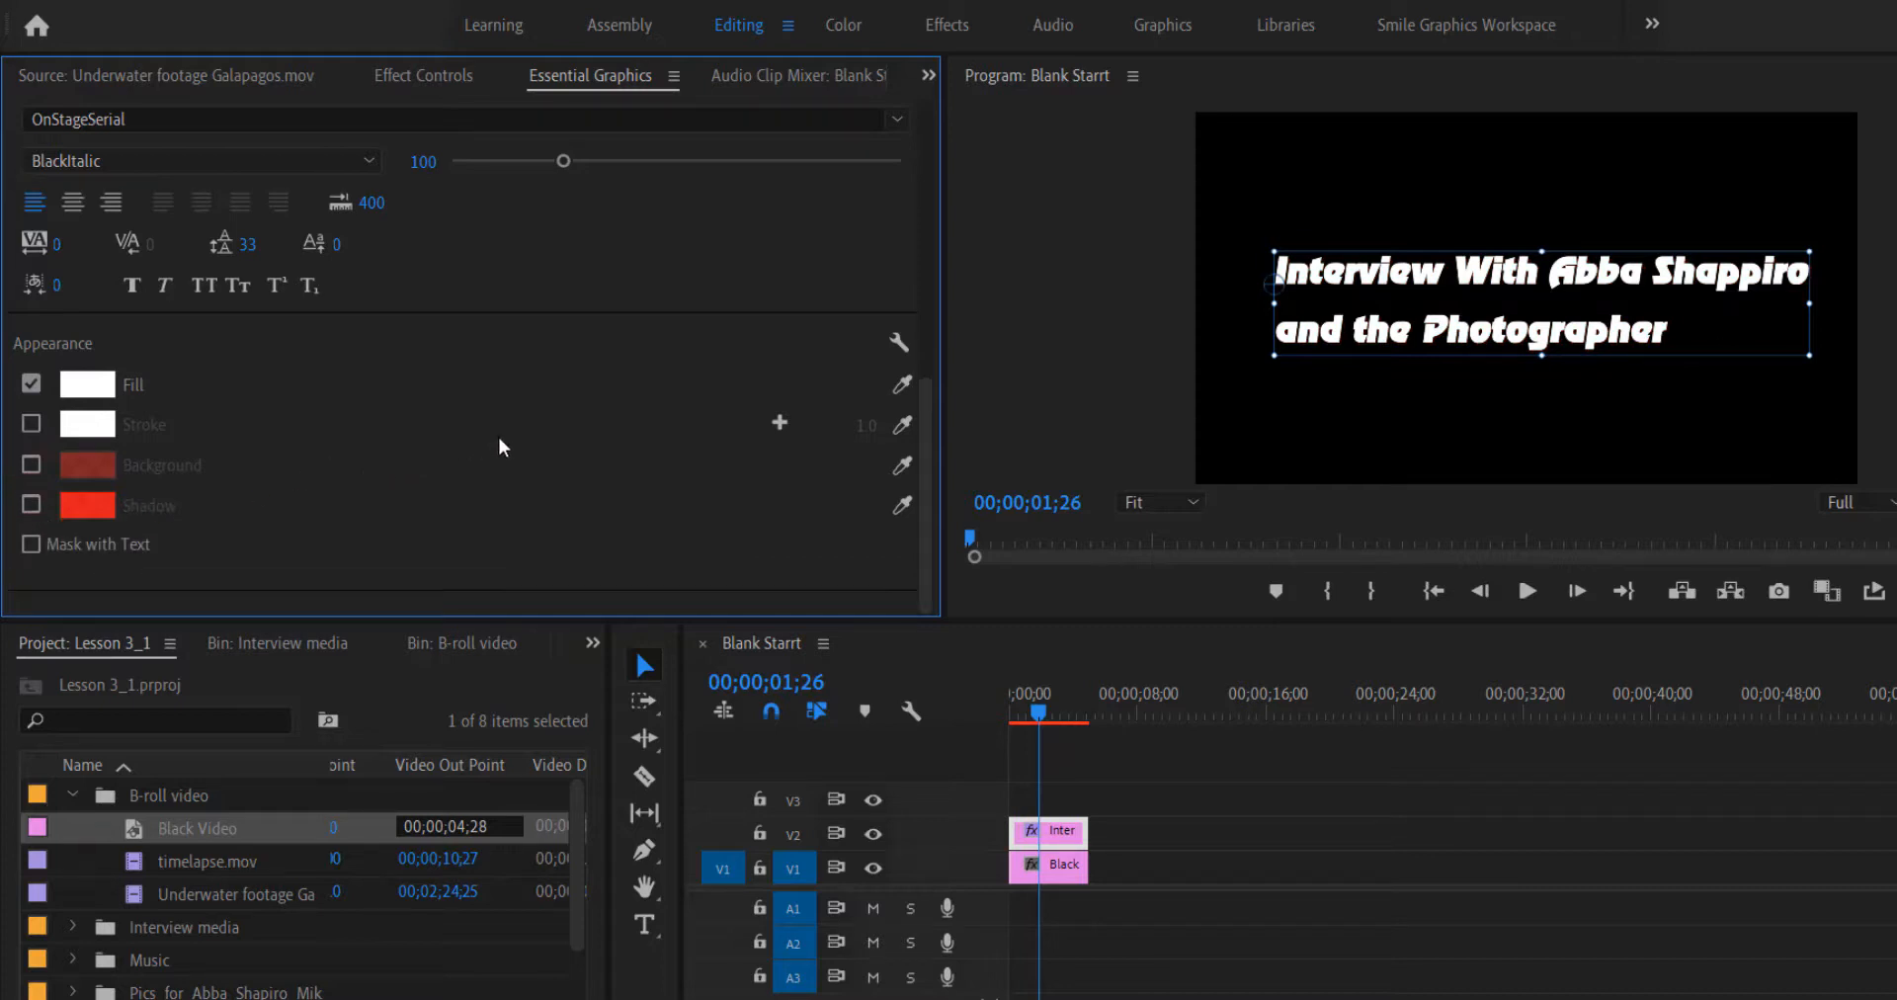
# Add a full stop after "Photographer" at the end of the title using the Type tool
pyautogui.scroll(5, 513, 443)
pyautogui.scroll(-4, 513, 434)
pyautogui.scroll(5, 520, 452)
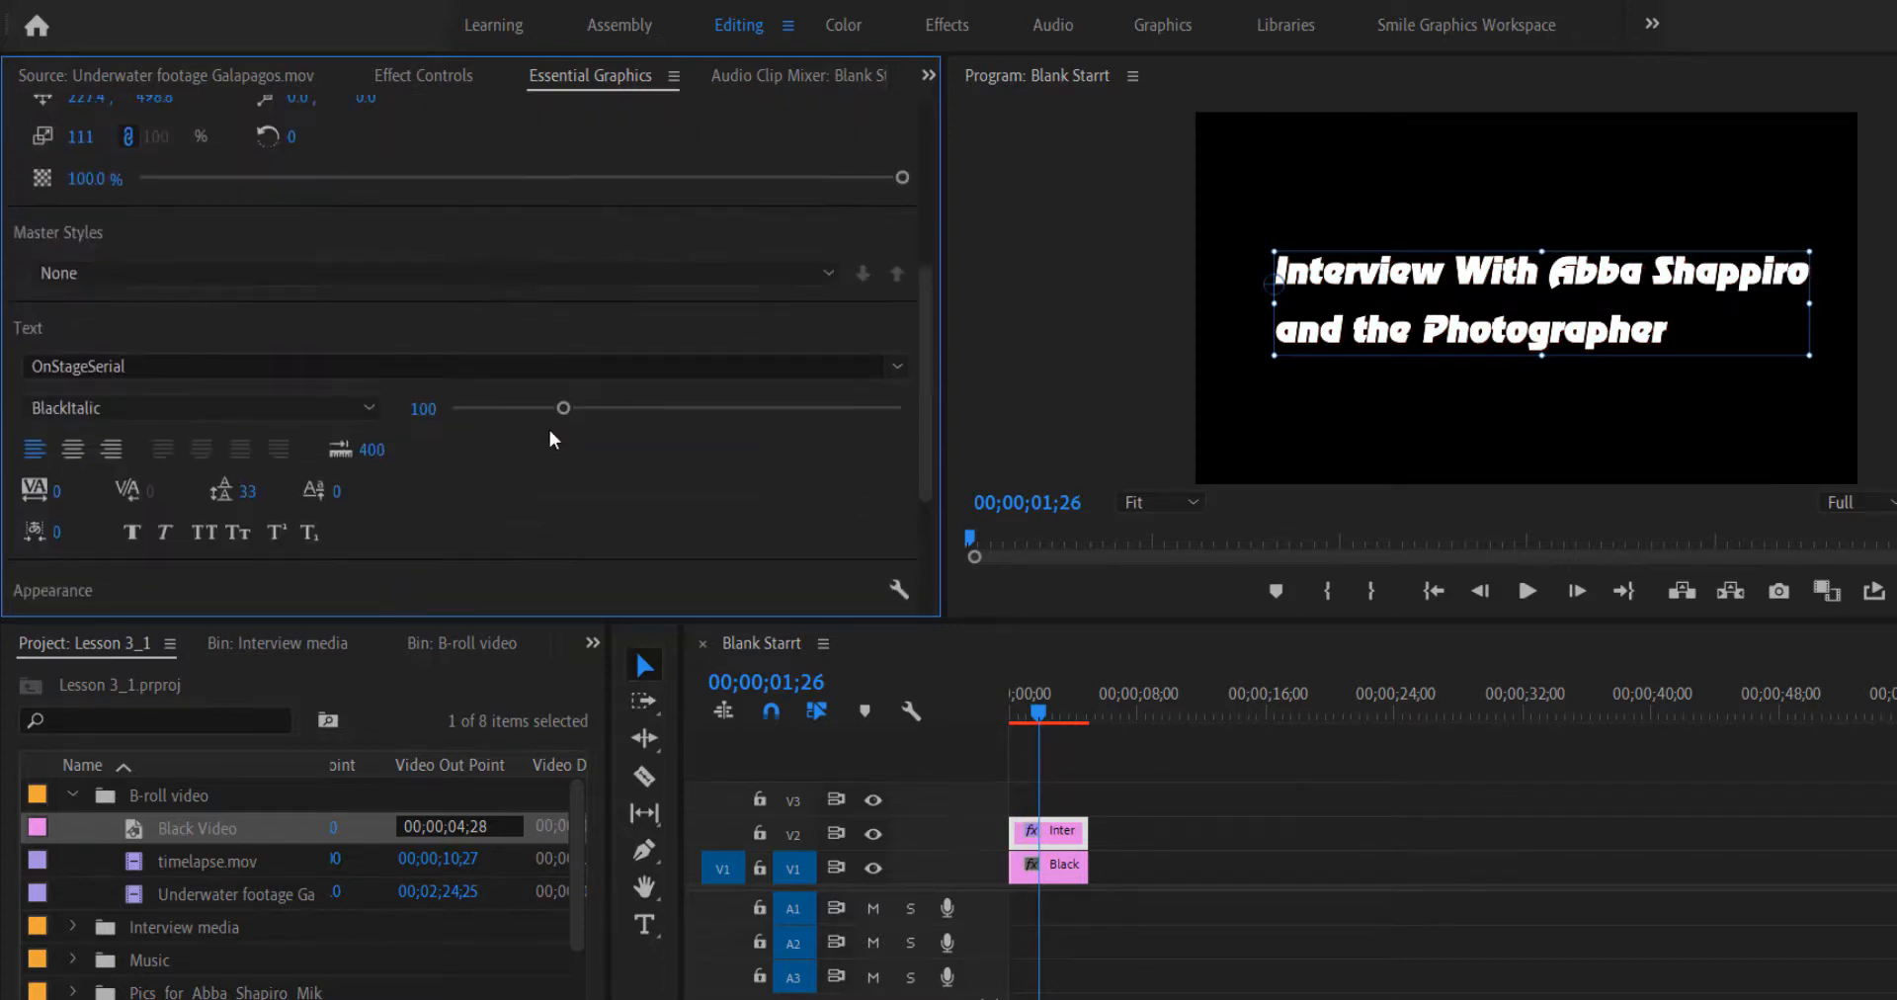
pyautogui.click(640, 925)
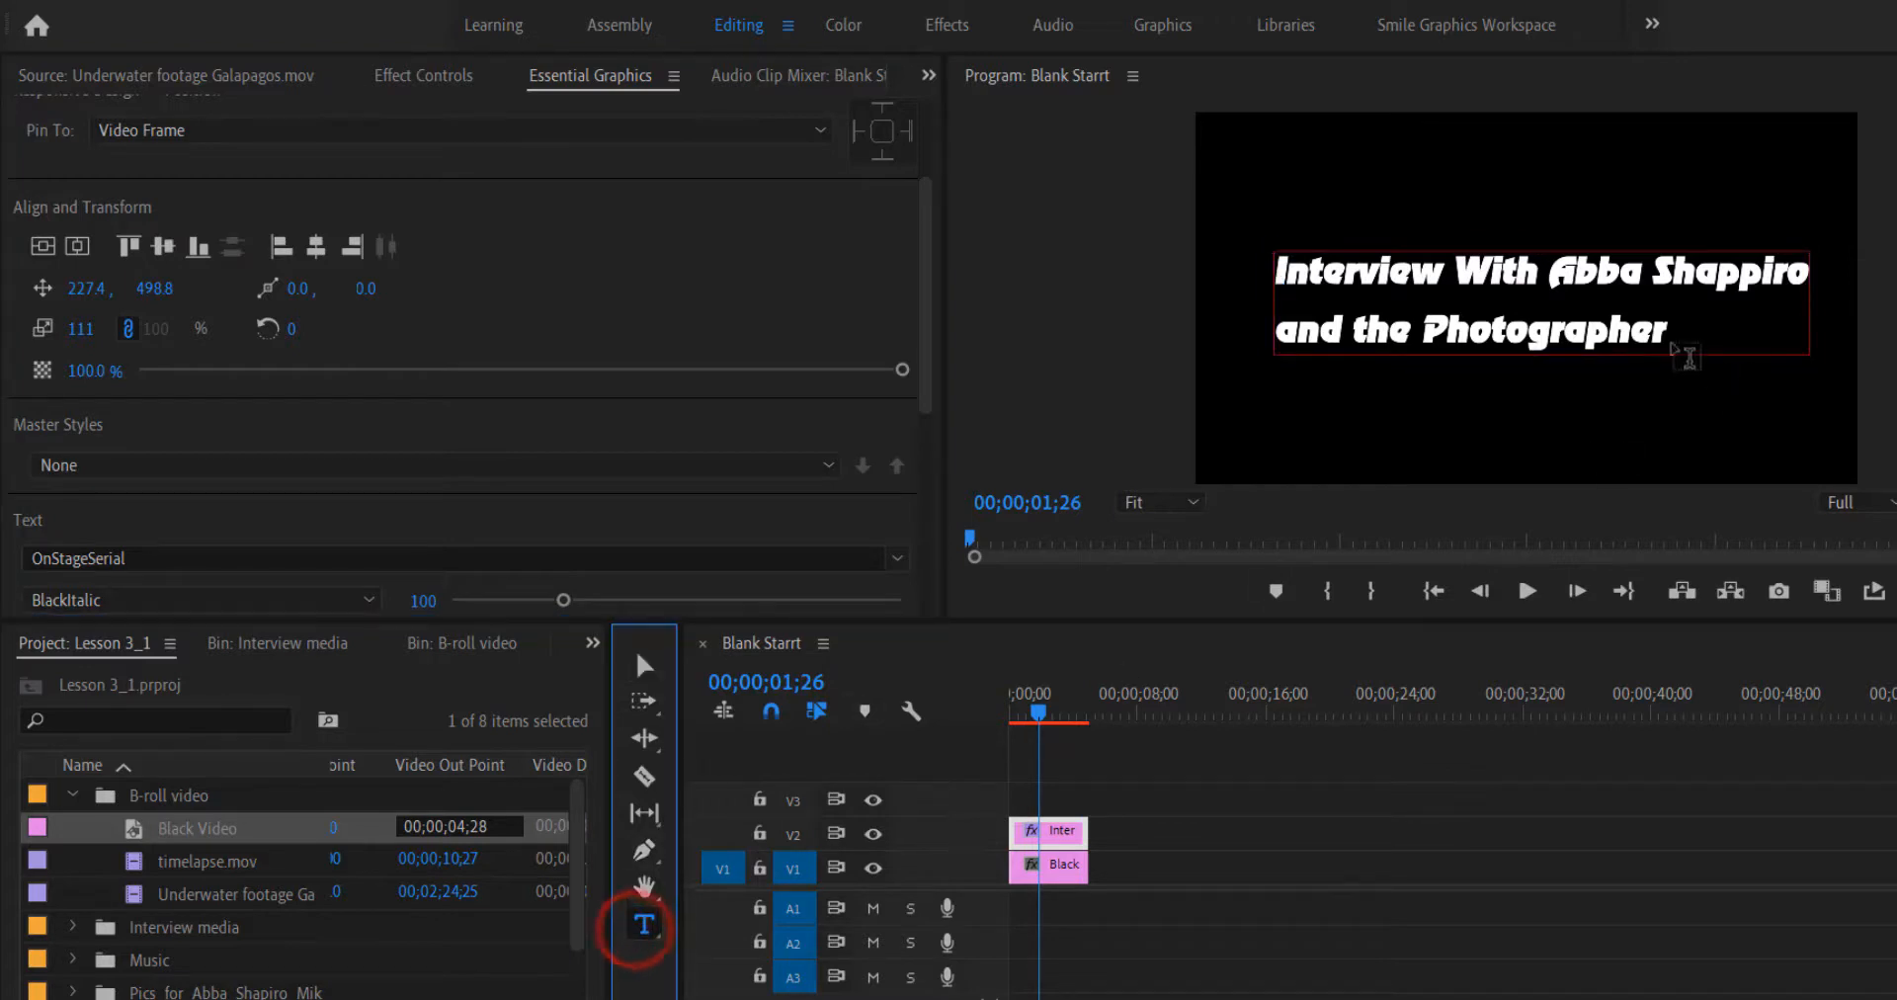
pyautogui.click(1688, 333)
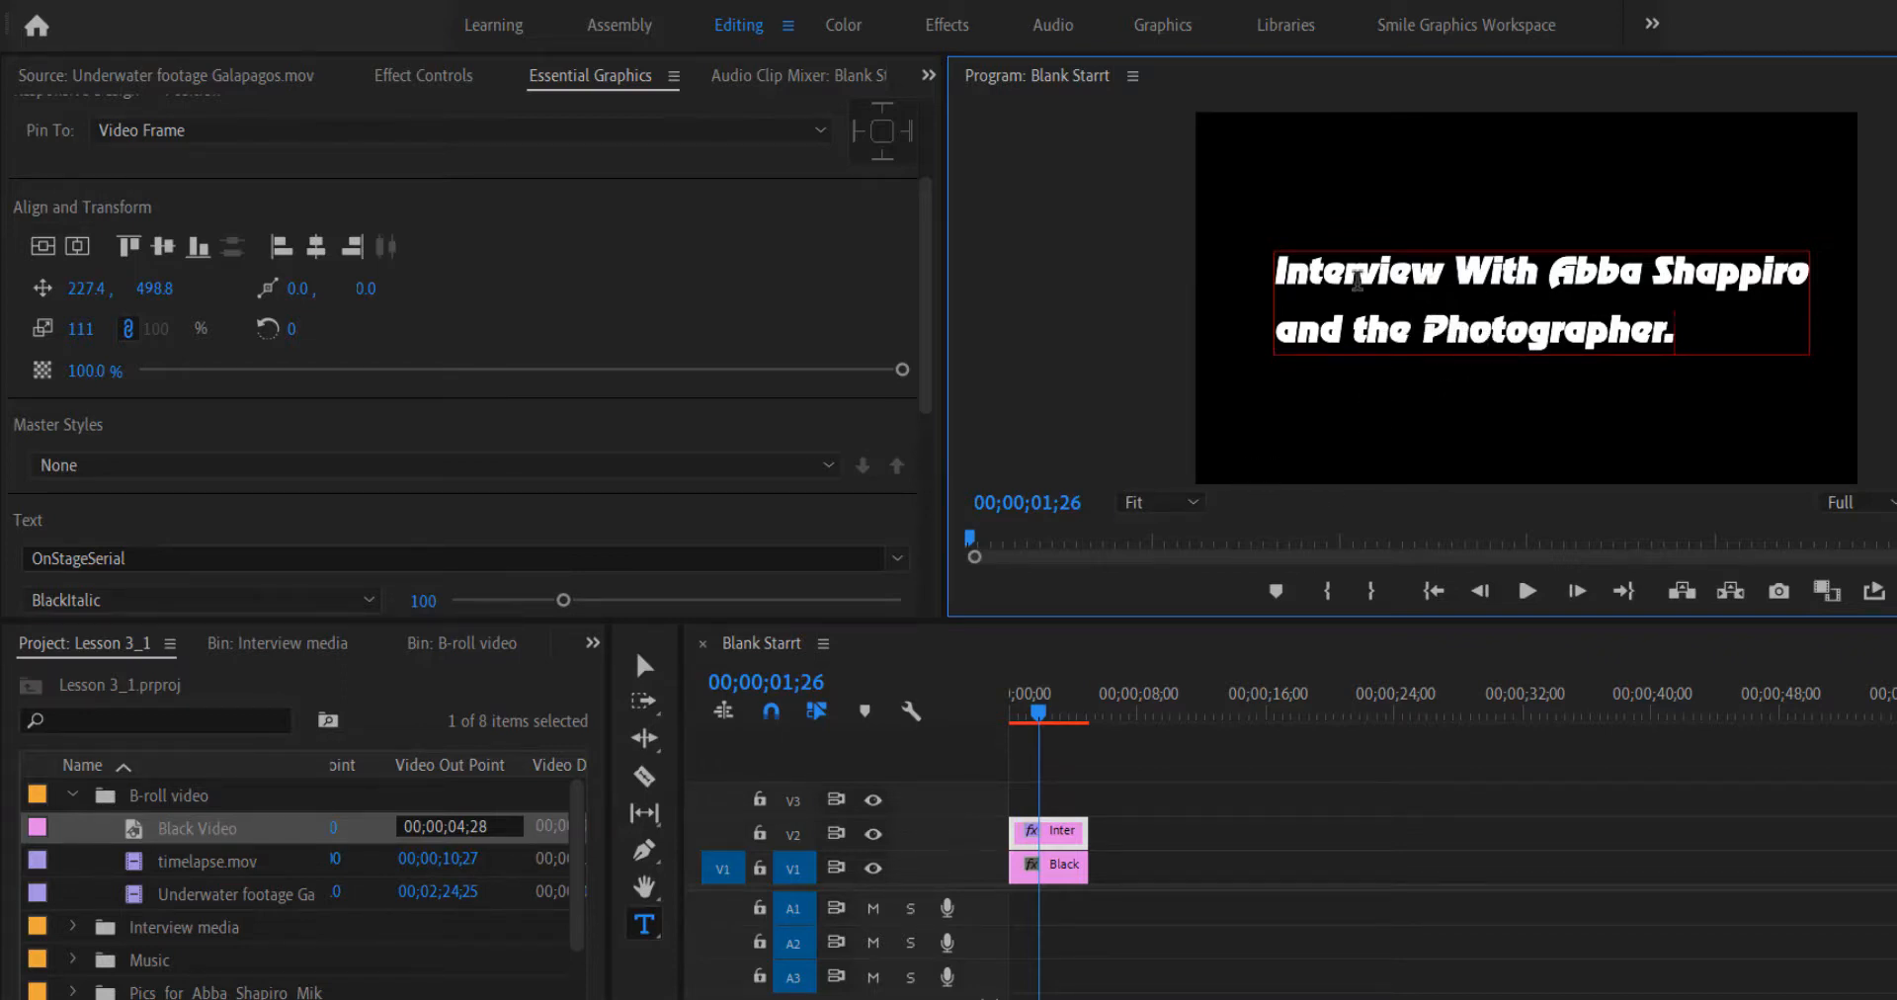
# Look over the title's text and appearance settings and open the effect controls for the title graphic
pyautogui.scroll(-3, 730, 302)
pyautogui.scroll(-5, 741, 355)
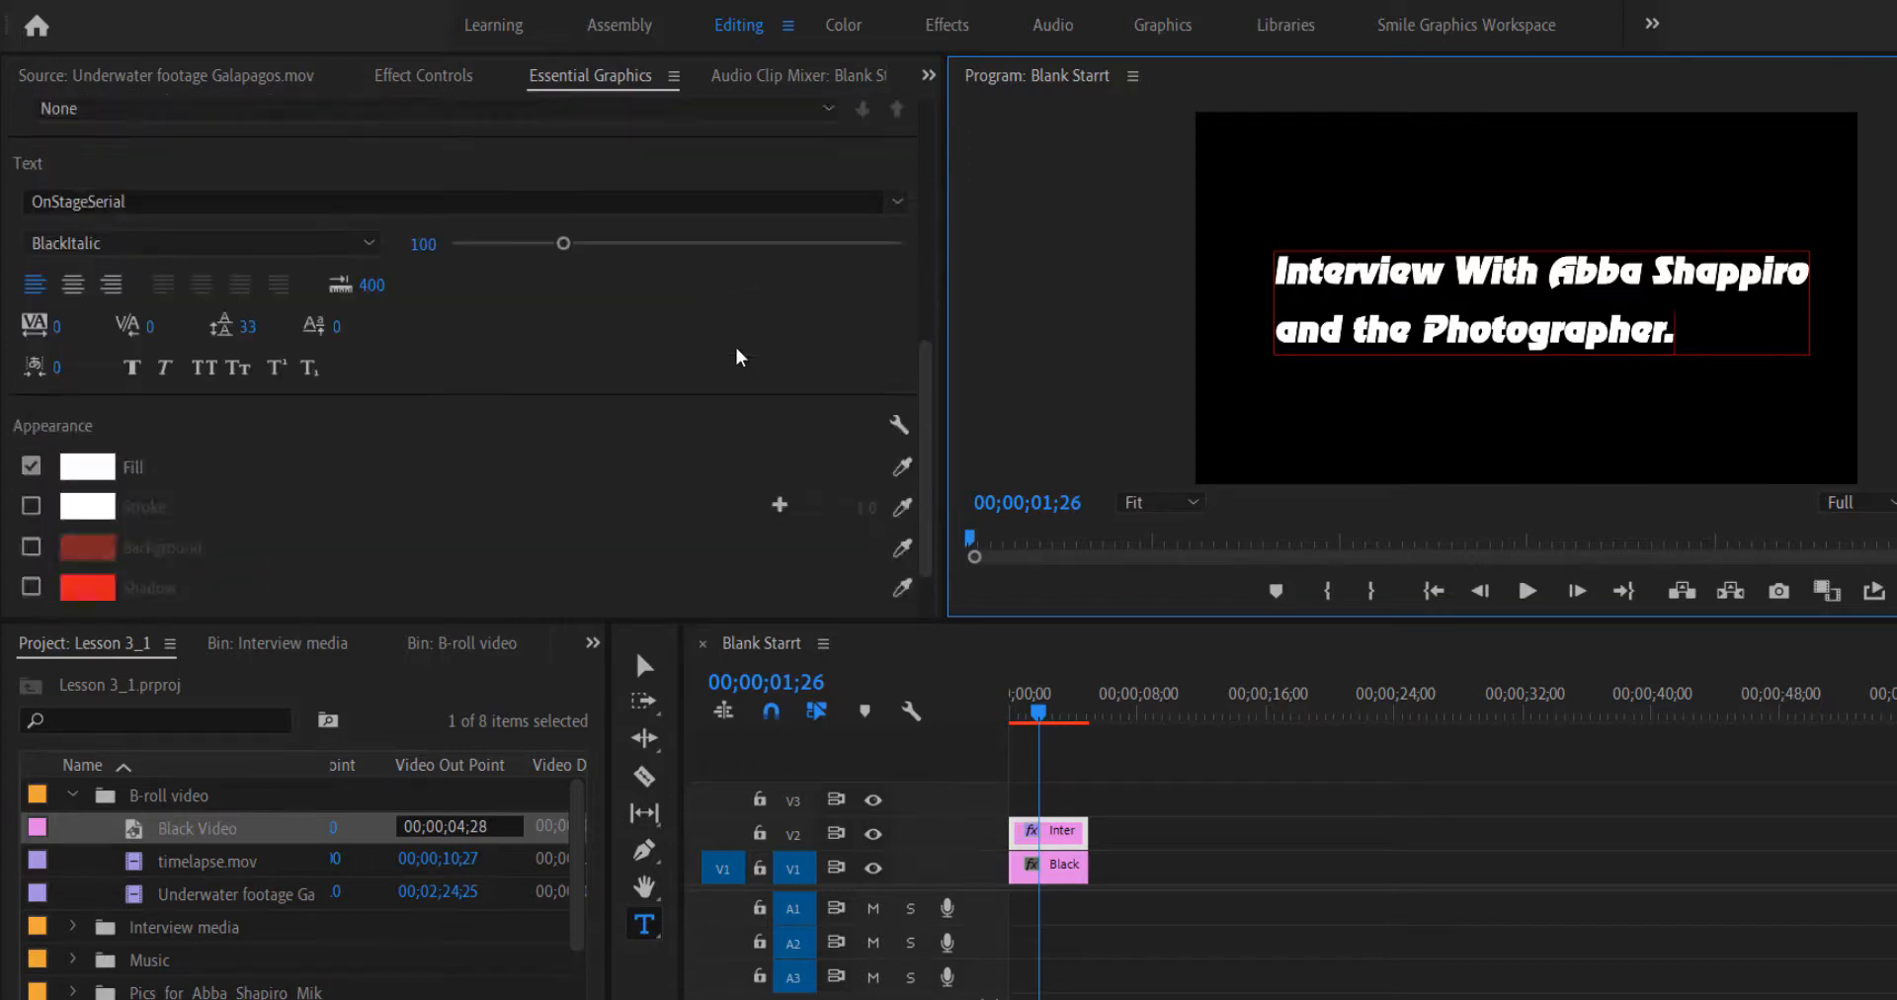
pyautogui.scroll(8, 741, 356)
pyautogui.click(444, 75)
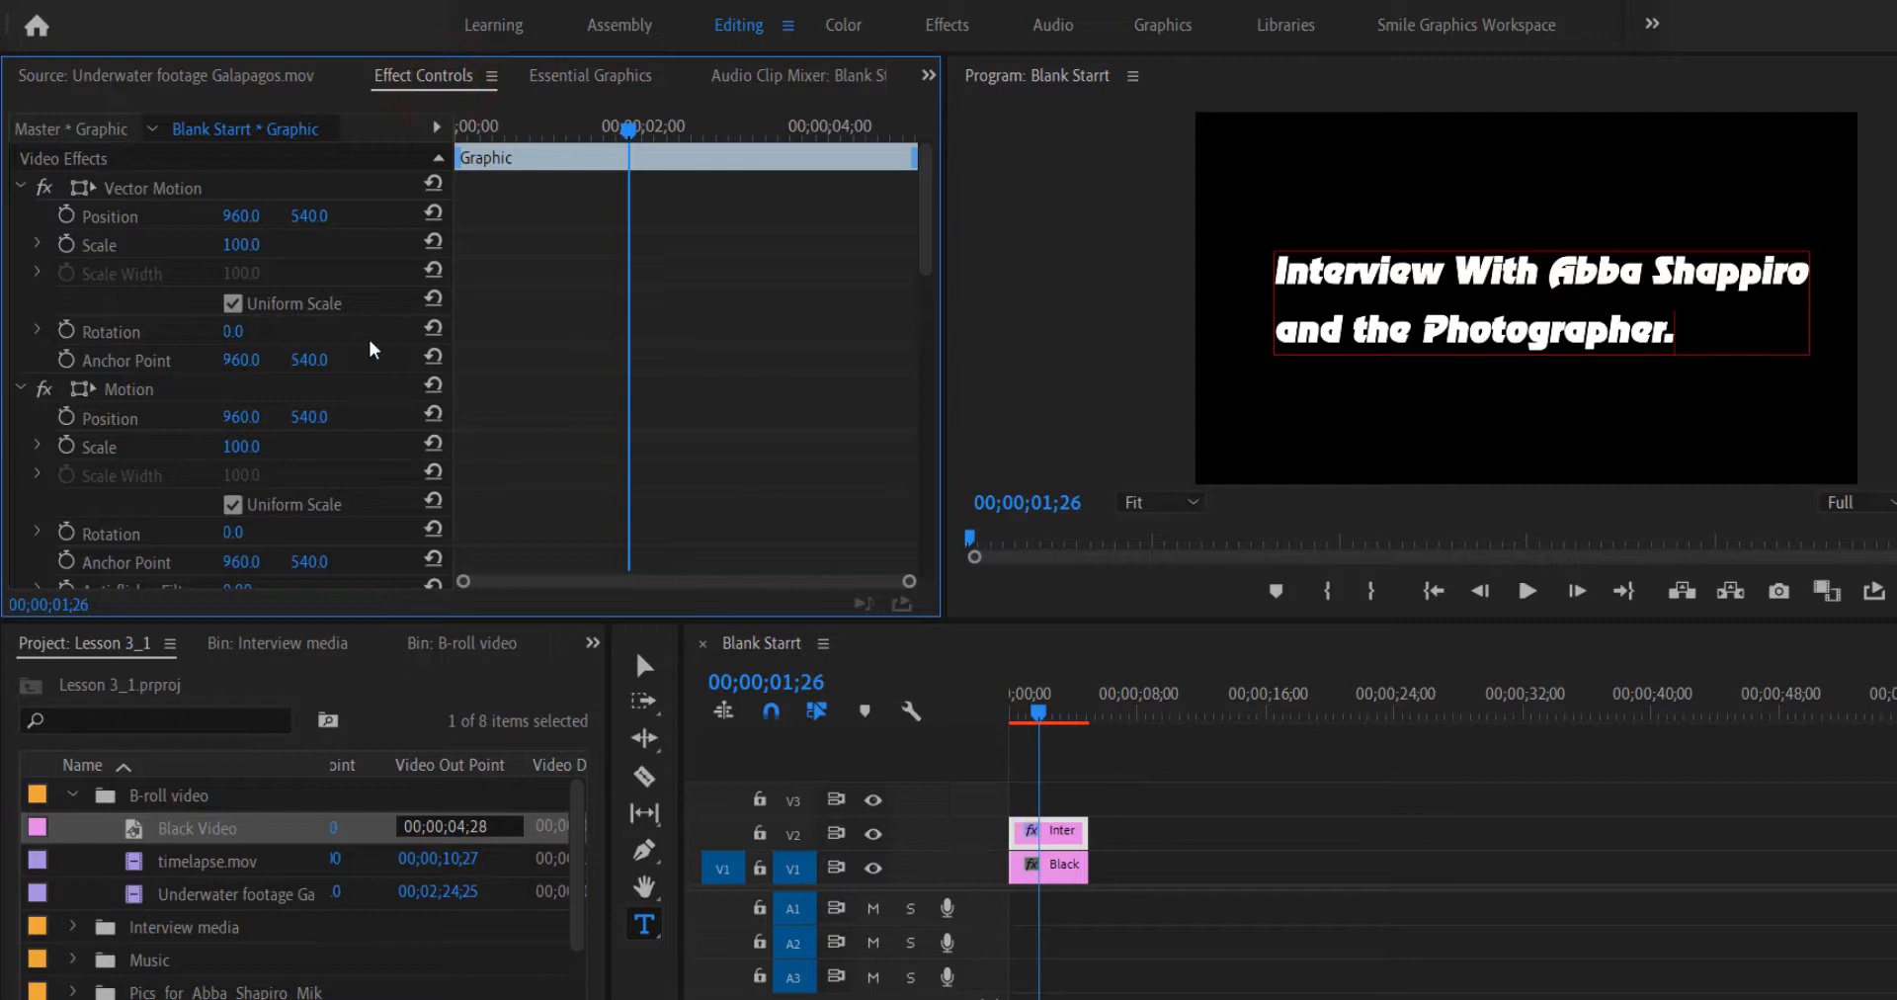
# Look through the title graphic's effect controls, from Vector Motion and Motion to the text appearance settings
pyautogui.scroll(-5, 435, 341)
pyautogui.scroll(-8, 388, 355)
pyautogui.scroll(-4, 388, 355)
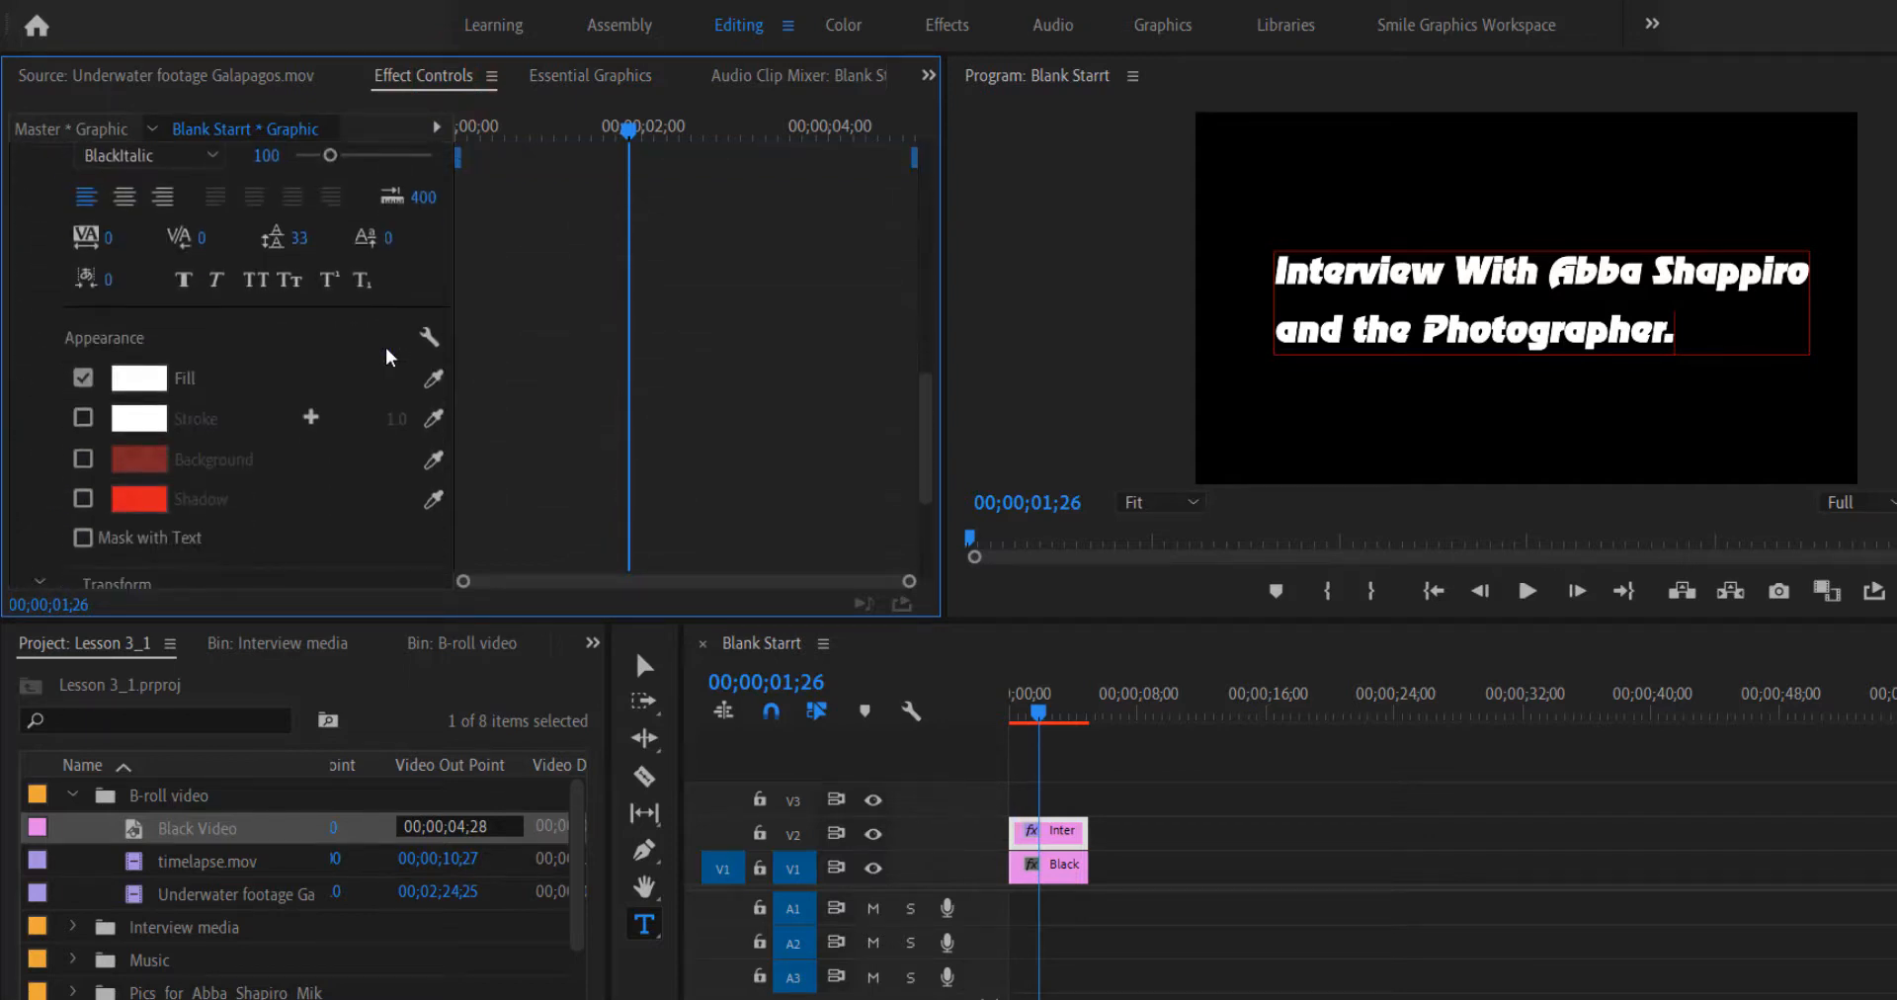
pyautogui.scroll(7, 388, 356)
pyautogui.scroll(10, 388, 358)
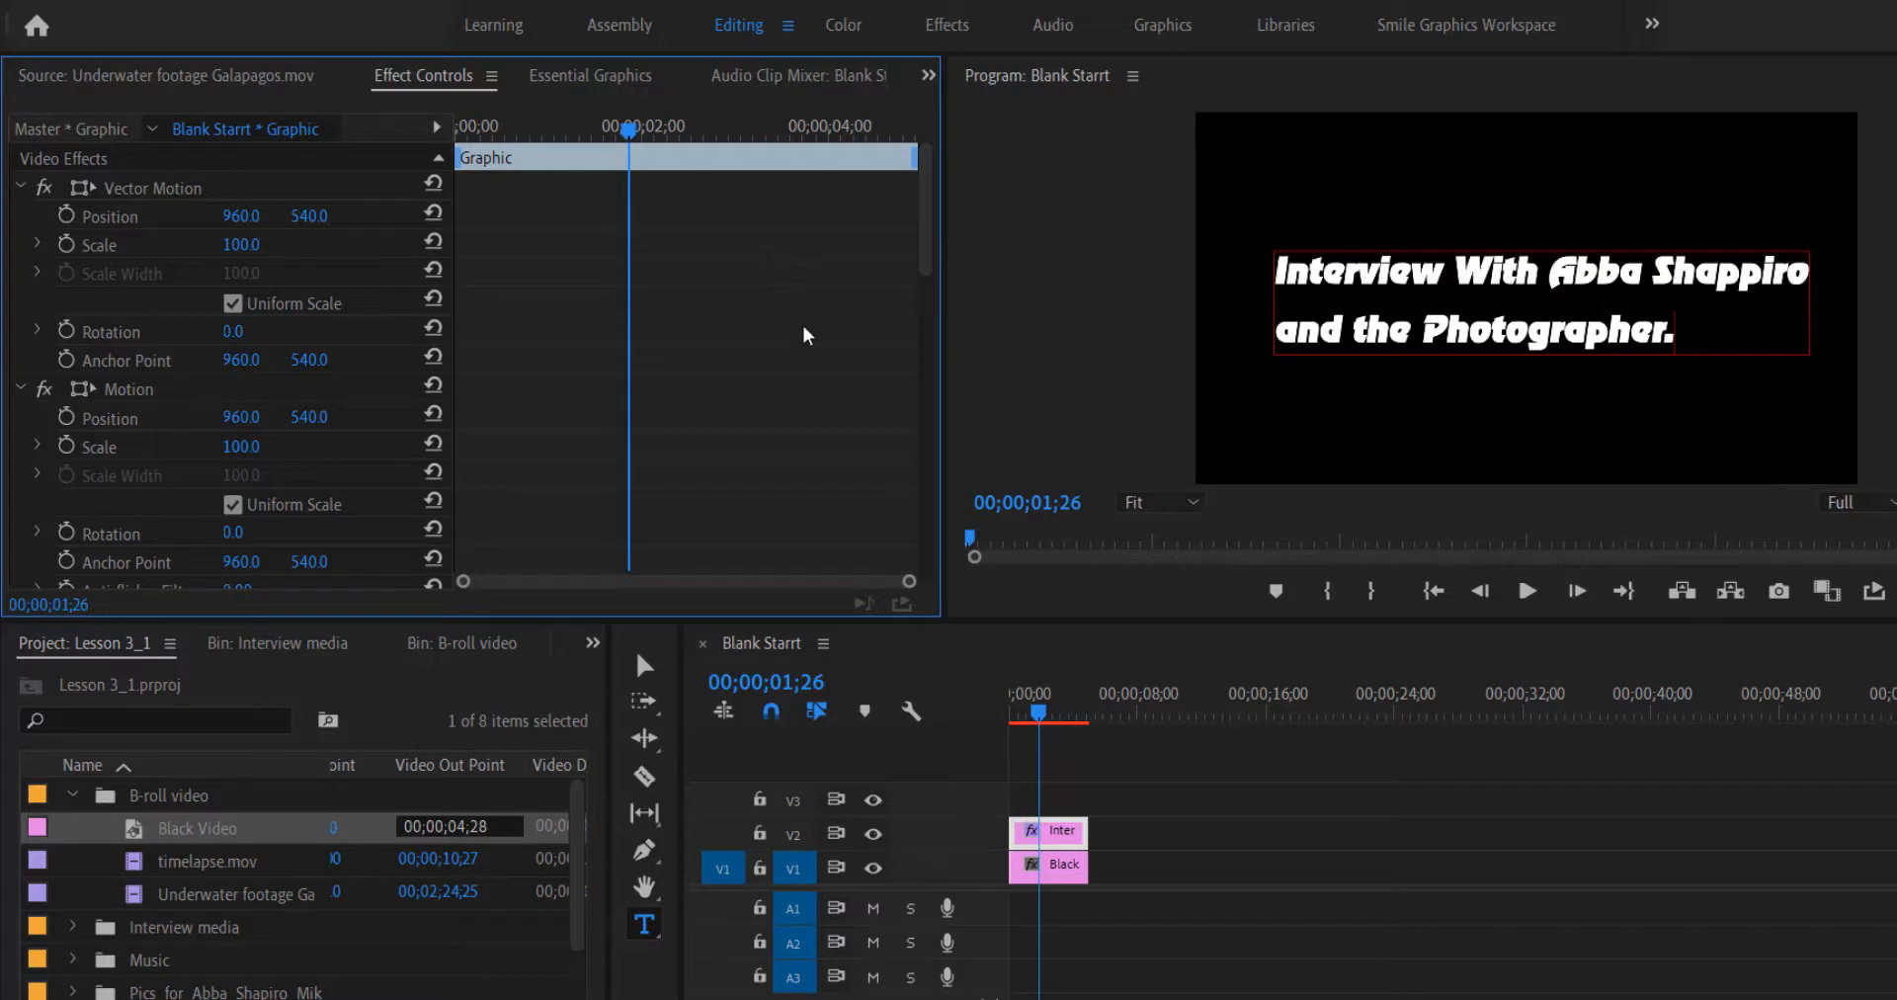
pyautogui.scroll(-3, 731, 355)
pyautogui.scroll(3, 766, 336)
# Search the effects for "Linear wipe" and apply the Linear Wipe video effect to the title graphic
pyautogui.click(239, 719)
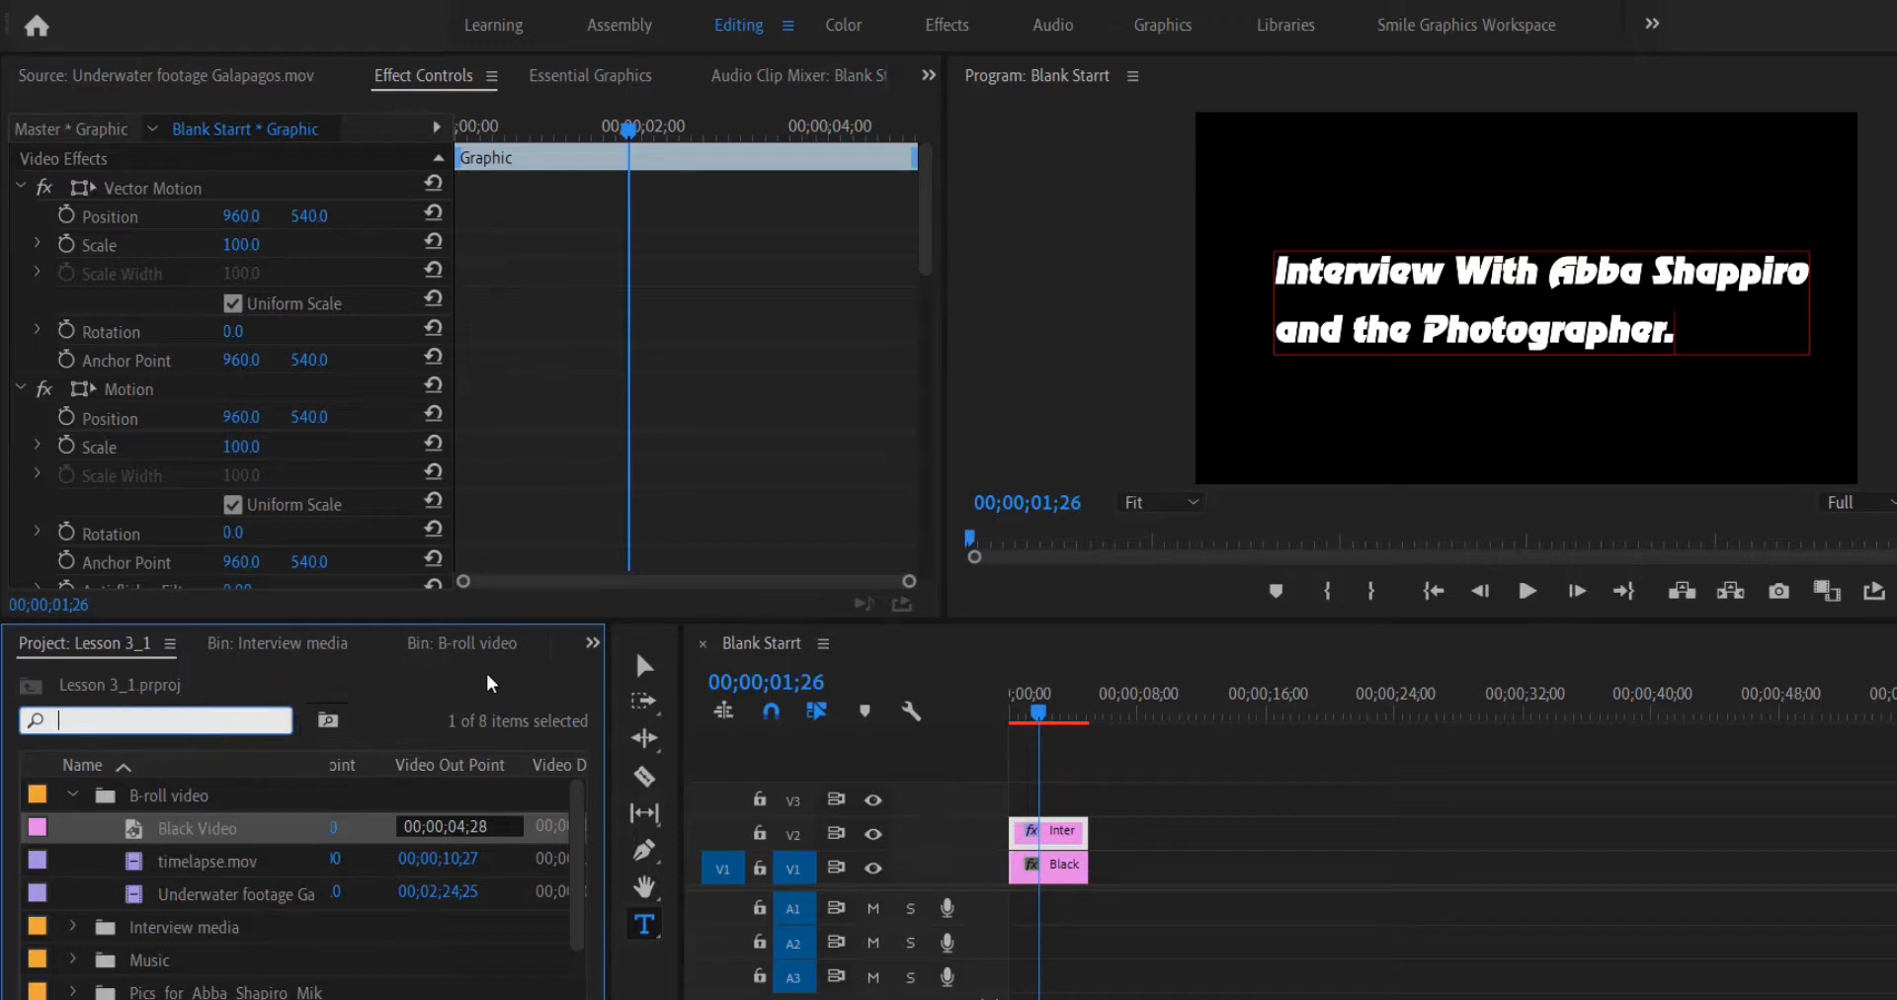
pyautogui.click(593, 643)
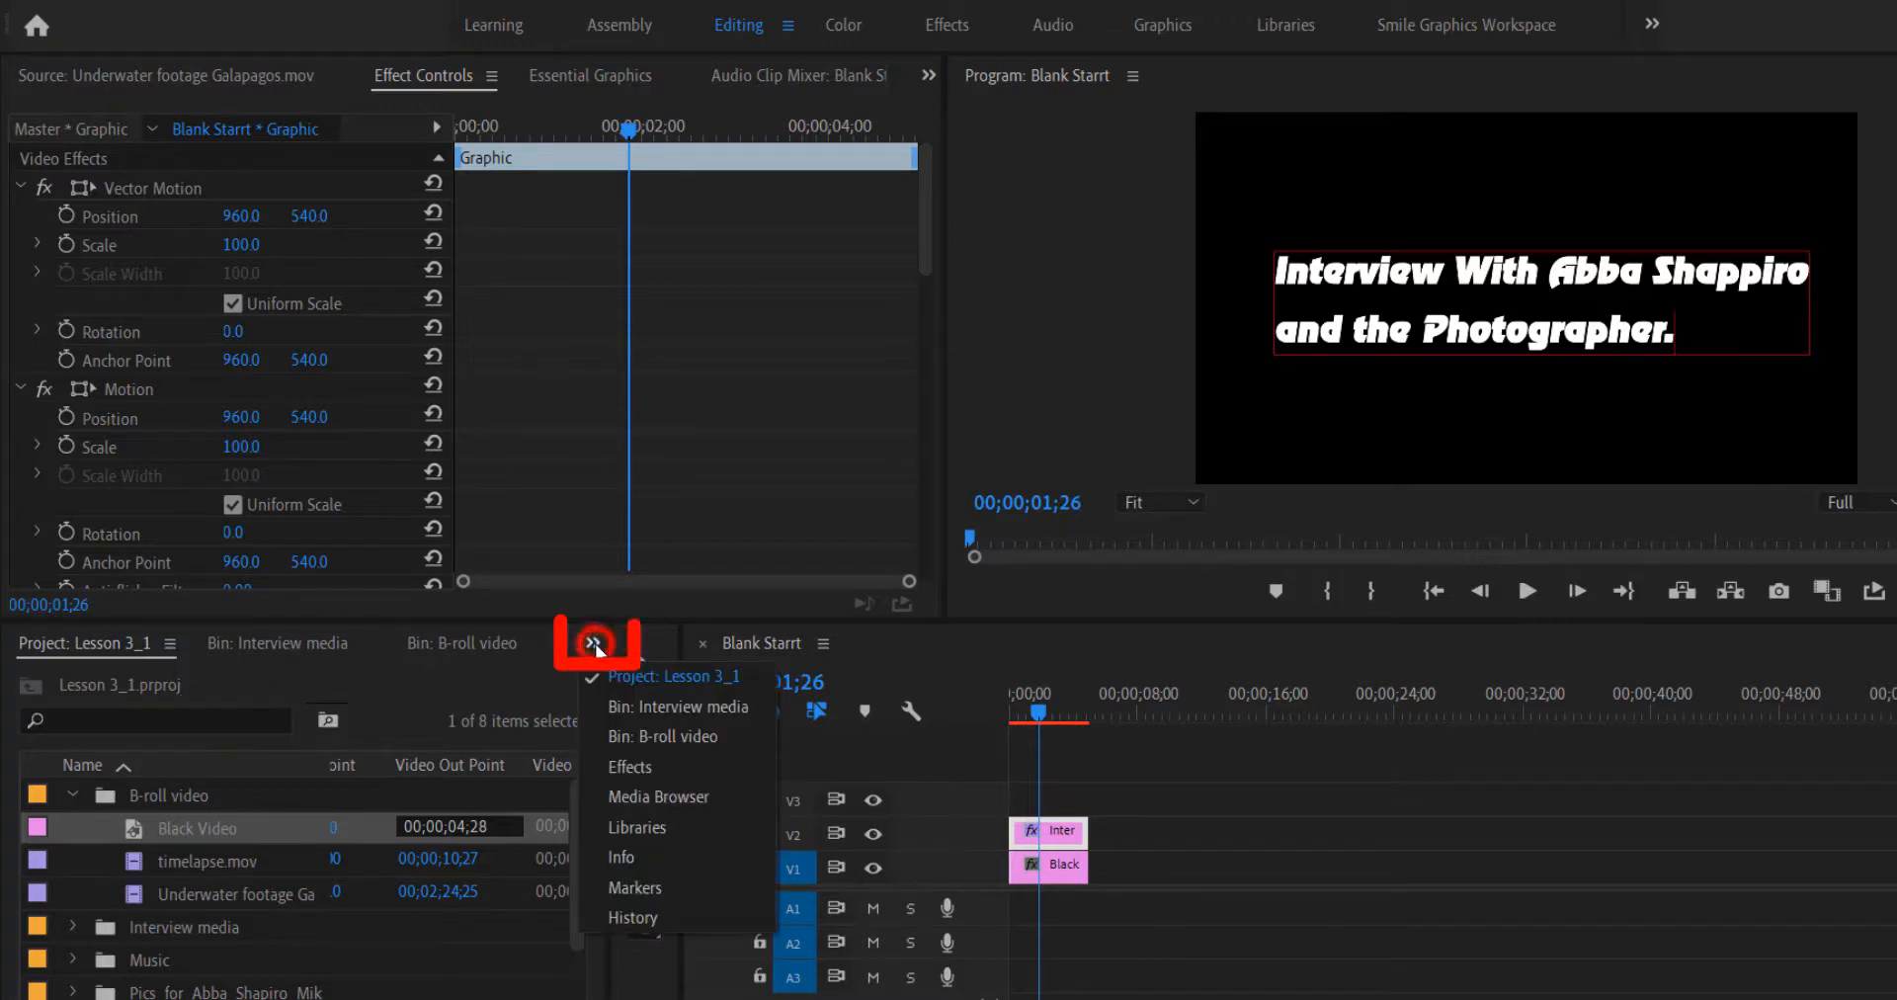
pyautogui.click(628, 773)
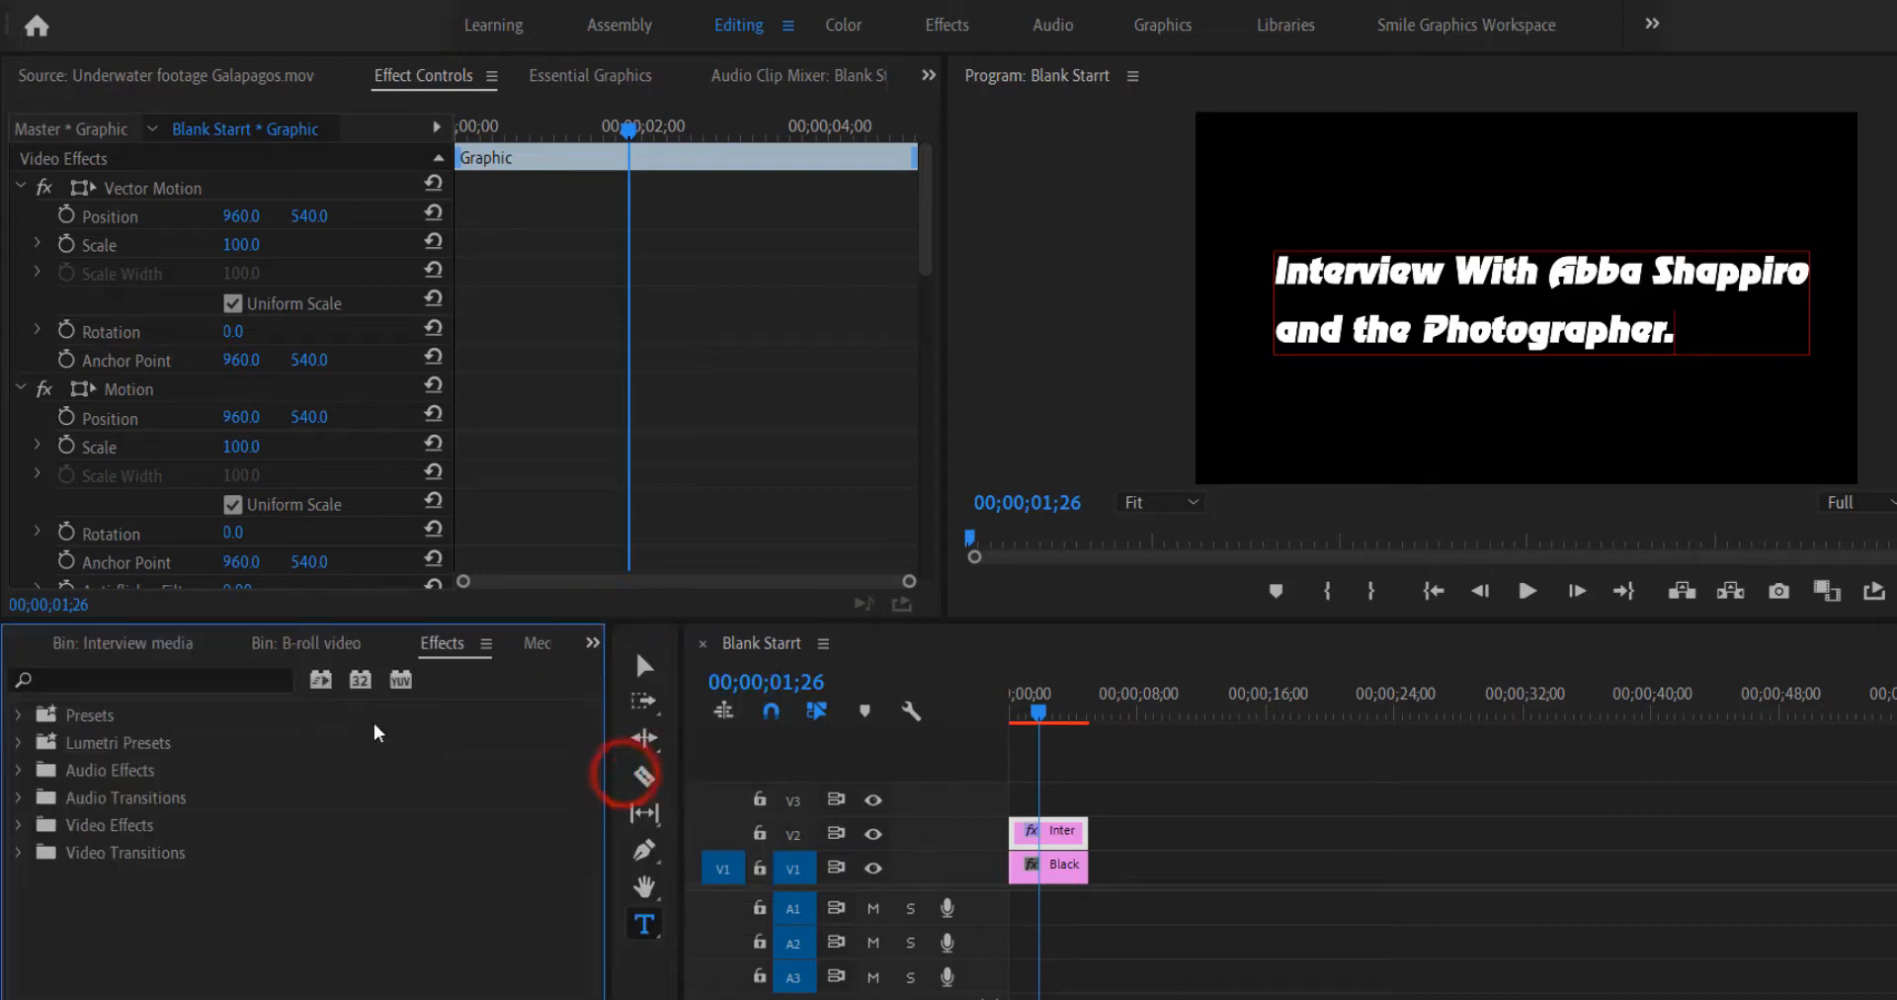
pyautogui.click(249, 678)
pyautogui.write('Linear')
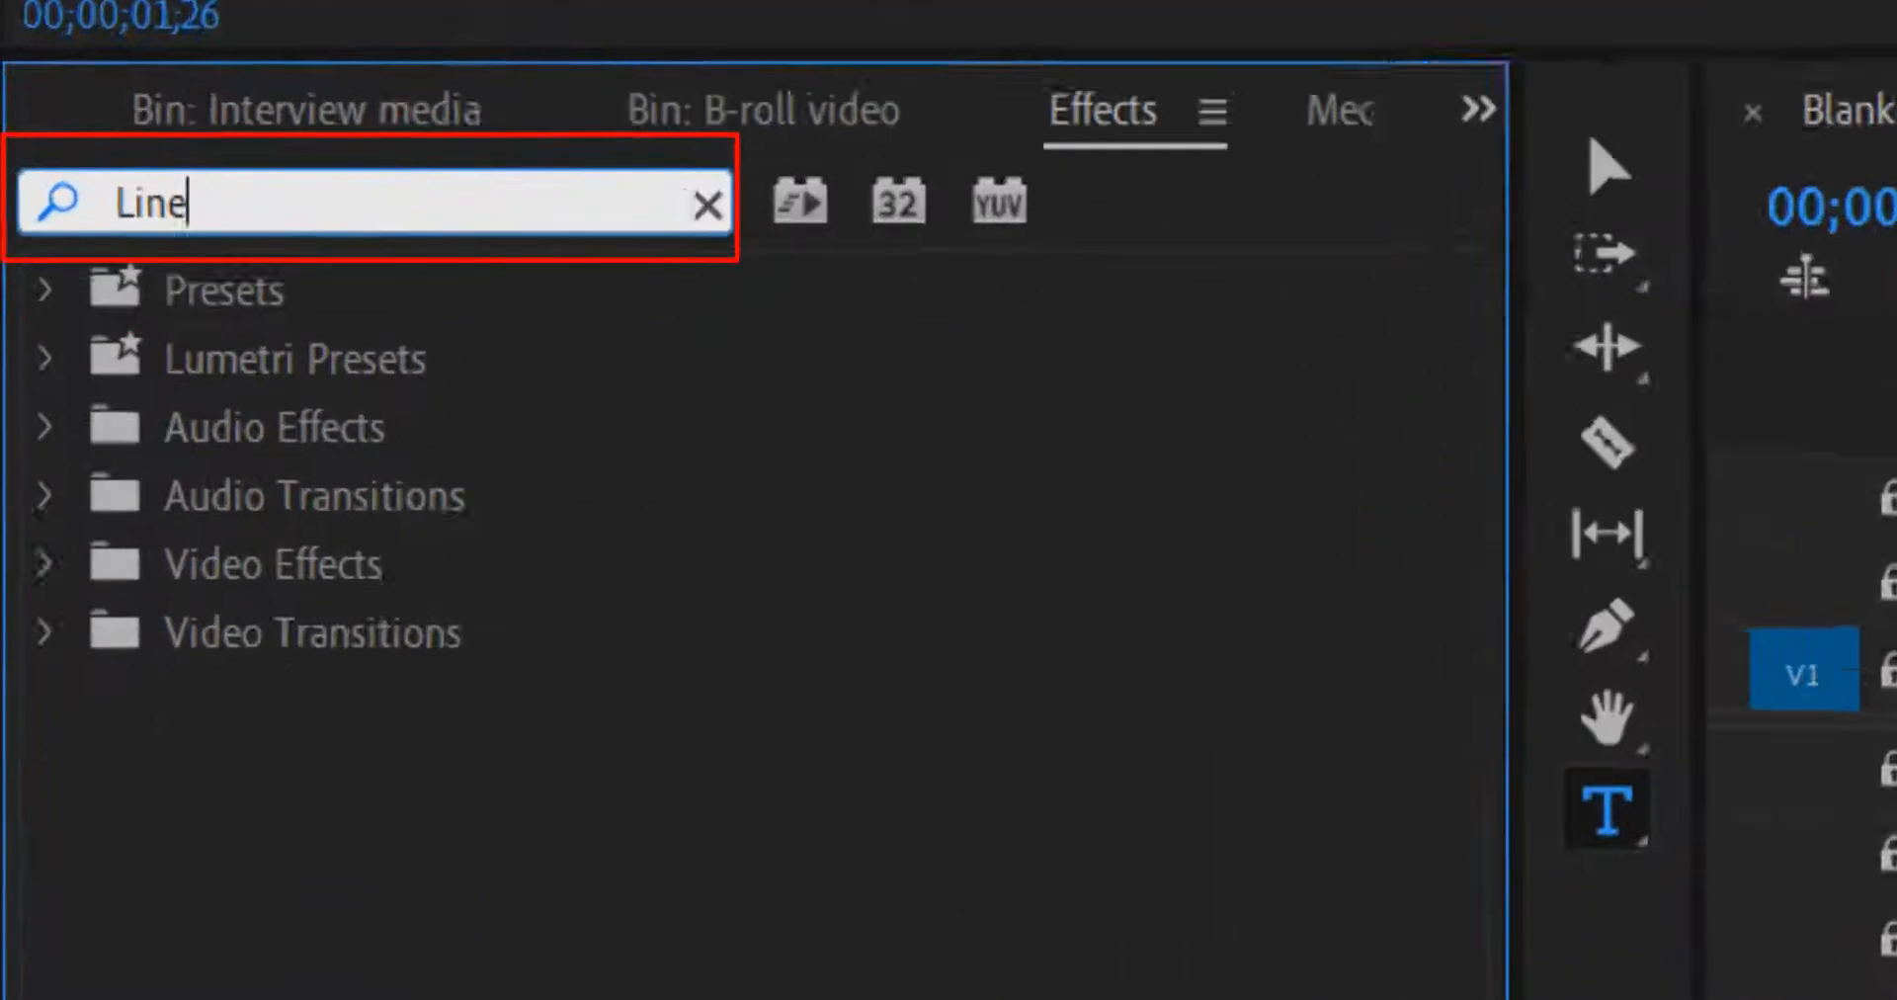
pyautogui.write(' wa')
pyautogui.press('BackSpace')
pyautogui.write('ipe')
pyautogui.click(341, 674)
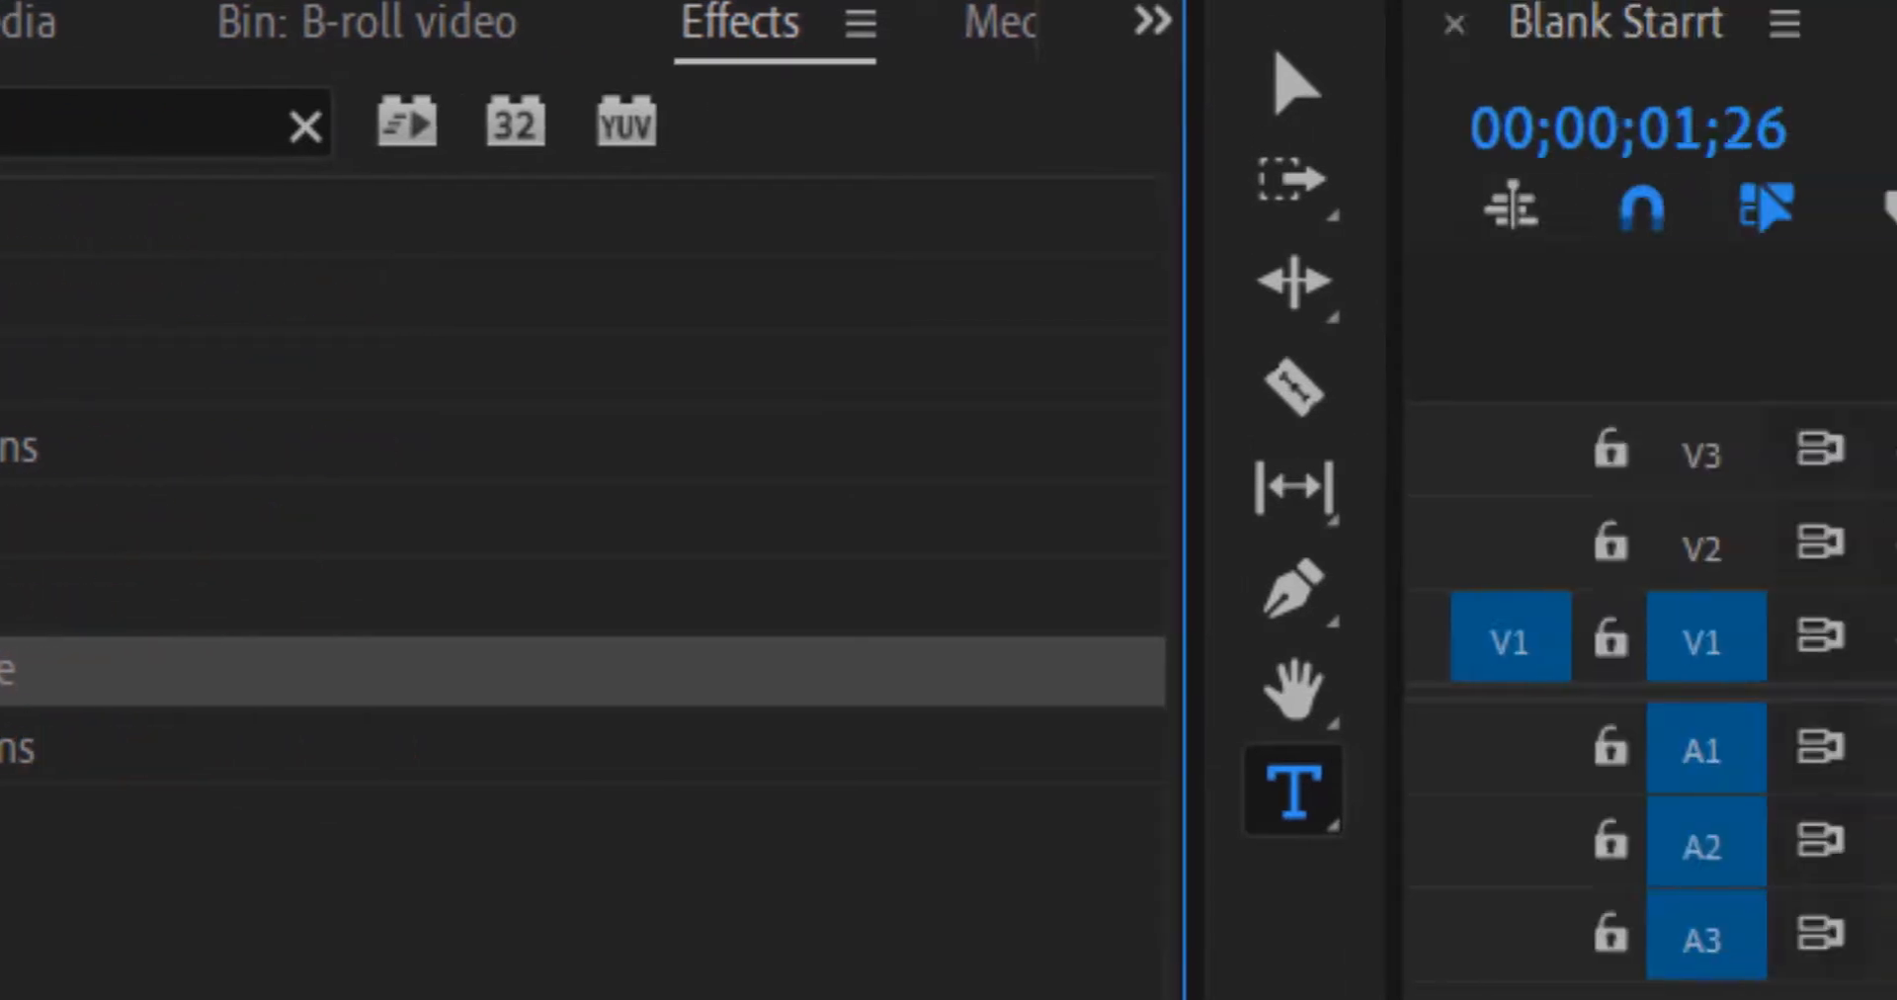
pyautogui.moveTo(8, 672); pyautogui.dragTo(756, 539)
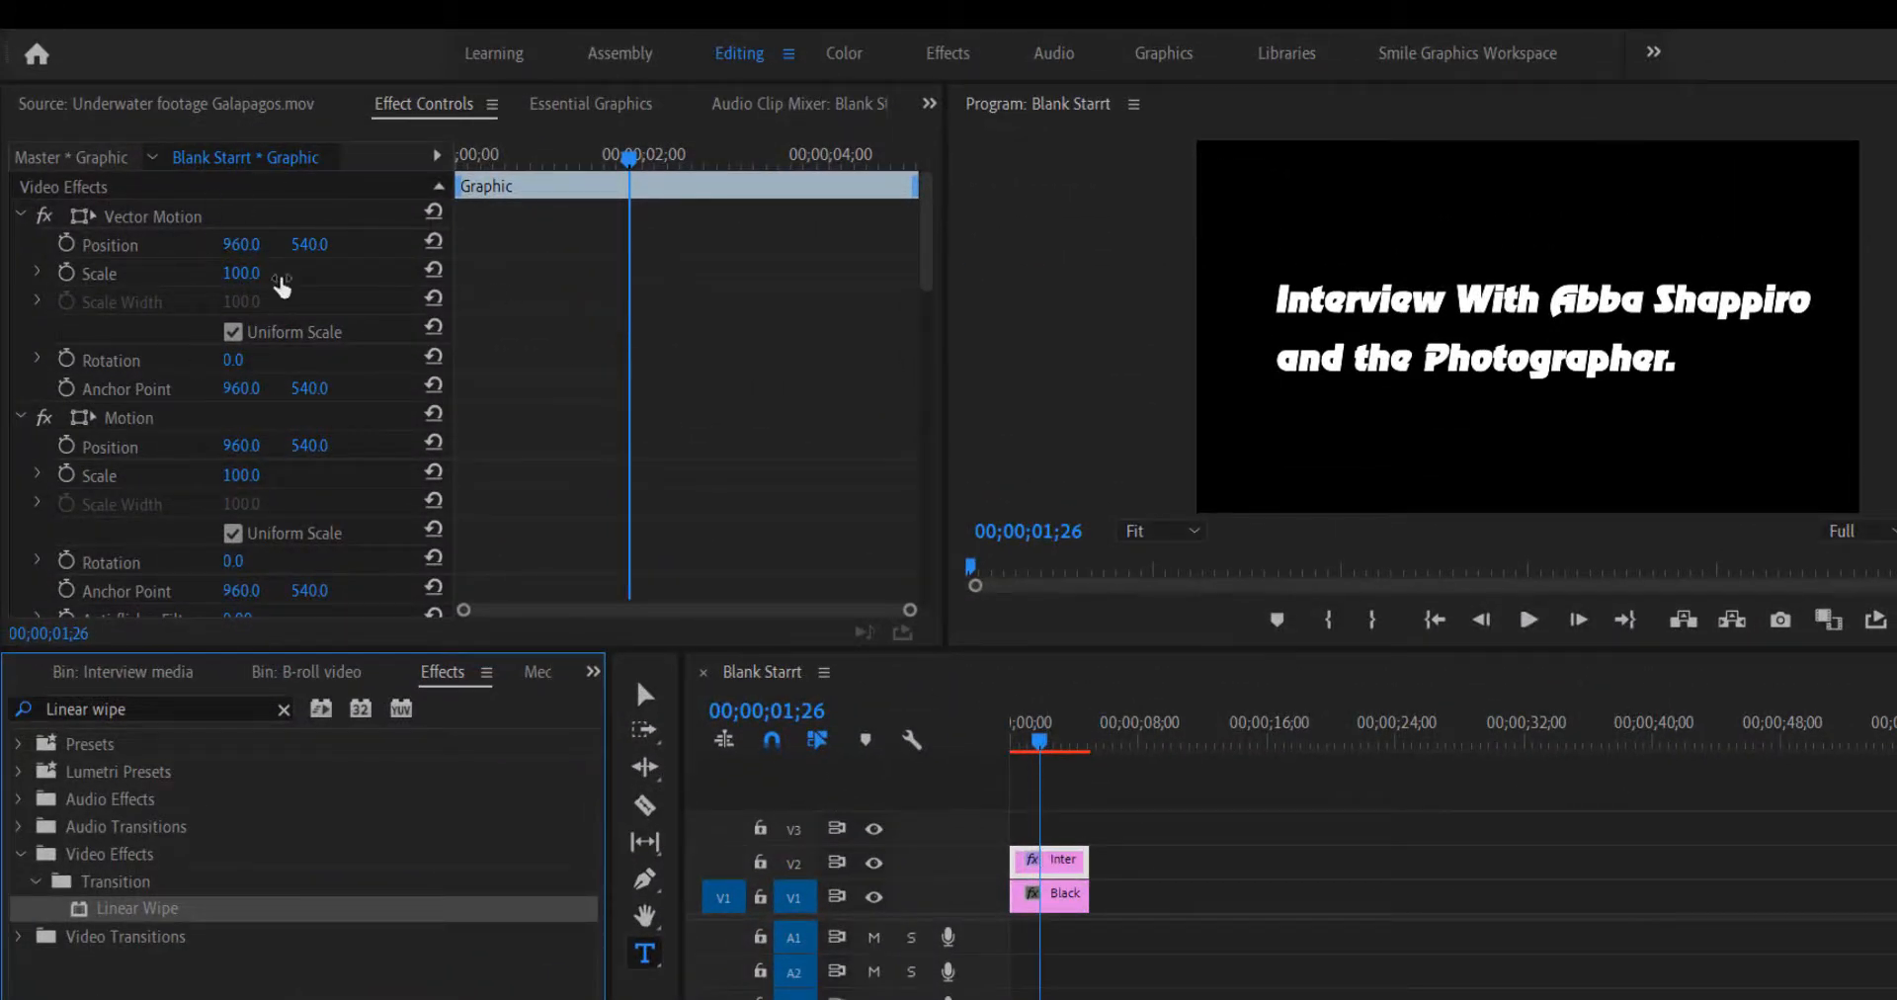
# Collapse the text's Transform settings and set the Linear Wipe's Wipe Angle to 270°
pyautogui.scroll(-3, 219, 425)
pyautogui.scroll(-4, 220, 425)
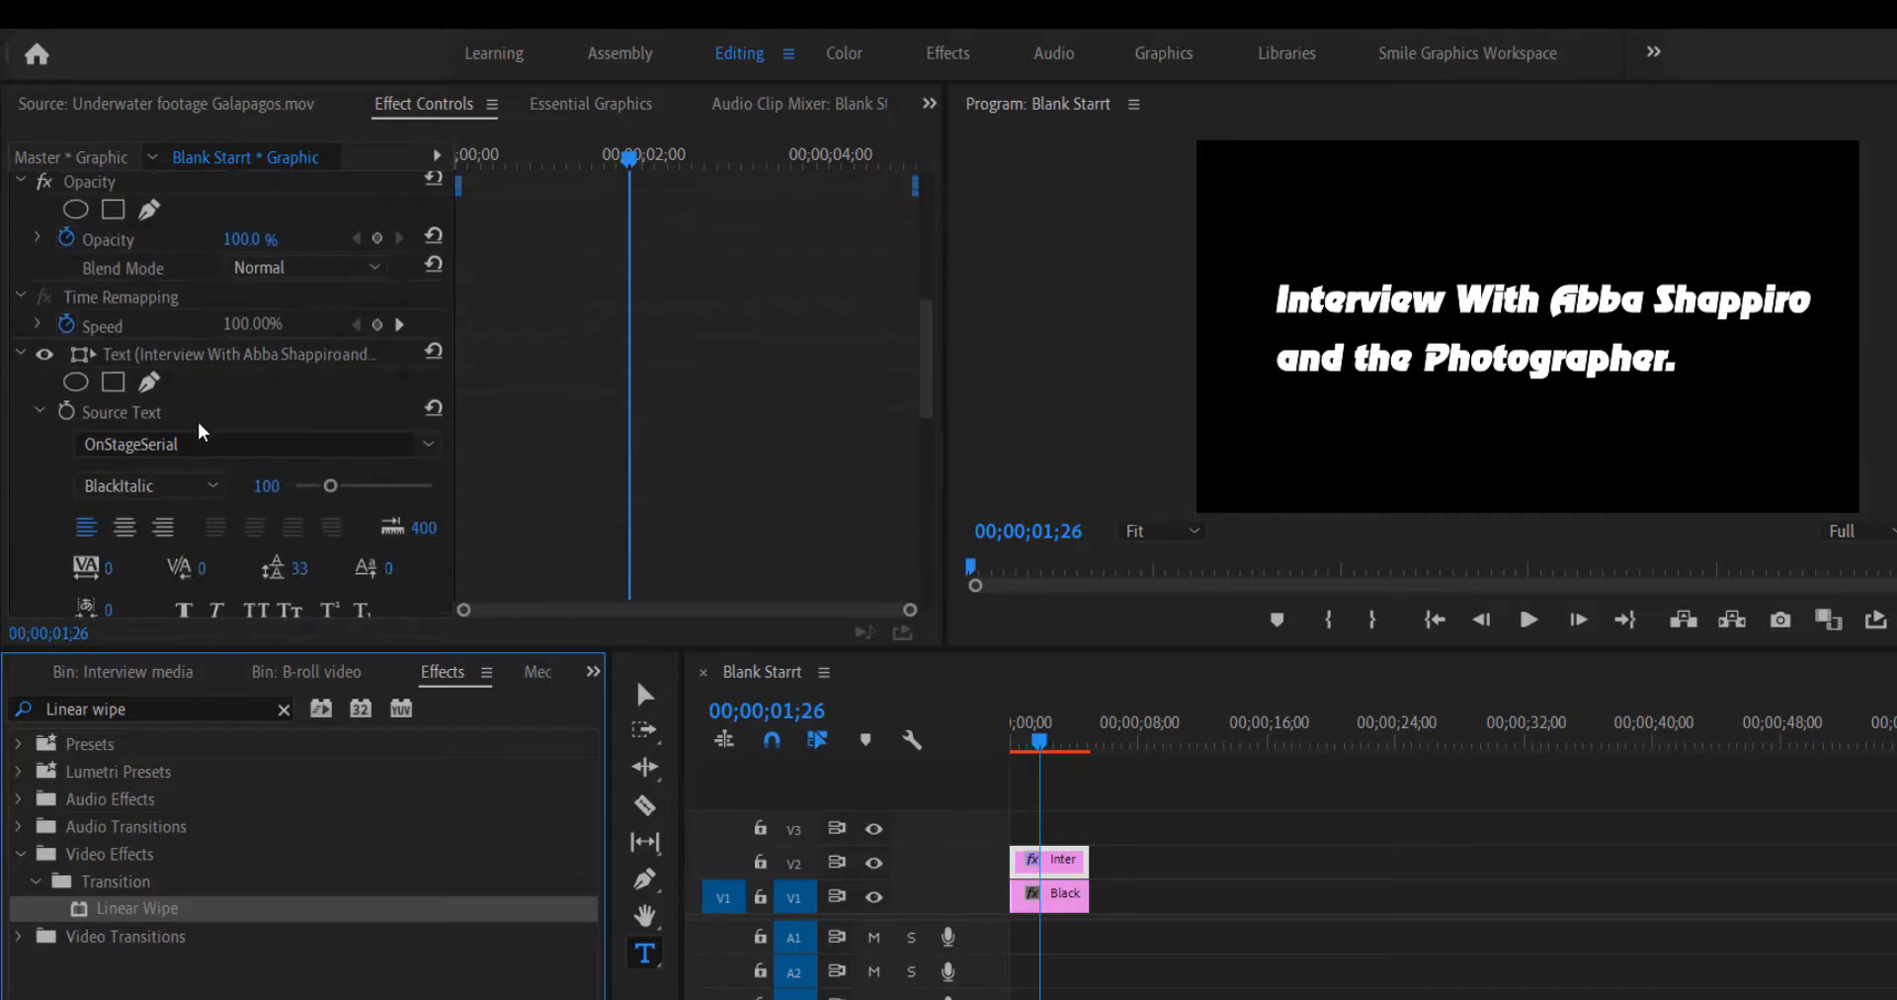
pyautogui.scroll(-3, 116, 440)
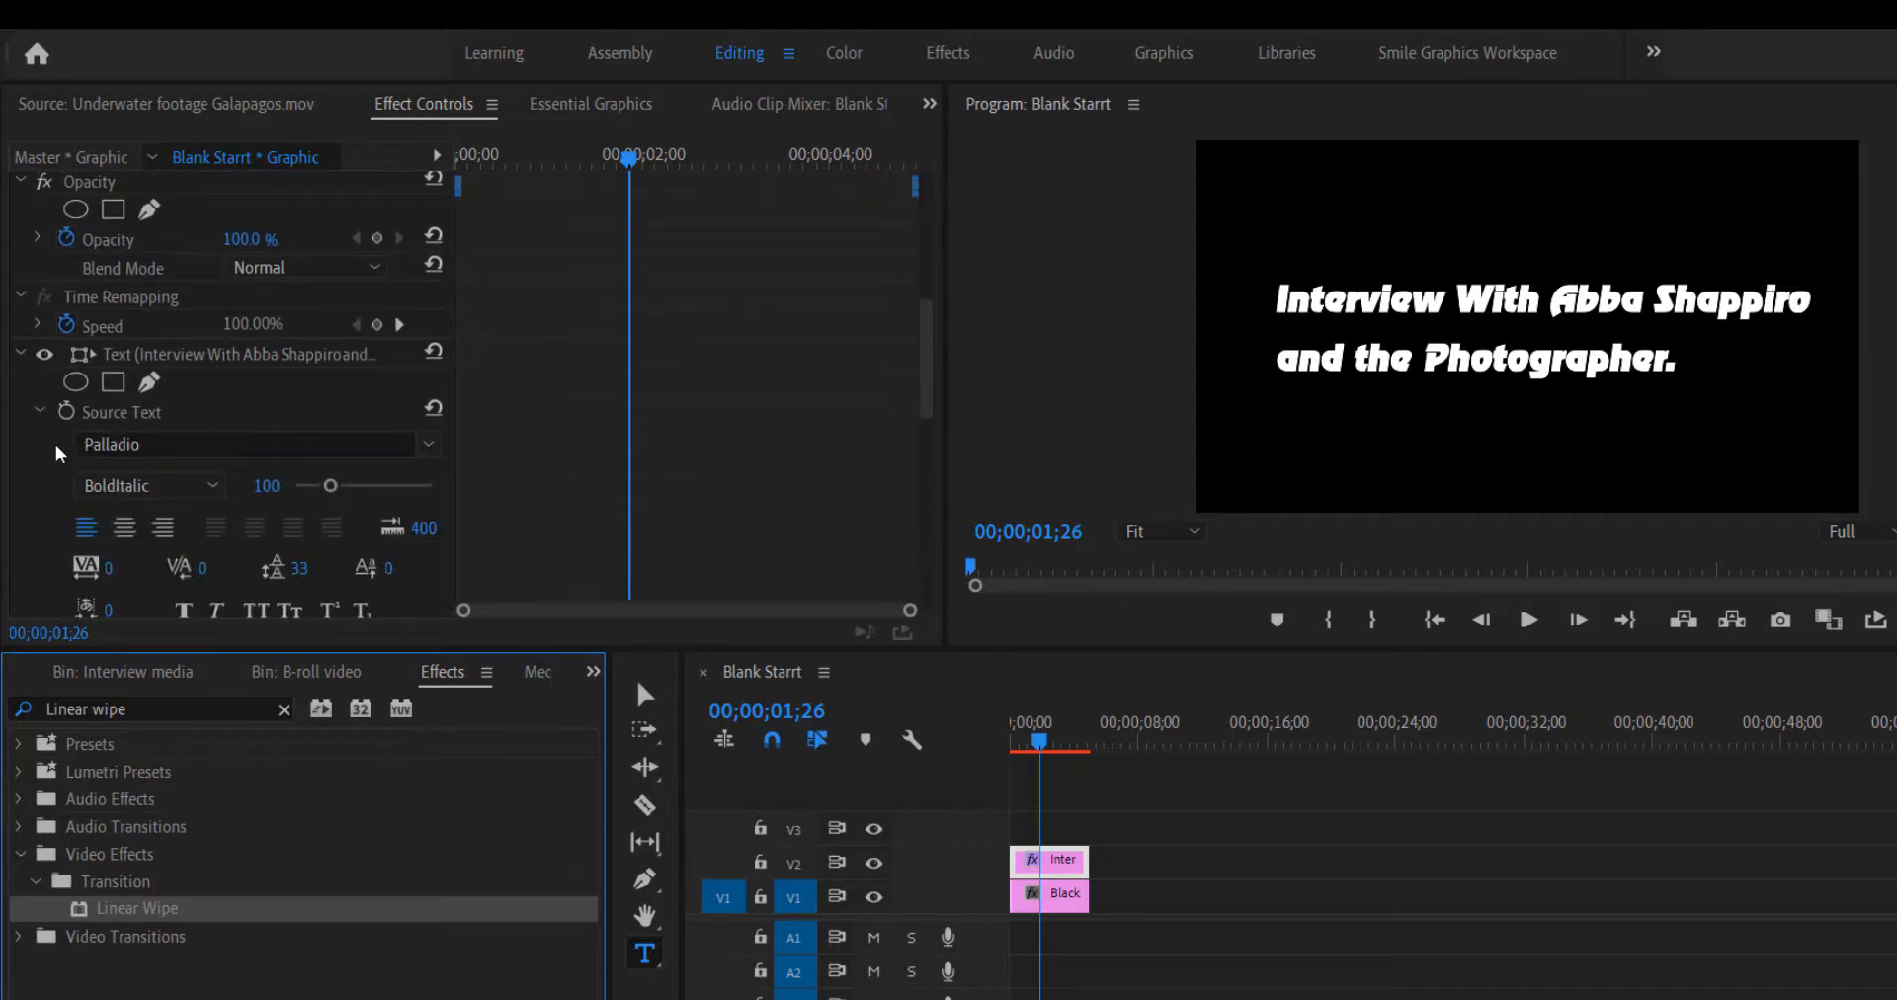
pyautogui.scroll(1, 155, 442)
pyautogui.scroll(-2, 24, 470)
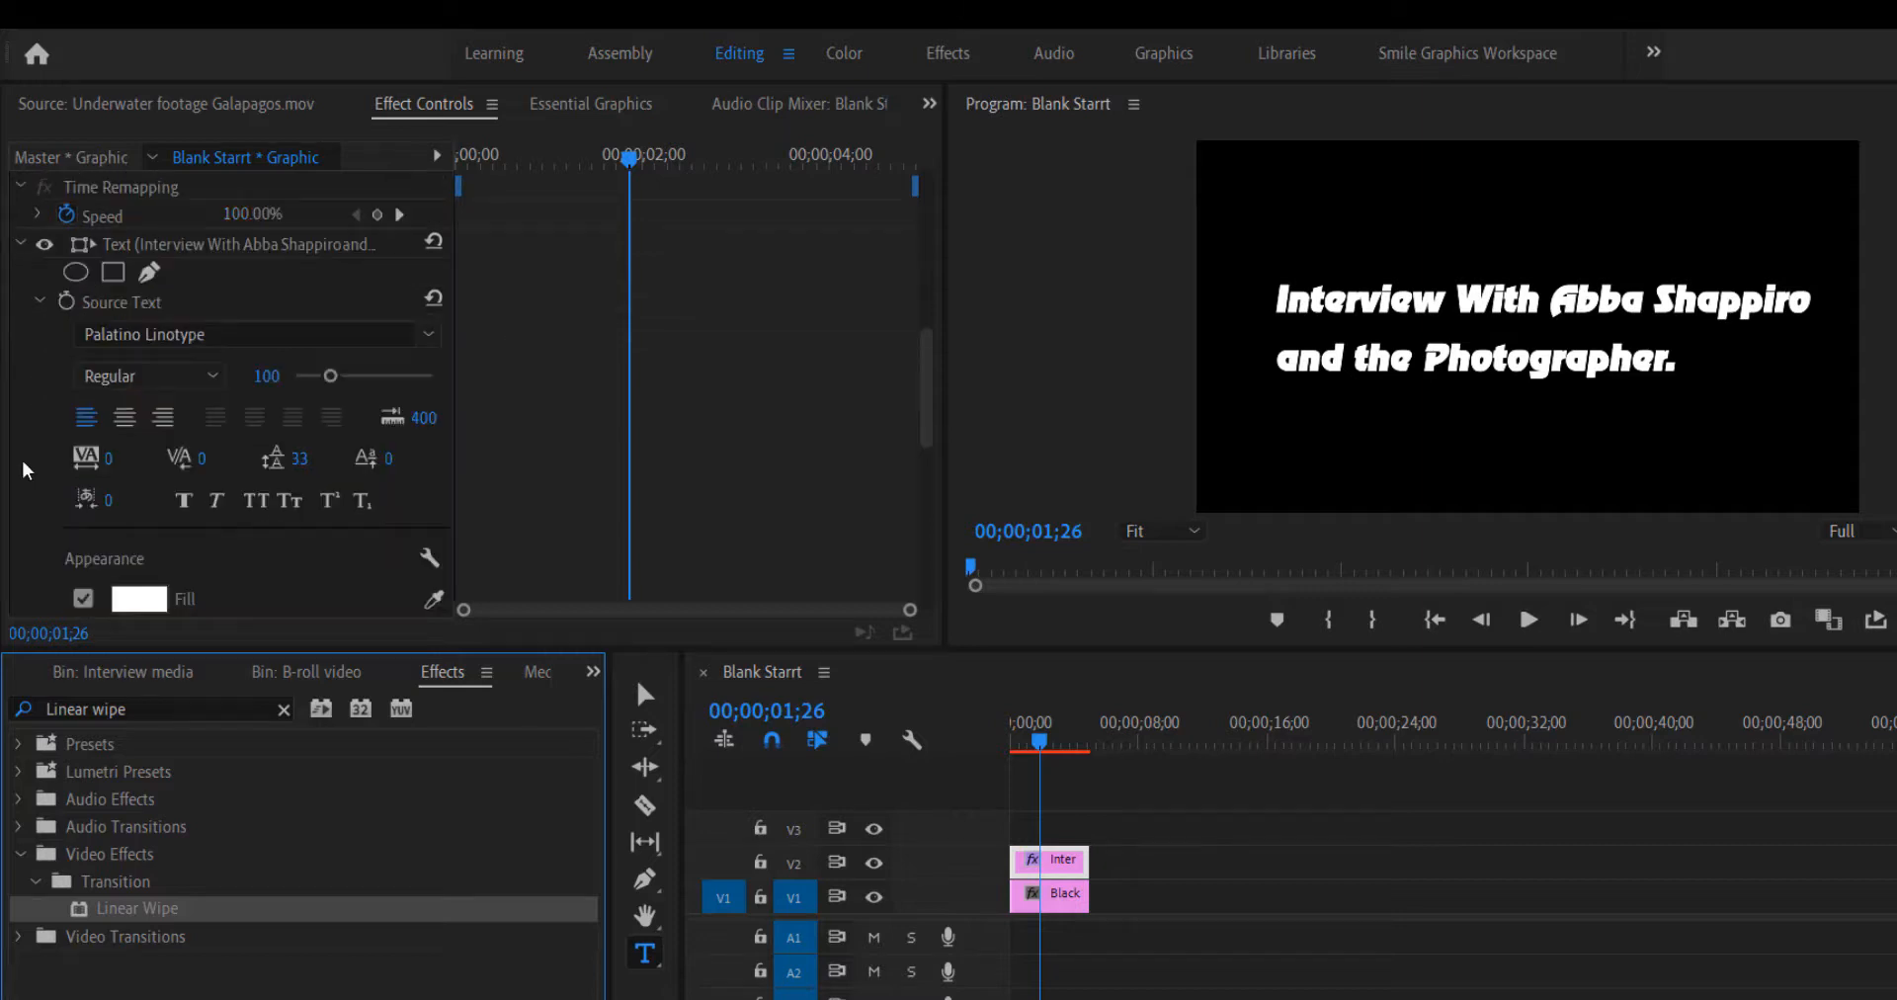
pyautogui.scroll(-2, 25, 470)
pyautogui.scroll(-5, 25, 470)
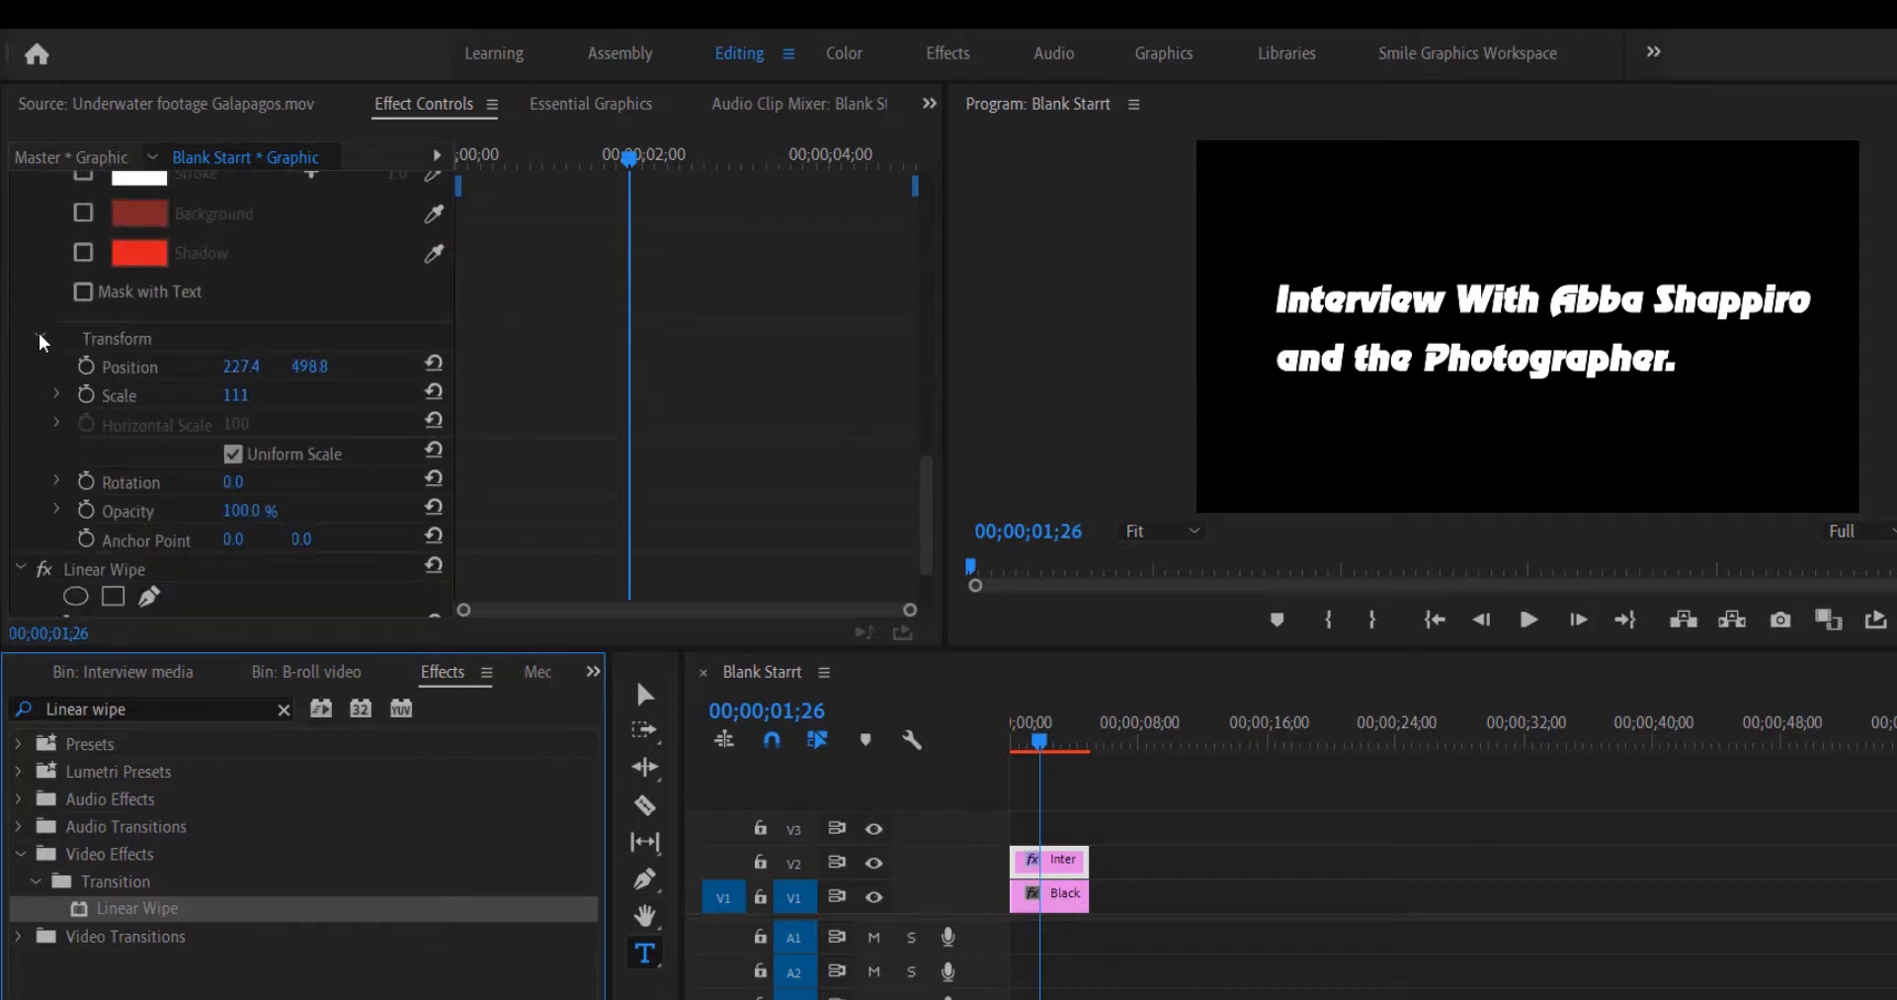
pyautogui.click(40, 338)
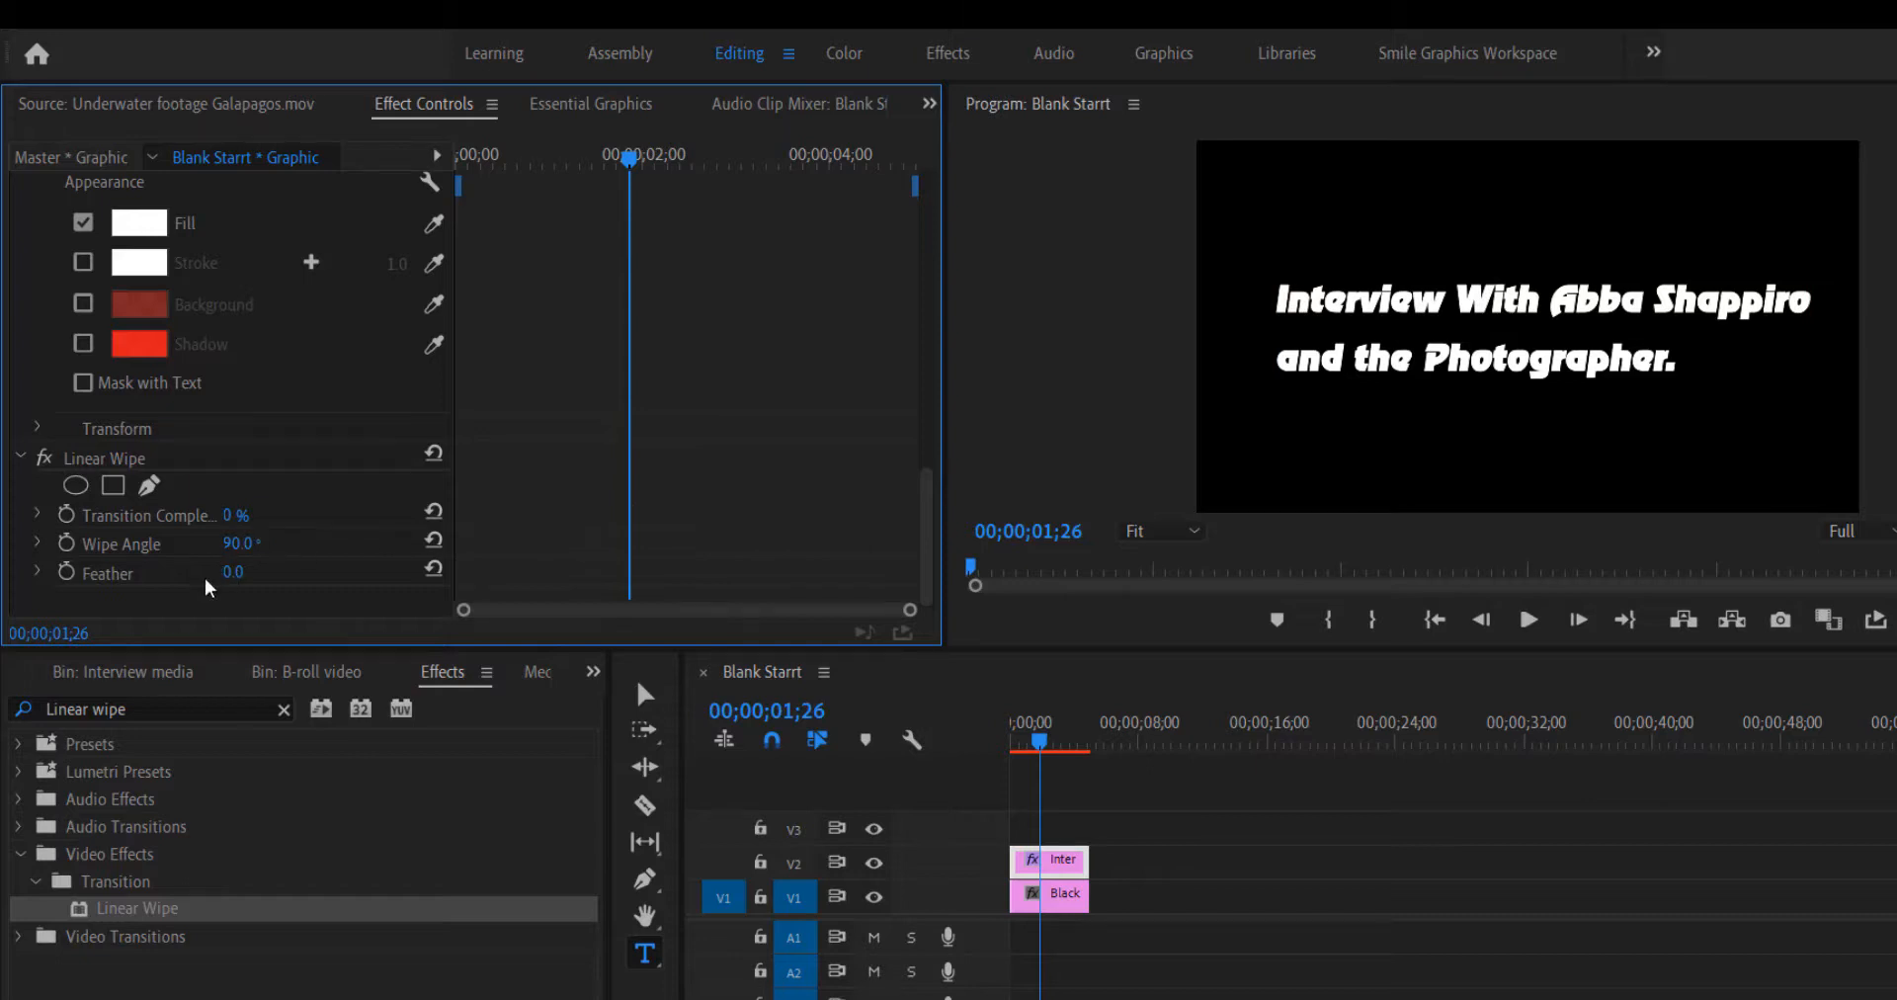
pyautogui.click(244, 544)
pyautogui.write('270')
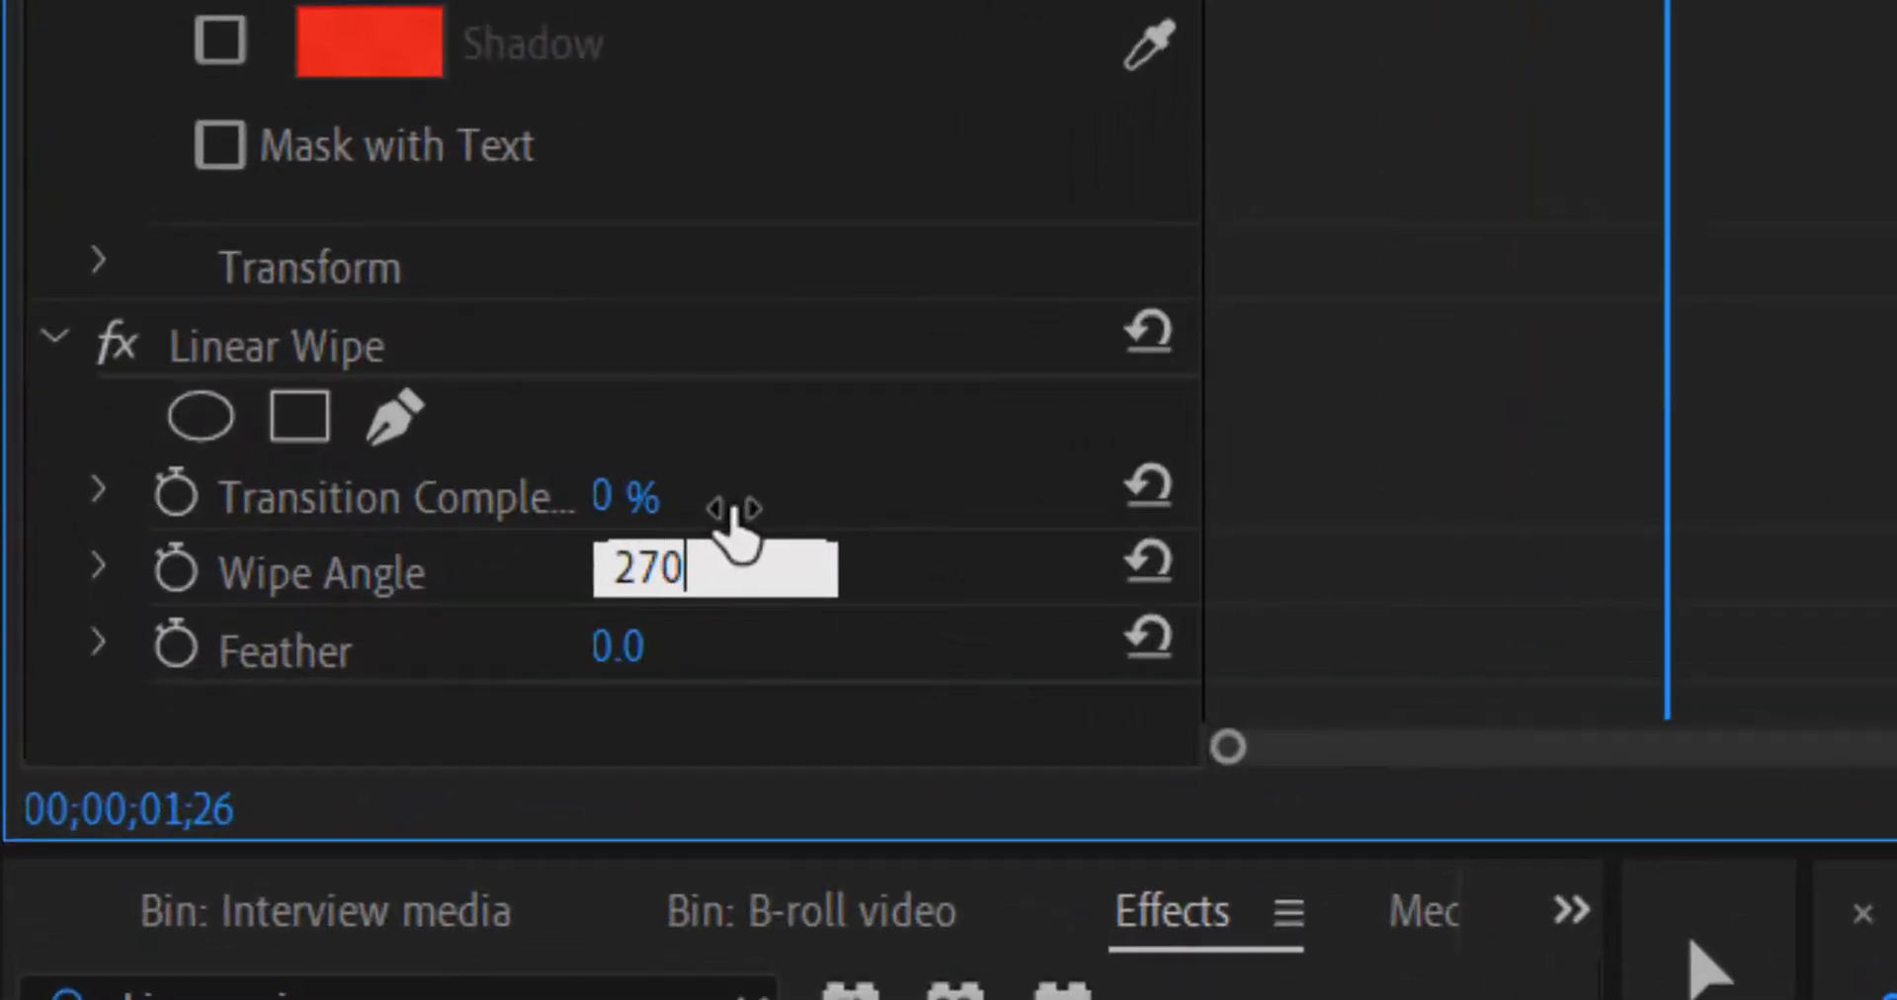
pyautogui.press('Return')
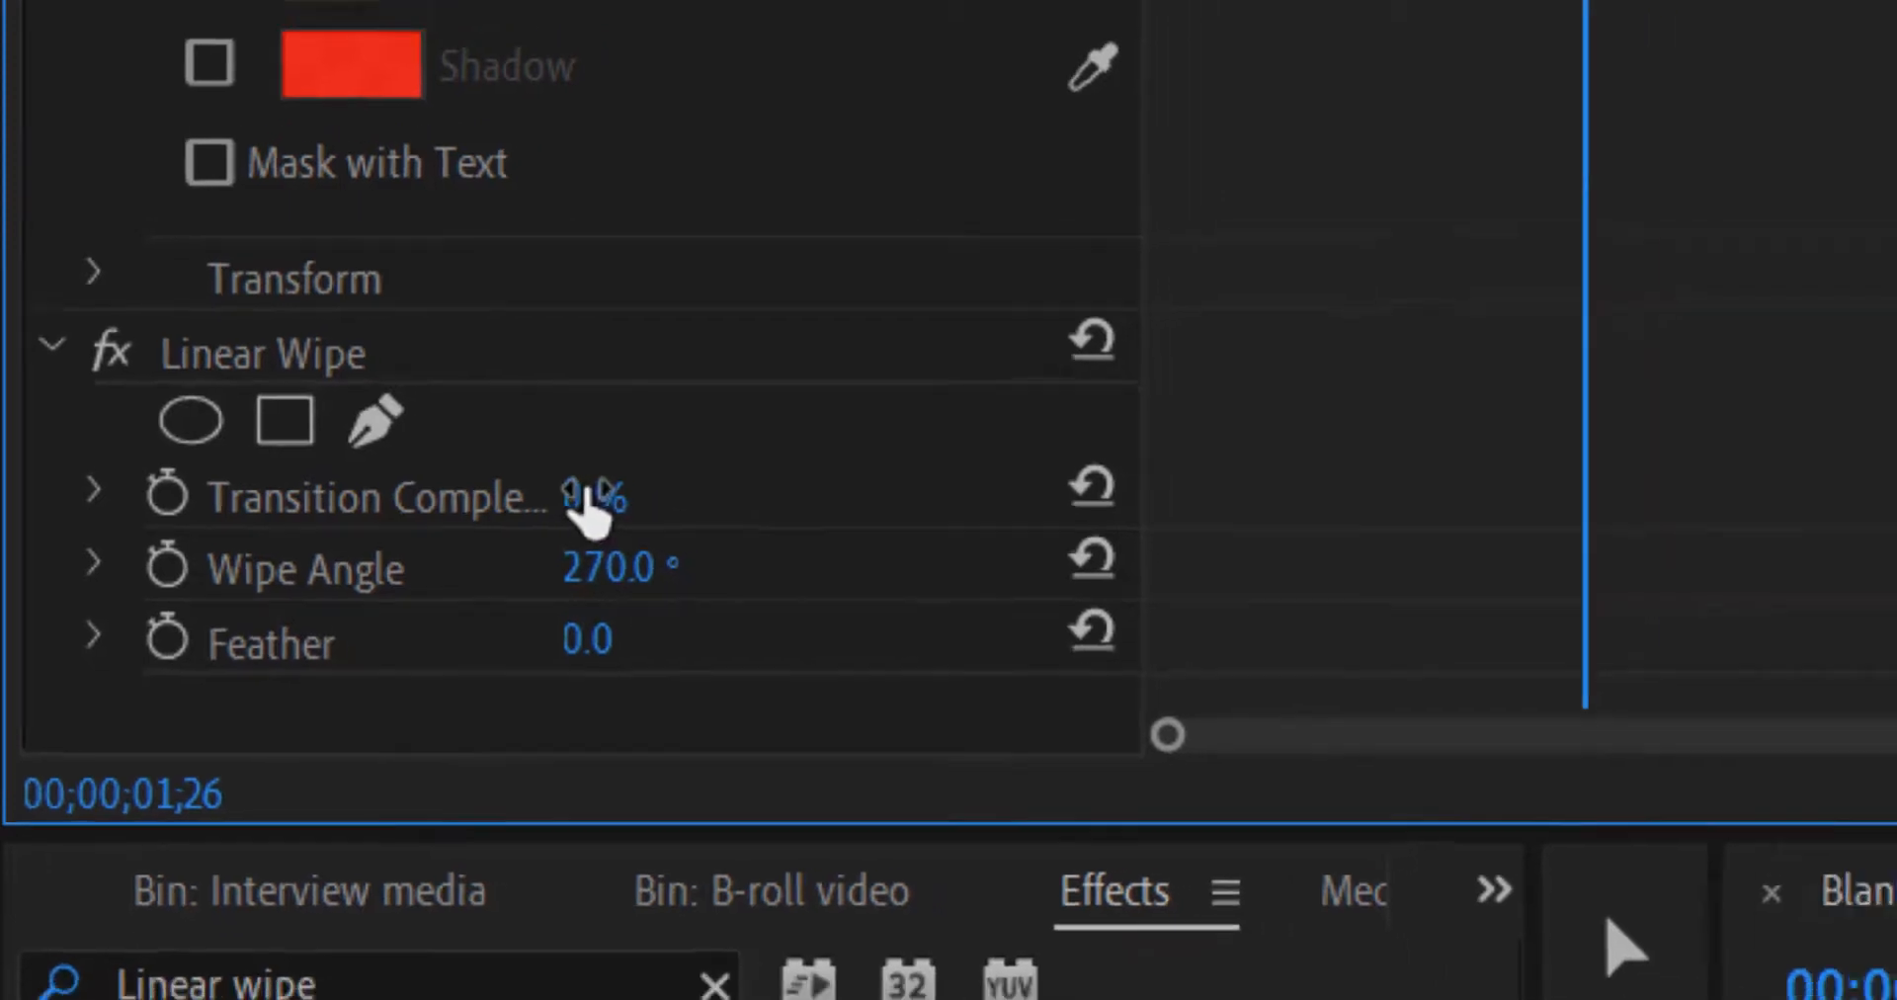
# Set the Linear Wipe's Transition Completion to 100% and keyframe it at 00;00;00;00
pyautogui.moveTo(593, 509); pyautogui.dragTo(707, 512)
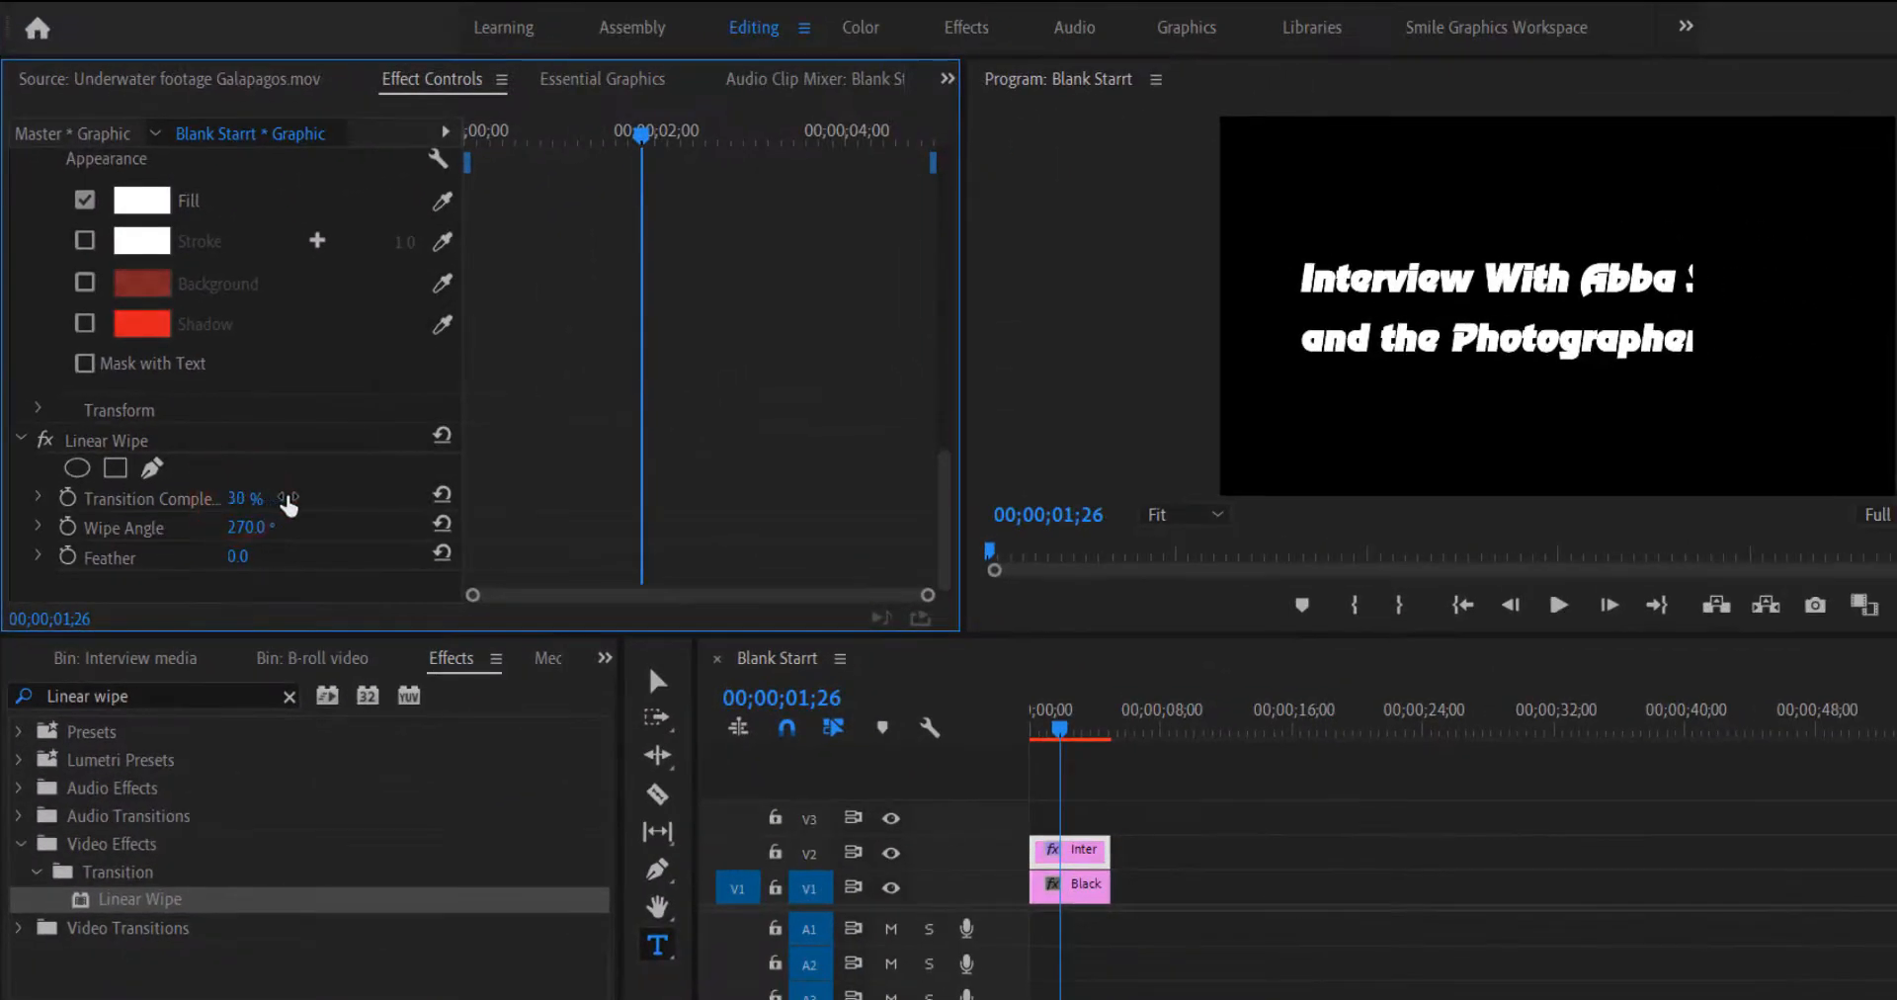
pyautogui.moveTo(288, 506); pyautogui.dragTo(390, 506)
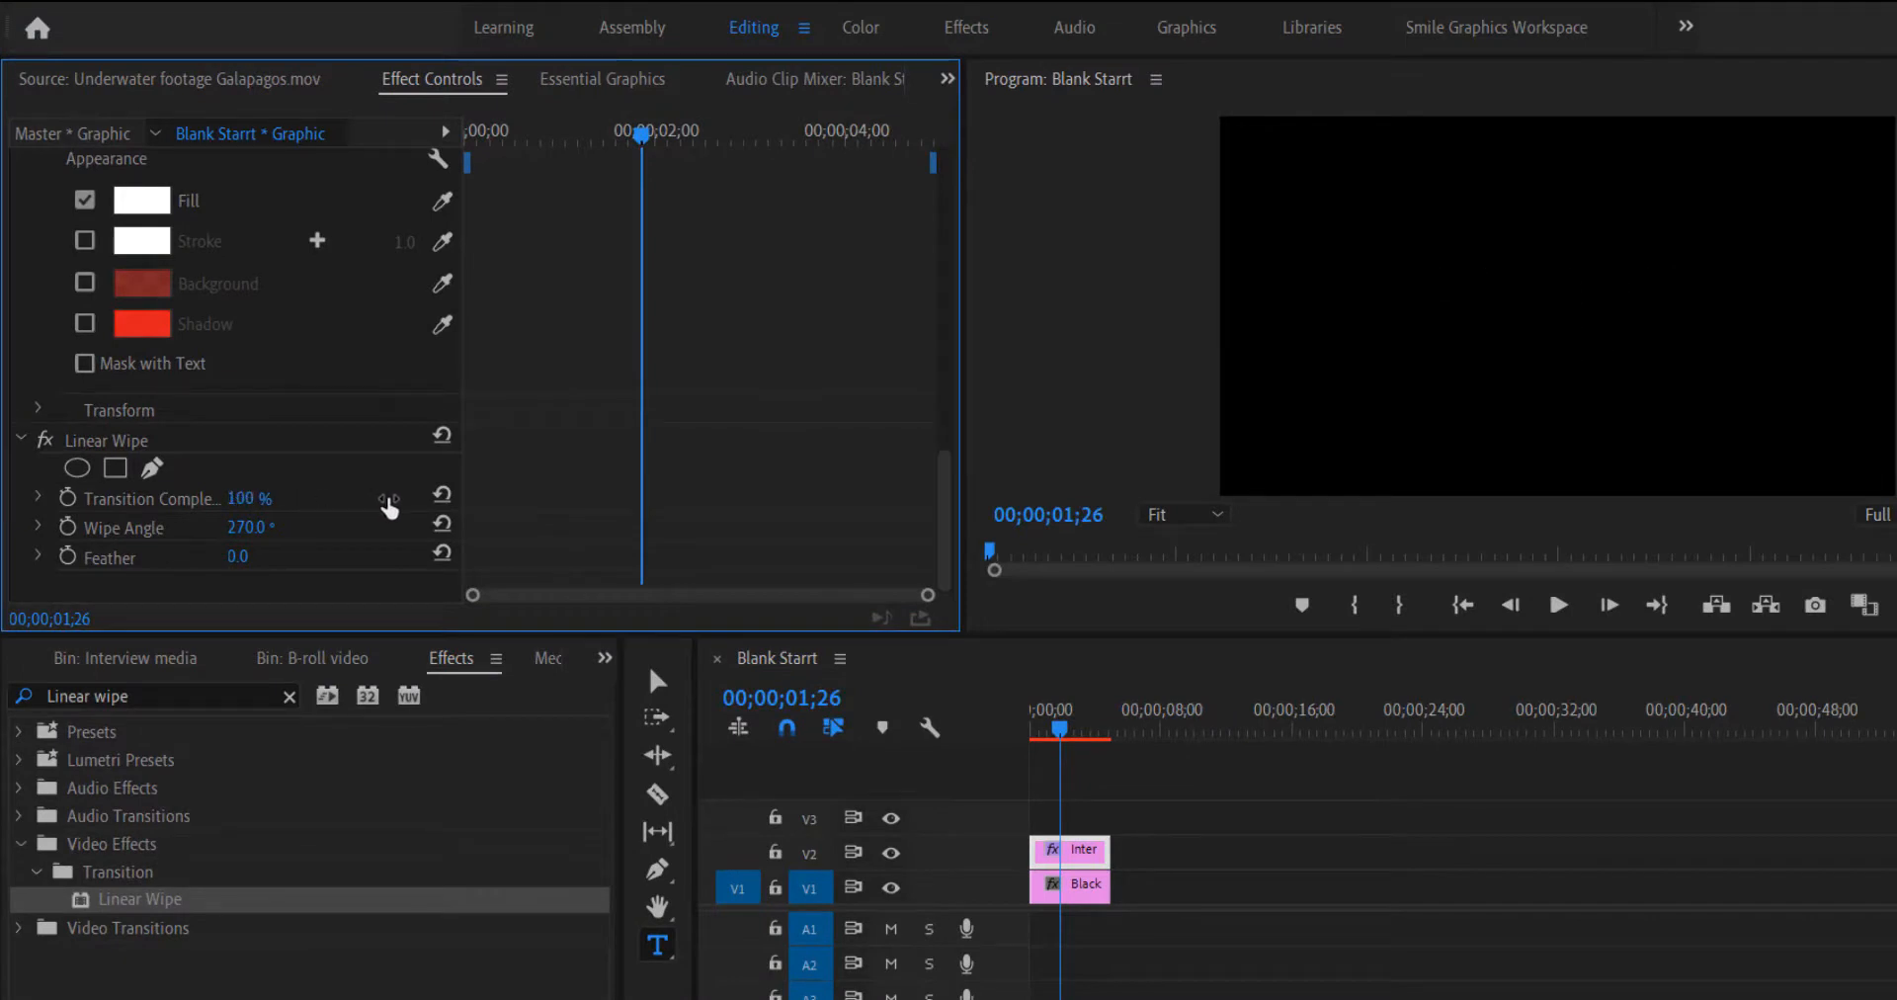
pyautogui.moveTo(637, 133); pyautogui.dragTo(718, 148)
pyautogui.moveTo(820, 185); pyautogui.dragTo(954, 178)
pyautogui.moveTo(706, 180); pyautogui.dragTo(445, 186)
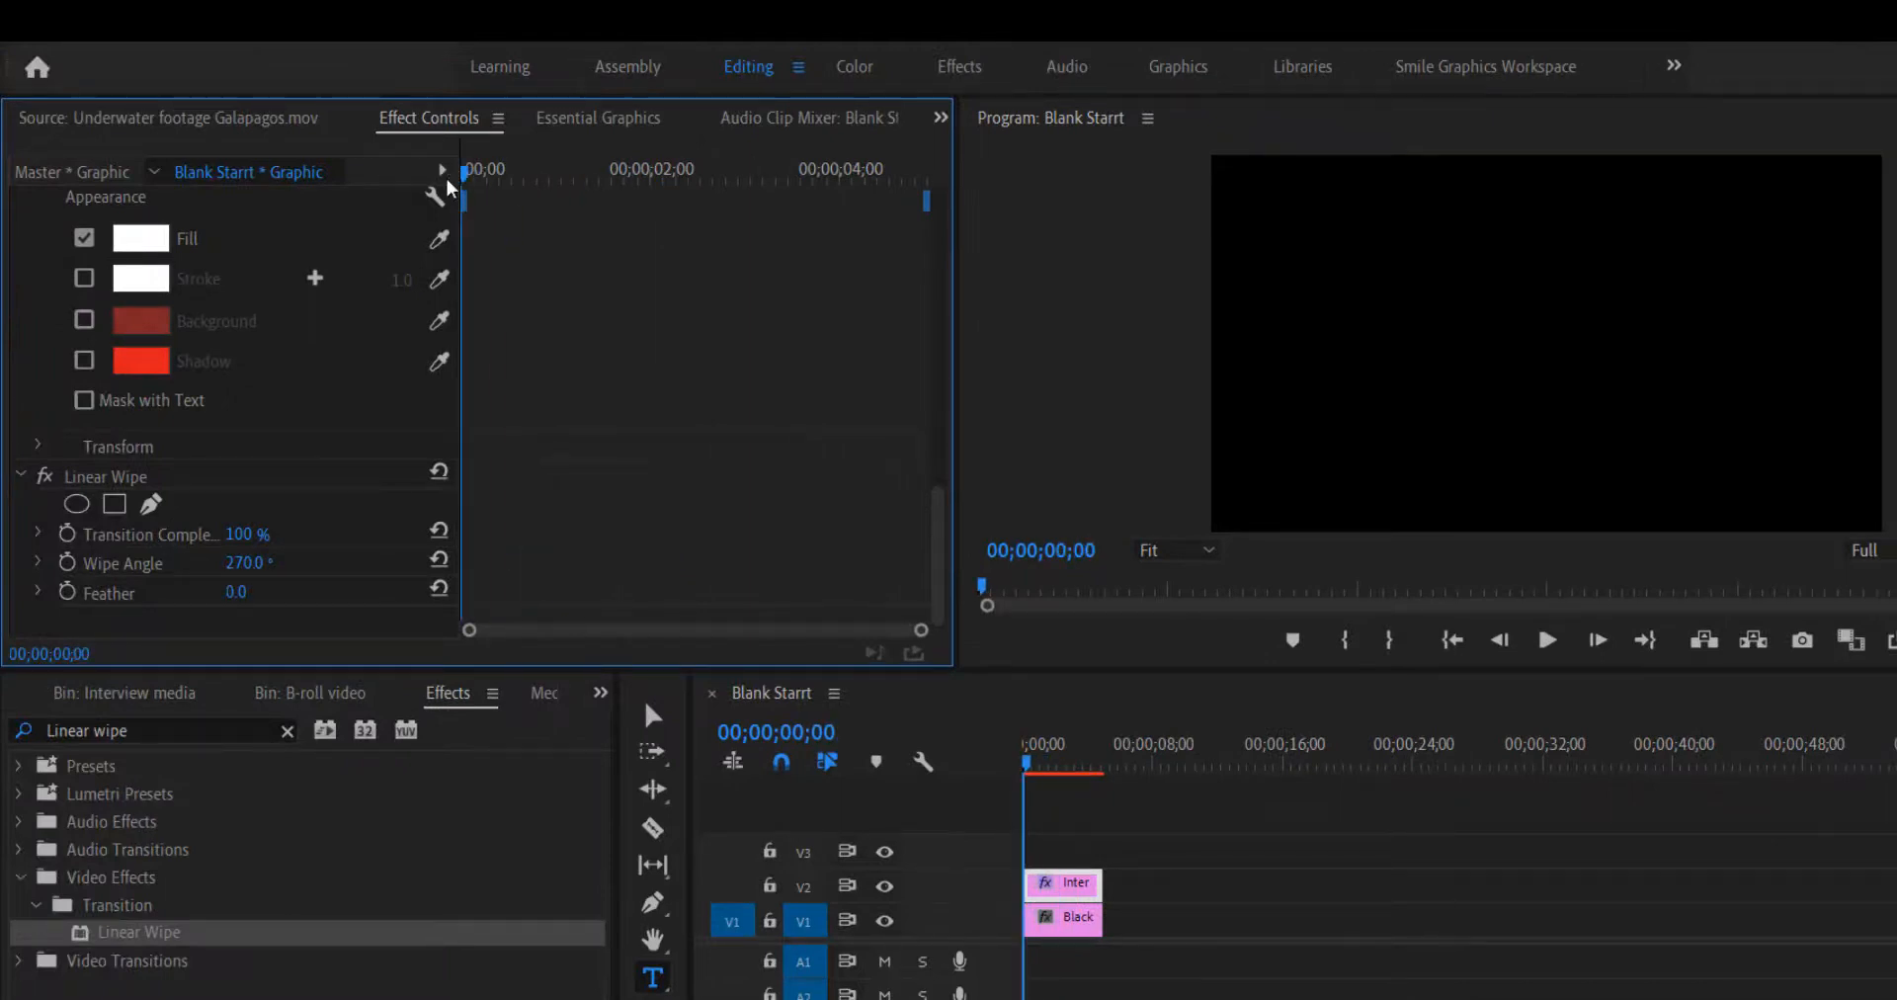
pyautogui.click(67, 535)
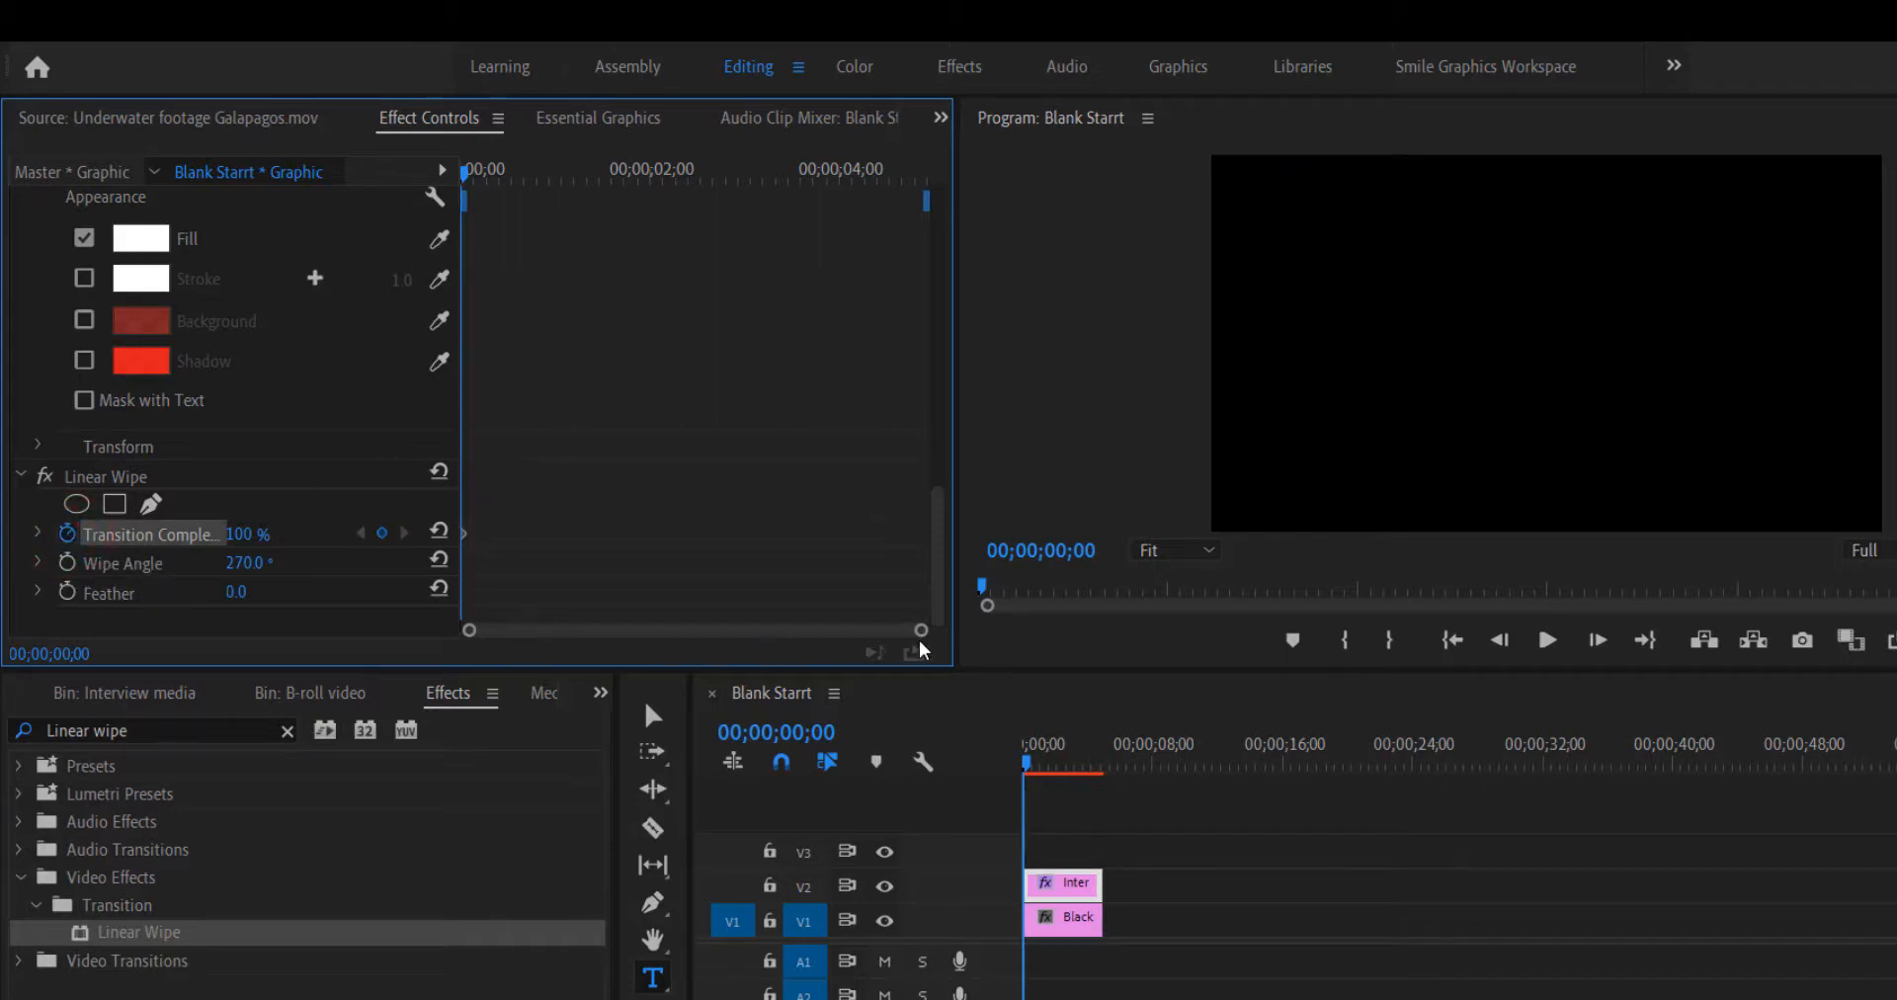
# Add a second Transition Completion keyframe of 0% at 00;00;00;17 on the title
pyautogui.moveTo(920, 630); pyautogui.dragTo(657, 634)
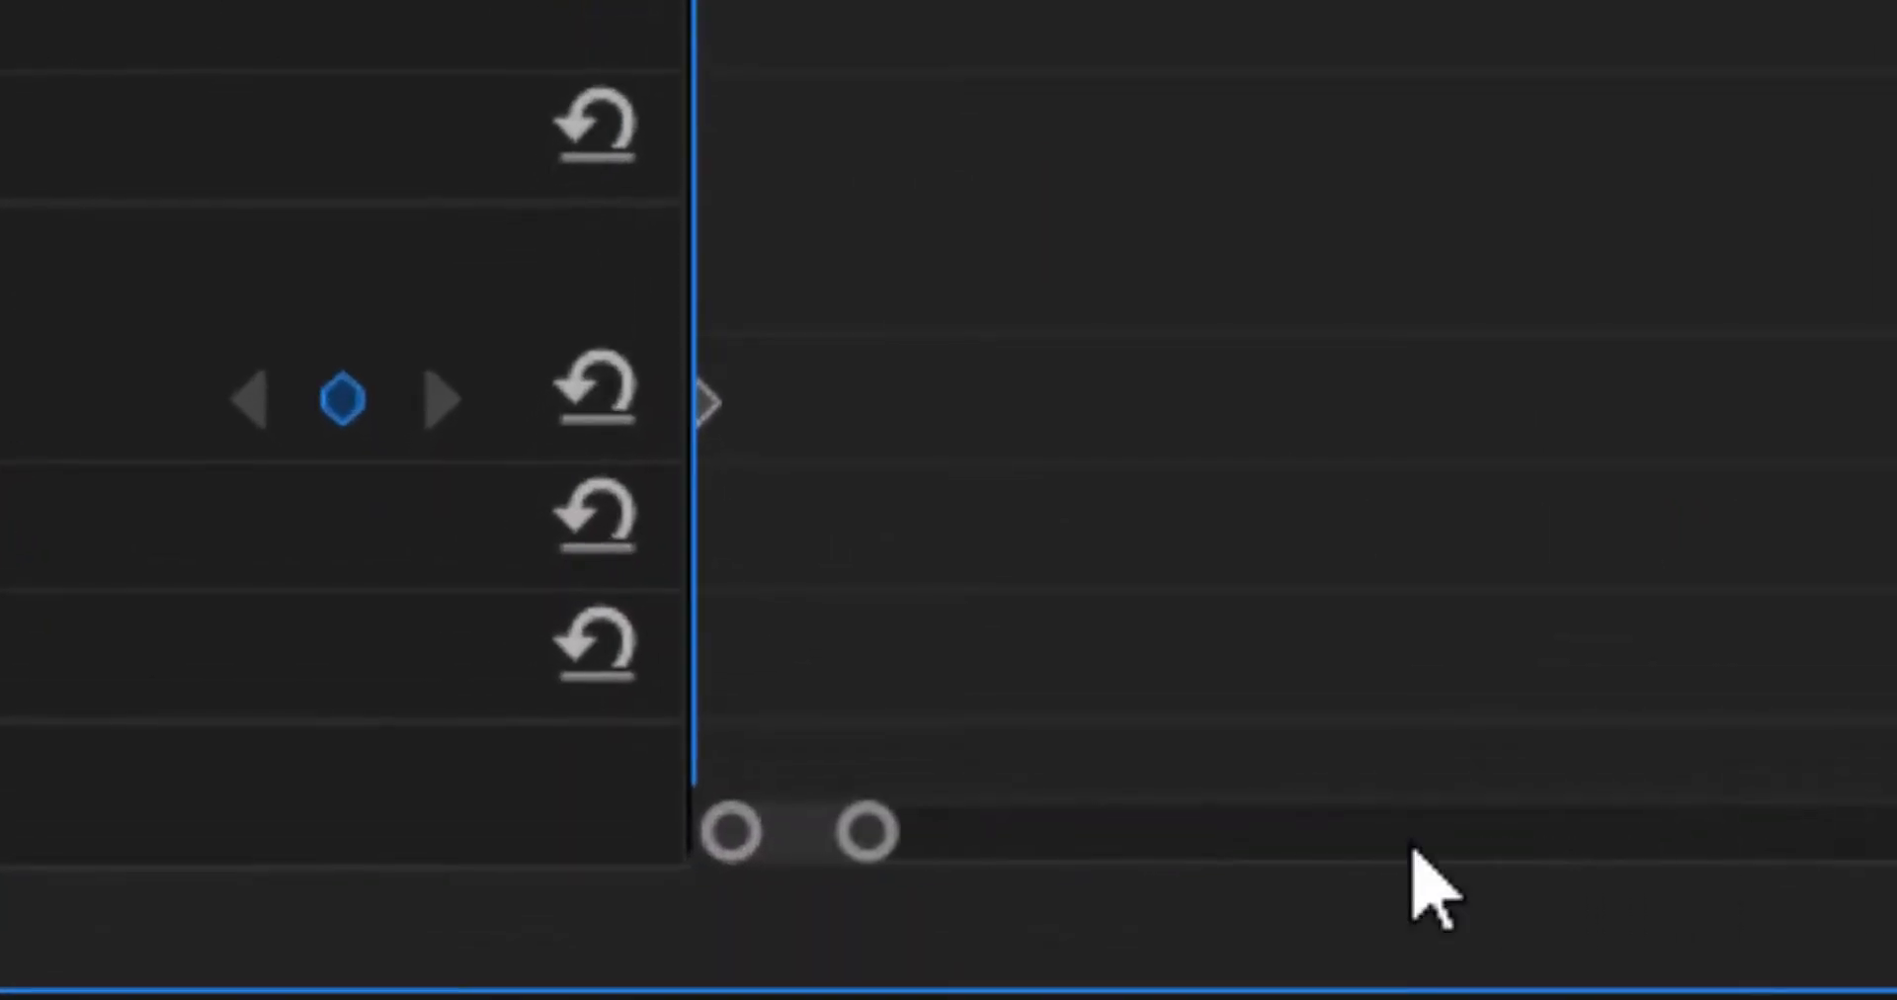
pyautogui.click(711, 403)
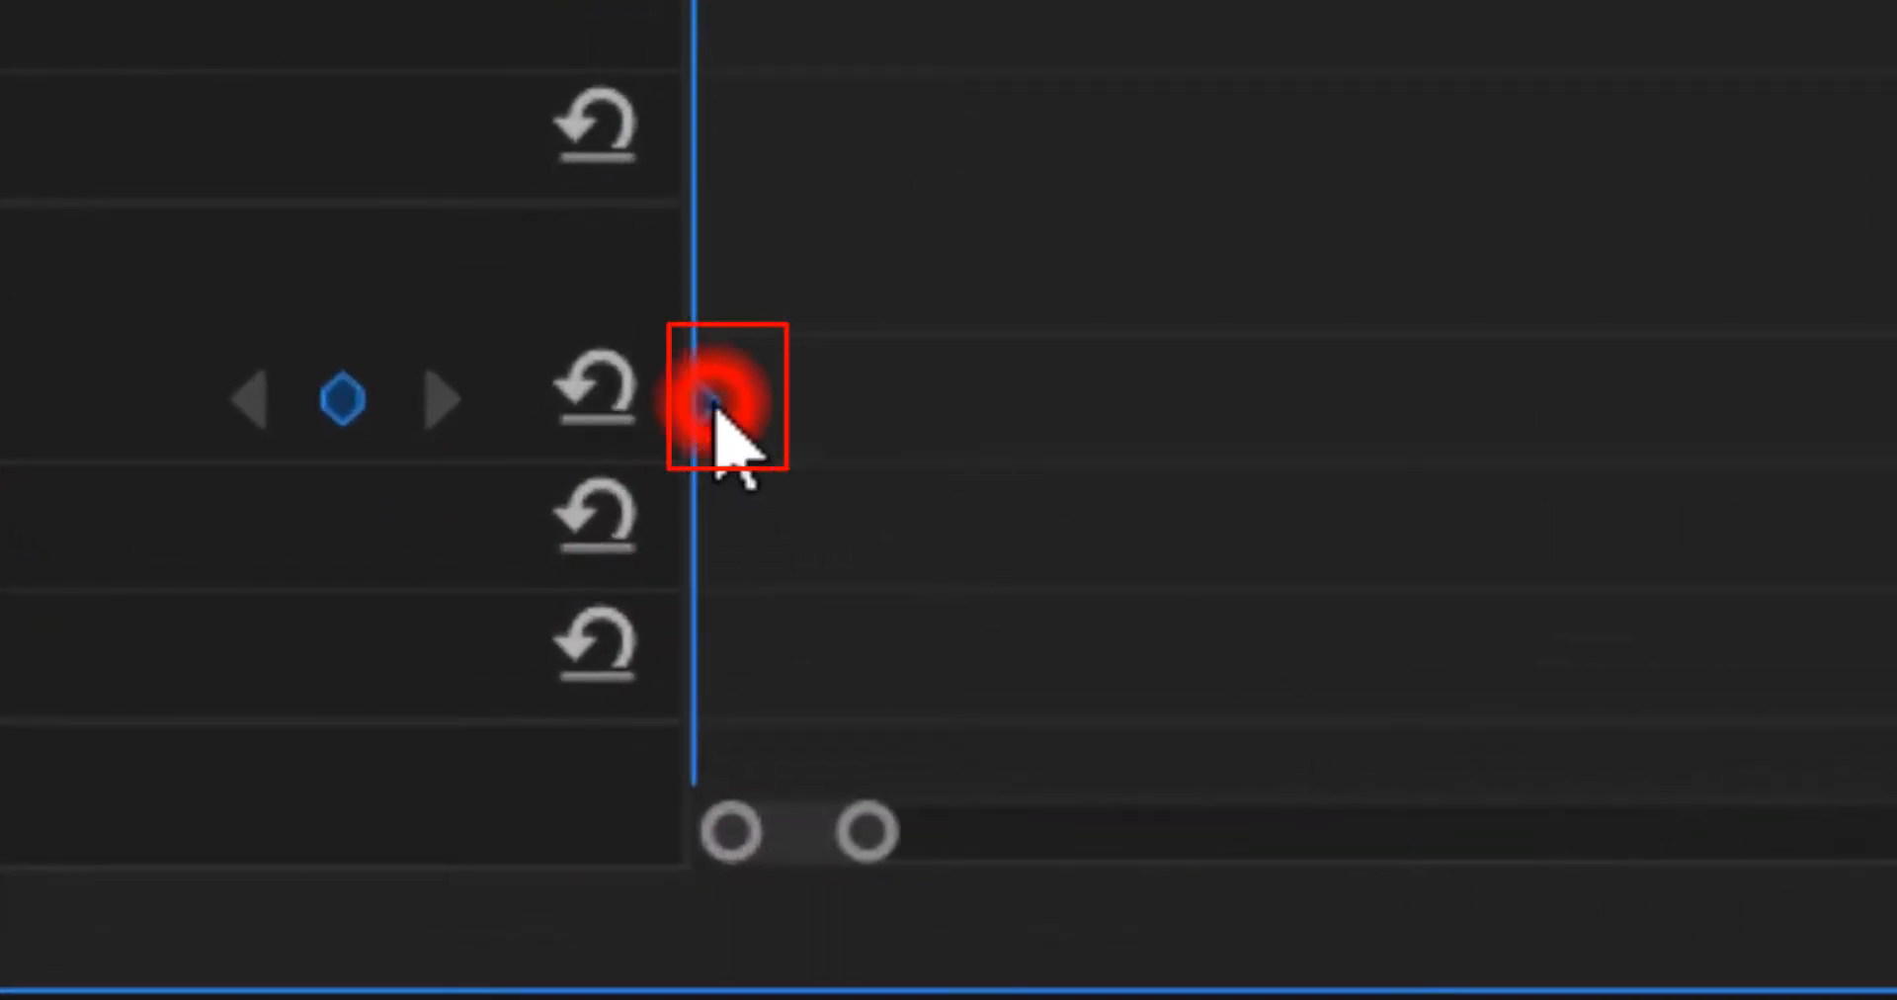
pyautogui.moveTo(867, 832); pyautogui.dragTo(1027, 841)
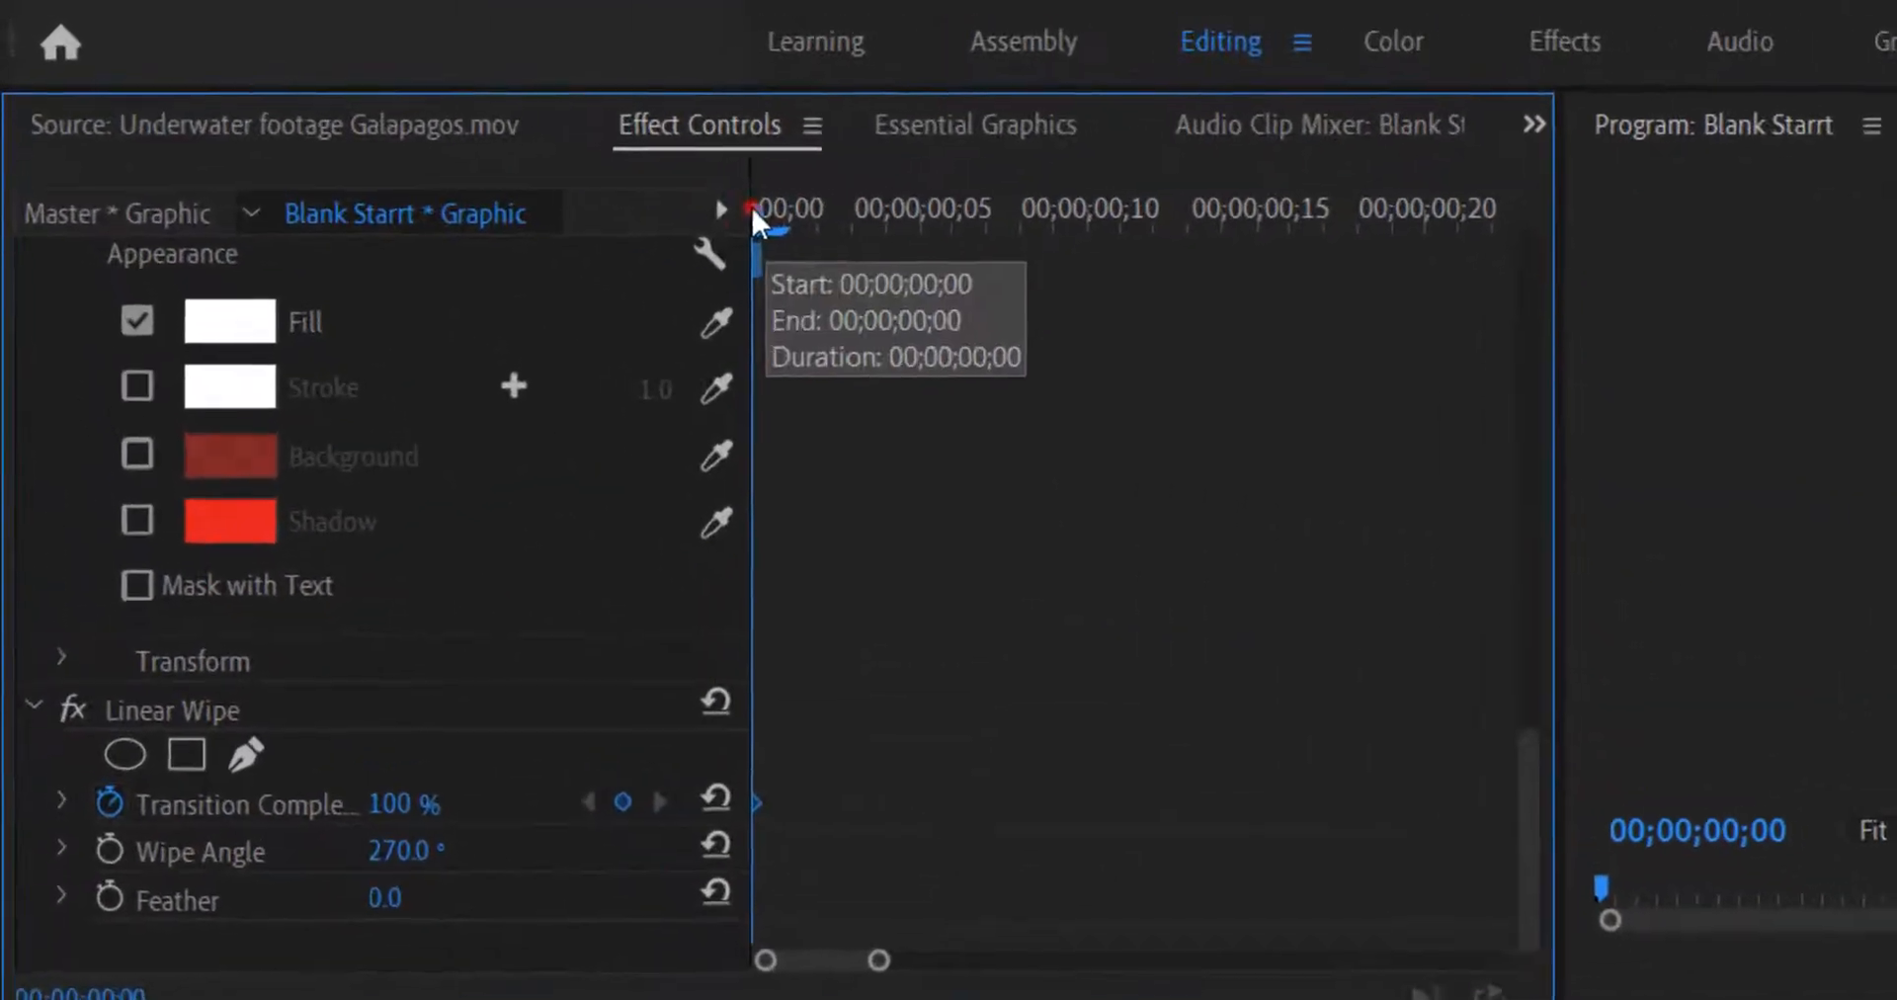
pyautogui.moveTo(750, 203); pyautogui.dragTo(1341, 284)
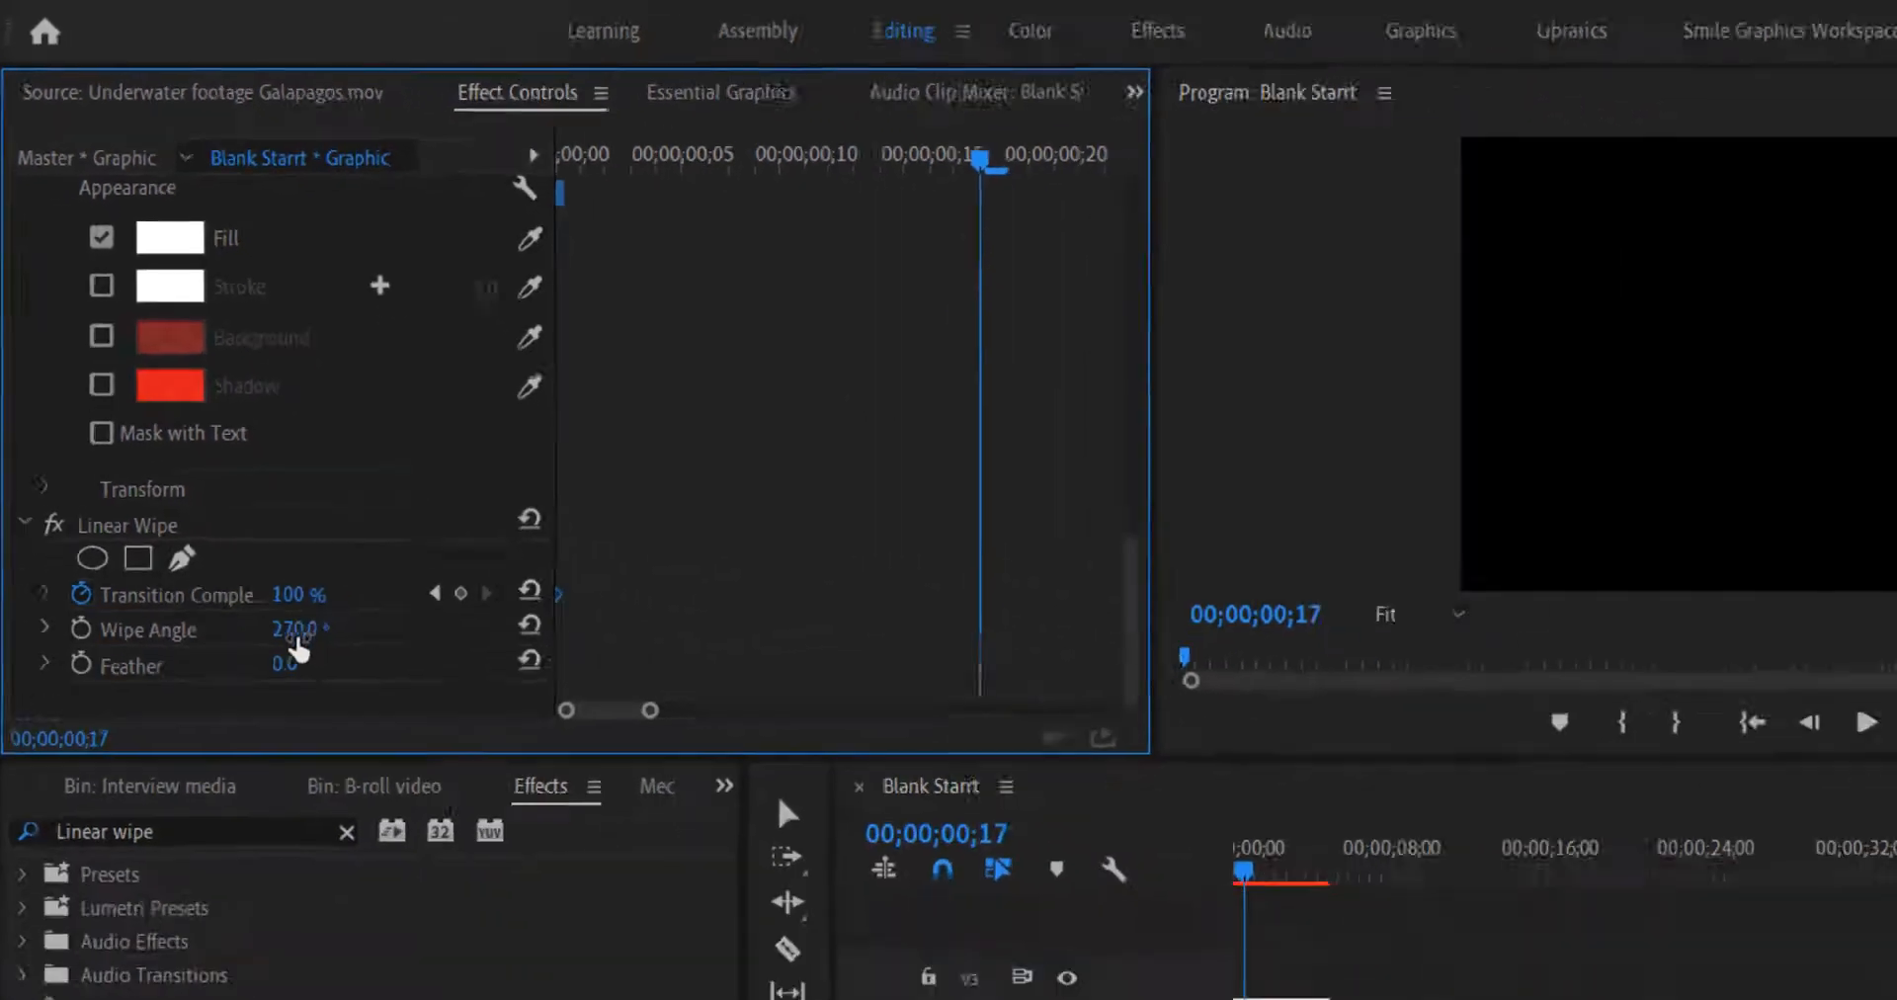
pyautogui.click(243, 494)
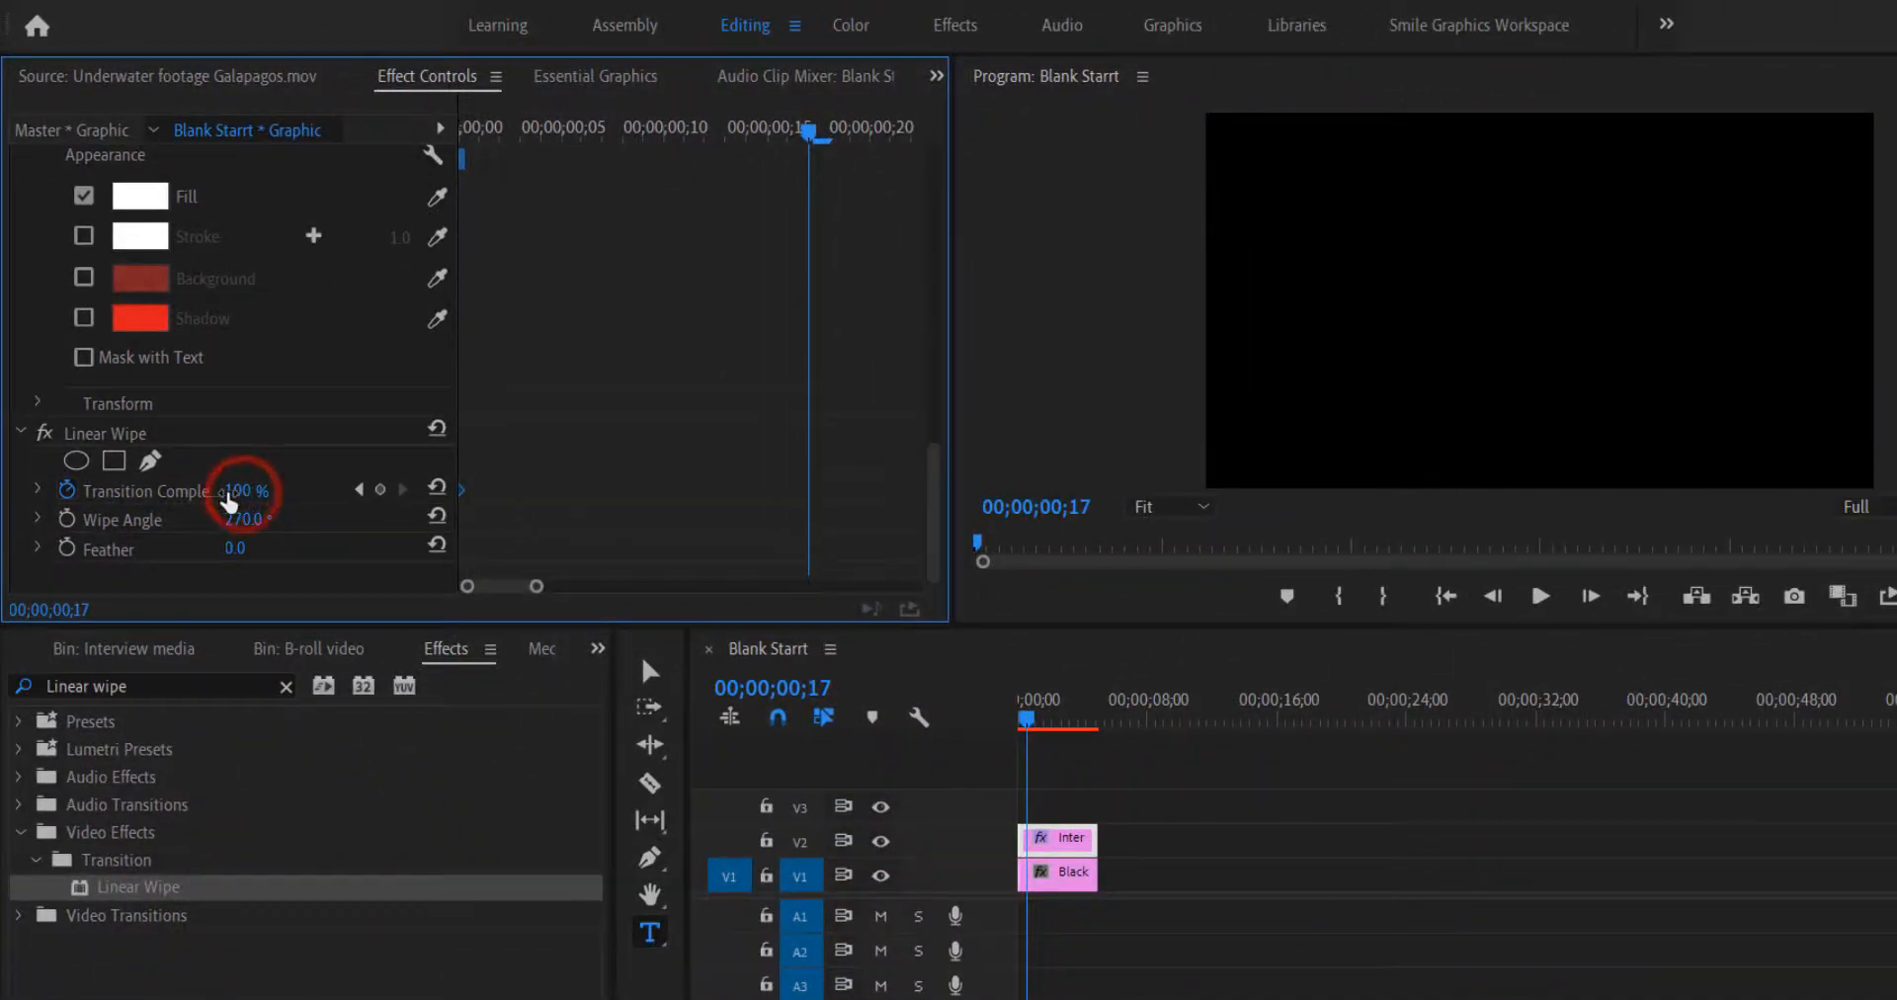
pyautogui.moveTo(271, 492); pyautogui.dragTo(109, 504)
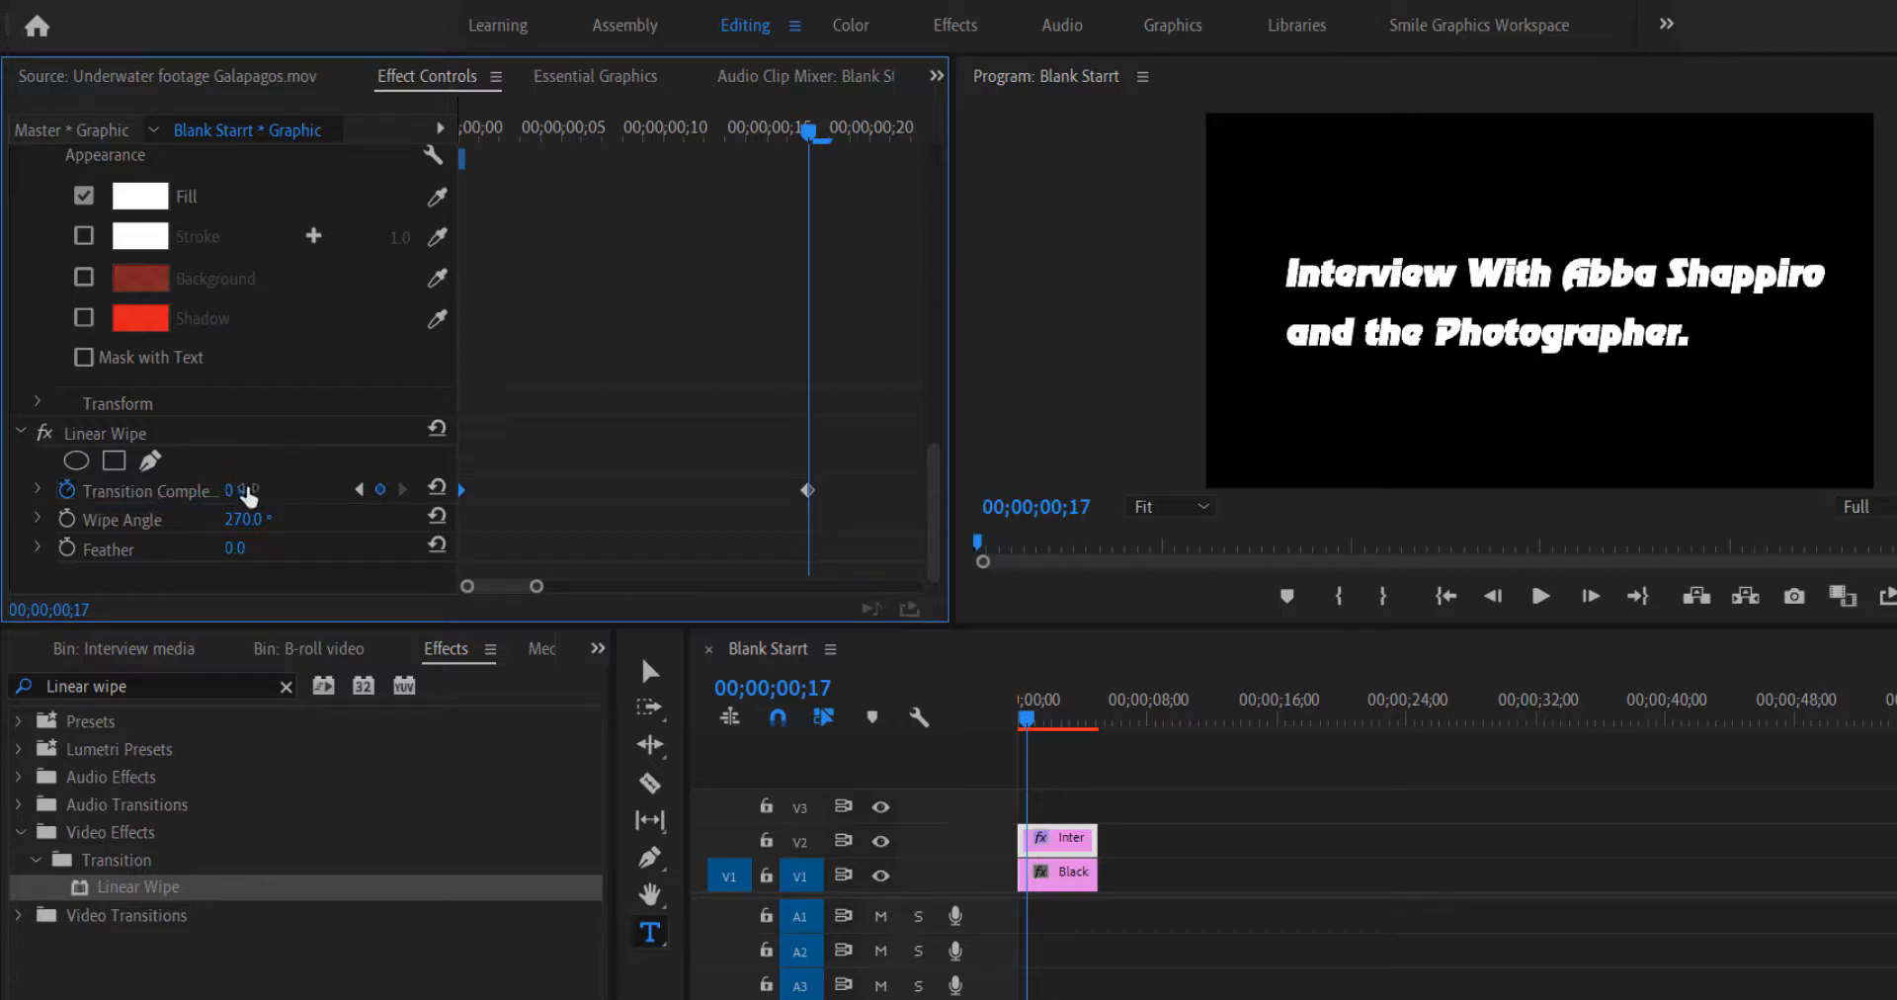
# Play the wipe from the start and slow it by moving its 0% keyframe to about 00;00;04;03
pyautogui.moveTo(714, 141); pyautogui.dragTo(436, 146)
pyautogui.press('space')
pyautogui.press('space')
pyautogui.moveTo(537, 586); pyautogui.dragTo(843, 590)
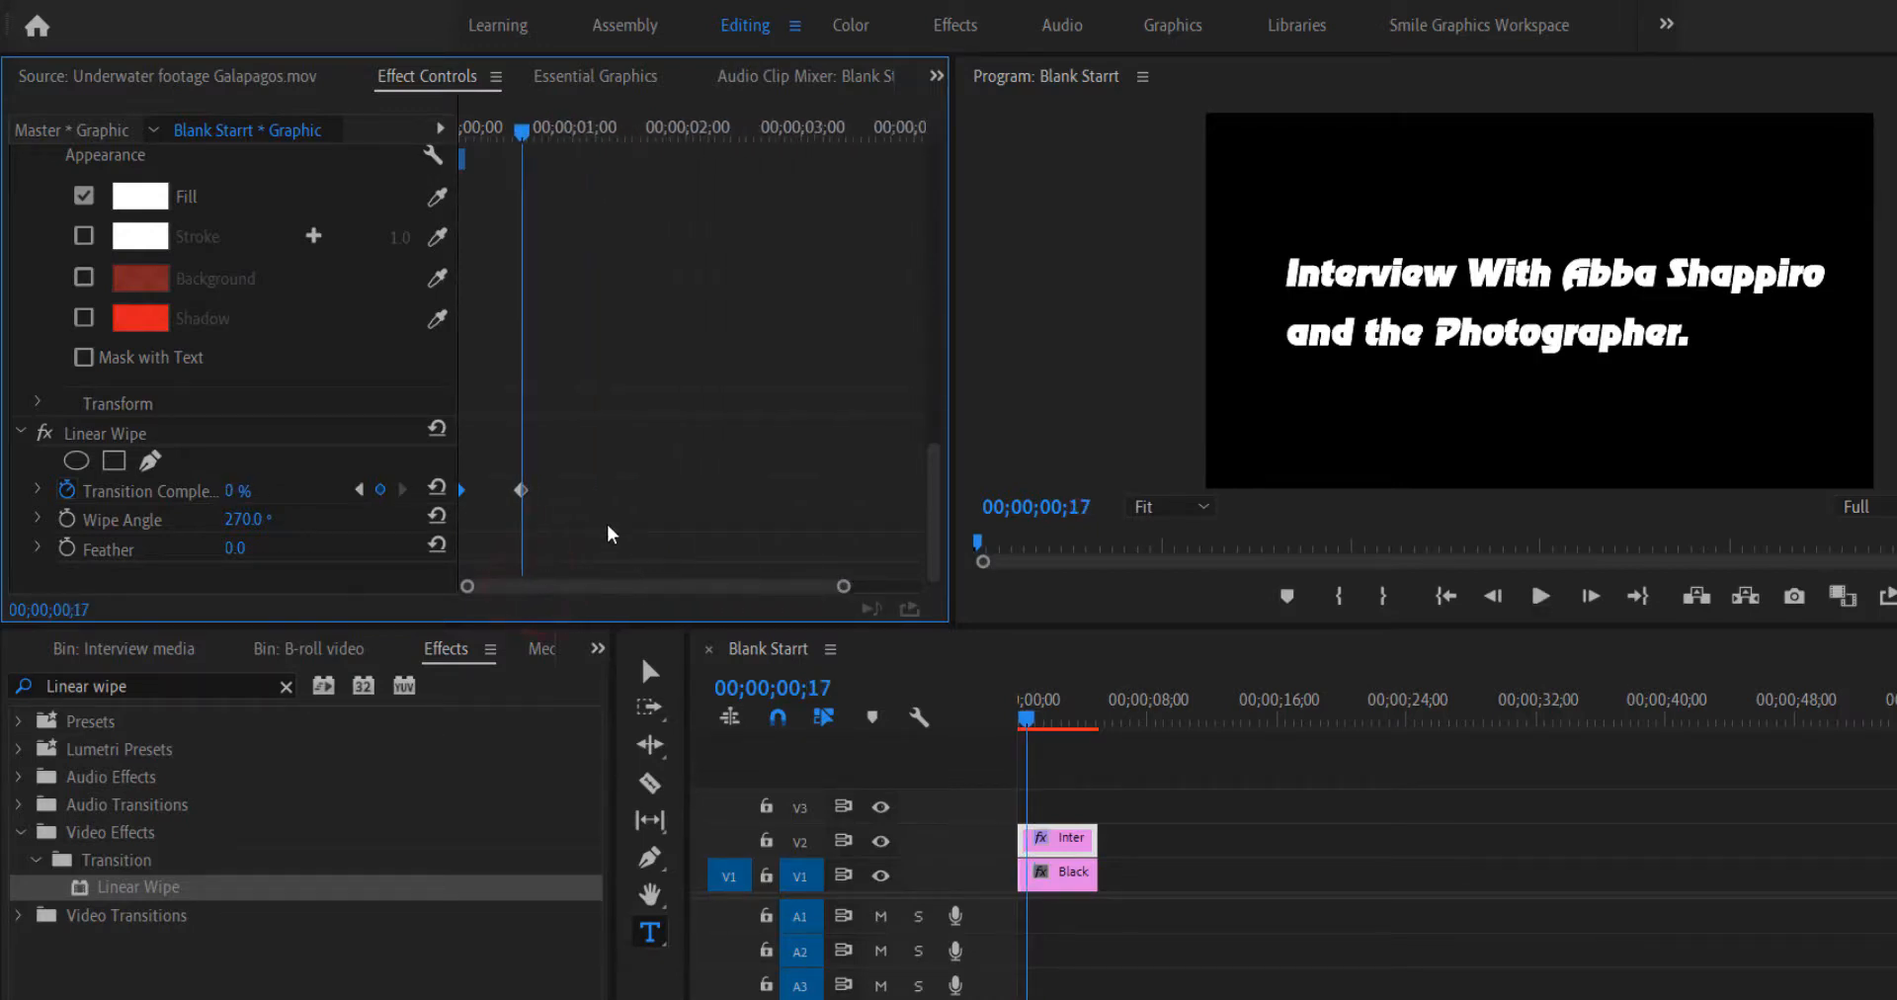
pyautogui.moveTo(522, 490); pyautogui.dragTo(923, 512)
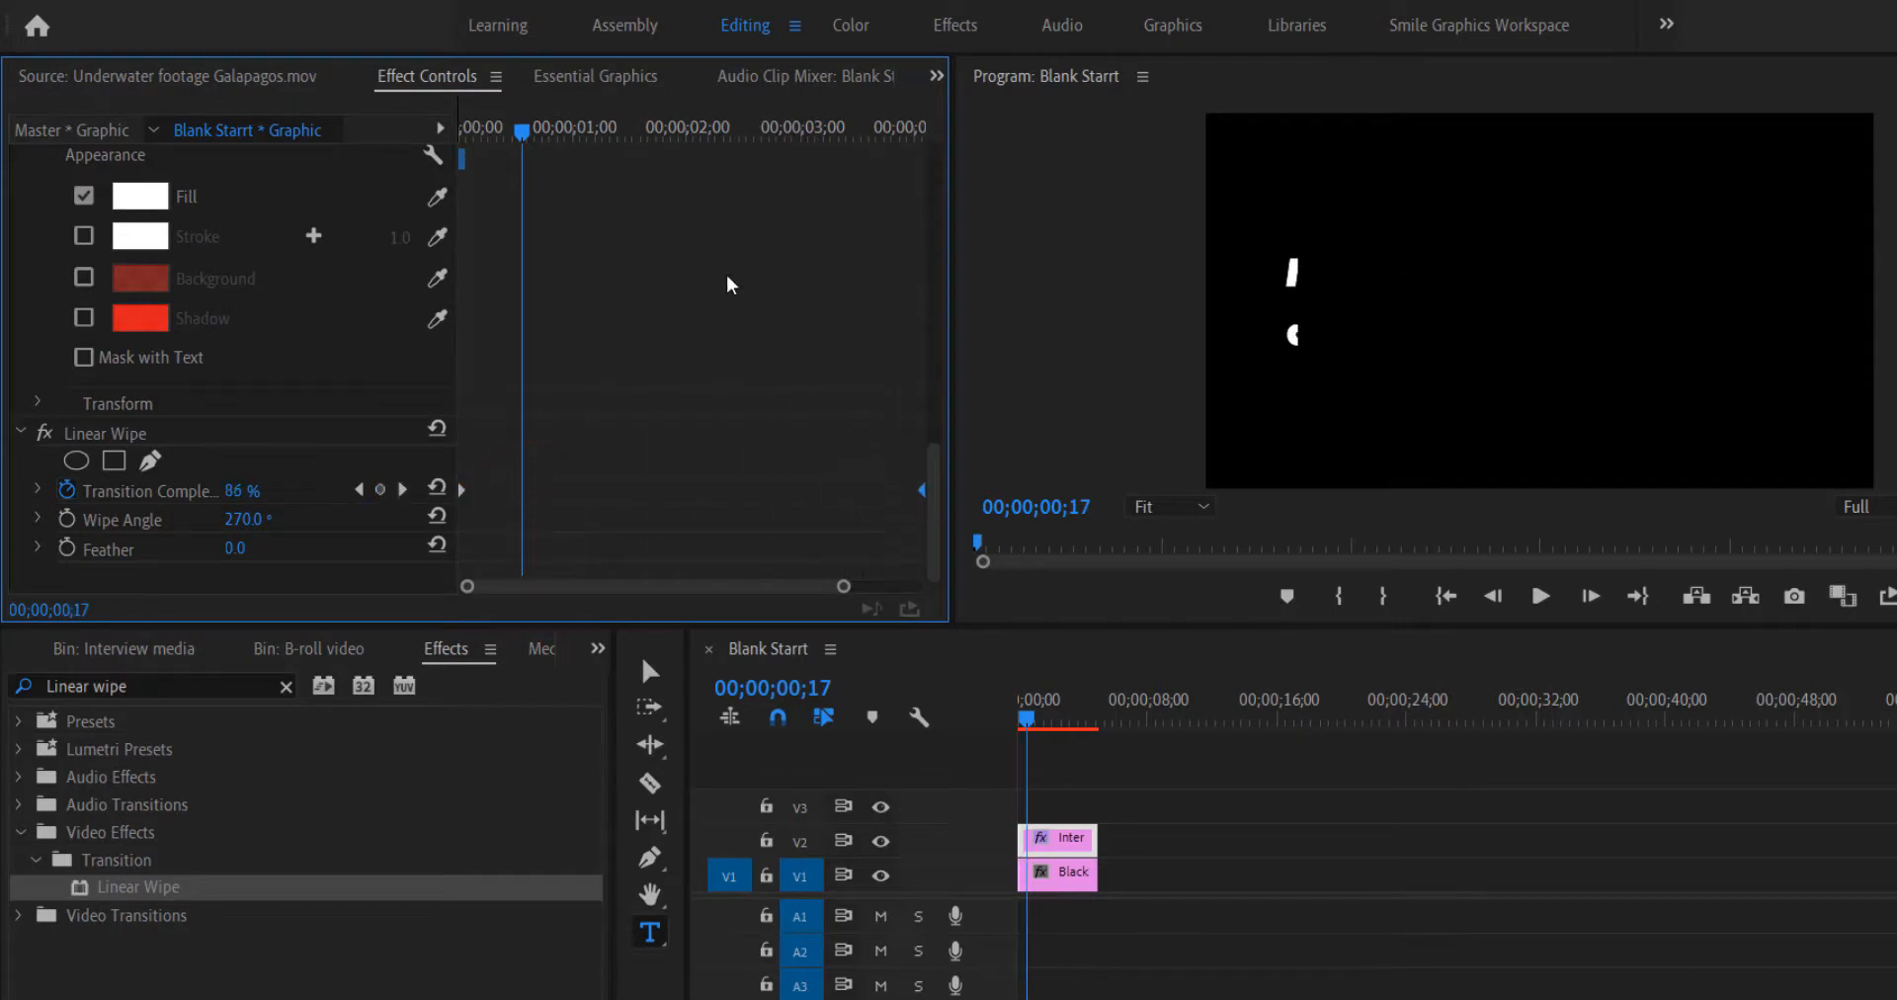
# Play the title's wipe from the beginning to check its timing, and return the playhead to 00;00;00;00
pyautogui.moveTo(518, 129); pyautogui.dragTo(387, 140)
pyautogui.press('space')
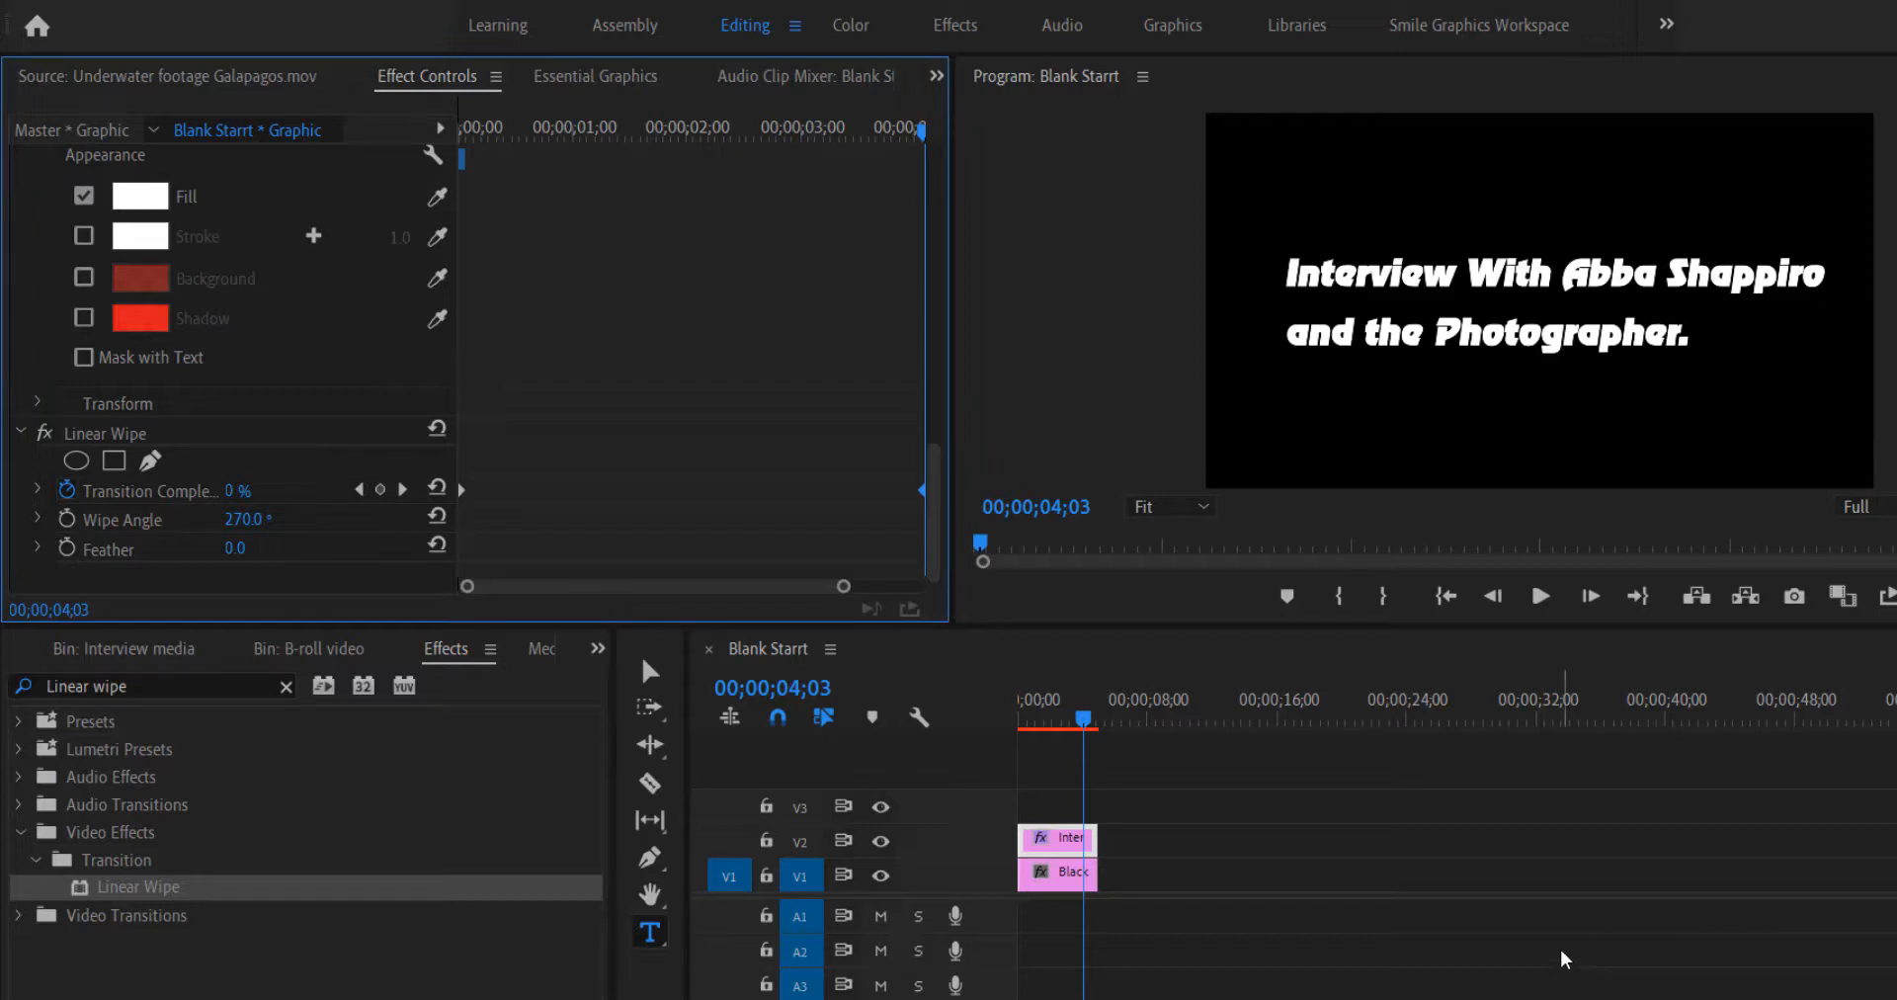
pyautogui.moveTo(1072, 721); pyautogui.dragTo(1002, 713)
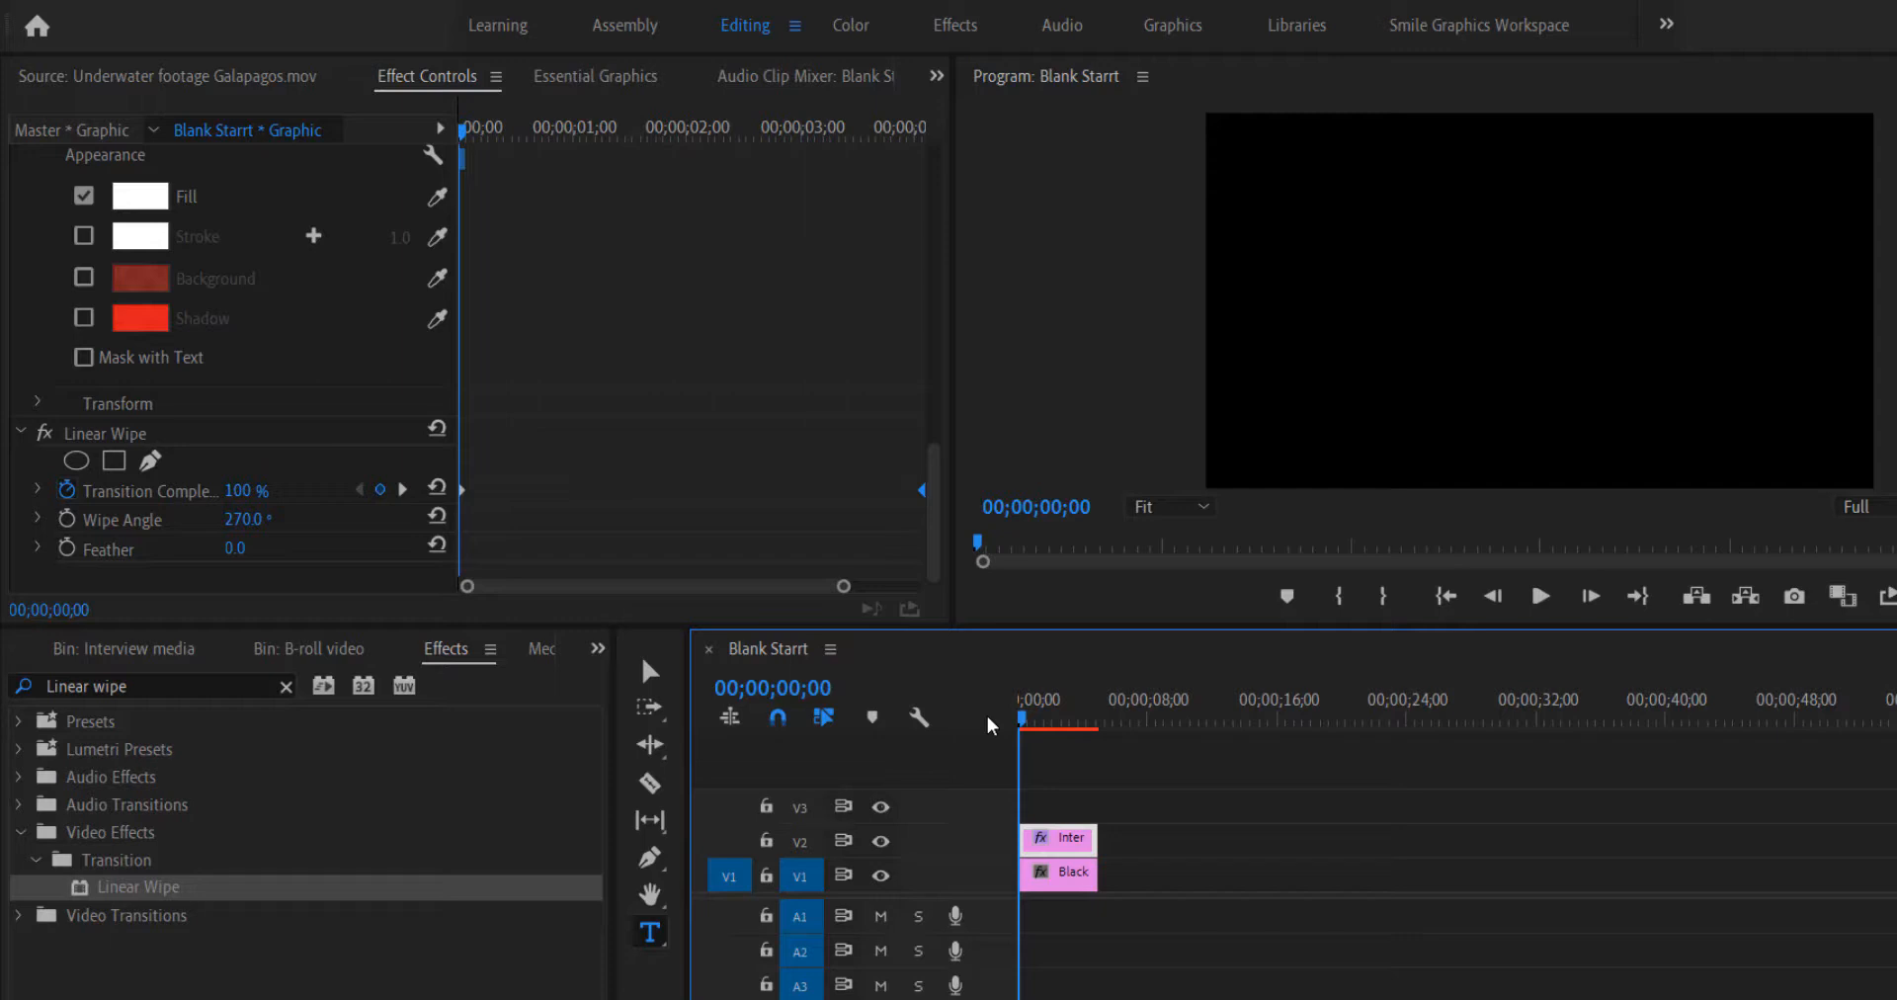
pyautogui.press('space')
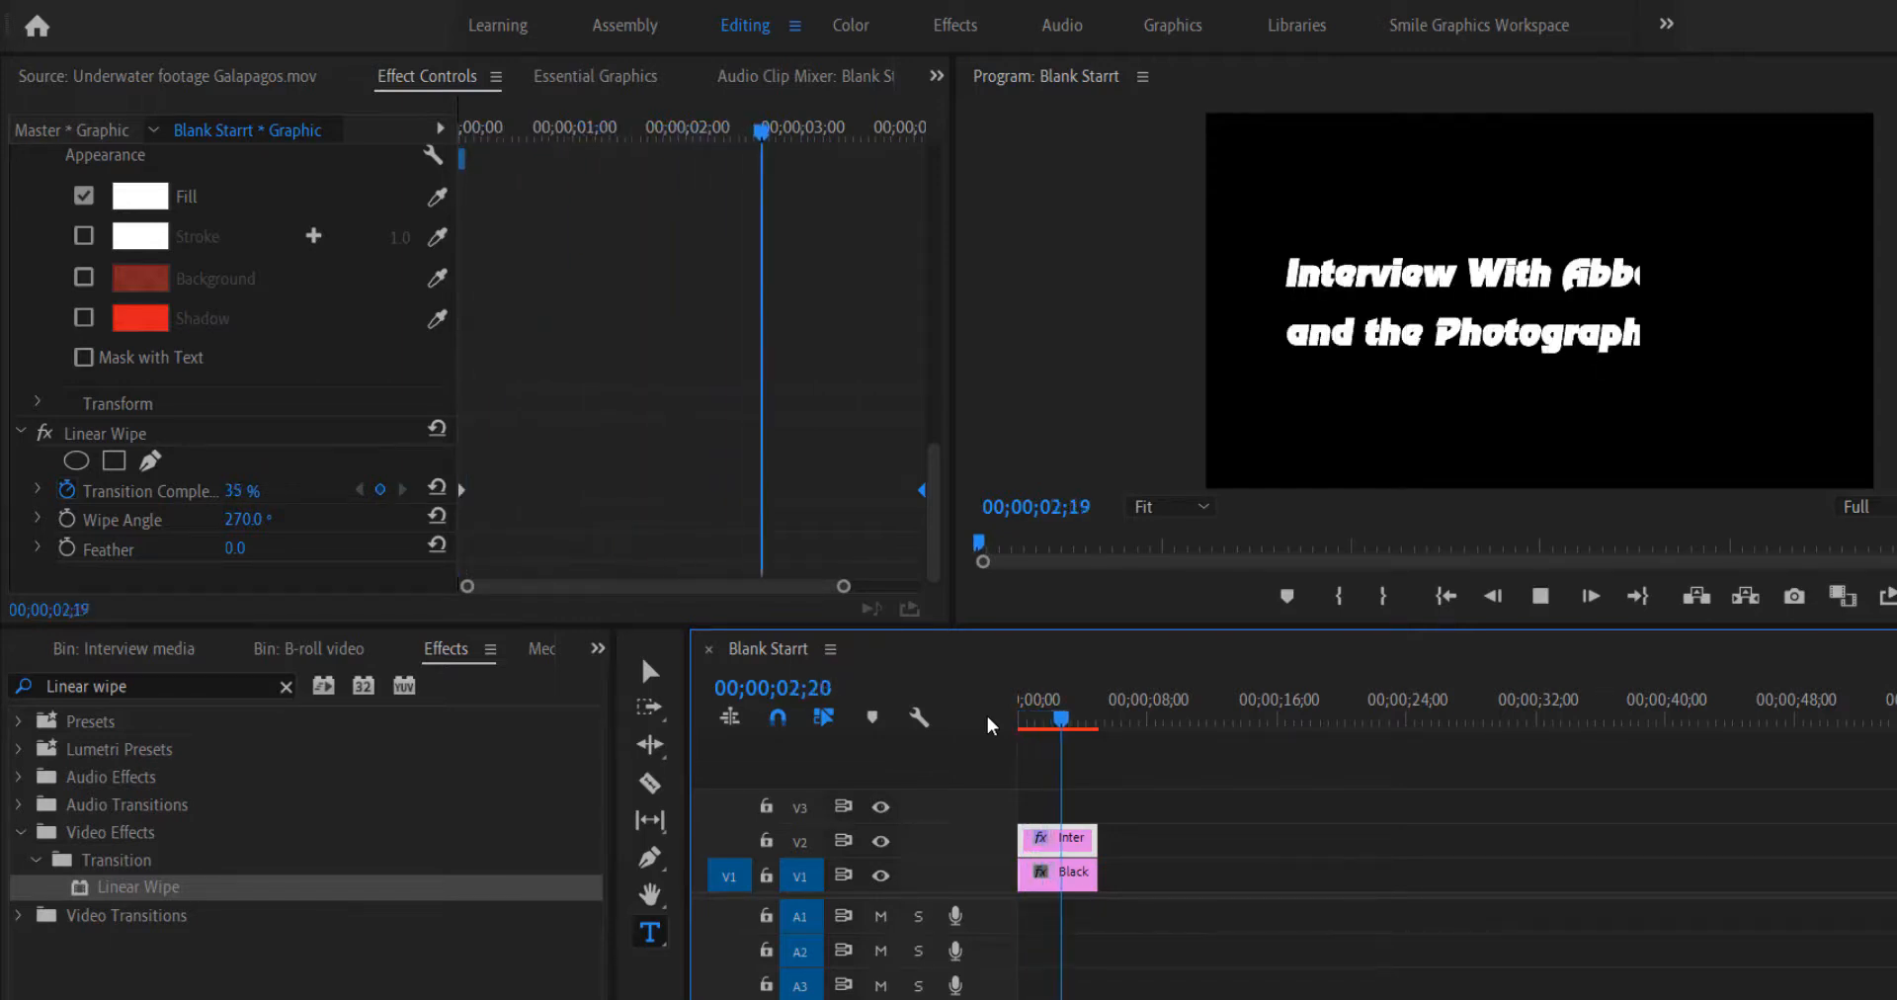
pyautogui.press('space')
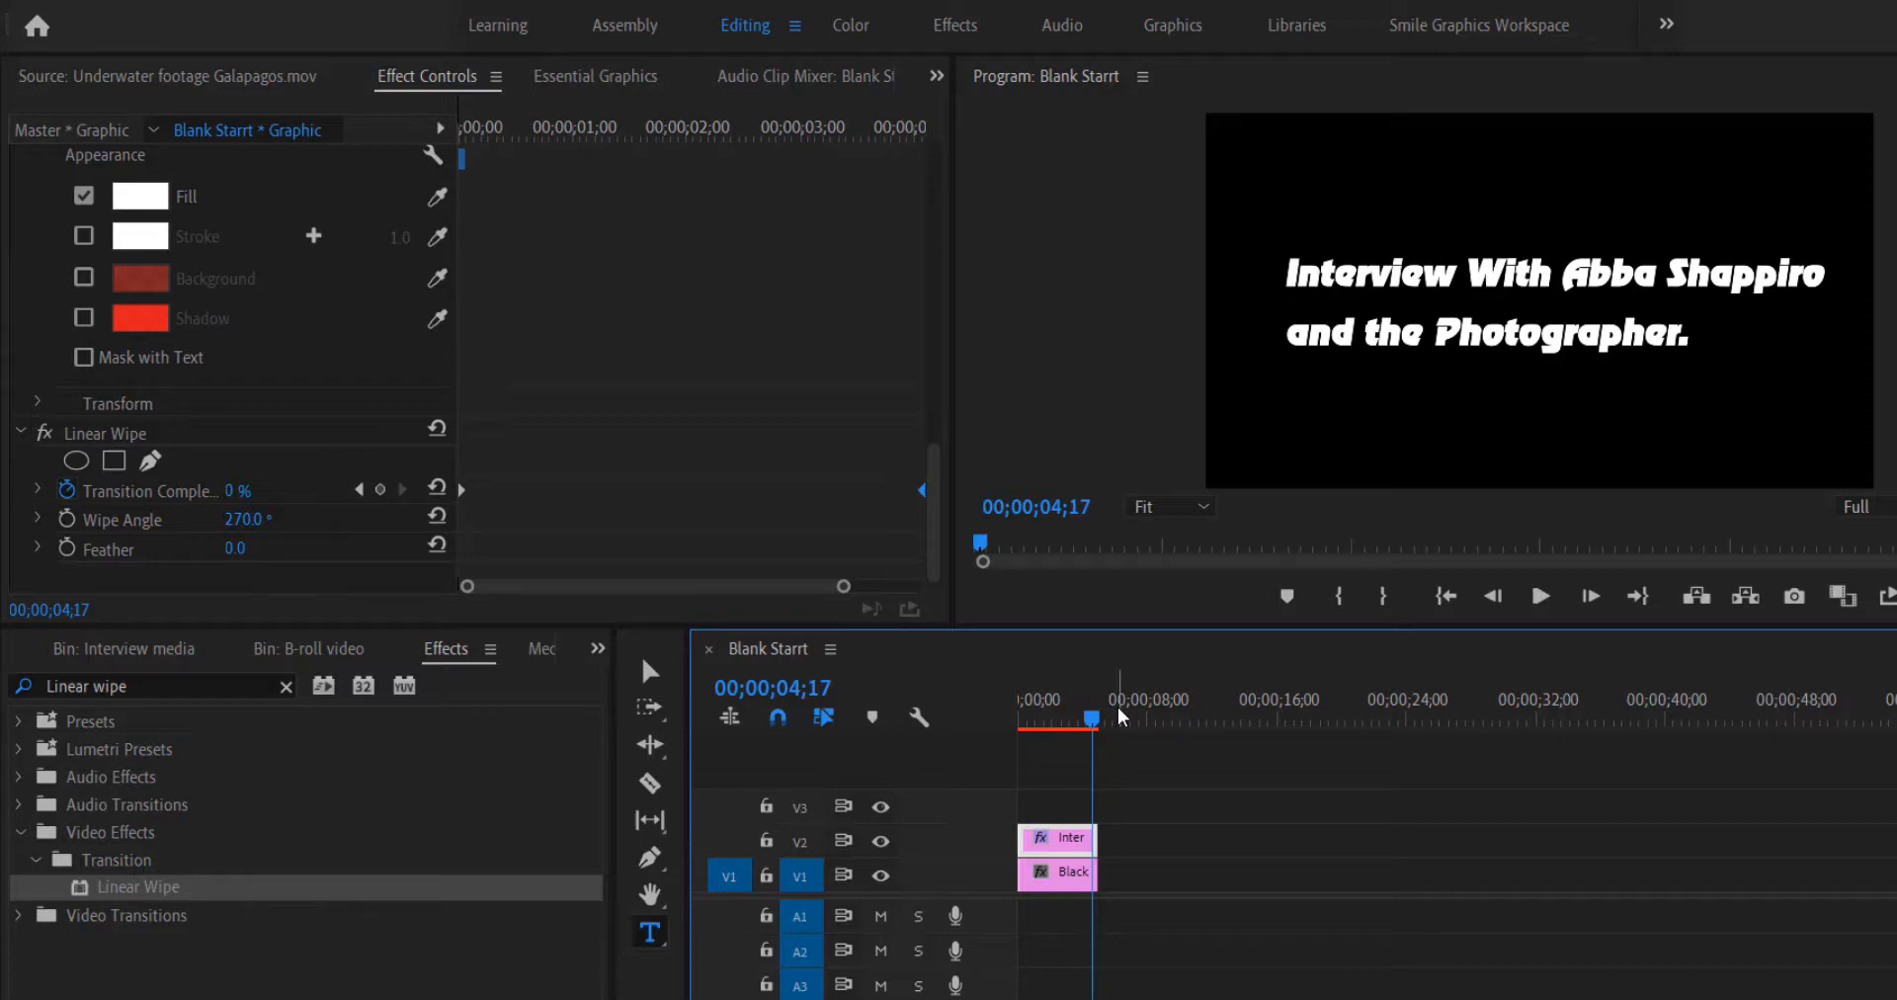
pyautogui.moveTo(1080, 721); pyautogui.dragTo(1067, 729)
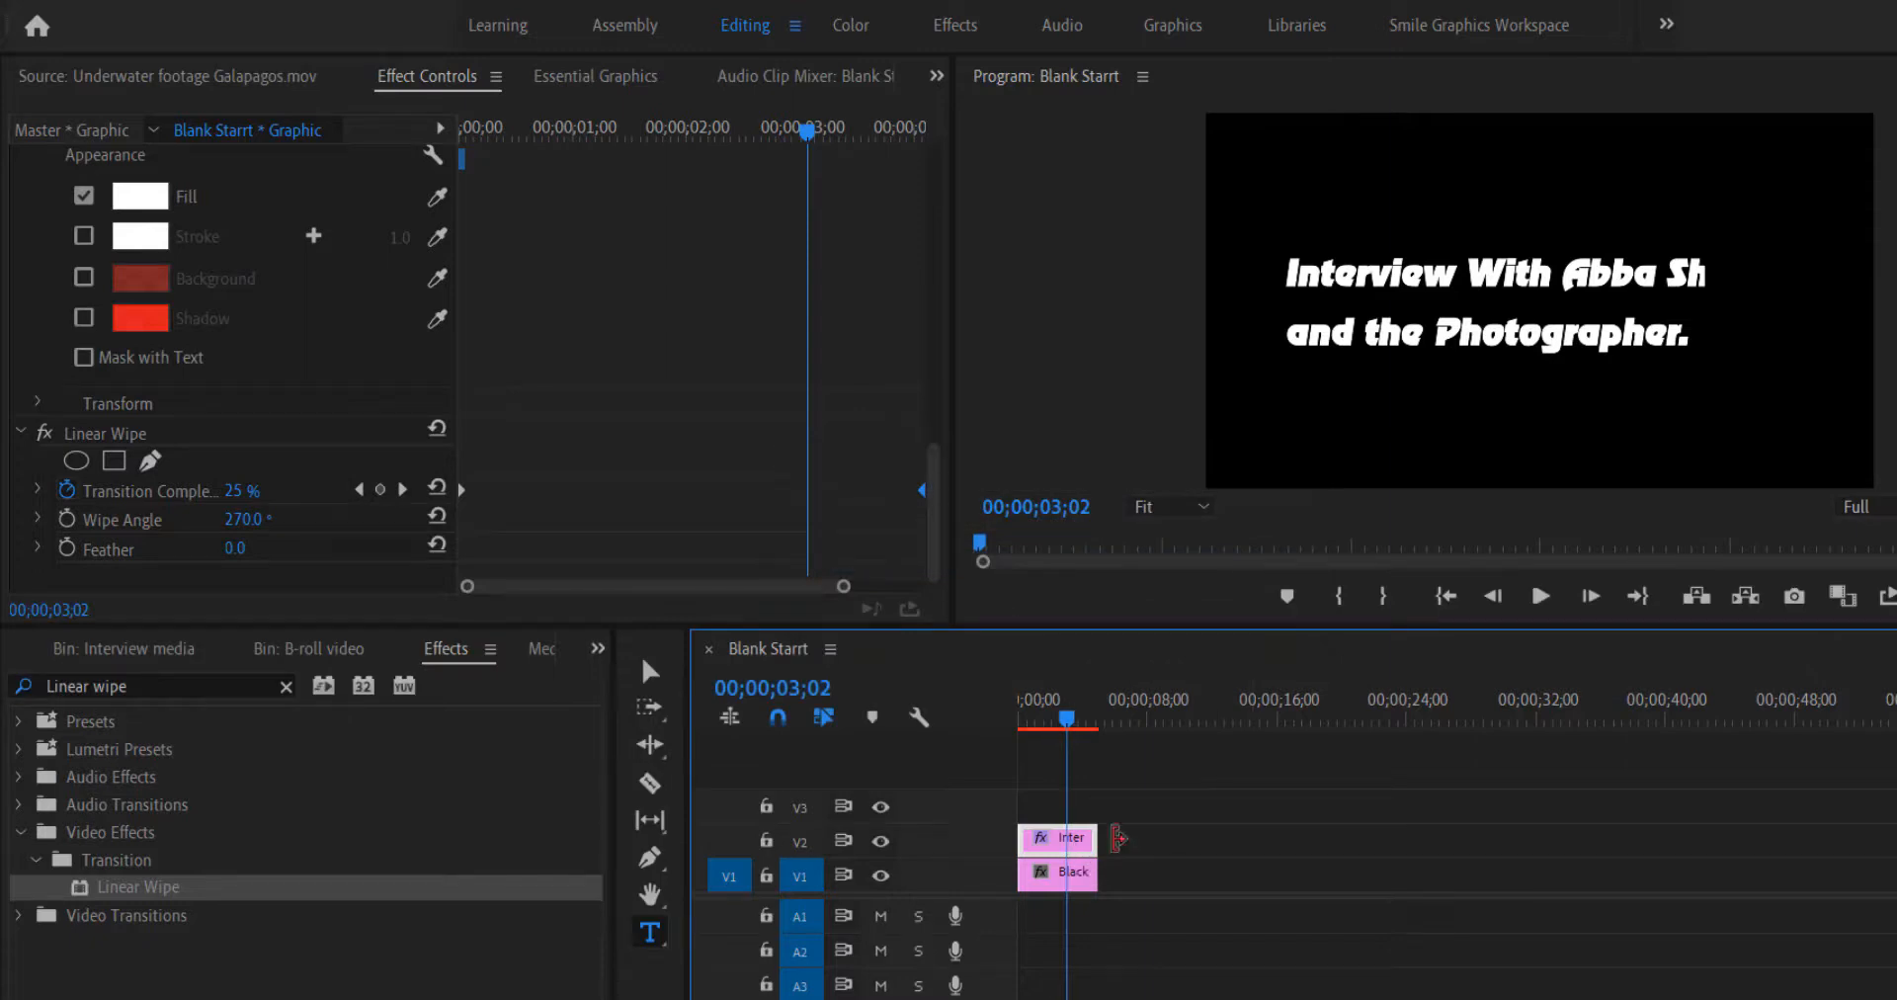
pyautogui.moveTo(1067, 719); pyautogui.dragTo(1021, 719)
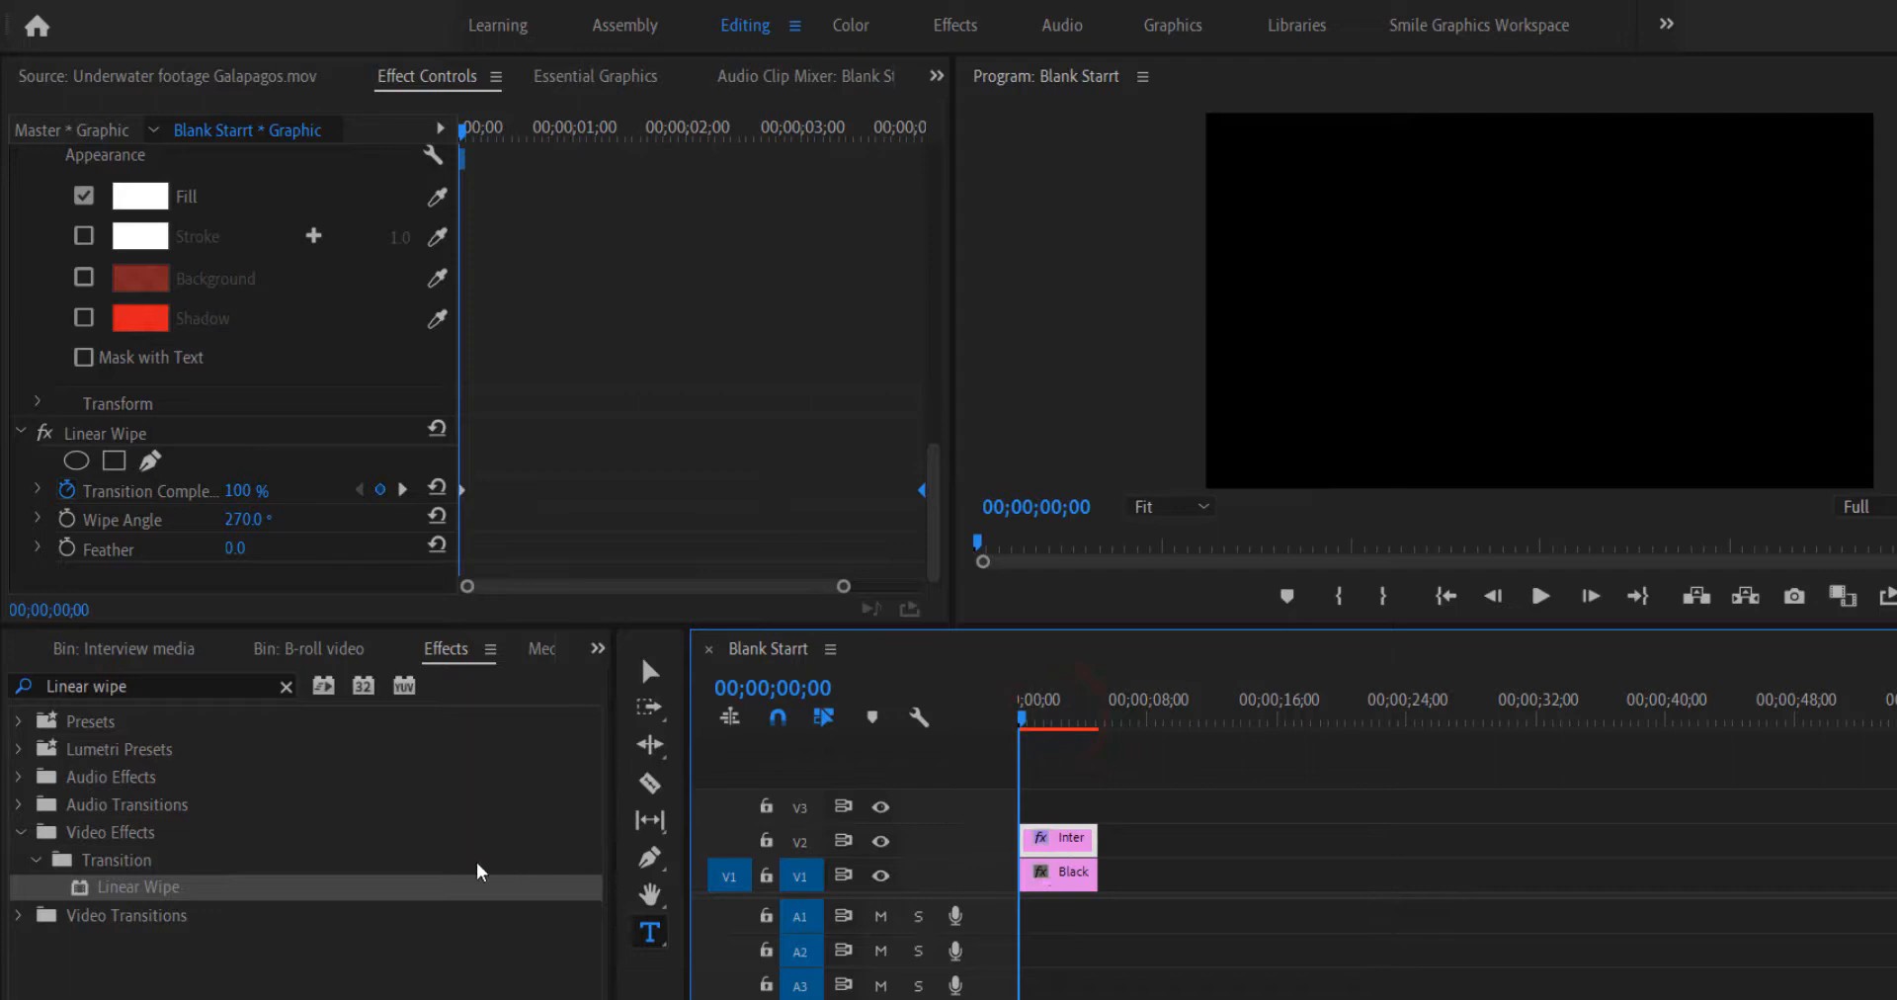
# Add the CLAPPING_ANCIENTM clip from the Music bin to audio track A1 at the start of the sequence
pyautogui.scroll(3, 121, 650)
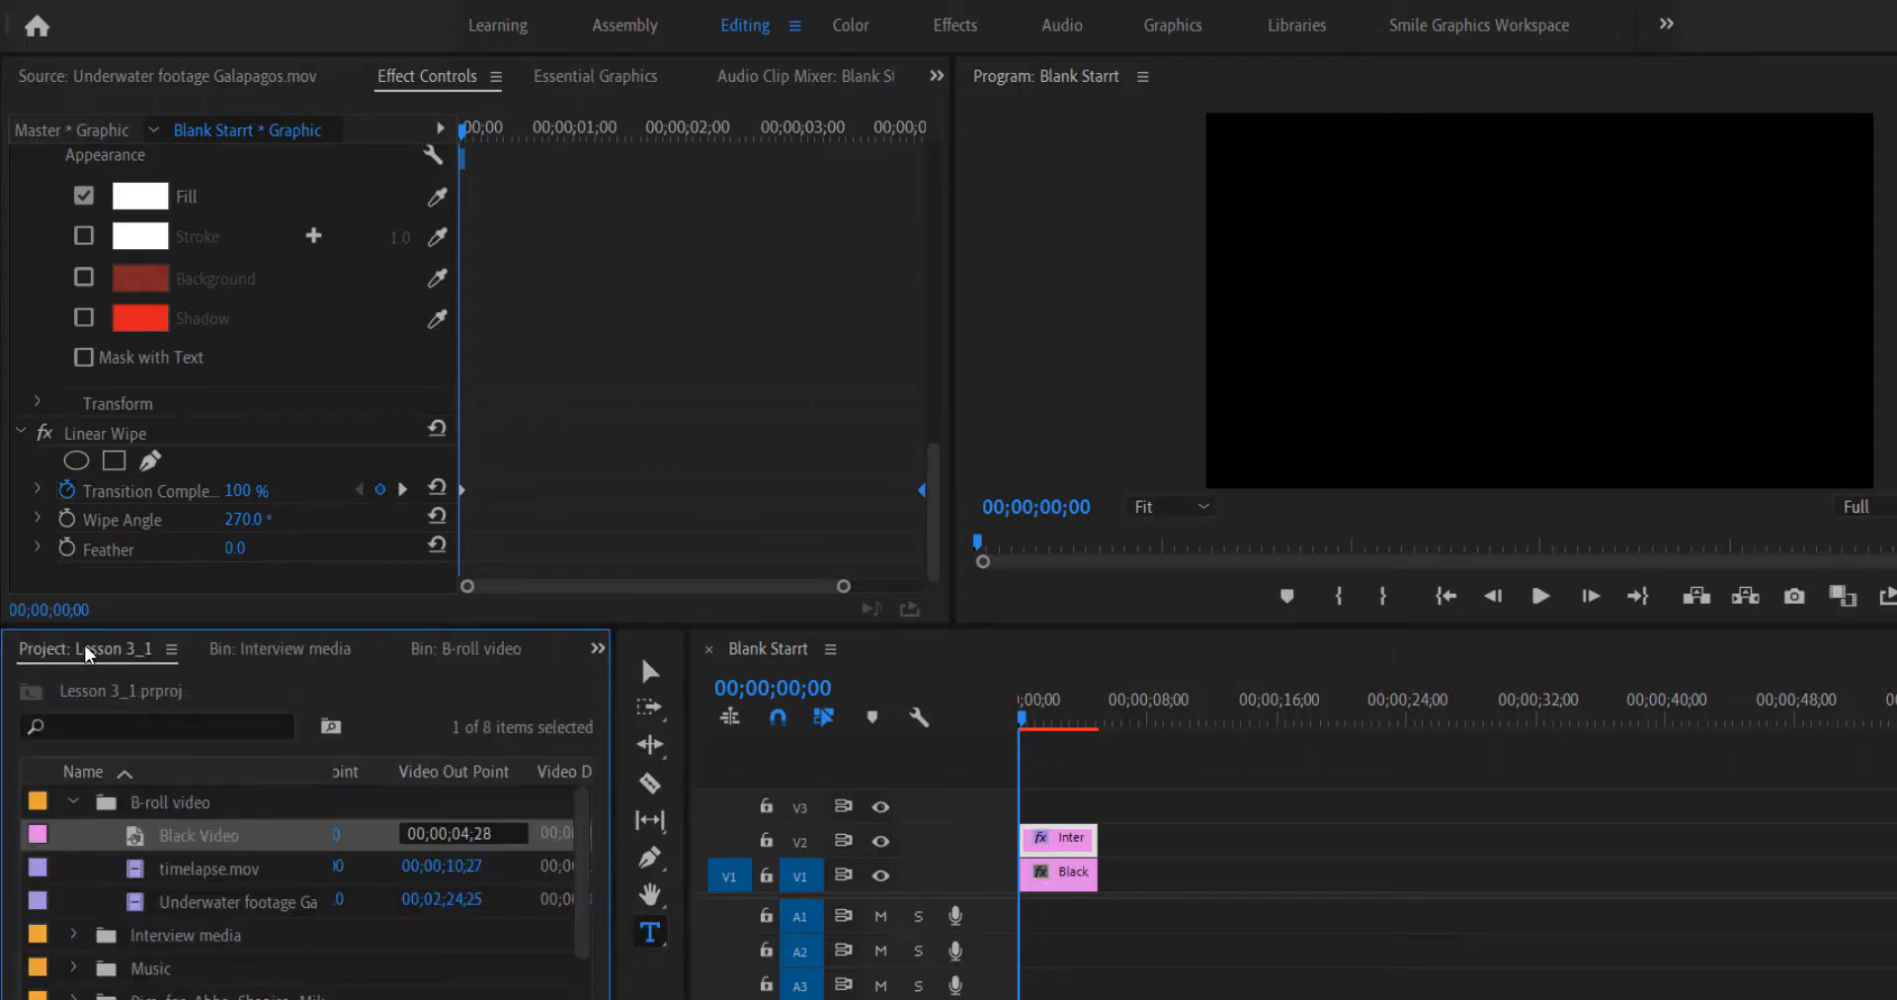
pyautogui.click(73, 801)
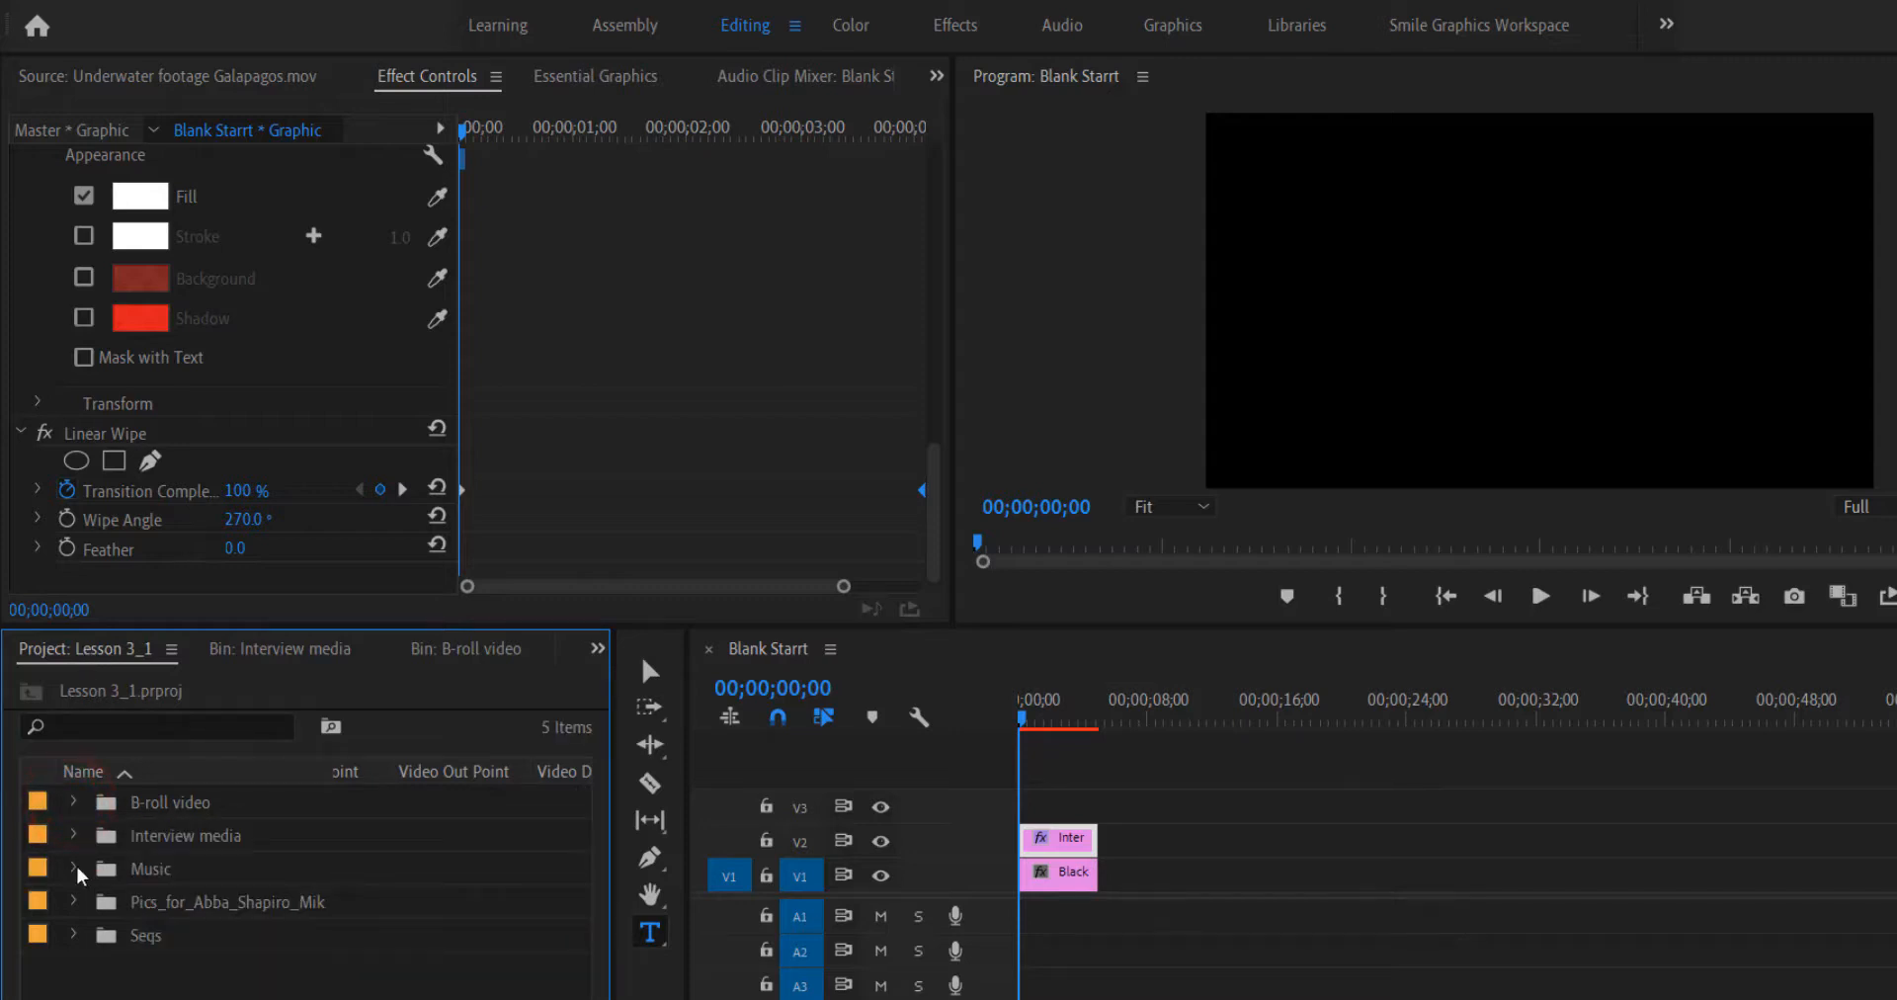
pyautogui.click(73, 867)
pyautogui.moveTo(153, 904)
pyautogui.mouseDown()
pyautogui.moveTo(1033, 889)
pyautogui.moveTo(1042, 948)
pyautogui.moveTo(1021, 915)
pyautogui.mouseUp()
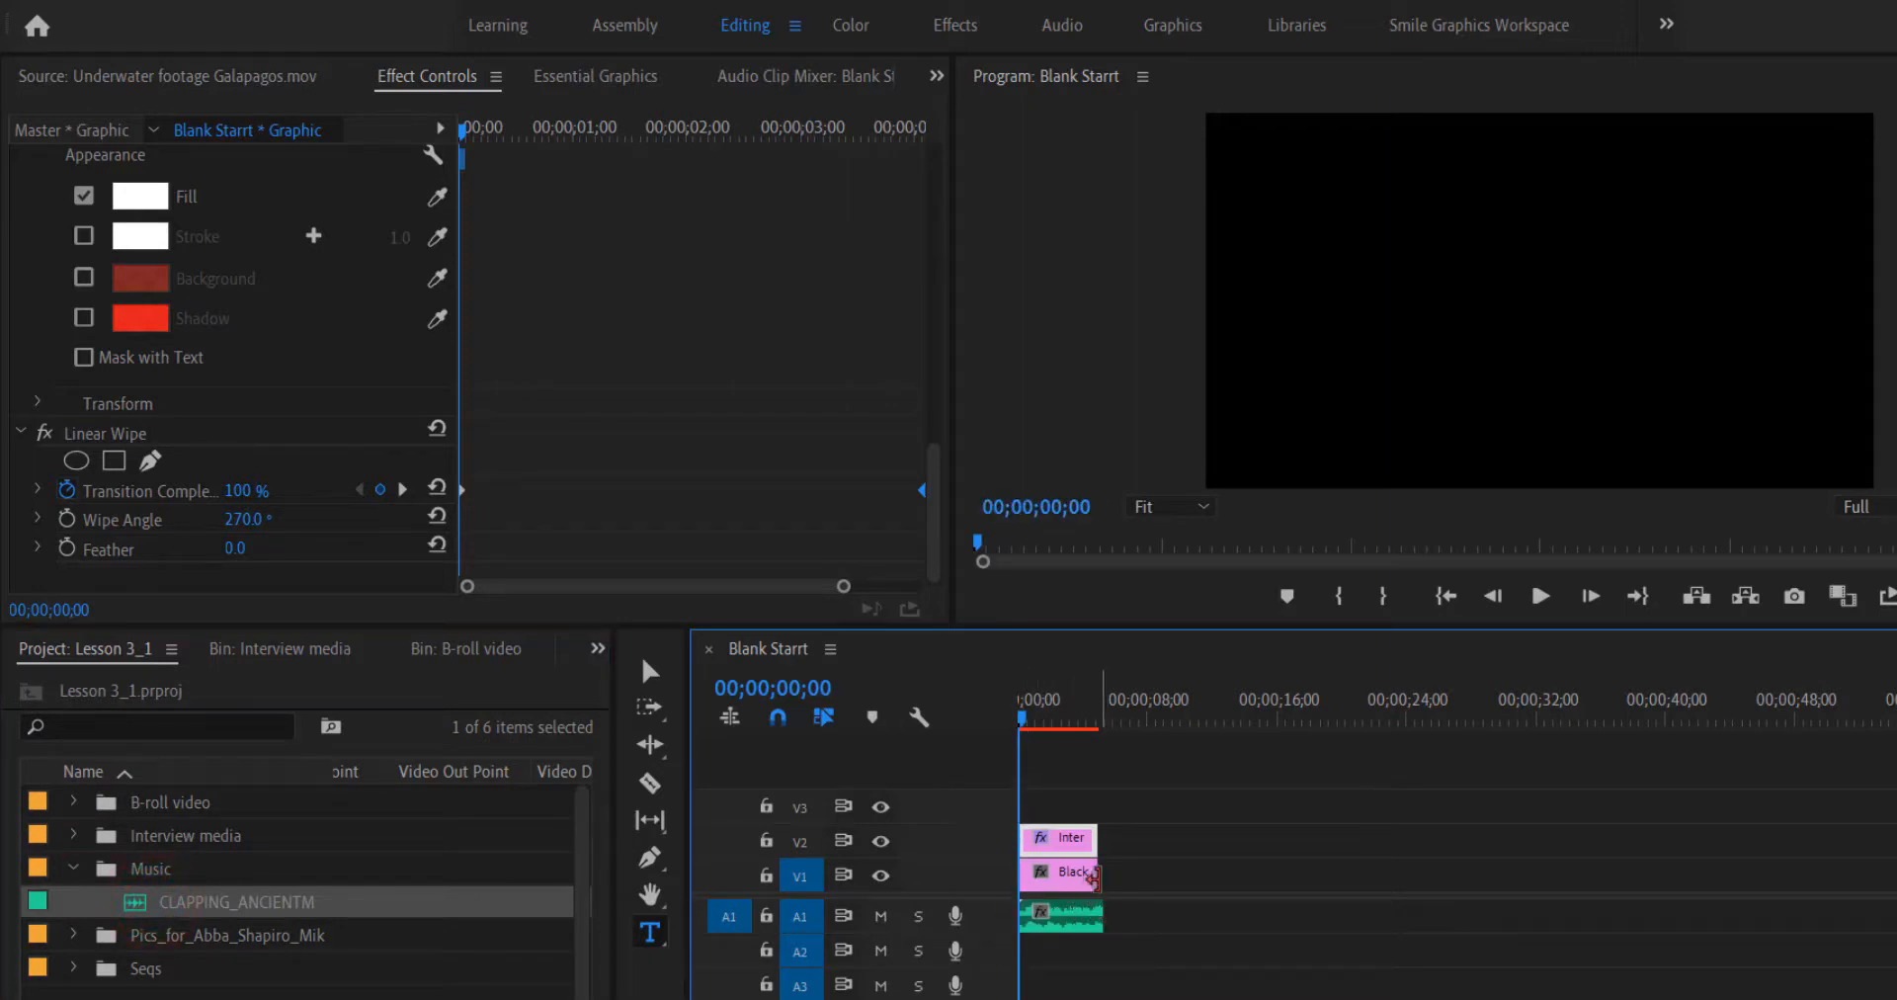
# Extend the Black Video and title clips to the end of the music clip, and play the opening
pyautogui.moveTo(1096, 875); pyautogui.dragTo(1104, 842)
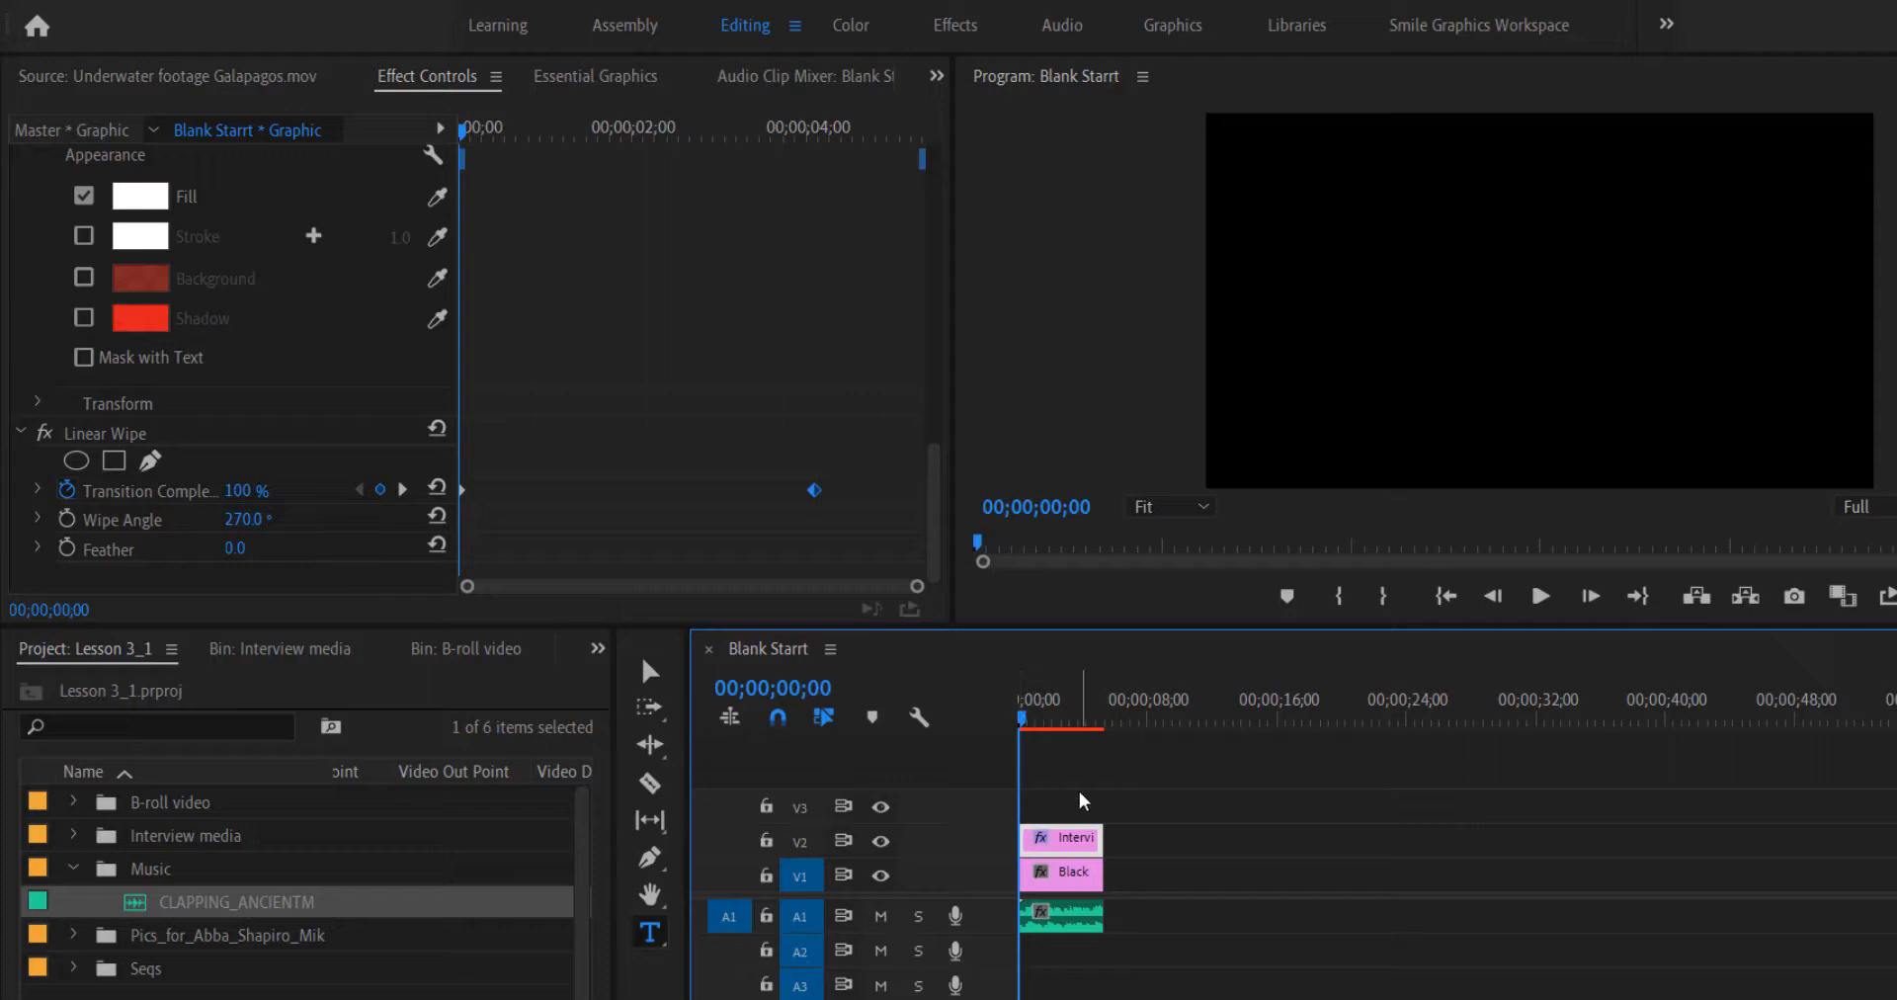
pyautogui.press('space')
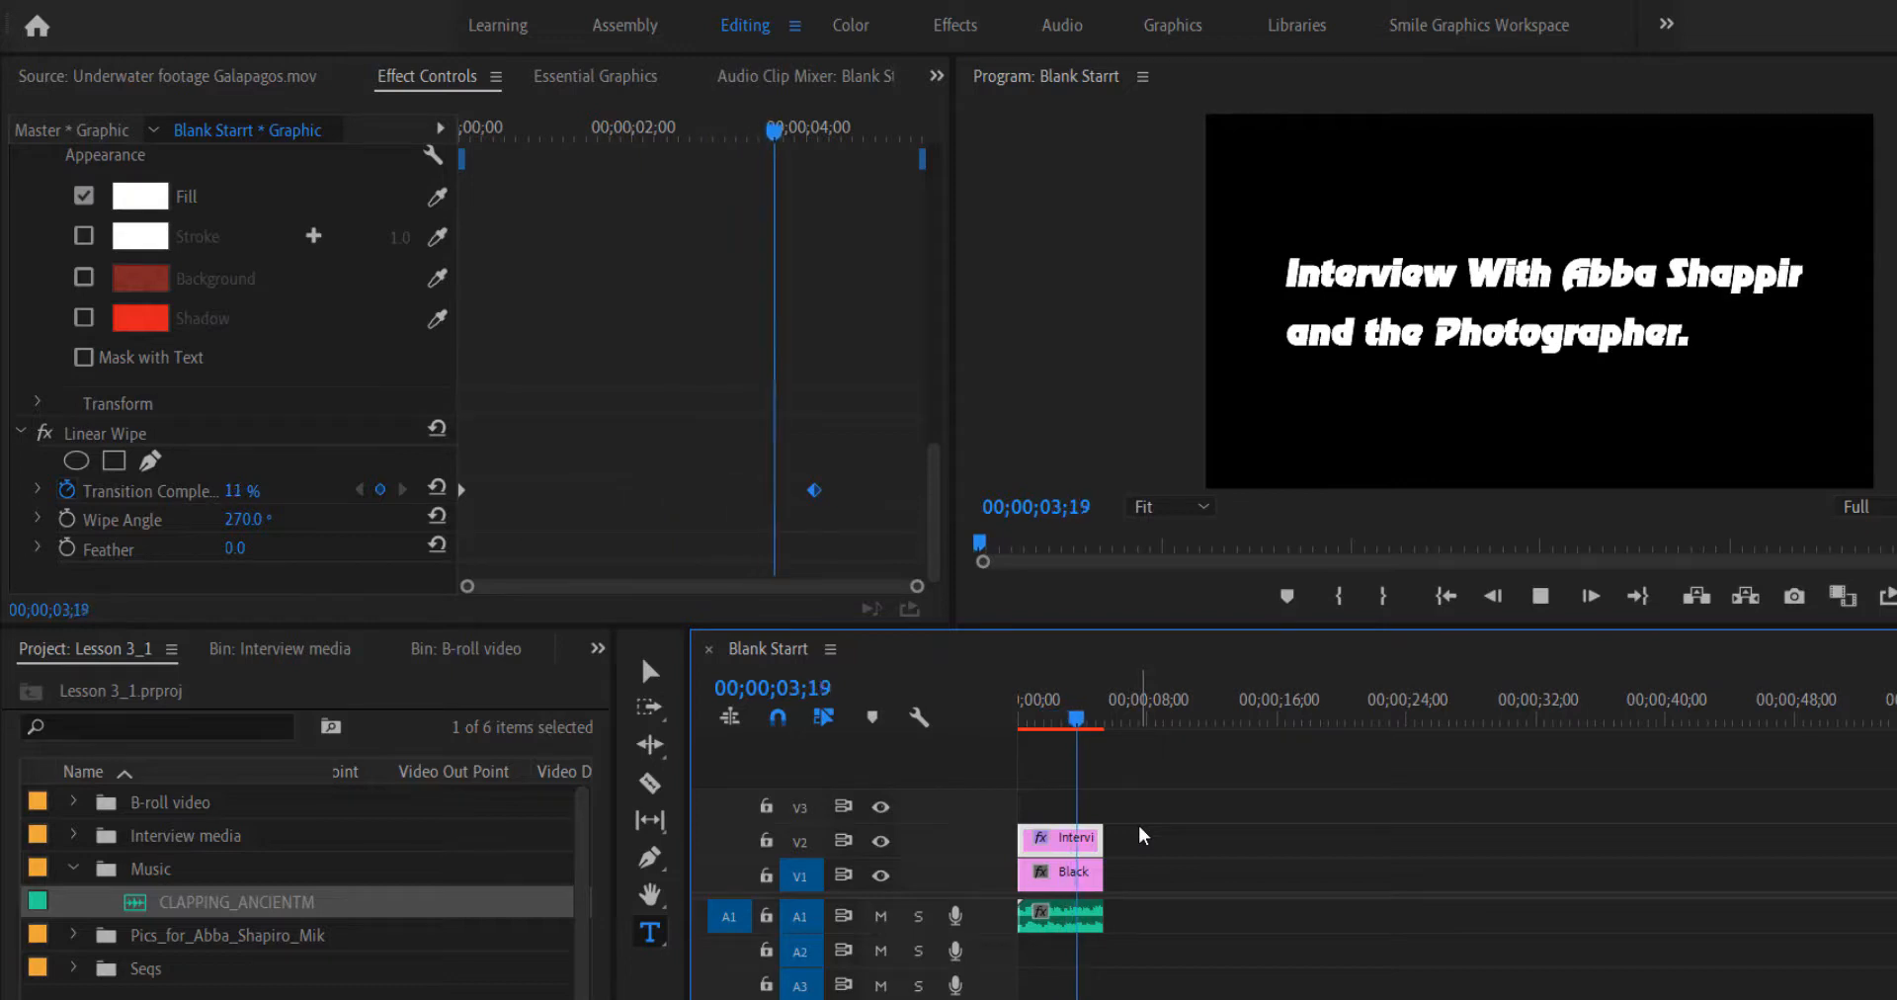
pyautogui.press('space')
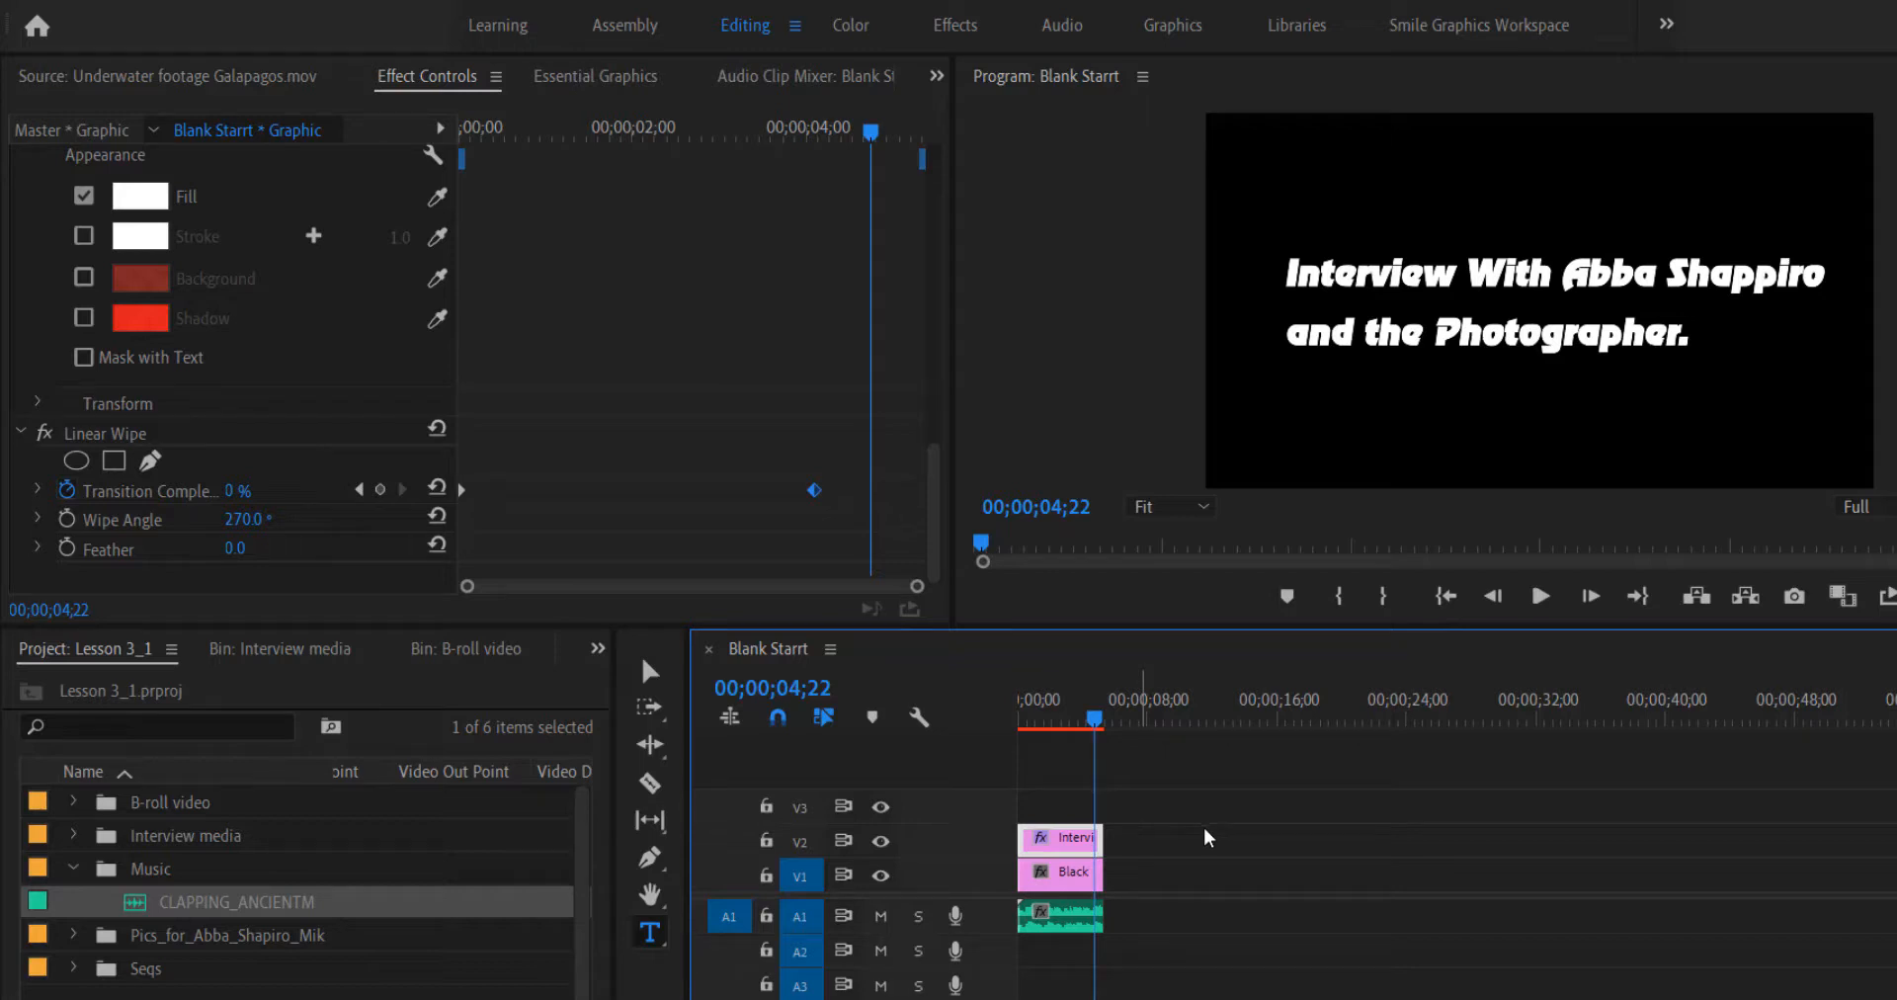
# Scrub through the Camera 1 Master interview footage between about 00;02;35;19 and 00;03;47;24 to review its content
pyautogui.press('-')
pyautogui.press('-')
pyautogui.press('-')
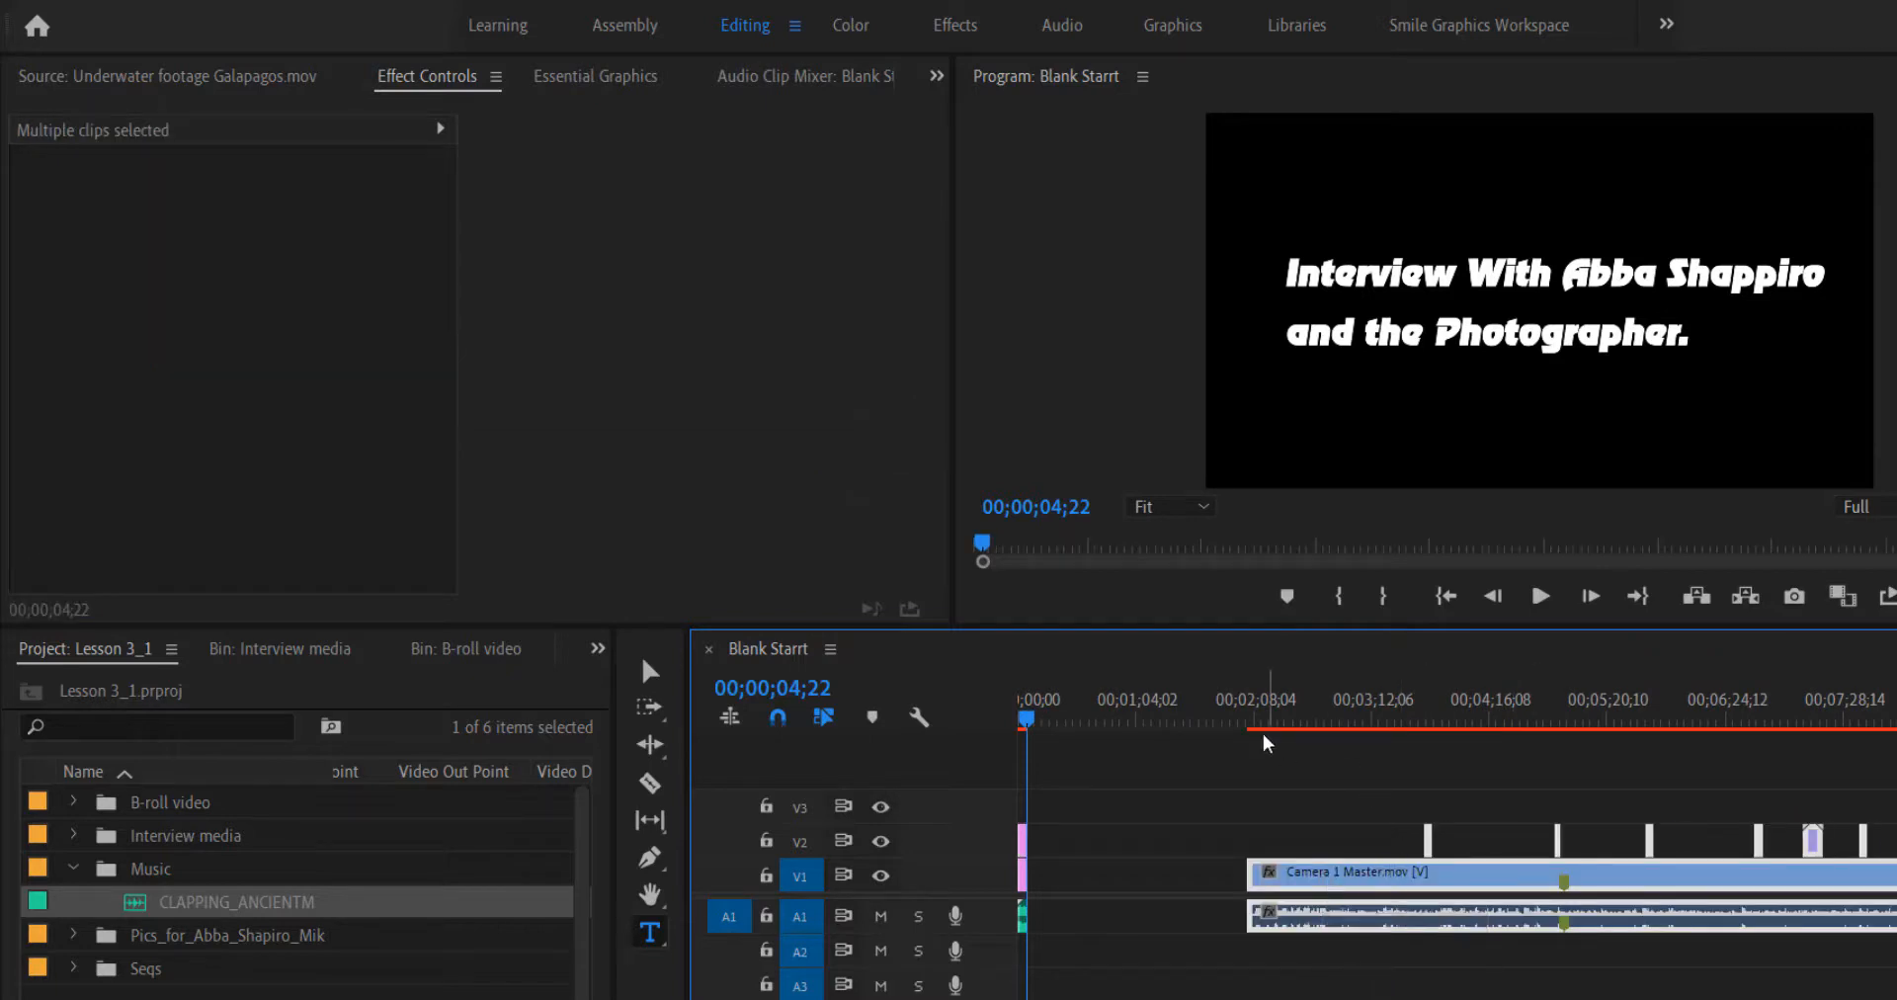
pyautogui.moveTo(1262, 723); pyautogui.dragTo(1435, 790)
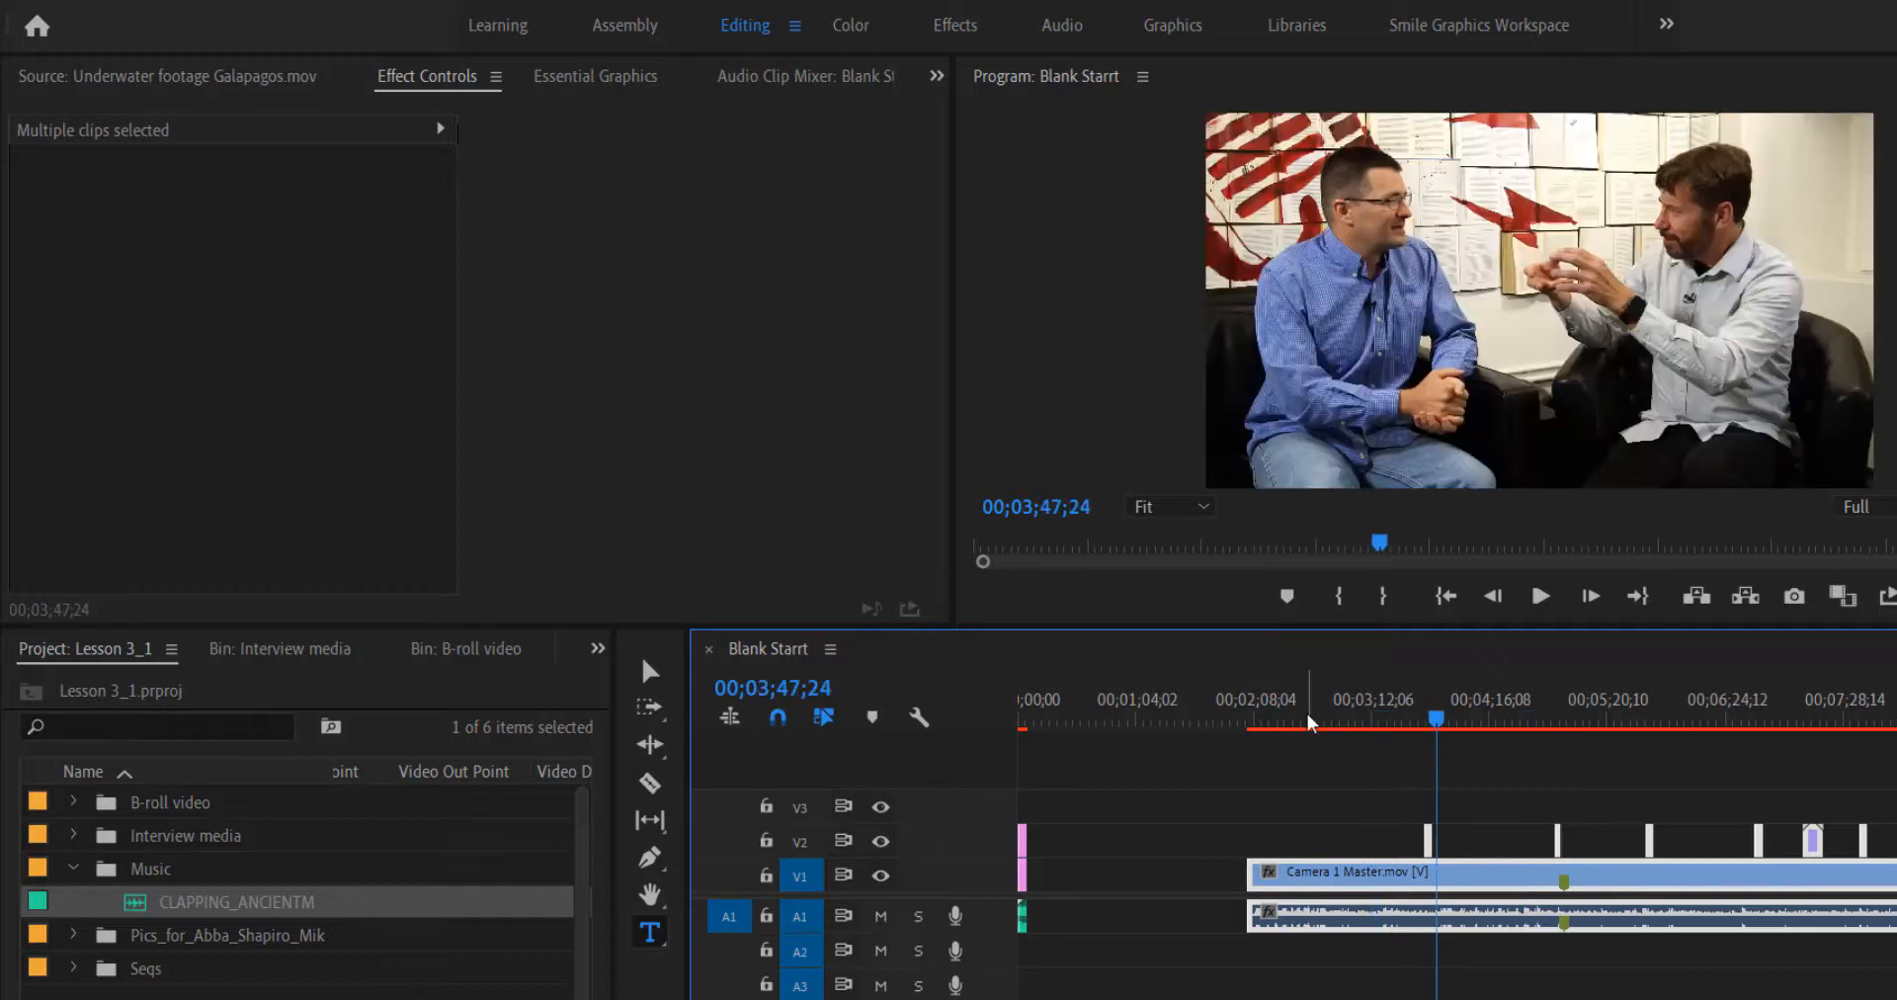
pyautogui.click(1307, 717)
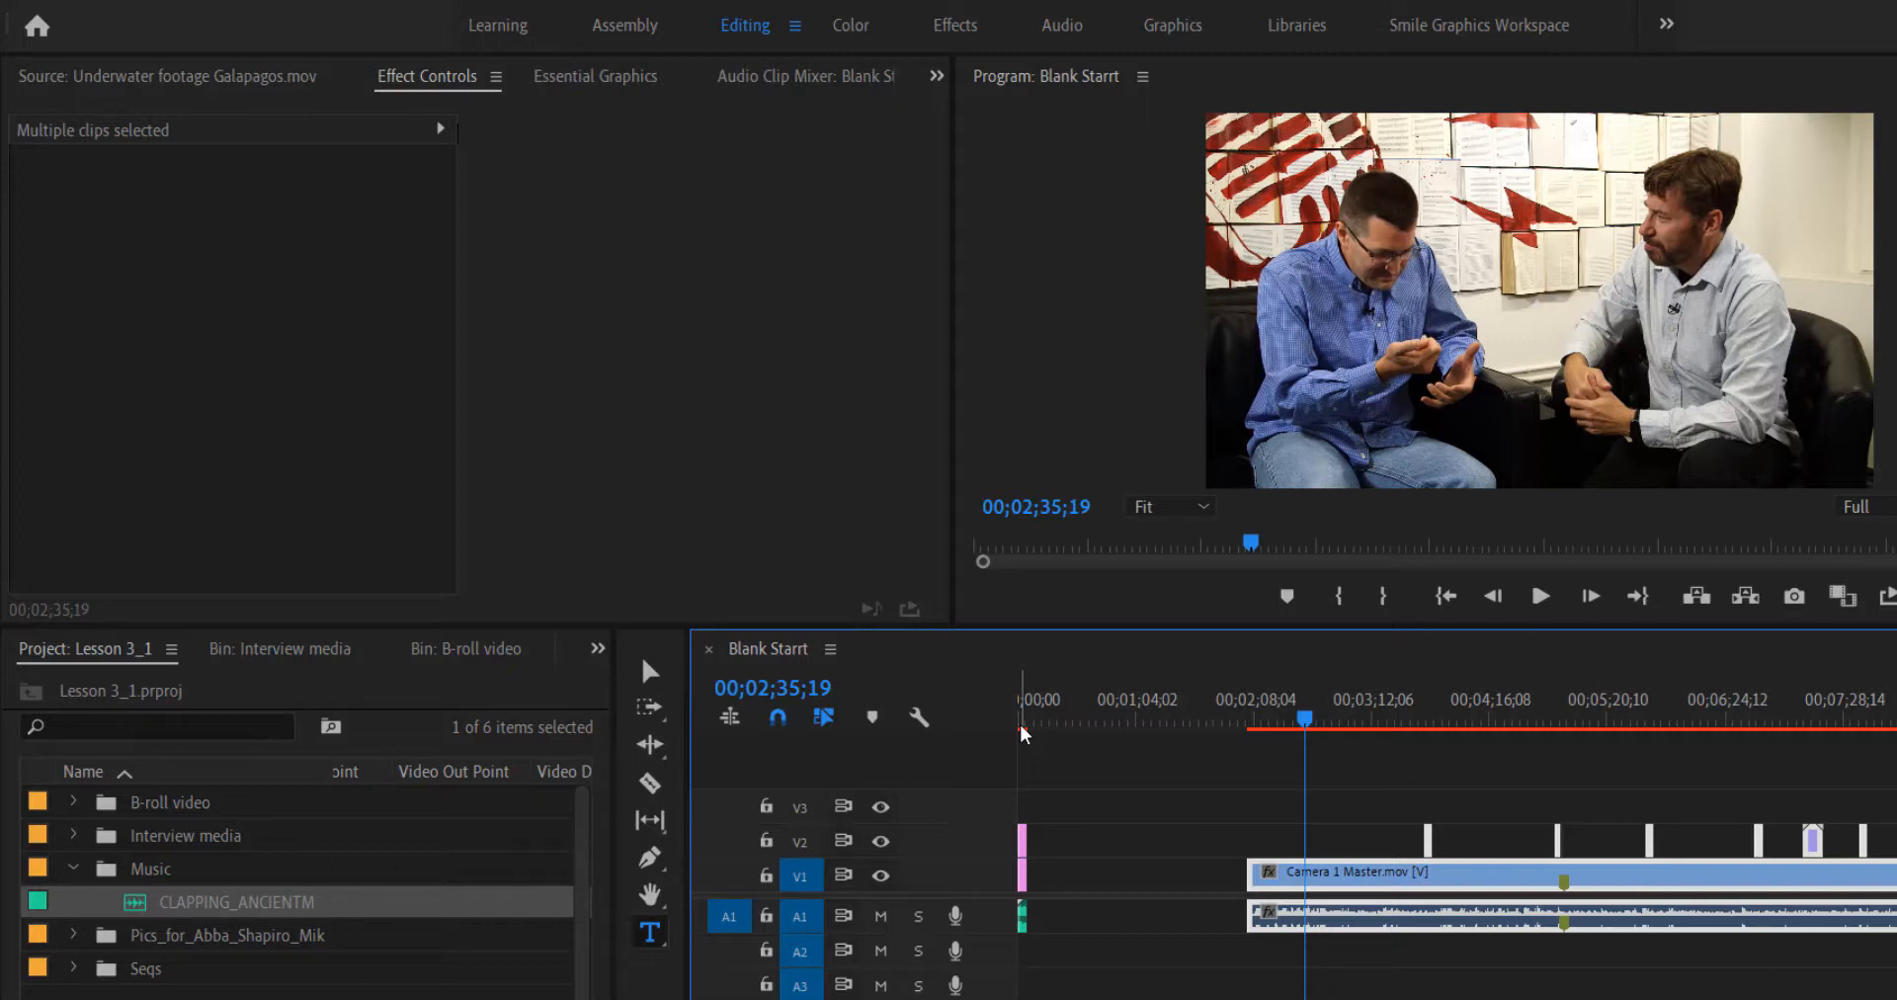
pyautogui.moveTo(1336, 720); pyautogui.dragTo(1396, 720)
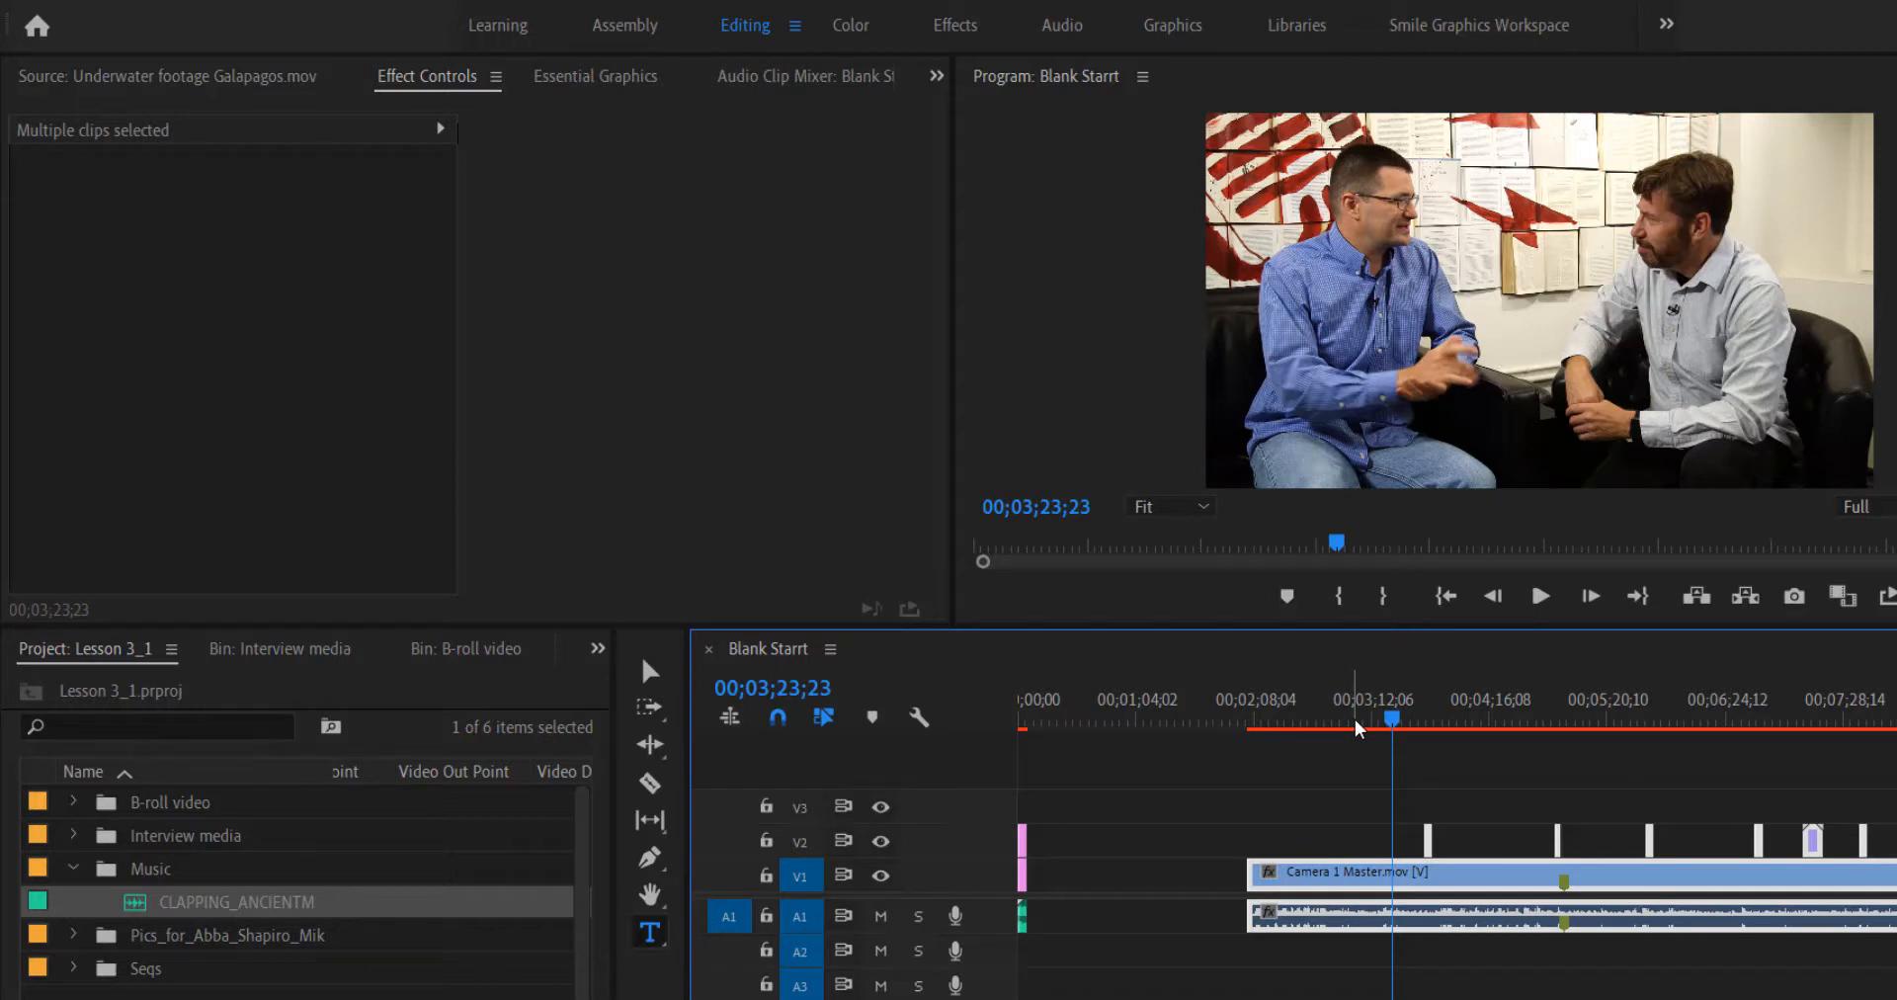
# Return the playhead to 00;00;00;00 and play the first few seconds of the title with its music
pyautogui.scroll(3, 1052, 766)
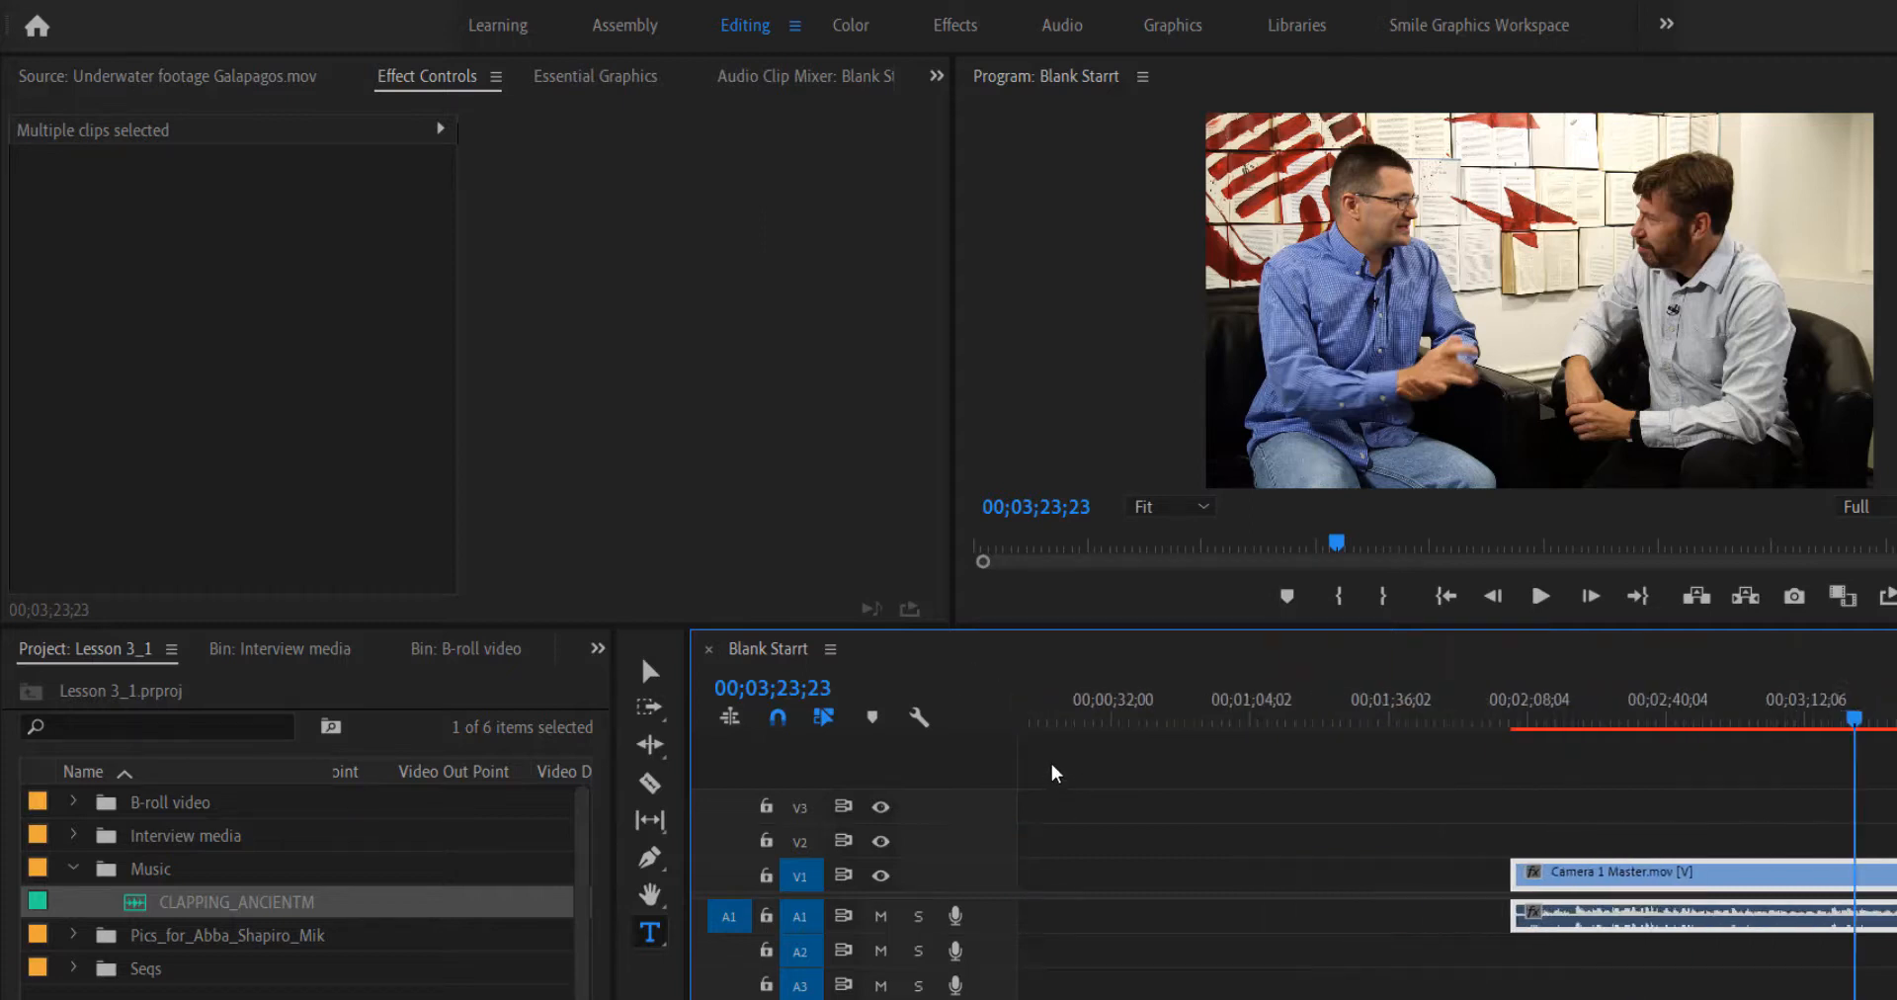
pyautogui.hscroll(-2, 1062, 748)
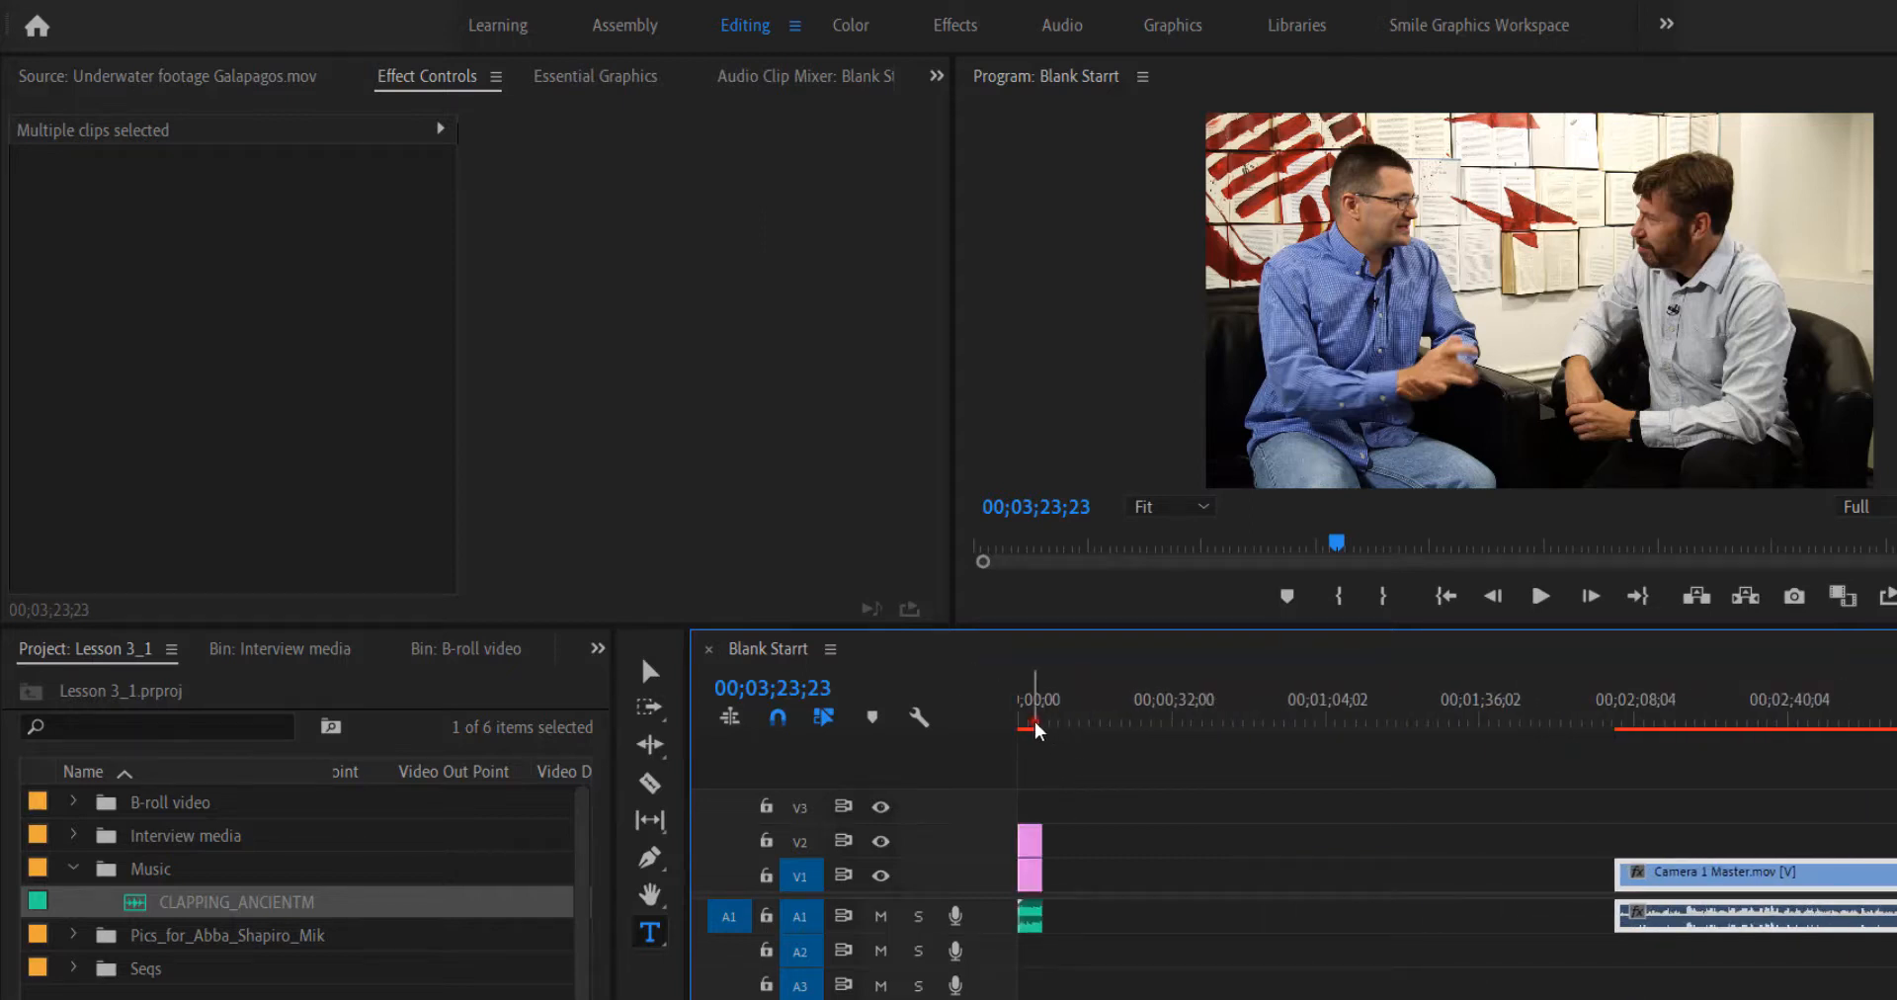
pyautogui.click(1025, 726)
pyautogui.moveTo(1025, 729); pyautogui.dragTo(1018, 726)
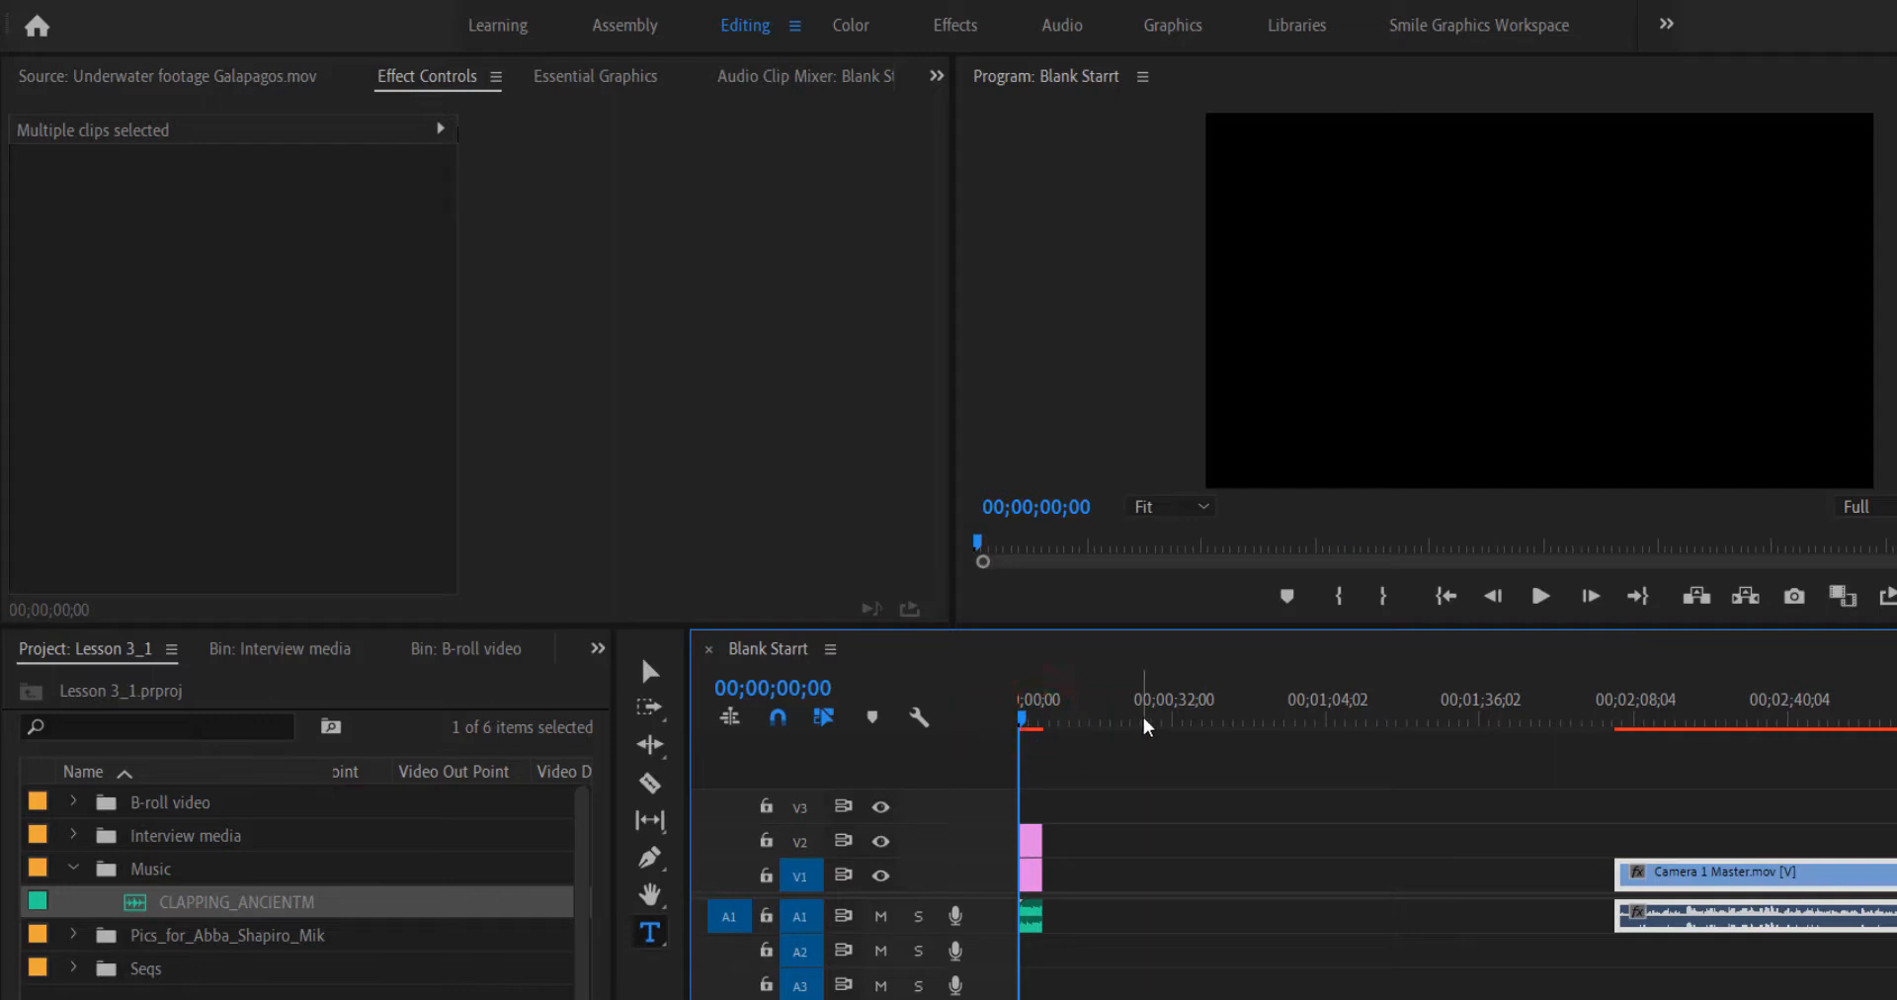
pyautogui.press('space')
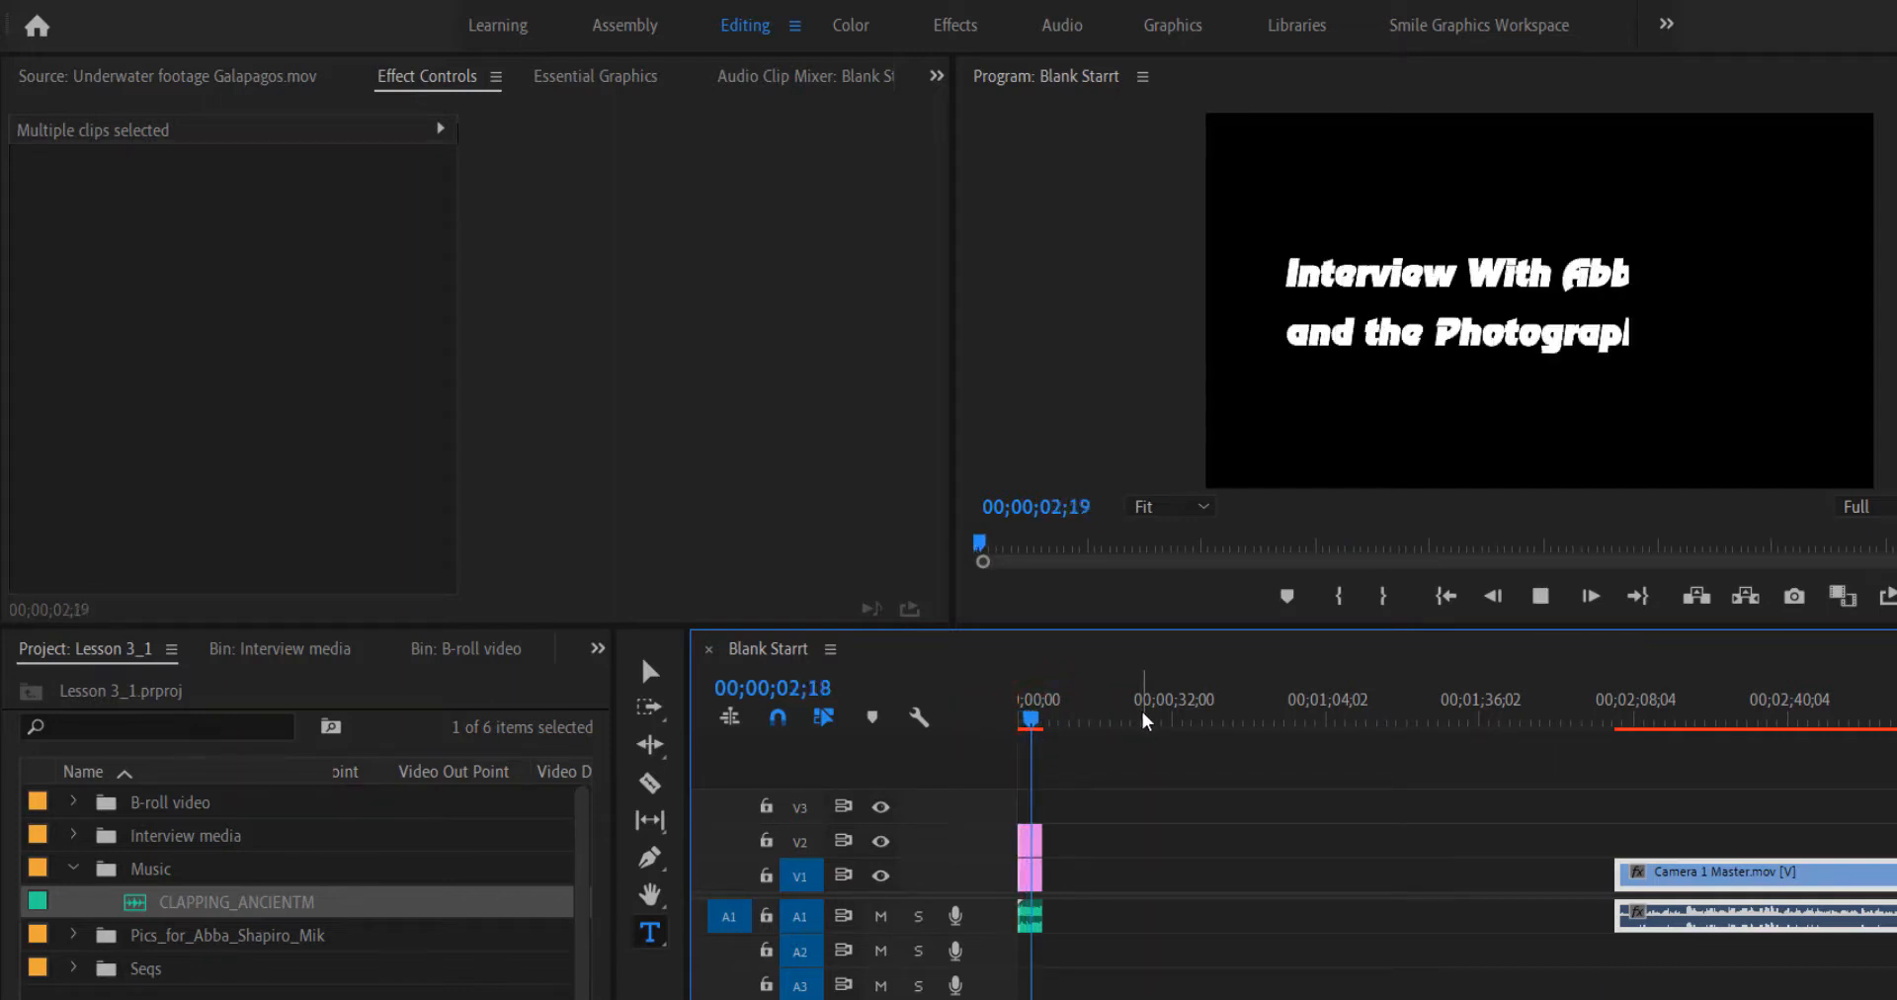
pyautogui.press('space')
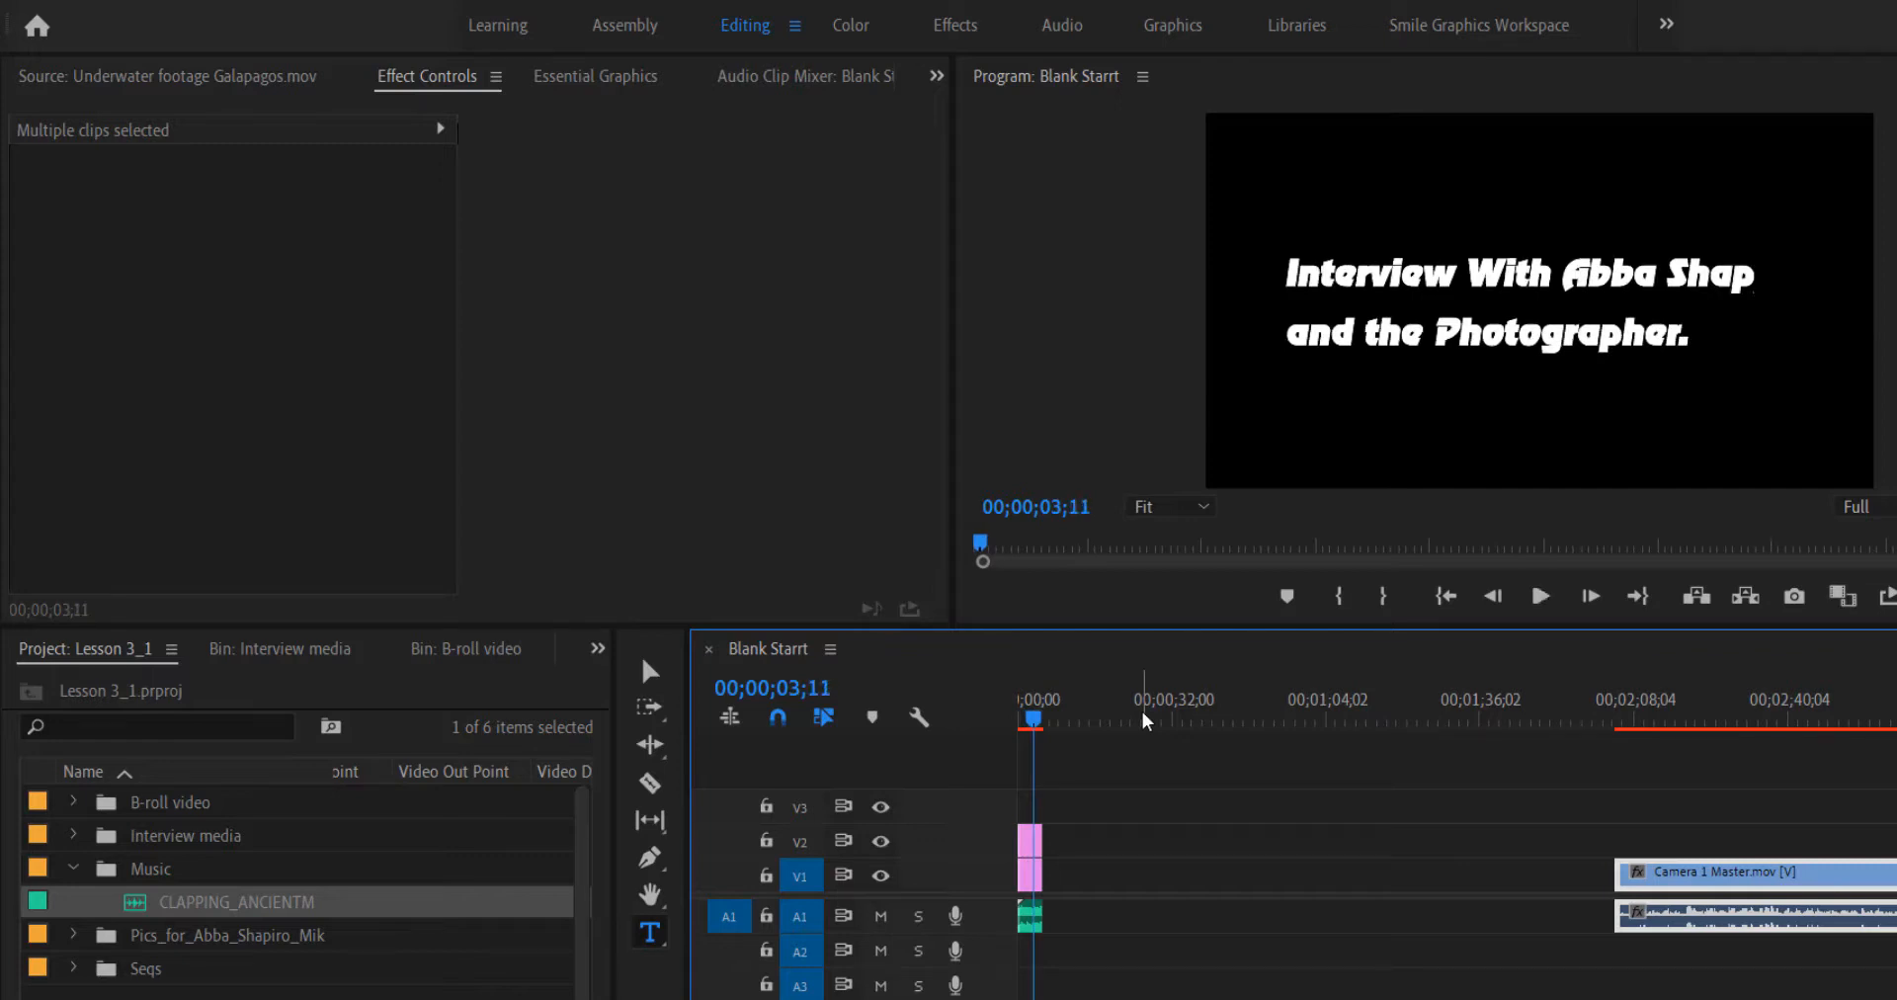